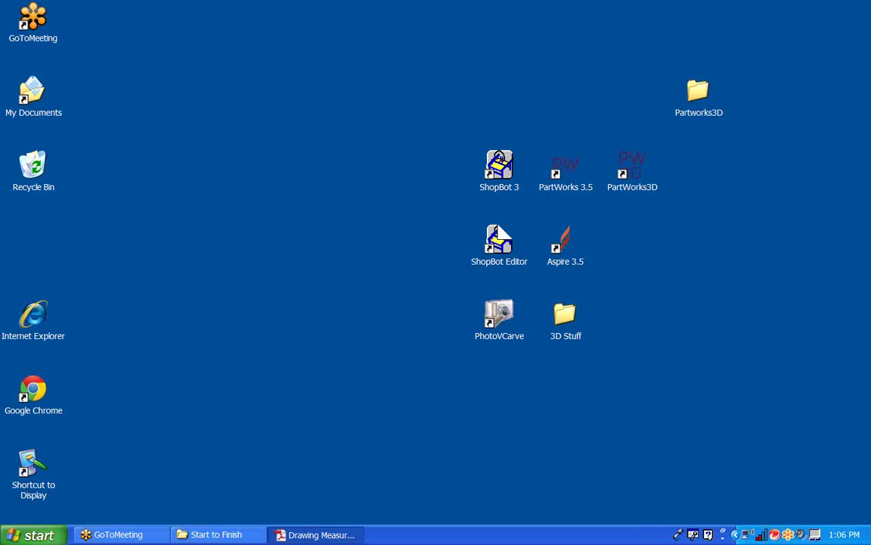
# - Restore the Drawing Measurements PDF in Adobe Reader and scroll up to the top of the board drawing
pyautogui.click(343, 535)
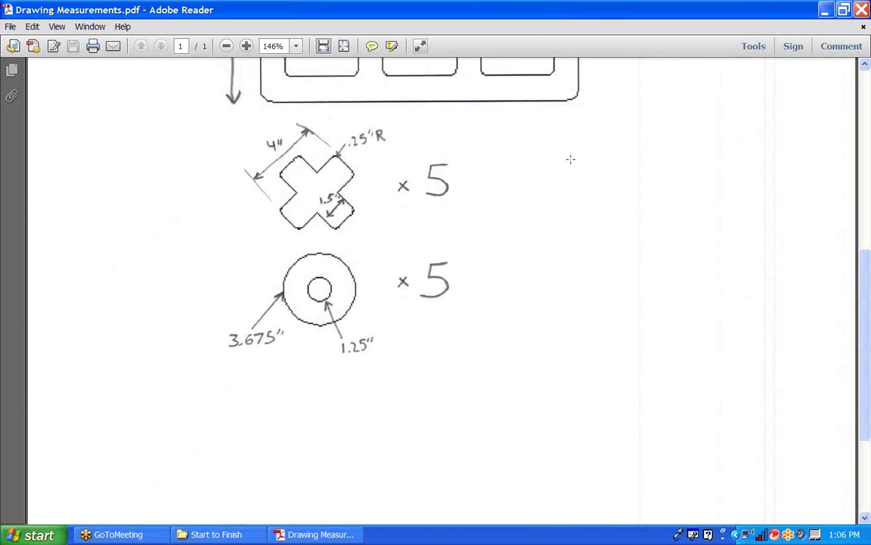
pyautogui.scroll(5, 613, 138)
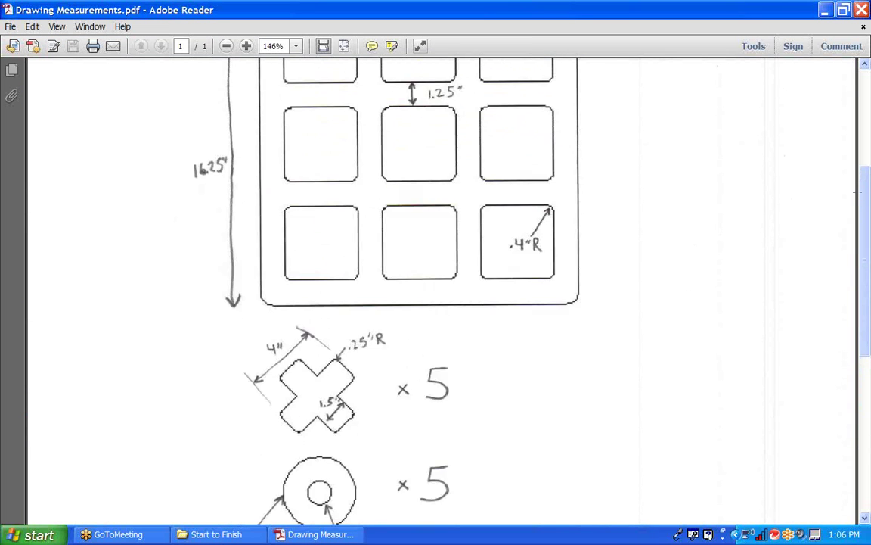
pyautogui.scroll(5, 693, 243)
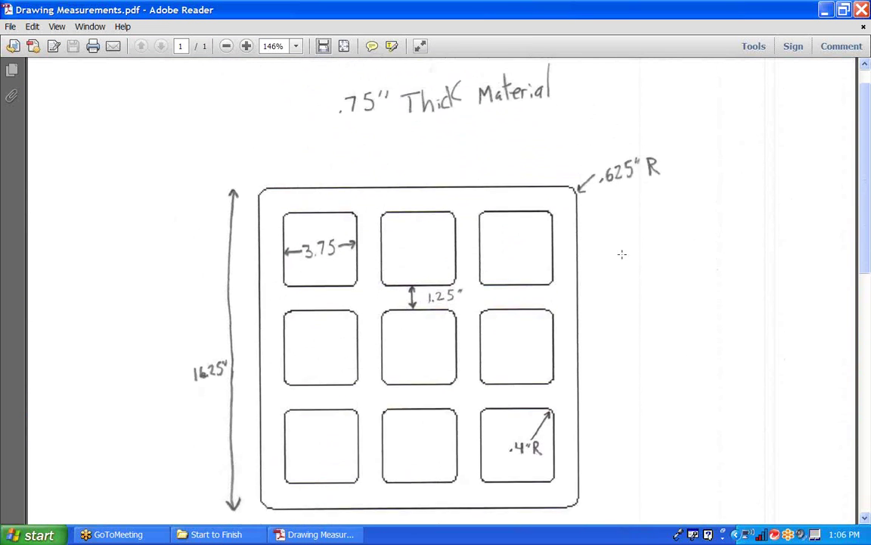
pyautogui.scroll(1, 621, 255)
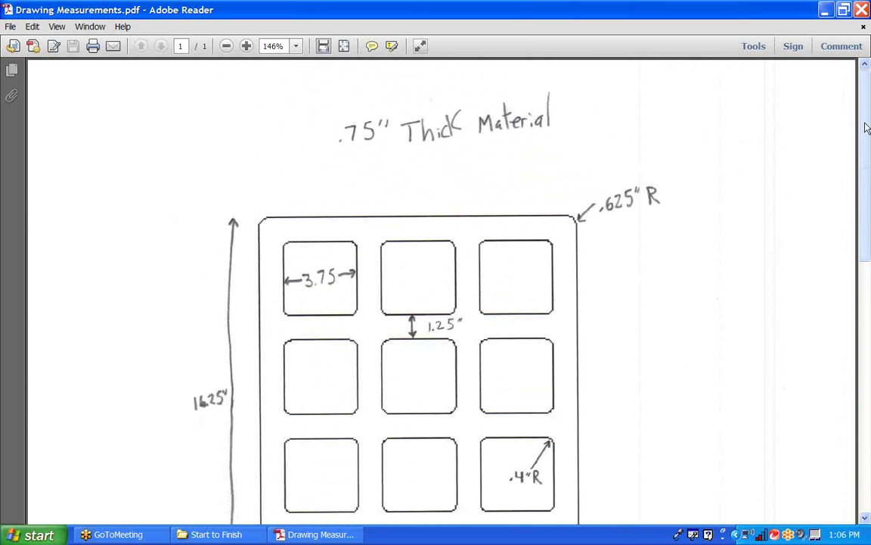
# - Close the GameBoard photo viewer and minimize the Adobe Reader measurements PDF
pyautogui.moveTo(867, 128)
pyautogui.mouseDown()
pyautogui.moveTo(867, 266)
pyautogui.moveTo(867, 150)
pyautogui.moveTo(862, 123)
pyautogui.moveTo(852, 121)
pyautogui.mouseUp()
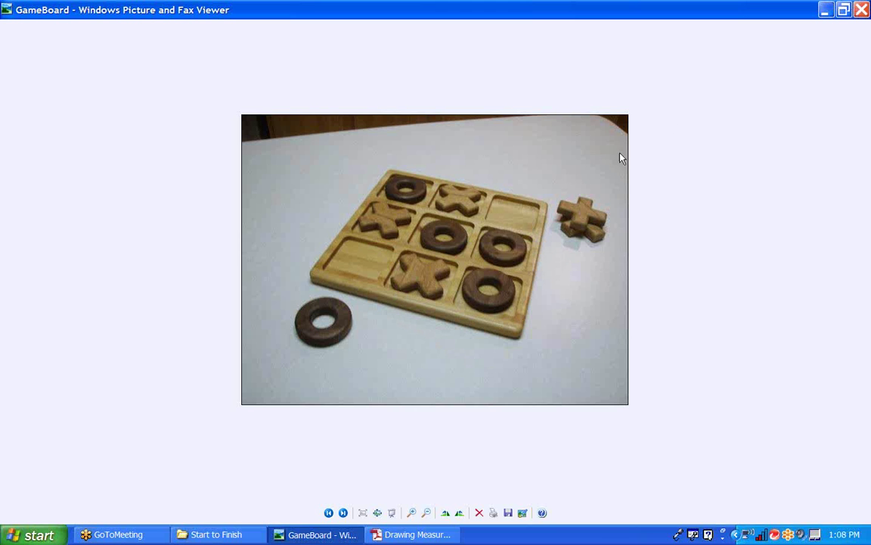
pyautogui.click(863, 9)
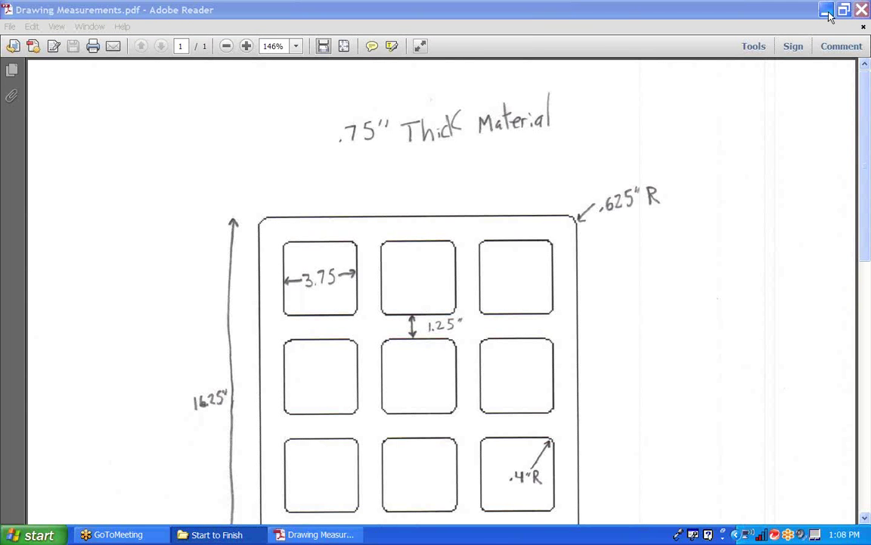
pyautogui.click(829, 15)
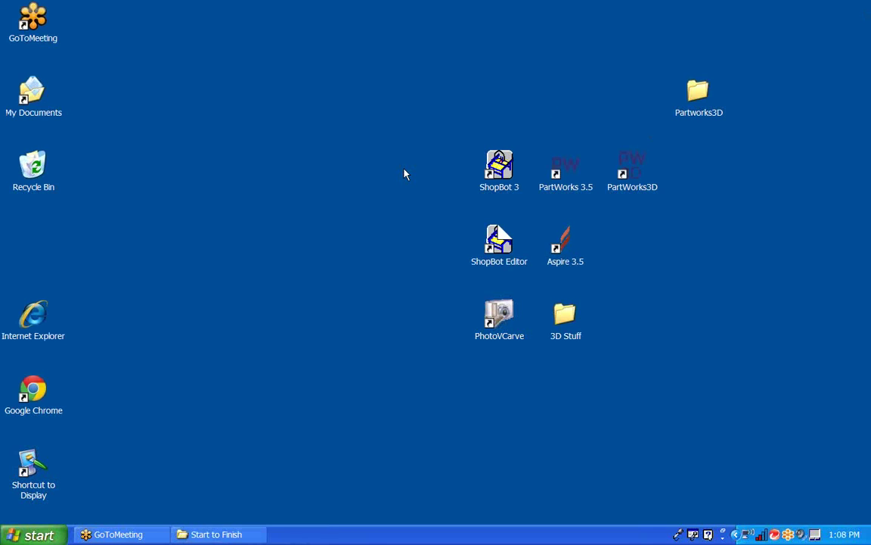
# - Launch Google Chrome from the desktop so shopbottools.com loads
pyautogui.doubleClick(34, 386)
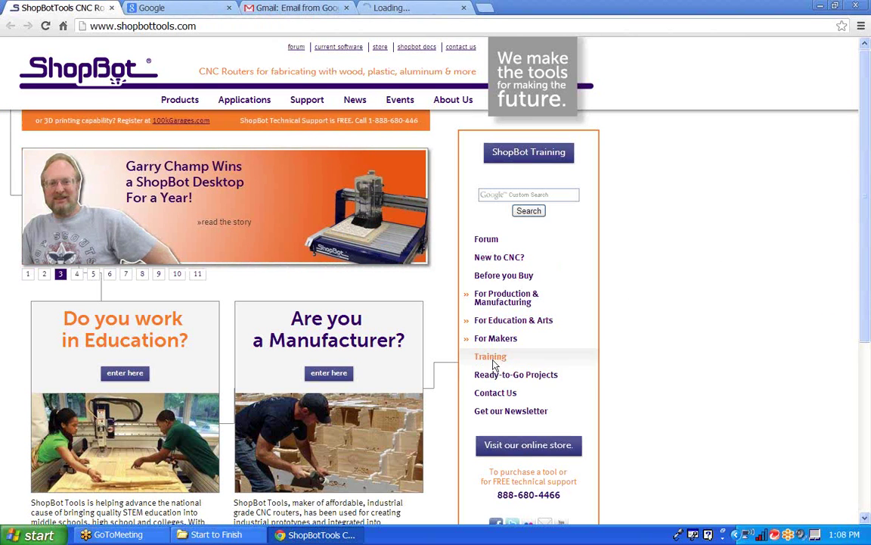
# - Open the ShopBot Training Classes page and scroll through it
pyautogui.click(492, 360)
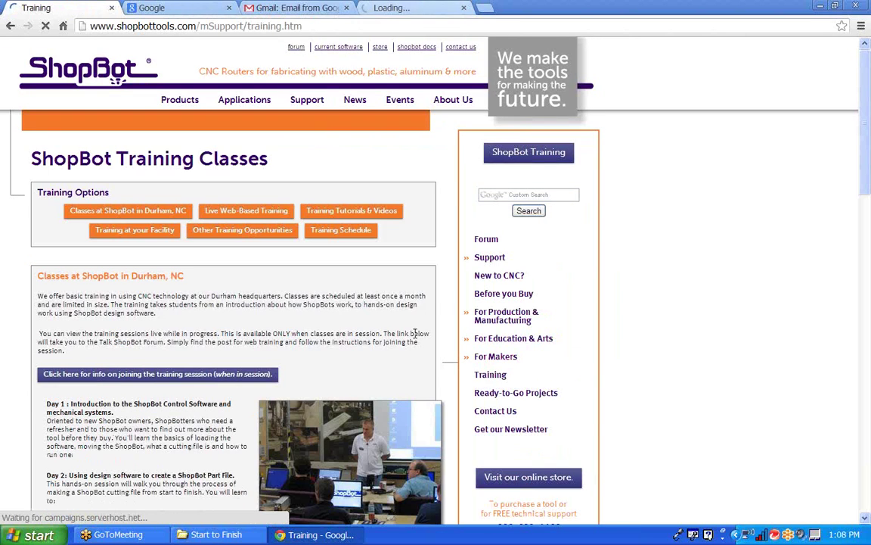
pyautogui.scroll(-4, 257, 302)
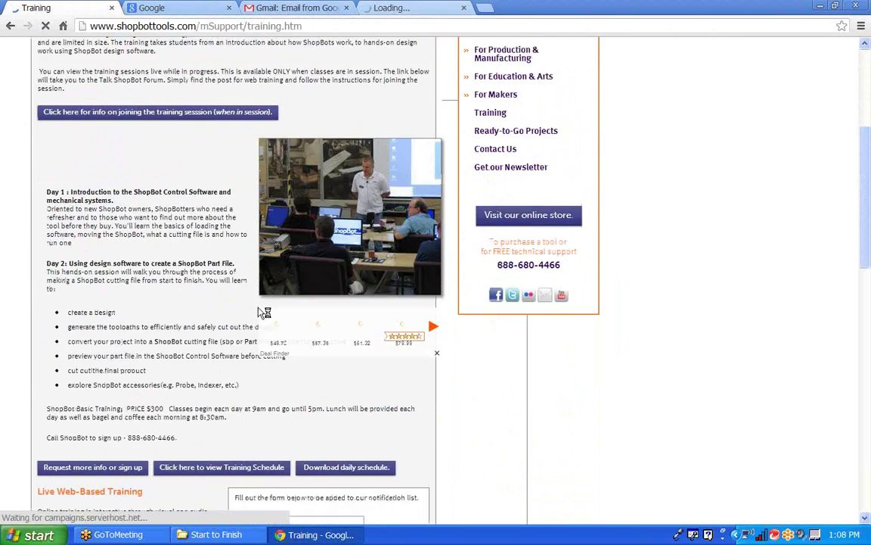
pyautogui.scroll(-3, 263, 312)
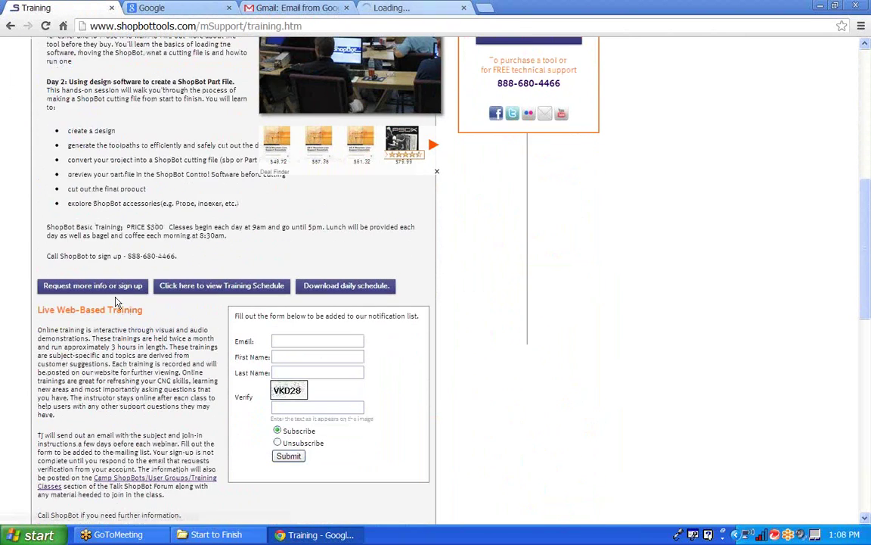
pyautogui.scroll(-1, 117, 338)
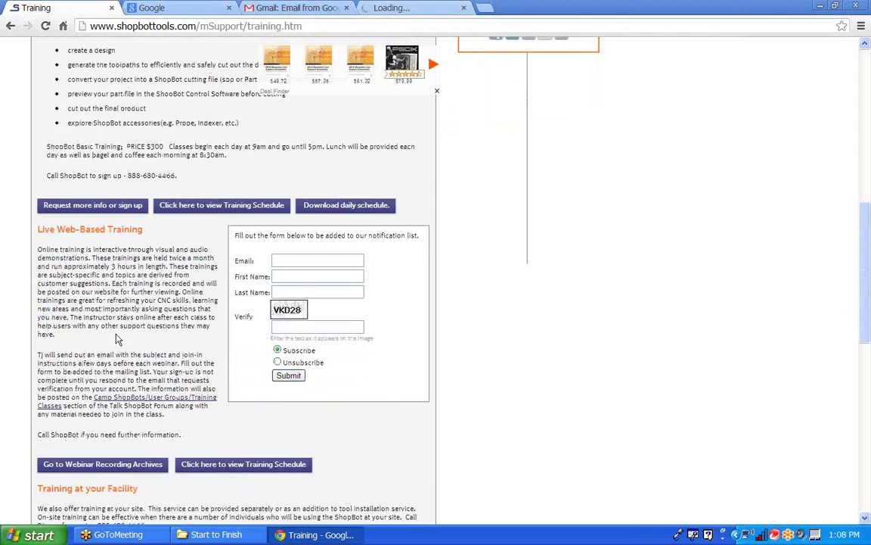
pyautogui.scroll(-3, 136, 337)
pyautogui.scroll(5, 272, 261)
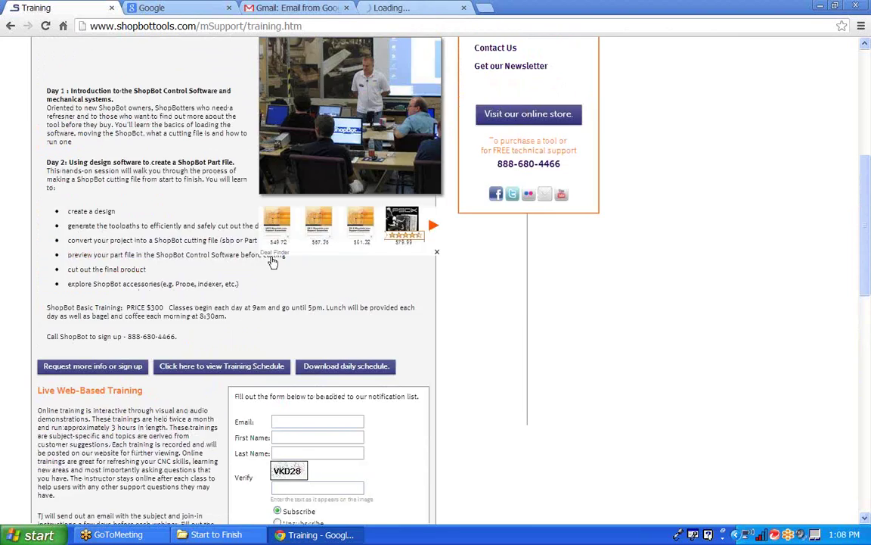
pyautogui.scroll(6, 272, 261)
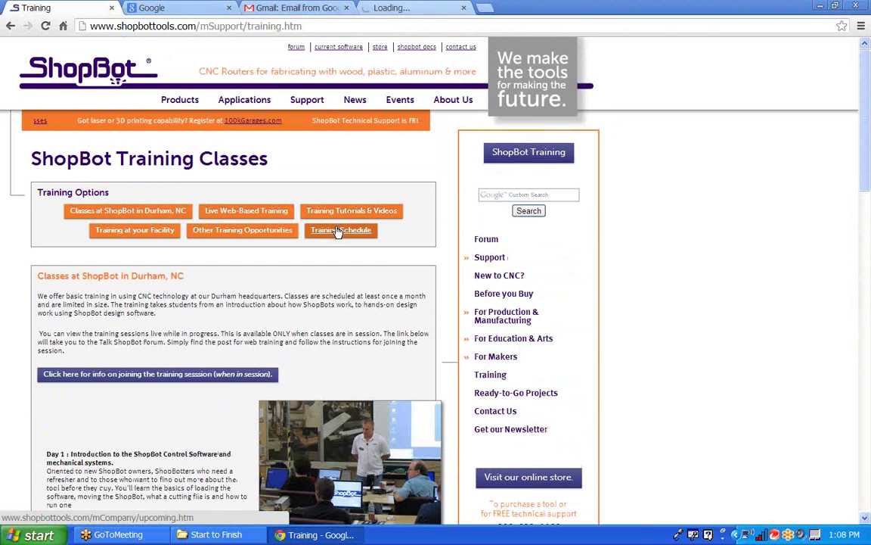
# - View the 2013 Schedule of ShopBot Events in a new tab, then return to Training Classes
pyautogui.click(338, 231)
pyautogui.scroll(-1, 194, 331)
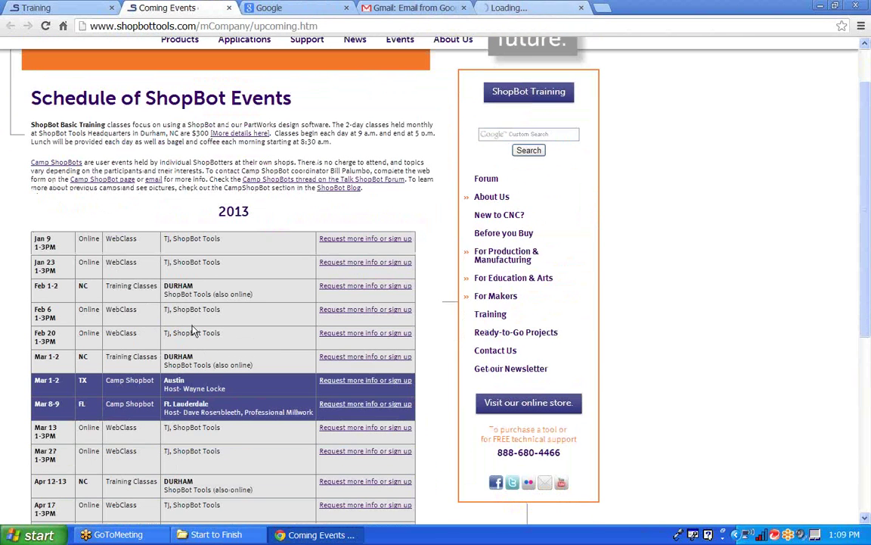
pyautogui.scroll(-2, 181, 341)
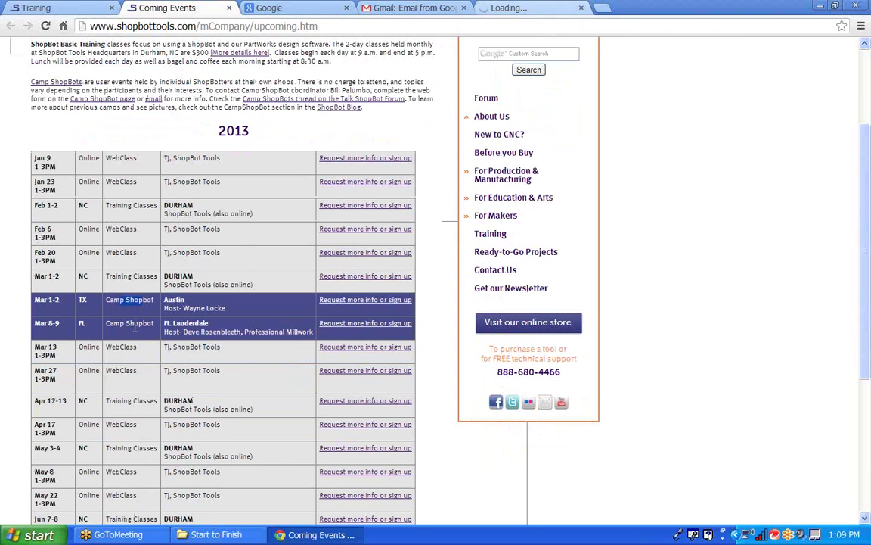
pyautogui.scroll(3, 223, 313)
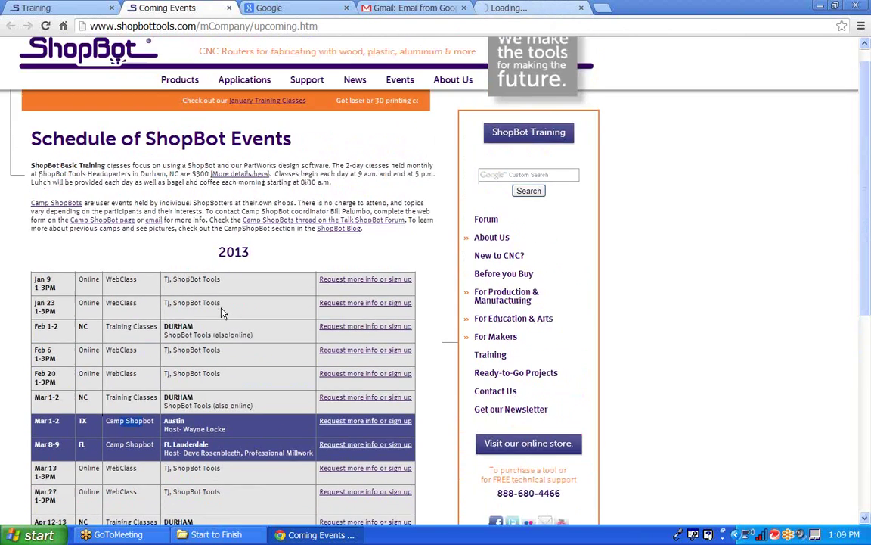
pyautogui.scroll(1, 183, 297)
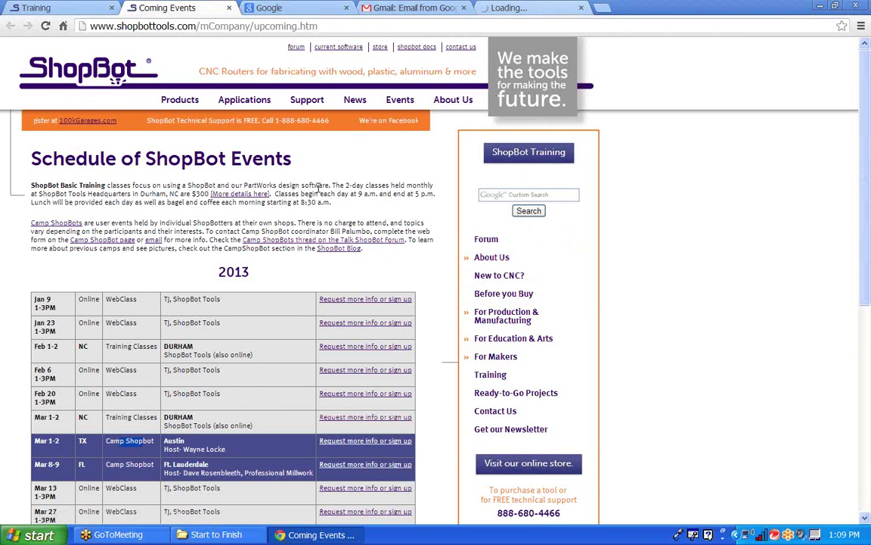
pyautogui.click(32, 7)
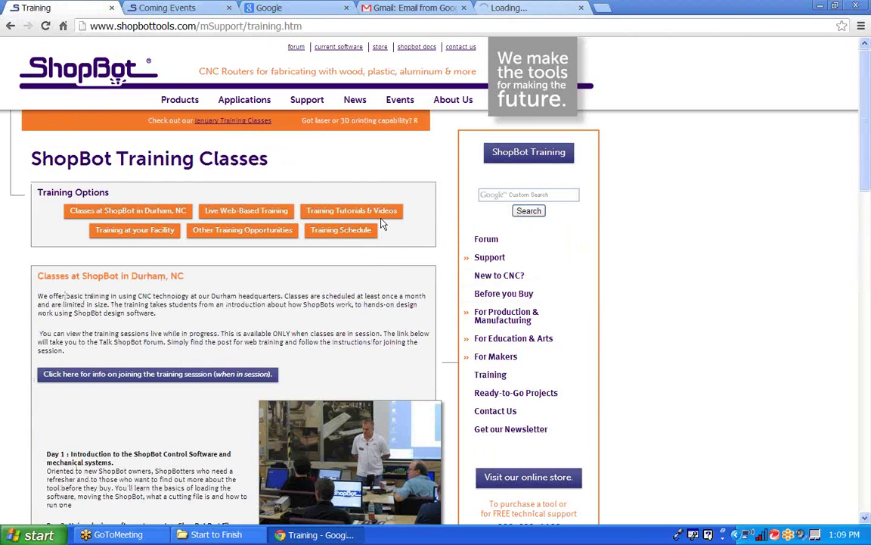
# - Browse the Training Tutorials & Videos page, including the Tool Database and Bit Selection webclass
pyautogui.click(344, 210)
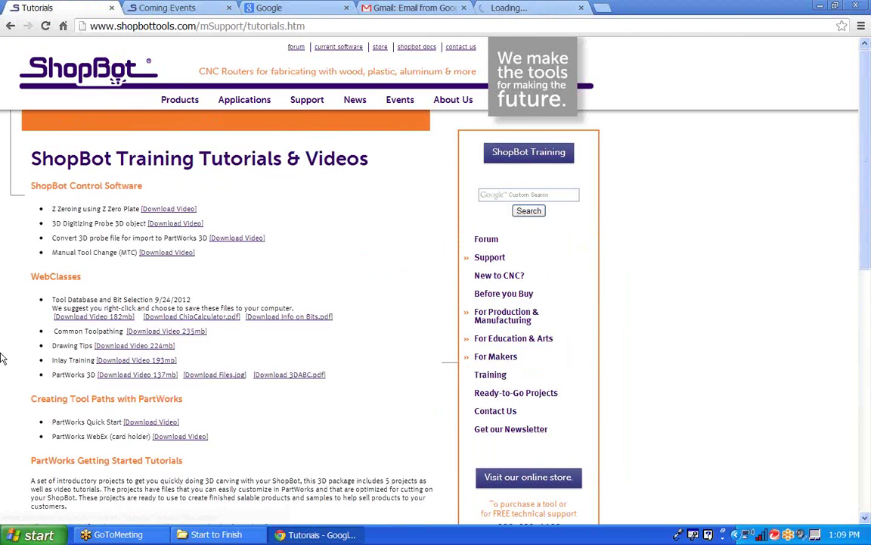
pyautogui.scroll(-1, 55, 331)
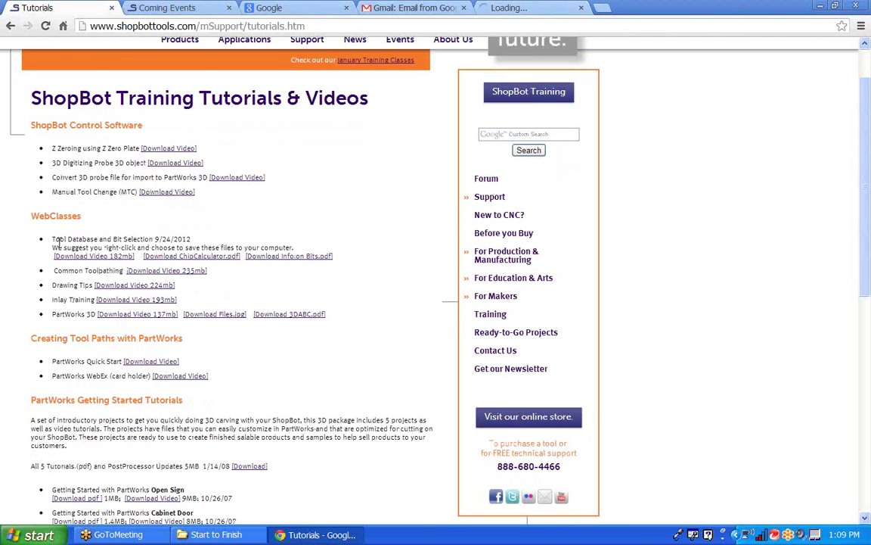
pyautogui.moveTo(59, 239); pyautogui.dragTo(187, 239)
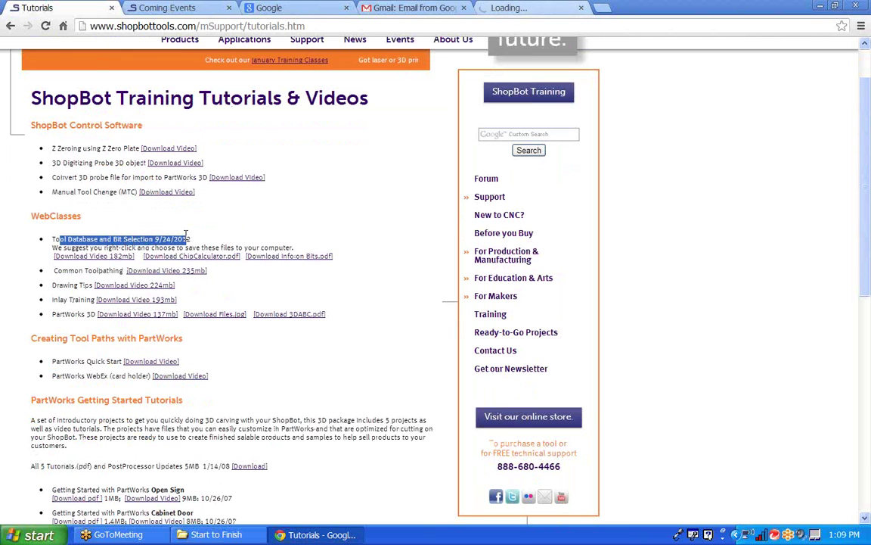
pyautogui.click(100, 236)
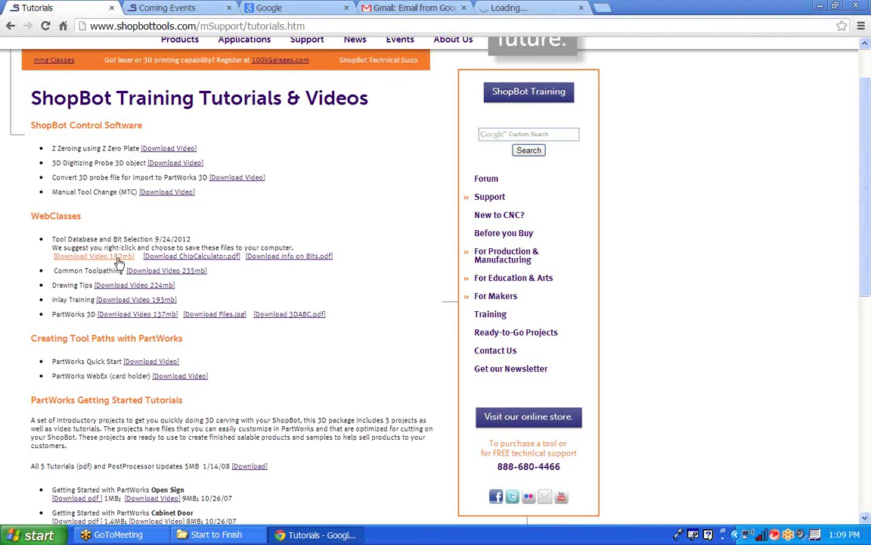
pyautogui.scroll(-2, 109, 348)
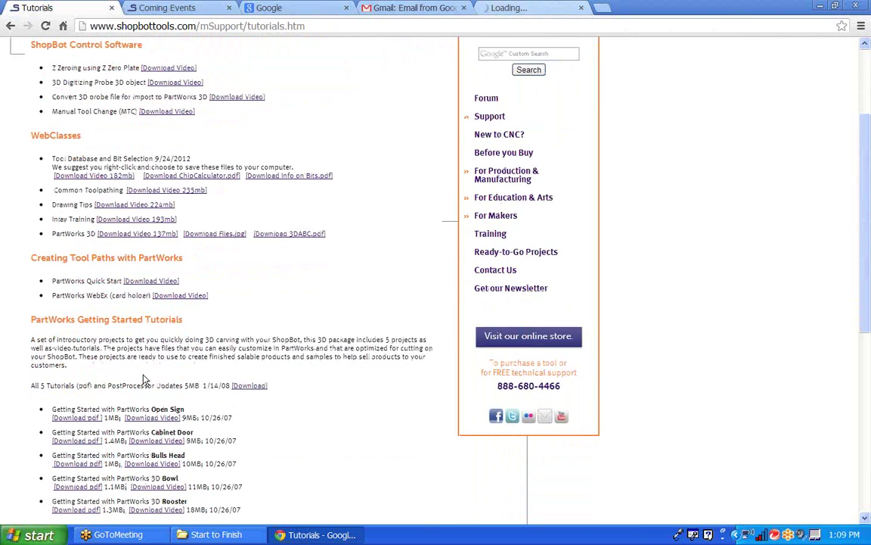
pyautogui.scroll(3, 143, 379)
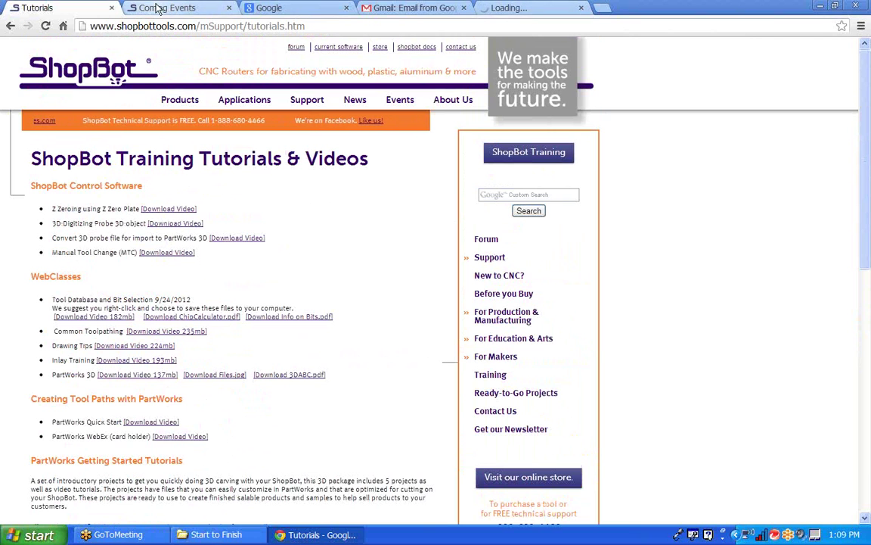
# - Close Chrome, scroll the PDF down to the cross and washer parts, and close it
pyautogui.click(855, 5)
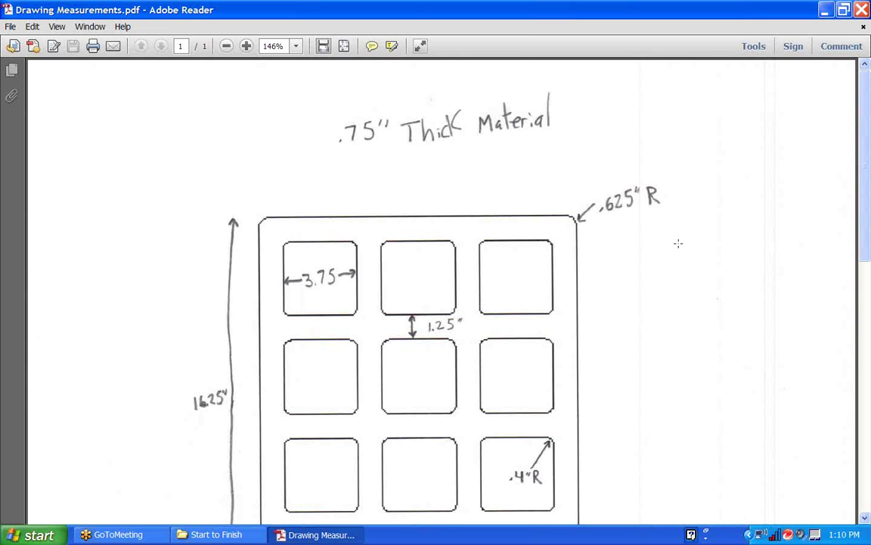
pyautogui.scroll(-5, 627, 238)
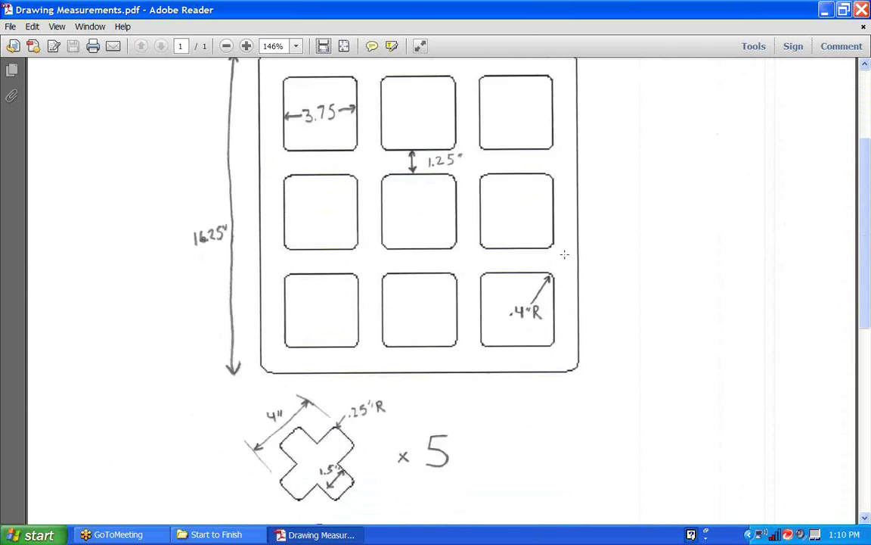
pyautogui.scroll(-3, 710, 193)
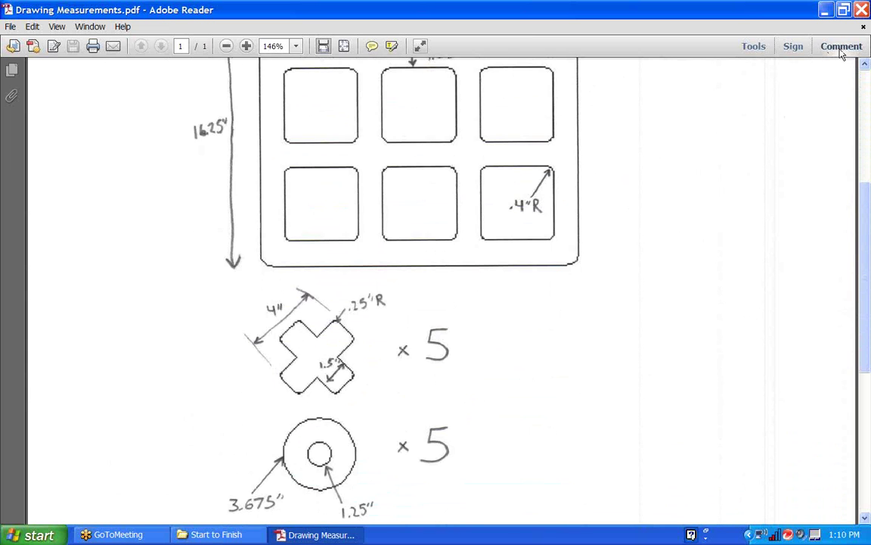
pyautogui.click(861, 9)
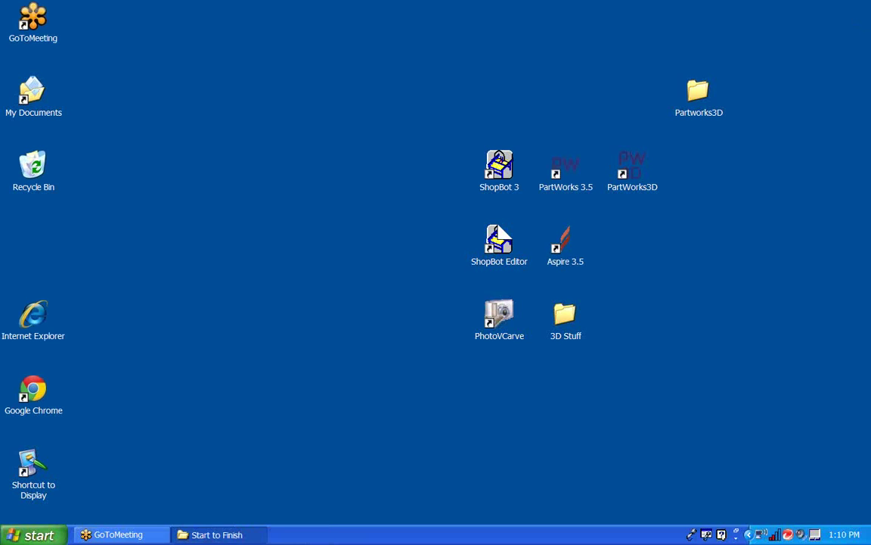
pyautogui.click(217, 534)
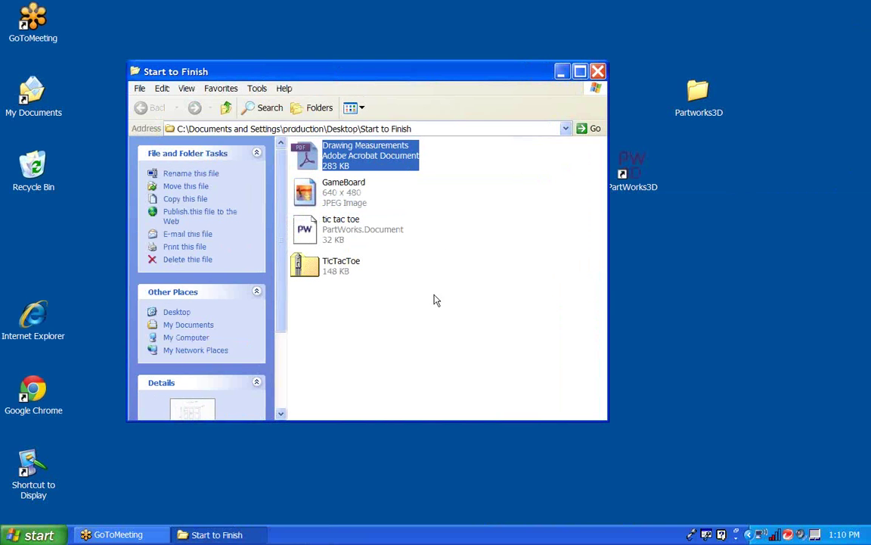
pyautogui.click(393, 263)
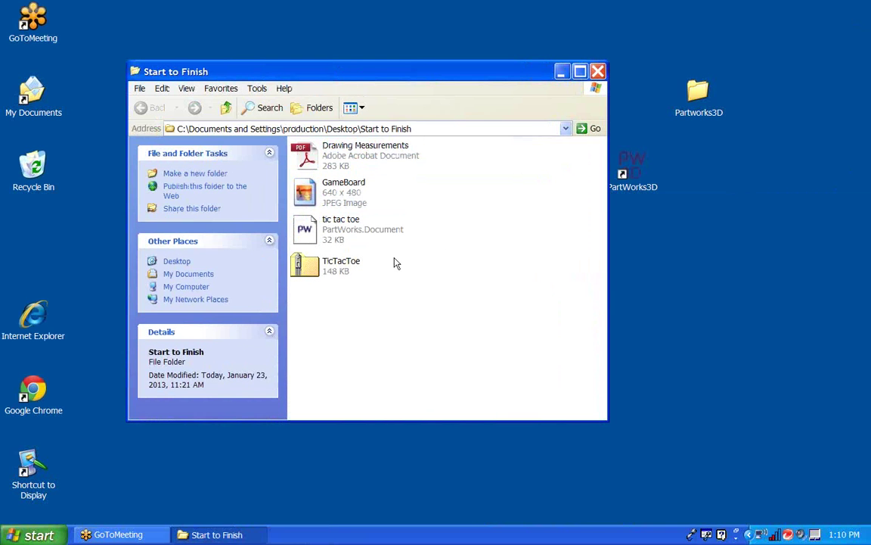
pyautogui.click(339, 154)
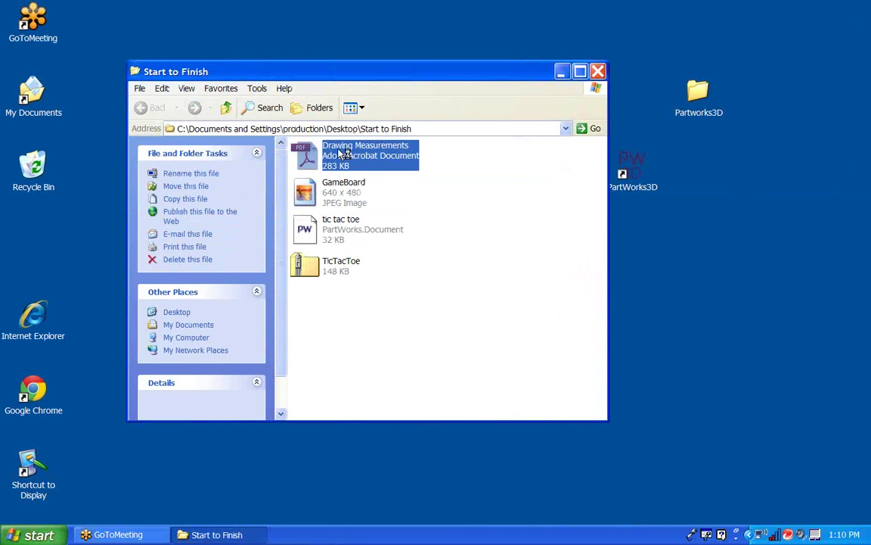
pyautogui.click(306, 187)
pyautogui.click(342, 229)
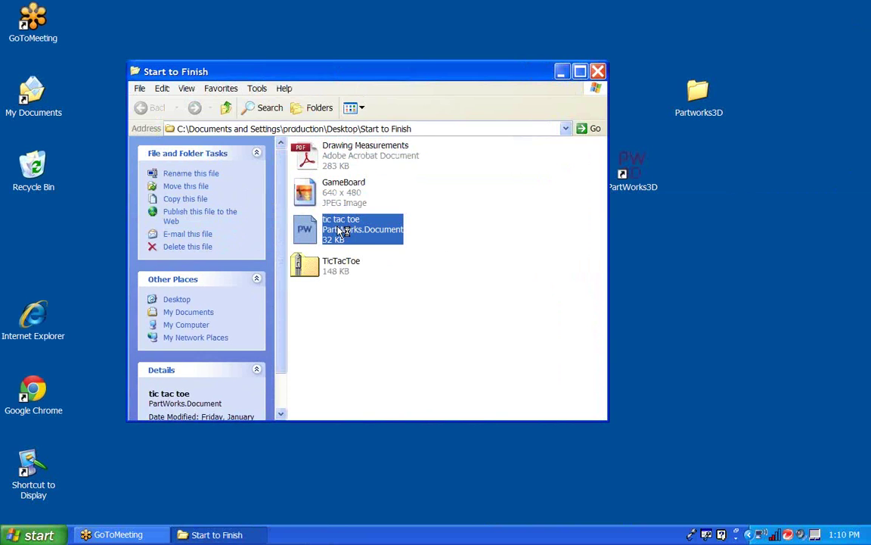
pyautogui.click(561, 71)
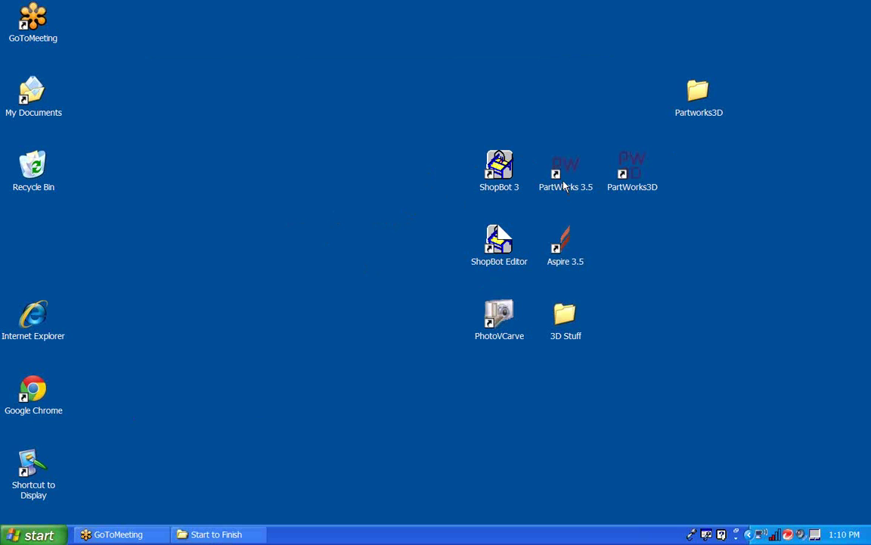
# - Launch ShopBot 3 from its desktop shortcut, then exit the ShopBot Console via File > Exit
pyautogui.click(563, 180)
pyautogui.click(503, 165)
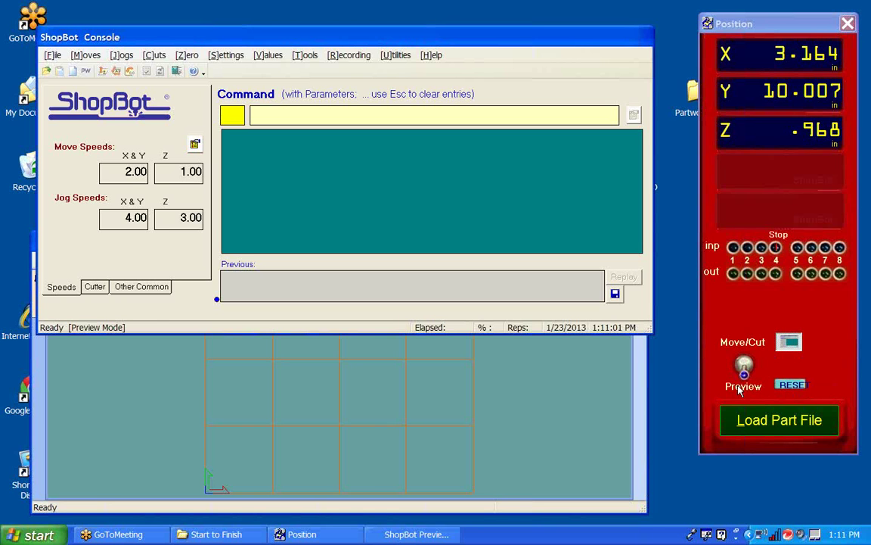
pyautogui.click(52, 55)
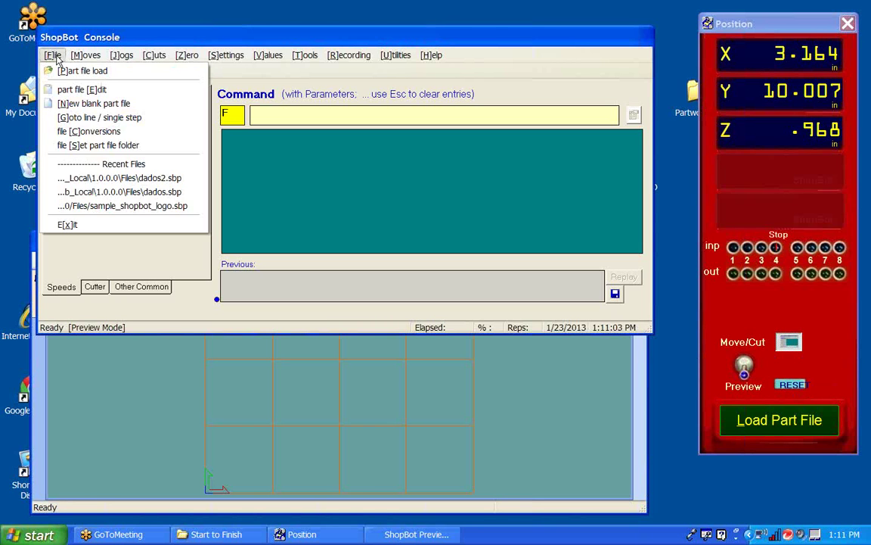
pyautogui.click(78, 224)
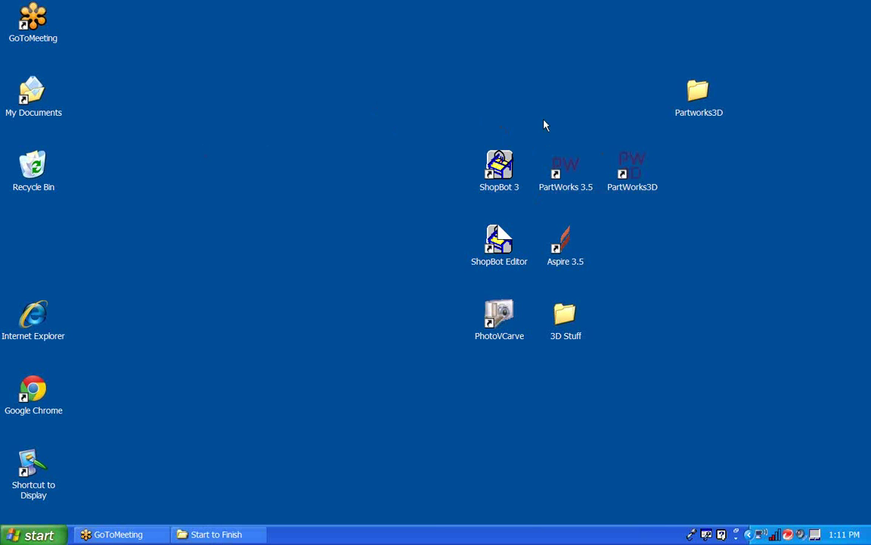
pyautogui.click(557, 176)
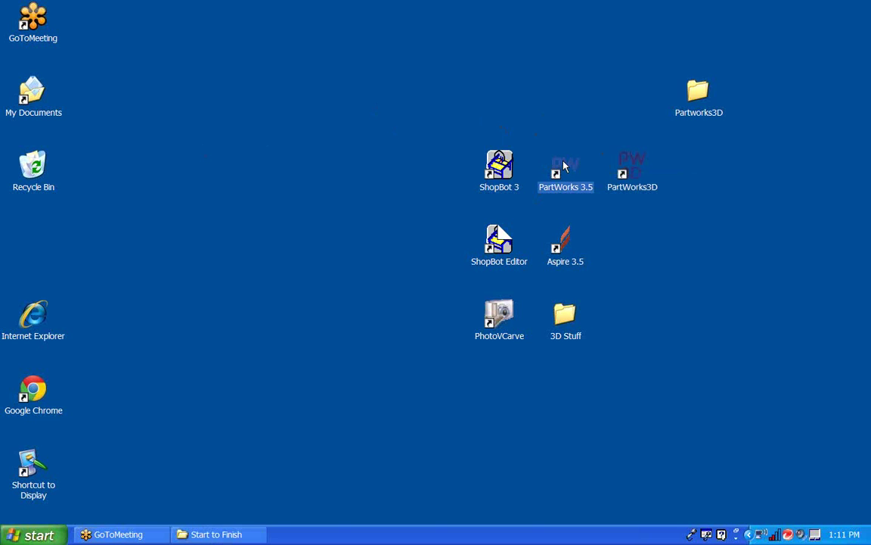
pyautogui.click(565, 243)
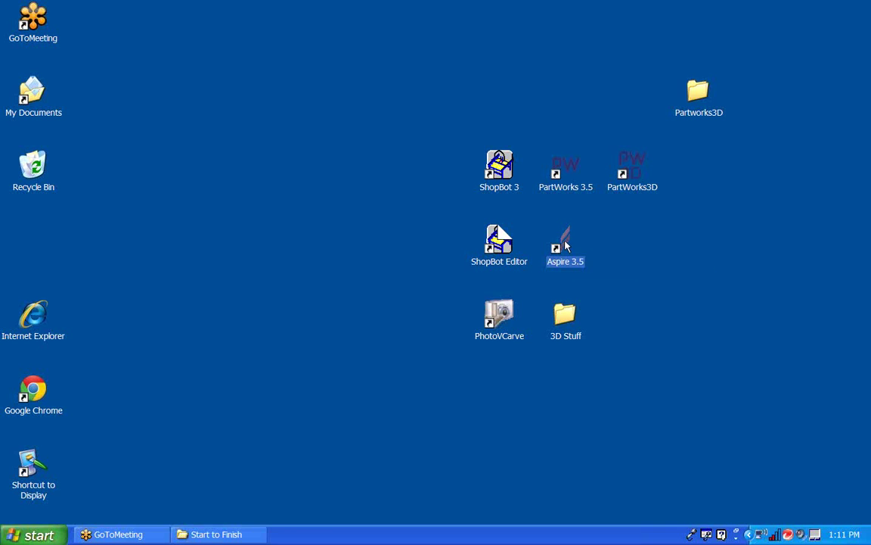
pyautogui.click(417, 195)
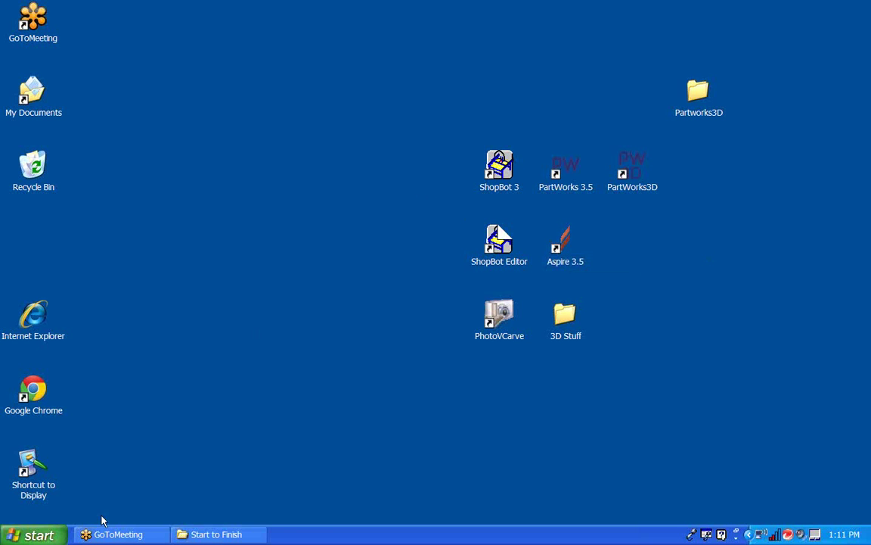
pyautogui.click(38, 405)
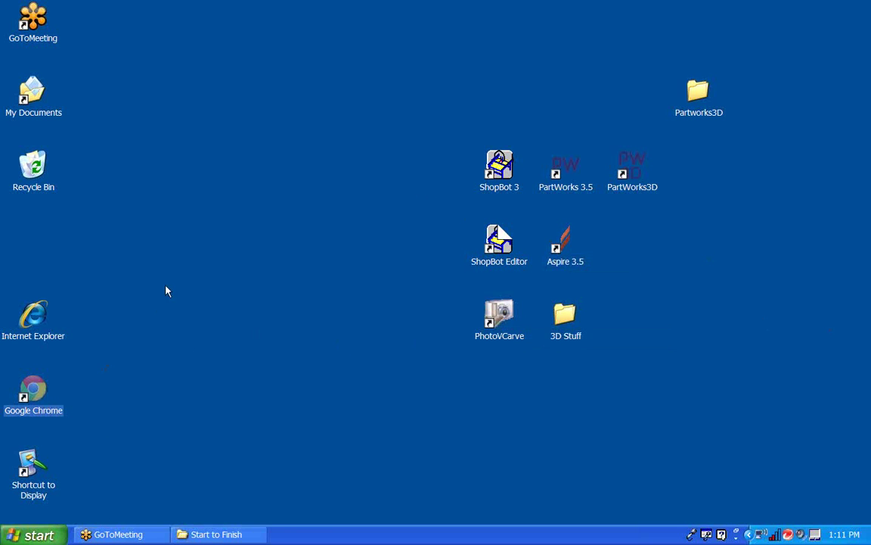
pyautogui.click(213, 289)
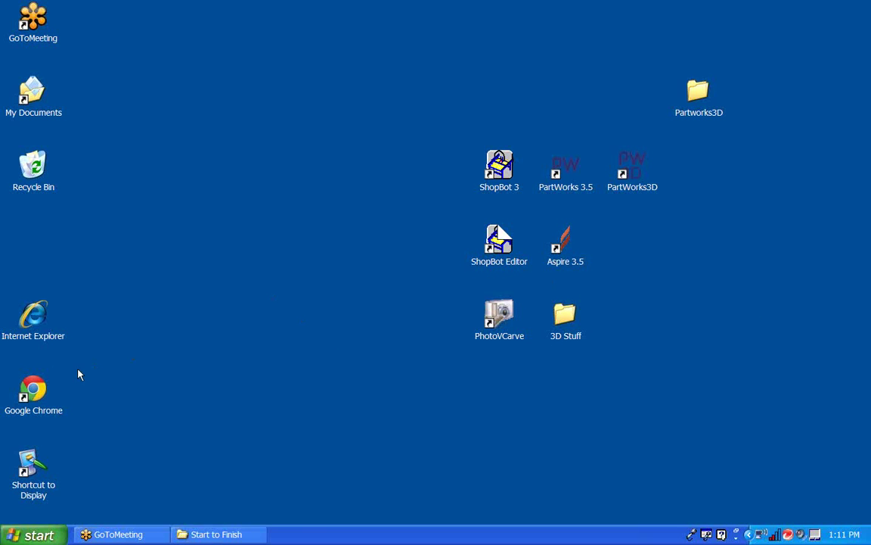
pyautogui.doubleClick(44, 389)
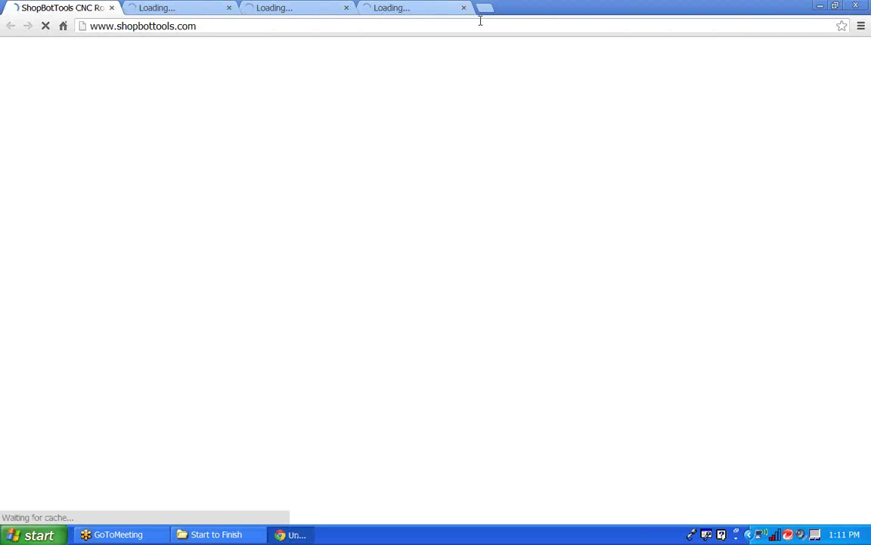
pyautogui.click(201, 25)
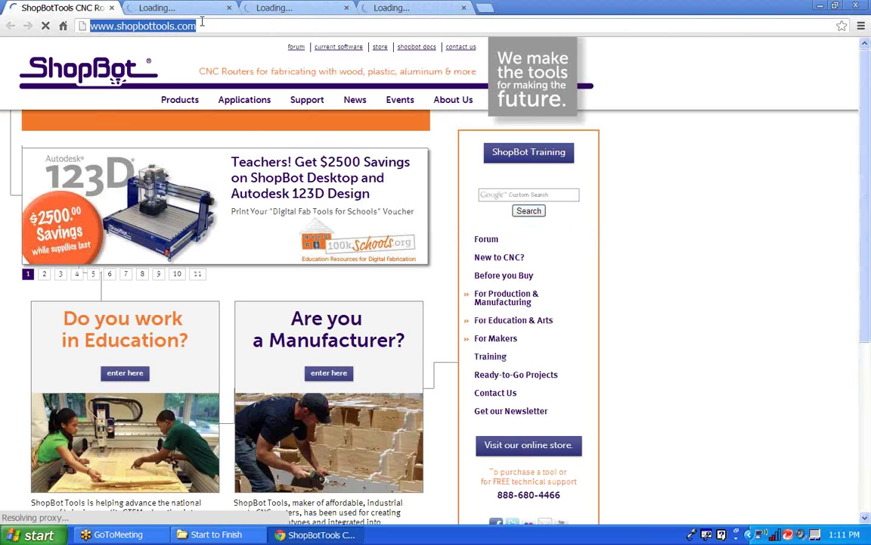
pyautogui.write('www.vectric.com')
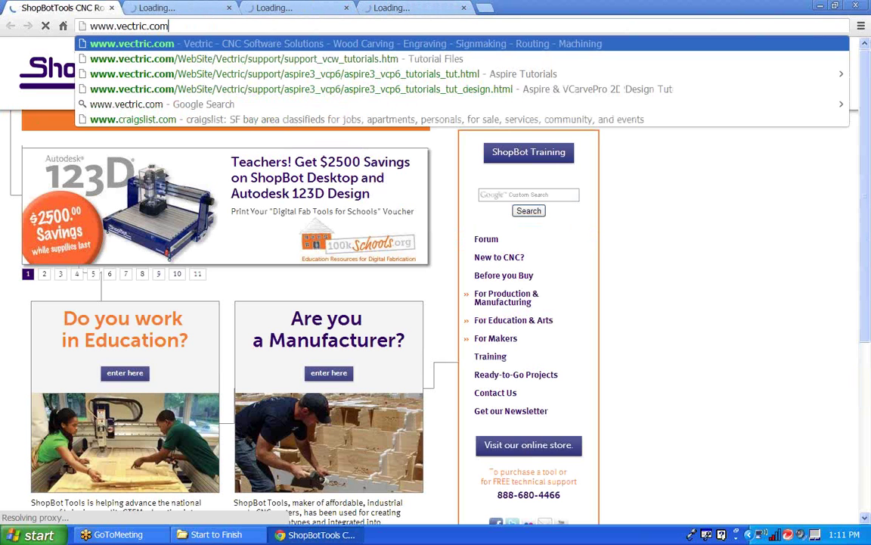
pyautogui.press('Return')
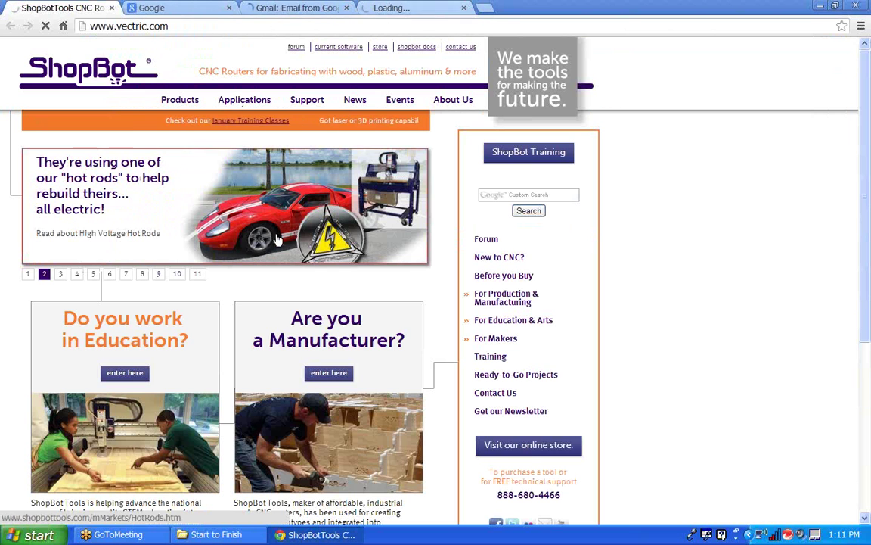
pyautogui.click(180, 26)
pyautogui.click(183, 28)
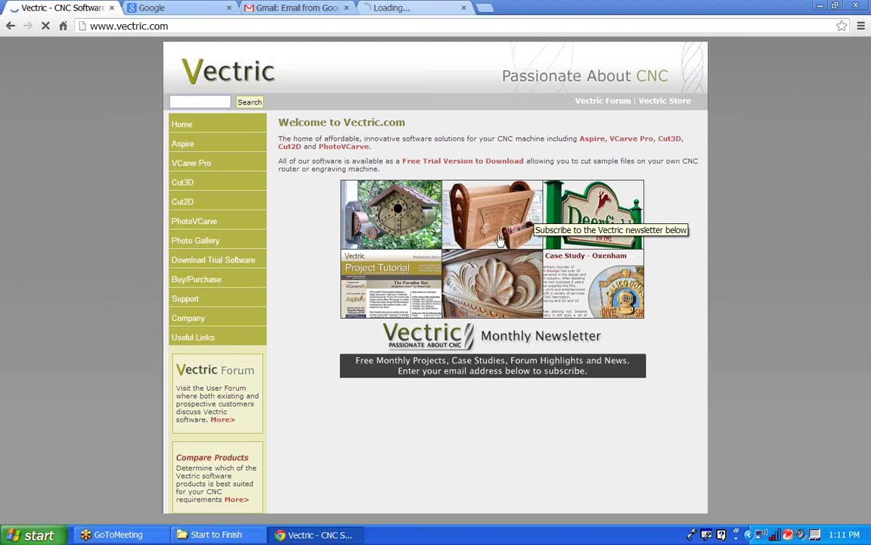
# - Go to Vectric Support, then Training Material, to reach the Video Tutorials & Documents page
pyautogui.click(194, 308)
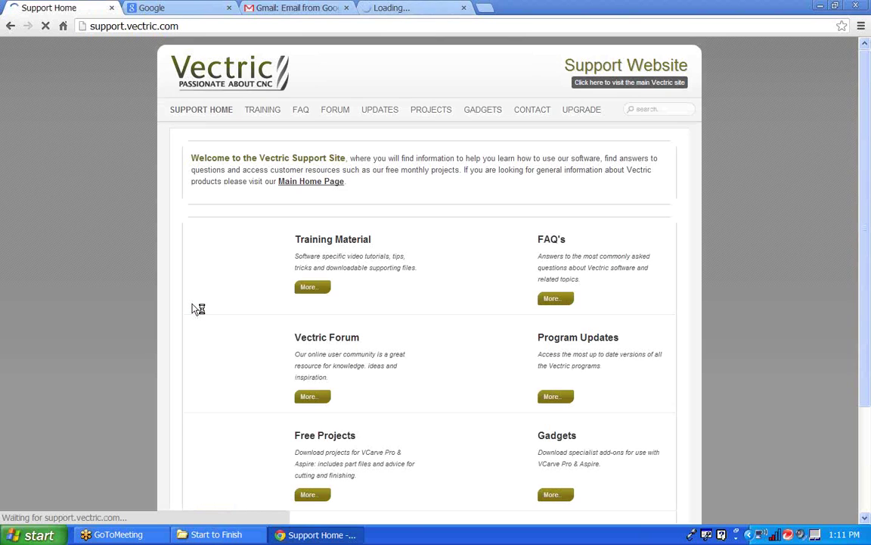
pyautogui.scroll(-1, 310, 303)
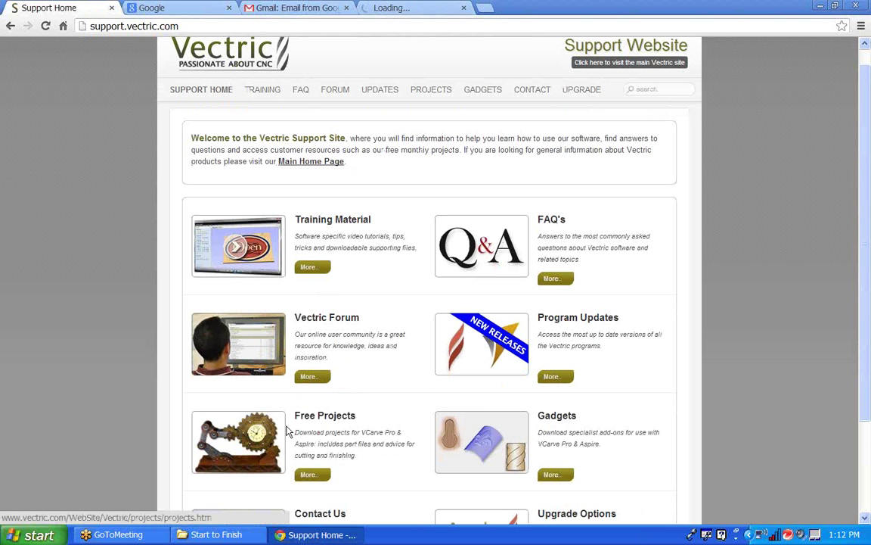
pyautogui.click(296, 220)
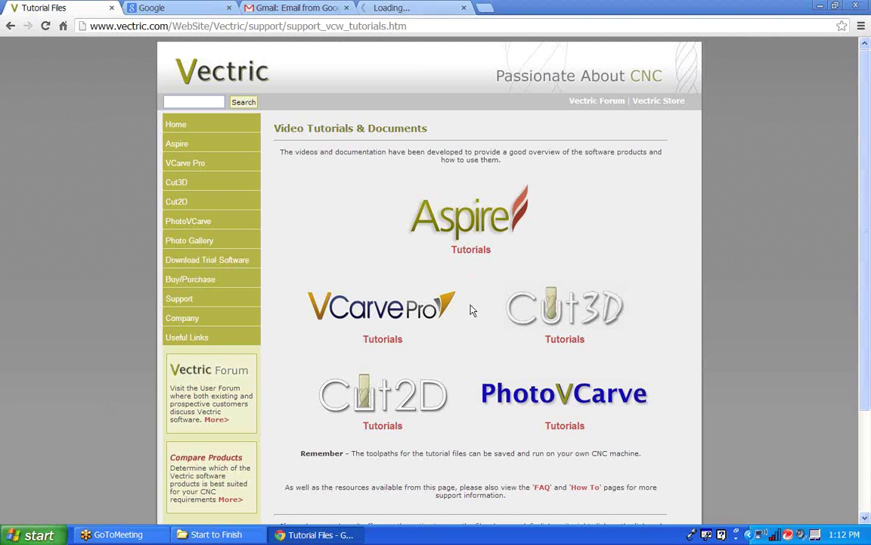
# - Scroll through the VCarve Pro 2D Design Tutorials list, then close Chrome
pyautogui.click(350, 314)
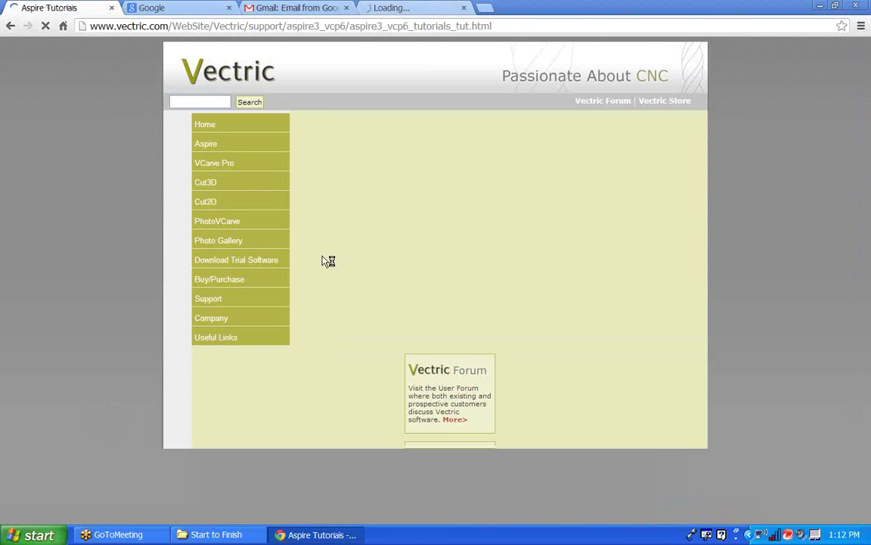
pyautogui.scroll(-1, 454, 269)
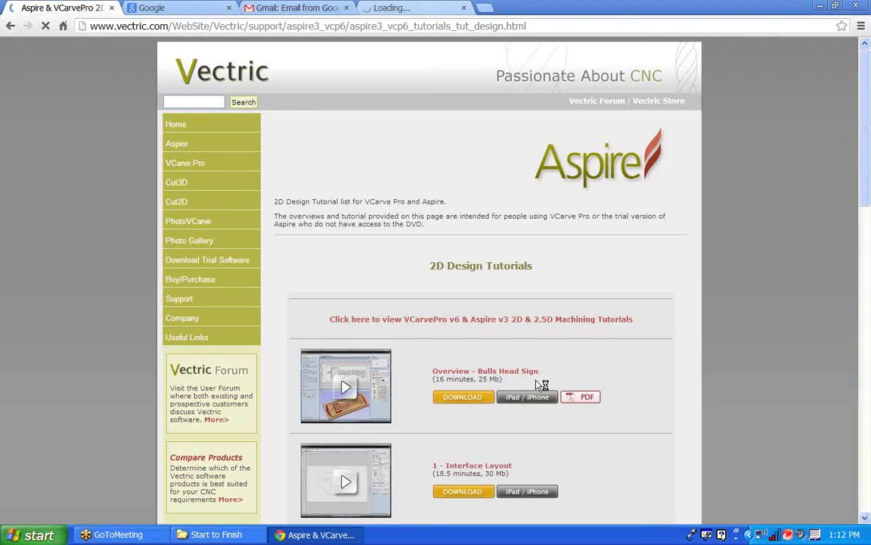
pyautogui.scroll(-2, 433, 352)
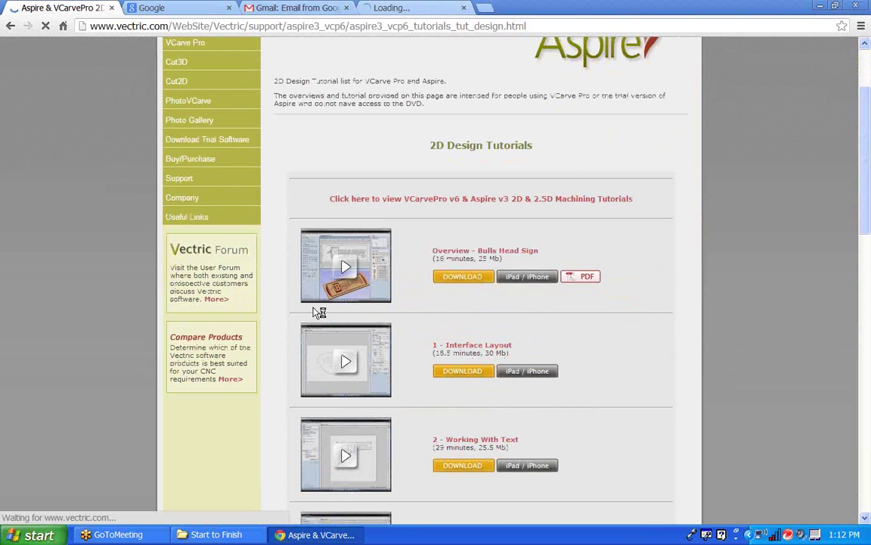
pyautogui.scroll(-3, 409, 314)
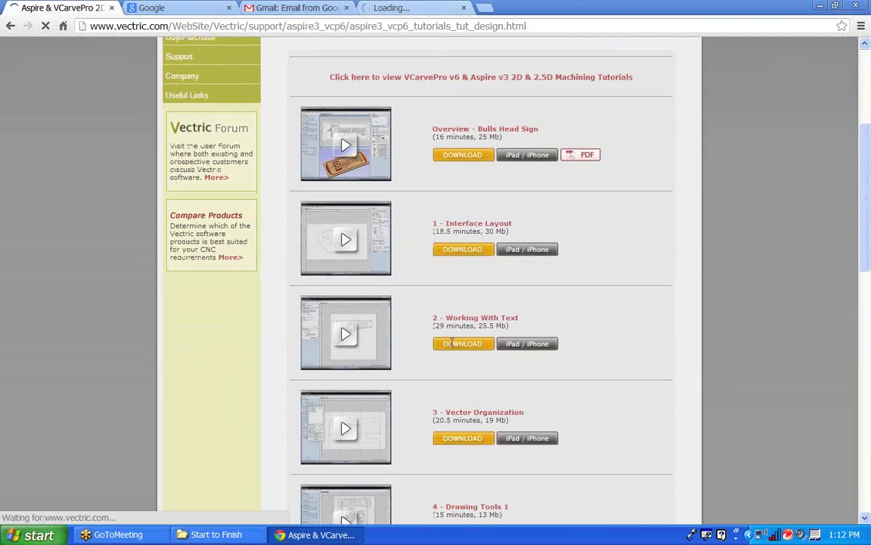
pyautogui.scroll(-1, 451, 340)
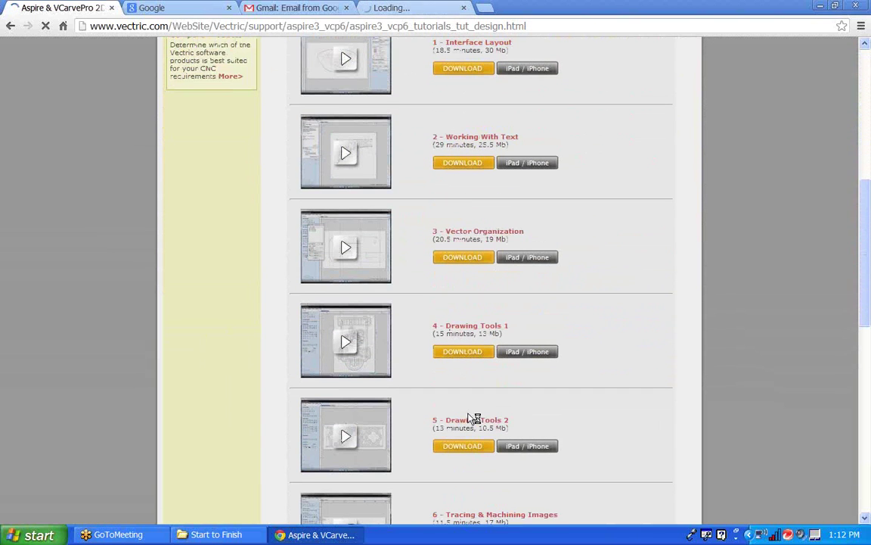
pyautogui.scroll(-1, 451, 341)
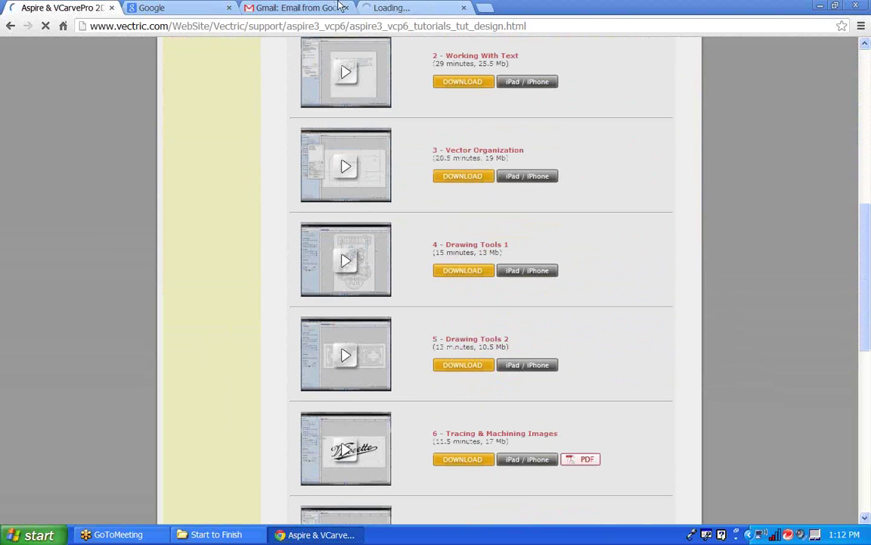
pyautogui.click(859, 5)
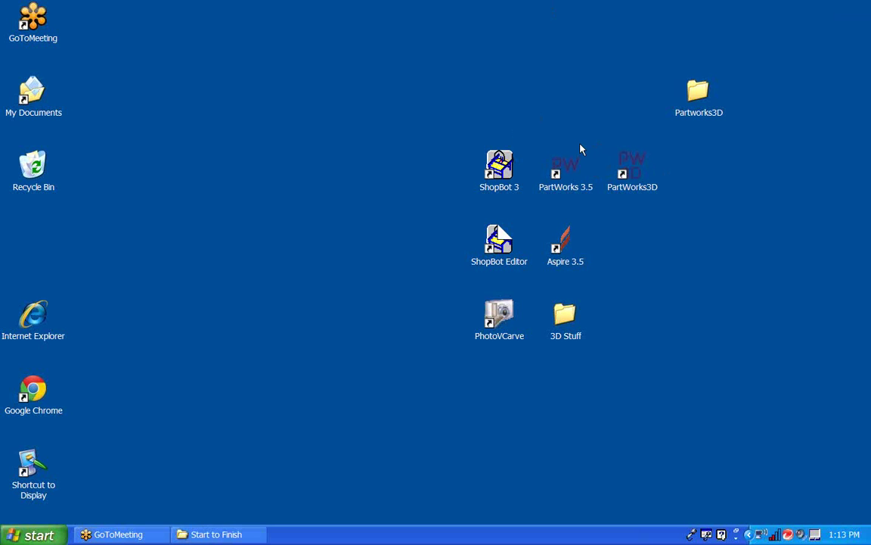
# - Launch PartWorks 3.5 from its desktop shortcut and wait for the startup screen listing tic tac toe.crv
pyautogui.doubleClick(569, 169)
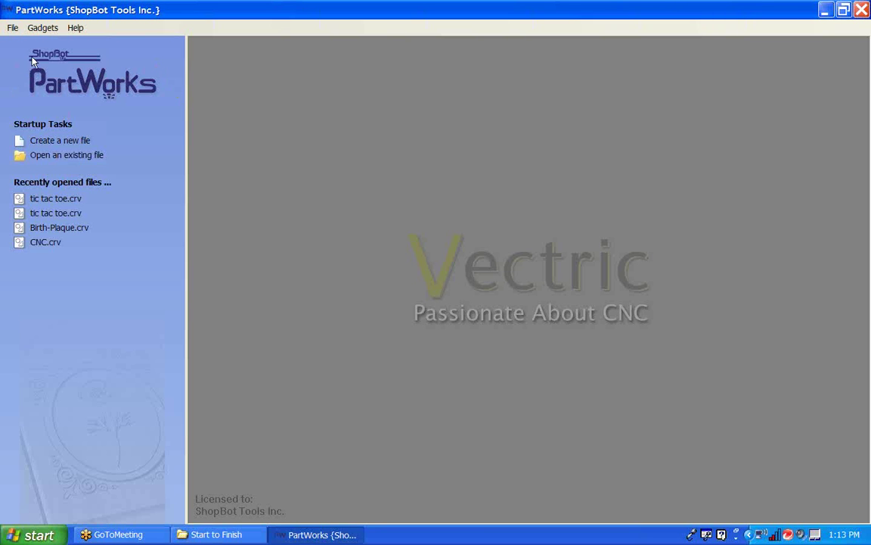
# - Create a new job file and bring the Job Setup page into view
pyautogui.click(56, 142)
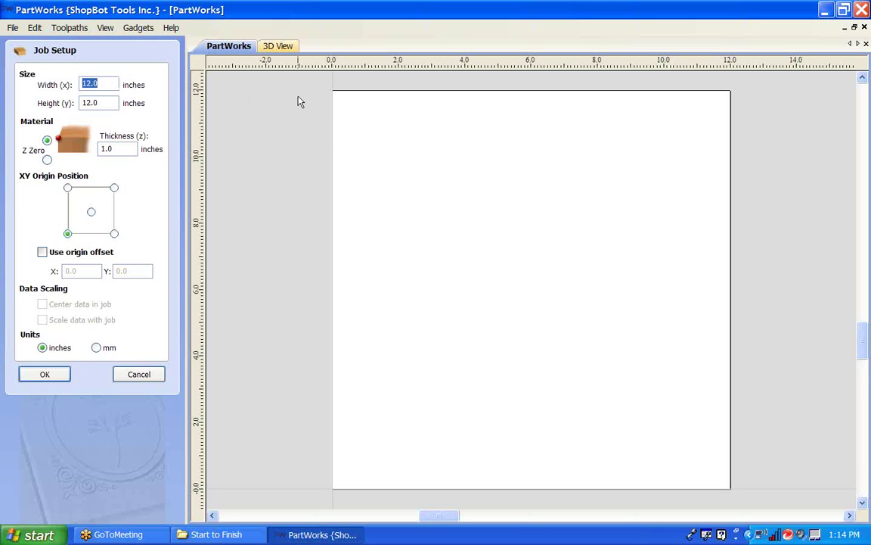
pyautogui.scroll(-3, 484, 241)
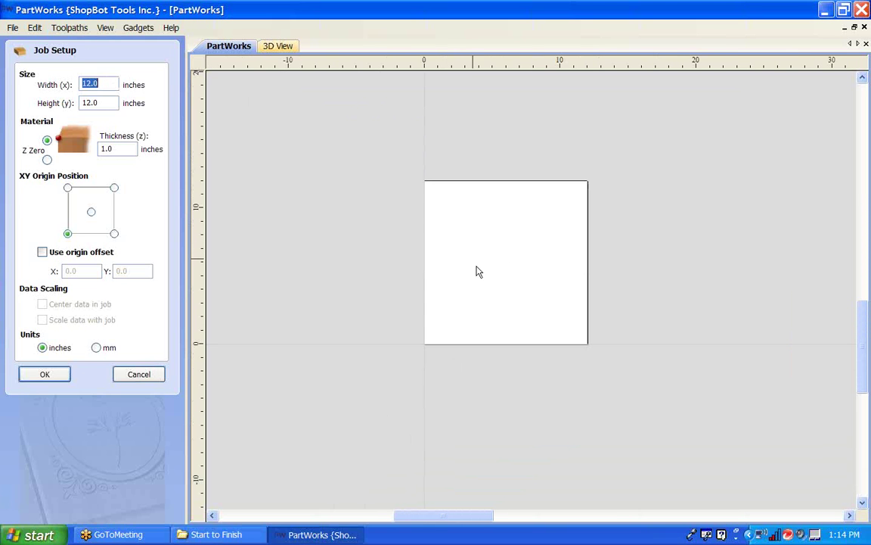
pyautogui.click(505, 273)
pyautogui.moveTo(509, 269)
pyautogui.mouseDown(button='middle')
pyautogui.moveTo(492, 245)
pyautogui.moveTo(484, 272)
pyautogui.moveTo(518, 265)
pyautogui.moveTo(513, 252)
pyautogui.mouseUp(button='middle')
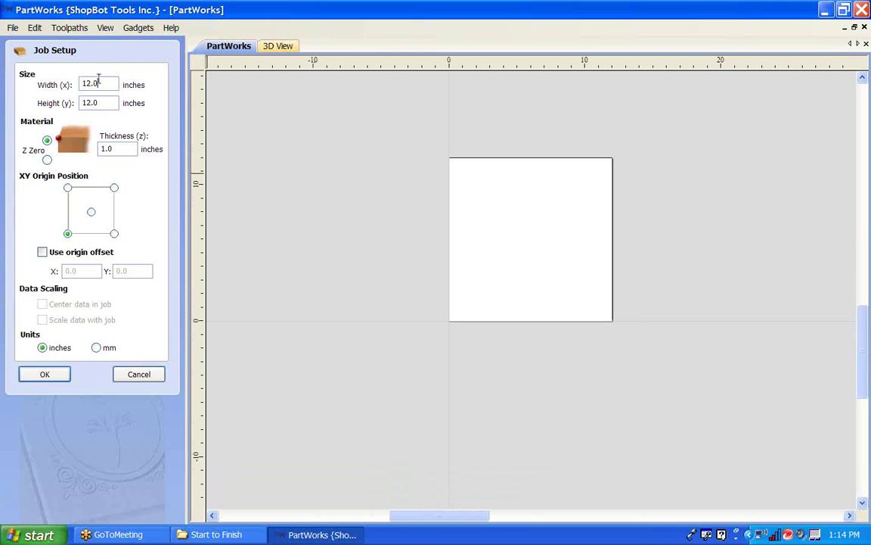
# - Enter 24 inches for both the job width and the job height
pyautogui.moveTo(96, 79); pyautogui.dragTo(78, 74)
pyautogui.write('24')
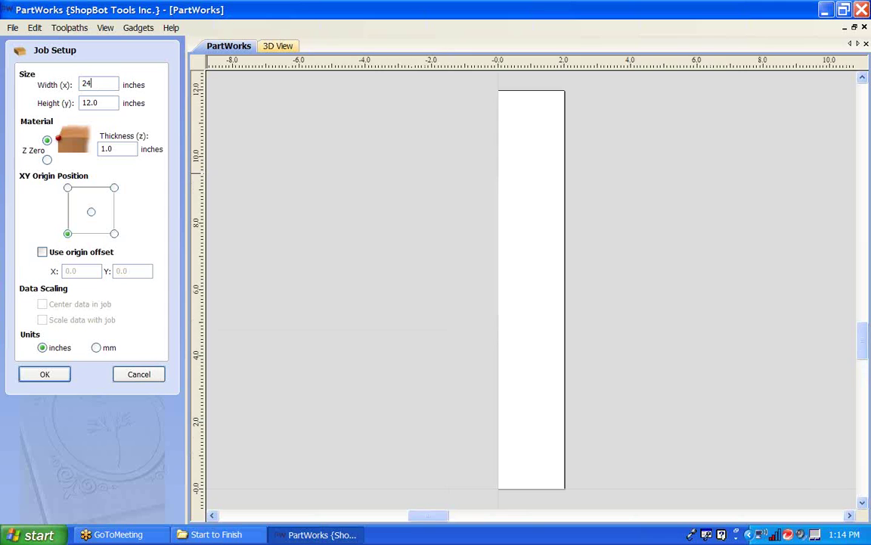
pyautogui.press('Tab')
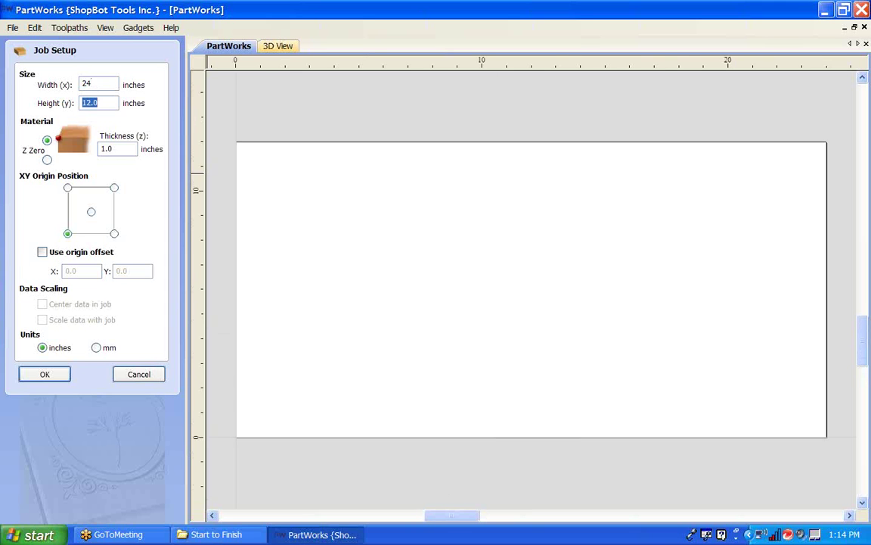
pyautogui.write('24')
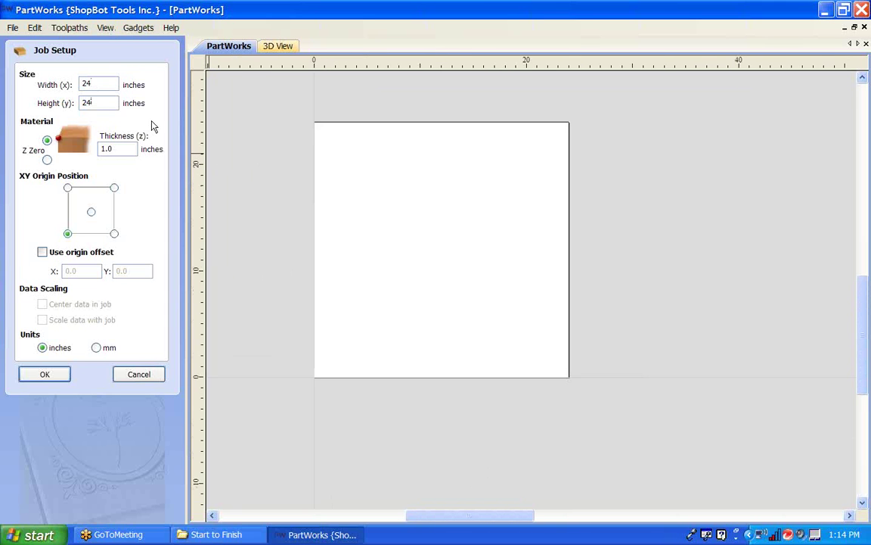
pyautogui.press('BackSpace')
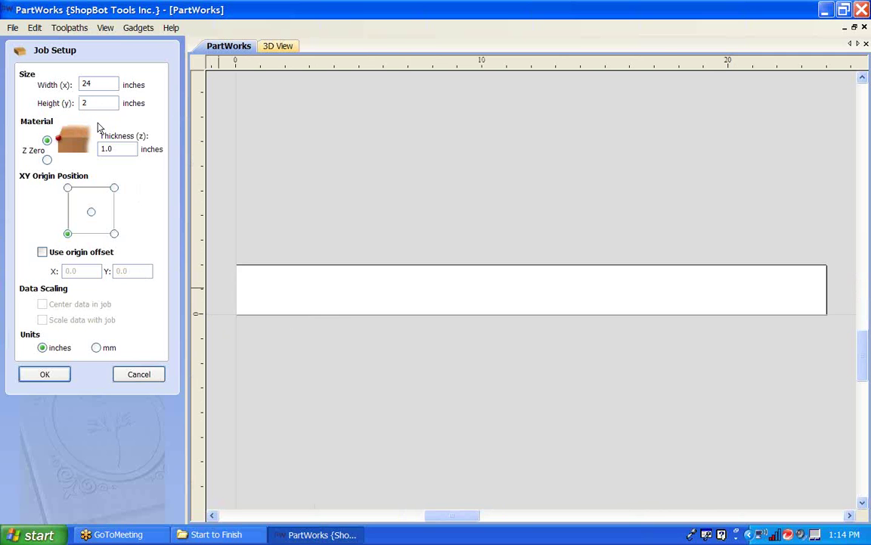
pyautogui.write('4')
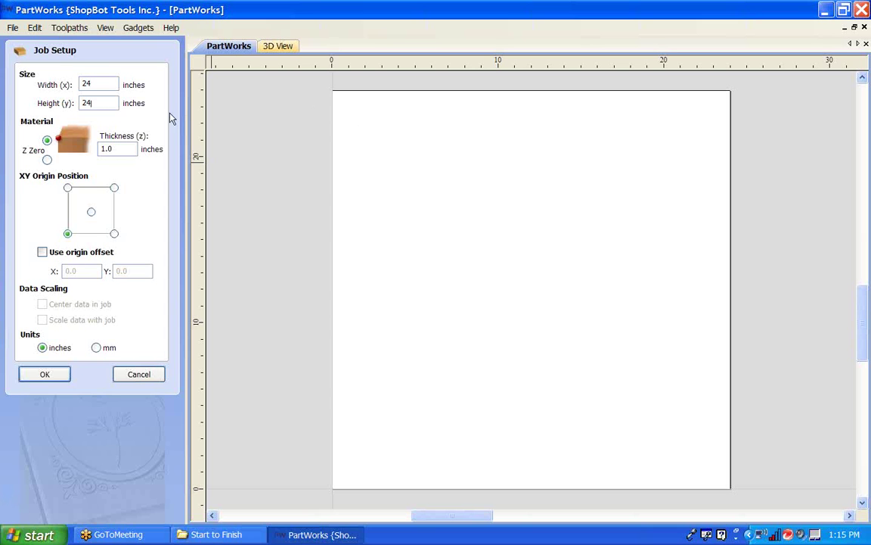
# - Replace the material thickness with .75, then re-enter it as 3/4
pyautogui.click(99, 83)
pyautogui.doubleClick(100, 83)
pyautogui.press('Tab')
pyautogui.doubleClick(110, 148)
pyautogui.write('.75')
pyautogui.press('BackSpace')
pyautogui.press('BackSpace')
pyautogui.press('BackSpace')
pyautogui.write('3/4')
pyautogui.press('Tab')
# - Retry the thickness value as 15/64, then 3/4, then 0.35
pyautogui.doubleClick(125, 148)
pyautogui.write('15/64')
pyautogui.press('Tab')
pyautogui.moveTo(133, 144); pyautogui.dragTo(90, 134)
pyautogui.write('3/4')
pyautogui.press('=')
pyautogui.click(112, 146)
pyautogui.doubleClick(110, 147)
pyautogui.write('0.35')
# - Set Z zero to the bottom of the 0.75-inch material, at the machine bed
pyautogui.click(47, 160)
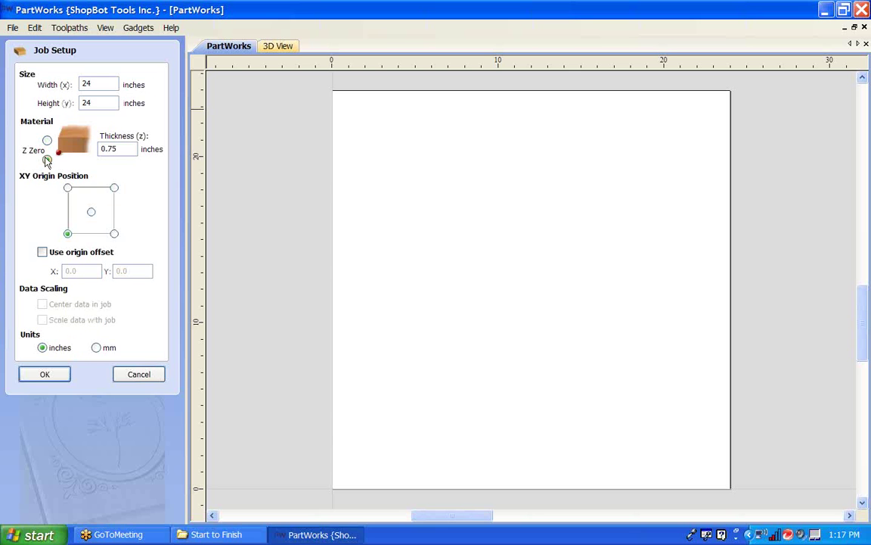
pyautogui.click(47, 140)
pyautogui.moveTo(114, 149); pyautogui.dragTo(99, 148)
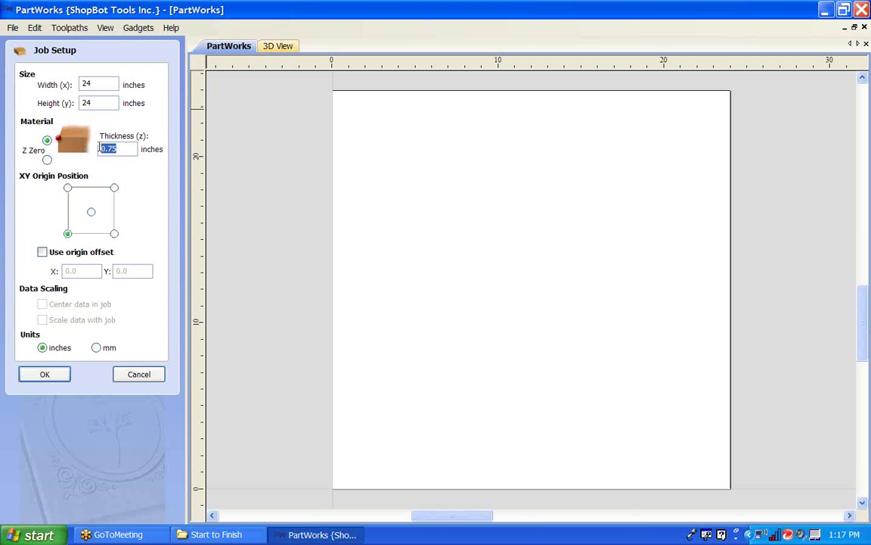
pyautogui.click(47, 160)
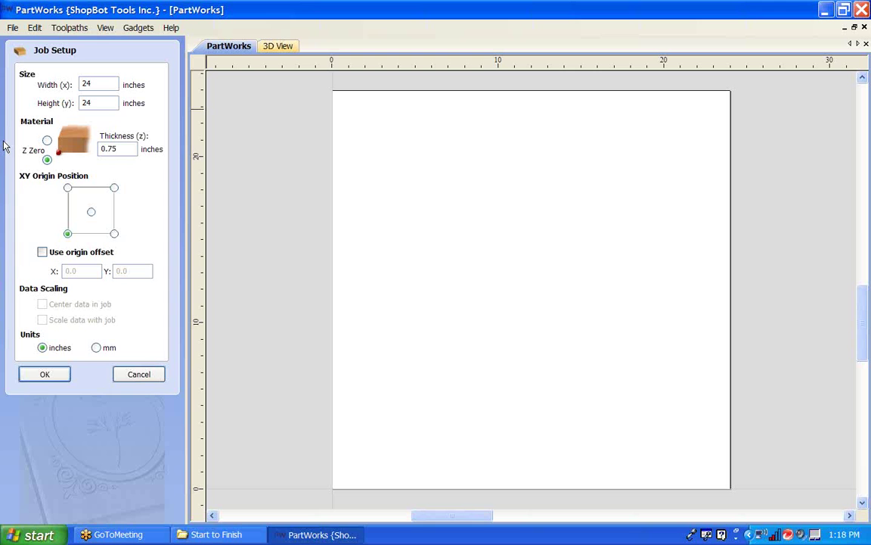
pyautogui.click(47, 140)
pyautogui.click(47, 160)
pyautogui.click(42, 253)
pyautogui.click(42, 253)
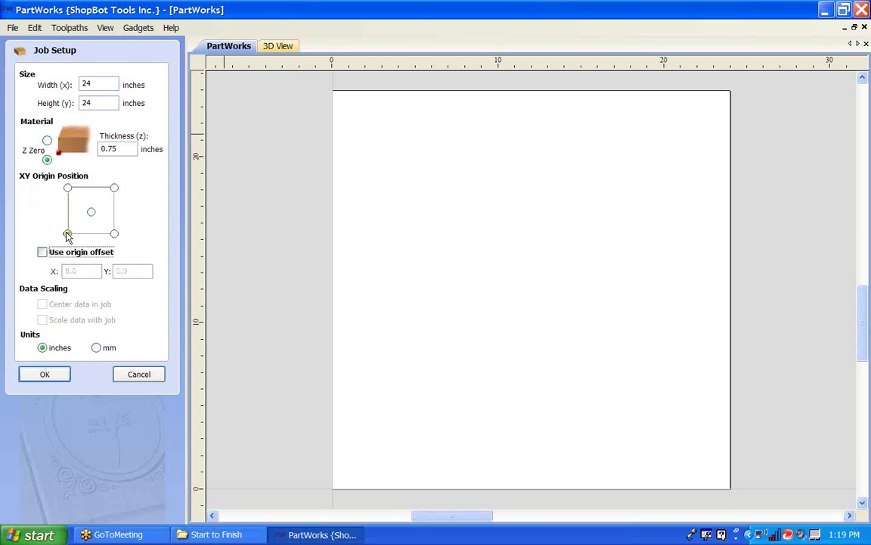
pyautogui.click(67, 234)
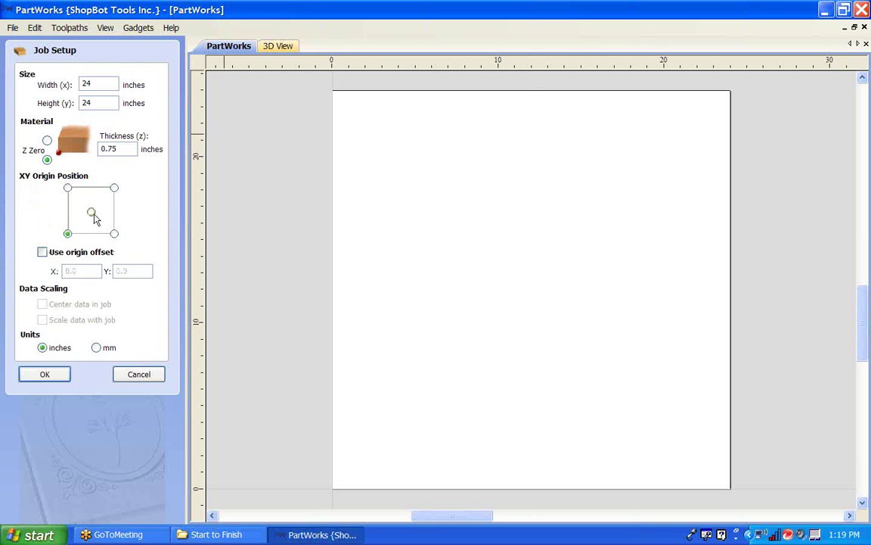
pyautogui.click(92, 213)
pyautogui.click(68, 233)
pyautogui.scroll(-3, 333, 265)
pyautogui.moveTo(354, 262)
pyautogui.mouseDown(button='middle')
pyautogui.moveTo(374, 247)
pyautogui.moveTo(366, 251)
pyautogui.mouseUp(button='middle')
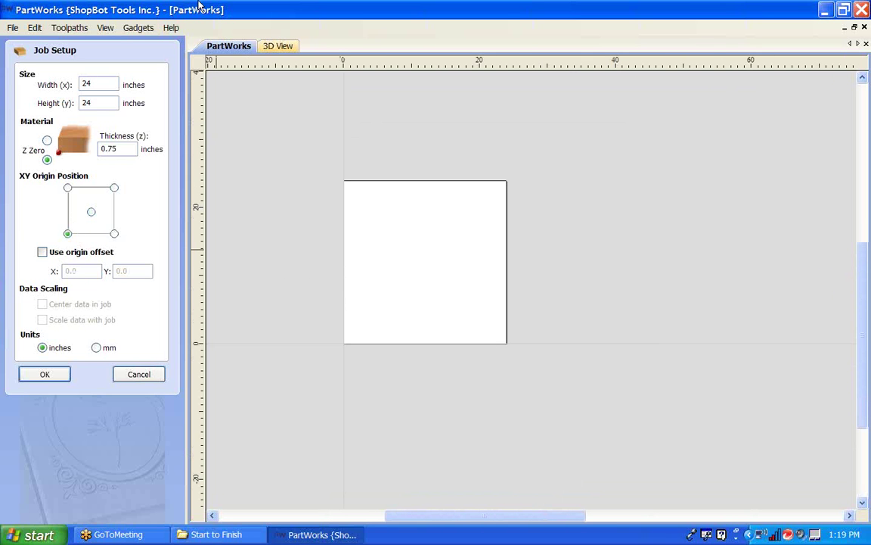
pyautogui.click(91, 212)
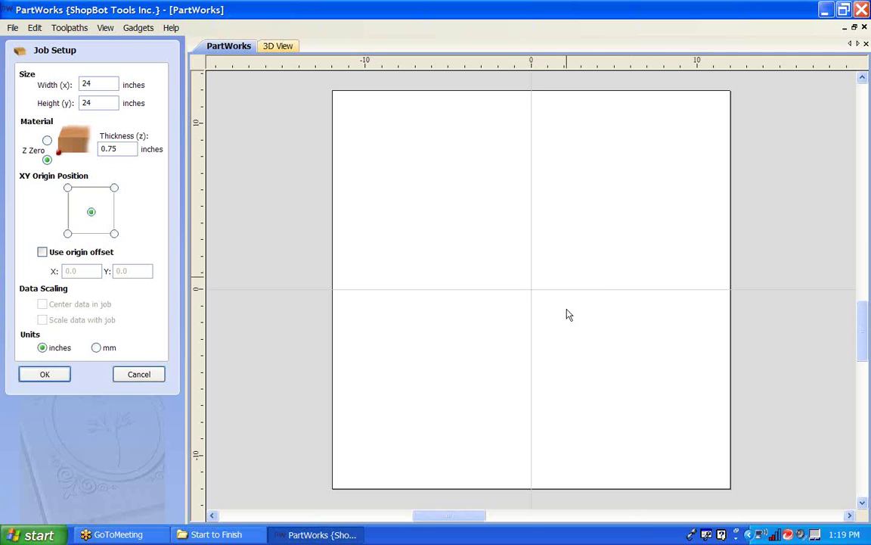
pyautogui.click(68, 234)
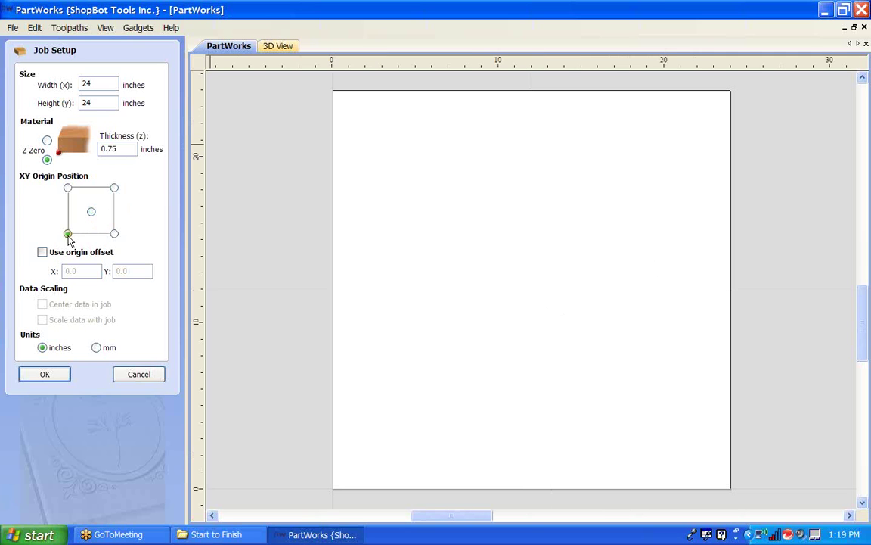
pyautogui.scroll(-5, 470, 304)
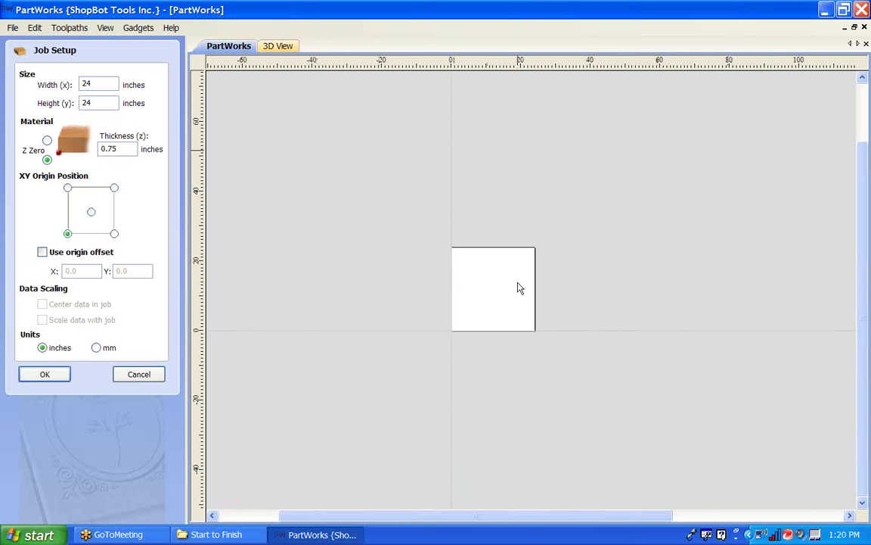
# - Zoom in on the sheet's lower-left origin, zoom back out, and keep Z zero at the bottom
pyautogui.scroll(5, 519, 288)
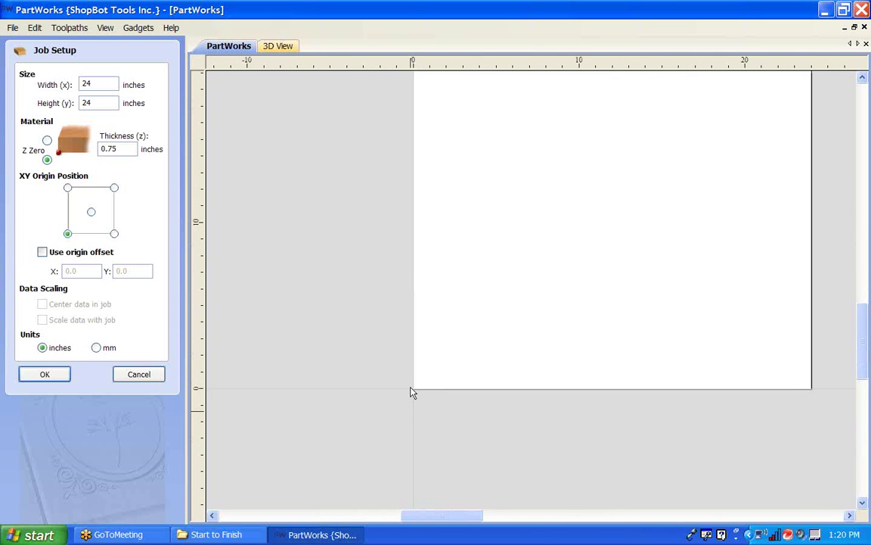
pyautogui.scroll(8, 412, 394)
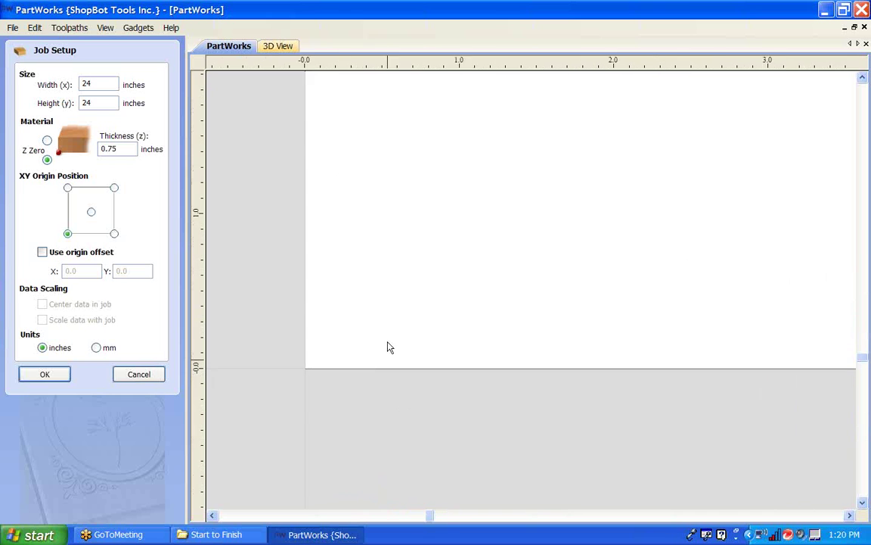
pyautogui.scroll(4, 514, 238)
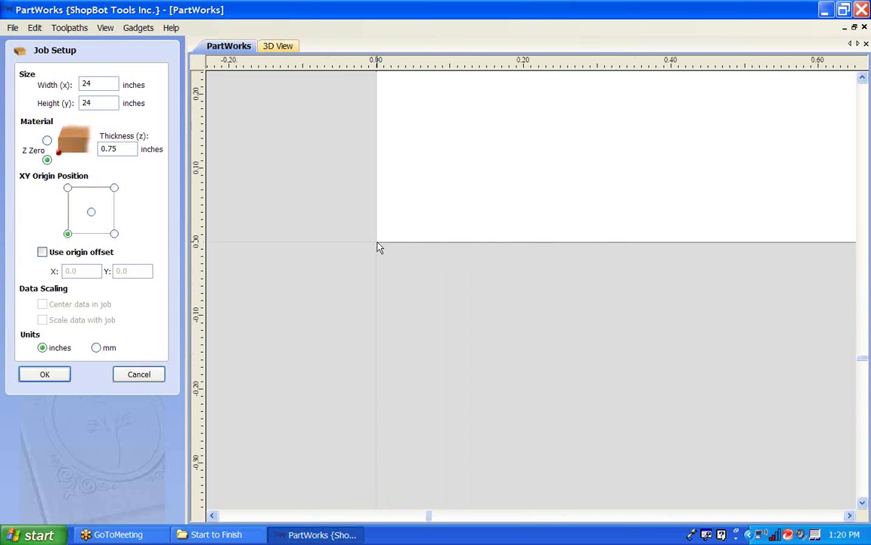
pyautogui.scroll(-5, 385, 245)
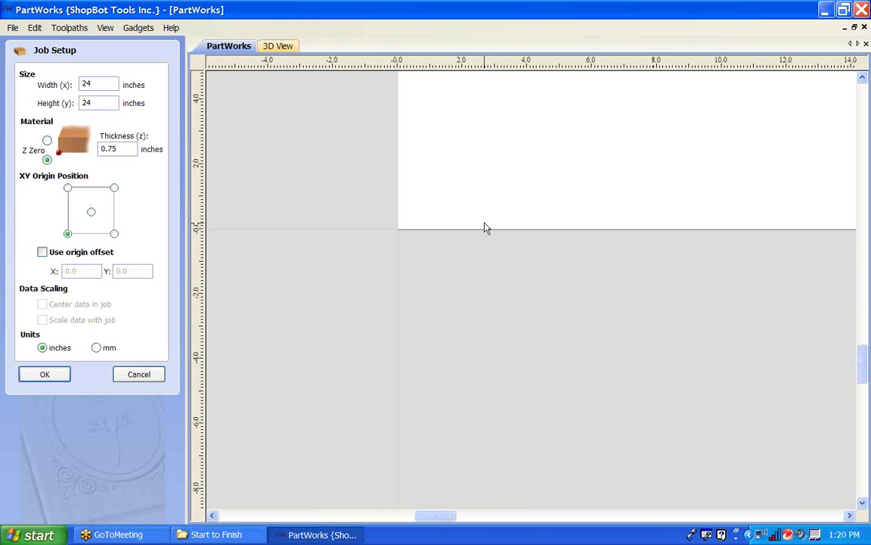
pyautogui.scroll(-4, 487, 228)
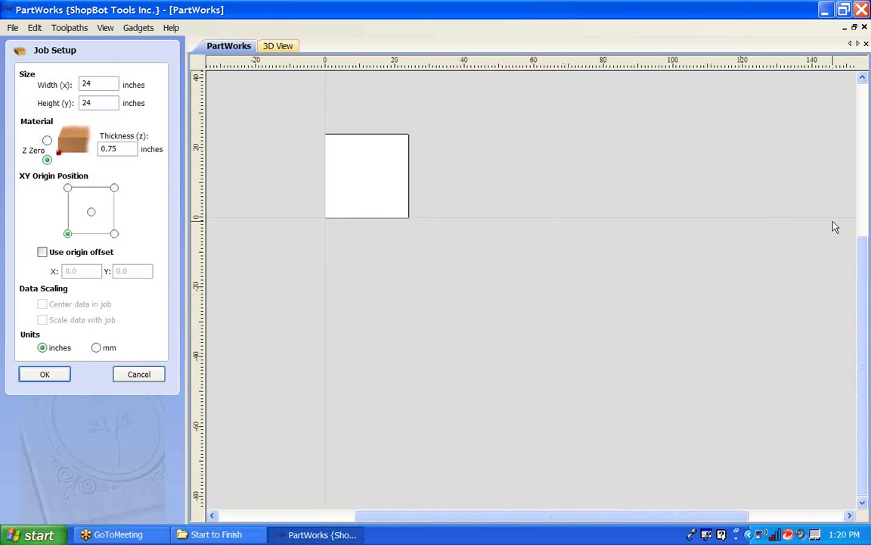
pyautogui.moveTo(821, 148); pyautogui.dragTo(805, 351)
pyautogui.scroll(-2, 669, 175)
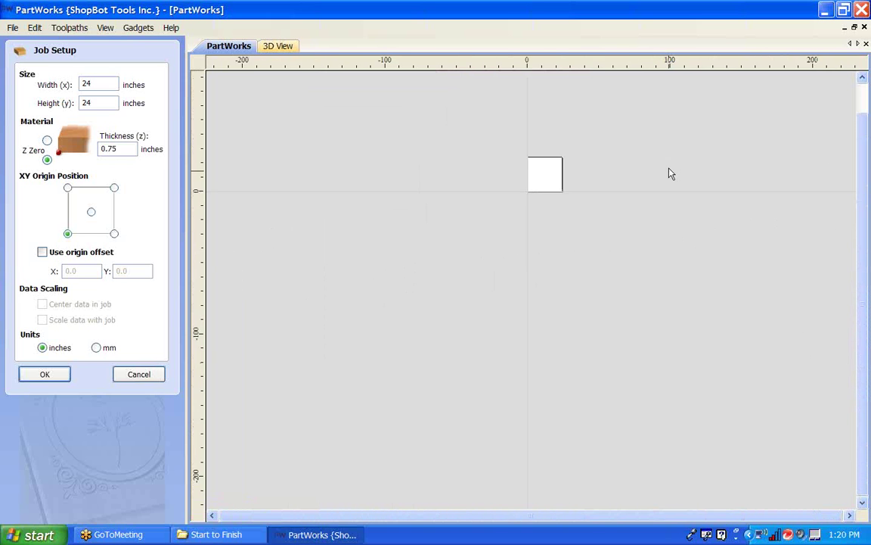
pyautogui.moveTo(669, 173); pyautogui.dragTo(509, 261, button='middle')
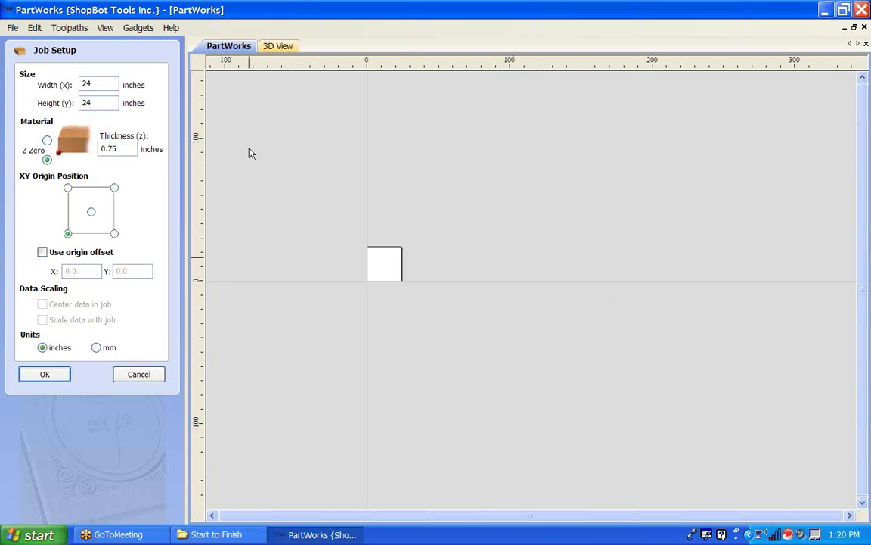
pyautogui.press('Tab')
pyautogui.click(47, 160)
# - Accept the job settings and drag in a vertical guide, then a horizontal guide
pyautogui.click(46, 375)
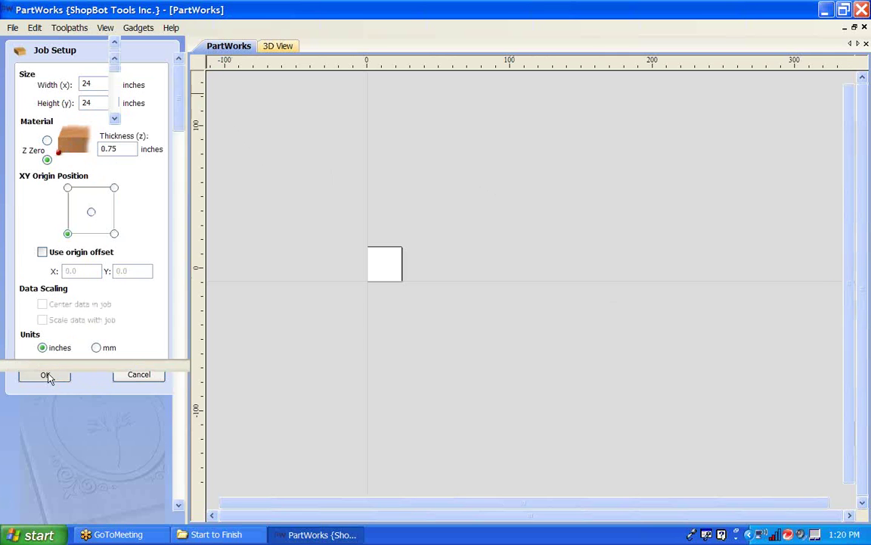
pyautogui.scroll(-5, 593, 294)
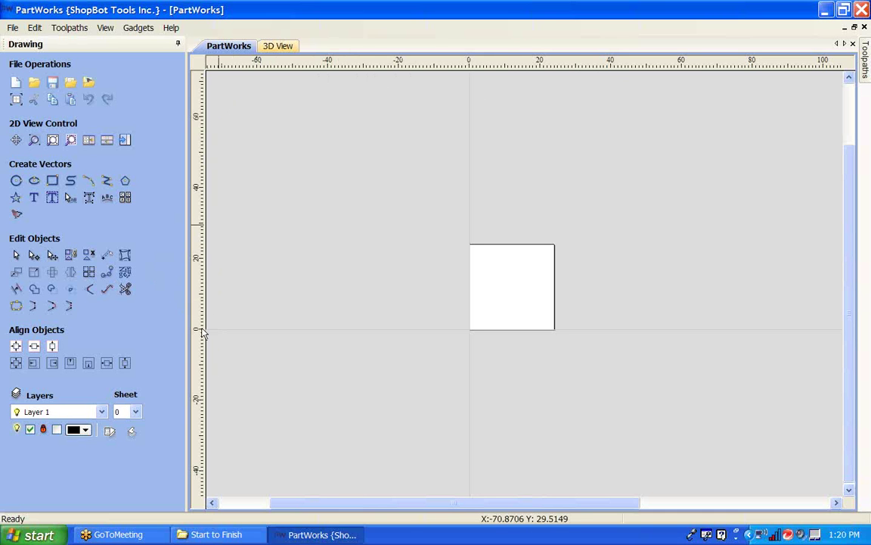
pyautogui.moveTo(199, 333); pyautogui.dragTo(689, 330)
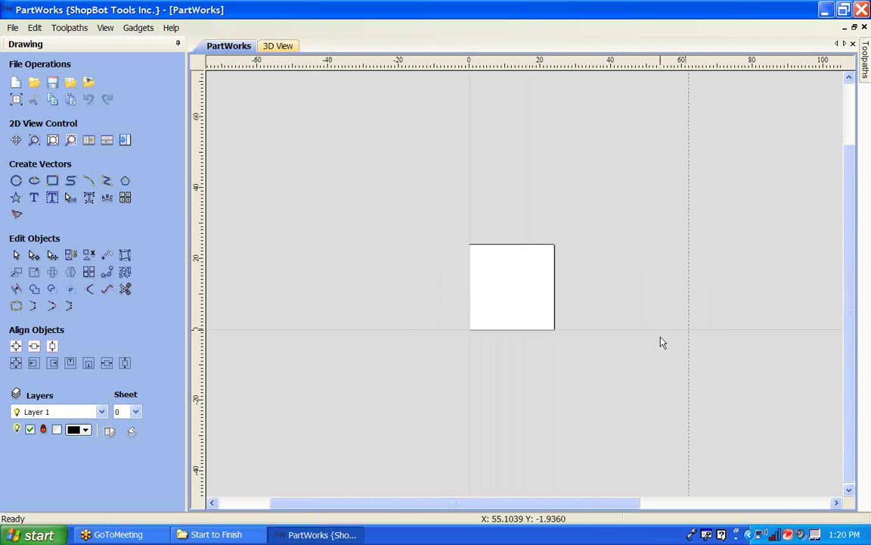
pyautogui.scroll(5, 684, 278)
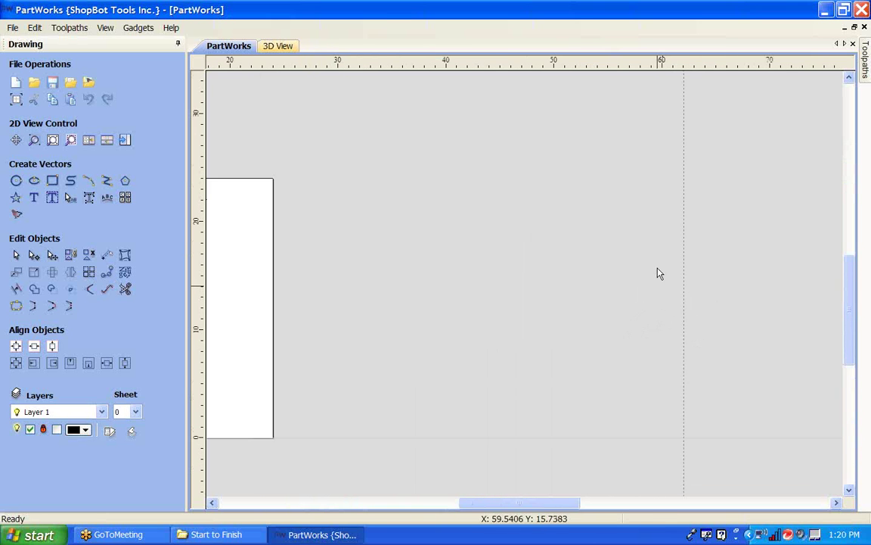
pyautogui.scroll(-5, 659, 273)
pyautogui.moveTo(667, 280); pyautogui.dragTo(489, 279)
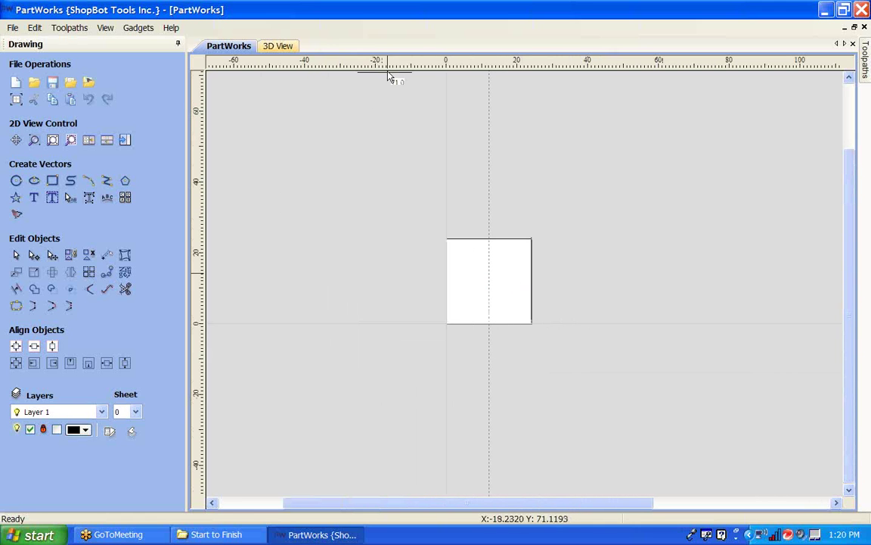
pyautogui.moveTo(388, 68); pyautogui.dragTo(355, 281)
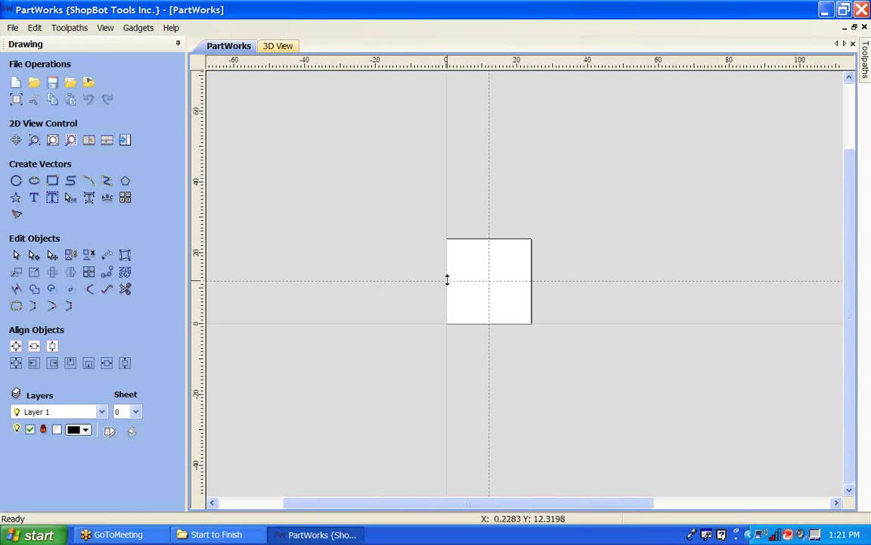
# - Move the vertical guide to 24 inches at the sheet's right edge and the horizontal to 18
pyautogui.scroll(5, 454, 276)
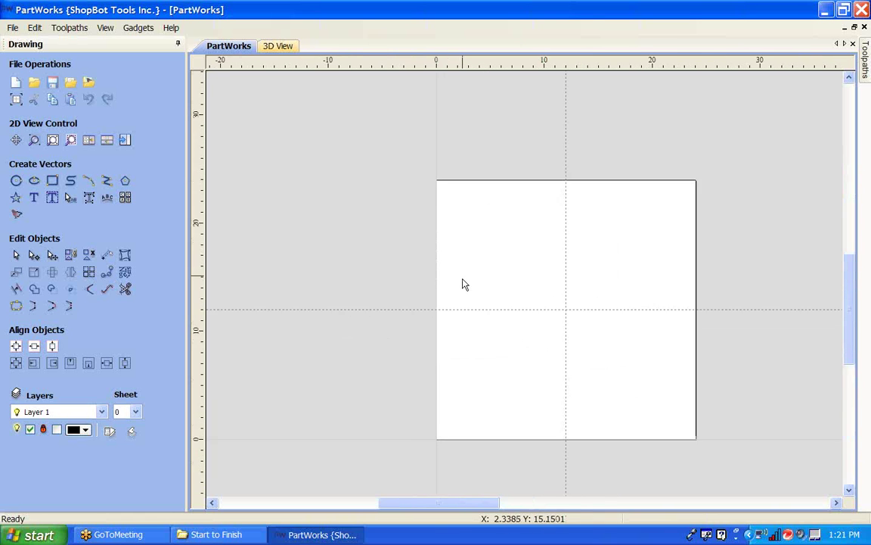
pyautogui.scroll(-9, 484, 286)
pyautogui.scroll(-2, 455, 298)
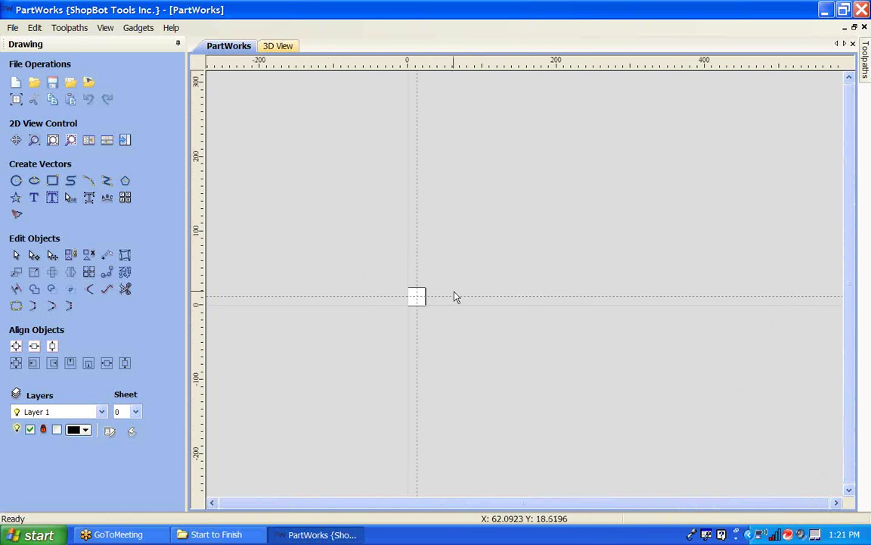
pyautogui.scroll(5, 447, 283)
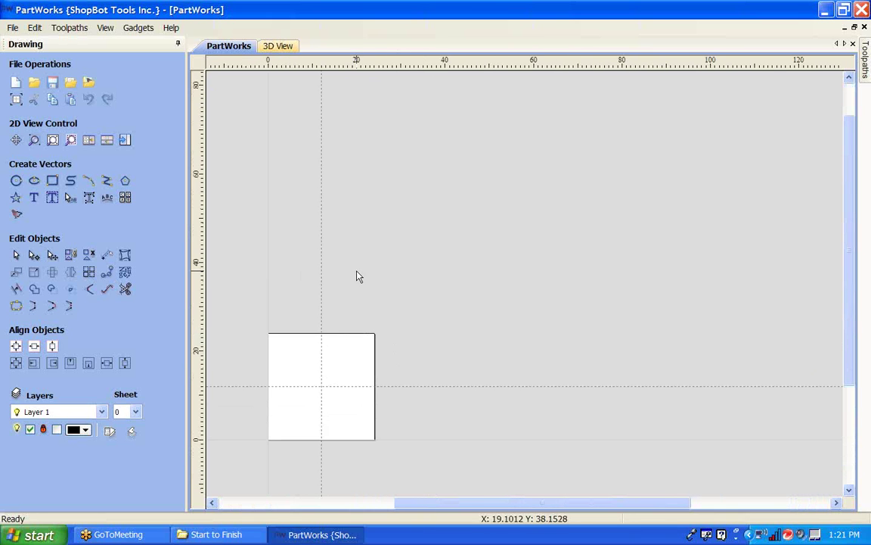
pyautogui.moveTo(365, 272); pyautogui.dragTo(428, 226, button='middle')
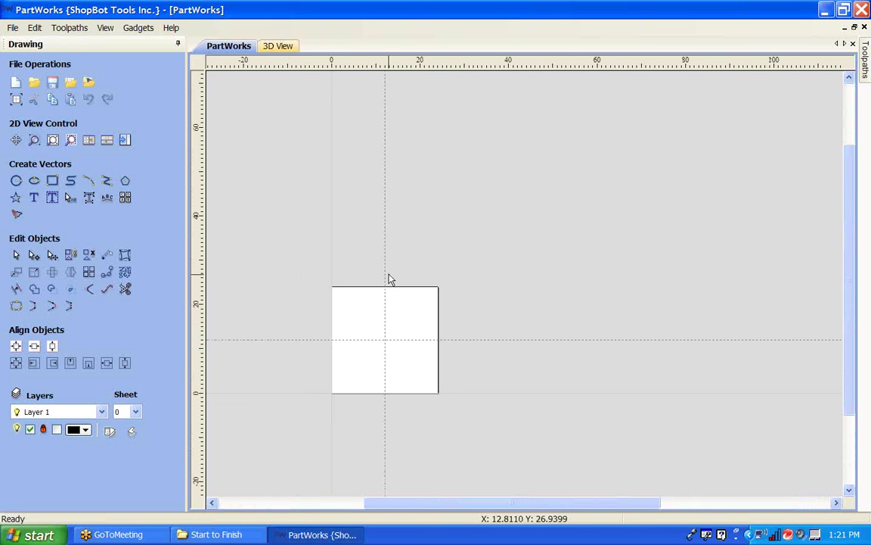
pyautogui.moveTo(373, 277); pyautogui.dragTo(438, 277)
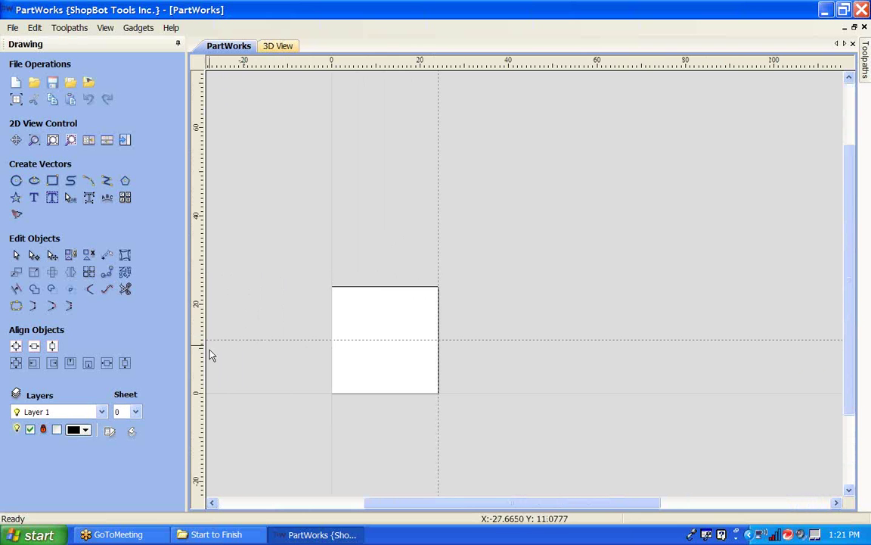
pyautogui.moveTo(246, 341)
pyautogui.mouseDown()
pyautogui.moveTo(247, 397)
pyautogui.moveTo(250, 312)
pyautogui.mouseUp()
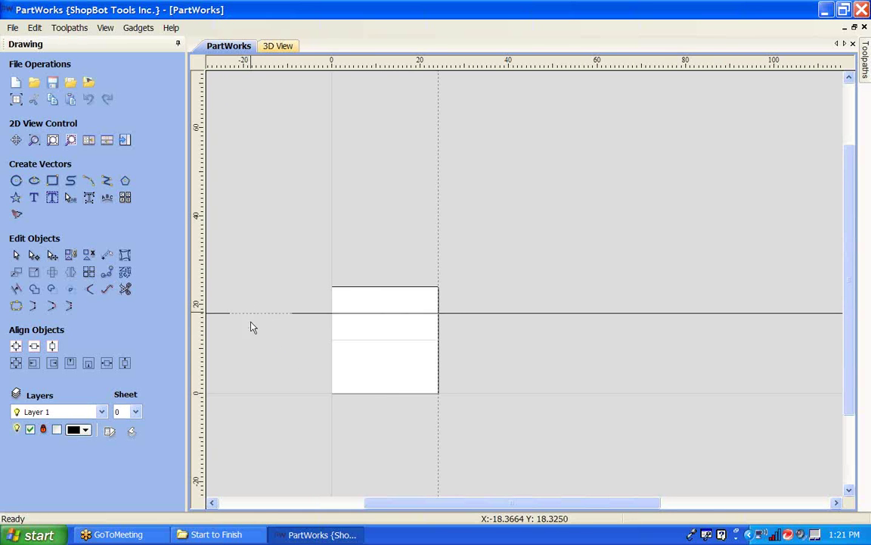
pyautogui.moveTo(313, 366); pyautogui.dragTo(314, 317, button='middle')
pyautogui.scroll(4, 375, 292)
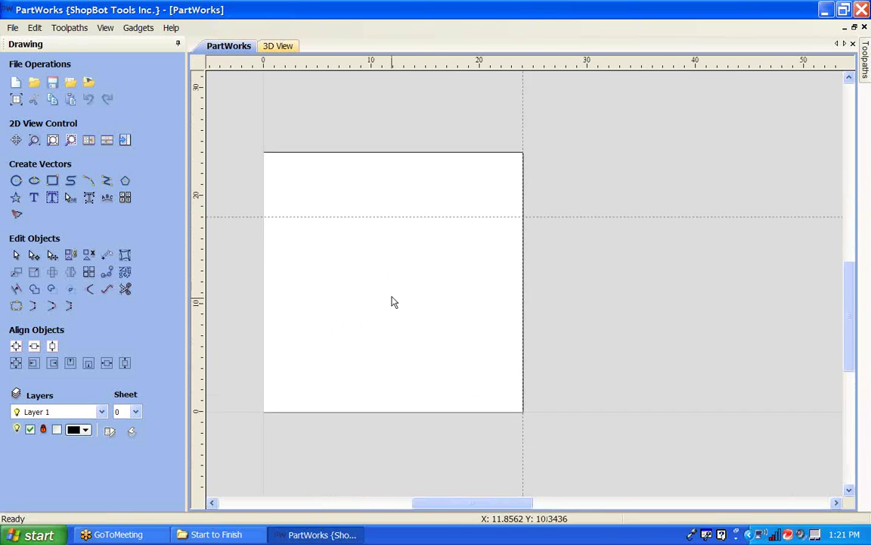
pyautogui.moveTo(393, 301); pyautogui.dragTo(398, 257, button='middle')
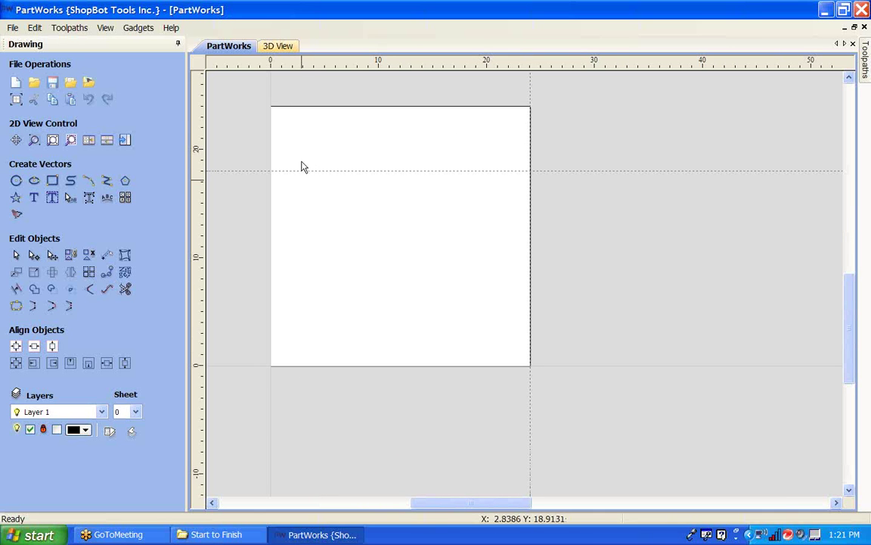
# - Reopen Job Setup and accept the 24 × 24 inch size unchanged
pyautogui.click(16, 99)
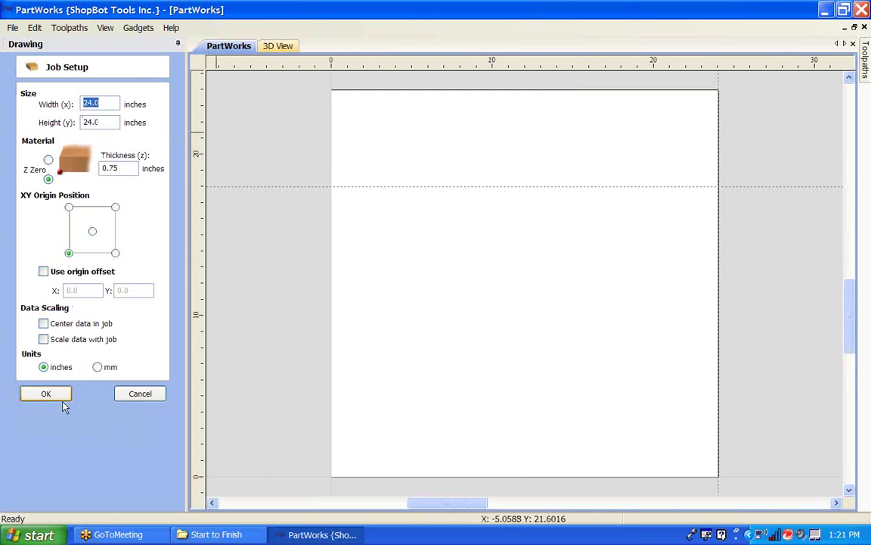
pyautogui.click(57, 395)
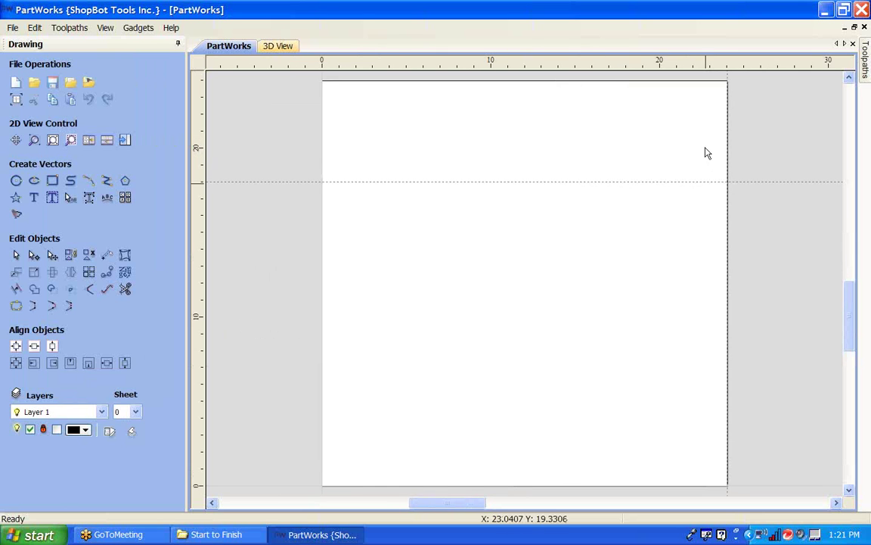
pyautogui.scroll(-2, 709, 144)
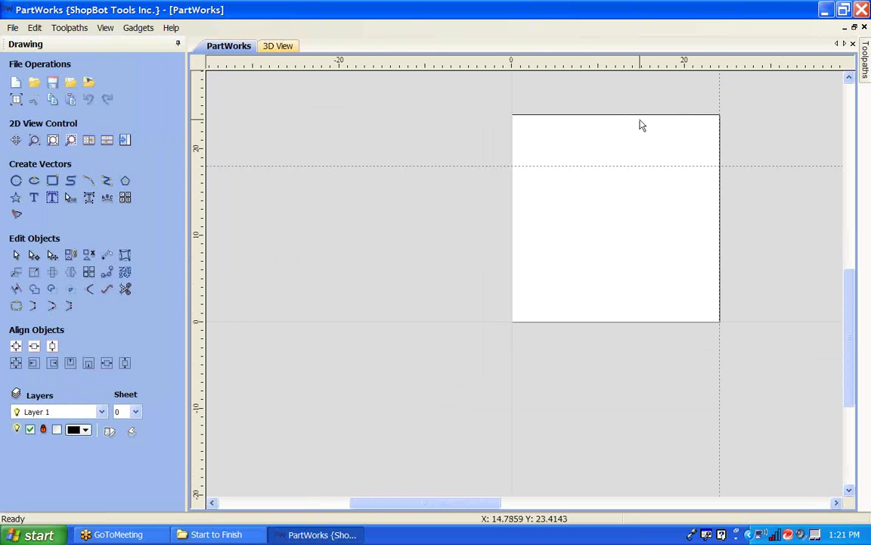
pyautogui.moveTo(703, 231); pyautogui.dragTo(406, 173, button='middle')
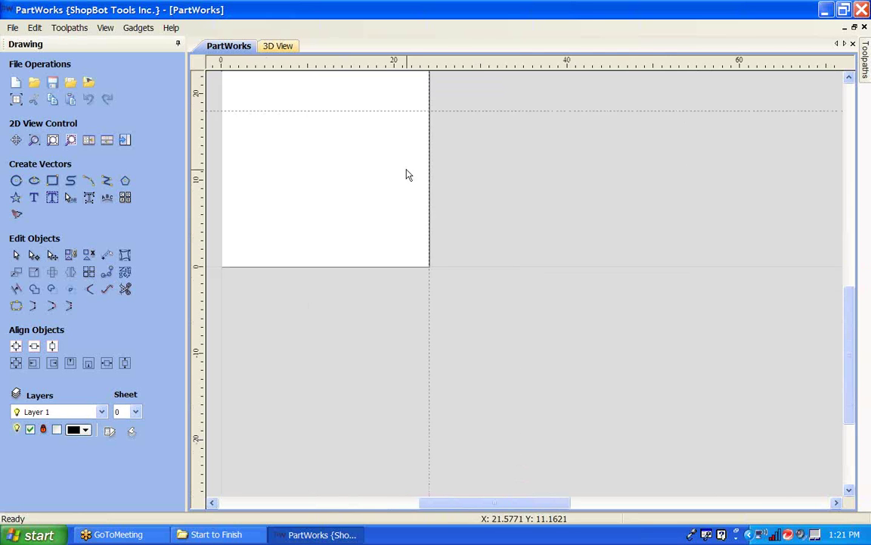
pyautogui.scroll(-4, 418, 156)
# - Move the vertical guide out to 101 and the horizontal guide to 47, clear of the sheet
pyautogui.moveTo(414, 122); pyautogui.dragTo(521, 135)
pyautogui.scroll(4, 483, 132)
pyautogui.moveTo(486, 177); pyautogui.dragTo(465, 95)
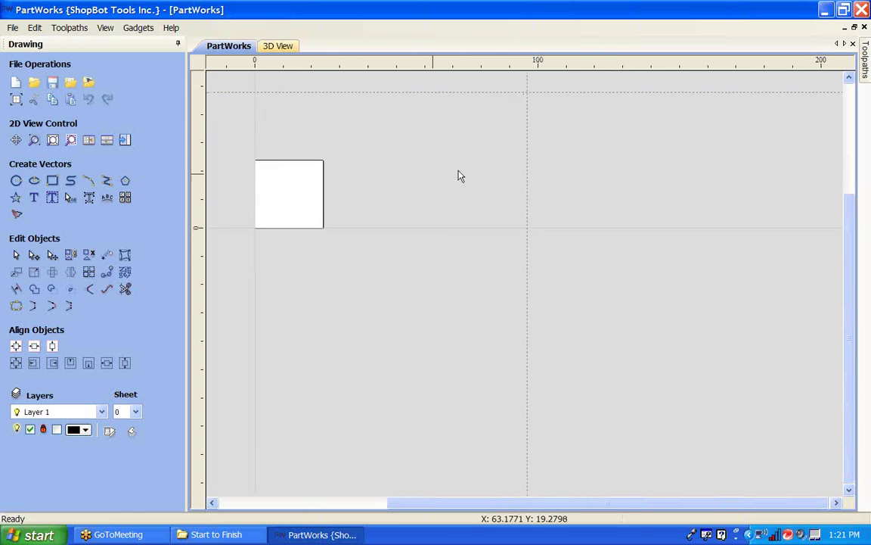
pyautogui.scroll(-2, 446, 171)
pyautogui.moveTo(376, 242); pyautogui.dragTo(421, 248, button='middle')
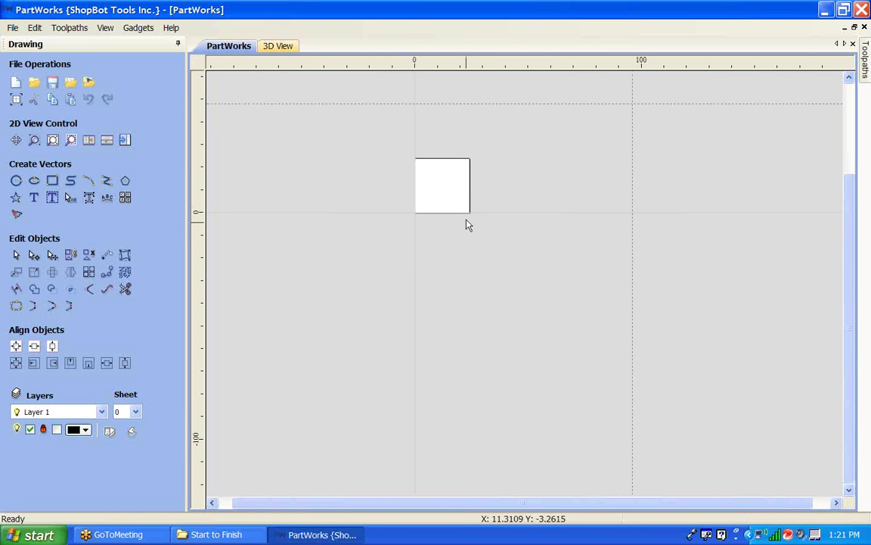
pyautogui.moveTo(535, 170); pyautogui.dragTo(488, 199, button='middle')
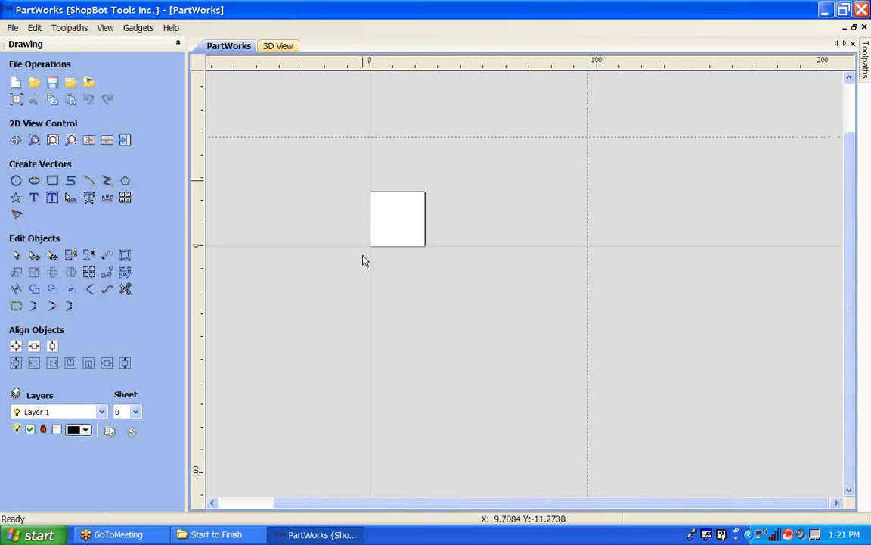
pyautogui.scroll(3, 371, 257)
pyautogui.moveTo(610, 208); pyautogui.dragTo(445, 206, button='middle')
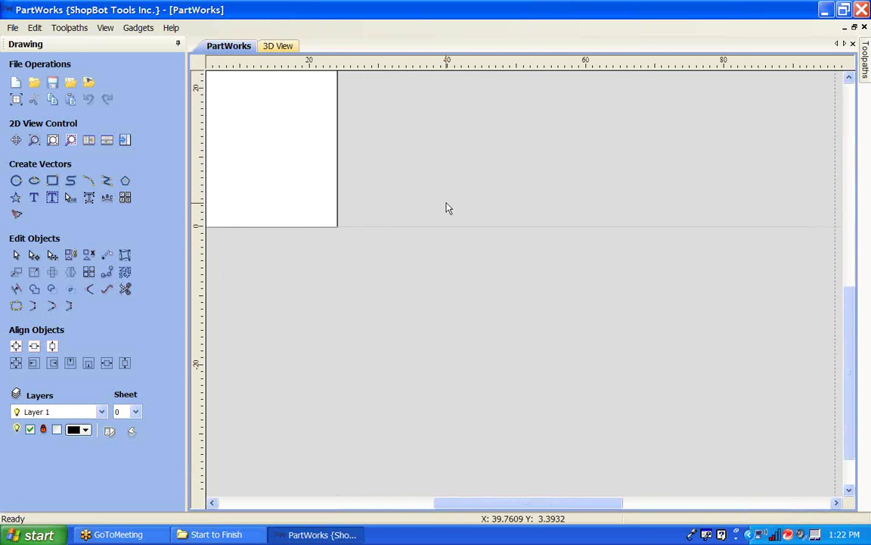
pyautogui.scroll(-3, 554, 191)
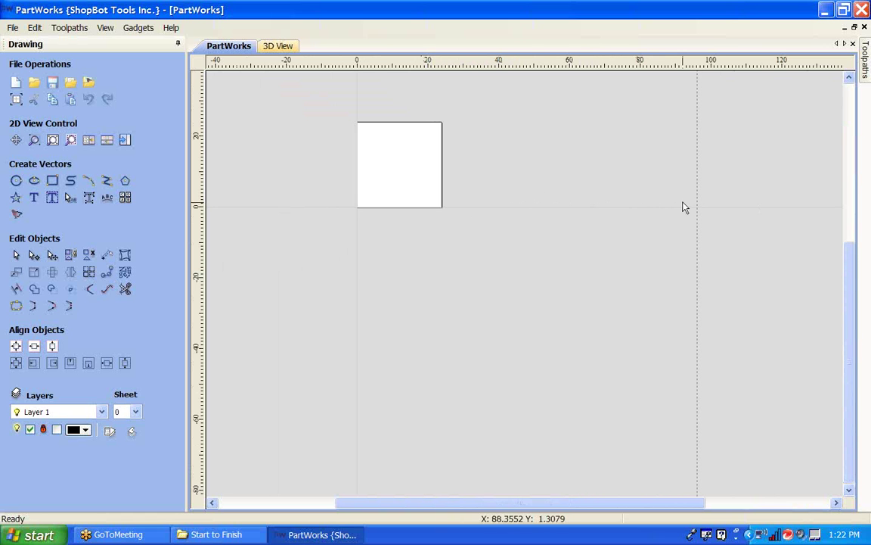
# - Open Help > Help Contents to load Help.pdf in Adobe Reader
pyautogui.moveTo(361, 210); pyautogui.dragTo(468, 268, button='middle')
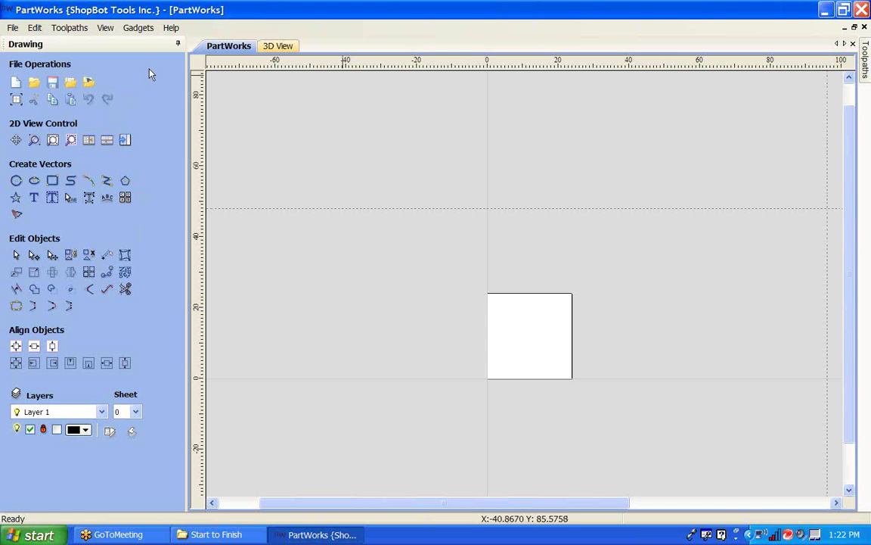
pyautogui.click(170, 29)
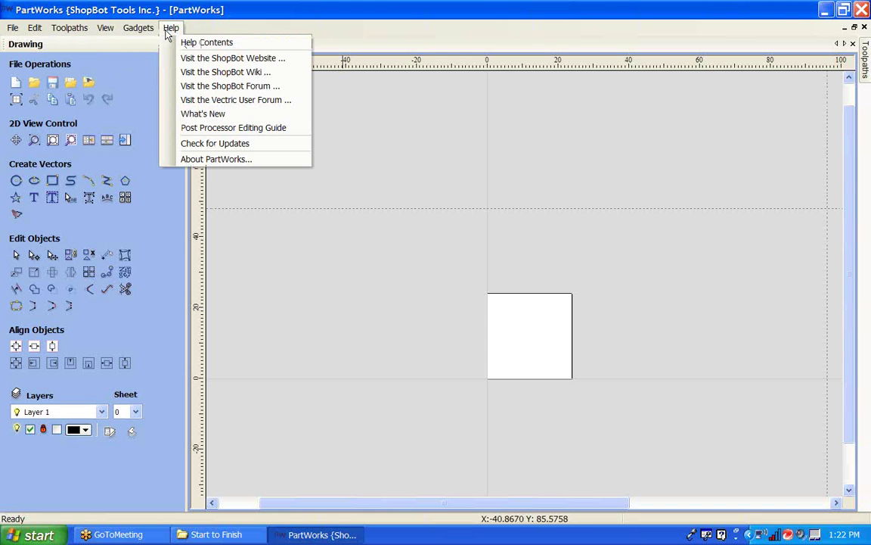
pyautogui.click(175, 43)
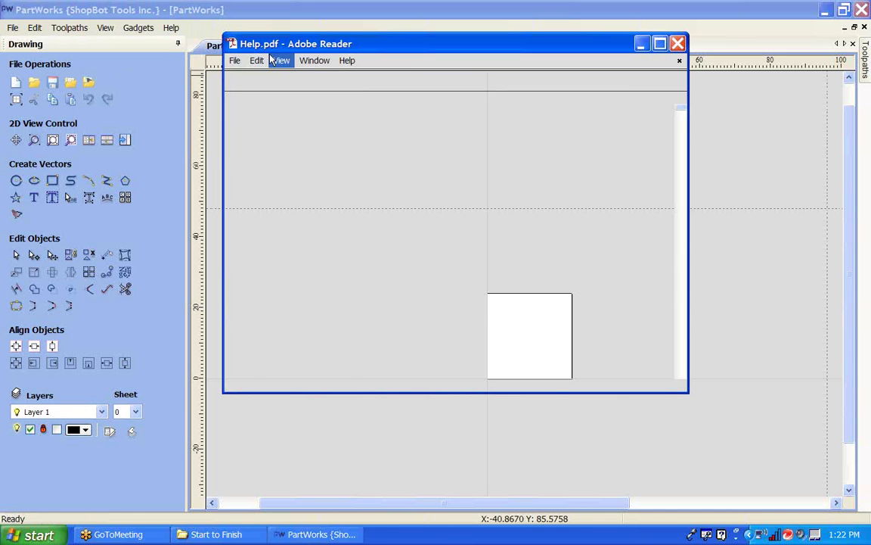
# - Maximize the help window and browse down to the View Controls section
pyautogui.click(659, 43)
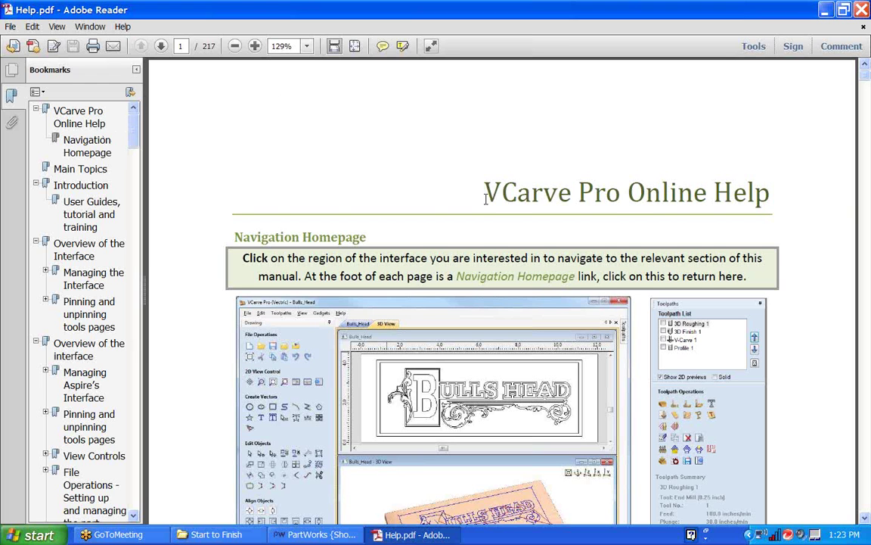
pyautogui.moveTo(486, 199); pyautogui.dragTo(572, 192)
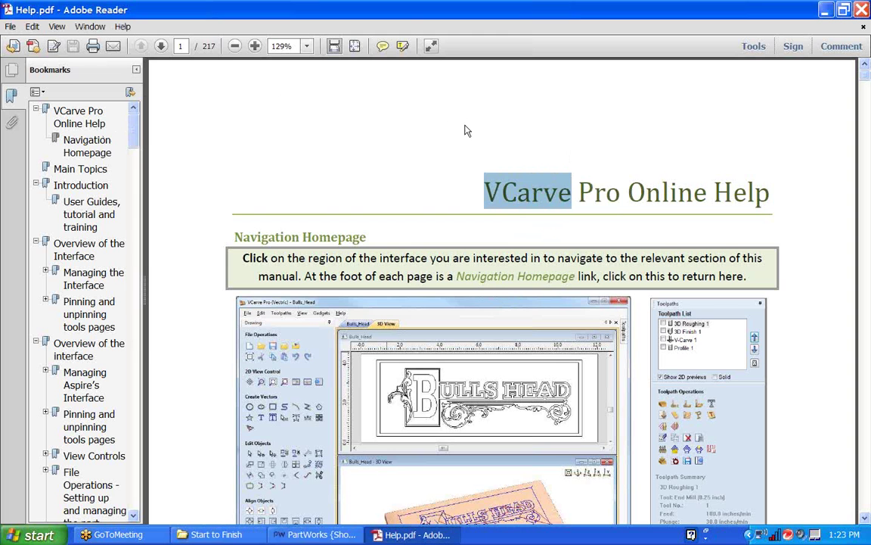
pyautogui.scroll(-3, 284, 324)
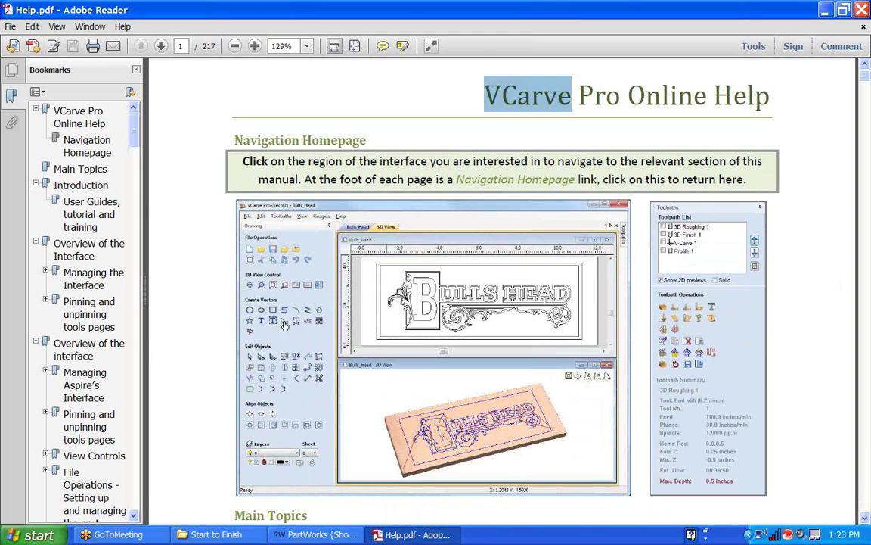
pyautogui.scroll(-5, 285, 324)
pyautogui.scroll(-2, 74, 192)
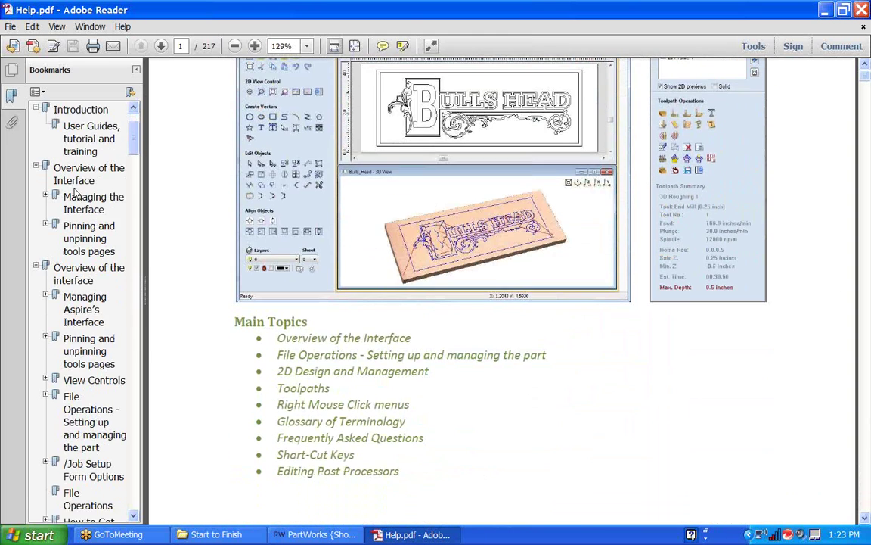
pyautogui.scroll(-2, 74, 192)
pyautogui.click(85, 335)
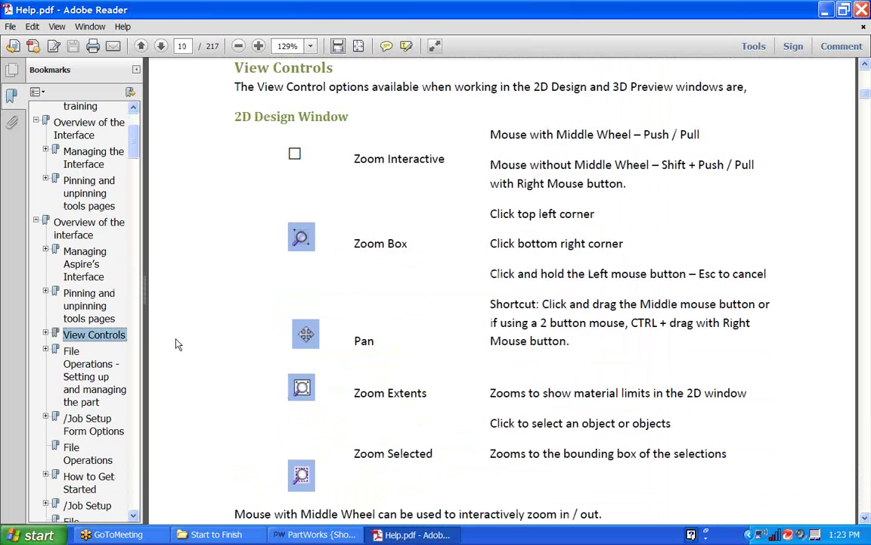
pyautogui.scroll(-1, 373, 291)
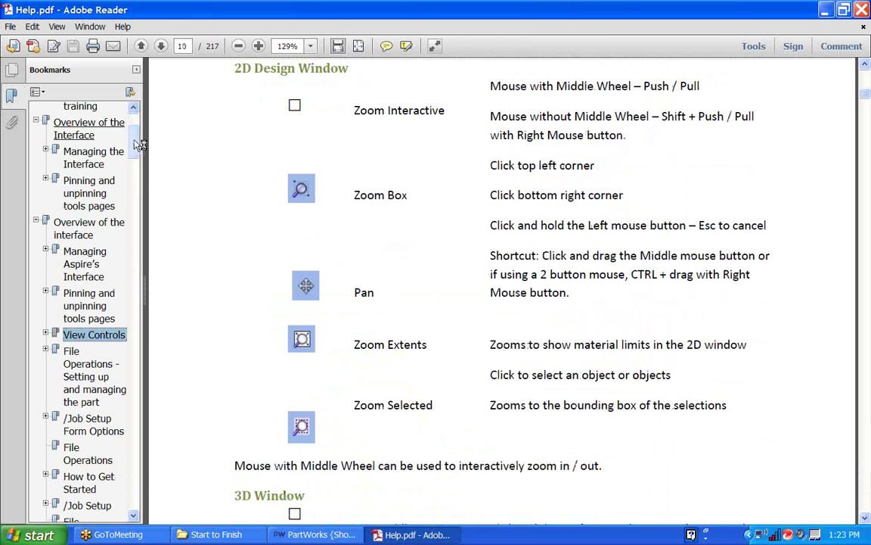
pyautogui.moveTo(131, 124); pyautogui.dragTo(133, 157)
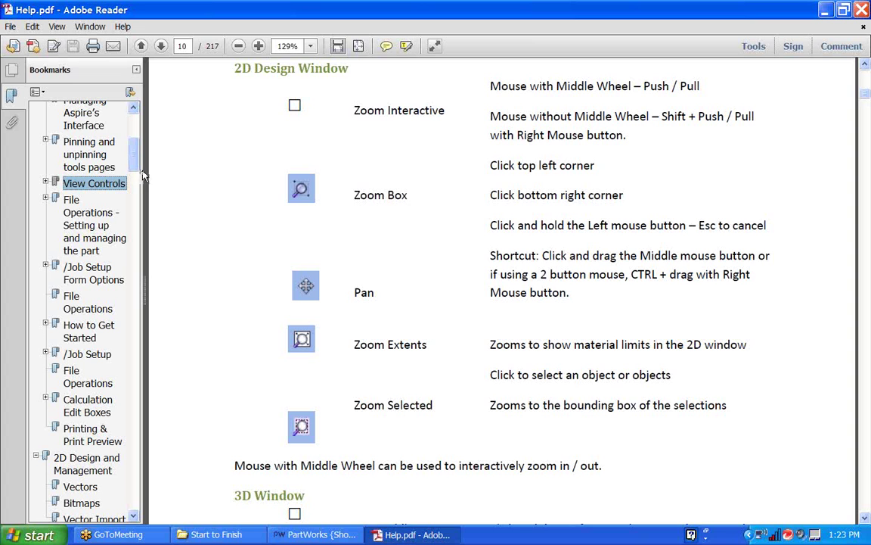
# - Widen the Bookmarks pane and jump to Trim Vectors, then Frequently Asked Questions
pyautogui.moveTo(144, 175); pyautogui.dragTo(217, 251)
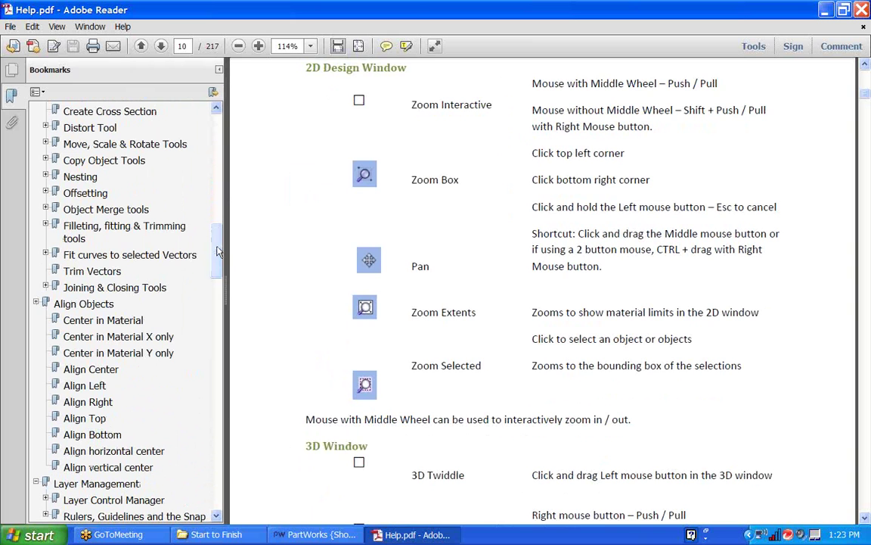
pyautogui.click(71, 273)
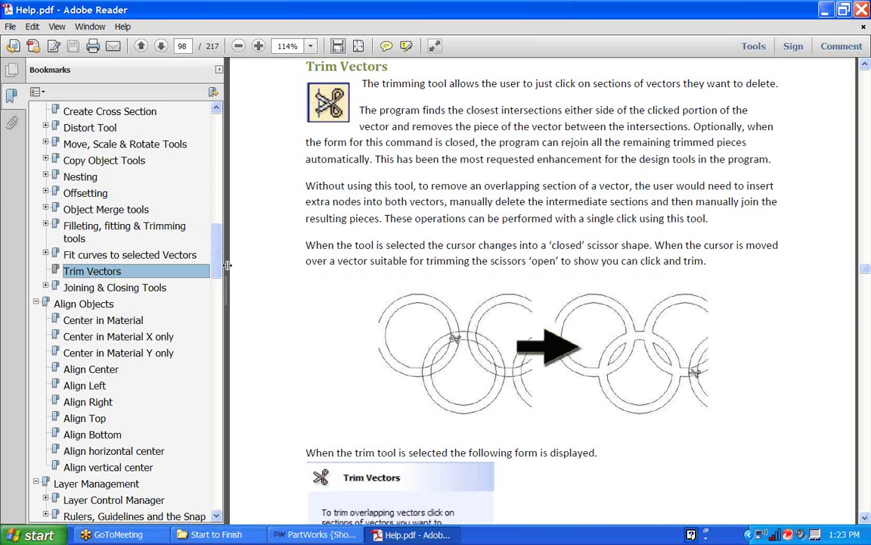
pyautogui.moveTo(218, 237); pyautogui.dragTo(244, 492)
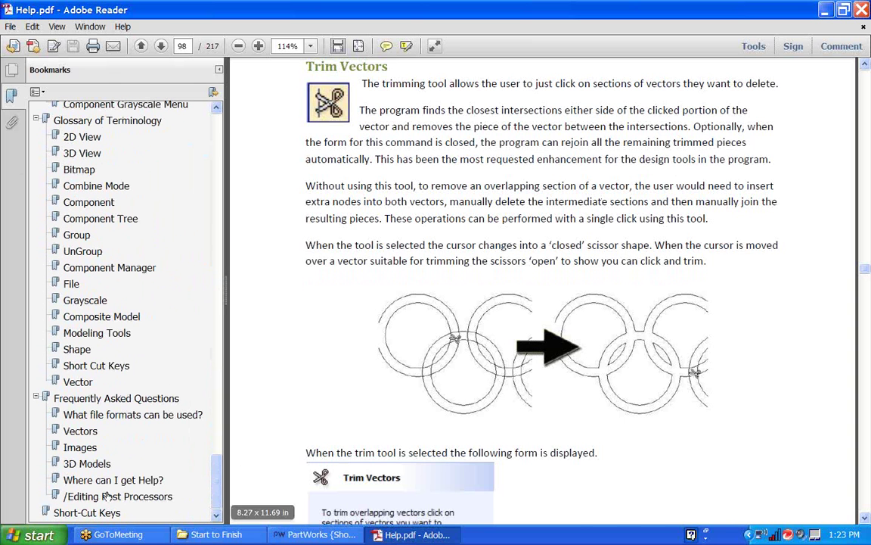
pyautogui.click(52, 398)
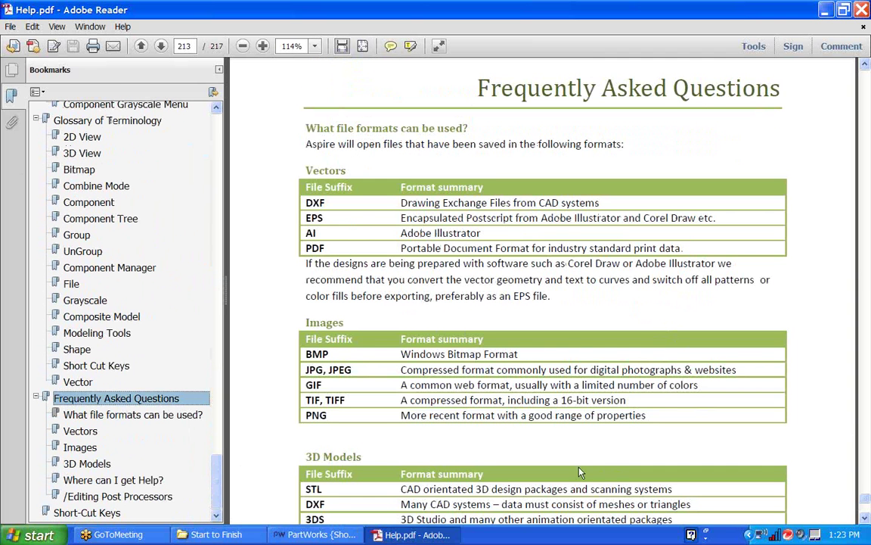
pyautogui.scroll(-3, 492, 328)
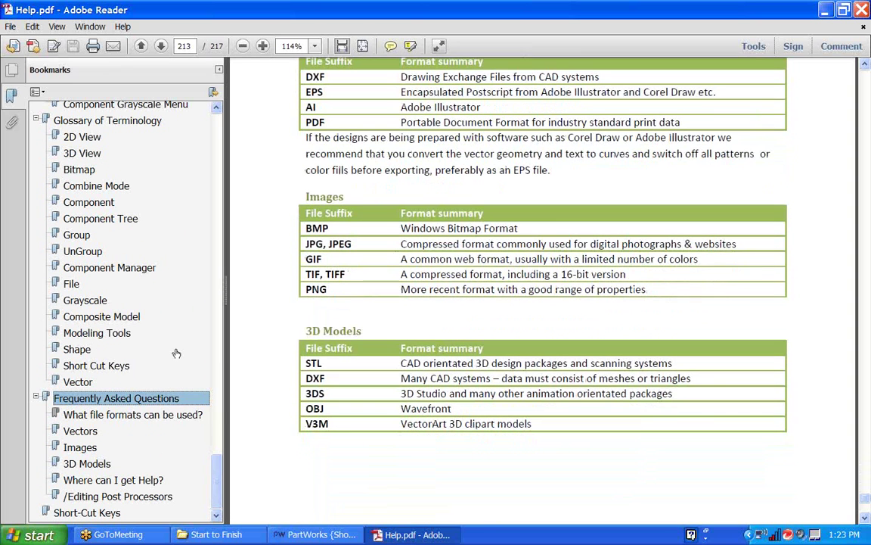
# - View the Vectors, Images, 3D Models and Short-Cut Keys tables, then close the PDF
pyautogui.click(87, 431)
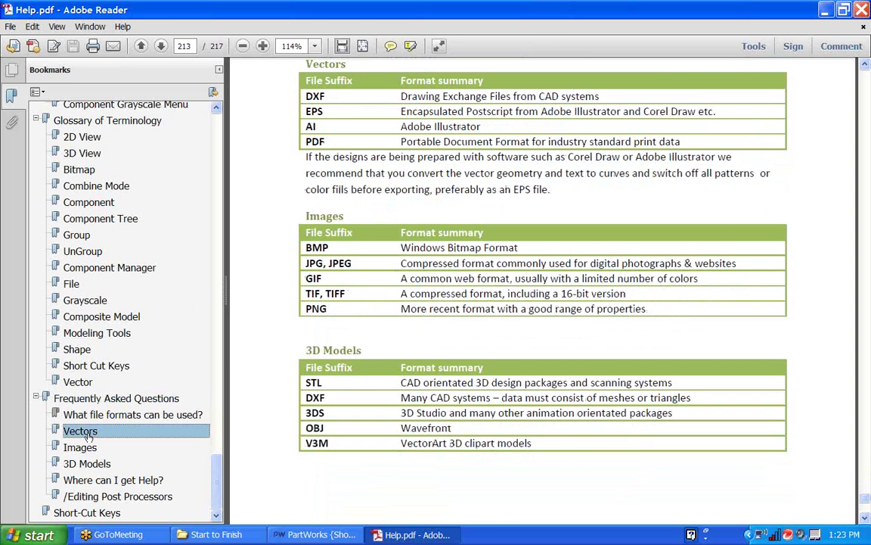
pyautogui.click(82, 448)
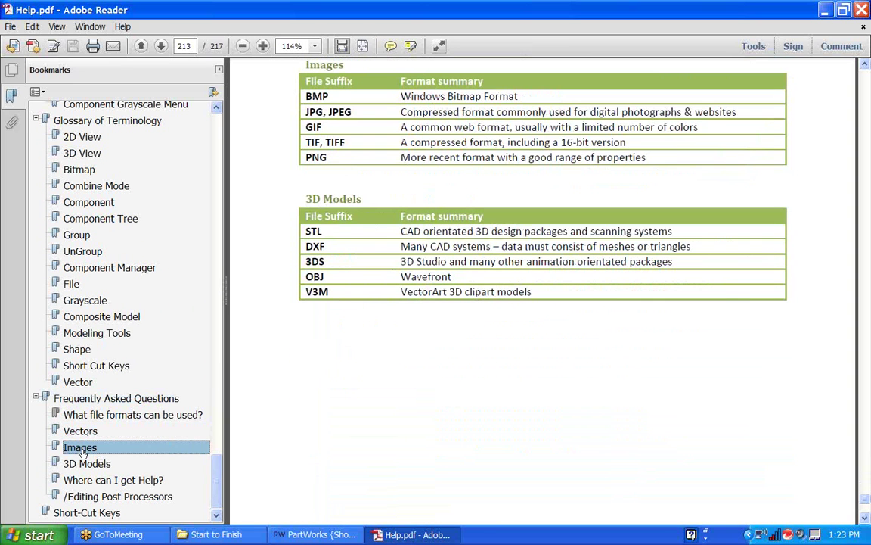
pyautogui.click(85, 464)
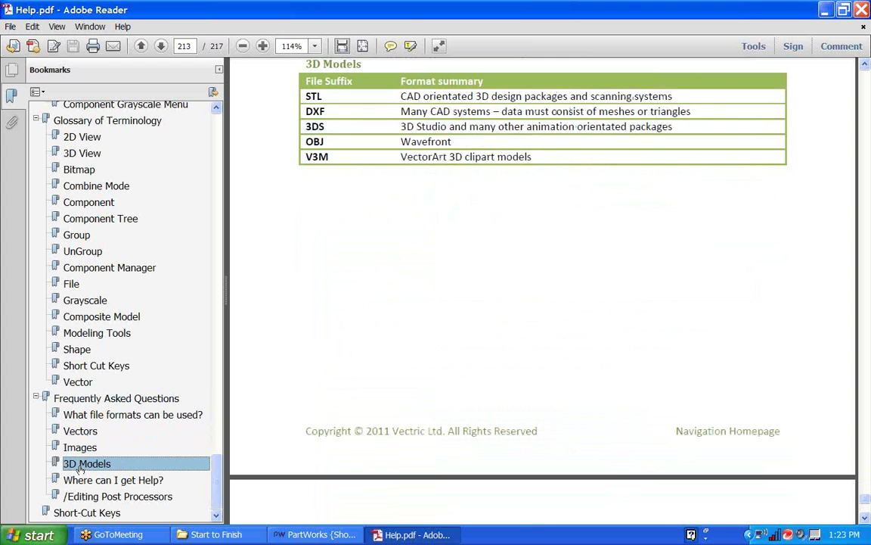
pyautogui.click(85, 512)
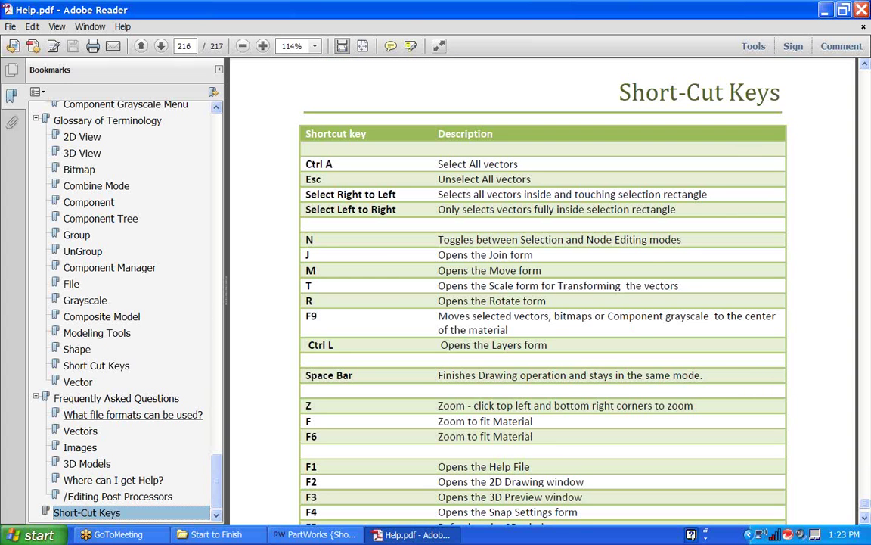
pyautogui.scroll(-5, 399, 295)
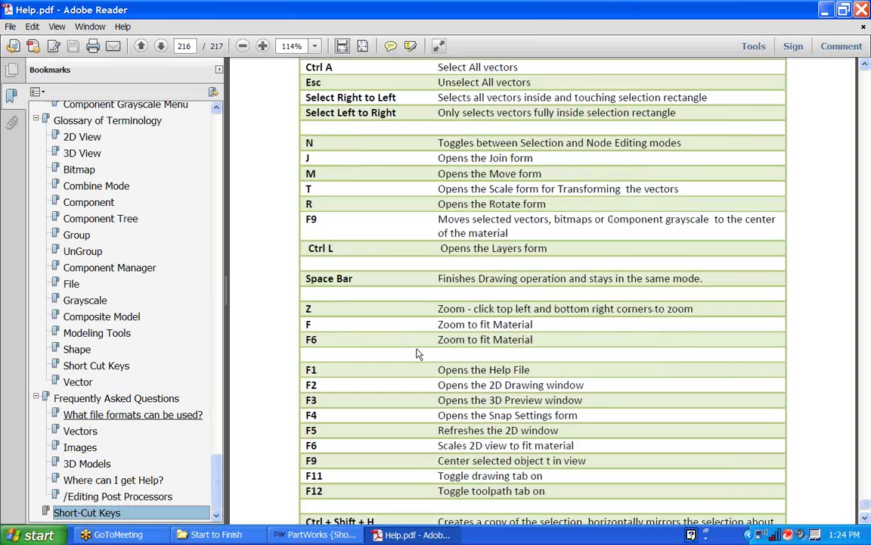
pyautogui.scroll(-5, 423, 364)
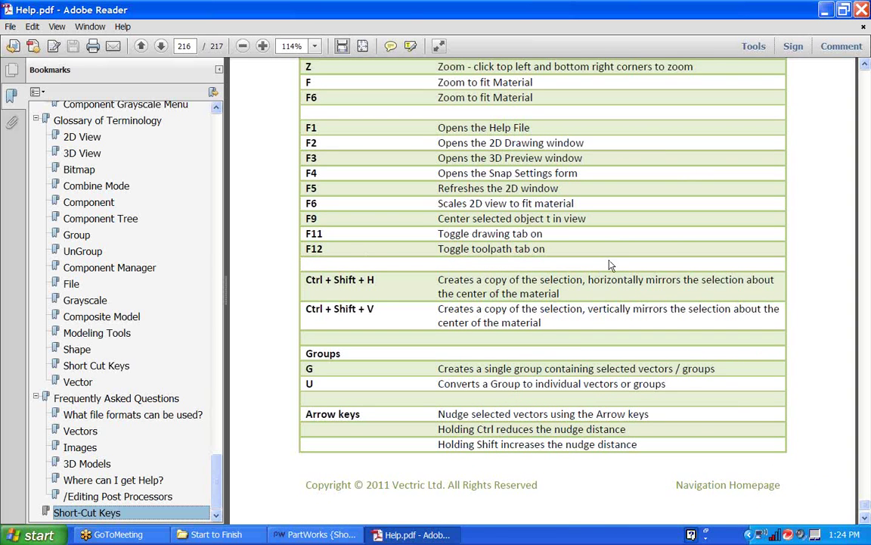
pyautogui.scroll(-5, 697, 262)
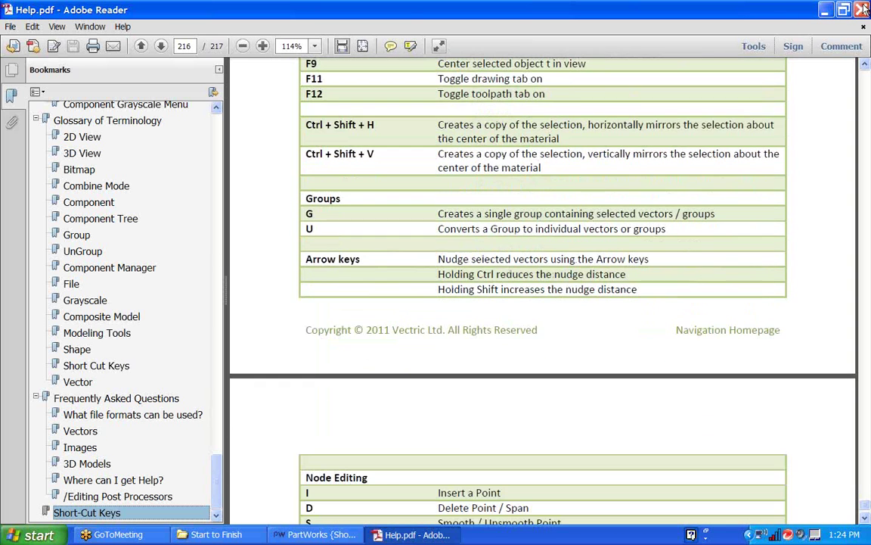
pyautogui.click(861, 10)
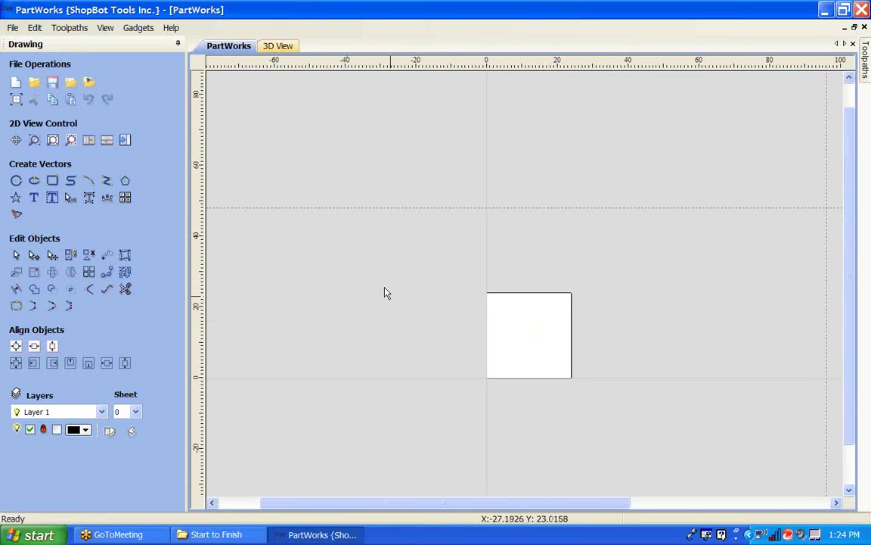
# - Pan and zoom the 2D view to recentre the 24 × 24 inch job square
pyautogui.moveTo(385, 292)
pyautogui.mouseDown(button='middle')
pyautogui.moveTo(293, 197)
pyautogui.moveTo(321, 211)
pyautogui.mouseUp(button='middle')
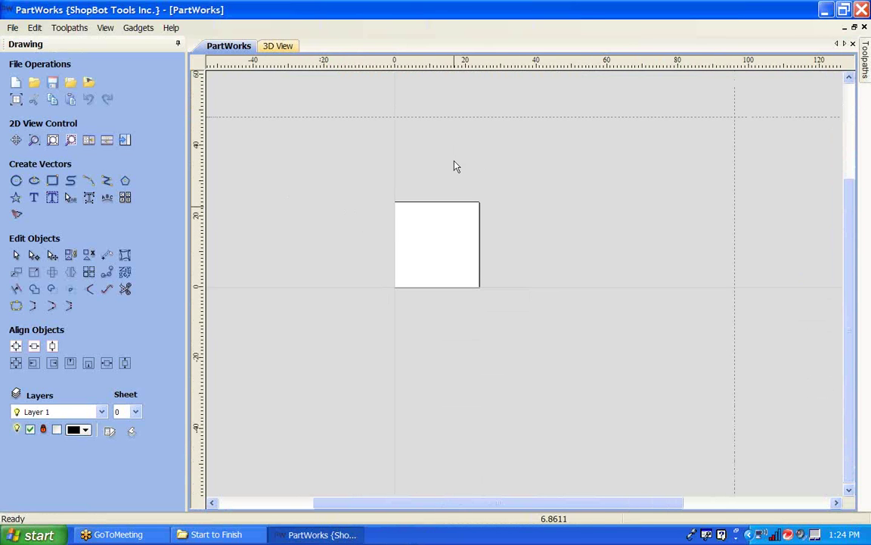
pyautogui.scroll(-1, 487, 214)
pyautogui.moveTo(426, 237); pyautogui.dragTo(443, 266, button='middle')
pyautogui.scroll(2, 441, 274)
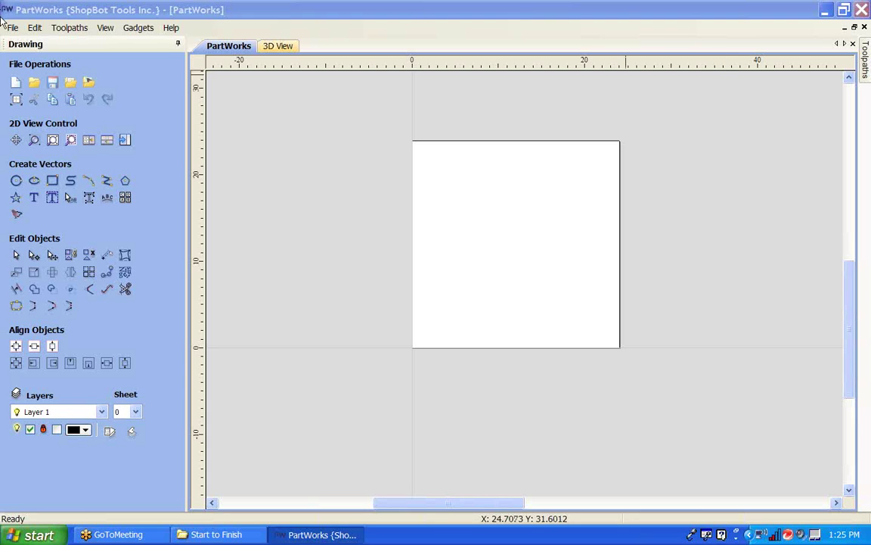
# - Start a new job, keeping the 24 × 24 inch size and 0.75-inch thickness
pyautogui.click(16, 82)
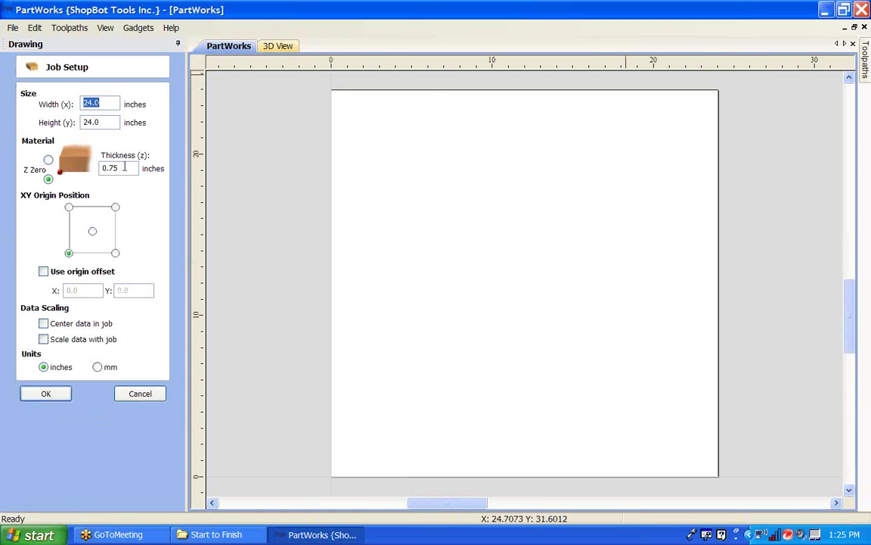
pyautogui.press('Tab')
pyautogui.press('Tab')
pyautogui.click(60, 395)
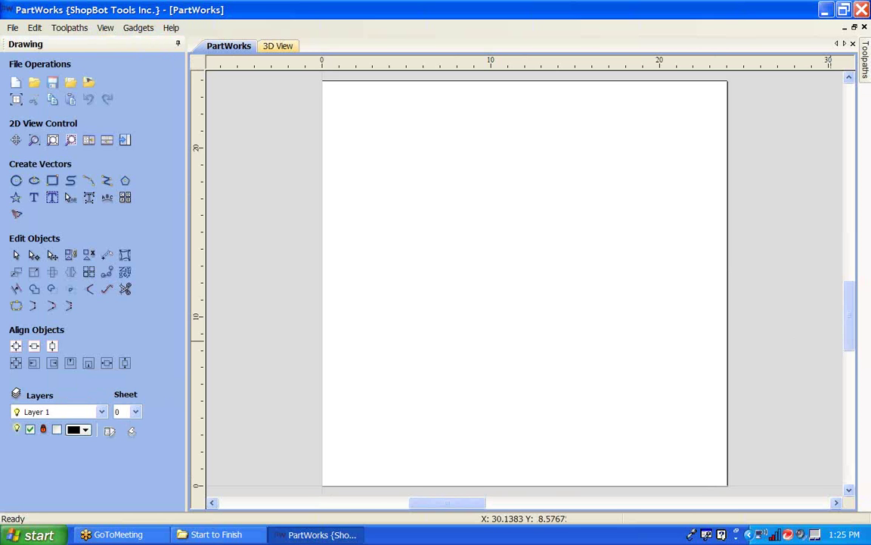
# - Open Help Contents in Adobe Reader, close it, and readjust the drawing view
pyautogui.click(171, 28)
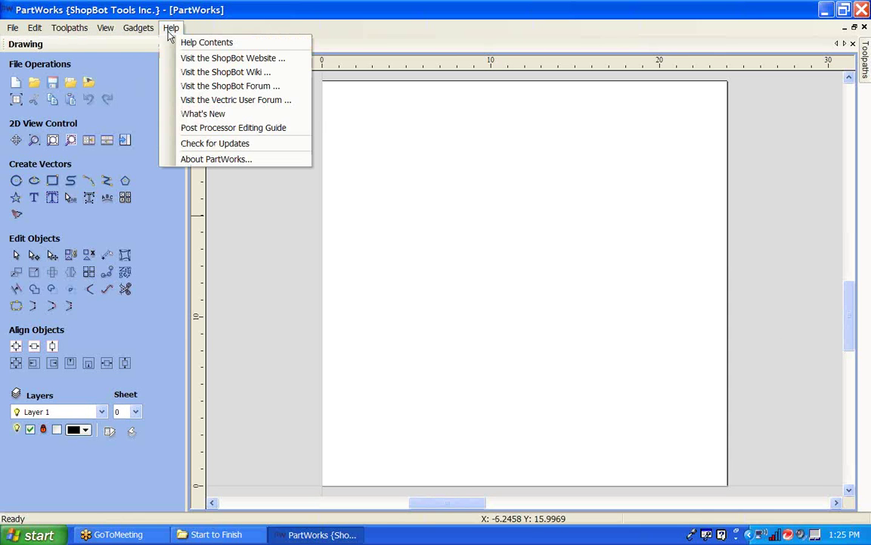
pyautogui.click(176, 42)
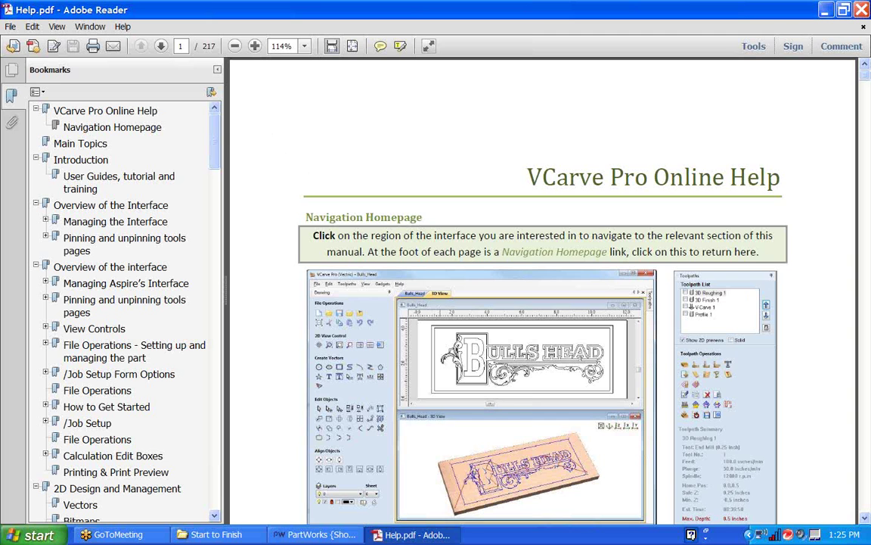
pyautogui.click(865, 10)
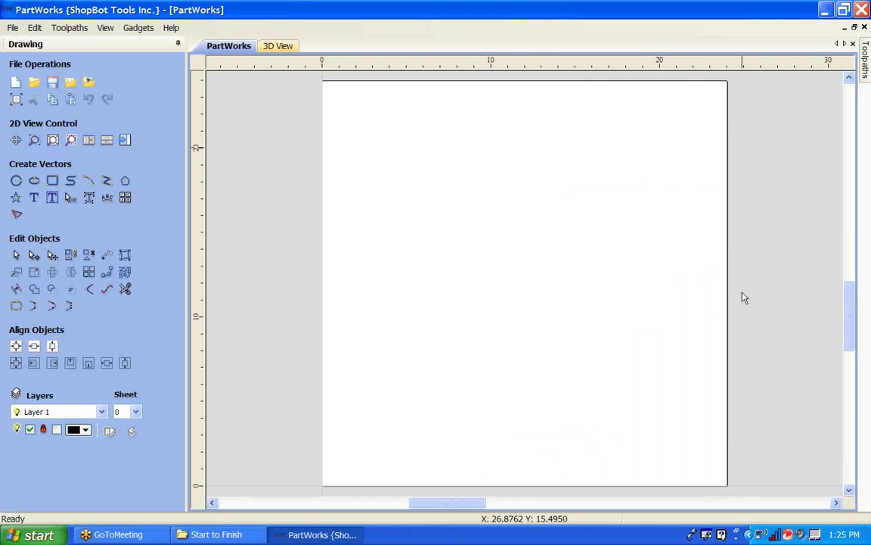
pyautogui.scroll(-3, 739, 284)
pyautogui.scroll(4, 739, 280)
pyautogui.scroll(-2, 681, 270)
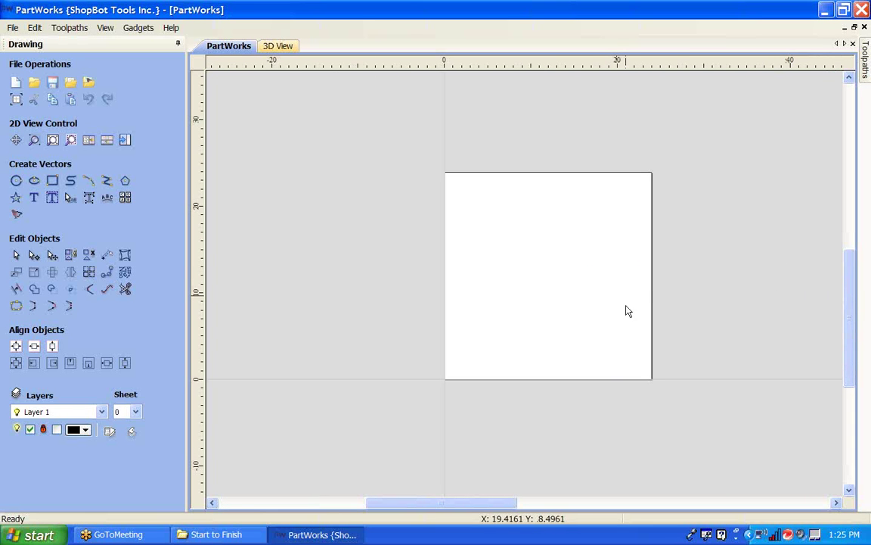
pyautogui.moveTo(691, 290); pyautogui.dragTo(604, 291, button='middle')
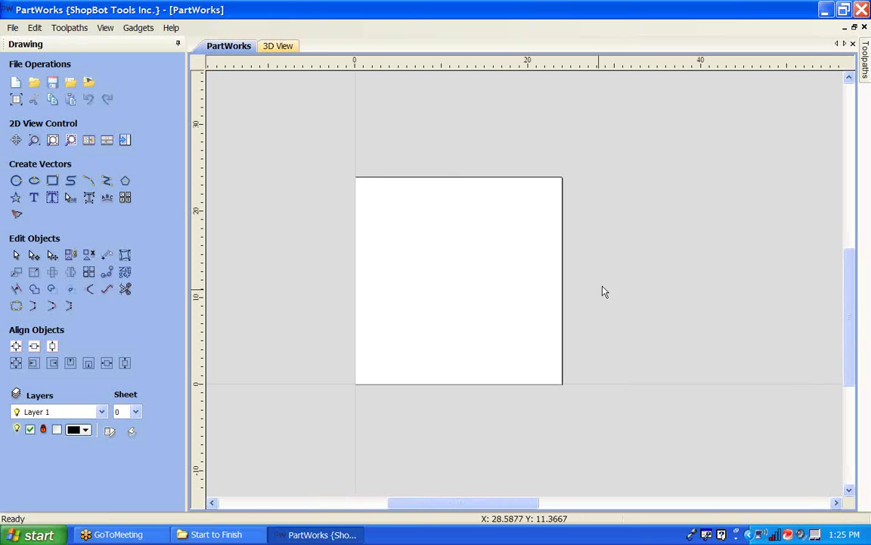
# - Draw a 16.25-inch square rectangle anchored at X 0.5, Y 0.5
pyautogui.click(52, 182)
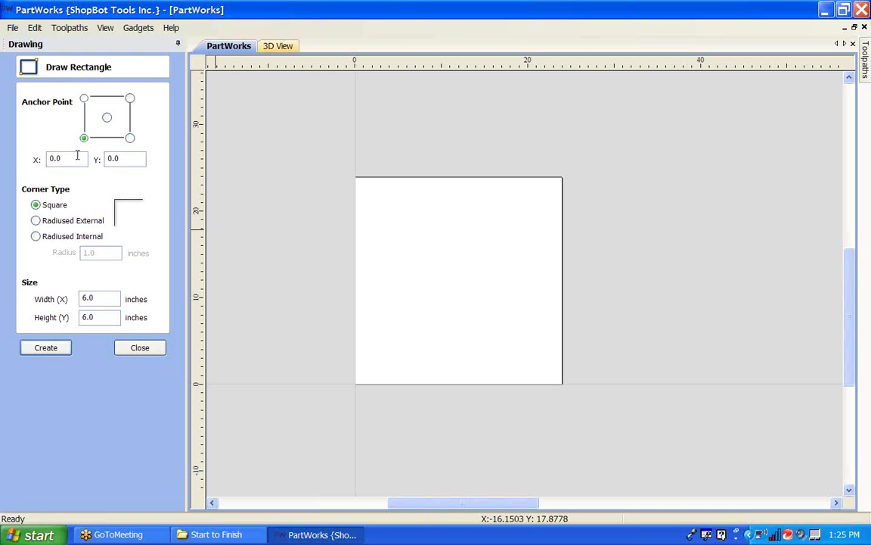
pyautogui.doubleClick(74, 156)
pyautogui.write('.5')
pyautogui.press('Tab')
pyautogui.write('.')
pyautogui.press('BackSpace')
pyautogui.press('BackSpace')
pyautogui.doubleClick(90, 297)
pyautogui.write('16.251')
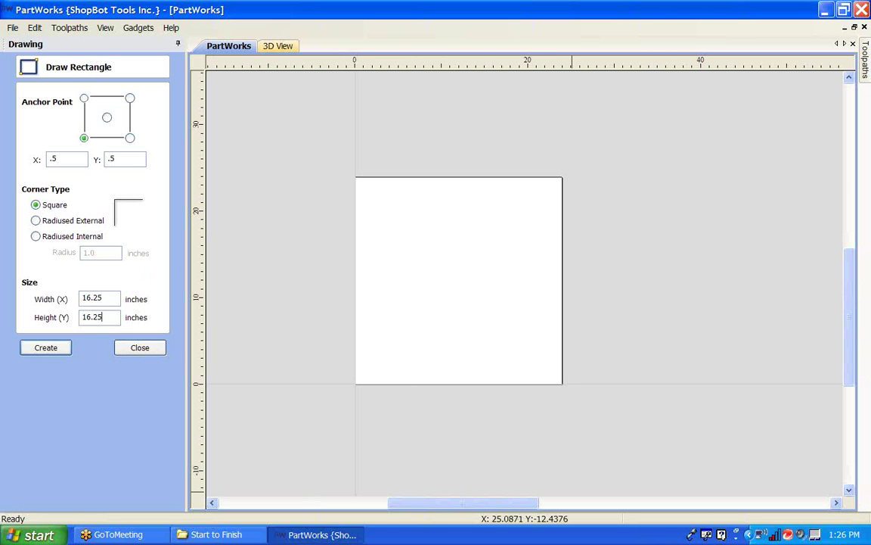
pyautogui.click(44, 349)
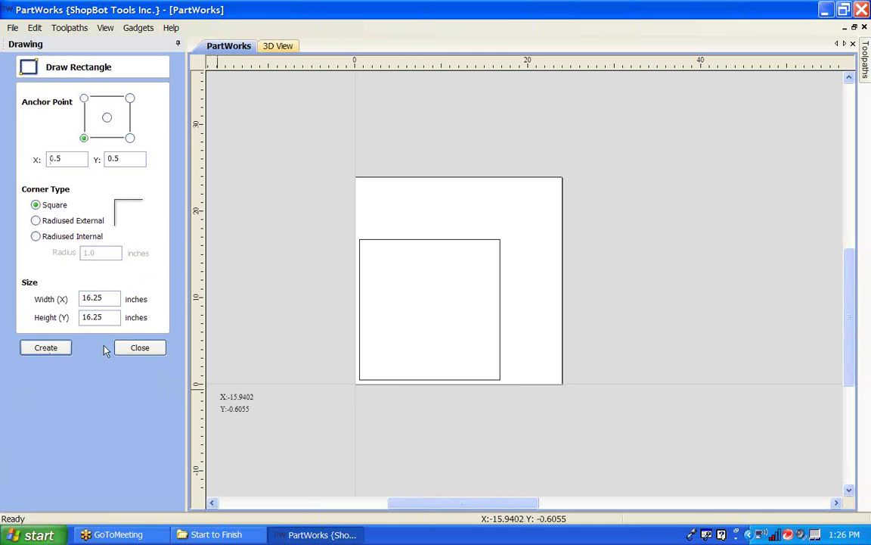
pyautogui.click(127, 348)
# - Pan the view so the whole square is visible and bring up the Toolpaths panel
pyautogui.scroll(3, 337, 383)
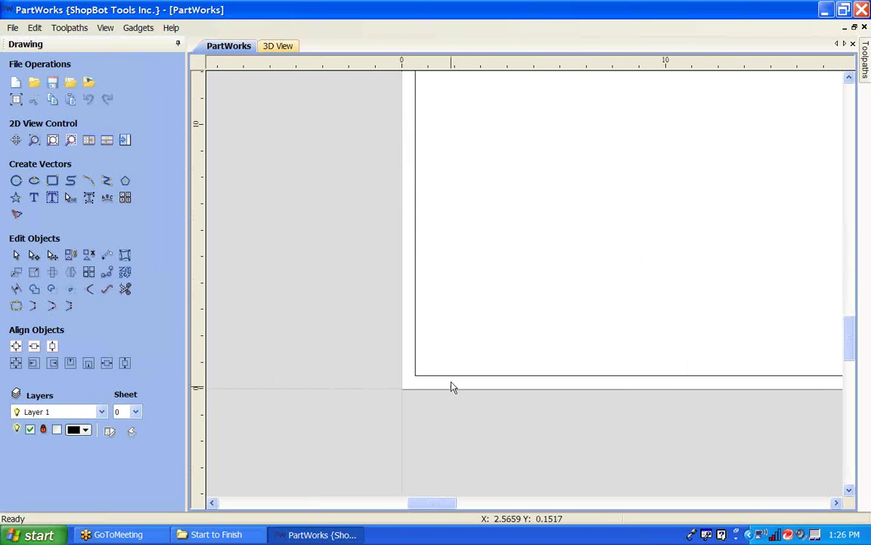
pyautogui.scroll(3, 439, 382)
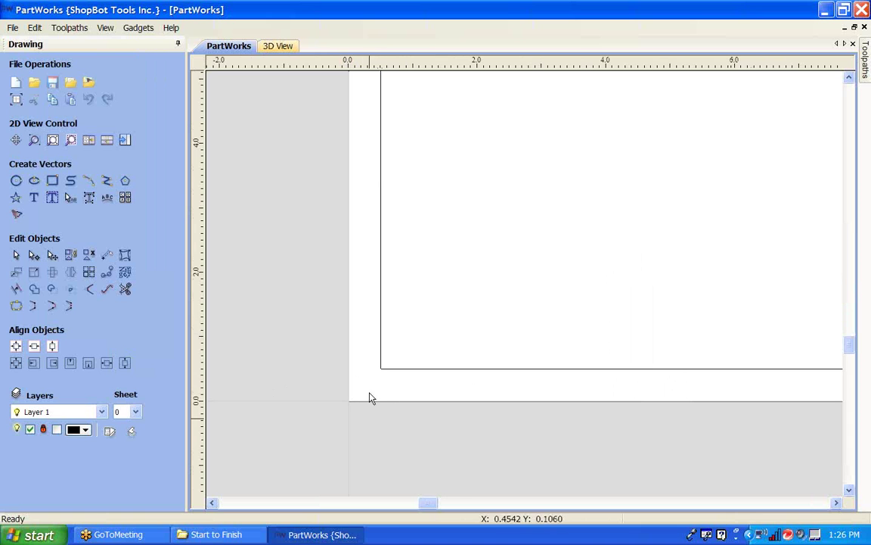
pyautogui.scroll(-4, 350, 373)
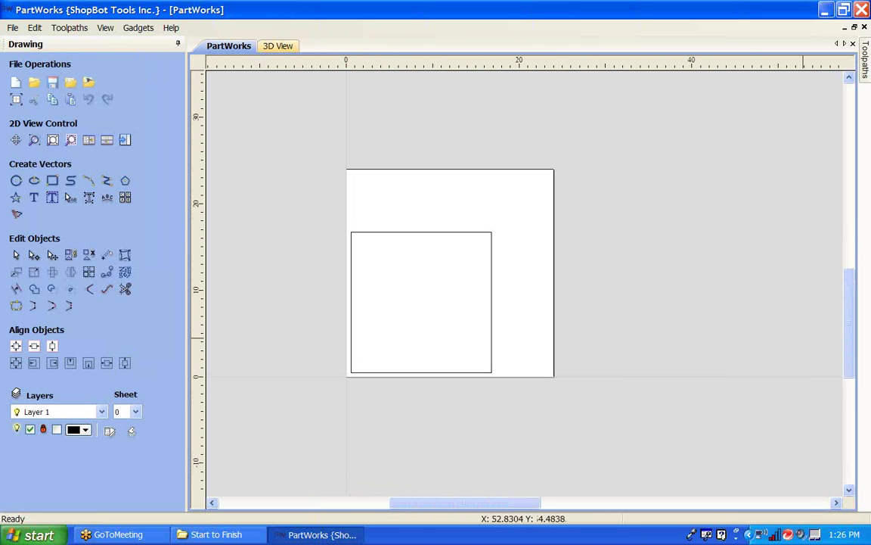
pyautogui.scroll(2, 764, 235)
pyautogui.moveTo(351, 285); pyautogui.dragTo(753, 249, button='middle')
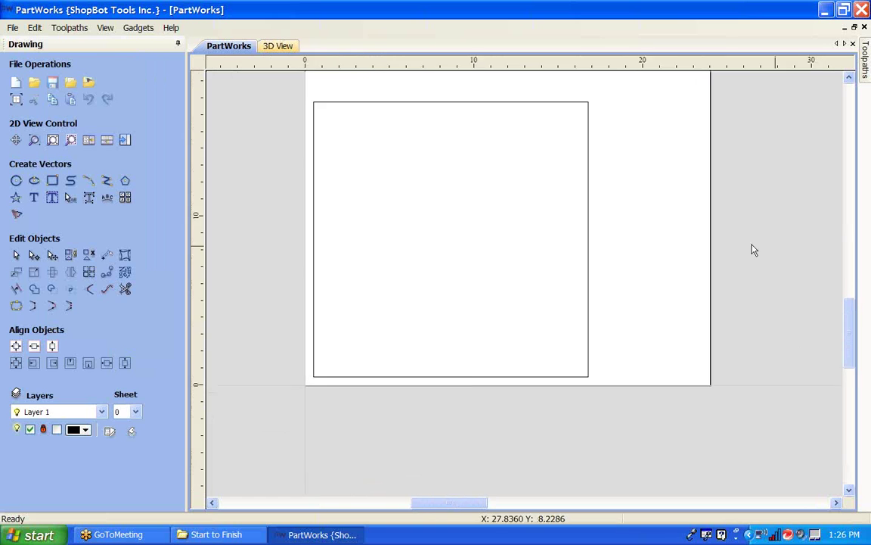
pyautogui.scroll(-2, 753, 248)
pyautogui.click(126, 140)
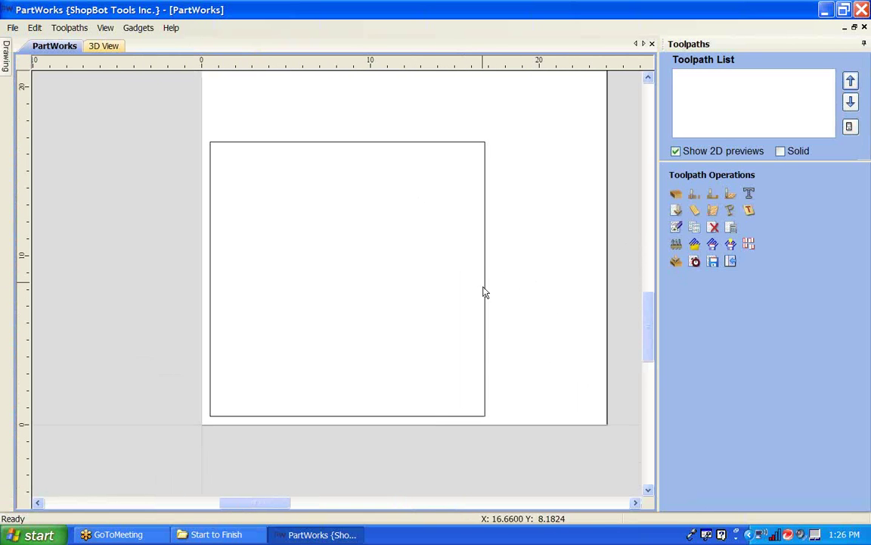
# - Create and calculate a 2D Profile toolpath around the selected square, accepting the cut-through warning
pyautogui.click(485, 293)
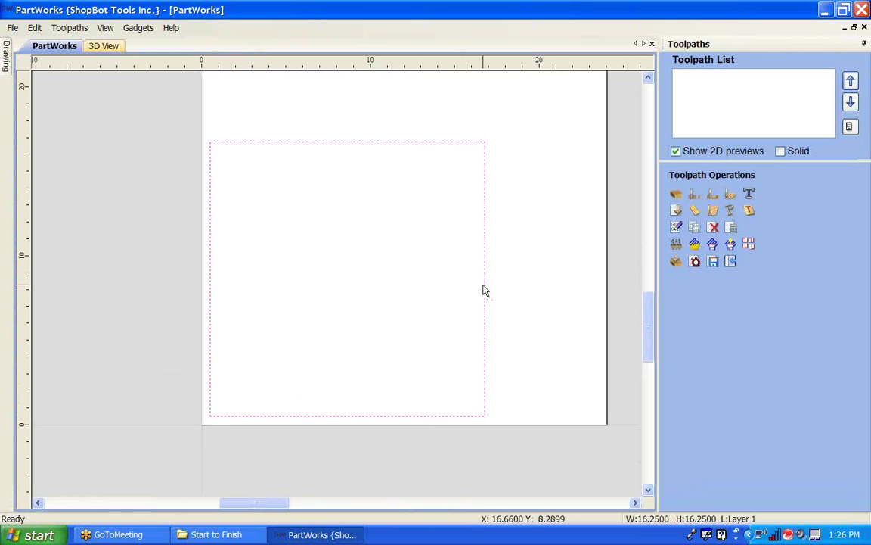
pyautogui.click(694, 194)
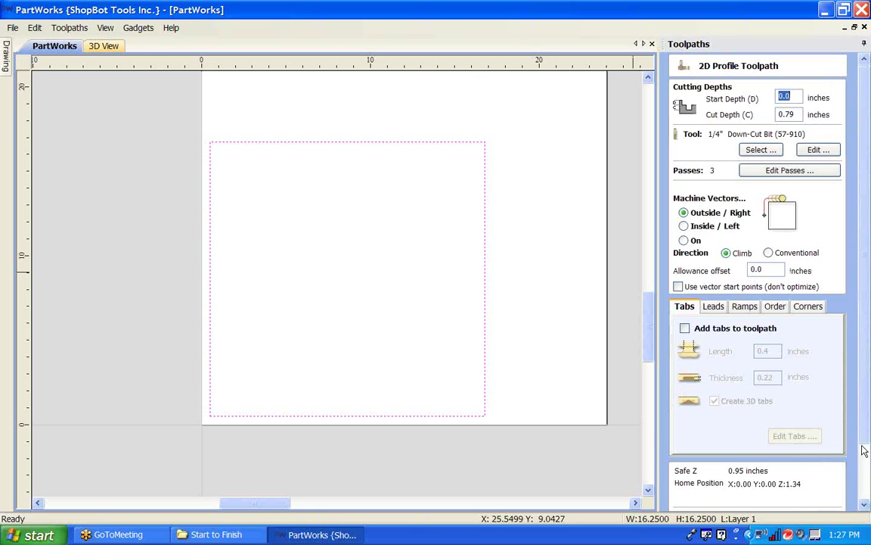
pyautogui.scroll(-3, 861, 430)
pyautogui.click(698, 497)
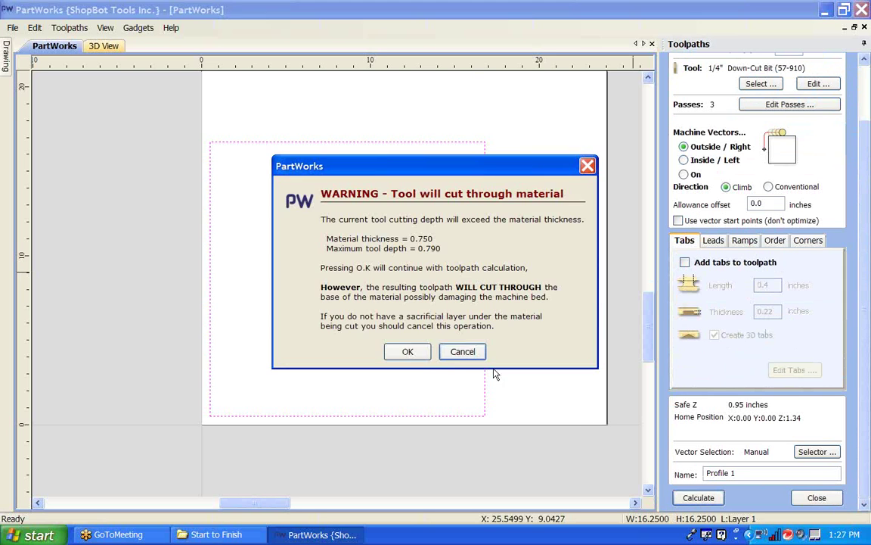
pyautogui.click(408, 351)
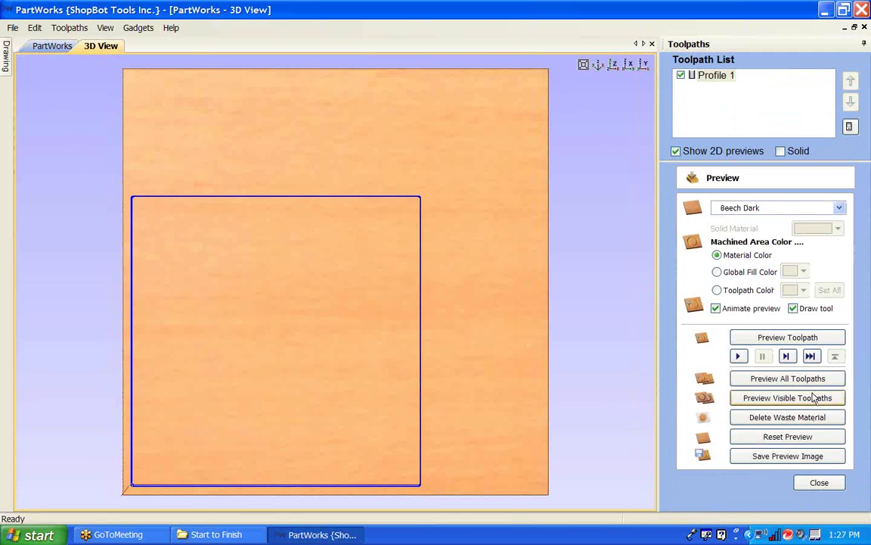
# - Preview the profile cut in 3D, inspect the lower-left corner, then return to 2D
pyautogui.click(761, 378)
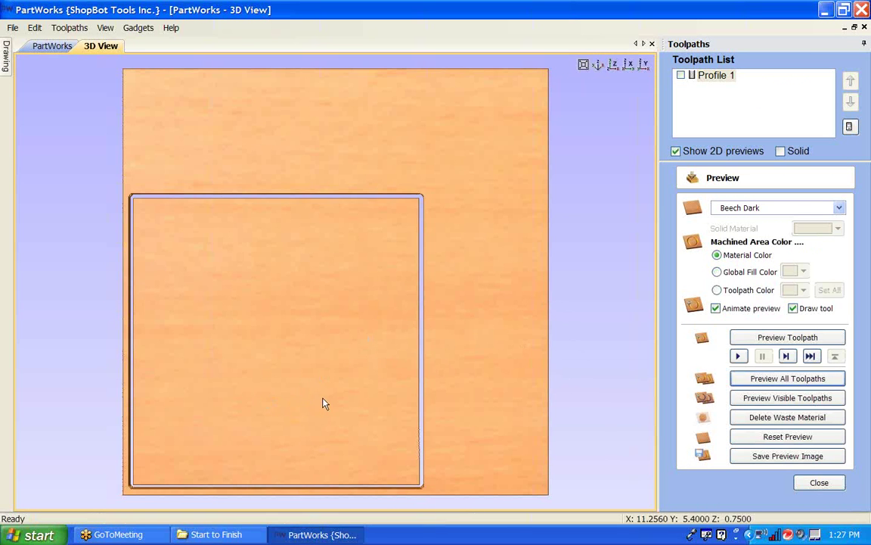
pyautogui.moveTo(323, 388); pyautogui.dragTo(402, 321, button='middle')
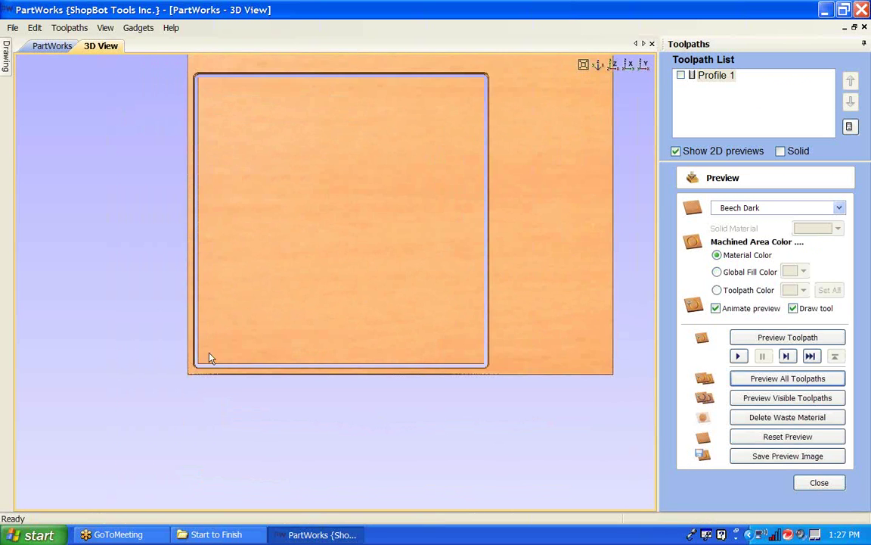
pyautogui.scroll(3, 182, 380)
pyautogui.moveTo(284, 337); pyautogui.dragTo(272, 254, button='middle')
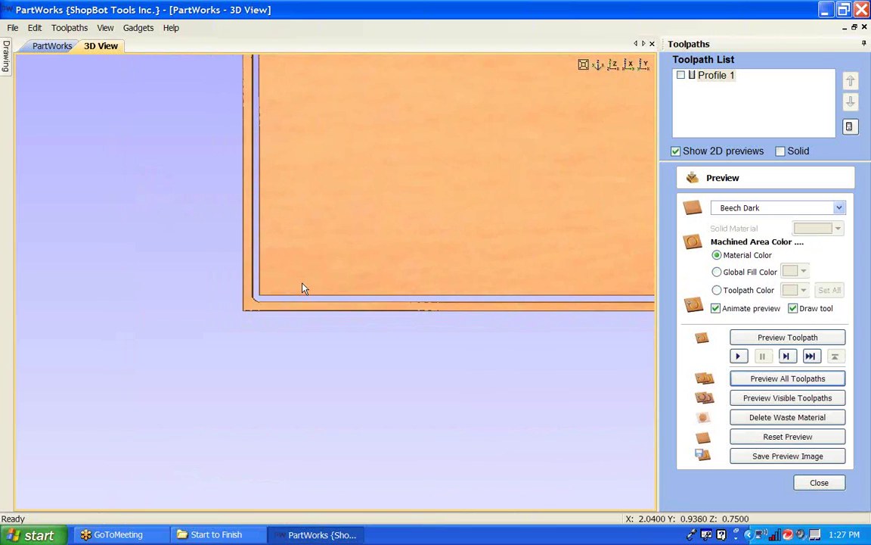
pyautogui.click(54, 46)
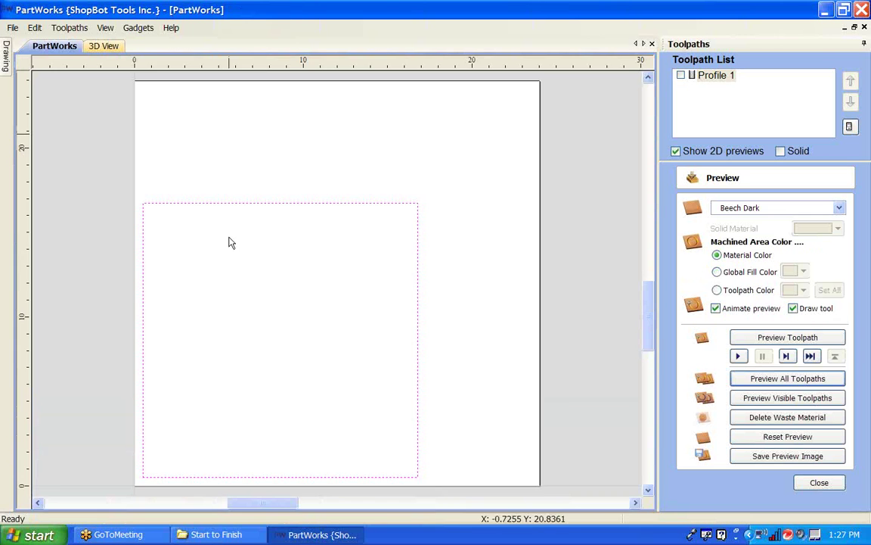
pyautogui.click(819, 482)
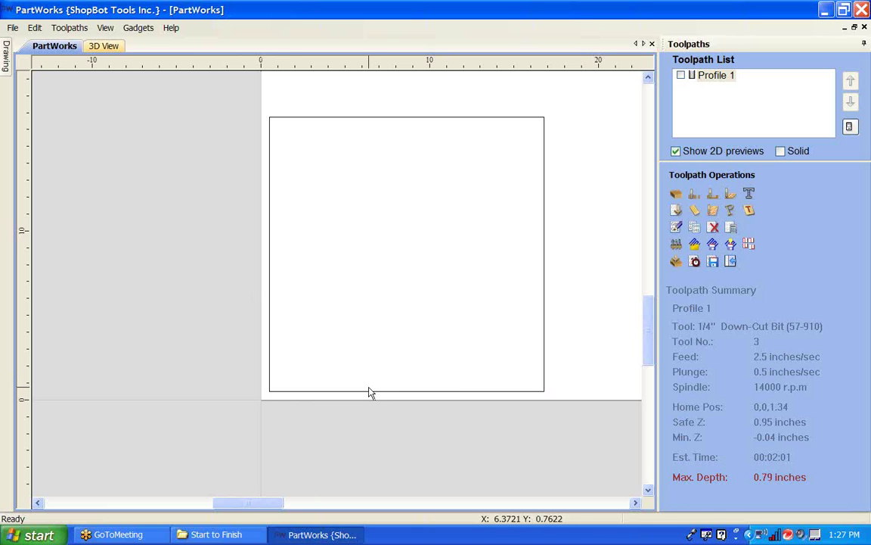
# - Move the square to the material corner at 0,0 and recalculate all toolpaths
pyautogui.moveTo(368, 396); pyautogui.dragTo(368, 396)
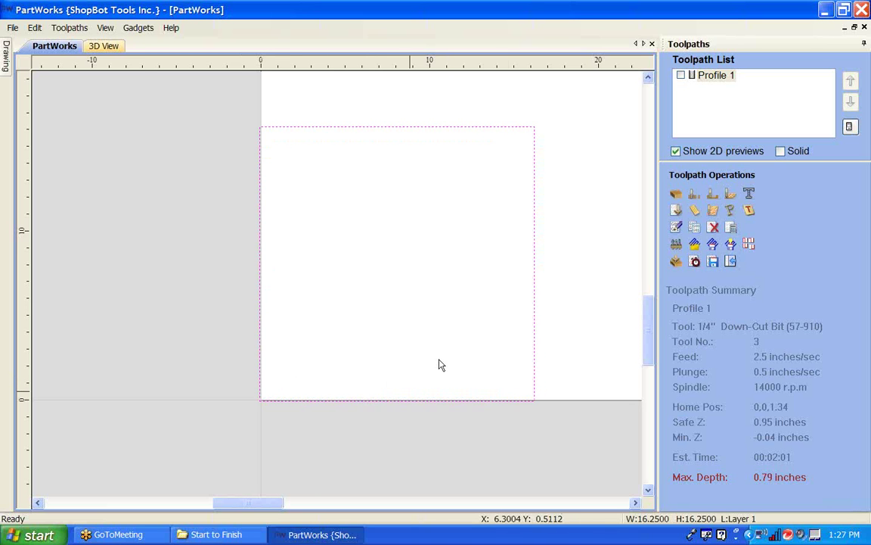
pyautogui.click(730, 229)
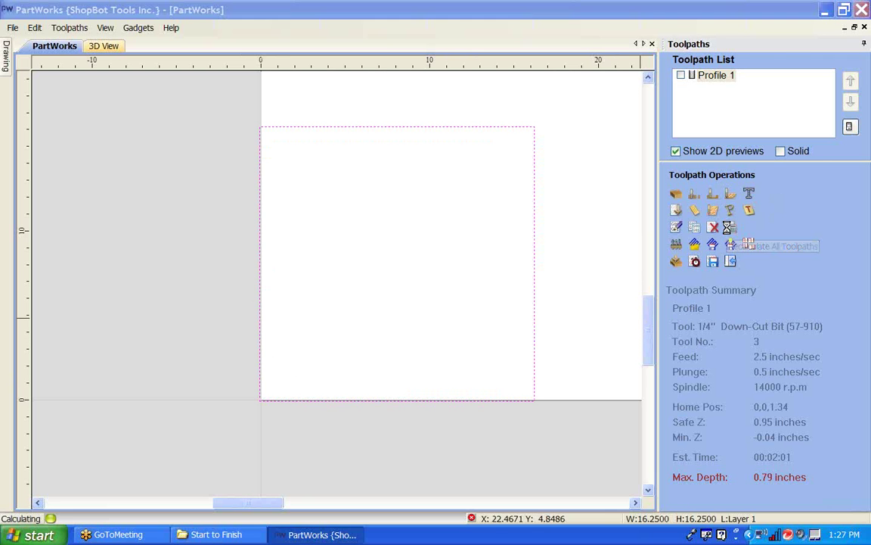
pyautogui.click(429, 326)
pyautogui.click(435, 295)
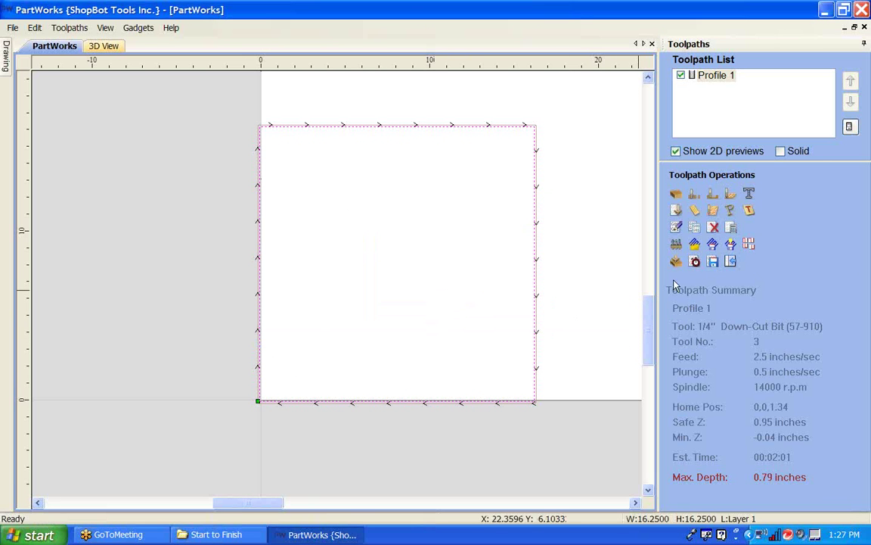
pyautogui.click(676, 261)
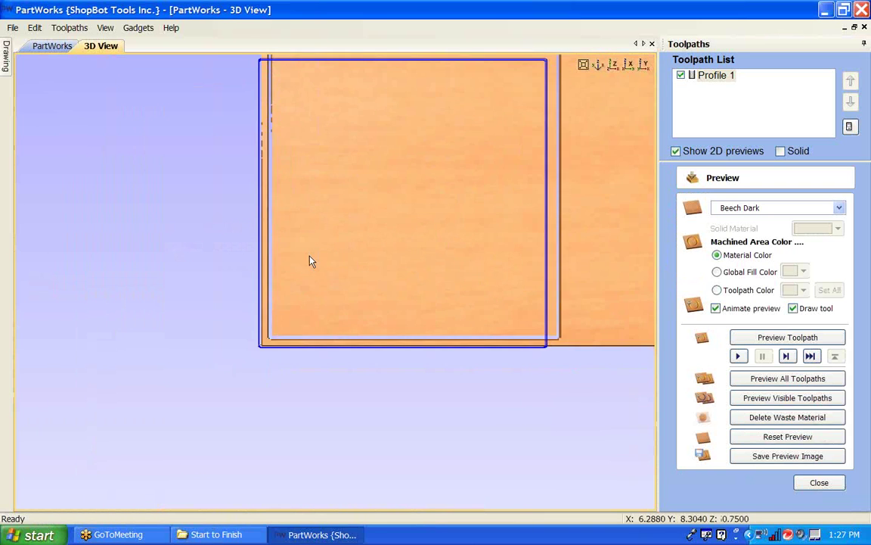
# - Reset and re-run the Profile 1 simulation on the board, then return to the drawing tools
pyautogui.click(759, 436)
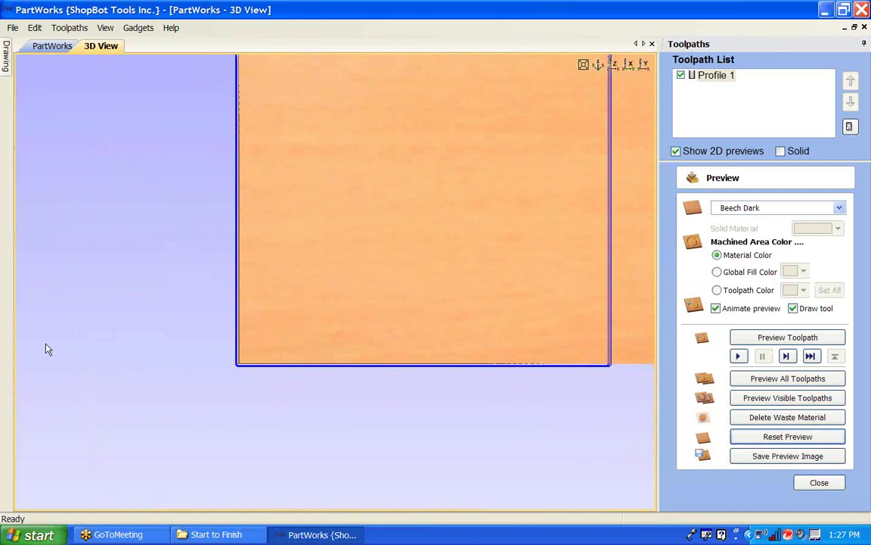
pyautogui.click(751, 378)
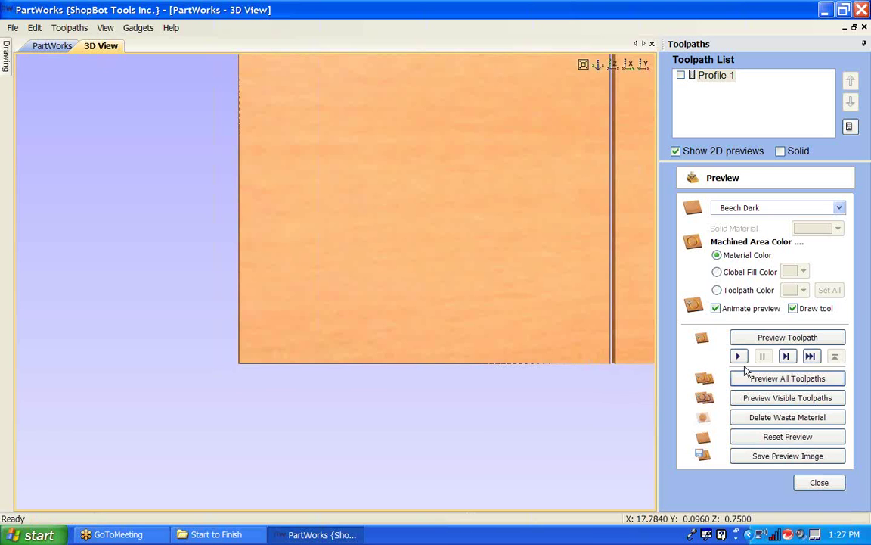
pyautogui.moveTo(409, 327); pyautogui.dragTo(408, 400, button='middle')
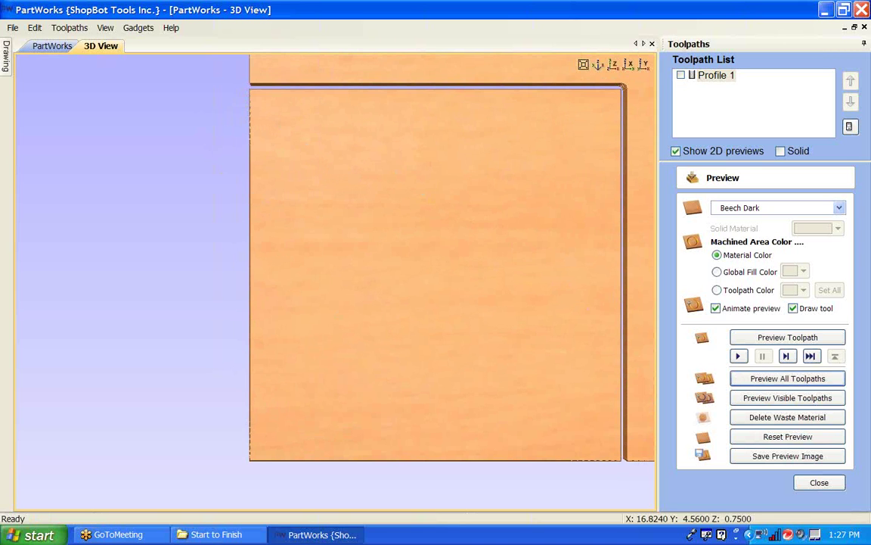
pyautogui.click(819, 482)
pyautogui.click(729, 260)
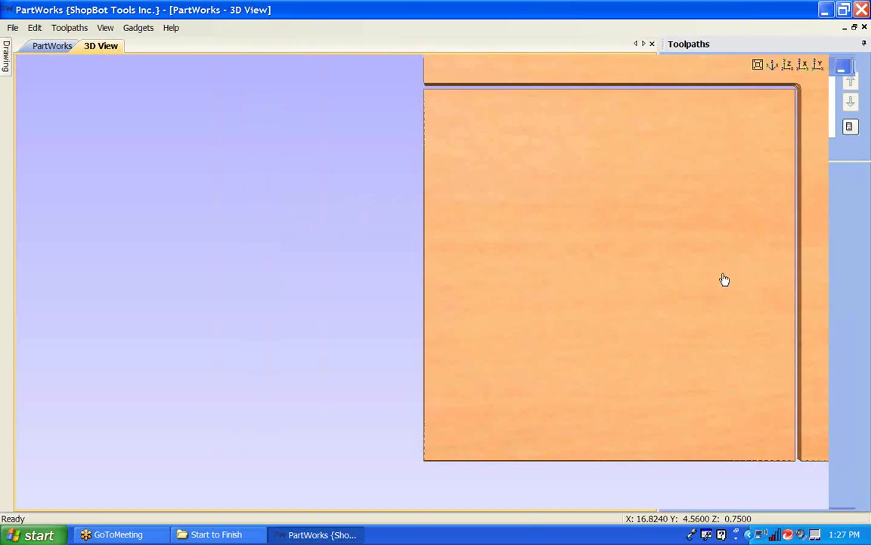
# - Minimize PartWorks and start a second PartWorks 3.5 to open an existing file
pyautogui.click(825, 9)
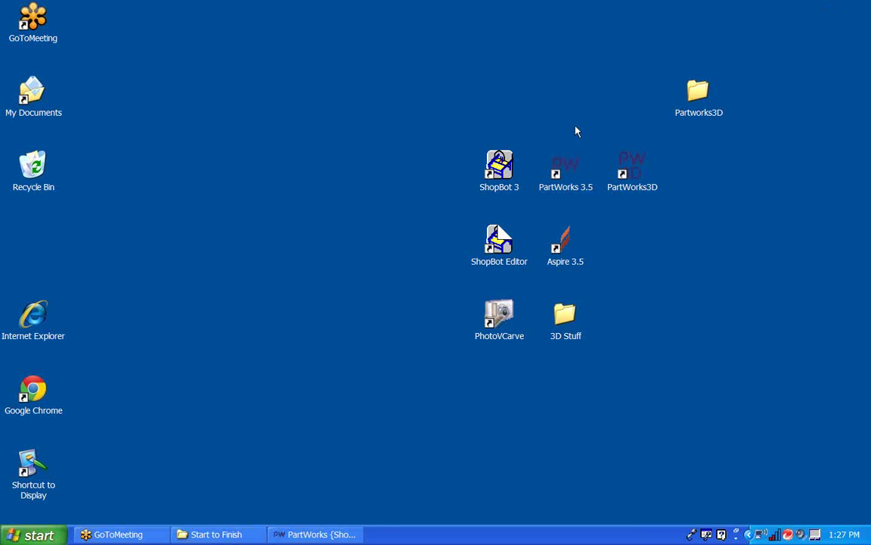
pyautogui.click(556, 168)
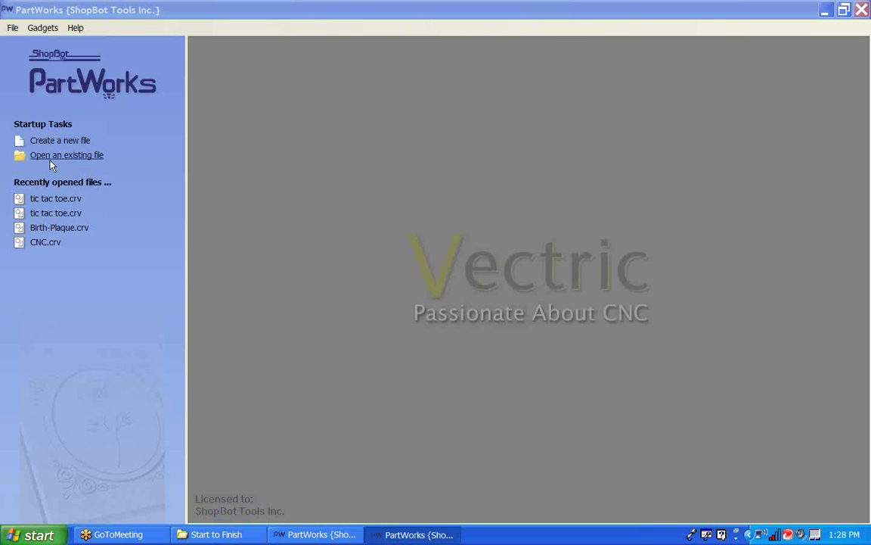
pyautogui.click(50, 159)
# - Browse to My Documents > TJ Projects > Coin Bank and open Elephant Coin Bank
pyautogui.click(495, 142)
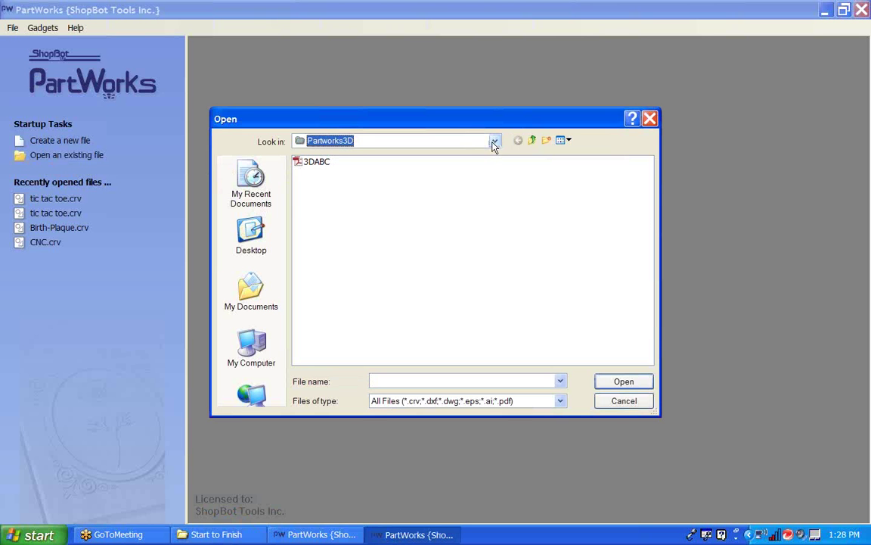
pyautogui.click(494, 142)
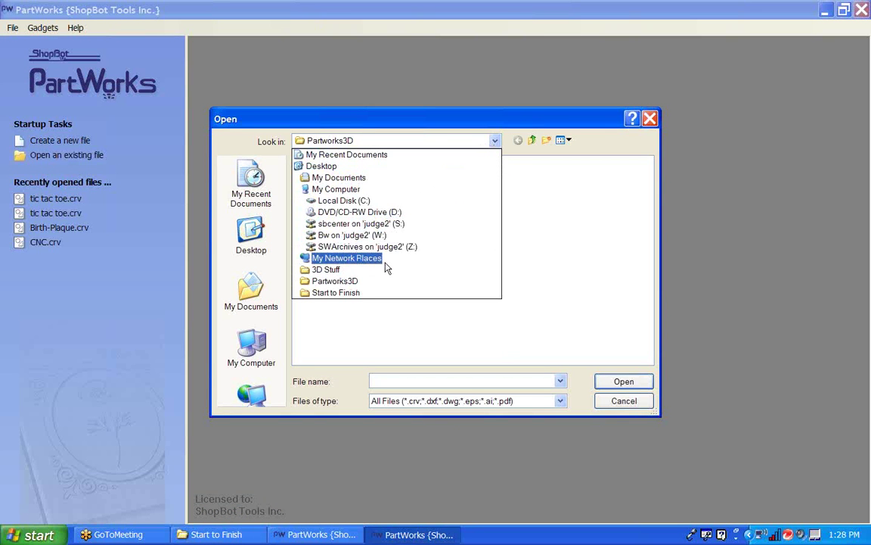
pyautogui.click(339, 178)
pyautogui.doubleClick(323, 238)
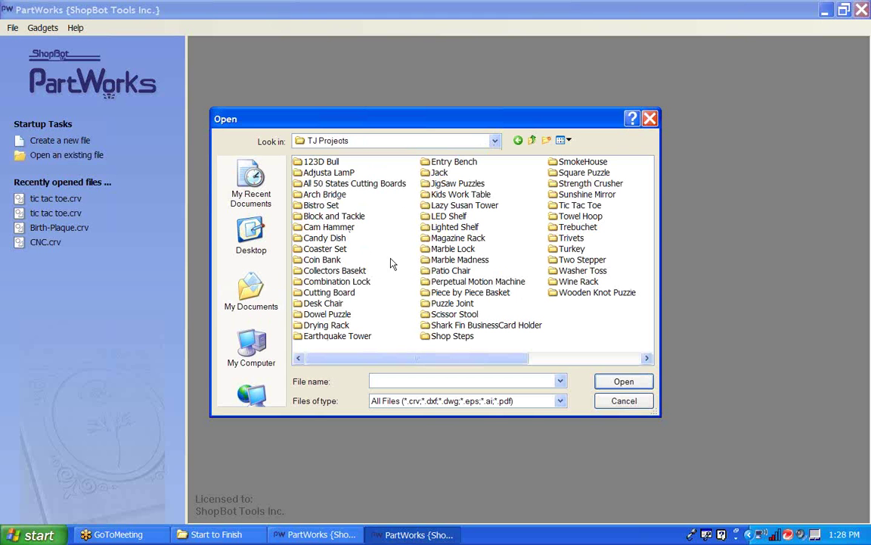
pyautogui.doubleClick(322, 260)
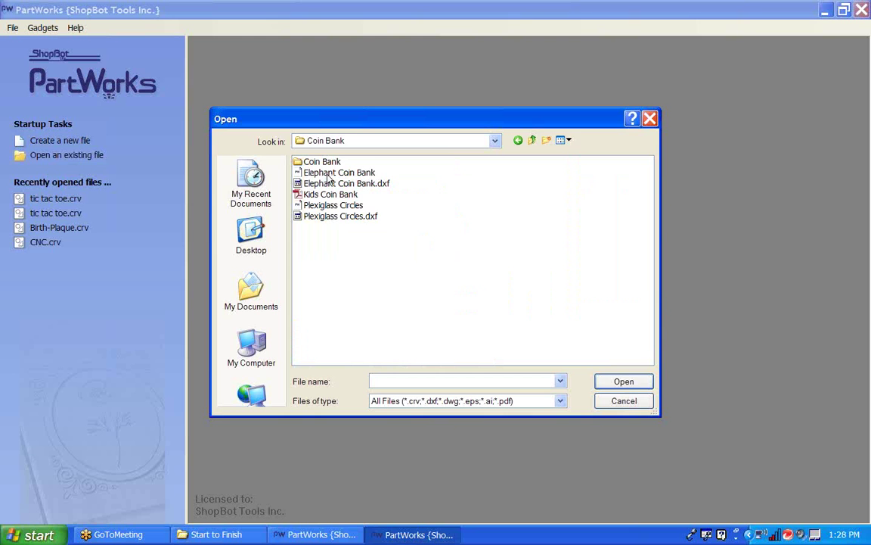
pyautogui.doubleClick(329, 174)
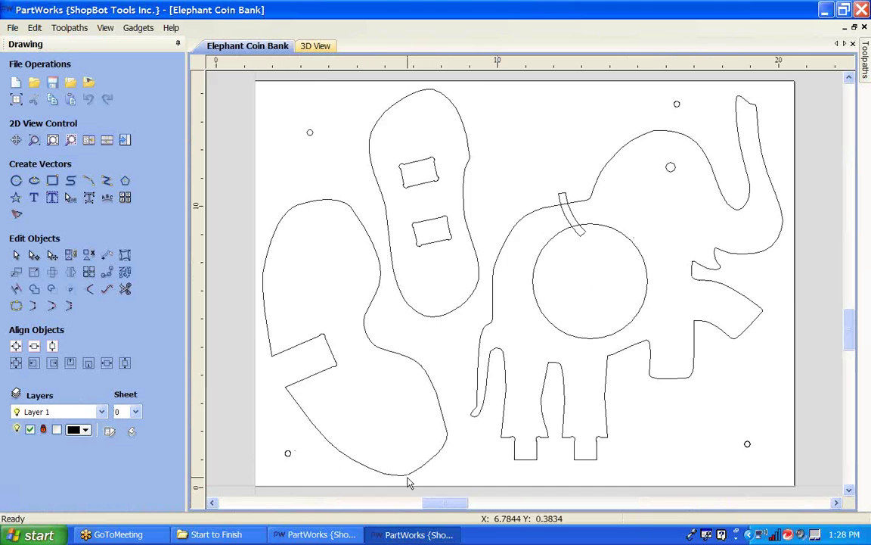
# - Select the small circle near the bottom left and show the whole coin bank drawing
pyautogui.scroll(2, 408, 482)
pyautogui.scroll(-2, 391, 476)
pyautogui.scroll(2, 346, 412)
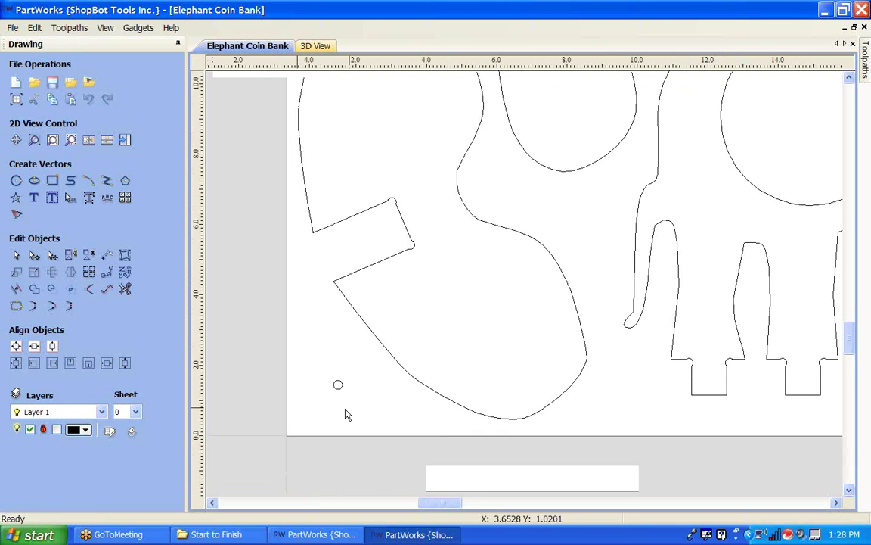
pyautogui.click(337, 392)
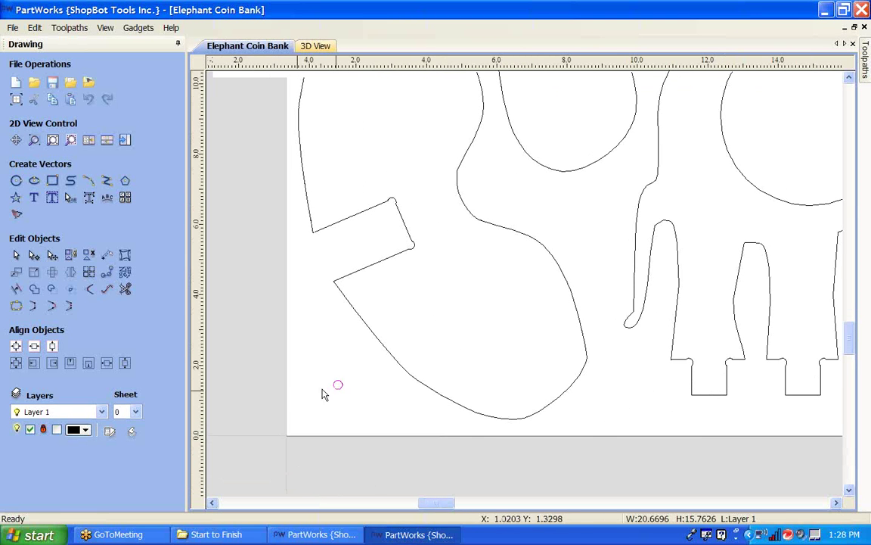
pyautogui.click(126, 142)
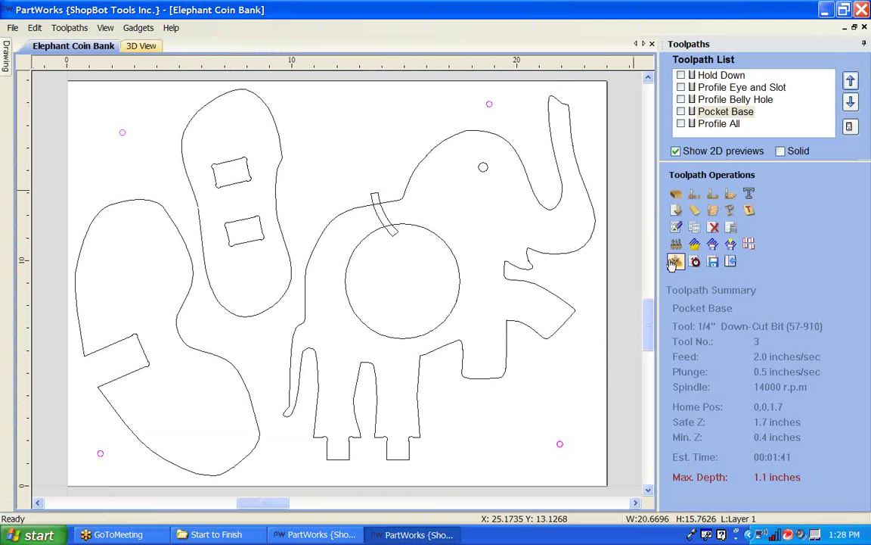
# - Simulate all coin bank toolpaths in the 3D view, then close the Elephant Coin Bank job
pyautogui.click(690, 311)
pyautogui.click(779, 377)
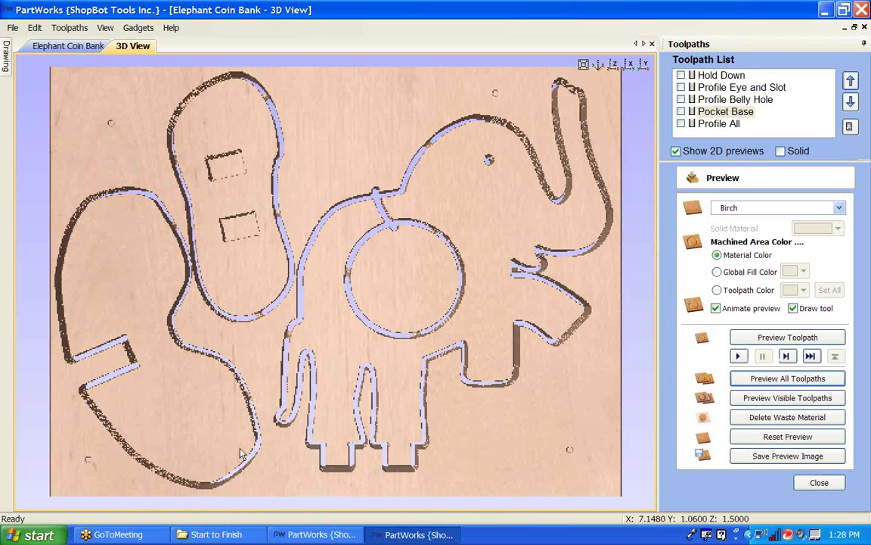
pyautogui.scroll(3, 315, 351)
pyautogui.moveTo(294, 342); pyautogui.dragTo(383, 349)
pyautogui.scroll(-2, 385, 352)
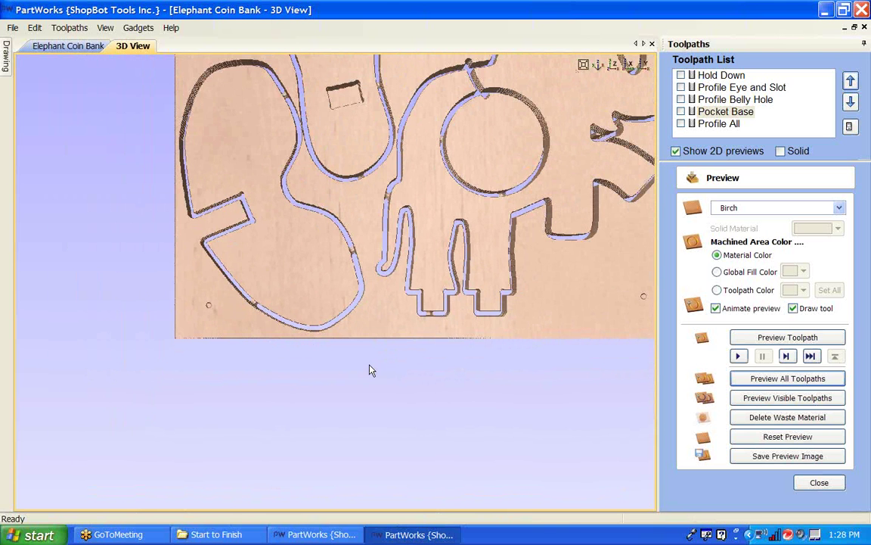
pyautogui.click(862, 9)
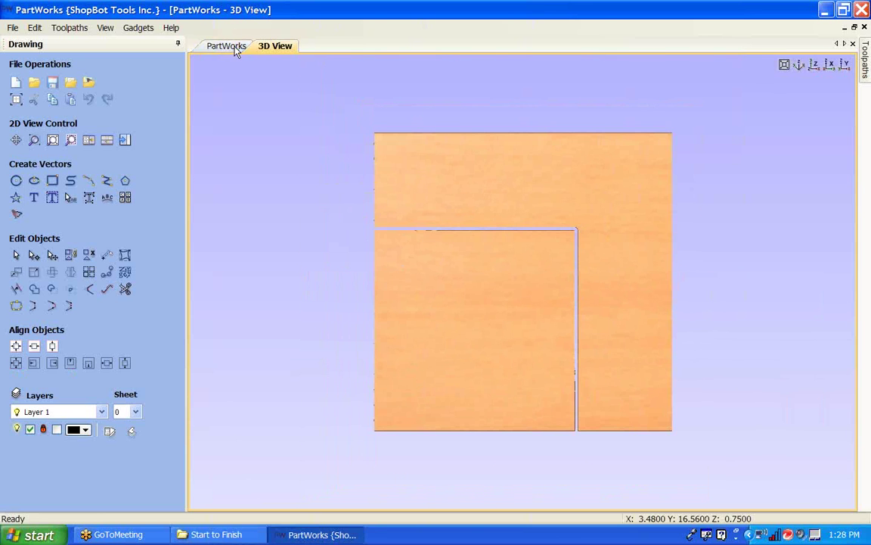
# - Back in the first window, drag the 16.25-inch square off the sheet to the left and reselect it
pyautogui.click(231, 47)
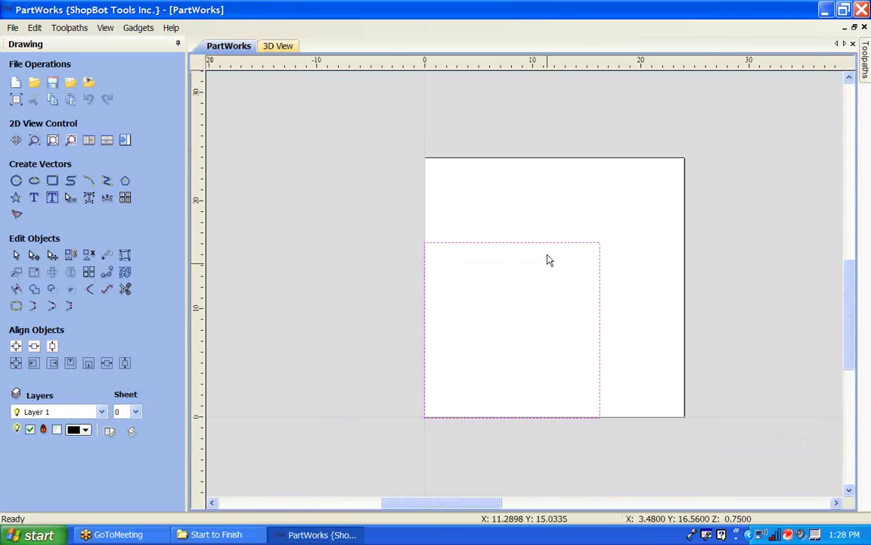
pyautogui.click(552, 242)
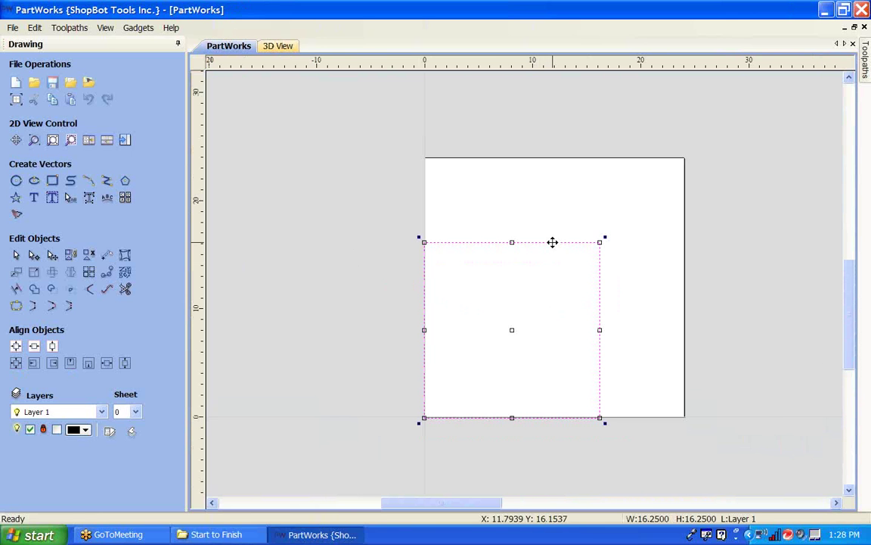
pyautogui.moveTo(552, 242); pyautogui.dragTo(356, 179)
pyautogui.scroll(-1, 490, 297)
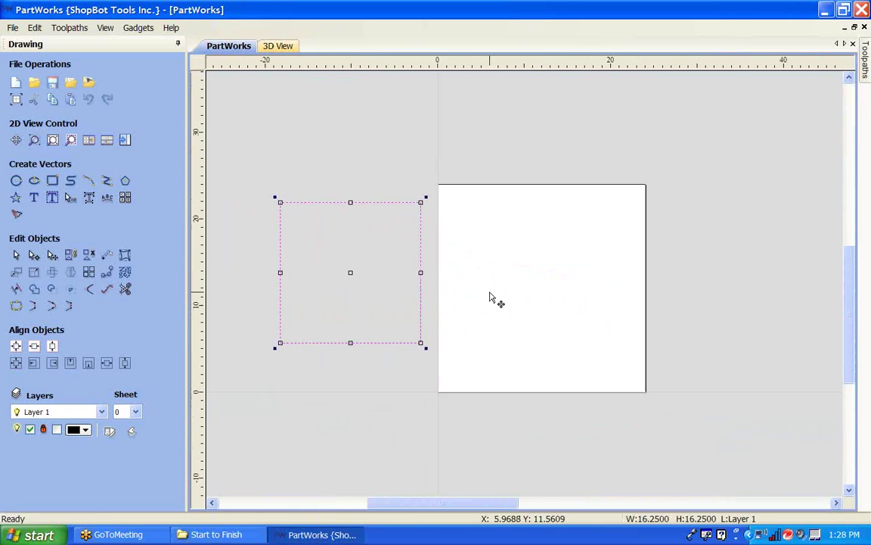
pyautogui.click(489, 298)
pyautogui.scroll(-2, 484, 300)
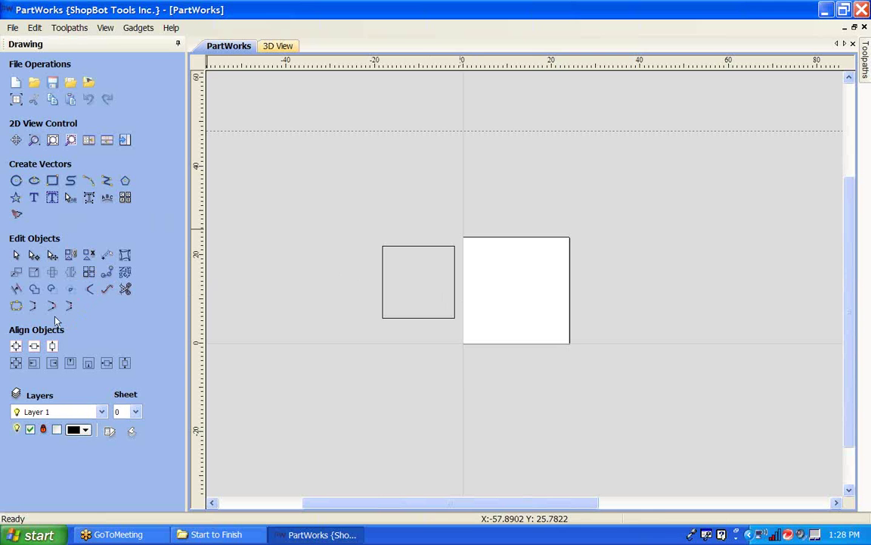
pyautogui.click(424, 320)
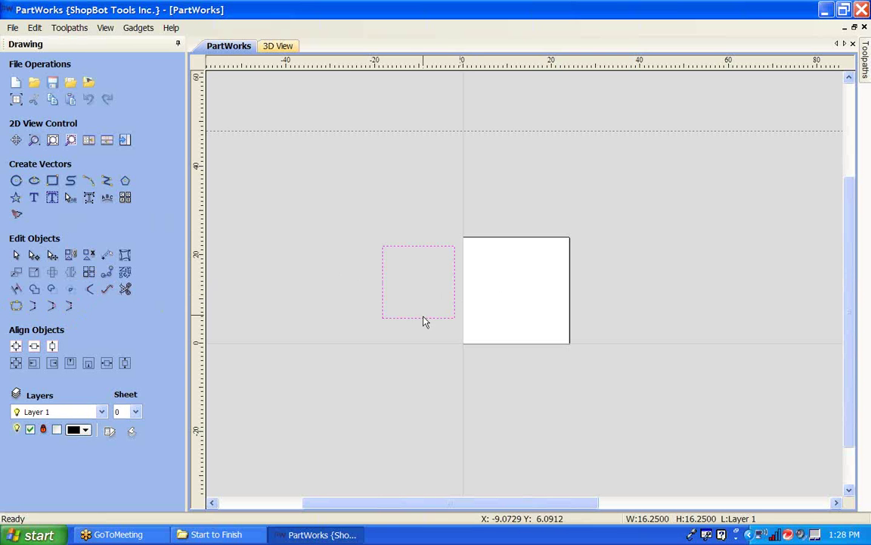
# - Enter an absolute position of X 0.5, Y 0.5 for the selected square and apply it
pyautogui.click(16, 273)
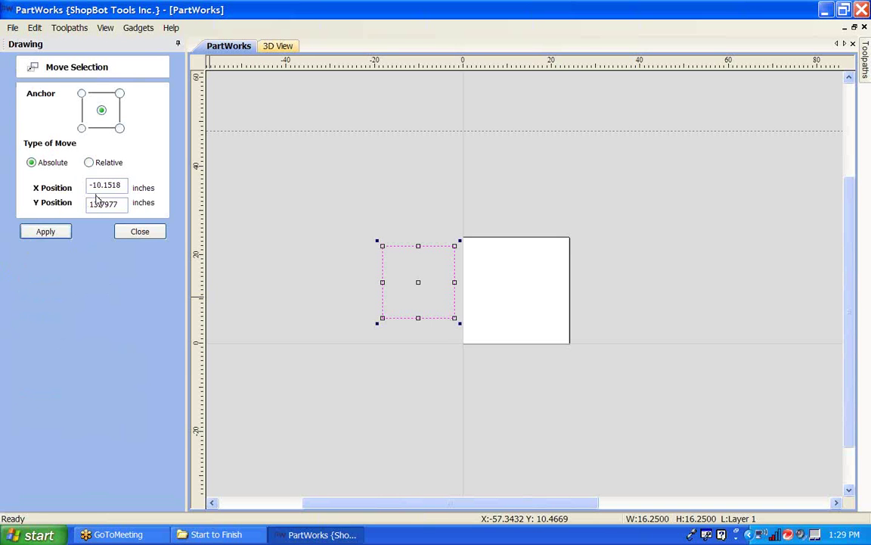
pyautogui.moveTo(122, 185); pyautogui.dragTo(52, 180)
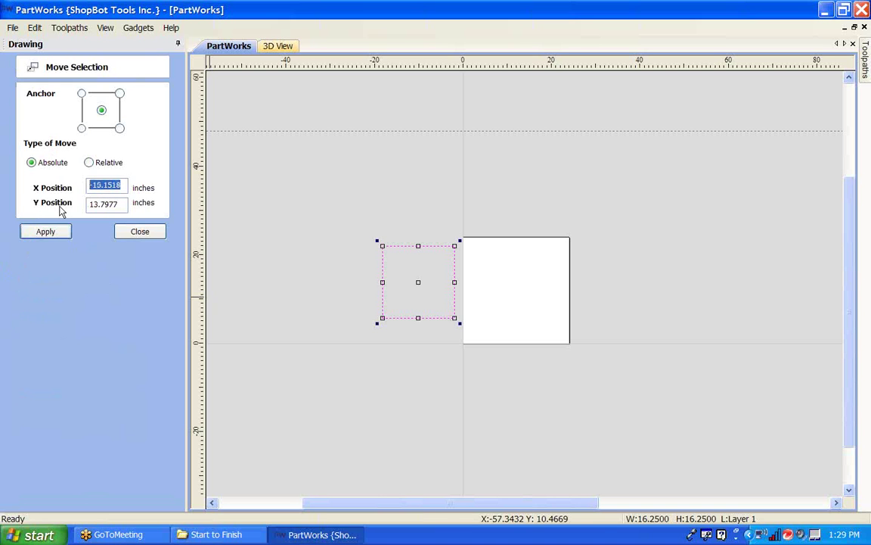
pyautogui.write('-5')
pyautogui.press('Tab')
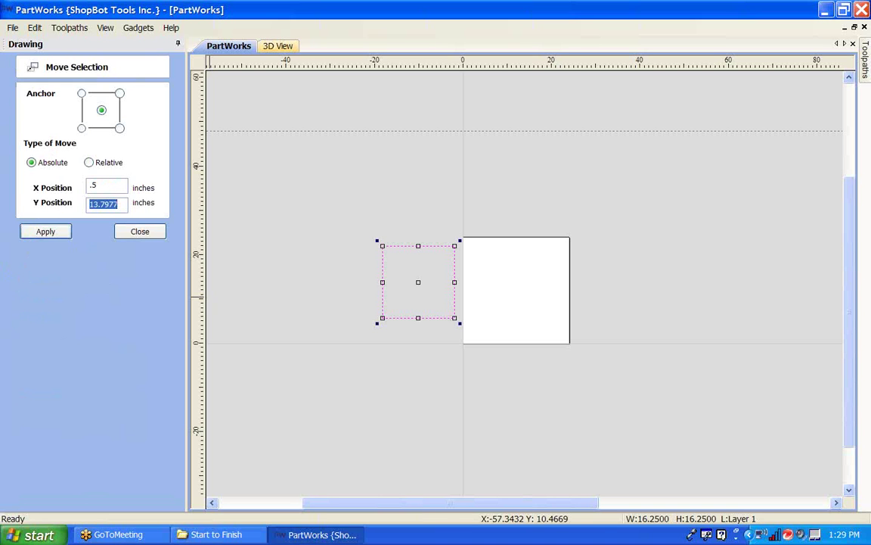
pyautogui.write('.5')
pyautogui.click(65, 232)
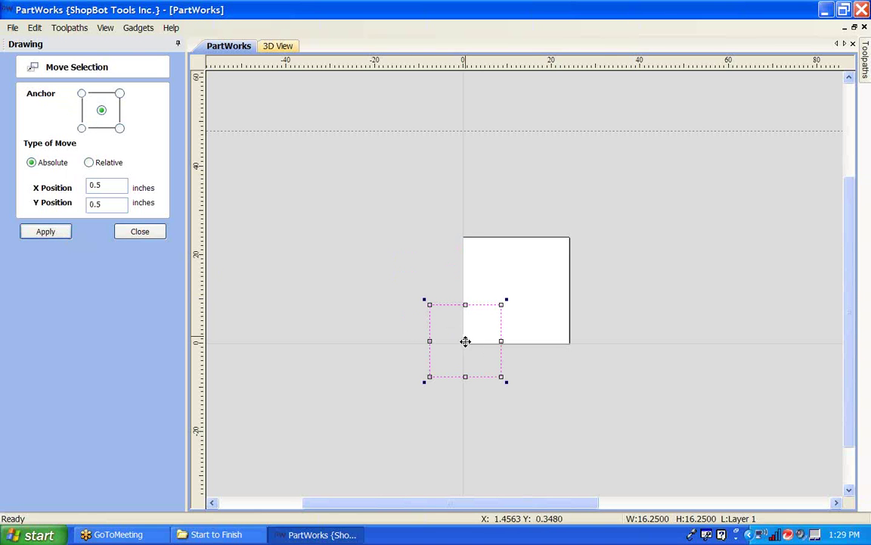
# - With the bottom-left anchor, reapply X 0.5, Y 0.5 and close the positioning panel
pyautogui.click(82, 128)
pyautogui.moveTo(121, 190); pyautogui.dragTo(57, 187)
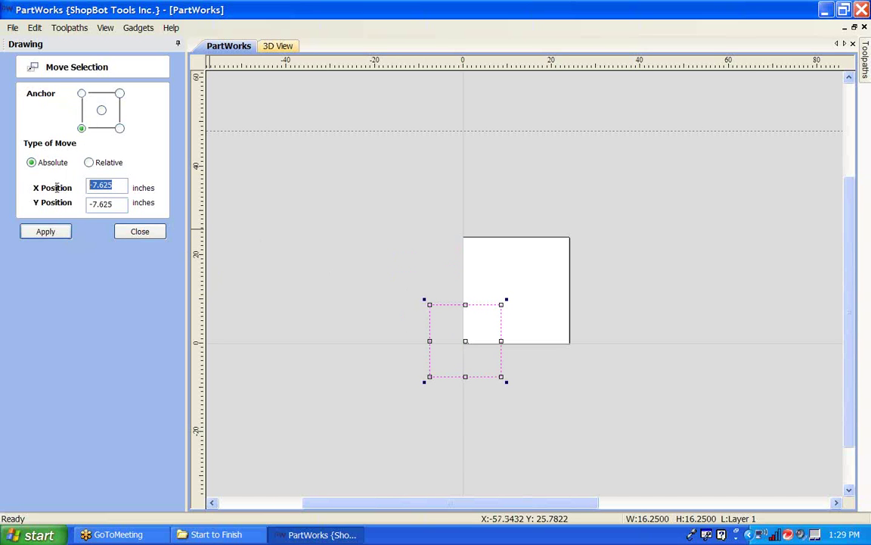
pyautogui.write('-')
pyautogui.press('Tab')
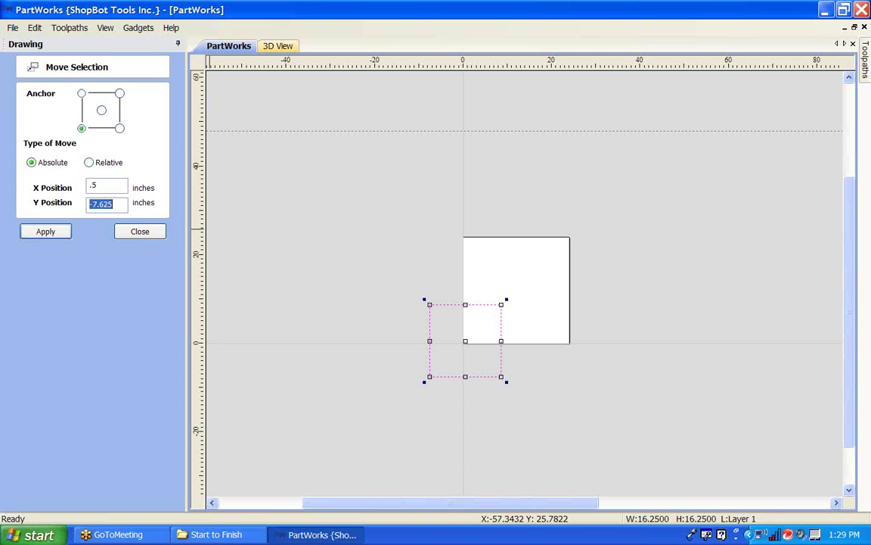
pyautogui.write('.5')
pyautogui.click(40, 236)
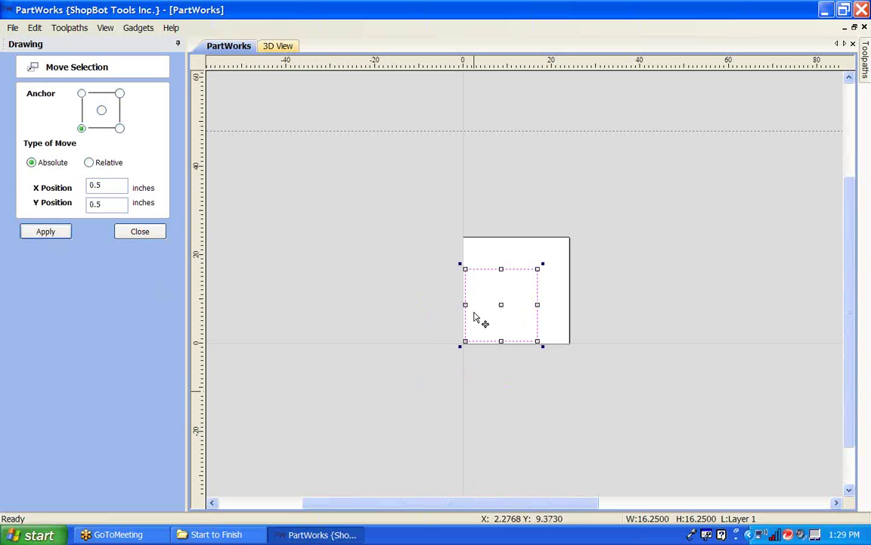
pyautogui.scroll(3, 475, 370)
pyautogui.scroll(2, 475, 370)
pyautogui.click(469, 344)
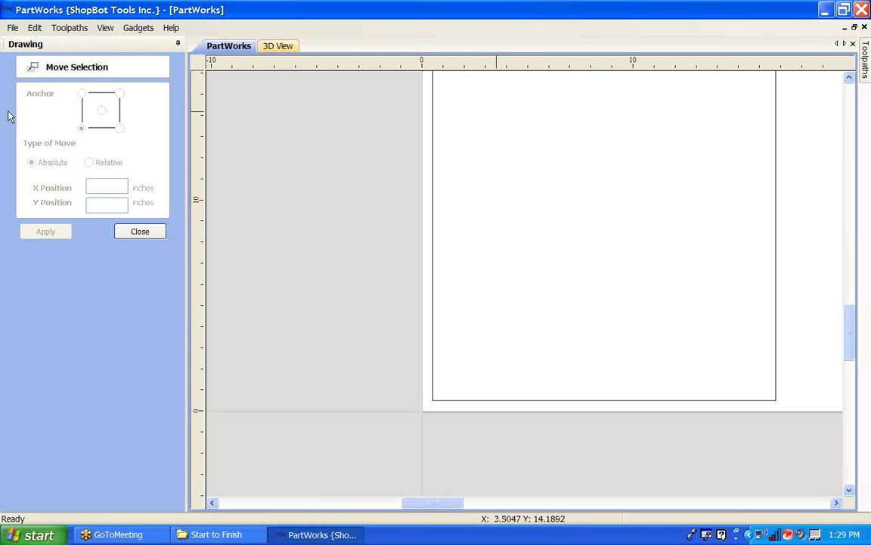
pyautogui.click(140, 232)
pyautogui.scroll(-2, 484, 238)
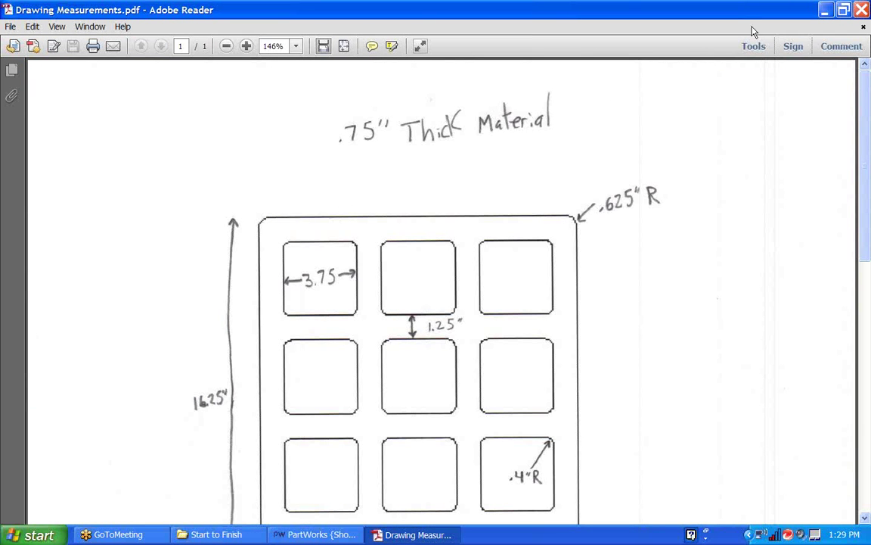
# - Check the Drawing Measurements PDF alongside the Create Fillets panel, then close the PDF
pyautogui.click(827, 10)
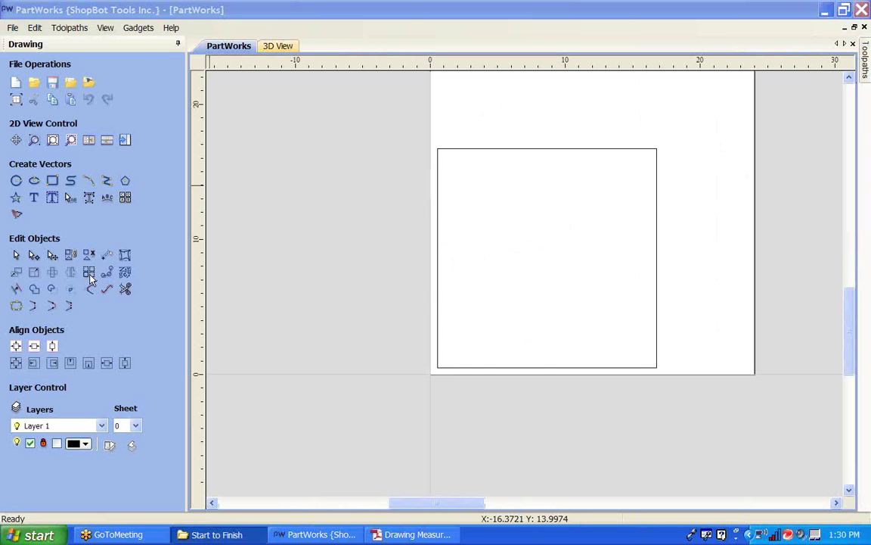
pyautogui.click(89, 294)
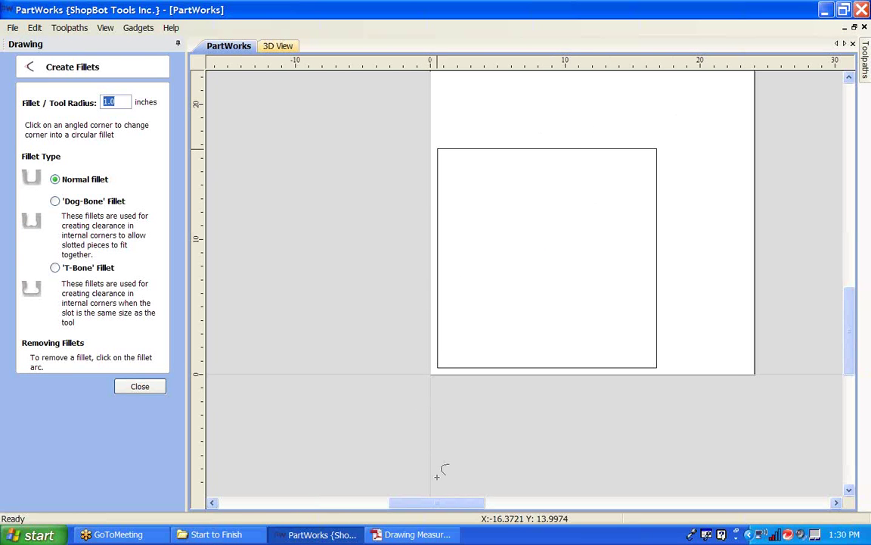
pyautogui.click(412, 535)
pyautogui.scroll(-1, 316, 237)
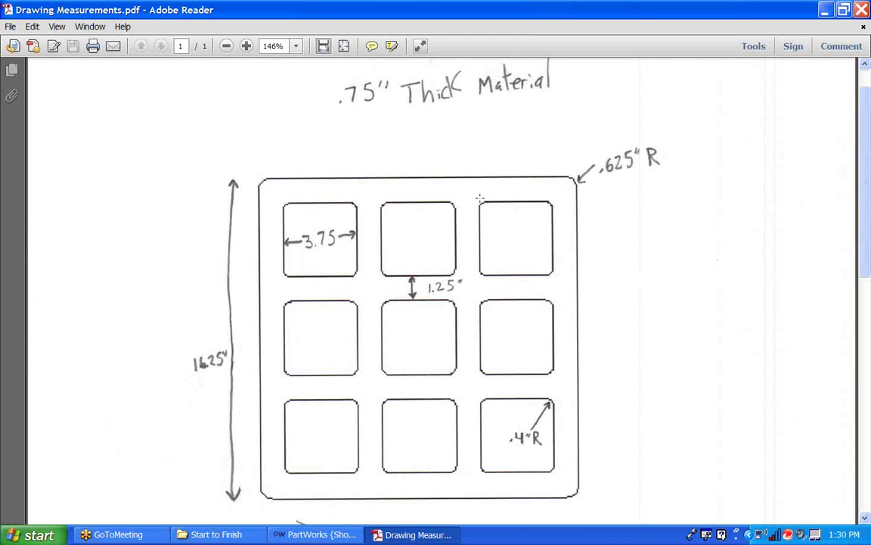
pyautogui.click(861, 9)
# - Close the Create Fillets panel, reopen it, and close it again
pyautogui.click(140, 387)
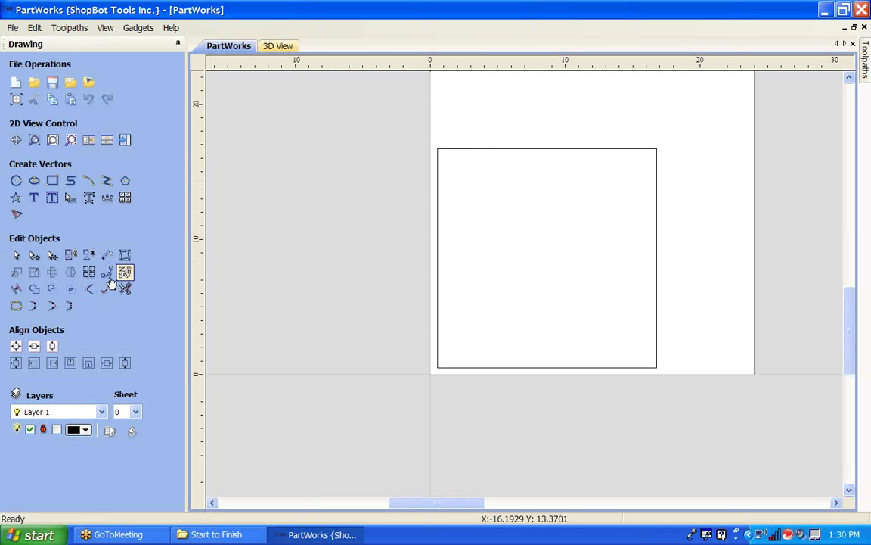
pyautogui.click(88, 288)
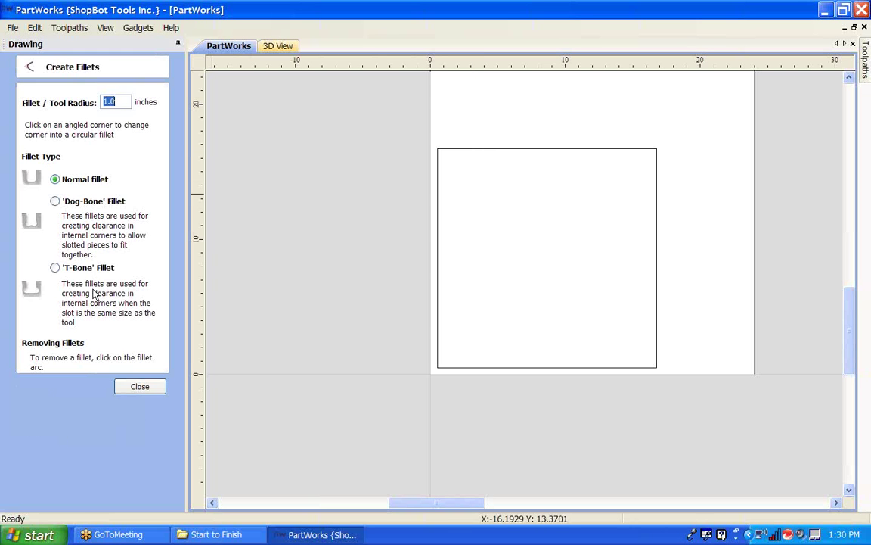
pyautogui.click(138, 386)
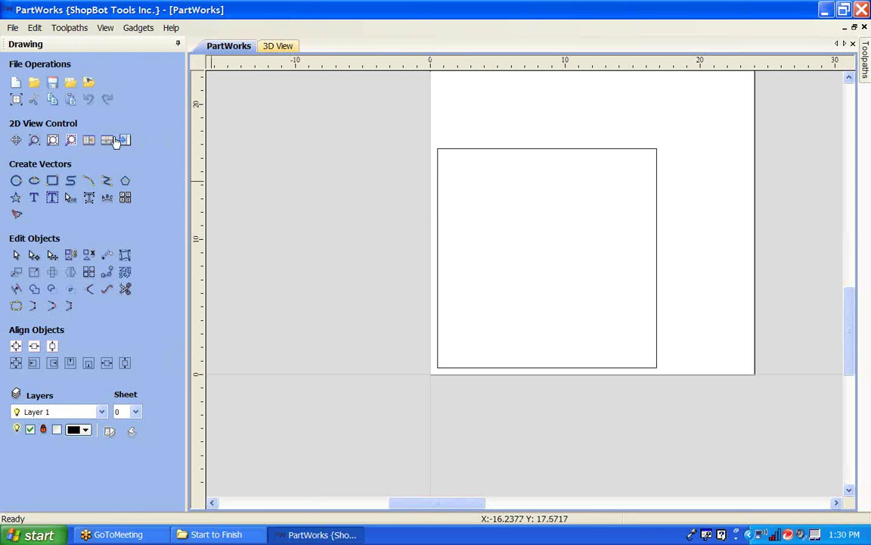
pyautogui.click(52, 181)
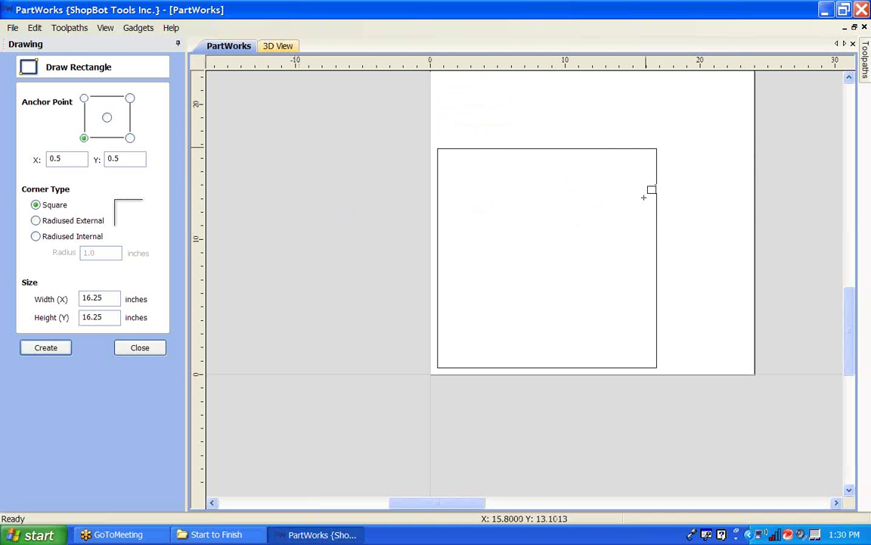
pyautogui.moveTo(537, 146); pyautogui.dragTo(693, 269)
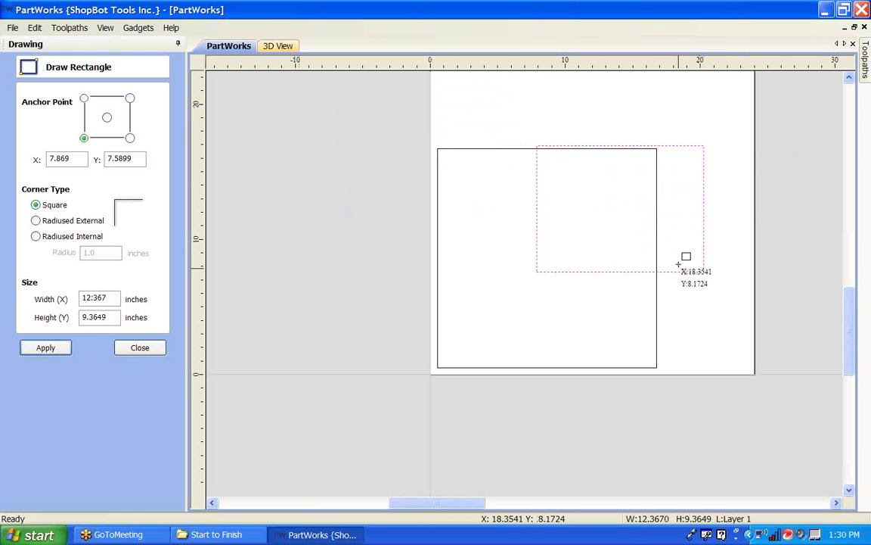
pyautogui.click(140, 348)
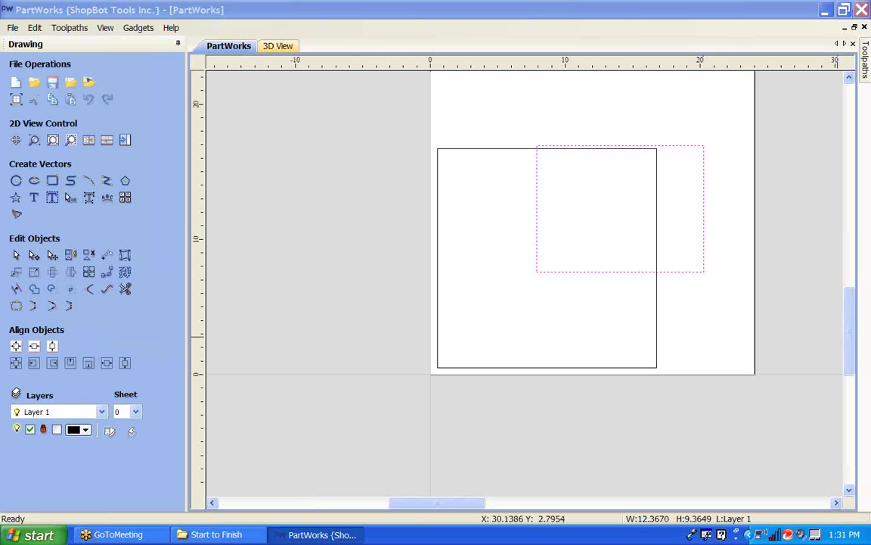
pyautogui.click(153, 242)
pyautogui.click(530, 243)
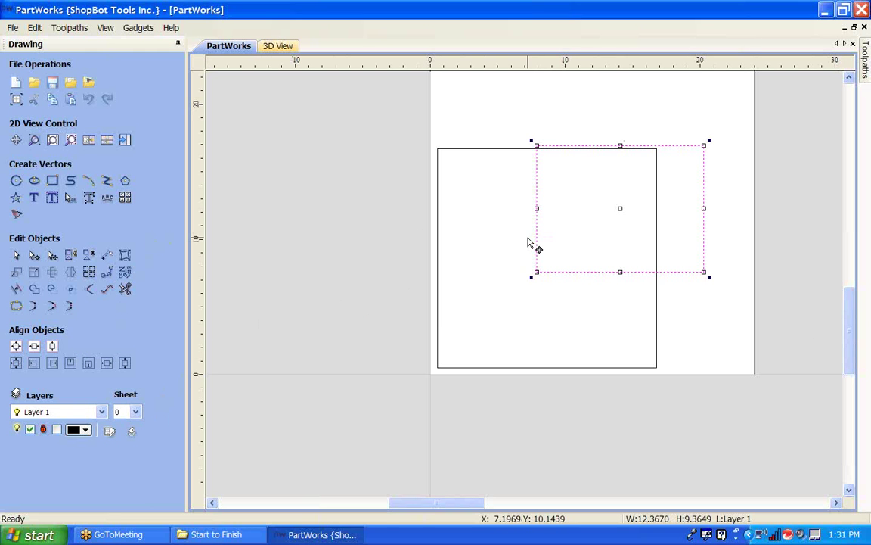
pyautogui.press('Delete')
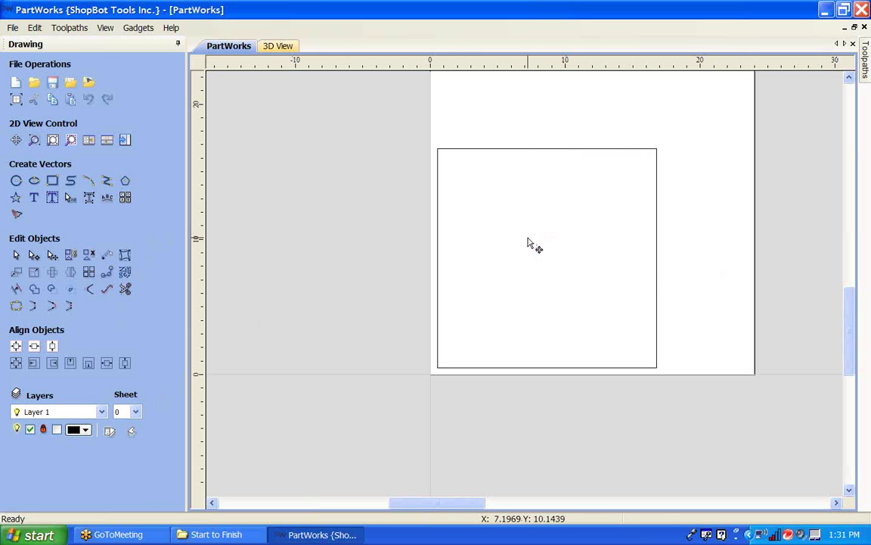
pyautogui.click(538, 149)
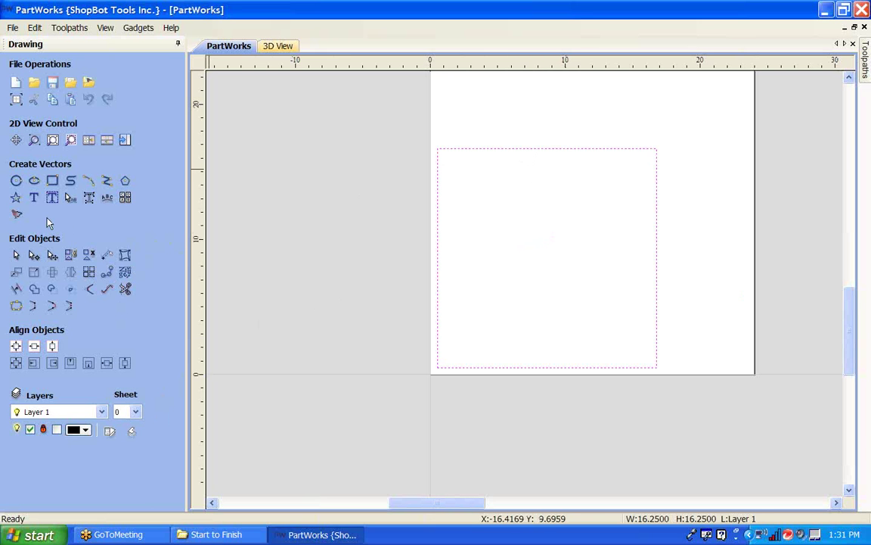
# - Change the square to Radiused External corners with a 0.625-inch radius and apply it
pyautogui.click(48, 182)
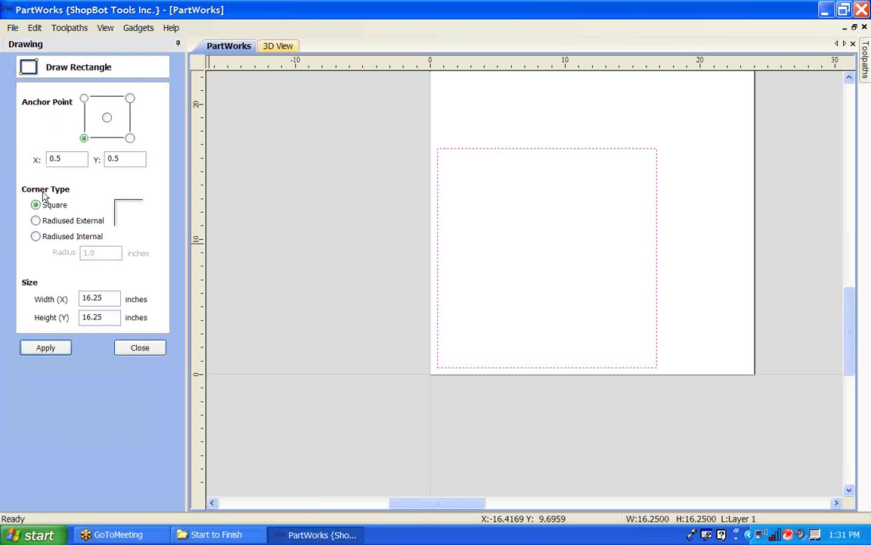
pyautogui.click(41, 220)
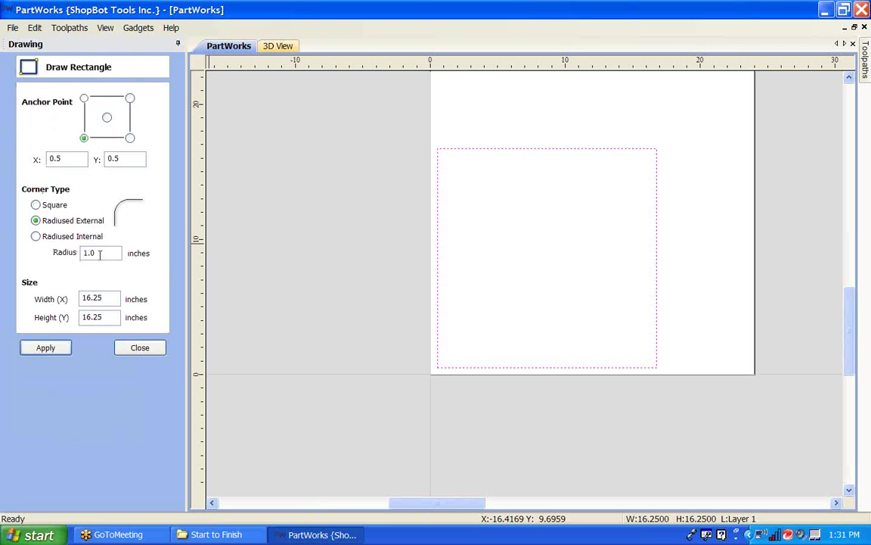
pyautogui.moveTo(95, 252); pyautogui.dragTo(31, 241)
pyautogui.write('.625')
pyautogui.click(46, 348)
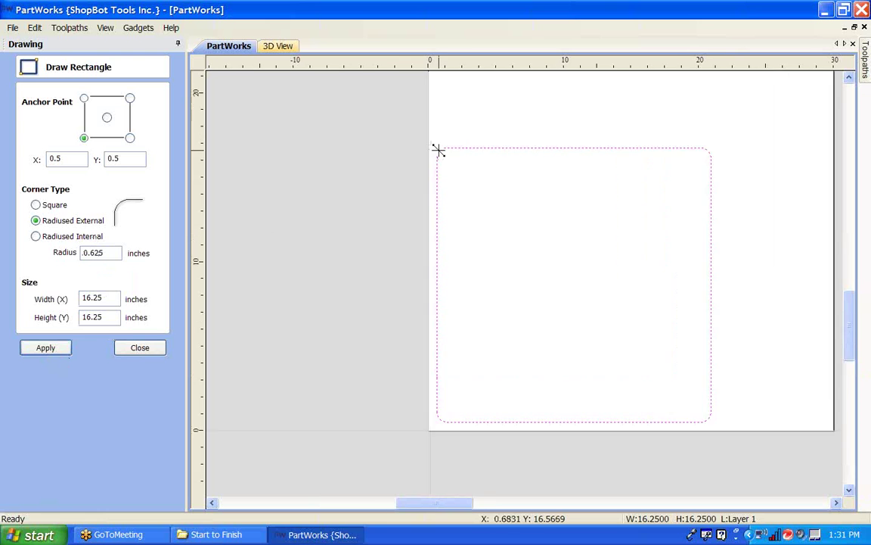
pyautogui.scroll(5, 436, 148)
pyautogui.scroll(-3, 250, 318)
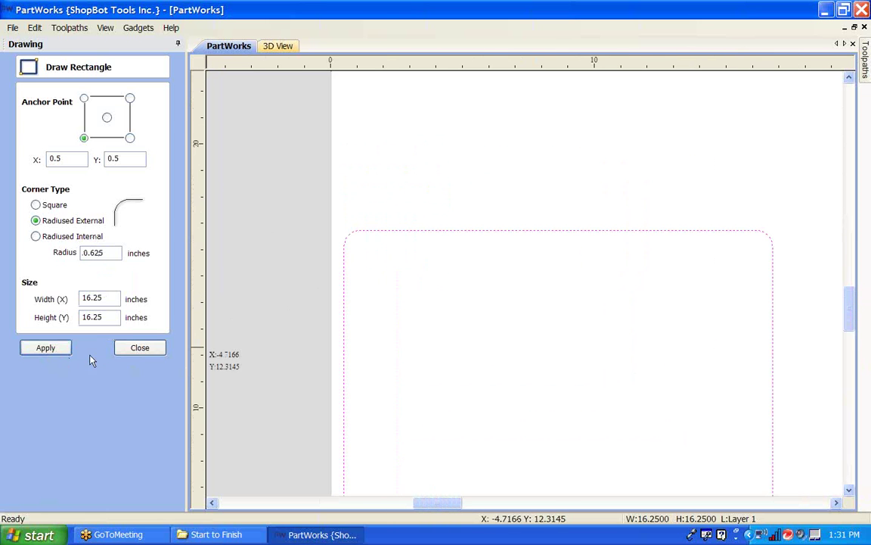
pyautogui.click(140, 348)
pyautogui.scroll(-5, 255, 350)
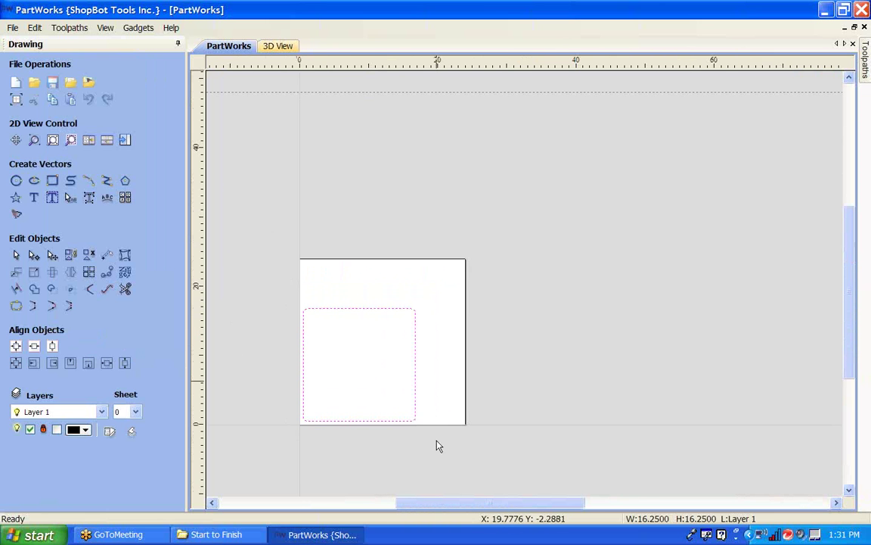
# - Delete the rounded square and draw a practice rectangle on the sheet
pyautogui.click(411, 421)
pyautogui.press('Delete')
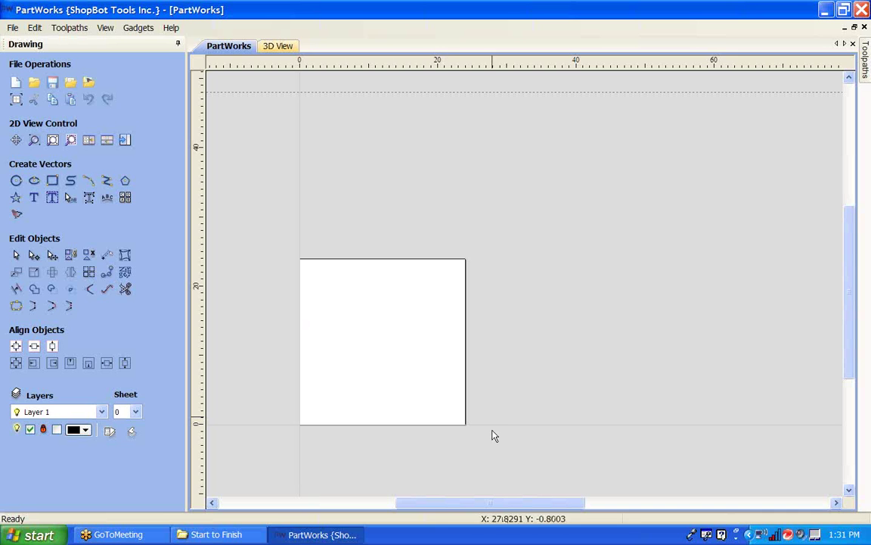
pyautogui.click(52, 180)
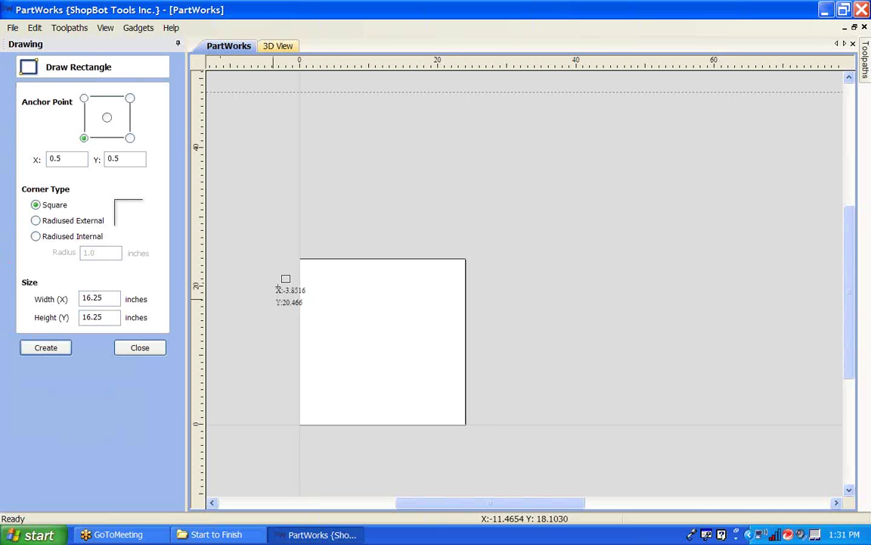
pyautogui.moveTo(324, 294)
pyautogui.mouseDown()
pyautogui.moveTo(396, 354)
pyautogui.moveTo(390, 373)
pyautogui.mouseUp()
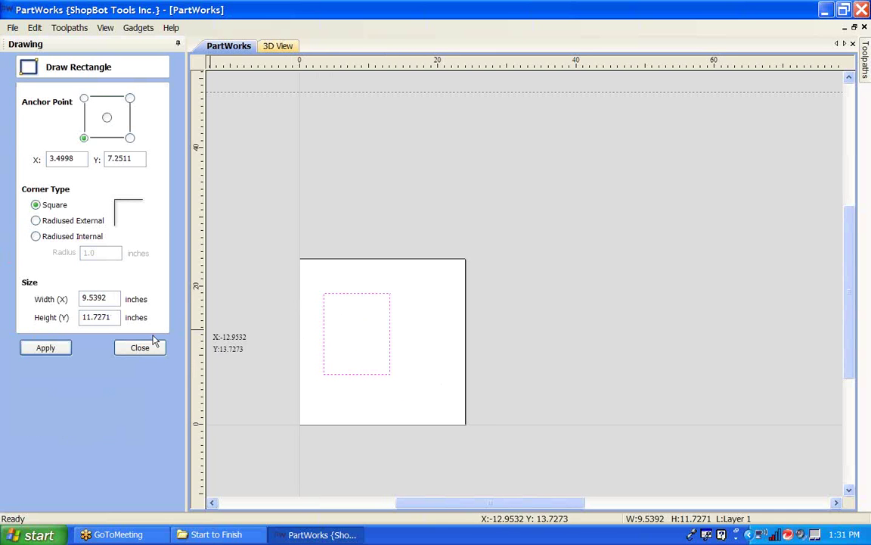
pyautogui.click(140, 347)
# - Fillet the practice rectangle's corners at 1.0 inch, then select and delete it
pyautogui.click(106, 289)
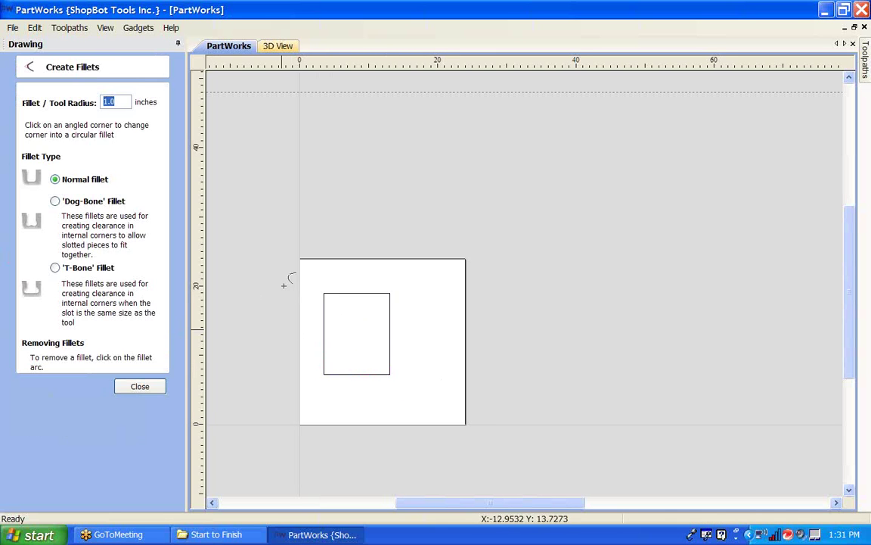
pyautogui.click(324, 294)
pyautogui.click(390, 294)
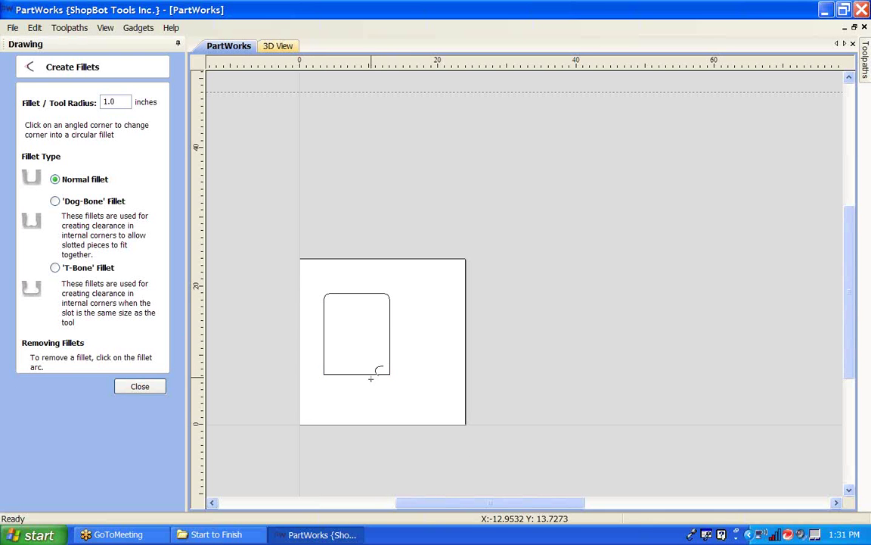
pyautogui.click(323, 372)
pyautogui.click(140, 387)
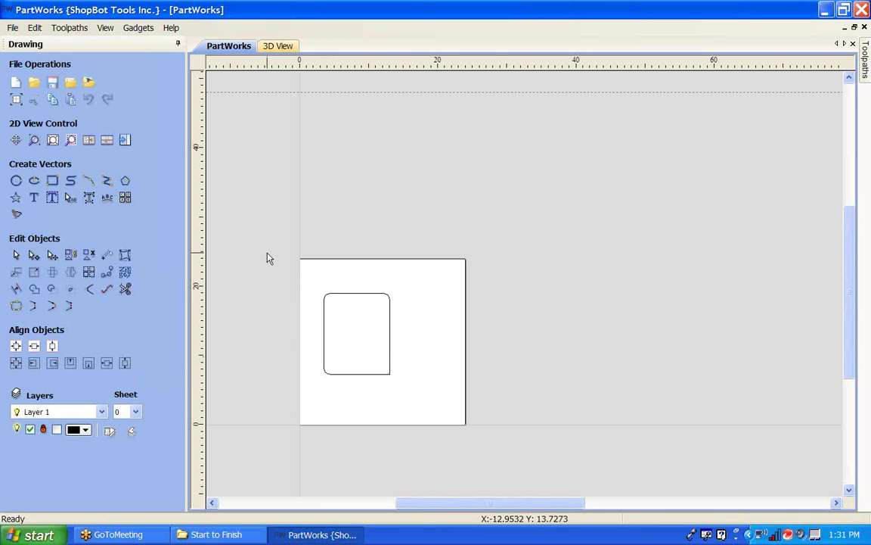
pyautogui.moveTo(293, 260)
pyautogui.mouseDown()
pyautogui.moveTo(485, 483)
pyautogui.moveTo(482, 450)
pyautogui.mouseUp()
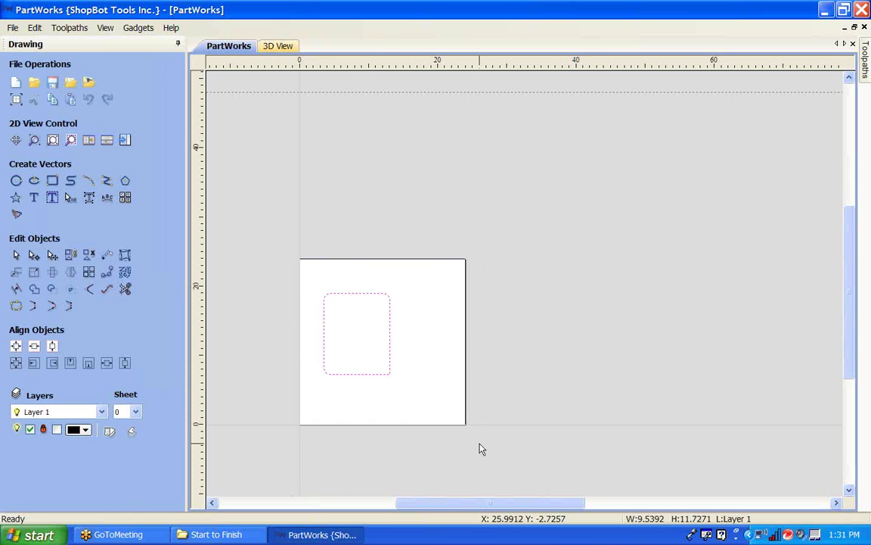
pyautogui.press('Delete')
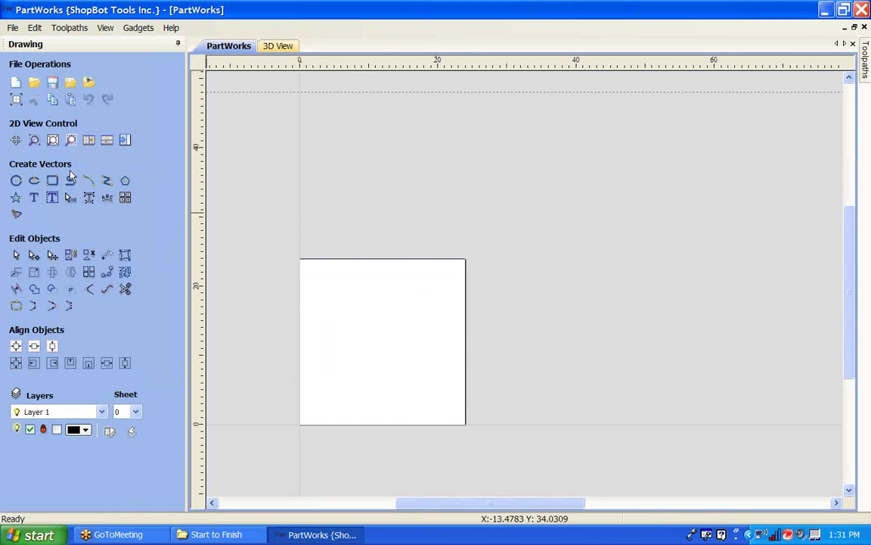
# - Draw a 16.25 x 16.25 inch square at 0.5, 0.5 with 0.625-inch radiused external corners
pyautogui.click(52, 180)
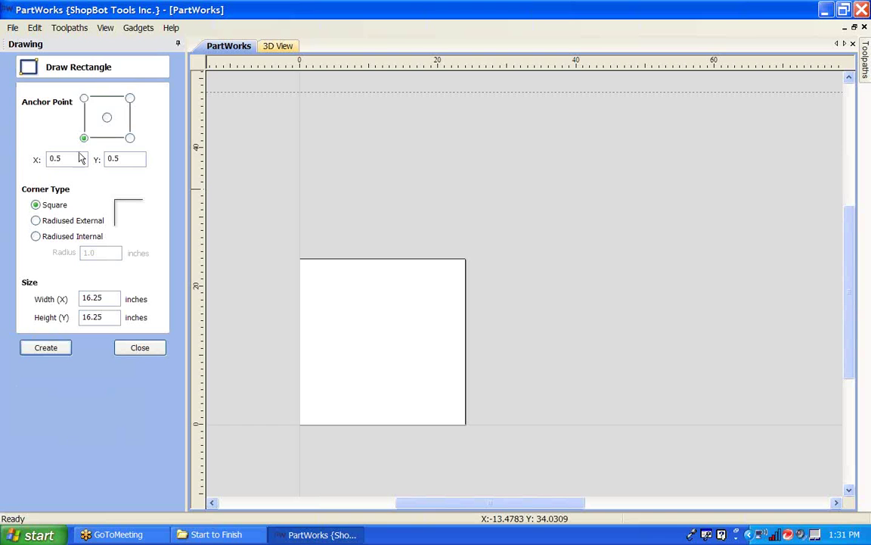
pyautogui.moveTo(103, 298); pyautogui.dragTo(94, 298)
pyautogui.click(35, 220)
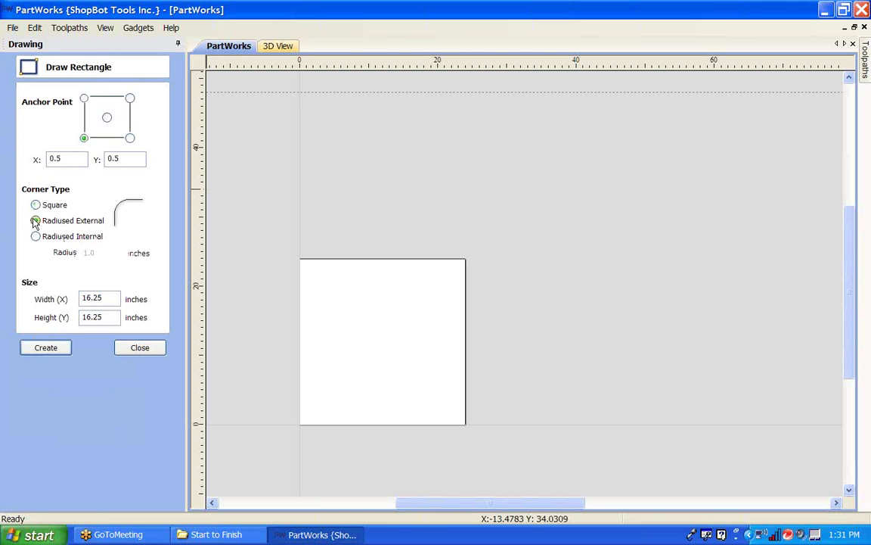
pyautogui.doubleClick(98, 253)
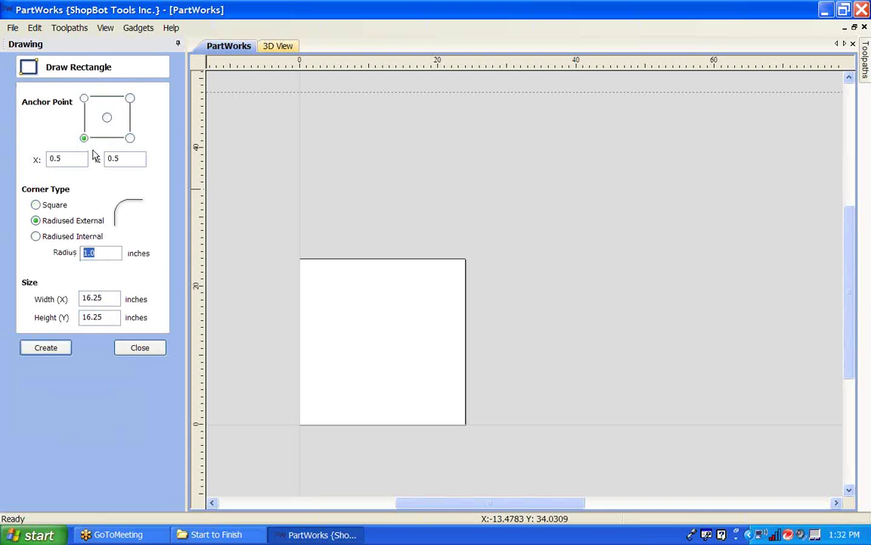
pyautogui.write('.625')
pyautogui.click(35, 350)
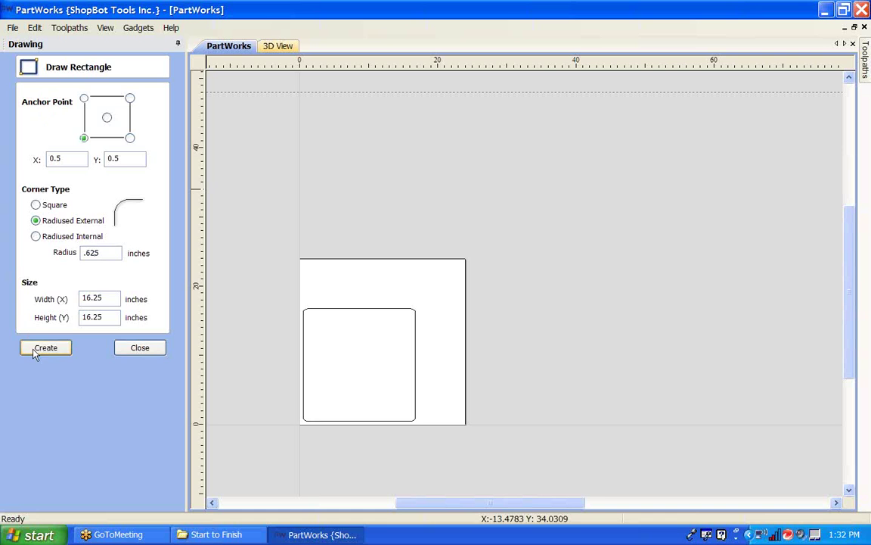
pyautogui.click(121, 348)
# - Centre the view on the rounded square and select it
pyautogui.scroll(2, 291, 320)
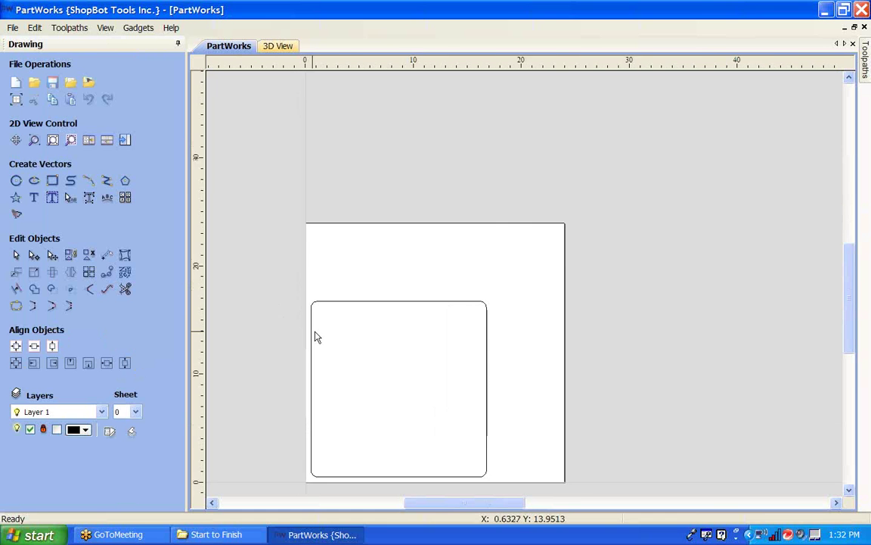
pyautogui.scroll(2, 316, 336)
pyautogui.moveTo(352, 321); pyautogui.dragTo(422, 154, button='middle')
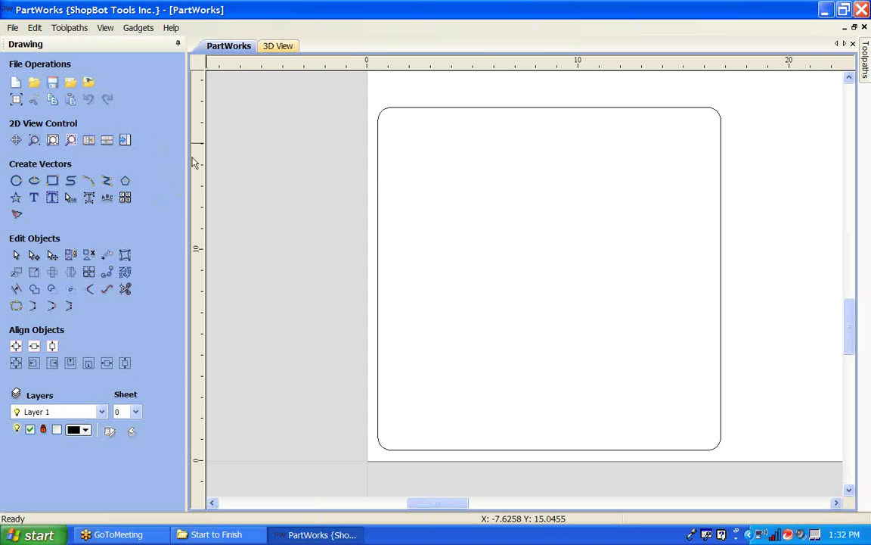
pyautogui.scroll(-1, 334, 187)
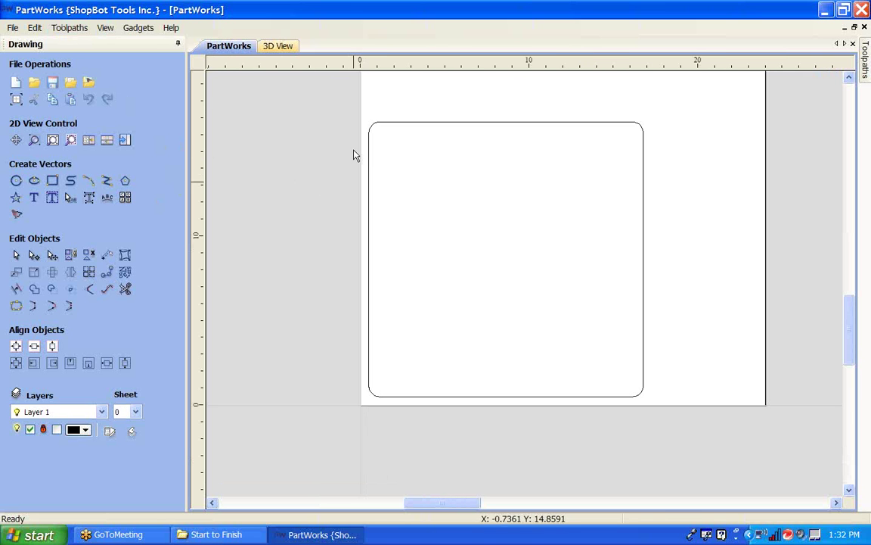
pyautogui.click(370, 167)
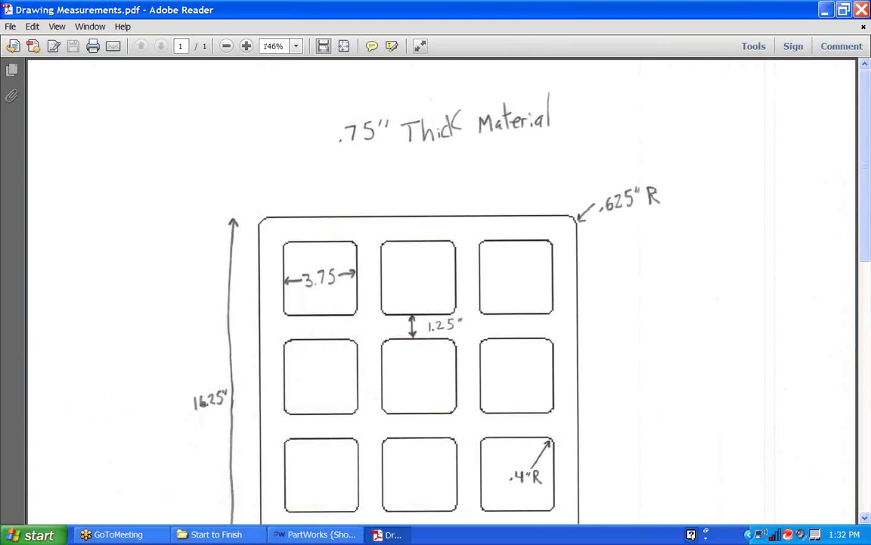
pyautogui.scroll(-2, 363, 335)
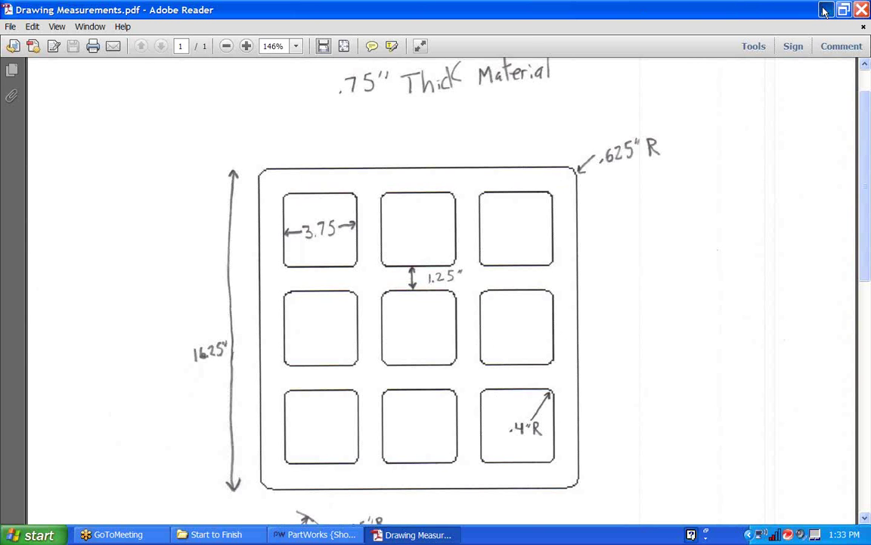
# - Set the Adobe Reader drawing aside and return to the PartWorks panel design
pyautogui.hotkey('alt', 'Tab')
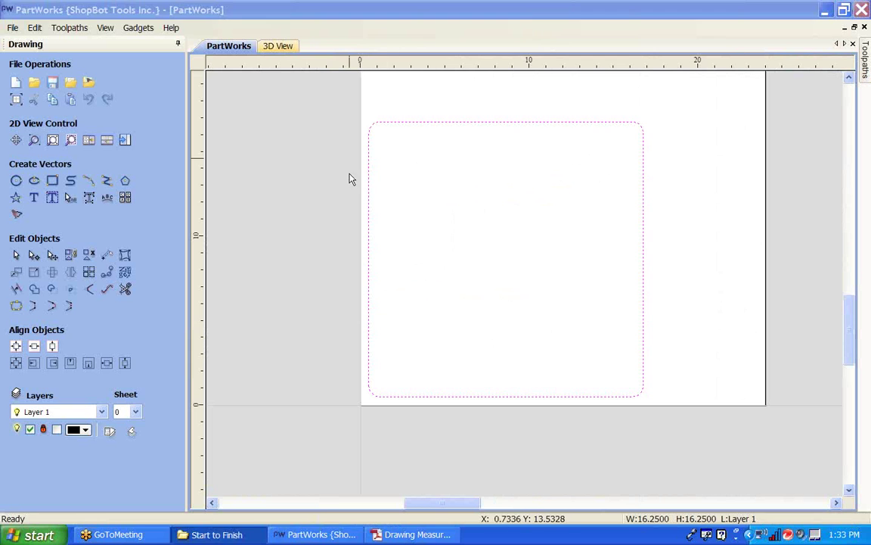
# - Try resizing the panel outline to 3.75, then undo it back to 16.25
pyautogui.click(405, 162)
pyautogui.click(420, 123)
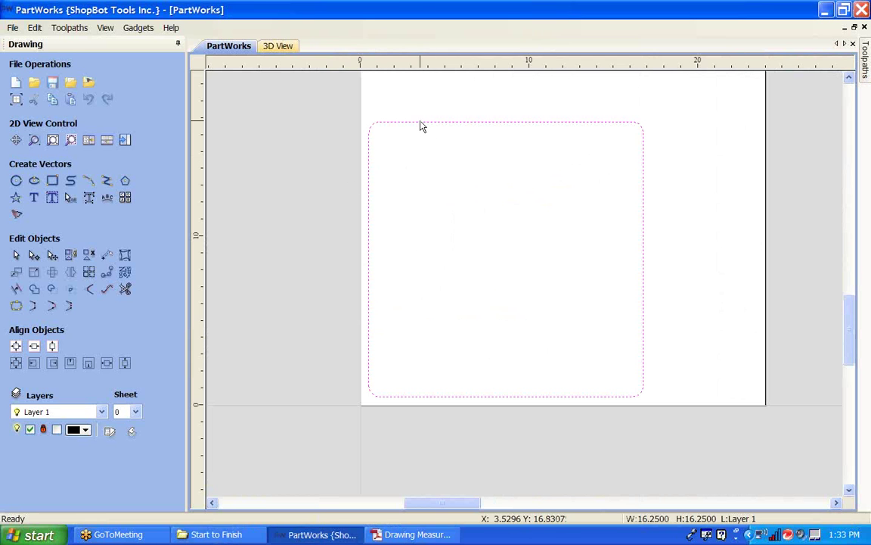
pyautogui.click(52, 180)
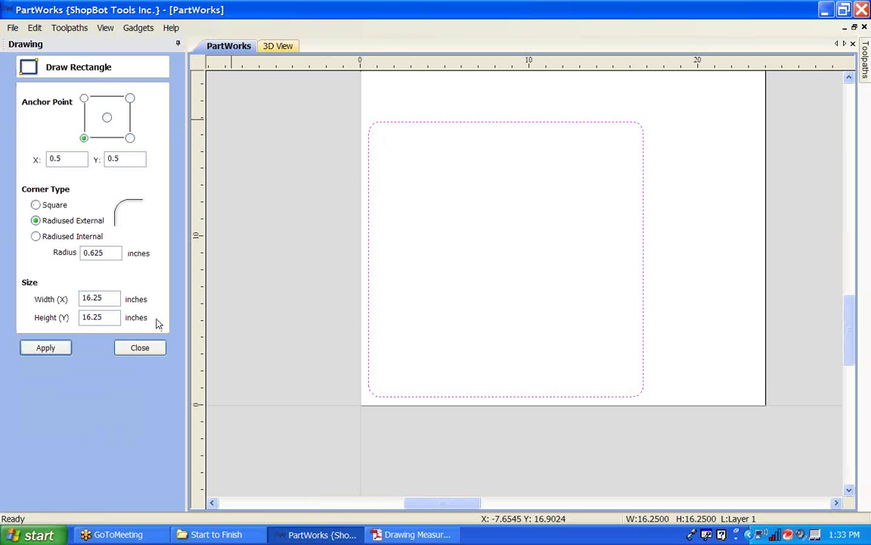
pyautogui.moveTo(113, 300); pyautogui.dragTo(83, 301)
pyautogui.write('3.75')
pyautogui.press('Tab')
pyautogui.write('3')
pyautogui.click(41, 350)
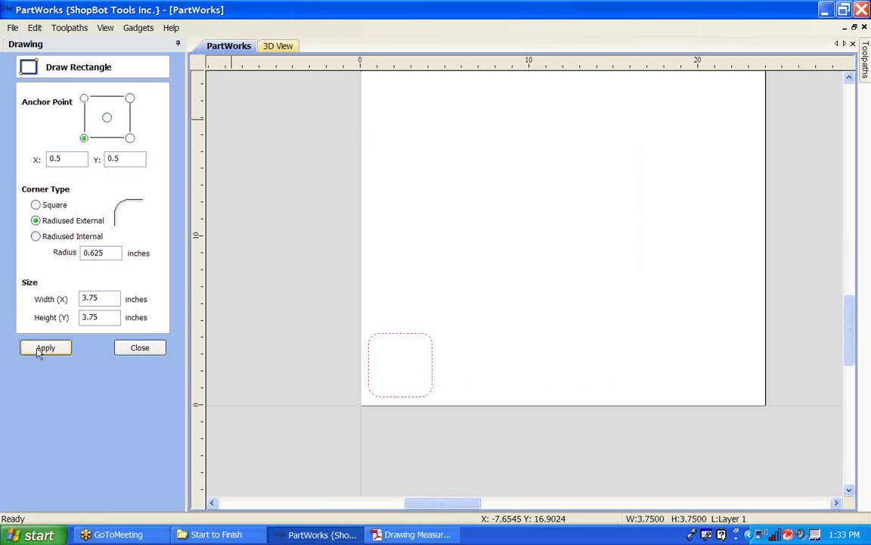
pyautogui.hotkey('ctrl', 'z')
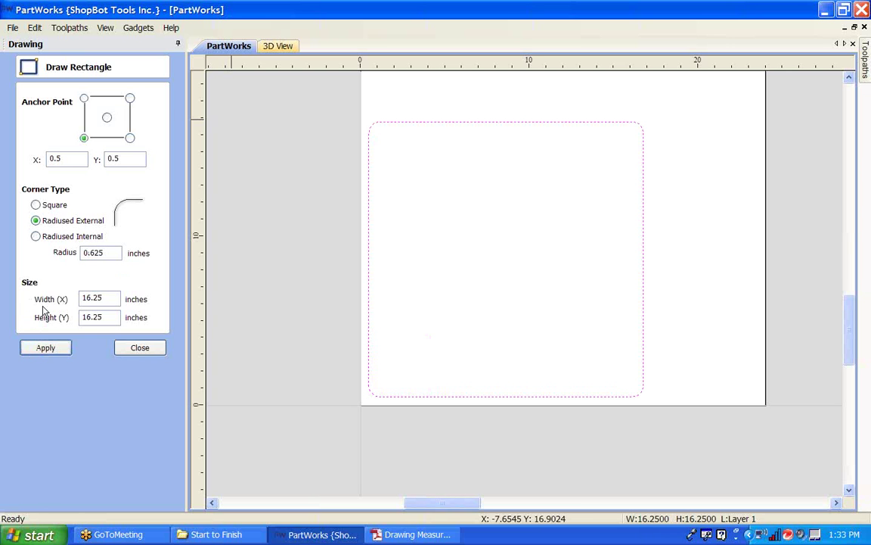
pyautogui.press('Escape')
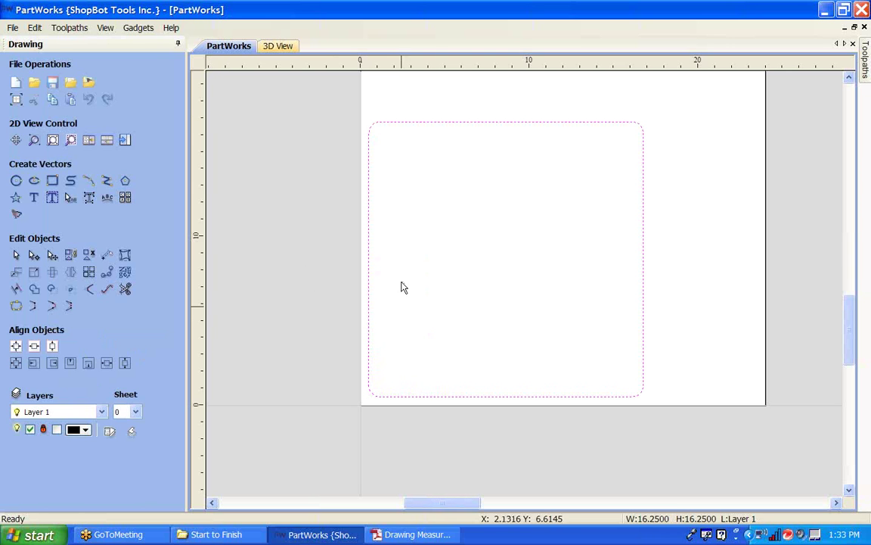
pyautogui.press('Escape')
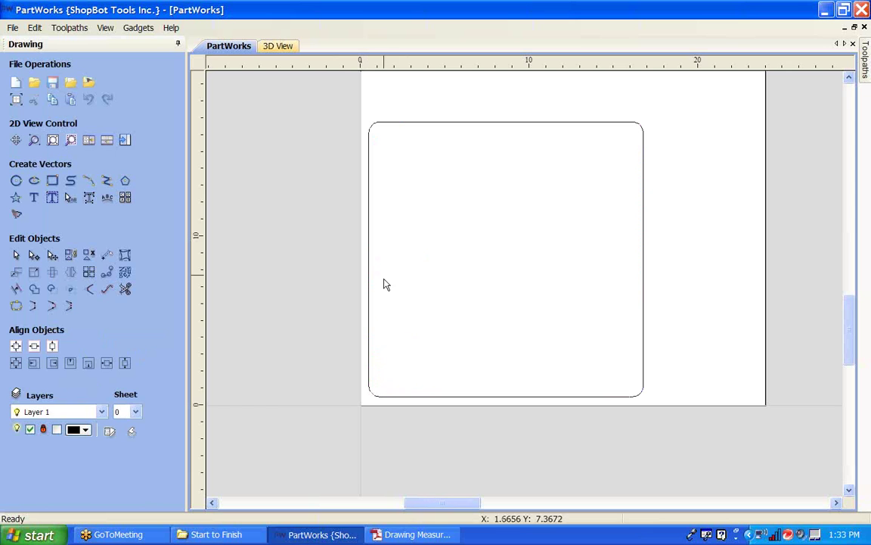
# - Draw a 3.75 x 3.75 rectangle with Radiused External 0.4-inch corners inside the panel
pyautogui.click(53, 180)
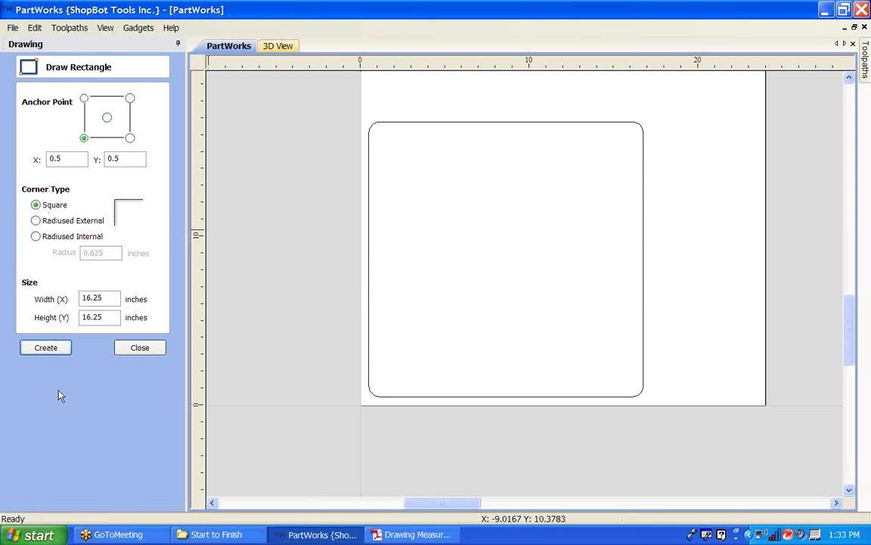
pyautogui.doubleClick(79, 300)
pyautogui.write('3.75')
pyautogui.press('Tab')
pyautogui.write('3.')
pyautogui.click(36, 220)
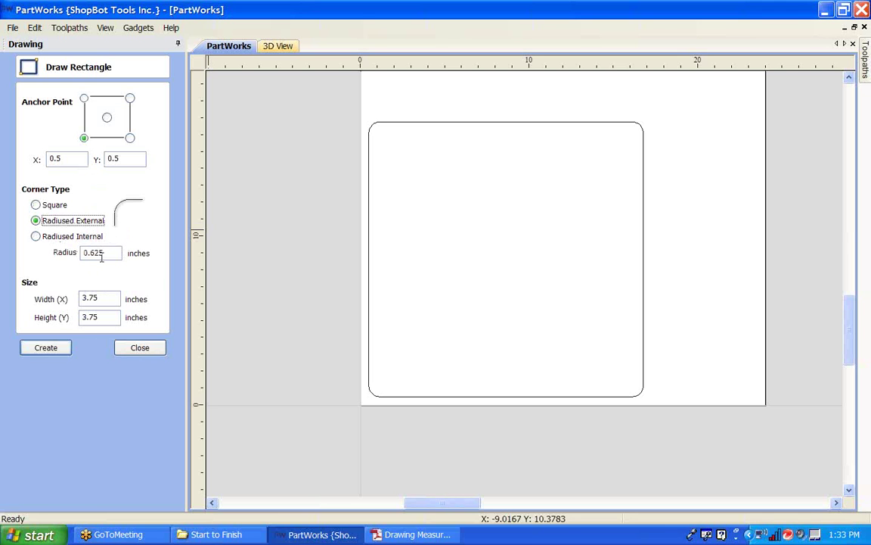
pyautogui.moveTo(93, 252); pyautogui.dragTo(105, 252)
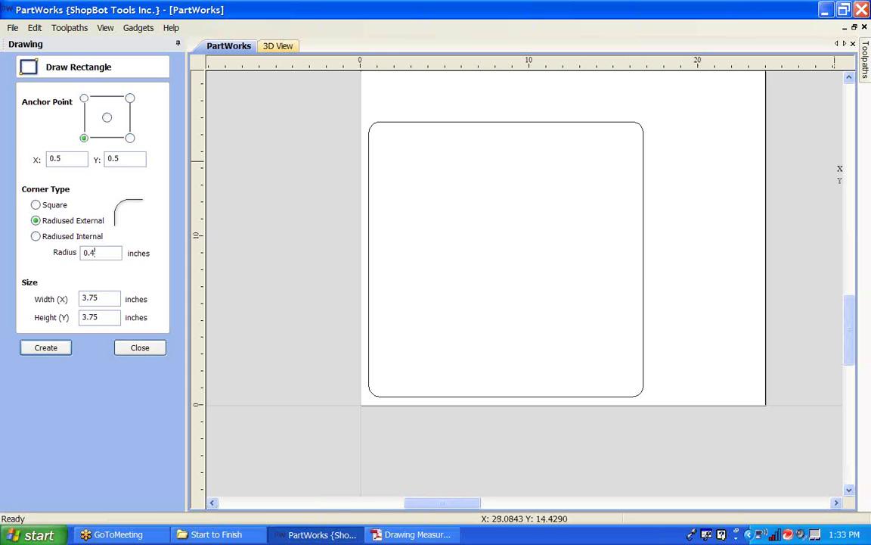
pyautogui.click(35, 350)
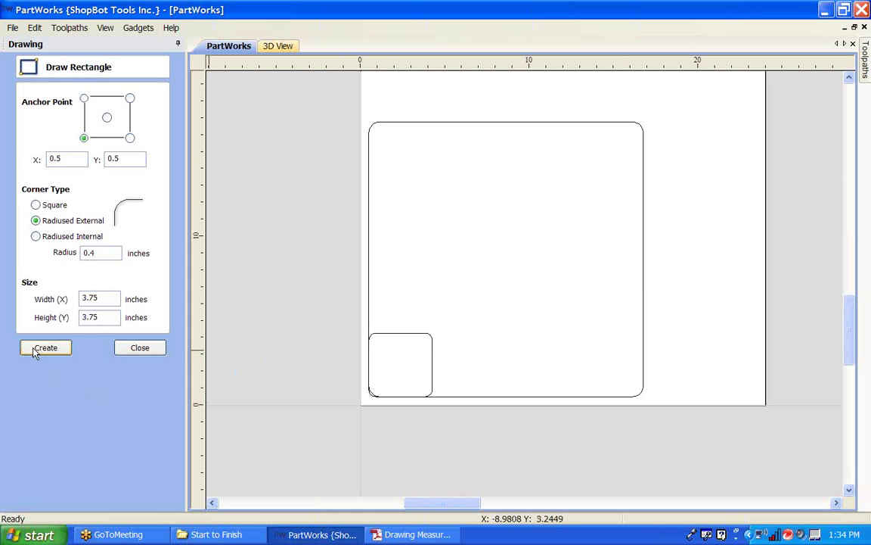
pyautogui.click(137, 347)
pyautogui.click(388, 330)
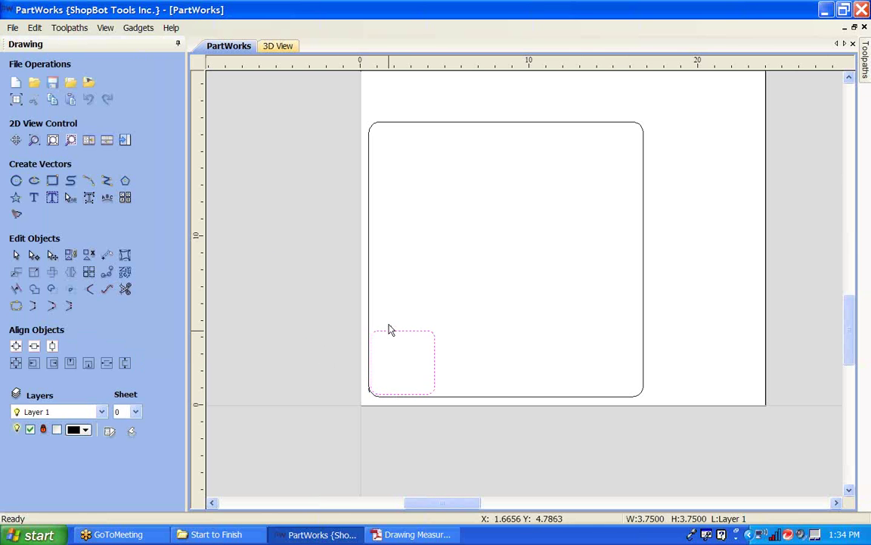
# - Nudge the square into the panel and form a bottom row of three squares
pyautogui.press('Right')
pyautogui.press('Up')
pyautogui.press('Right')
pyautogui.press('Up')
pyautogui.press('Right')
pyautogui.press('Up')
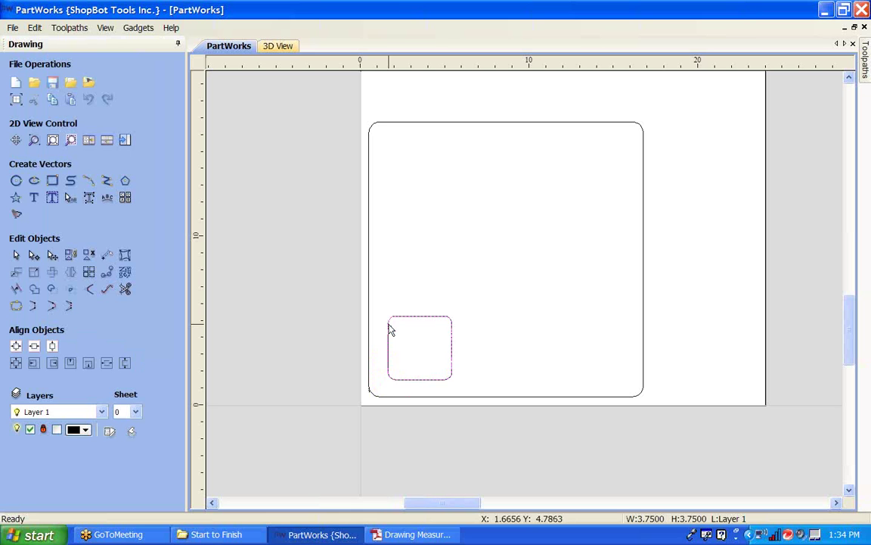
pyautogui.press('Right')
pyautogui.press('Right')
pyautogui.press('Right')
pyautogui.press('Right')
pyautogui.press('Right')
pyautogui.press('Right')
pyautogui.press('Right')
pyautogui.press('Right')
pyautogui.press('Right')
pyautogui.press('Right')
pyautogui.press('Right')
pyautogui.press('Right')
pyautogui.press('Right')
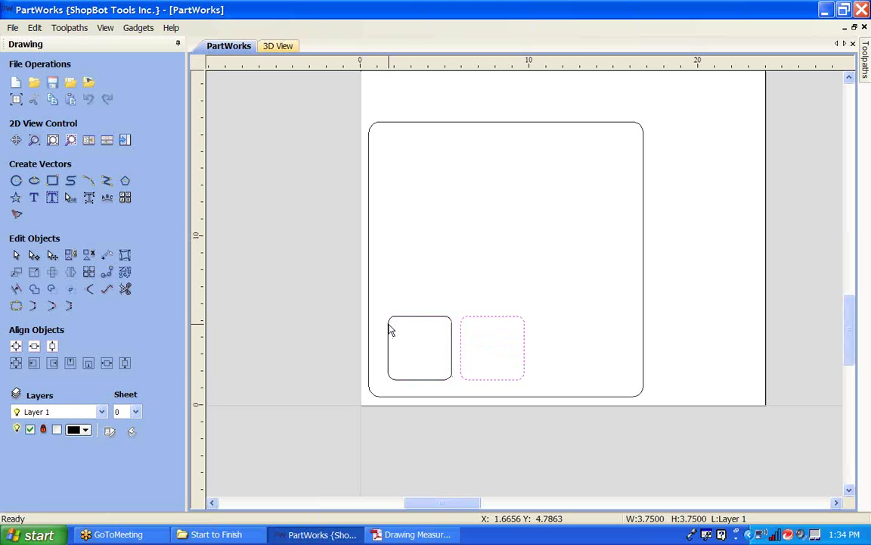
pyautogui.press('Right')
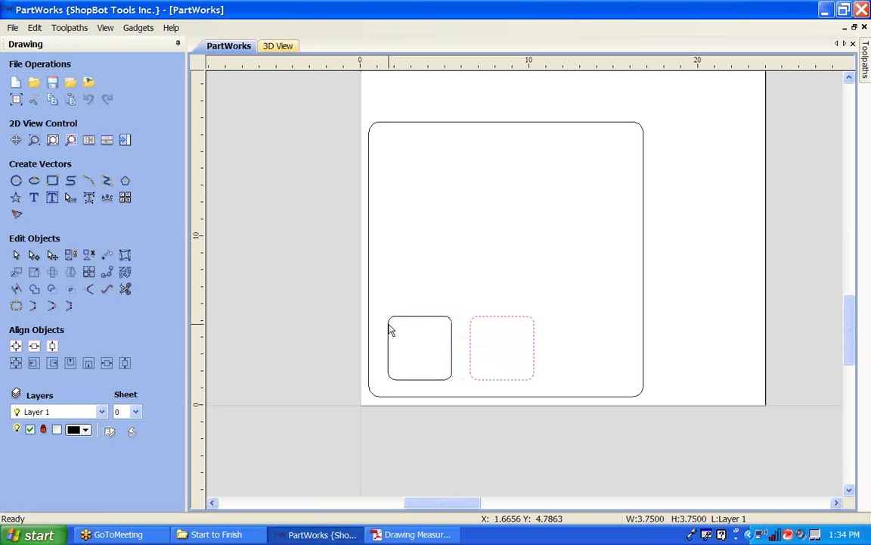
pyautogui.hotkey('ctrl', 'c')
pyautogui.hotkey('ctrl', 'v')
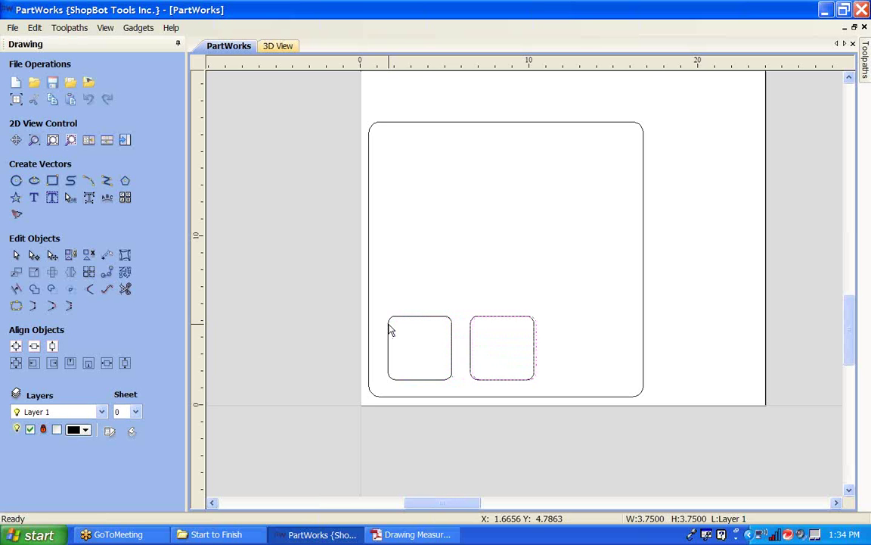
pyautogui.press('Right')
pyautogui.press('Right')
pyautogui.press('Right')
pyautogui.press('Right')
pyautogui.press('Right')
pyautogui.press('Right')
pyautogui.press('Right')
pyautogui.press('Right')
pyautogui.press('Right')
pyautogui.press('Right')
pyautogui.press('Right')
pyautogui.press('Right')
pyautogui.press('Right')
pyautogui.press('Right')
pyautogui.press('Right')
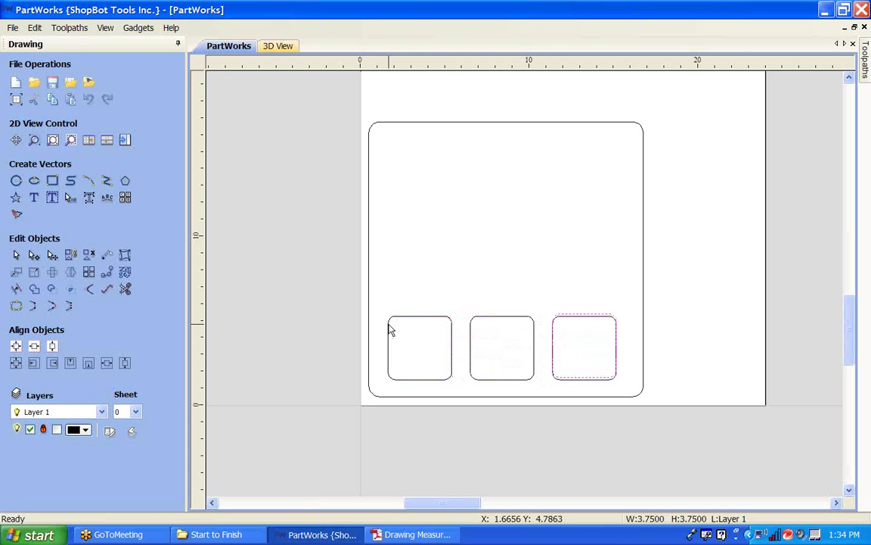
# - Paste a fourth square and place it above the rightmost square
pyautogui.hotkey('ctrl', 'c')
pyautogui.hotkey('ctrl', 'v')
pyautogui.press('Up')
pyautogui.press('Up')
pyautogui.press('Up')
pyautogui.press('Up')
pyautogui.press('Up')
pyautogui.press('Up')
pyautogui.press('Up')
pyautogui.press('Up')
pyautogui.press('Up')
pyautogui.press('Up')
pyautogui.press('Up')
pyautogui.press('Up')
pyautogui.press('Up')
pyautogui.click(545, 245)
pyautogui.scroll(1, 608, 268)
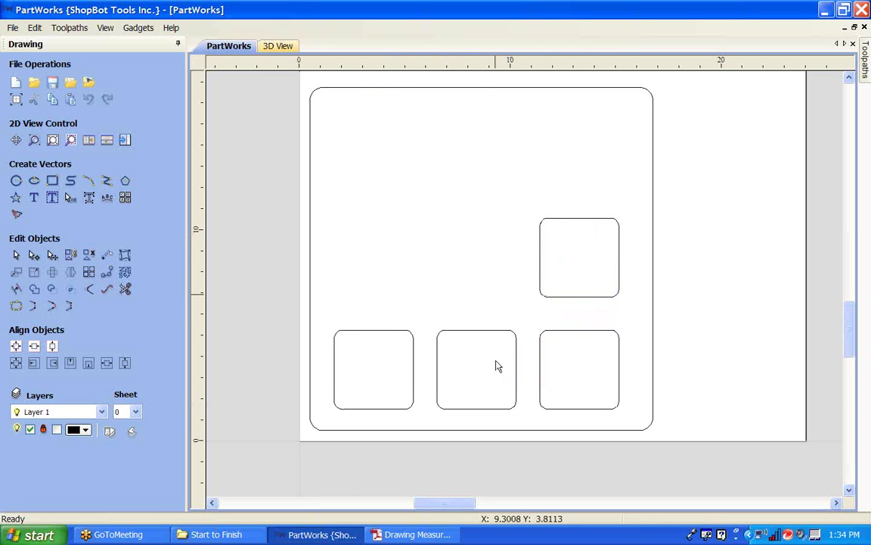
pyautogui.scroll(-1, 450, 292)
pyautogui.scroll(2, 423, 307)
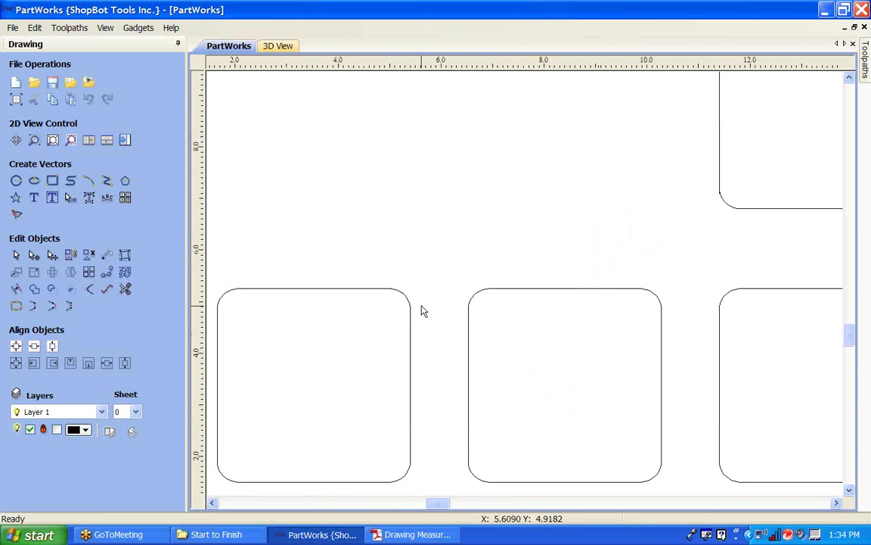
pyautogui.click(107, 254)
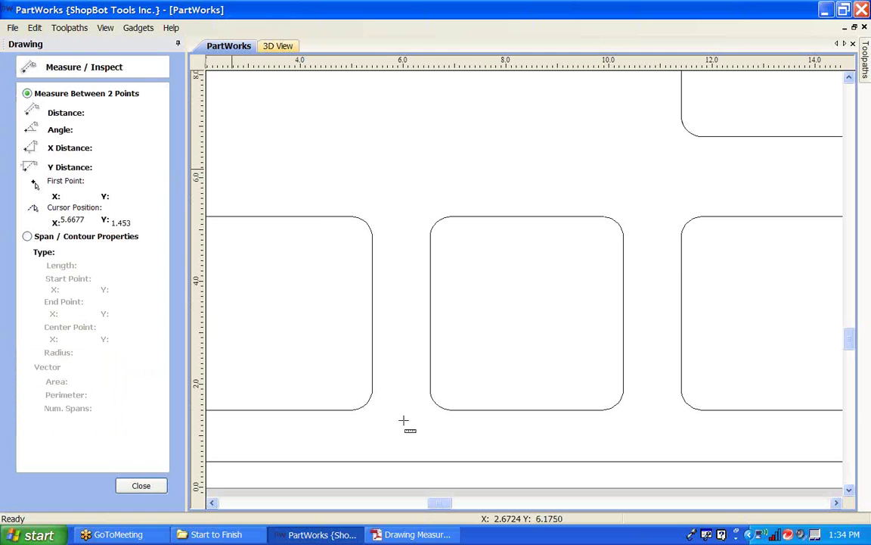
pyautogui.click(374, 390)
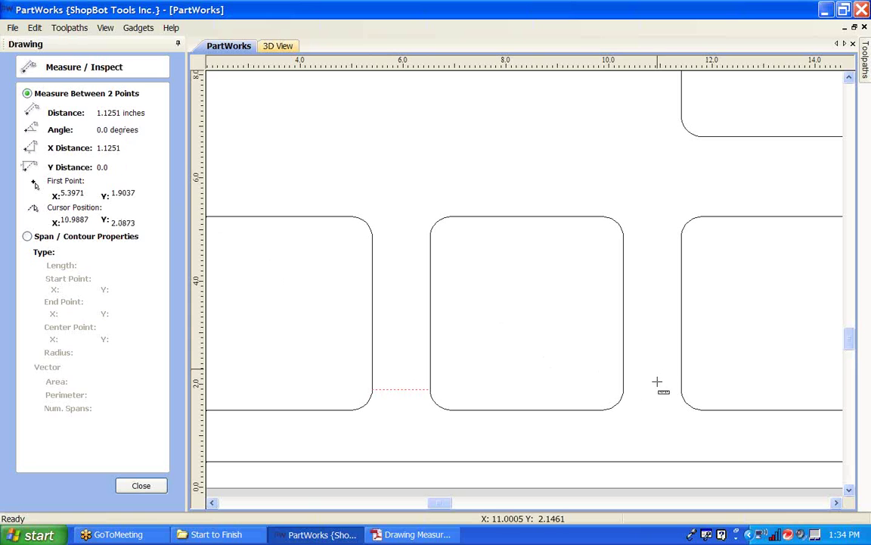
pyautogui.moveTo(625, 389); pyautogui.dragTo(680, 390)
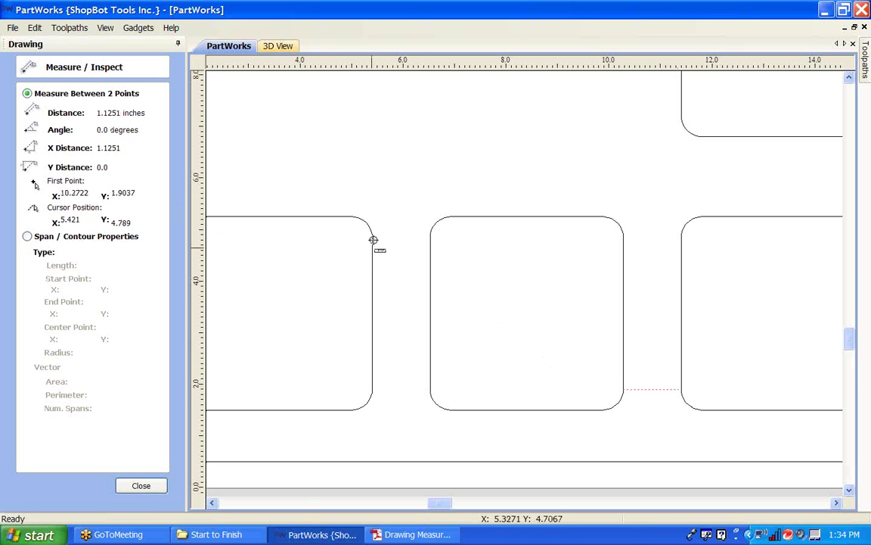
pyautogui.moveTo(701, 218); pyautogui.dragTo(701, 137)
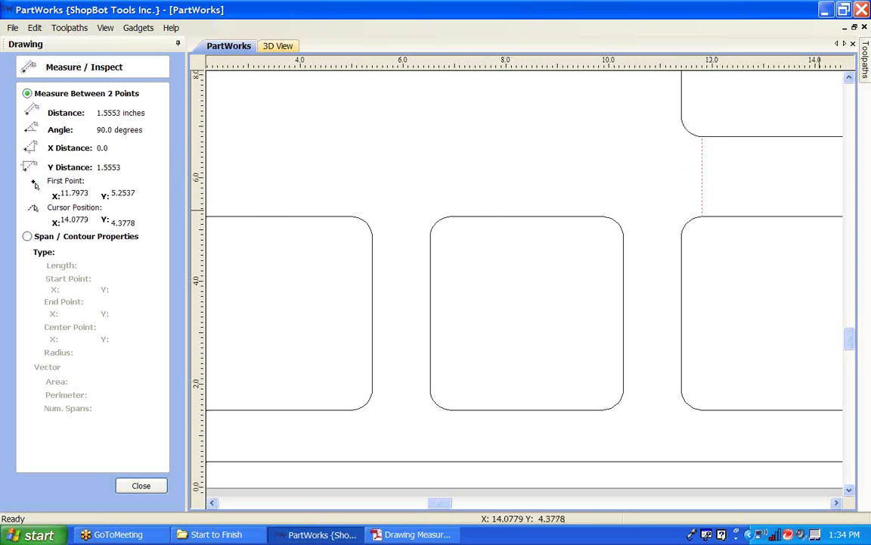
pyautogui.scroll(-5, 239, 292)
pyautogui.click(141, 485)
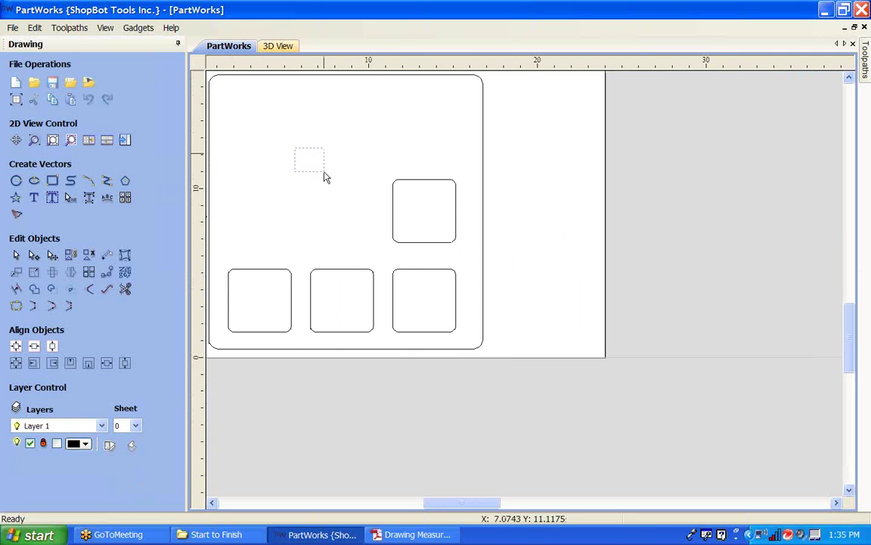
# - Delete the three copied squares, keeping only the lower-left 3.75-inch rounded square
pyautogui.moveTo(324, 173); pyautogui.dragTo(490, 364)
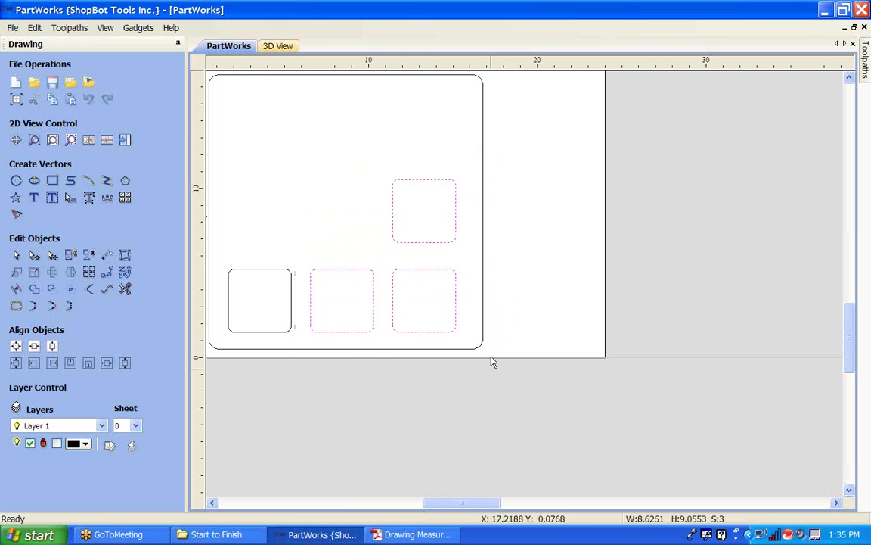
pyautogui.moveTo(287, 132); pyautogui.dragTo(454, 303)
pyautogui.moveTo(501, 364); pyautogui.dragTo(365, 234)
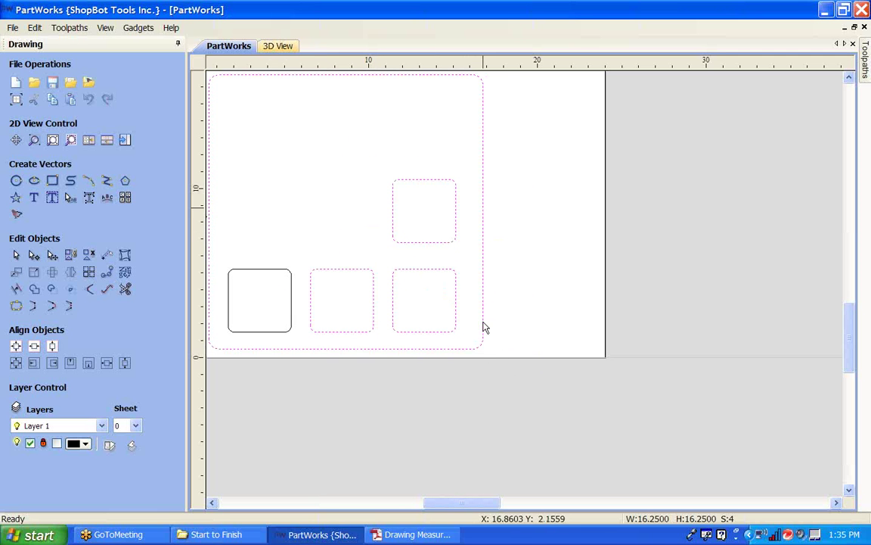
pyautogui.moveTo(509, 375); pyautogui.dragTo(382, 219)
pyautogui.moveTo(463, 318); pyautogui.dragTo(325, 227)
pyautogui.moveTo(293, 160); pyautogui.dragTo(371, 242)
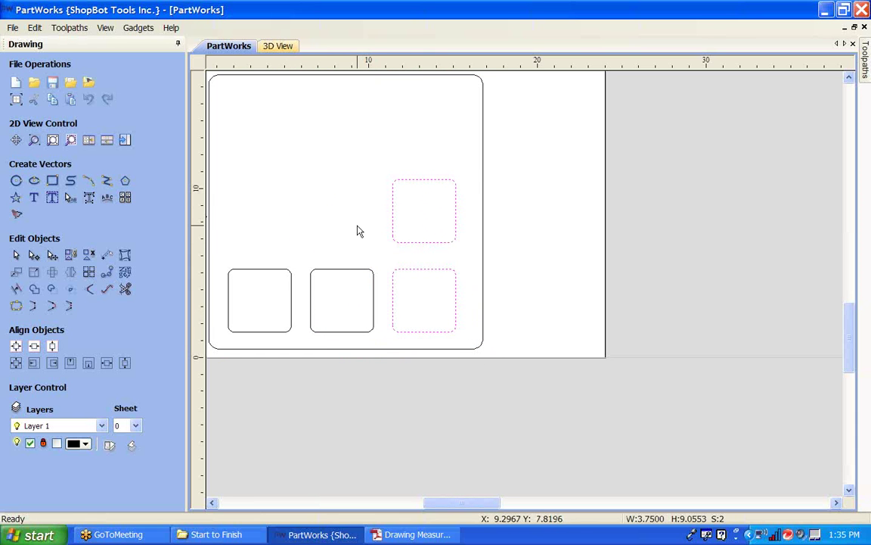
pyautogui.press('Delete')
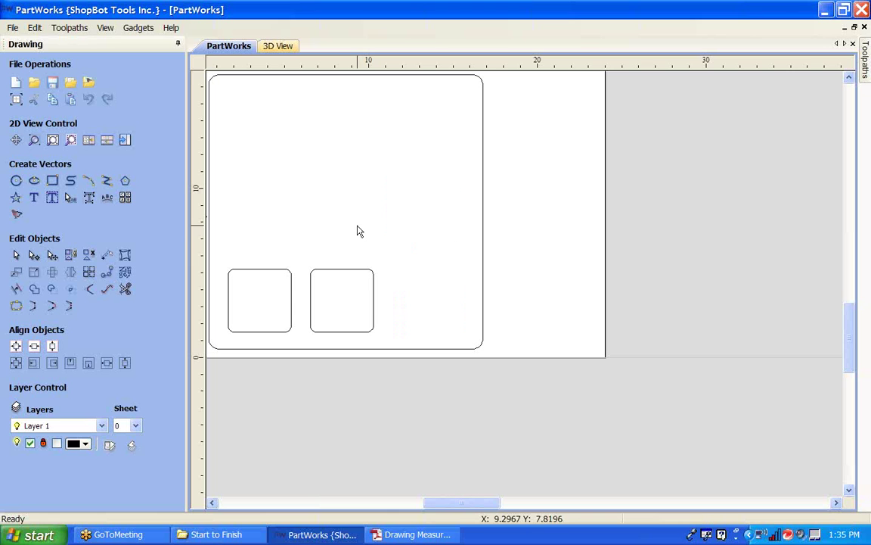
pyautogui.click(338, 271)
pyautogui.press('Delete')
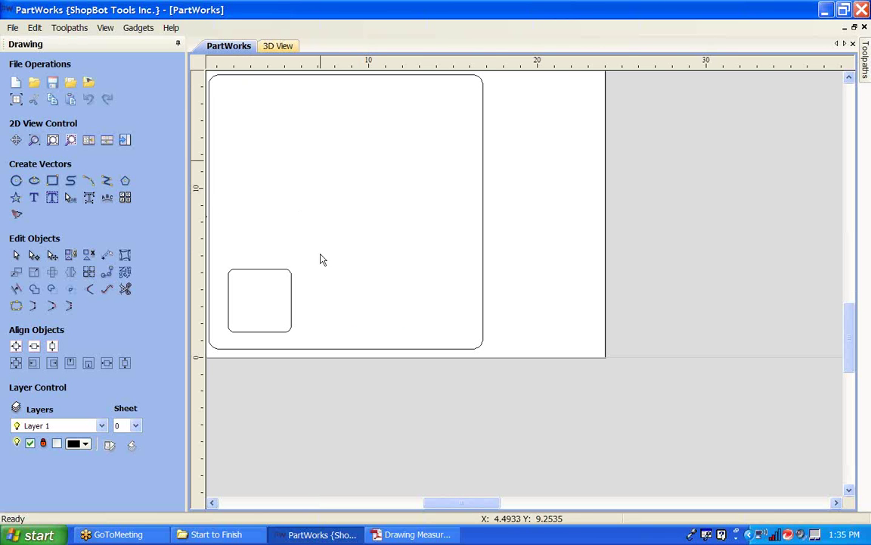
pyautogui.scroll(-1, 345, 243)
pyautogui.scroll(1, 412, 331)
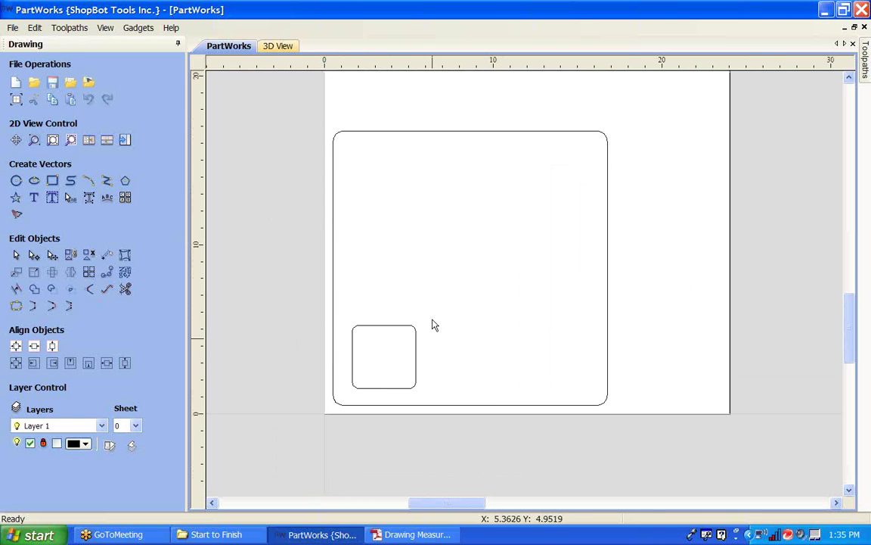
# - Select the square and the panel, then apply Align Left, Align Bottom and Align Centre
pyautogui.click(404, 331)
pyautogui.scroll(-1, 596, 292)
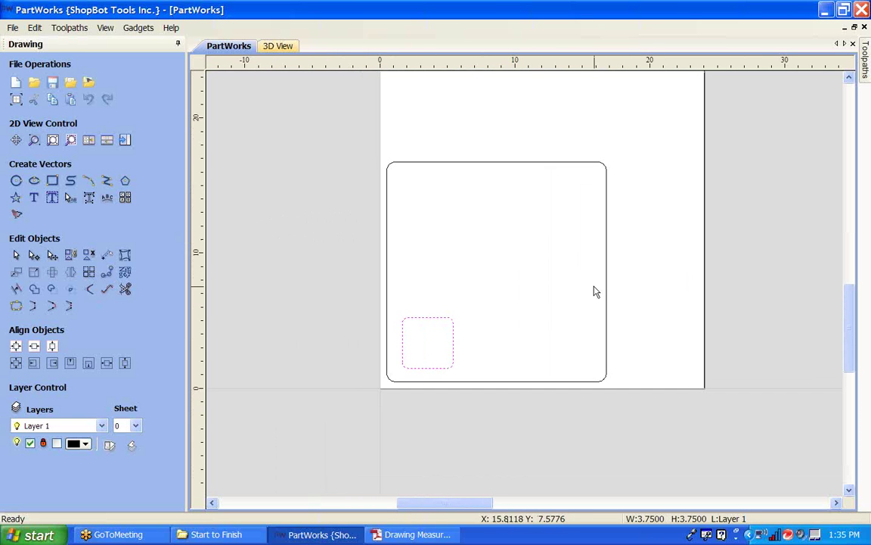
pyautogui.click(438, 325)
pyautogui.click(436, 323)
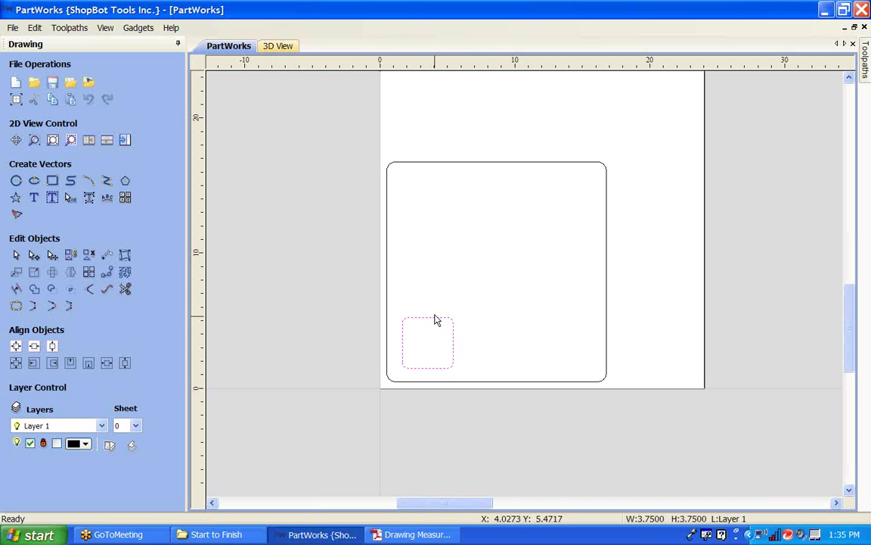
pyautogui.keyDown('shift'); pyautogui.click(388, 304); pyautogui.keyUp('shift')
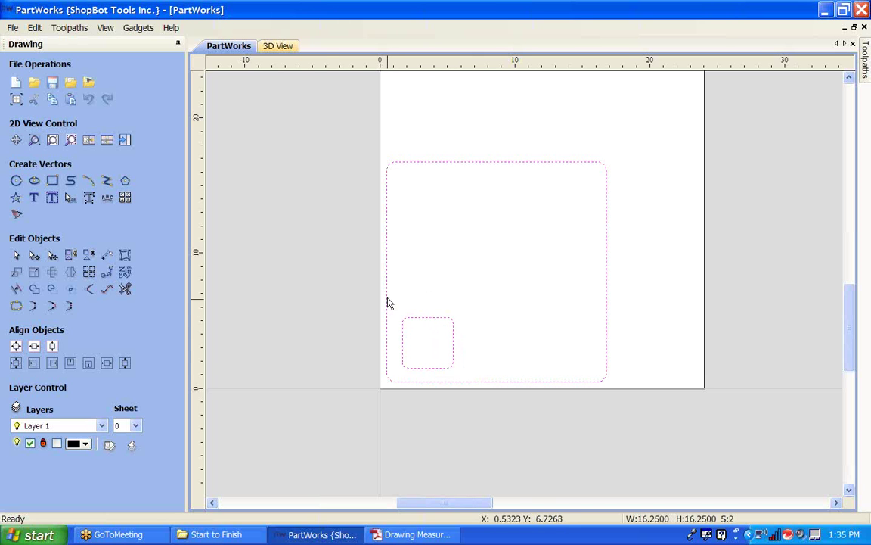
pyautogui.click(34, 363)
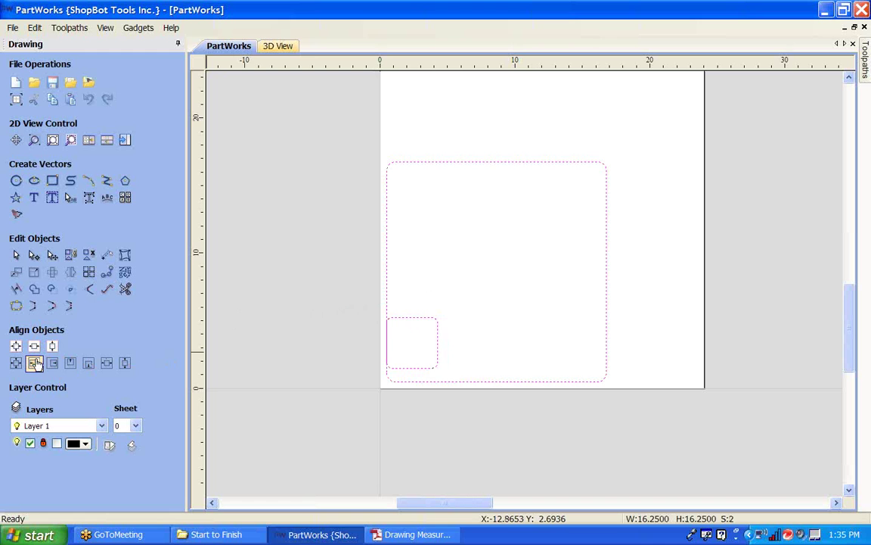
pyautogui.click(88, 364)
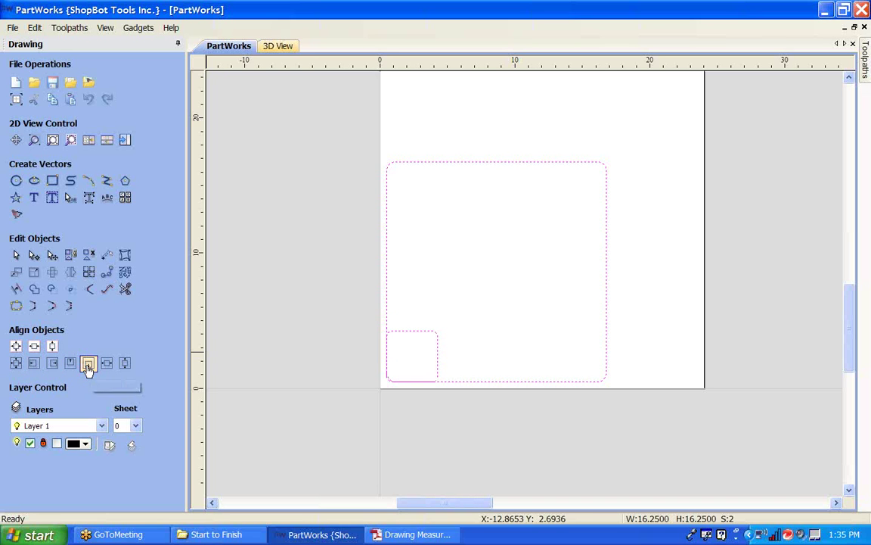
pyautogui.click(19, 364)
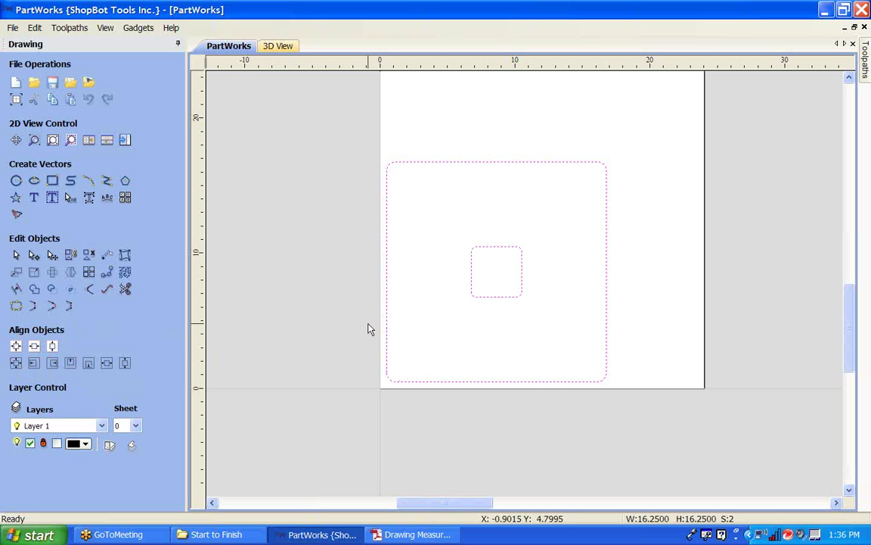
# - Check the square's position by adding and removing a vertical guide at 6.0
pyautogui.click(309, 317)
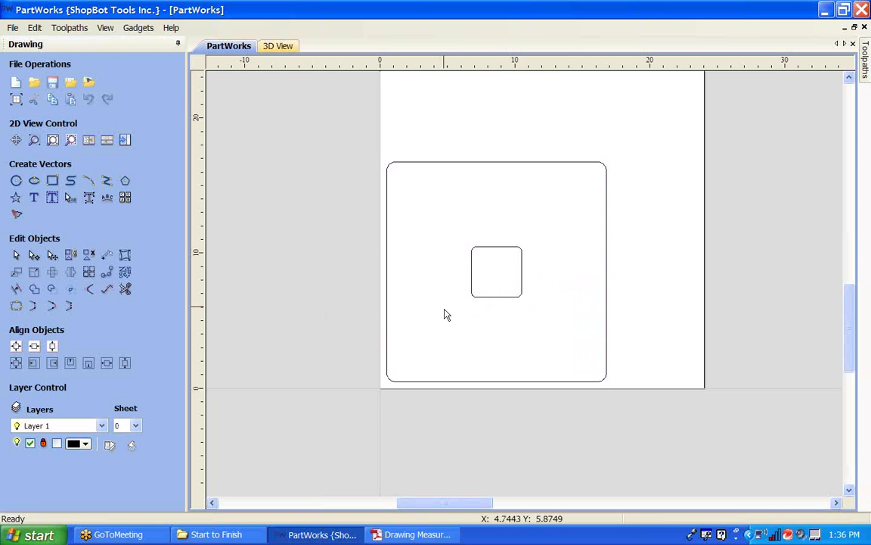
pyautogui.click(484, 297)
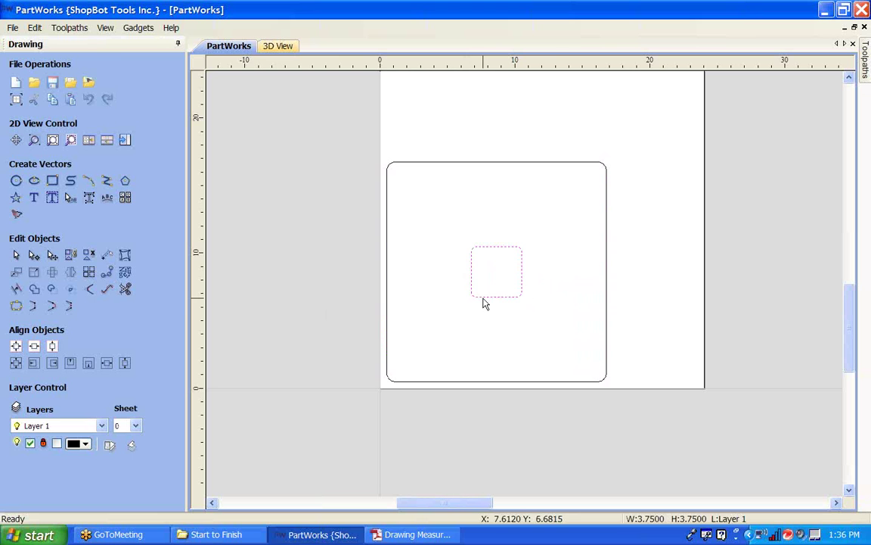
pyautogui.click(427, 296)
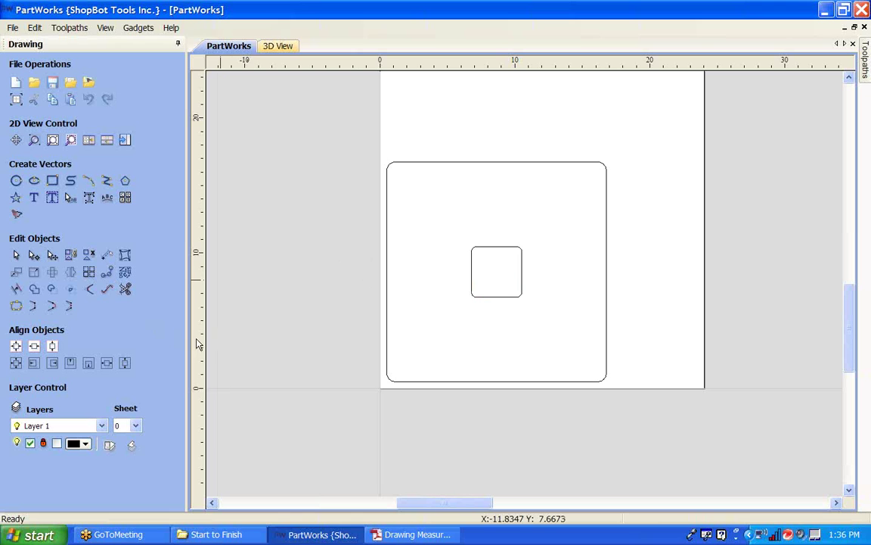
pyautogui.moveTo(198, 310); pyautogui.dragTo(466, 335)
pyautogui.moveTo(457, 333); pyautogui.dragTo(500, 302)
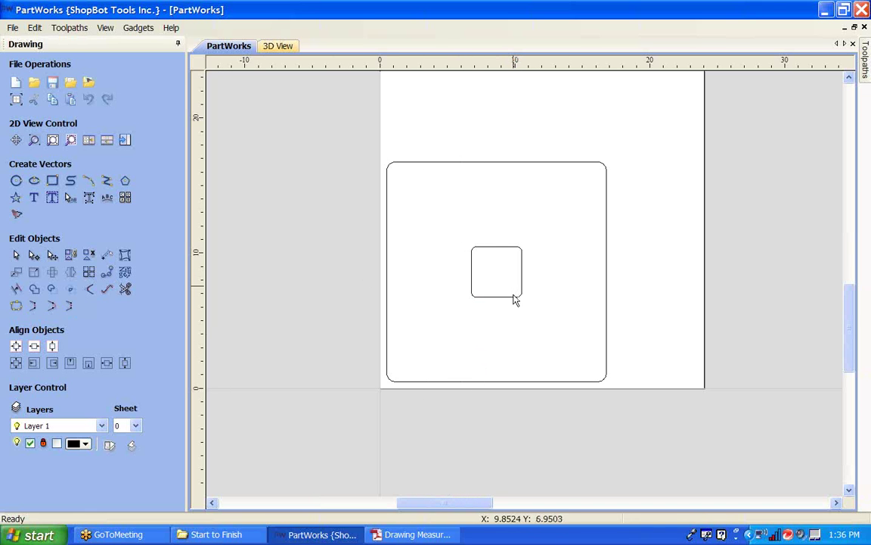
pyautogui.click(510, 296)
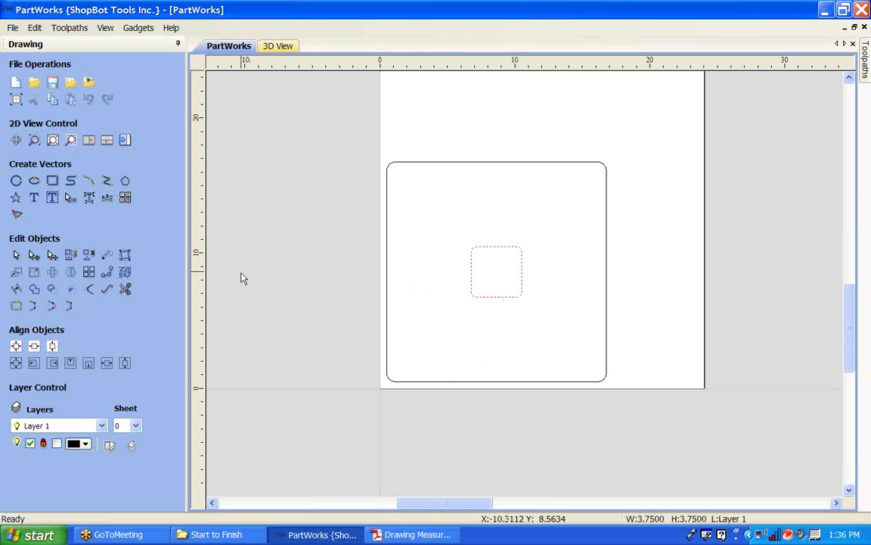
# - Zoom out to the whole sheet and bring up Drawing Measurements.pdf for the grid spacing
pyautogui.click(506, 298)
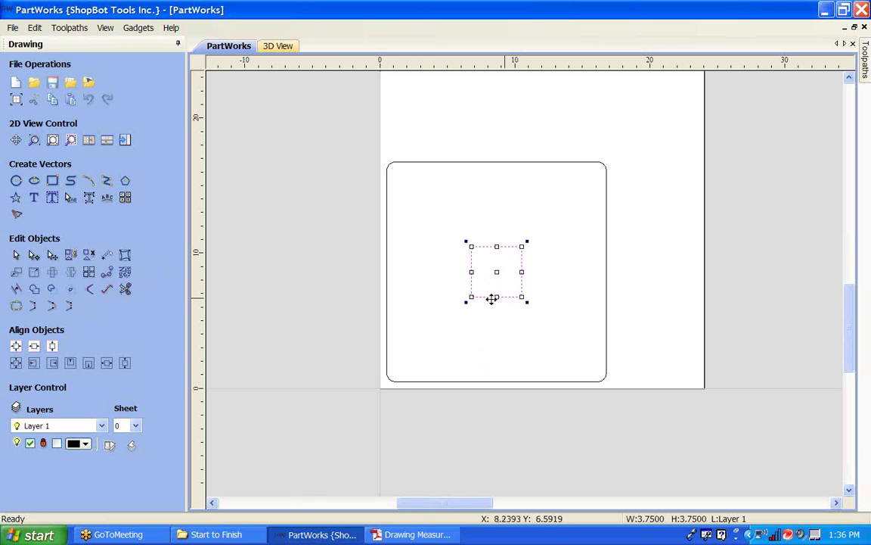
pyautogui.click(482, 317)
pyautogui.click(490, 299)
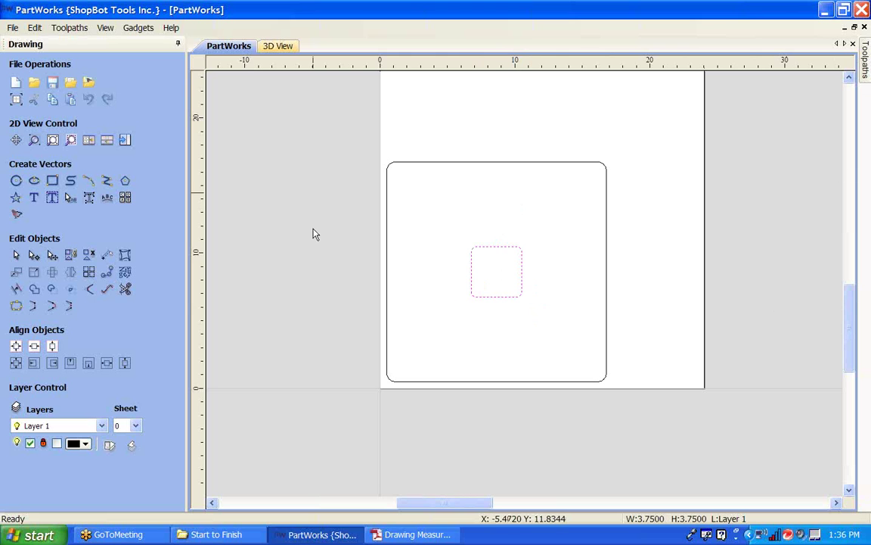
pyautogui.click(459, 279)
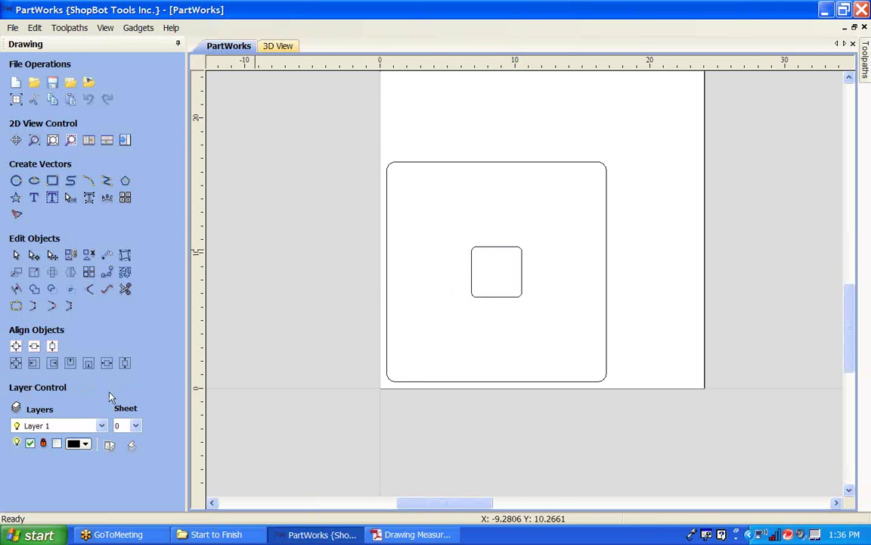
pyautogui.scroll(-2, 114, 356)
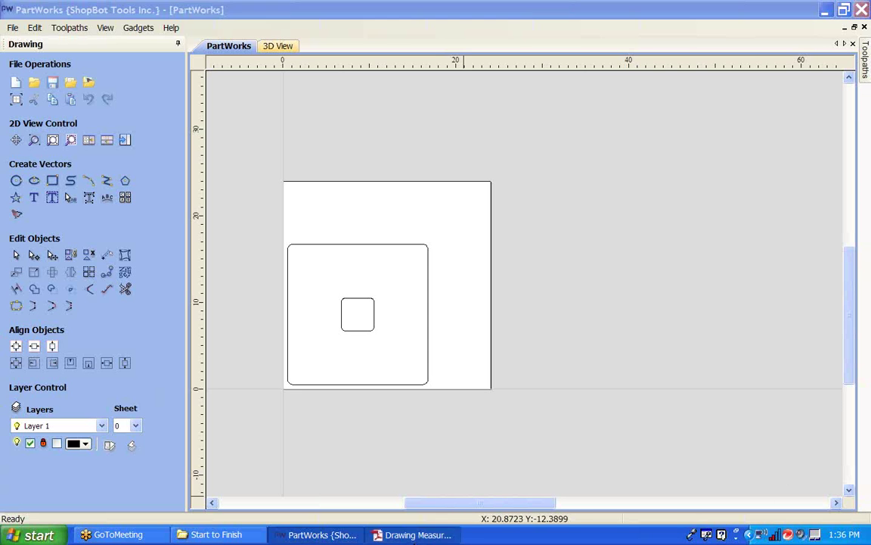
pyautogui.click(412, 534)
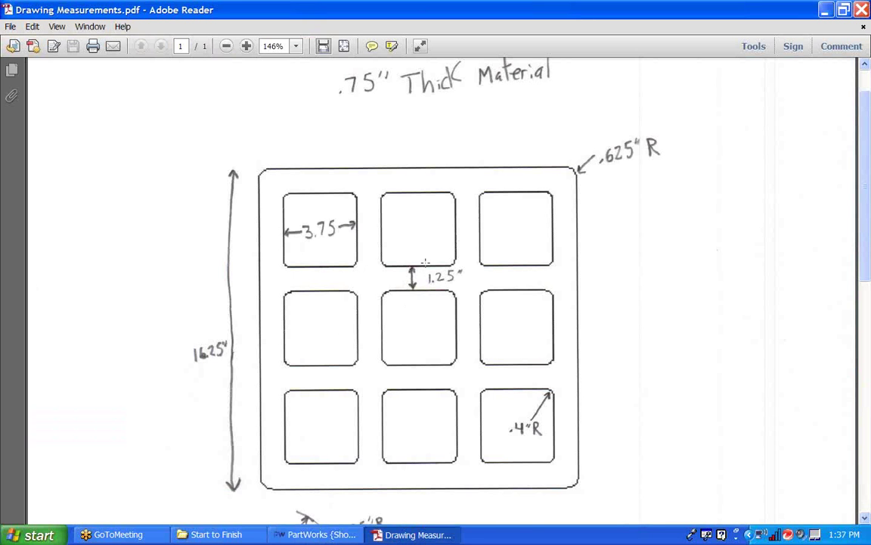
# - Back in PartWorks, drag the small rounded square off the sheet to the right
pyautogui.hotkey('alt', 'Tab')
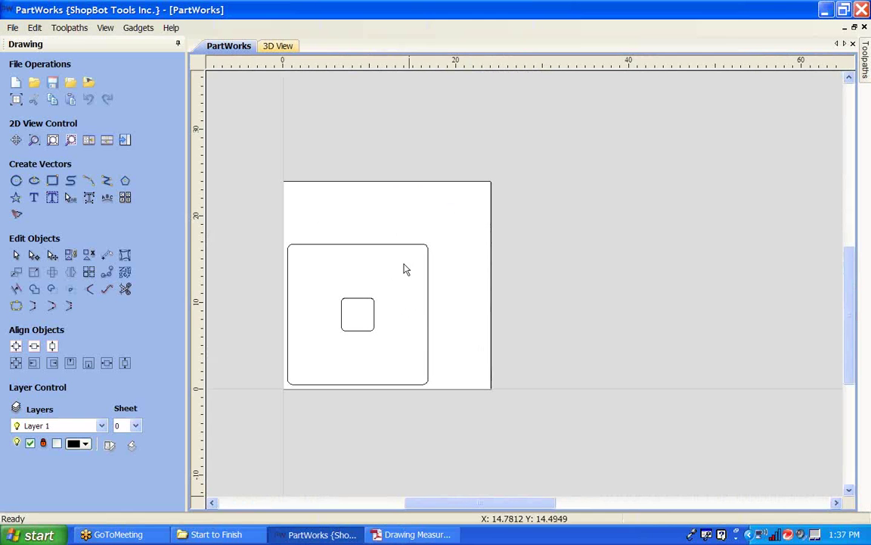
pyautogui.click(373, 316)
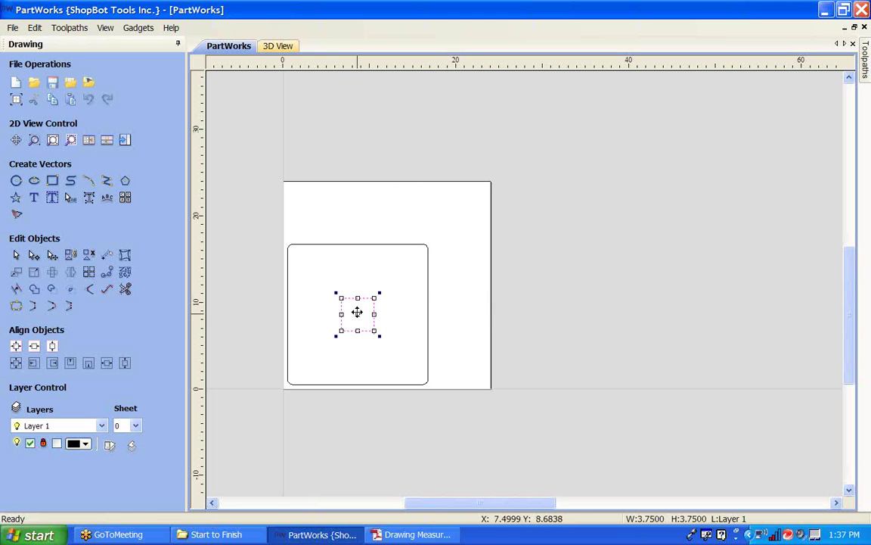
pyautogui.click(361, 314)
pyautogui.click(373, 313)
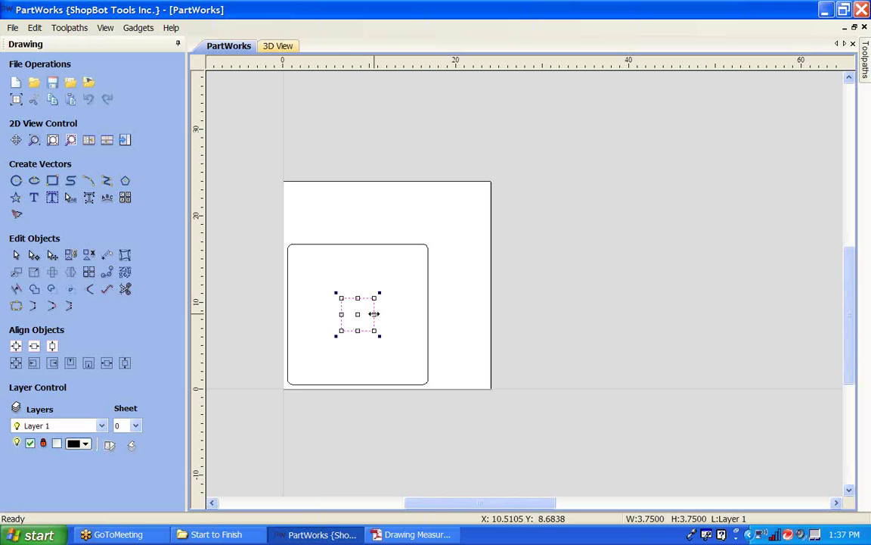
pyautogui.moveTo(358, 310); pyautogui.dragTo(531, 353)
pyautogui.click(436, 218)
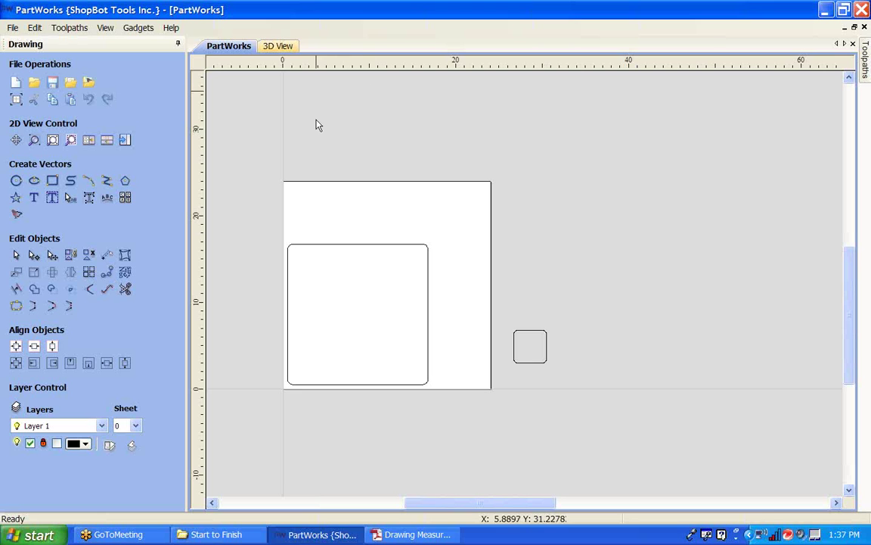
# - Choose the small square in Array Copy and set 3 rows by 3 columns
pyautogui.click(89, 272)
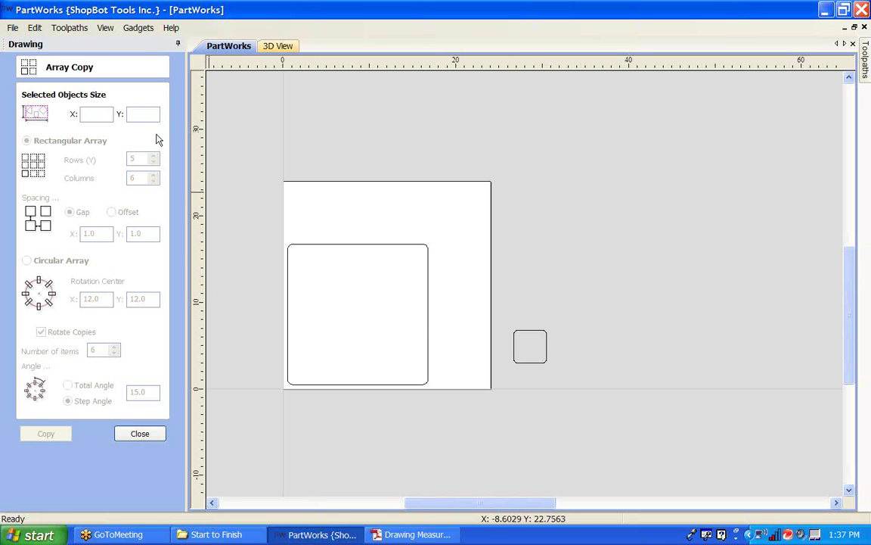
pyautogui.click(536, 335)
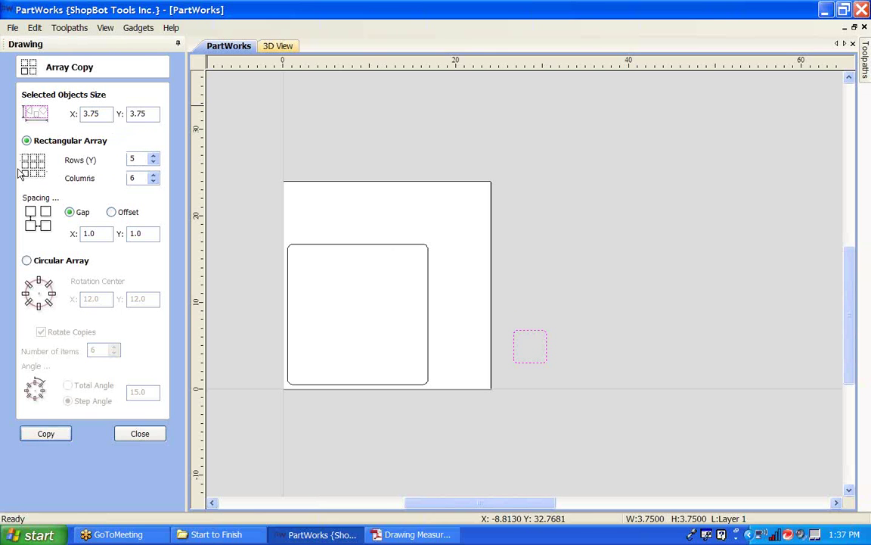
pyautogui.doubleClick(133, 157)
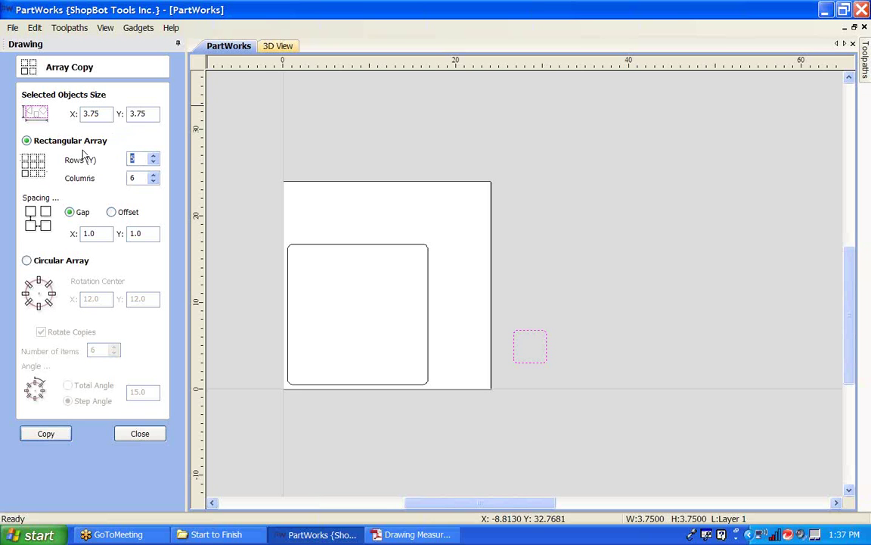
pyautogui.write('3')
pyautogui.press('Tab')
pyautogui.write('3')
# - Set Gap X and Gap Y to 1.25, verify against the PDF, and copy the array
pyautogui.click(112, 212)
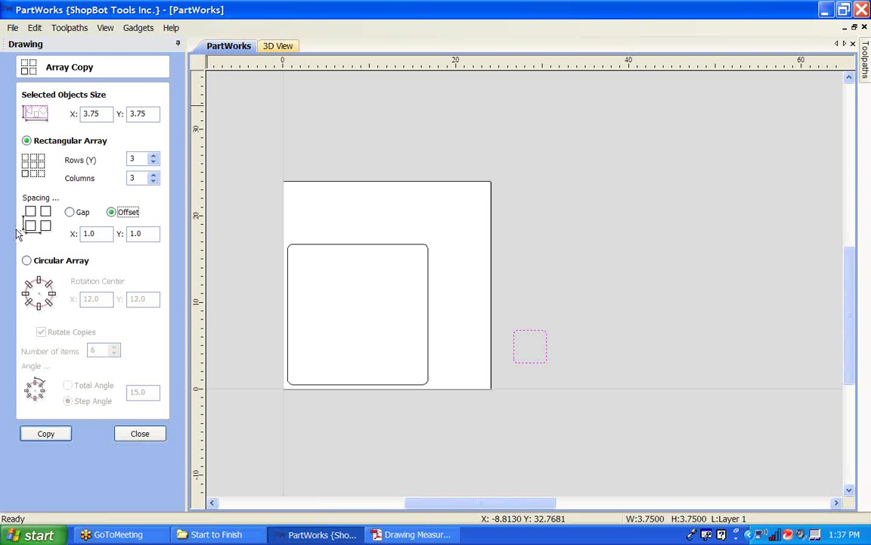
pyautogui.click(70, 212)
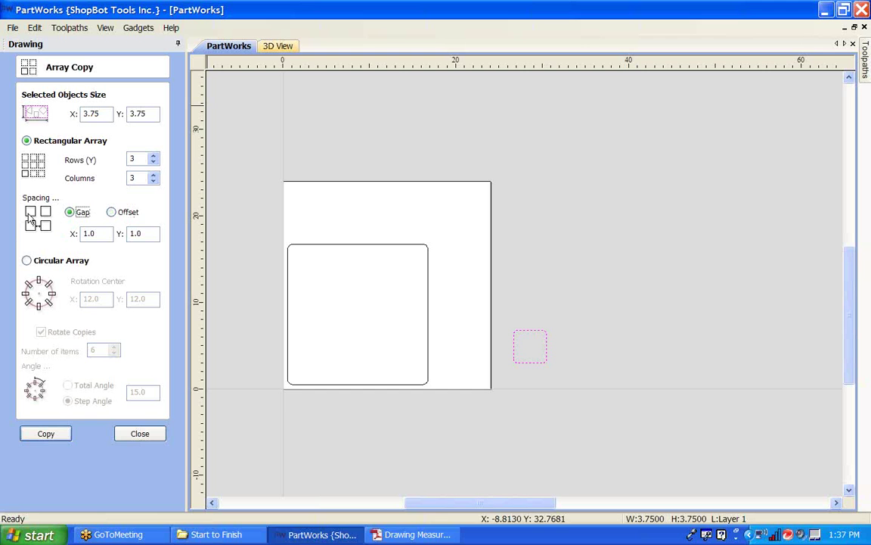
pyautogui.doubleClick(100, 233)
pyautogui.click(142, 235)
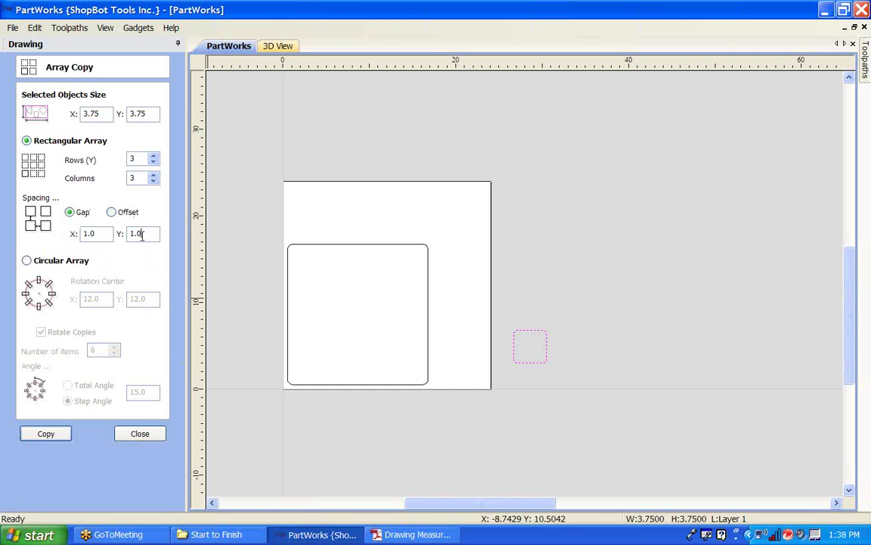
pyautogui.doubleClick(138, 233)
pyautogui.doubleClick(87, 233)
pyautogui.write('1')
pyautogui.press('Tab')
pyautogui.write('1')
pyautogui.click(412, 534)
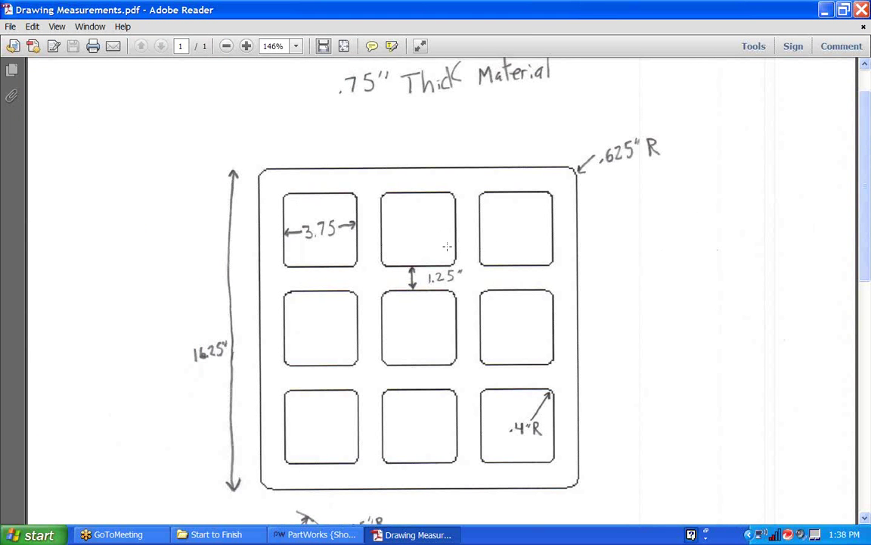
pyautogui.click(829, 13)
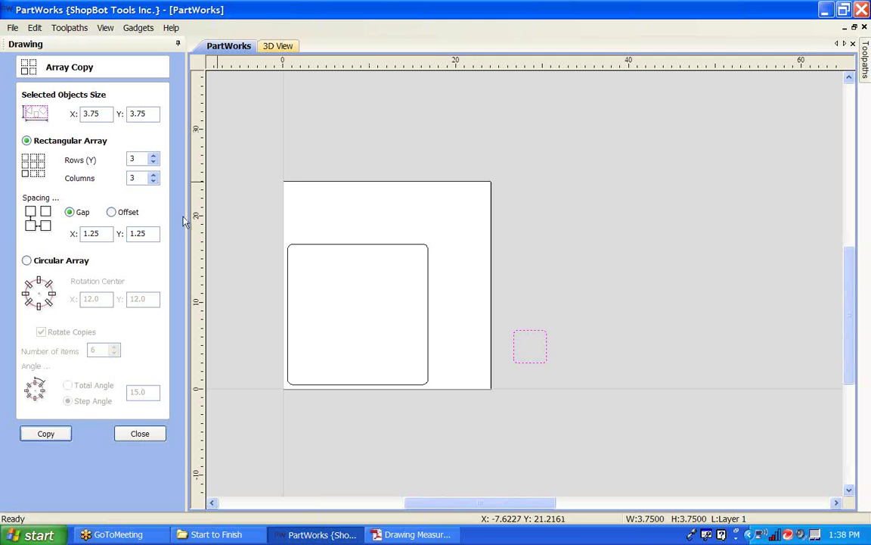
pyautogui.click(46, 437)
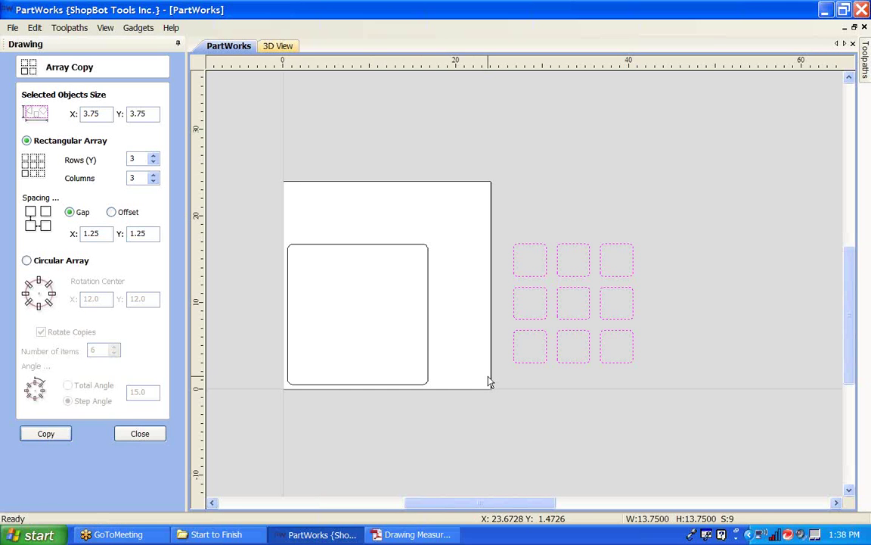
pyautogui.click(139, 435)
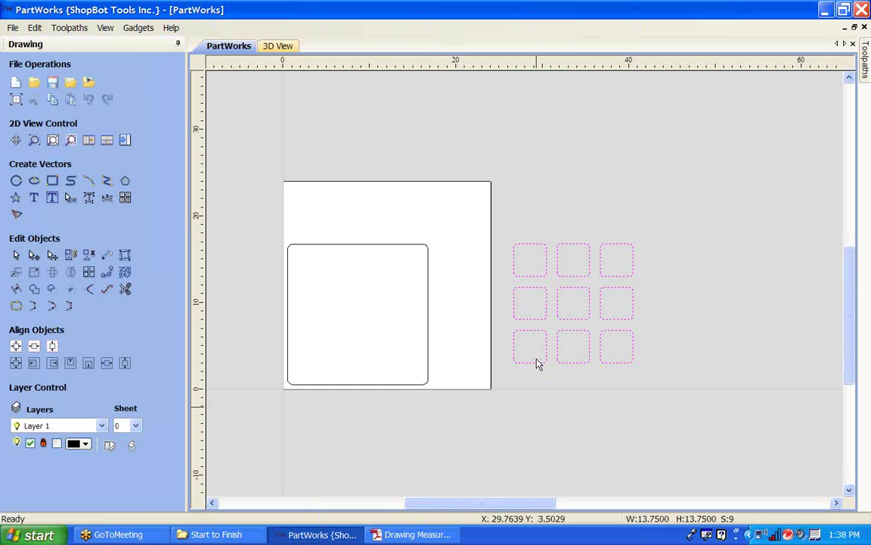
pyautogui.keyDown('shift'); pyautogui.click(428, 357); pyautogui.keyUp('shift')
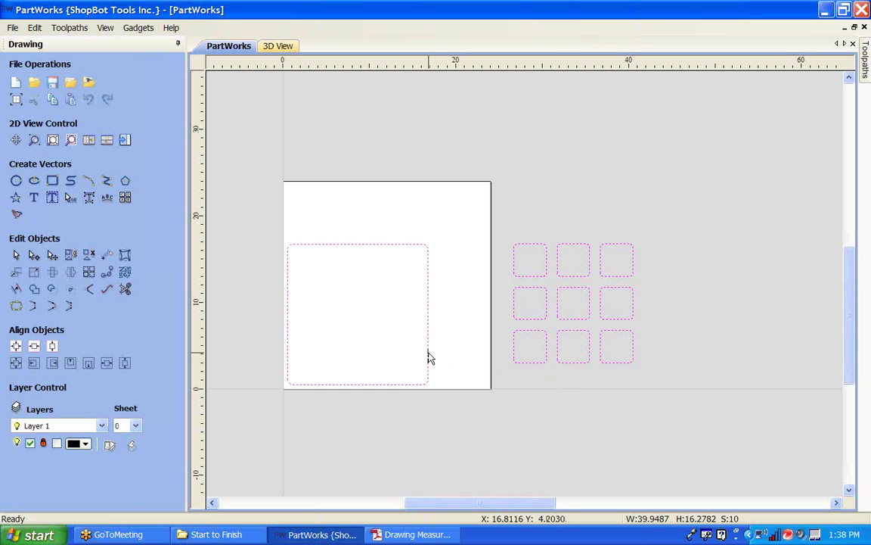
pyautogui.click(15, 363)
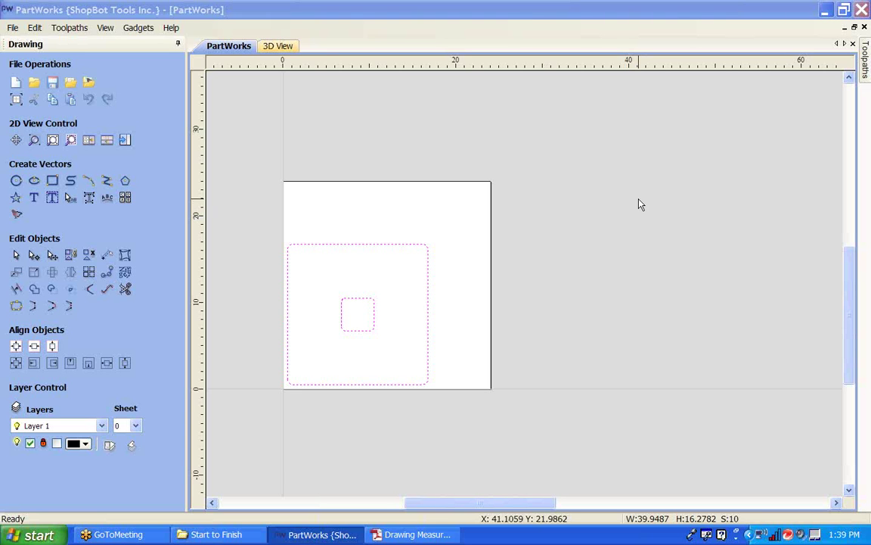
pyautogui.click(476, 360)
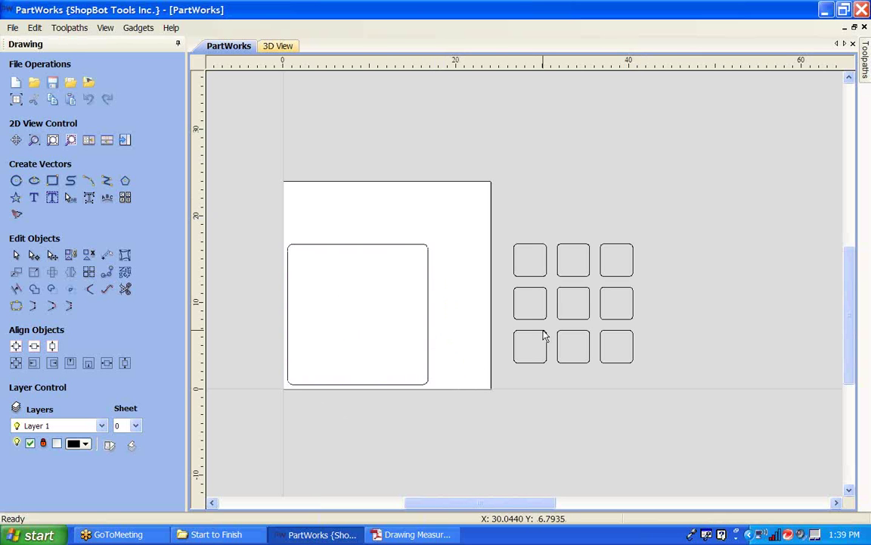
pyautogui.click(583, 293)
pyautogui.click(583, 332)
pyautogui.click(616, 333)
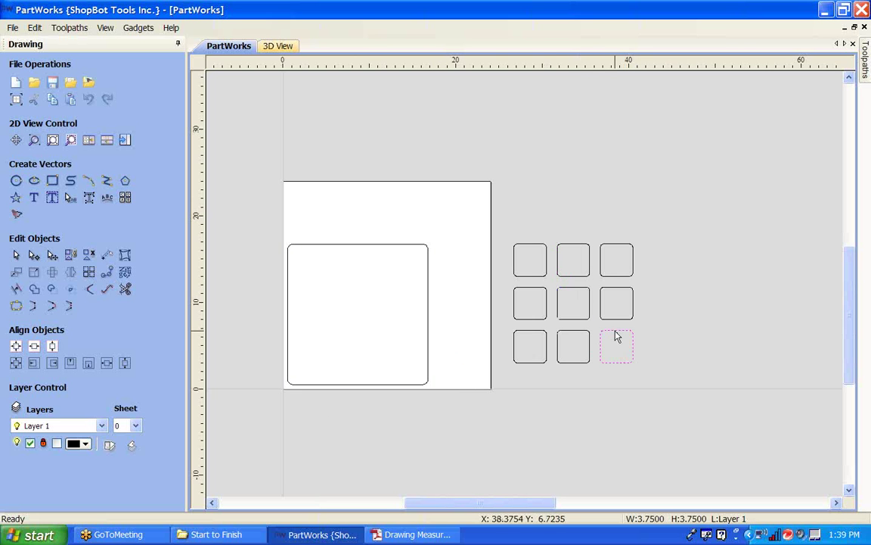
pyautogui.click(609, 320)
pyautogui.click(438, 317)
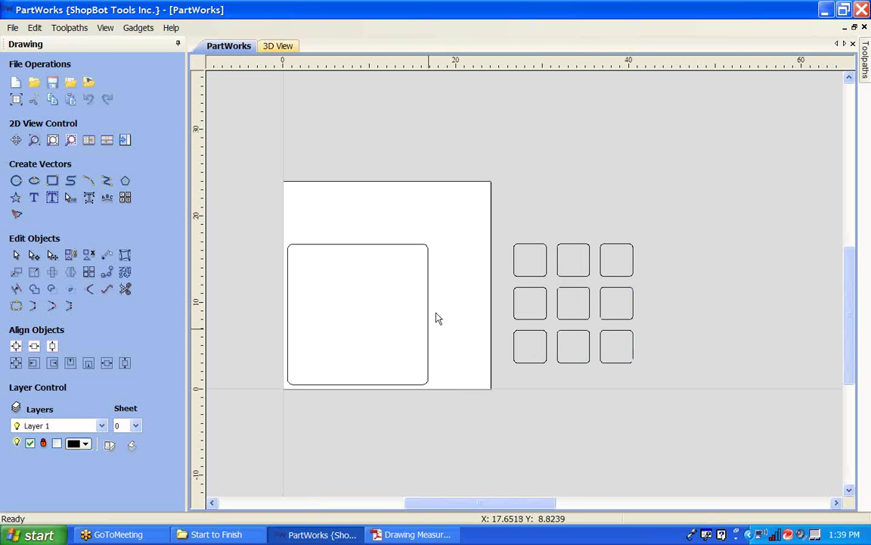
pyautogui.moveTo(505, 232); pyautogui.dragTo(647, 375)
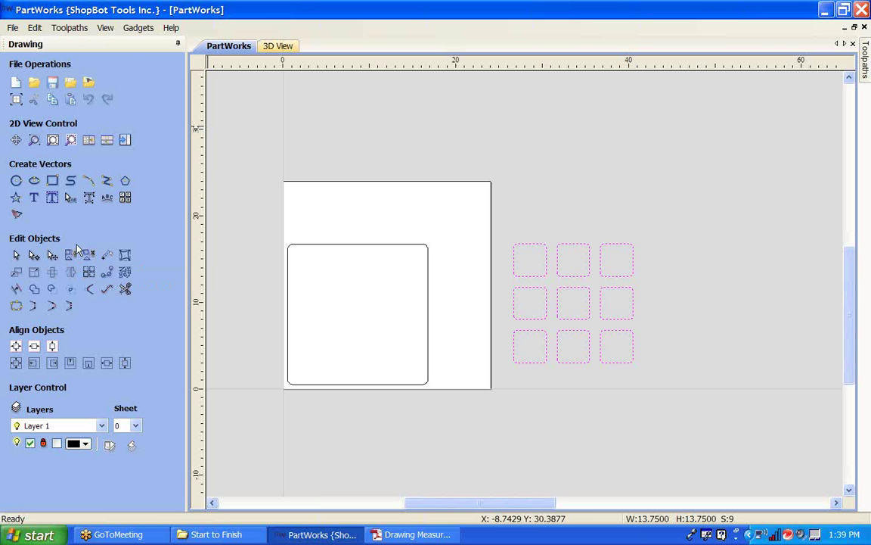
# - Dismiss the Help menu and select the nine grouped squares
pyautogui.click(170, 28)
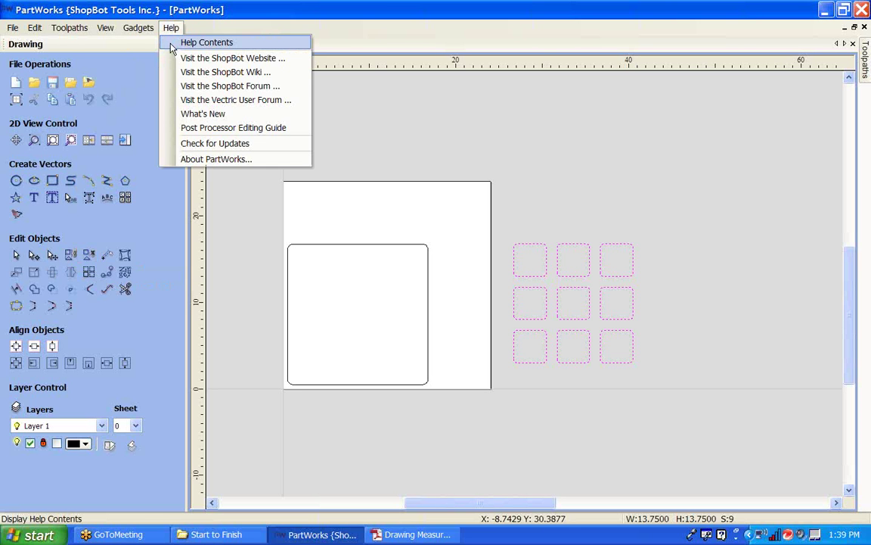
pyautogui.press('Escape')
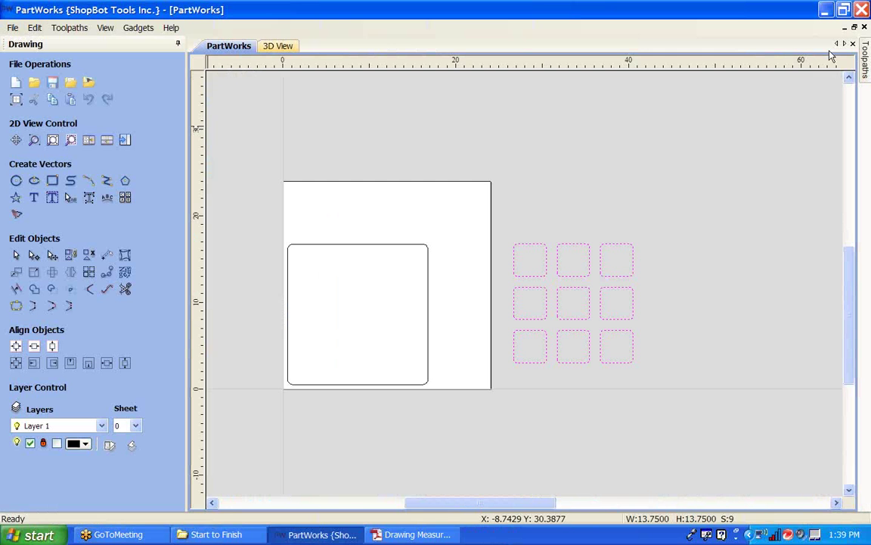
pyautogui.hotkey('alt', 'F4')
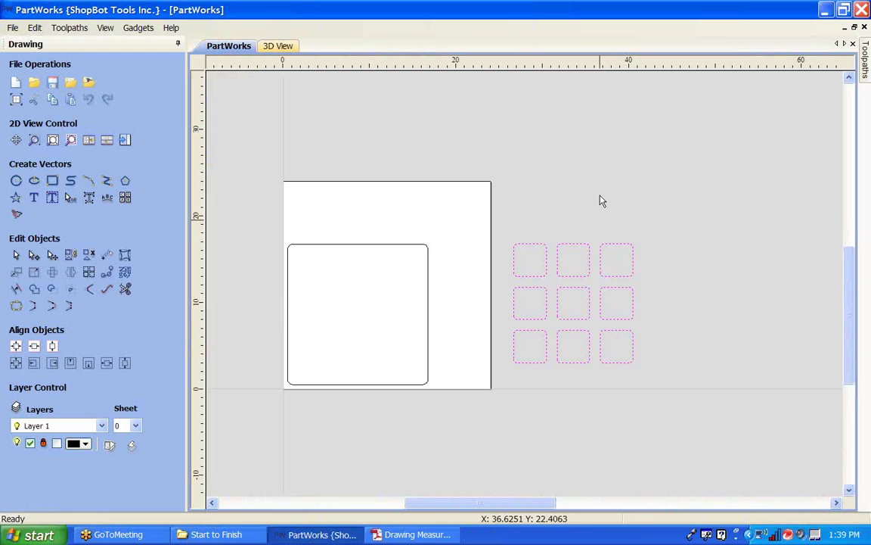
pyautogui.moveTo(514, 224)
pyautogui.mouseDown()
pyautogui.moveTo(595, 340)
pyautogui.moveTo(596, 371)
pyautogui.moveTo(607, 370)
pyautogui.moveTo(504, 208)
pyautogui.moveTo(507, 224)
pyautogui.mouseUp()
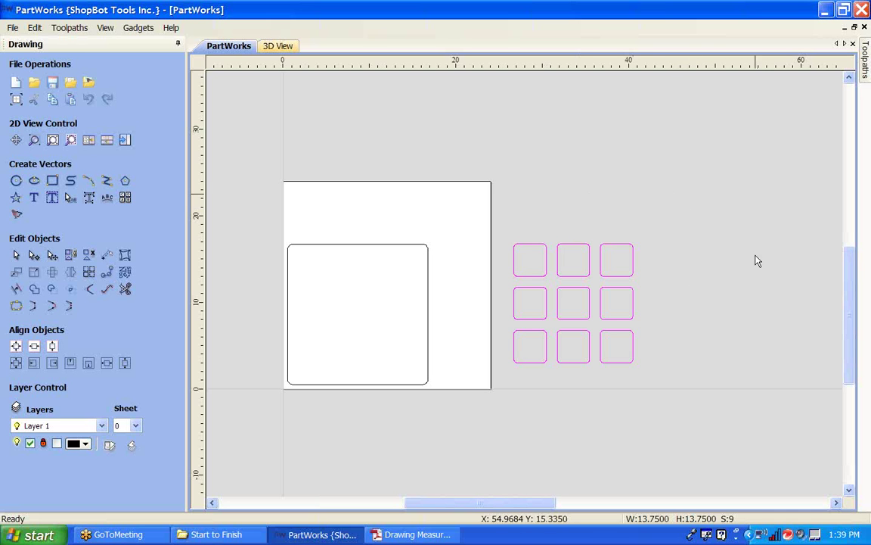
pyautogui.click(641, 317)
# - Nudge the square group slightly right, trying and undoing a corner enlargement
pyautogui.press('Up')
pyautogui.press('Up')
pyautogui.press('Up')
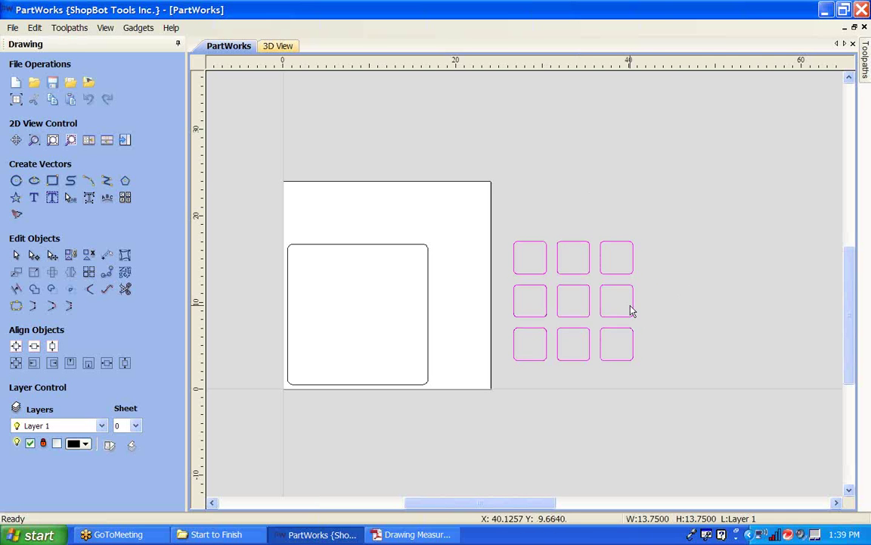
pyautogui.press('Right')
pyautogui.press('Right')
pyautogui.press('Right')
pyautogui.press('Down')
pyautogui.press('Right')
pyautogui.press('Down')
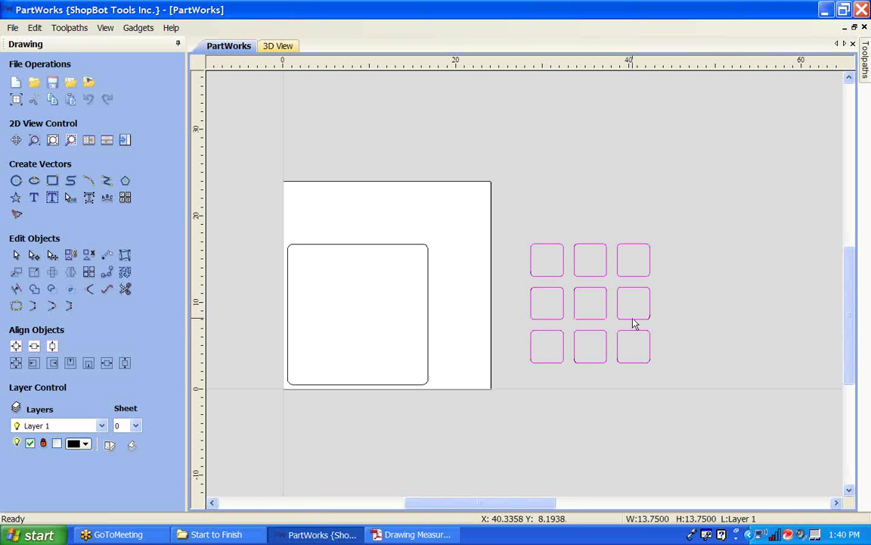
pyautogui.click(644, 361)
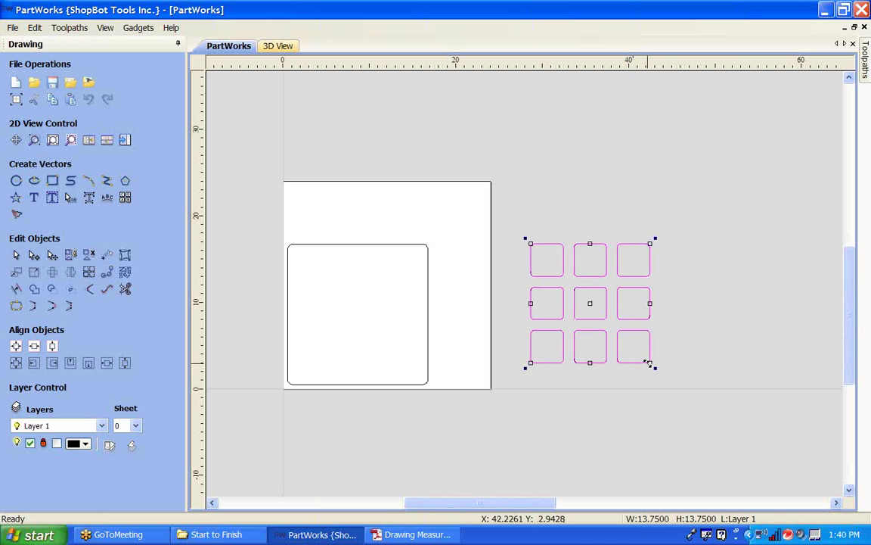
pyautogui.moveTo(655, 368); pyautogui.dragTo(743, 410)
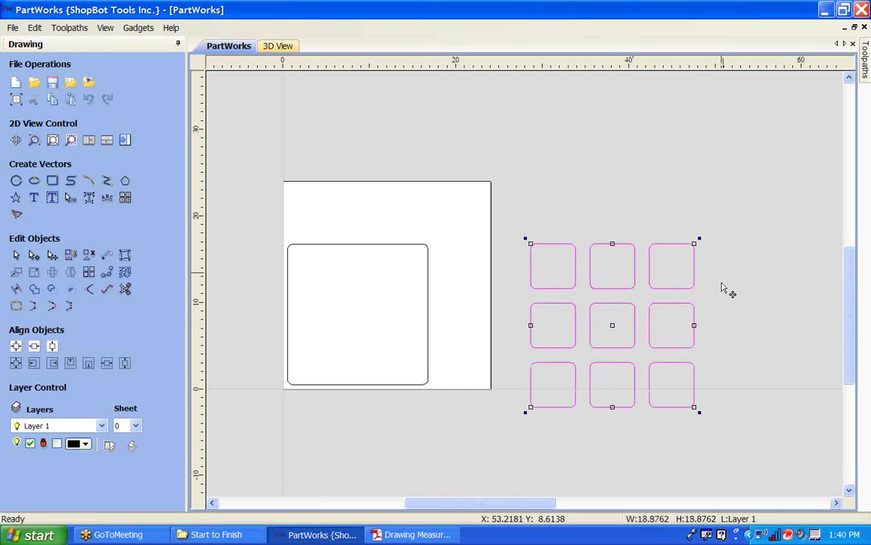
pyautogui.hotkey('ctrl', 'z')
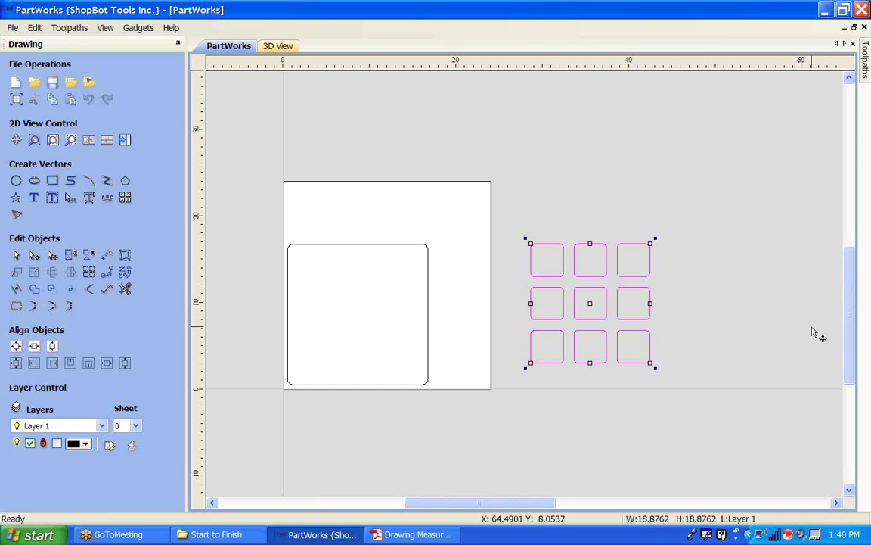
pyautogui.click(561, 307)
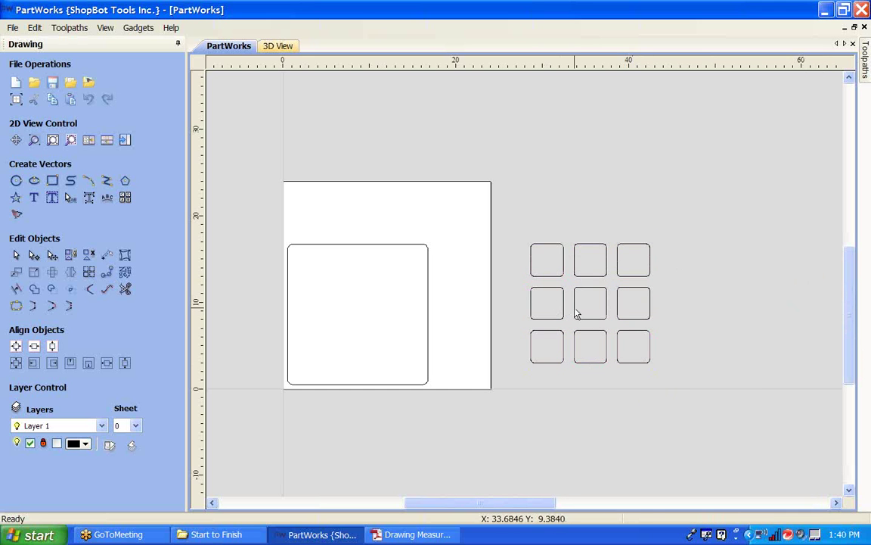
pyautogui.click(575, 313)
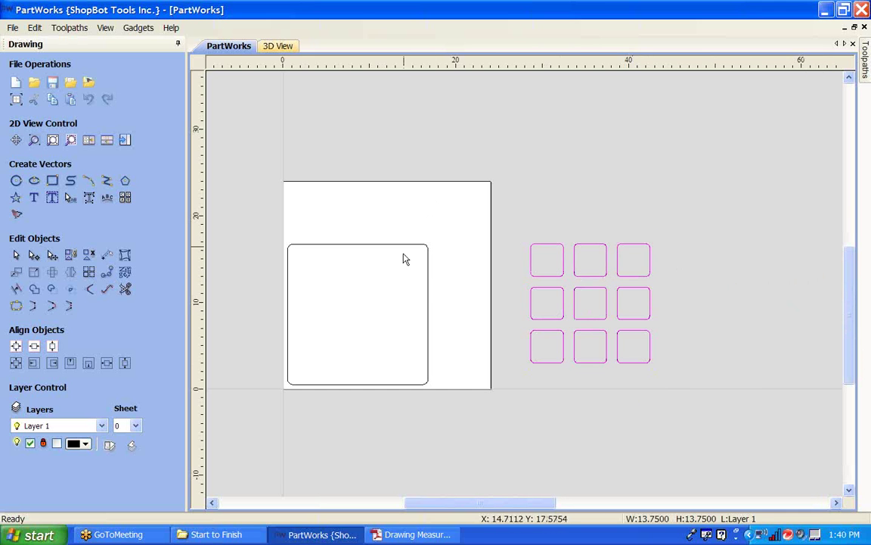
pyautogui.click(440, 302)
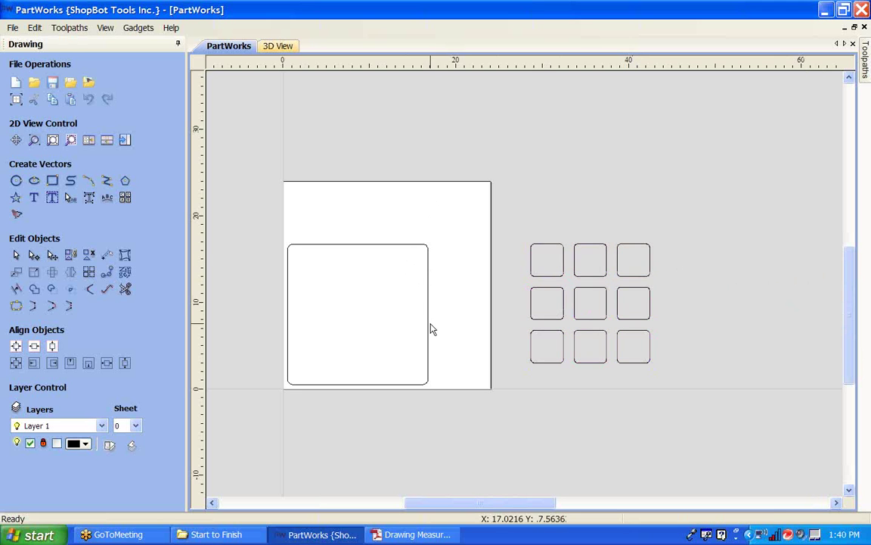
pyautogui.click(545, 311)
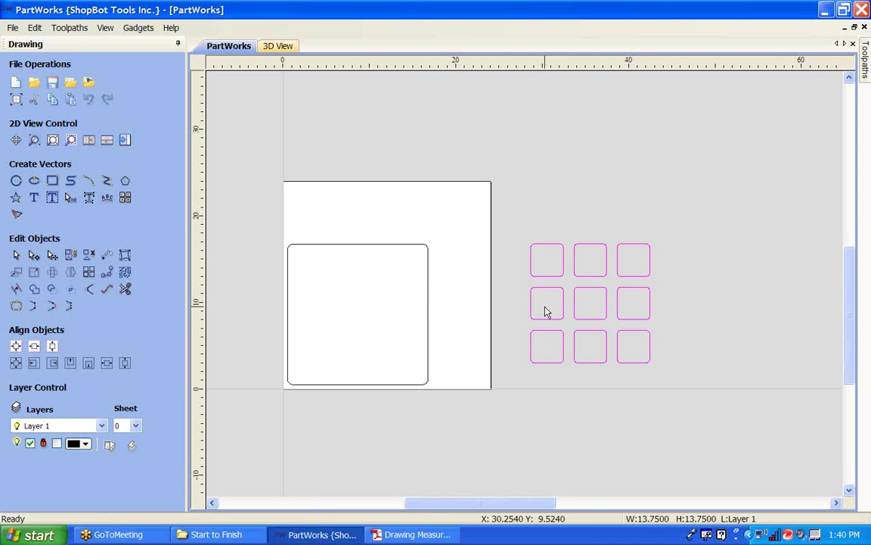
# - Centre the nine-square group on the rounded panel with Align Centre
pyautogui.keyDown('shift'); pyautogui.click(427, 334); pyautogui.keyUp('shift')
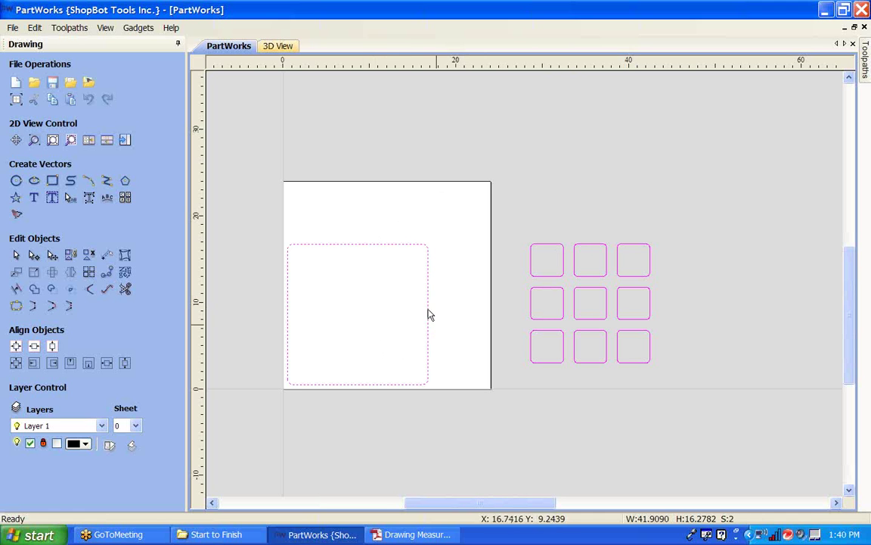
pyautogui.click(15, 363)
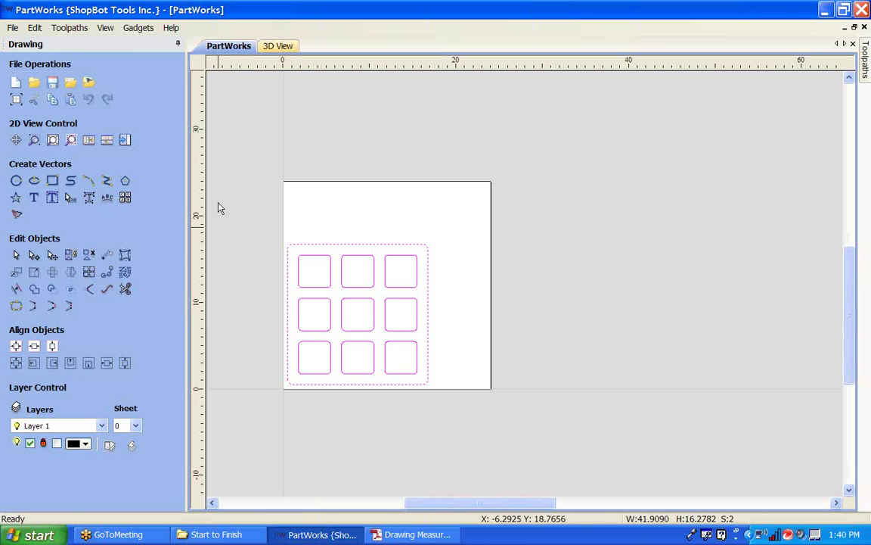
pyautogui.click(247, 220)
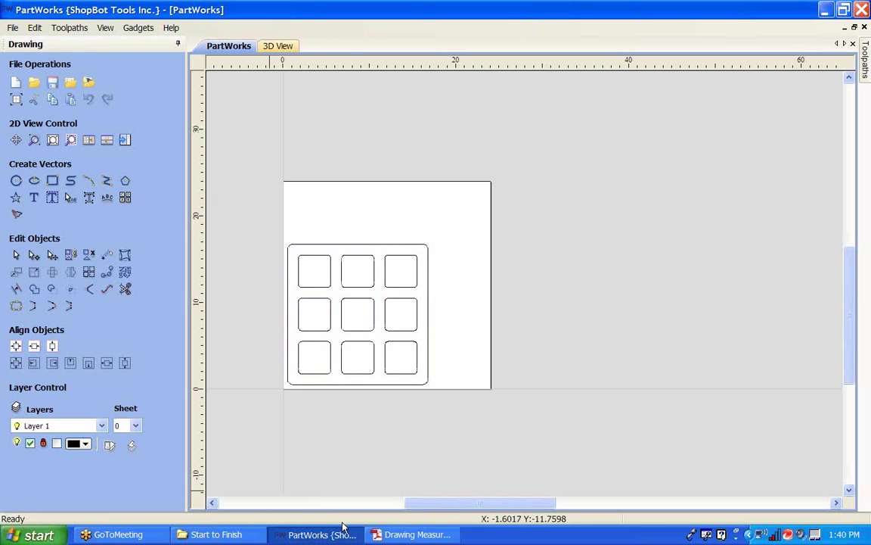
pyautogui.scroll(4, 290, 260)
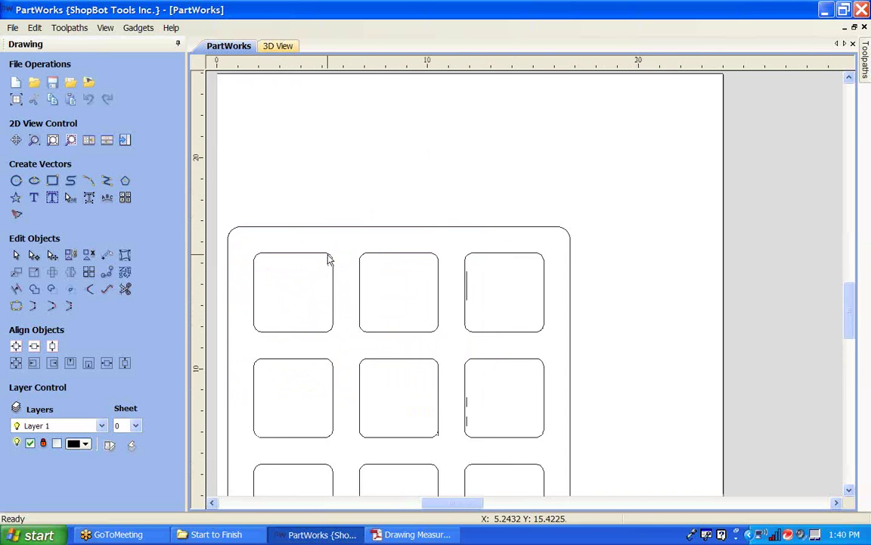
# - Compare the panel and the 13.75-inch square grid by selecting each in turn
pyautogui.click(624, 224)
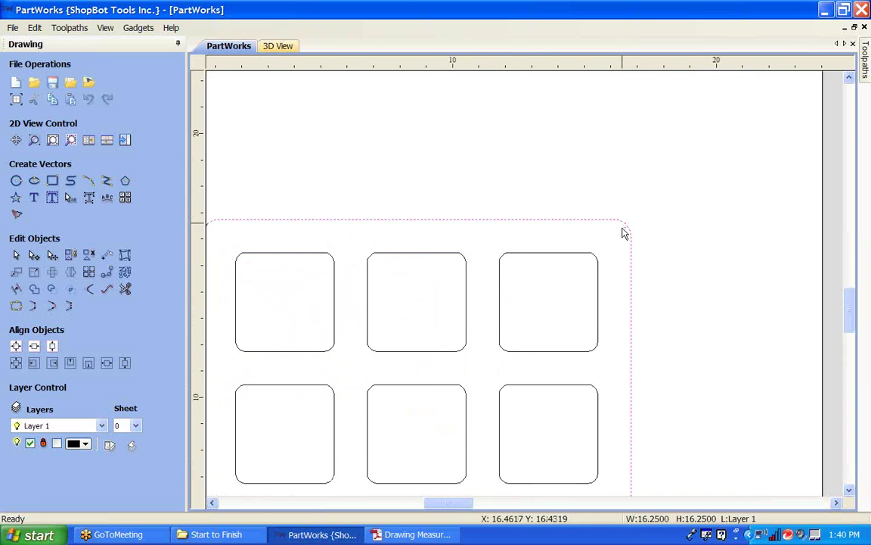
pyautogui.scroll(-2, 461, 274)
pyautogui.click(399, 195)
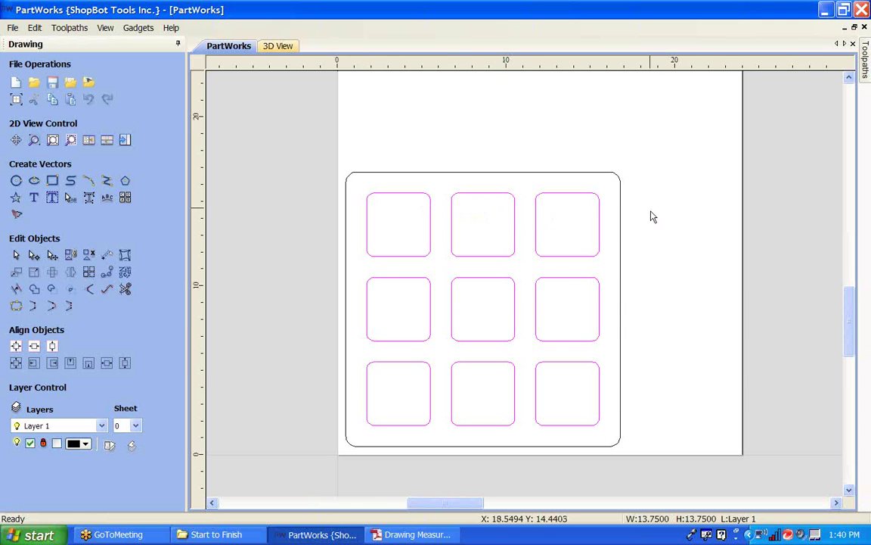
pyautogui.click(636, 227)
pyautogui.scroll(-2, 626, 251)
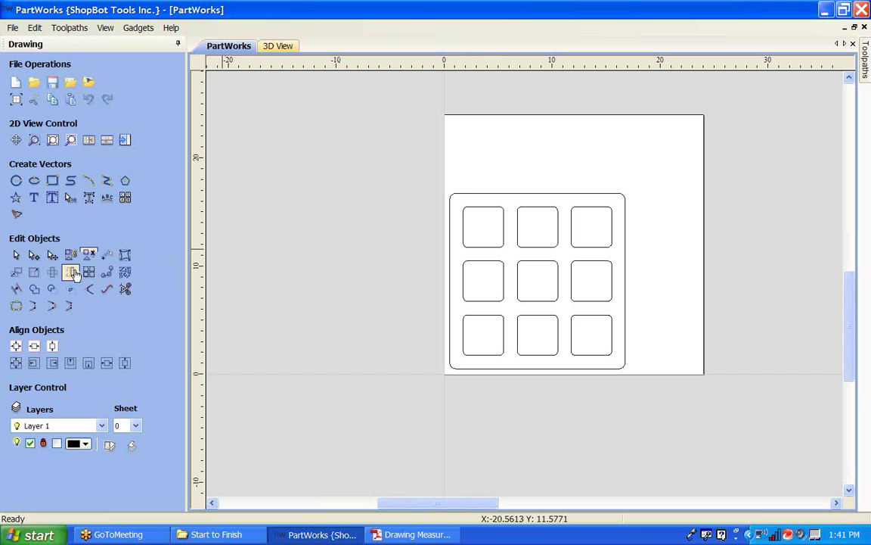
pyautogui.click(473, 196)
pyautogui.click(470, 214)
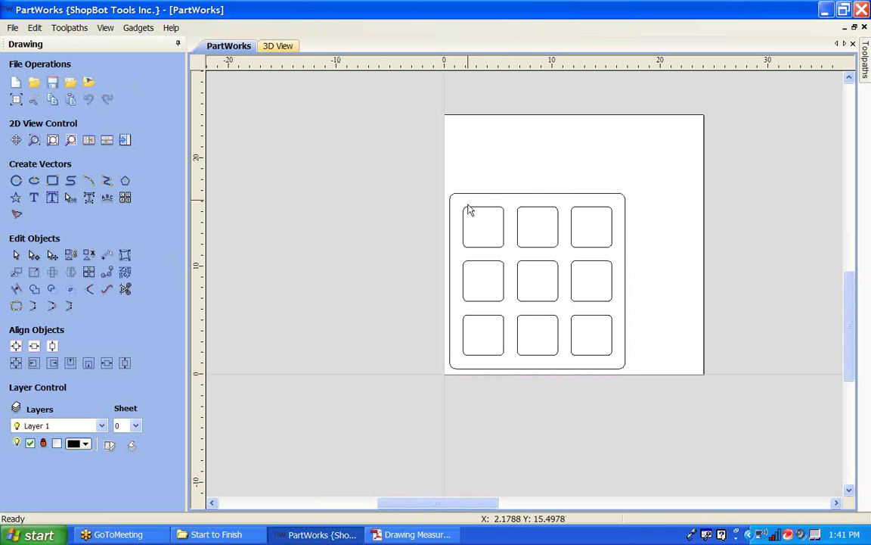
pyautogui.click(469, 213)
pyautogui.click(490, 177)
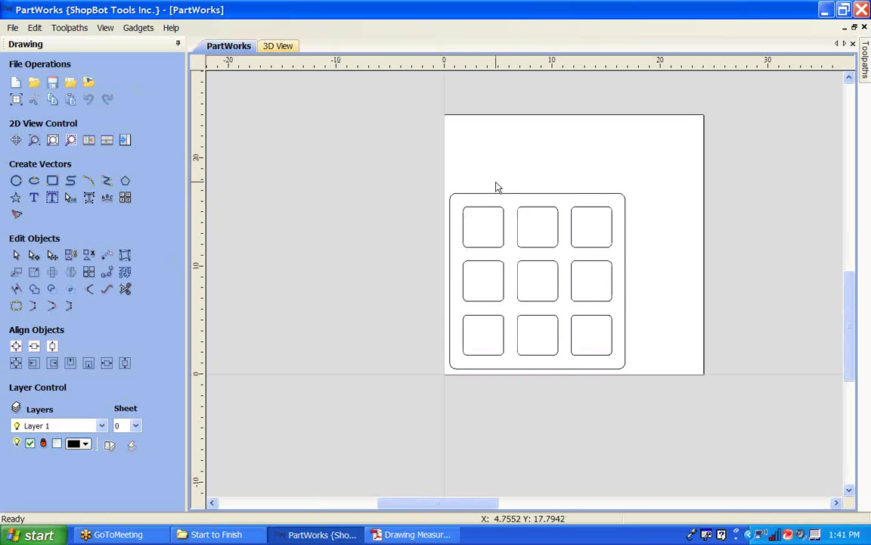
pyautogui.click(478, 209)
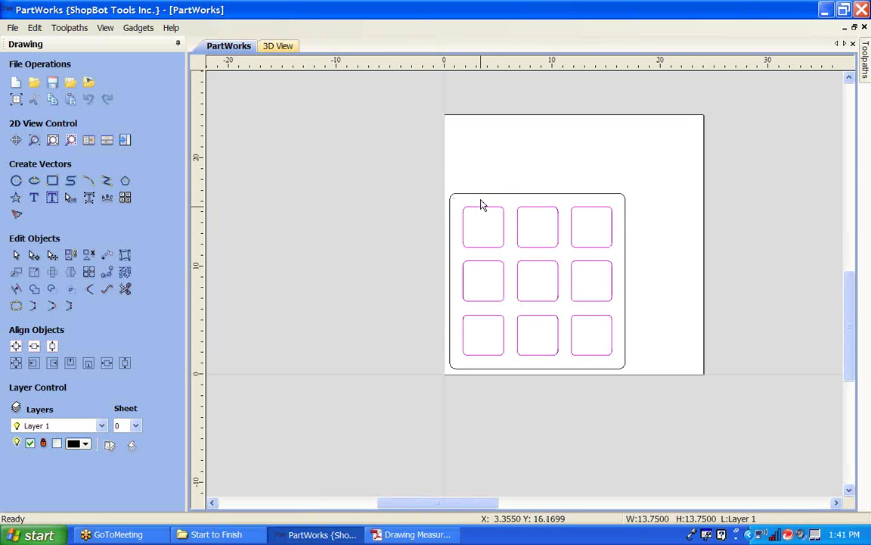
pyautogui.click(483, 195)
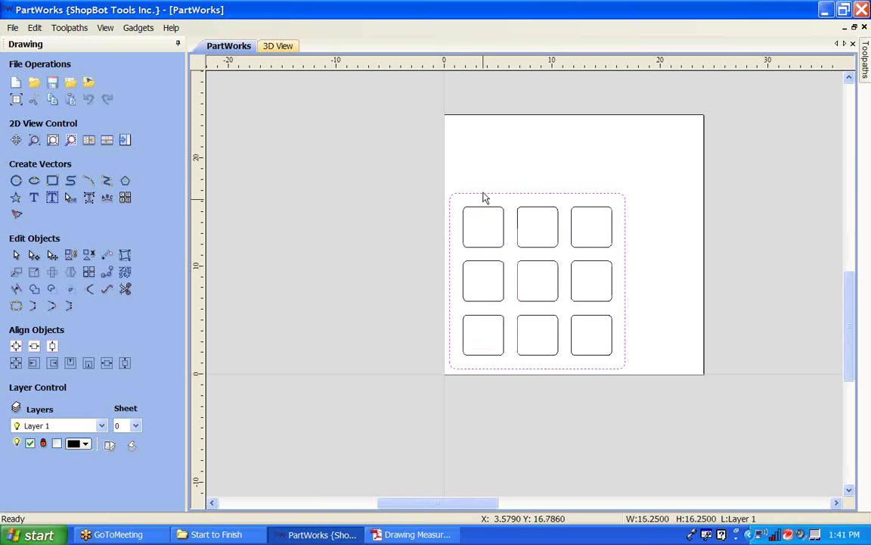
pyautogui.click(611, 242)
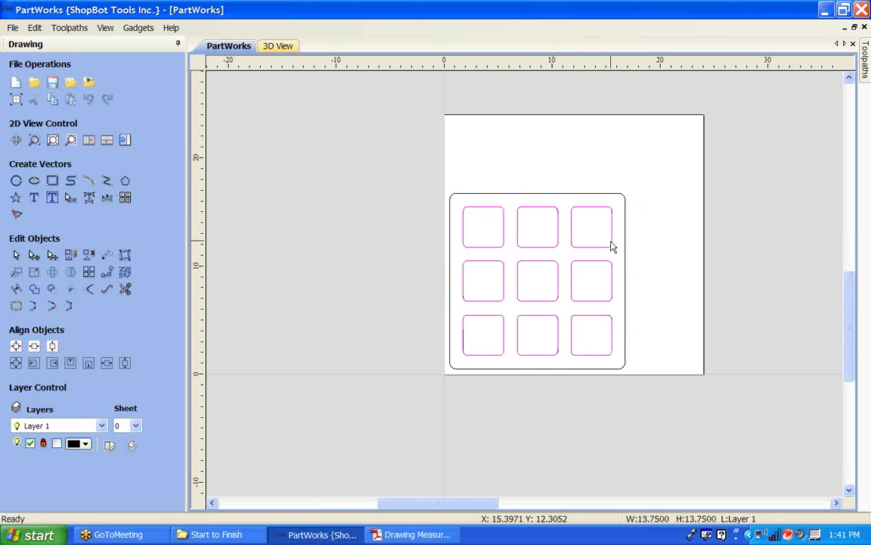
pyautogui.click(655, 224)
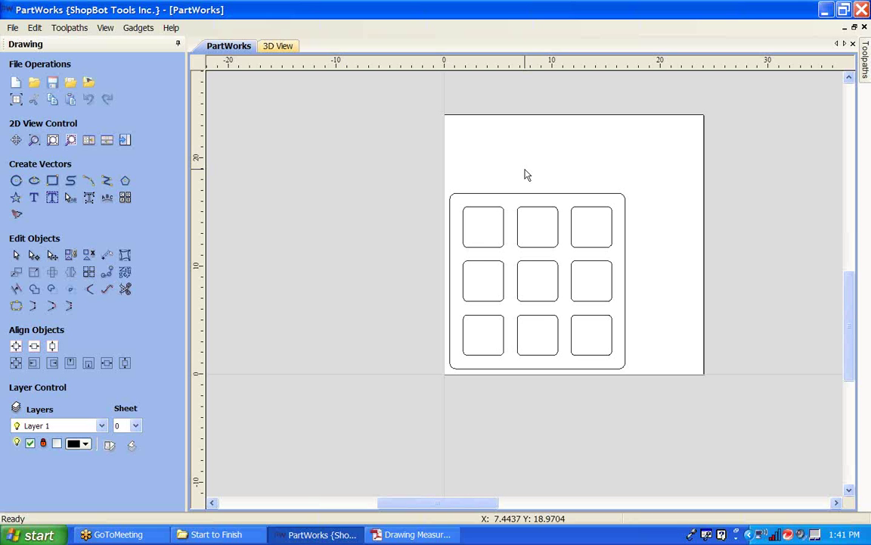
pyautogui.click(402, 534)
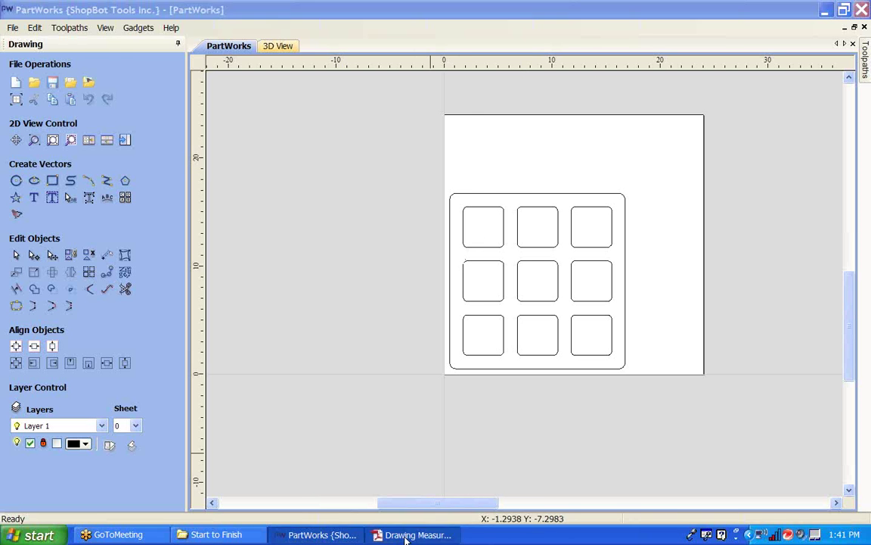
pyautogui.scroll(-8, 356, 300)
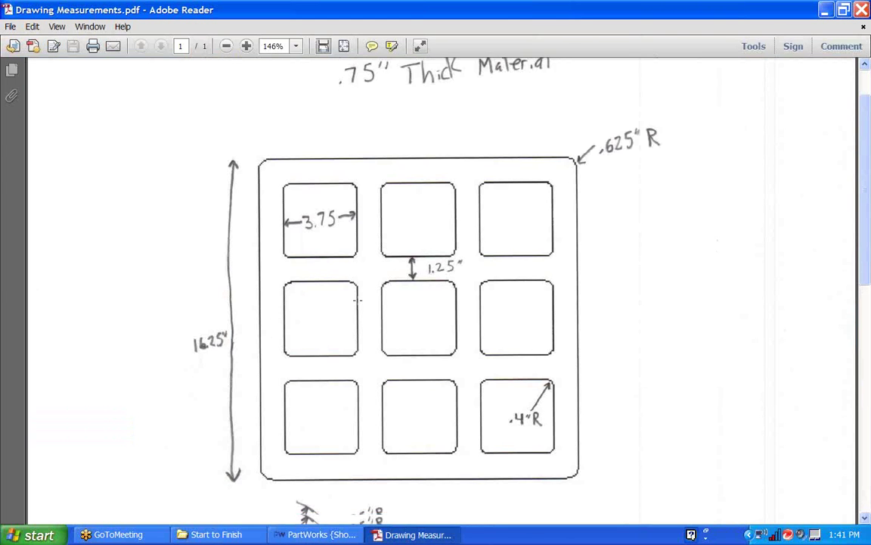
pyautogui.scroll(-1, 289, 252)
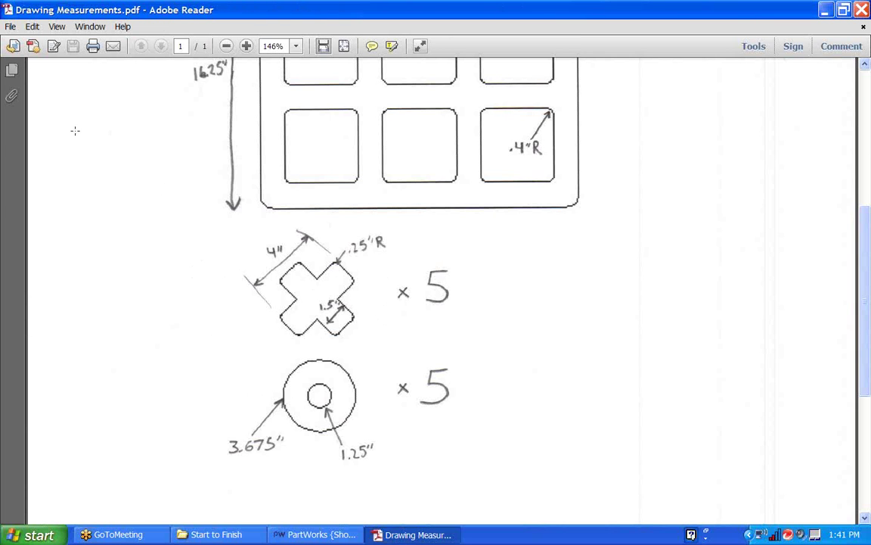
pyautogui.click(827, 7)
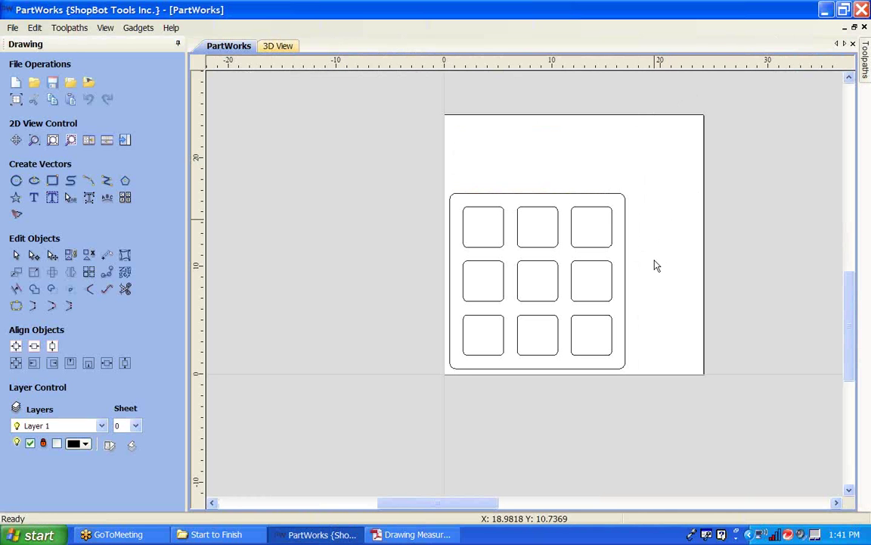
pyautogui.scroll(-1, 651, 249)
pyautogui.scroll(1, 652, 250)
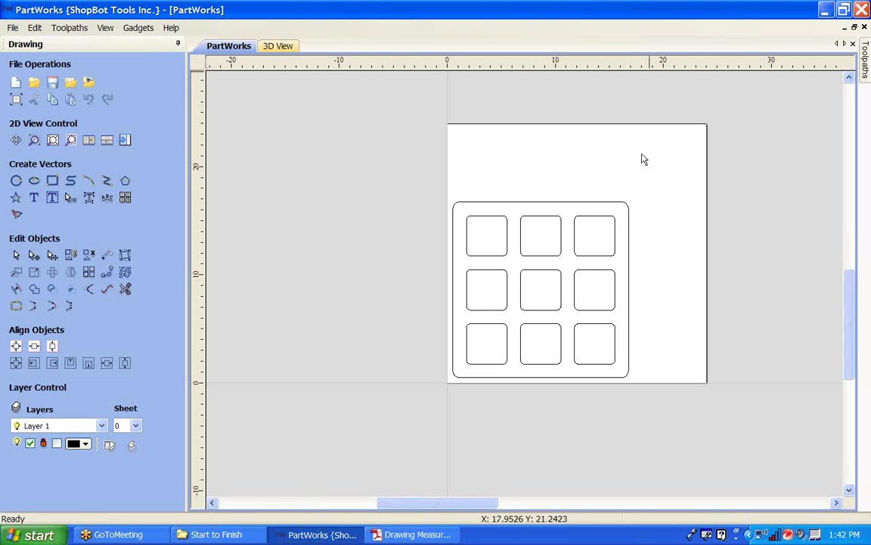
# - Sketch a rectangle above the panel with 0.25-inch radiused external corners
pyautogui.click(51, 181)
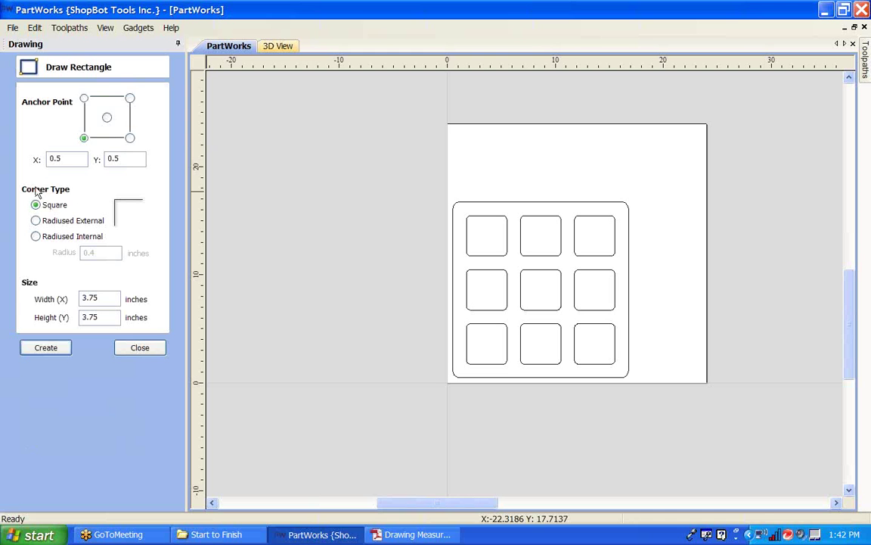
pyautogui.moveTo(576, 144); pyautogui.dragTo(658, 181)
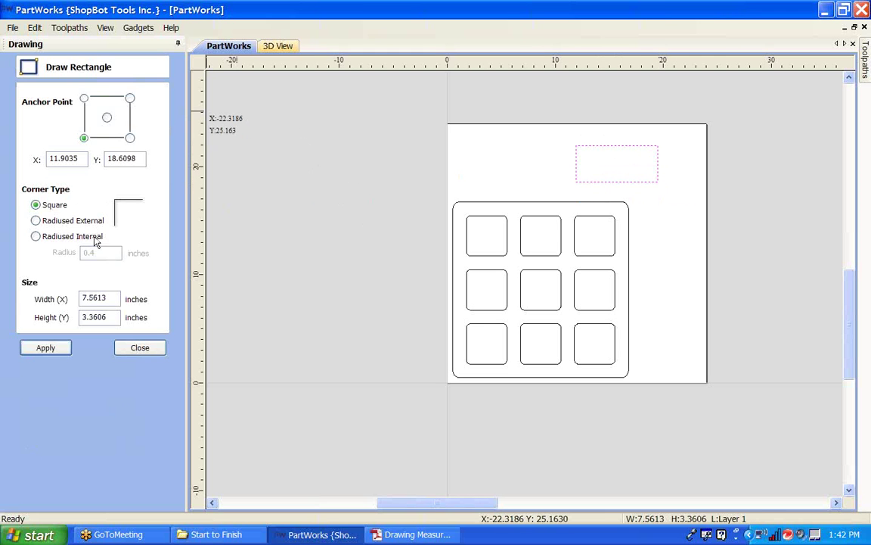
pyautogui.click(35, 220)
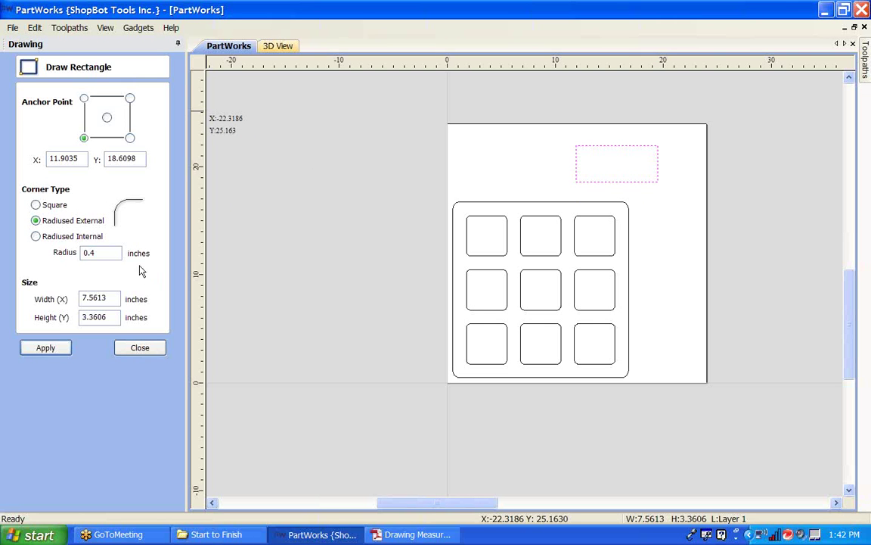
pyautogui.moveTo(91, 252); pyautogui.dragTo(50, 243)
pyautogui.write('.25')
# - Size the rounded rectangle to 4 x 1.5 inches and check it against the reference drawing
pyautogui.moveTo(104, 297); pyautogui.dragTo(16, 288)
pyautogui.moveTo(108, 296); pyautogui.dragTo(36, 292)
pyautogui.write('4')
pyautogui.press('Tab')
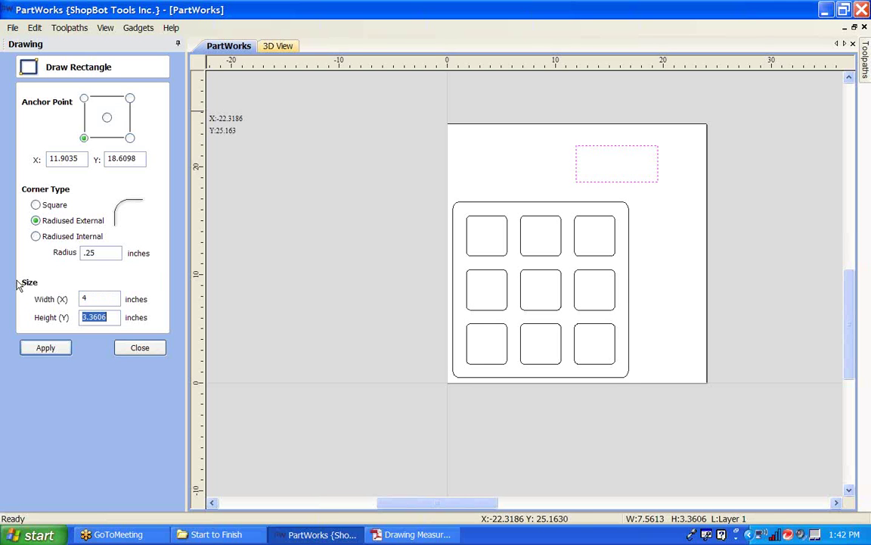
pyautogui.write('1.5')
pyautogui.click(55, 352)
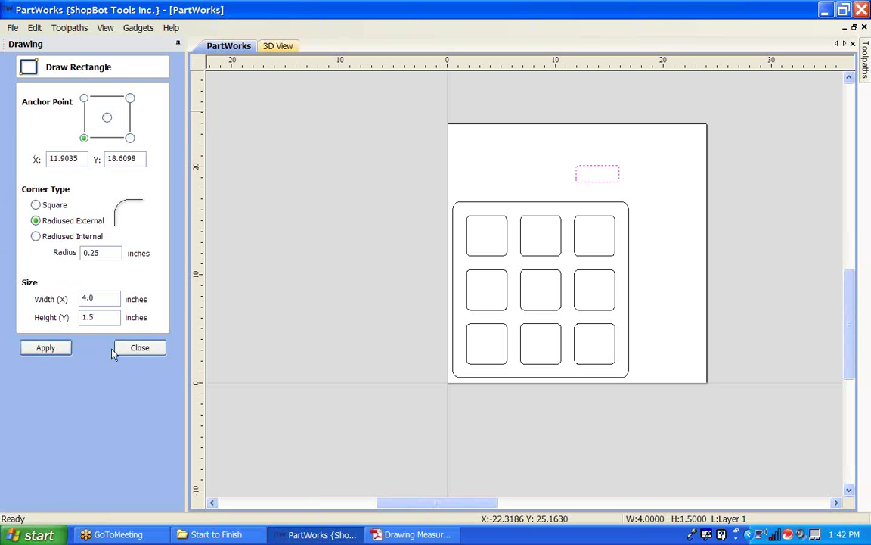
pyautogui.click(136, 349)
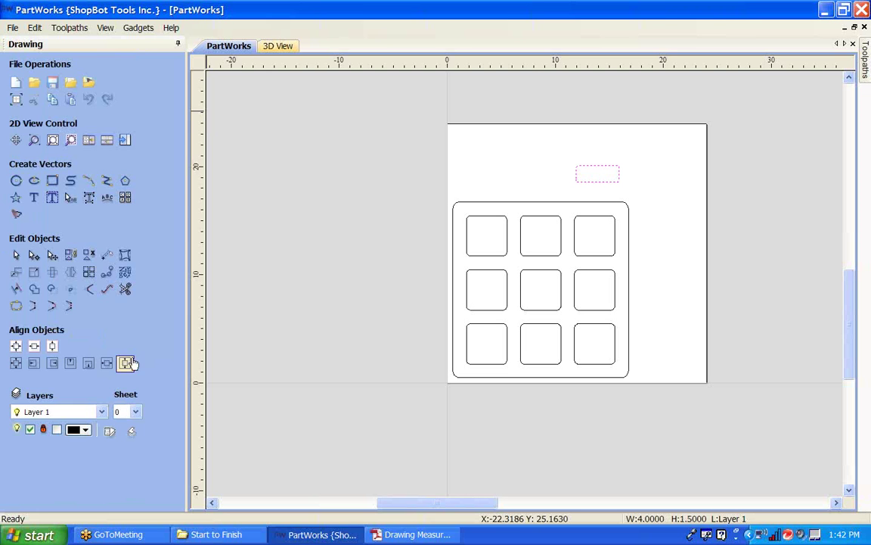
pyautogui.click(380, 535)
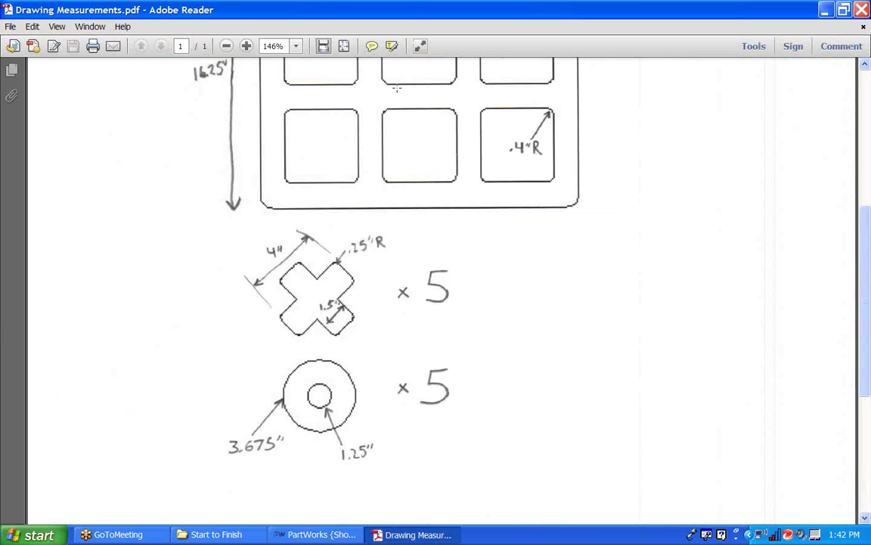
pyautogui.click(335, 535)
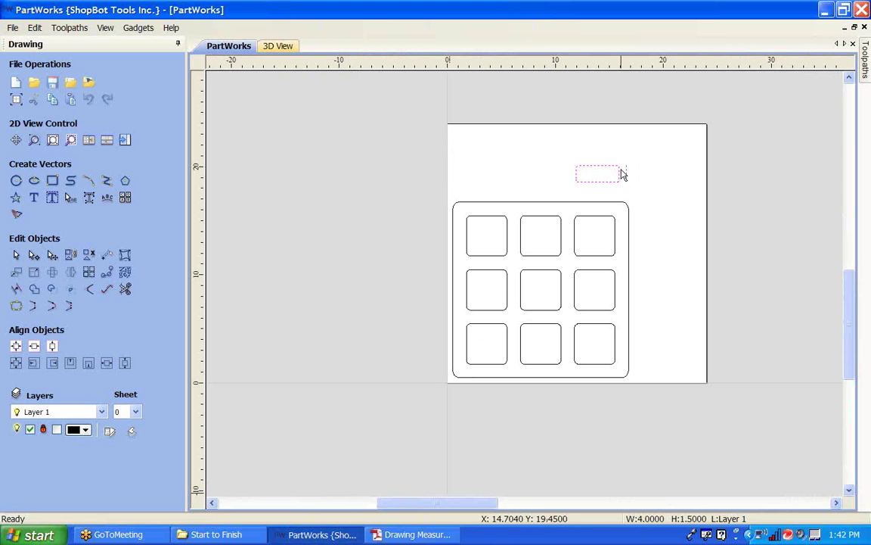
pyautogui.scroll(3, 606, 215)
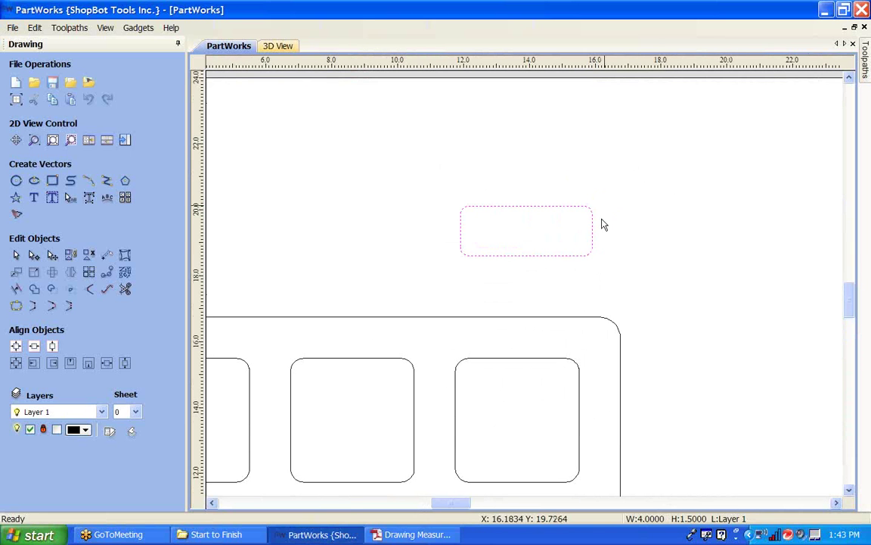
pyautogui.click(586, 256)
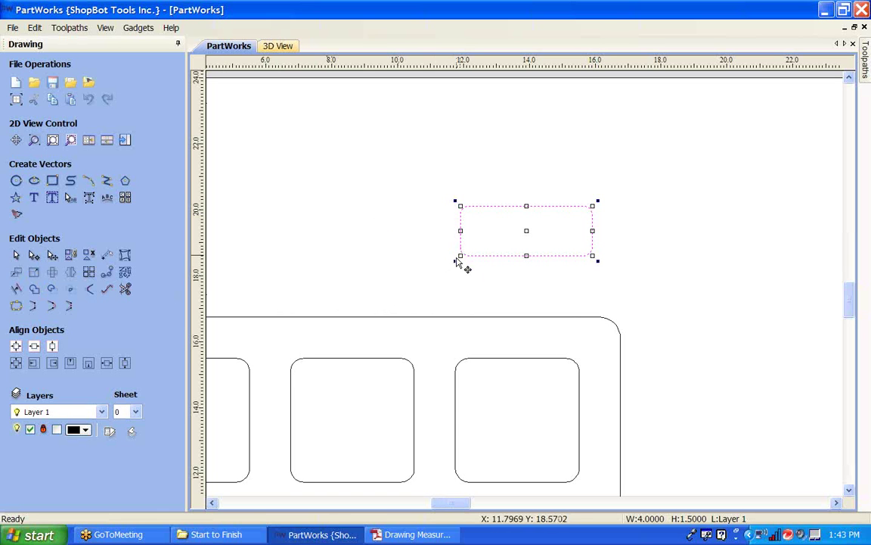
pyautogui.moveTo(454, 261); pyautogui.dragTo(556, 303)
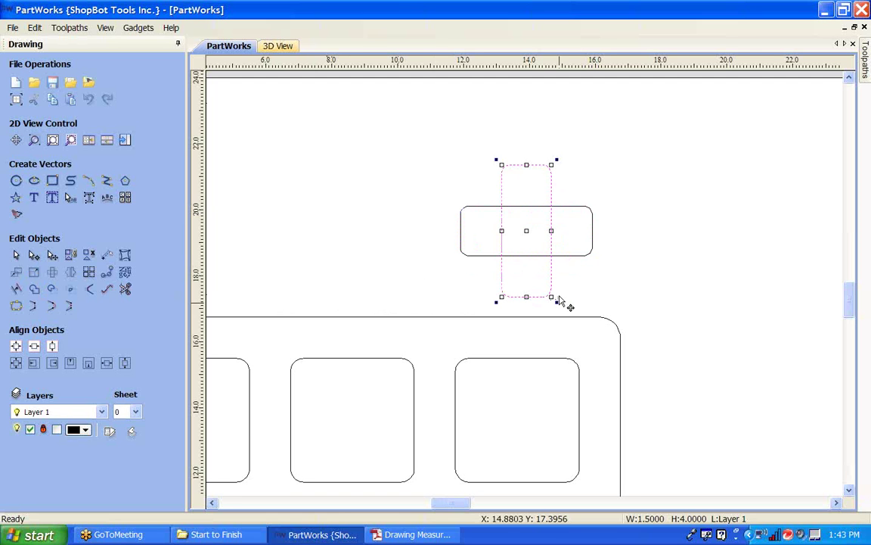
pyautogui.click(564, 287)
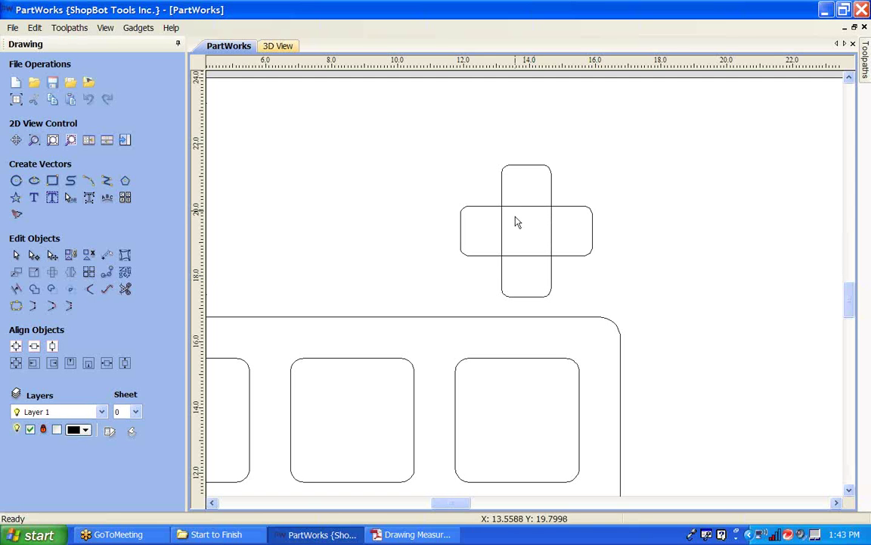
pyautogui.click(551, 272)
pyautogui.press('Delete')
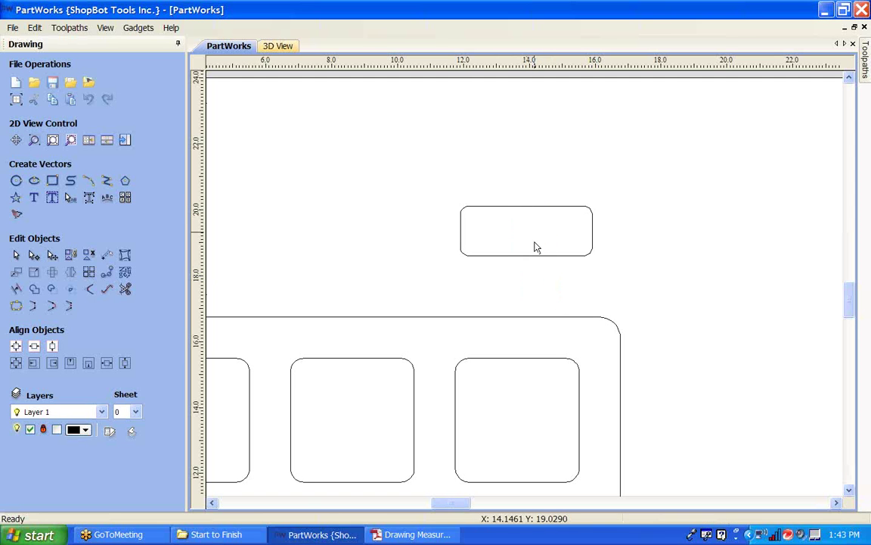
pyautogui.click(527, 257)
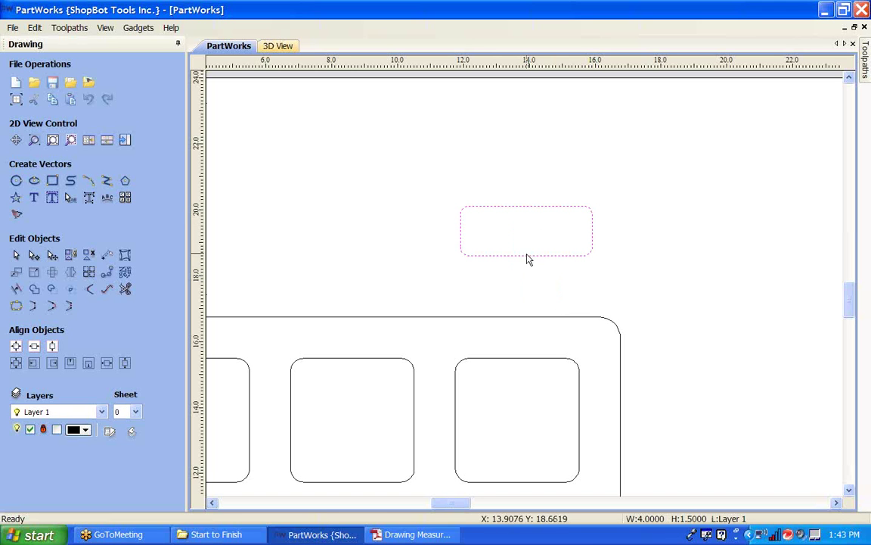
pyautogui.click(52, 272)
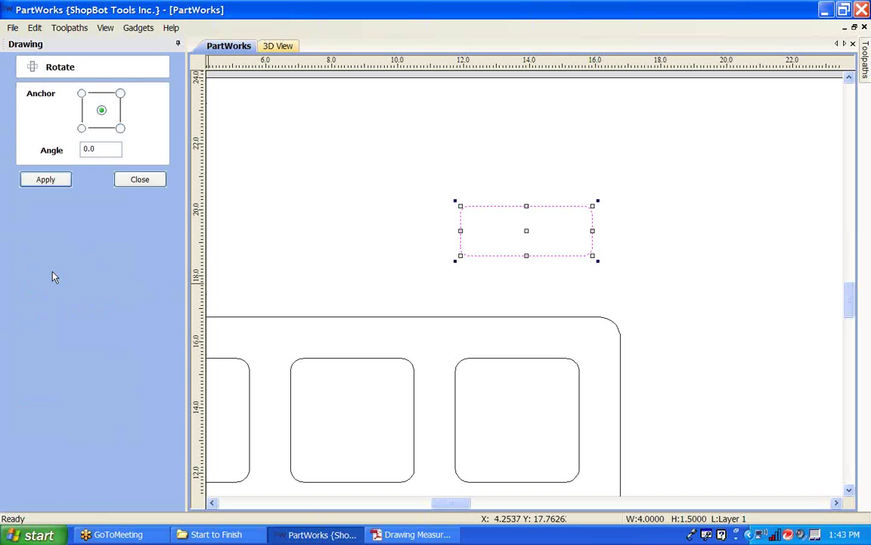
pyautogui.click(101, 148)
pyautogui.click(35, 28)
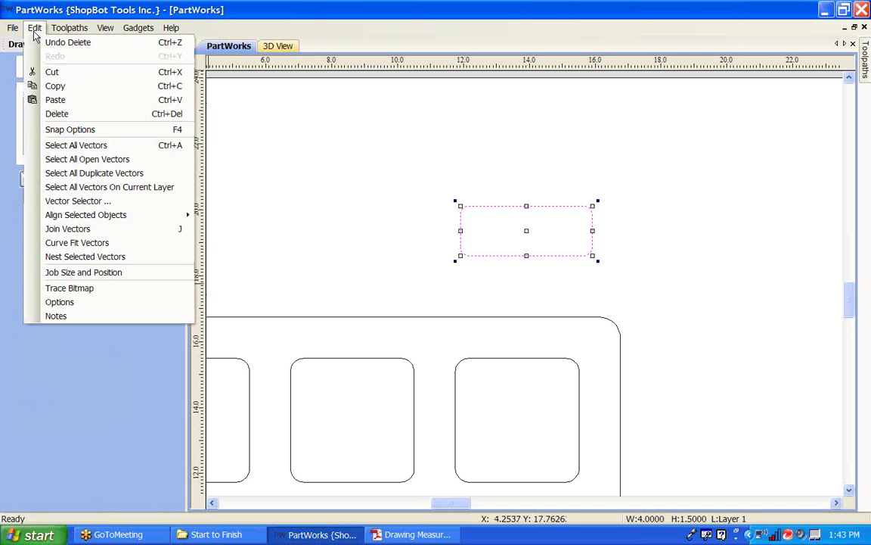
pyautogui.click(35, 29)
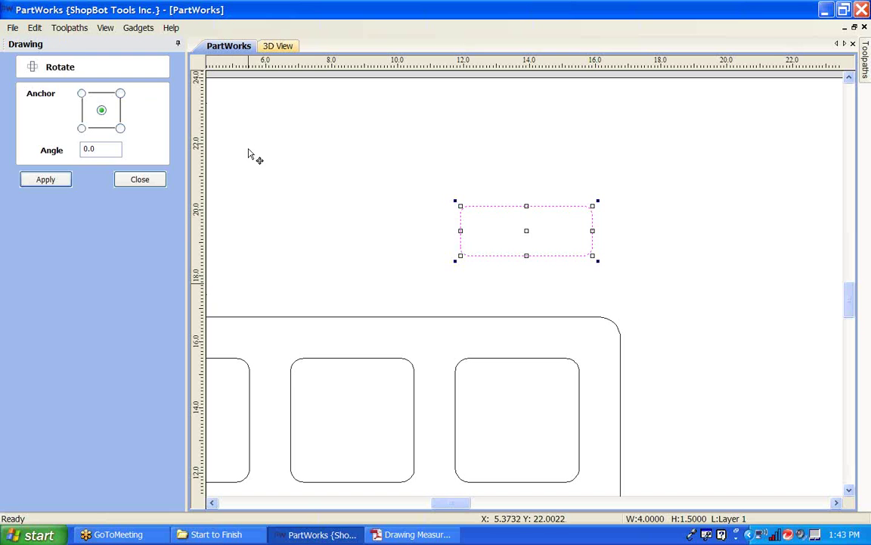
pyautogui.click(486, 243)
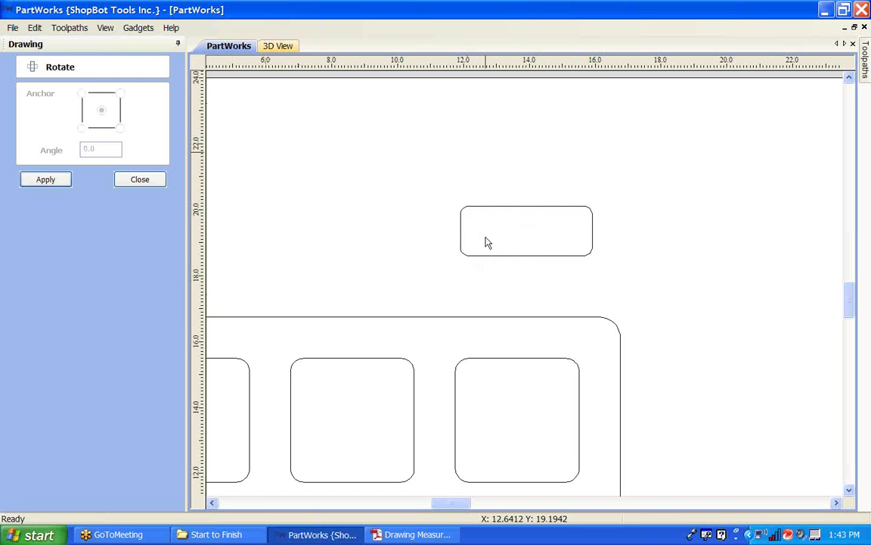
pyautogui.click(478, 255)
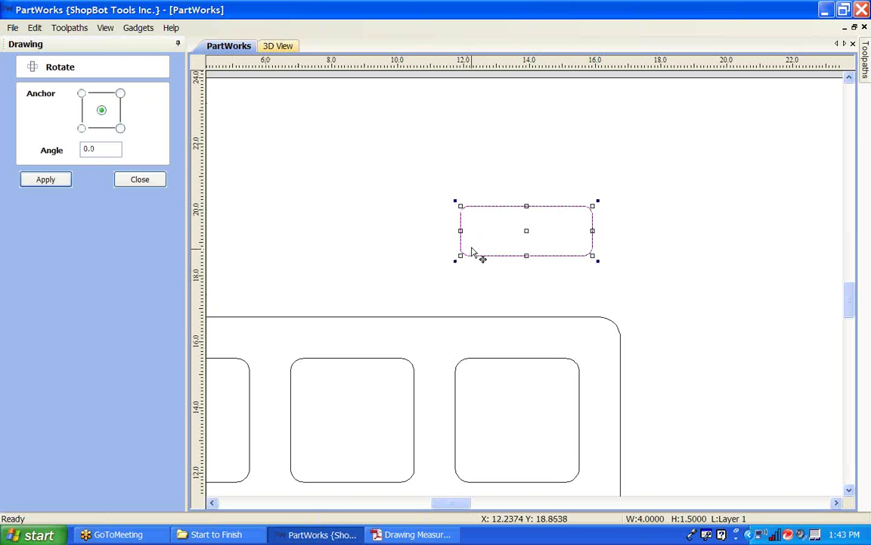
pyautogui.moveTo(109, 151); pyautogui.dragTo(39, 148)
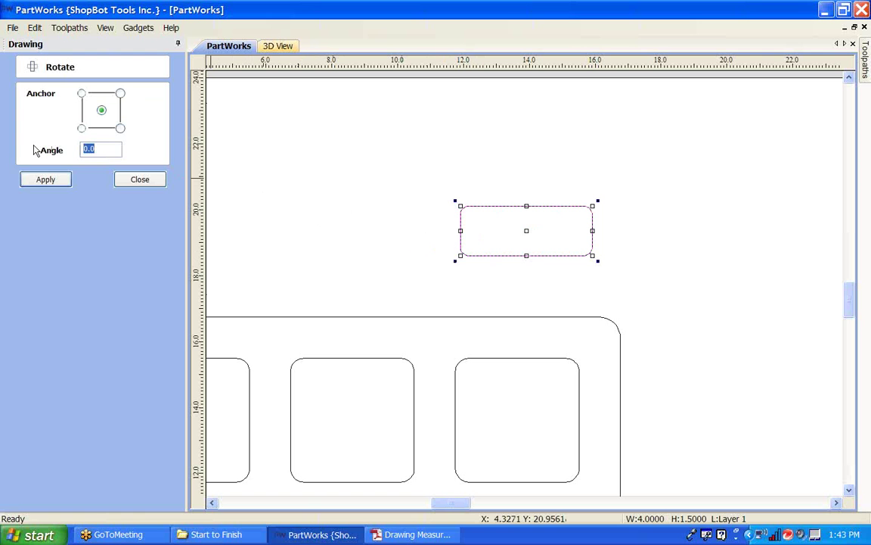
pyautogui.write('90')
pyautogui.click(61, 179)
pyautogui.click(164, 182)
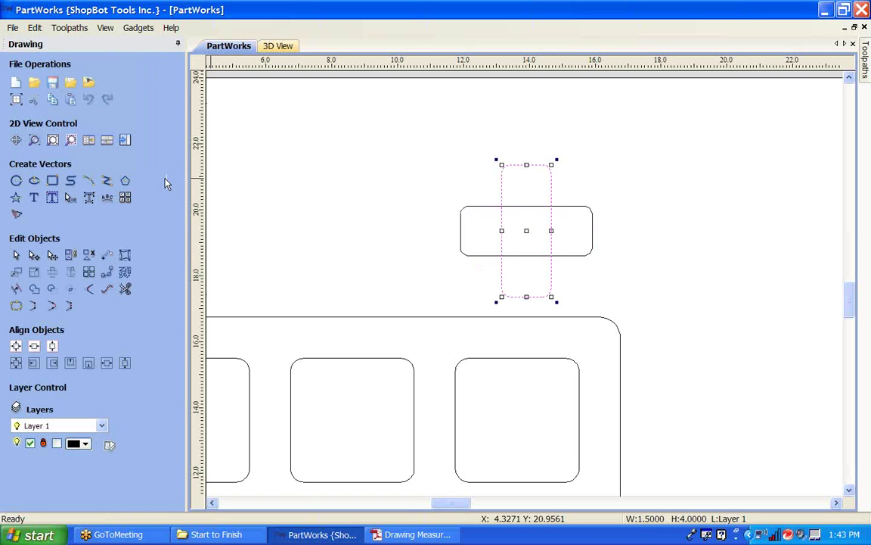
pyautogui.click(520, 188)
pyautogui.click(528, 197)
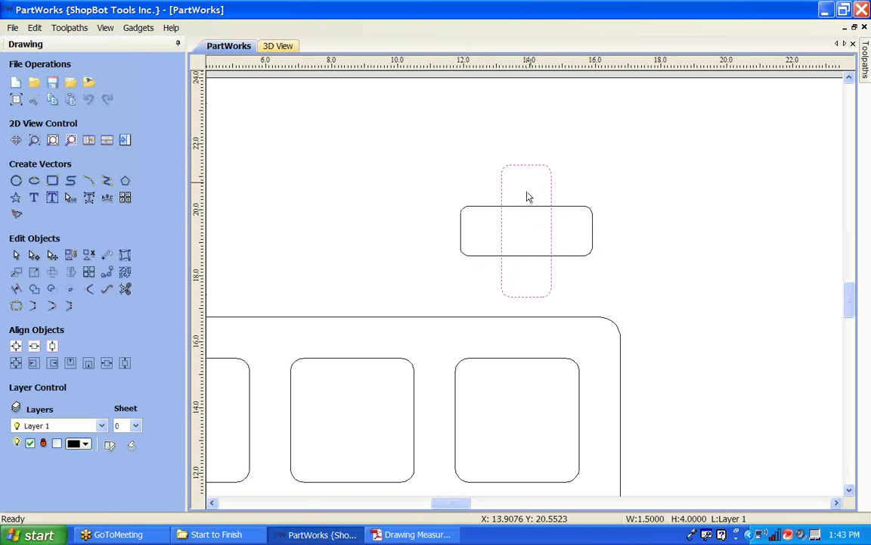
pyautogui.press('Delete')
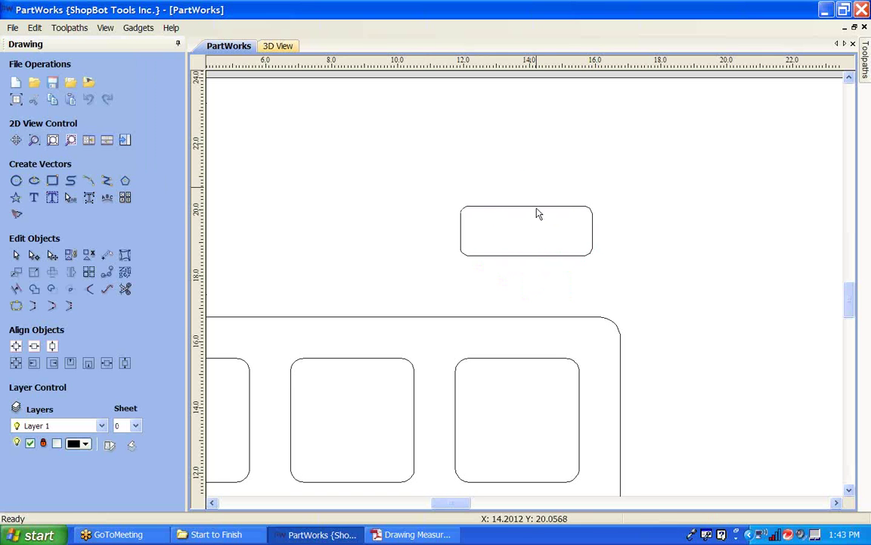
pyautogui.click(535, 211)
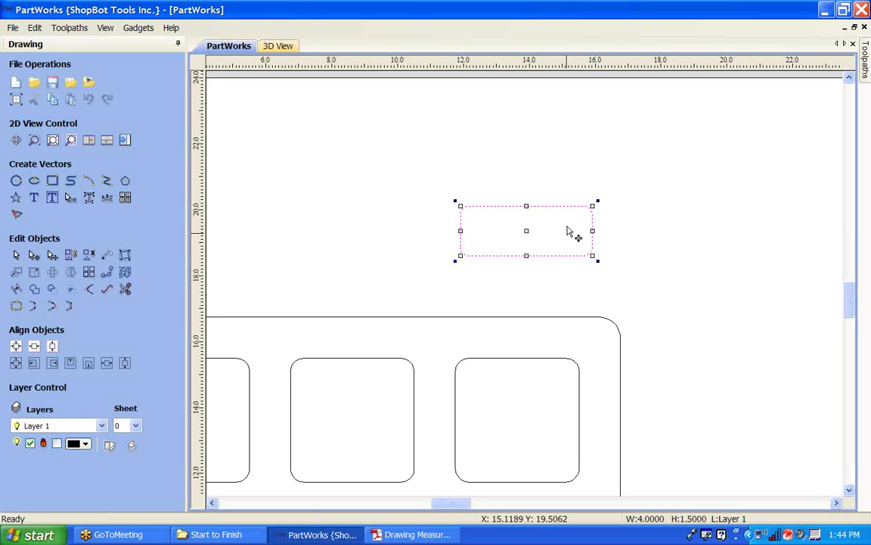
# - Rotate the rectangle copy 90° upright across the horizontal one, then select both bars
pyautogui.keyDown('ctrl'); pyautogui.moveTo(591, 243); pyautogui.dragTo(808, 244); pyautogui.keyUp('ctrl')
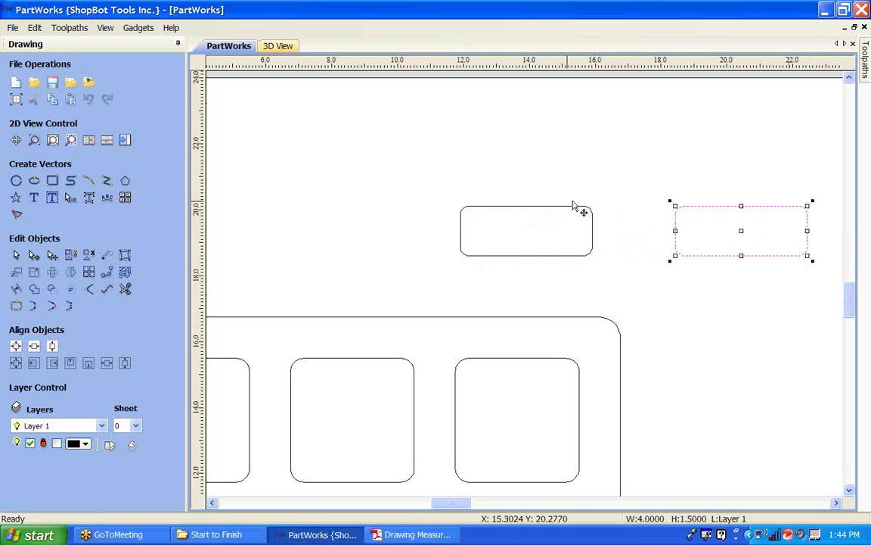
pyautogui.click(553, 255)
pyautogui.click(529, 256)
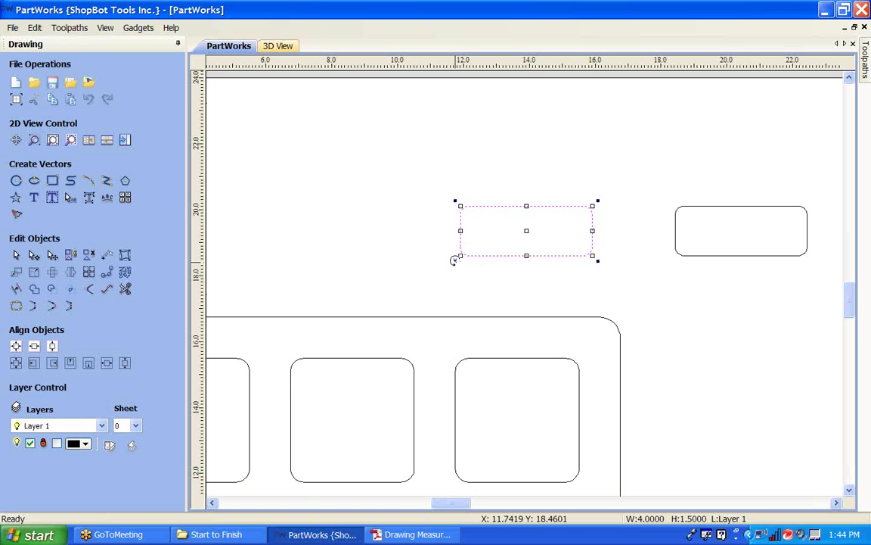
pyautogui.moveTo(454, 260); pyautogui.dragTo(557, 289)
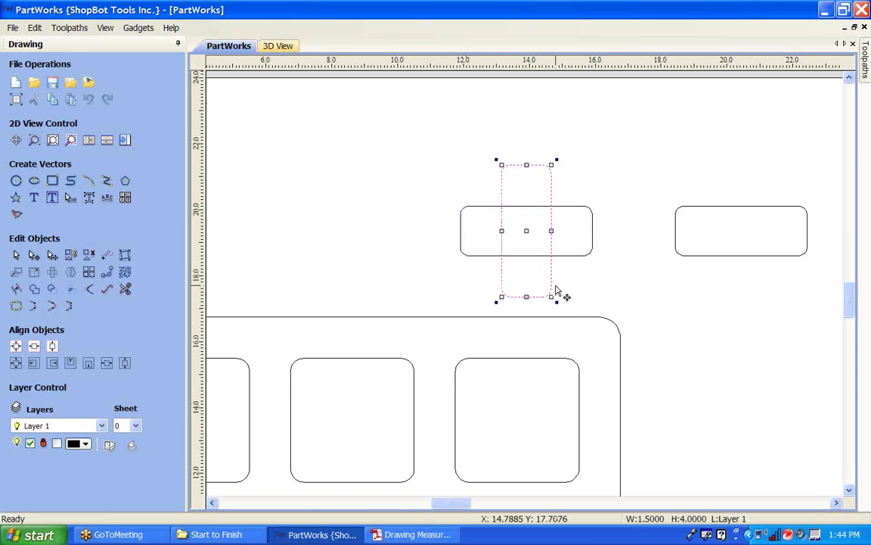
pyautogui.click(414, 162)
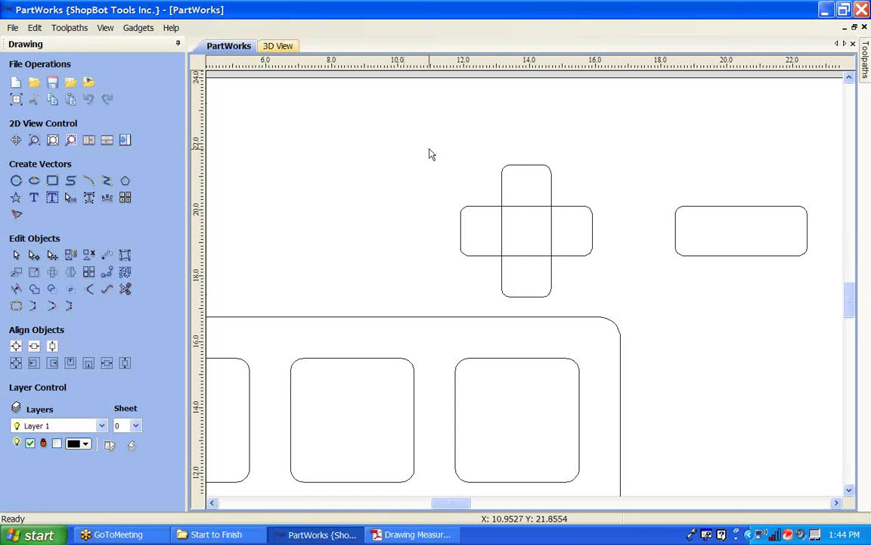
pyautogui.moveTo(429, 149); pyautogui.dragTo(603, 300)
pyautogui.click(588, 274)
pyautogui.click(125, 289)
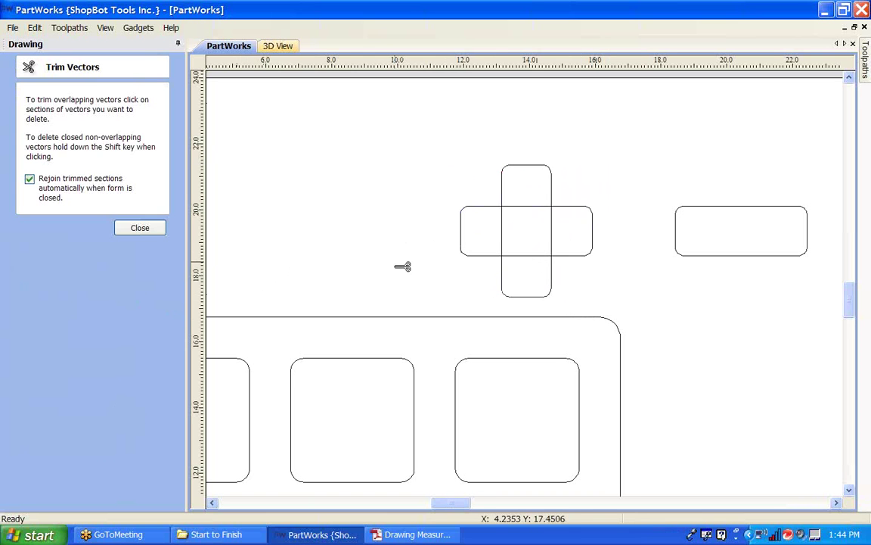
pyautogui.click(503, 238)
pyautogui.click(528, 206)
pyautogui.click(527, 255)
pyautogui.click(551, 227)
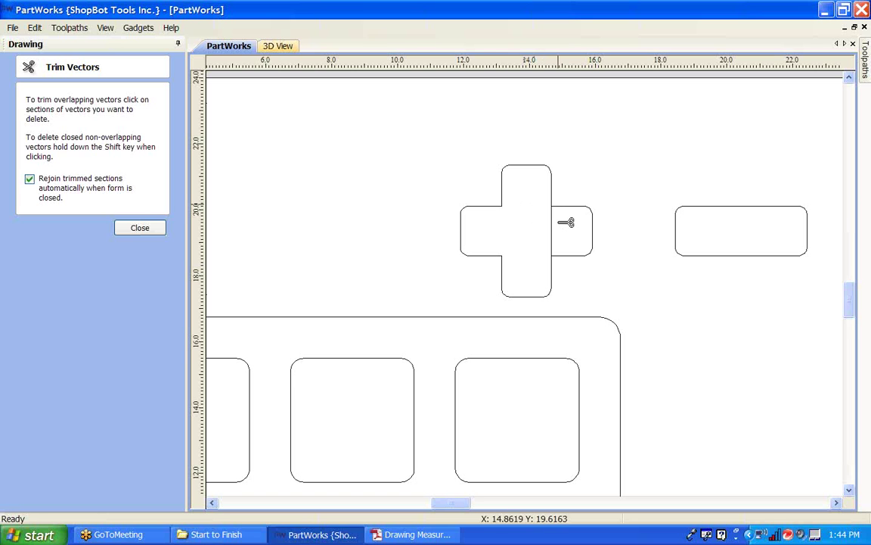
pyautogui.click(552, 222)
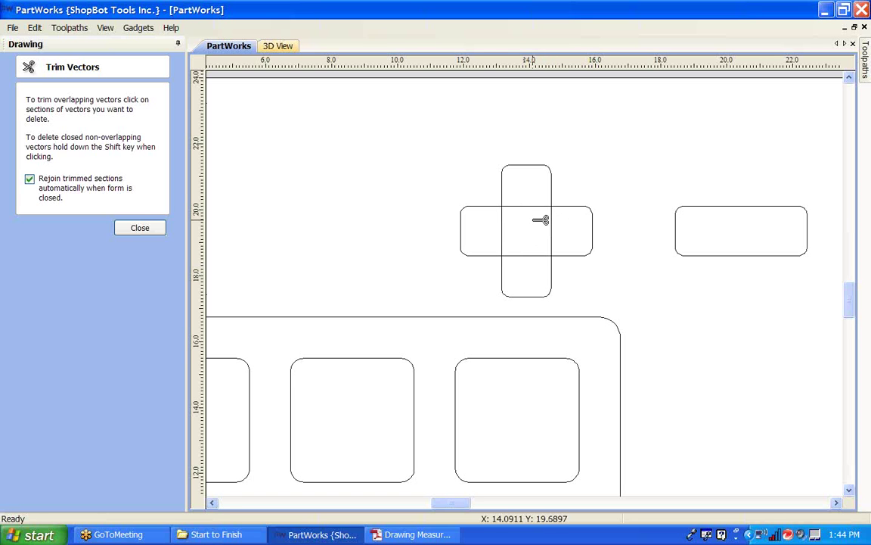
pyautogui.click(139, 228)
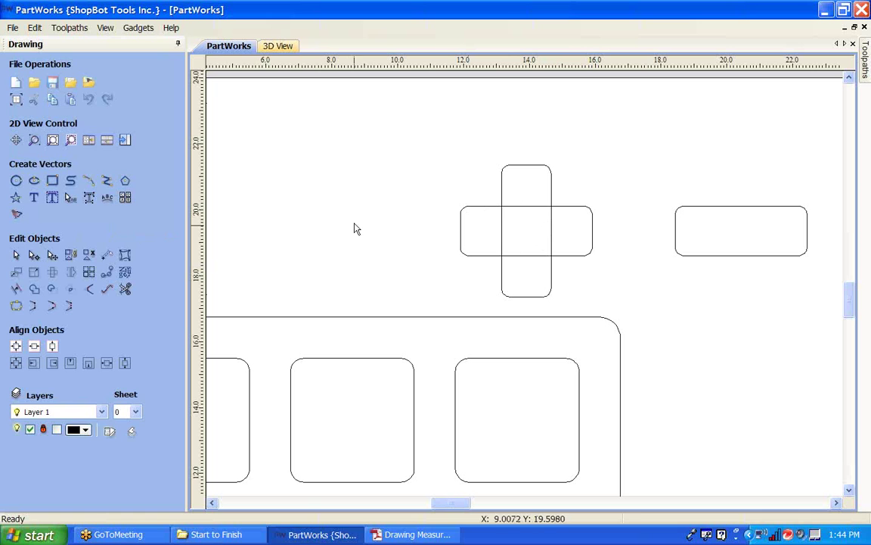
pyautogui.click(466, 255)
# - Weld the horizontal and vertical bars into a single 4 x 4-inch plus outline
pyautogui.click(575, 278)
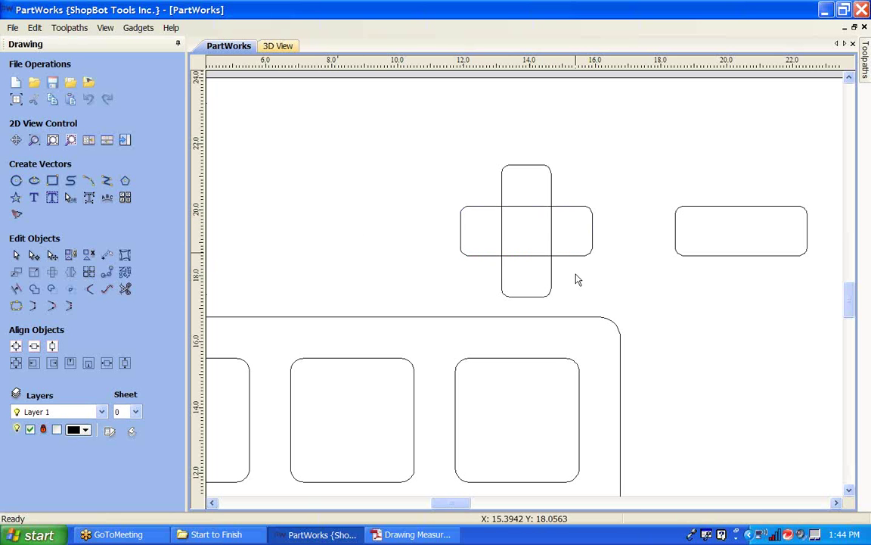
pyautogui.moveTo(569, 269); pyautogui.dragTo(506, 224)
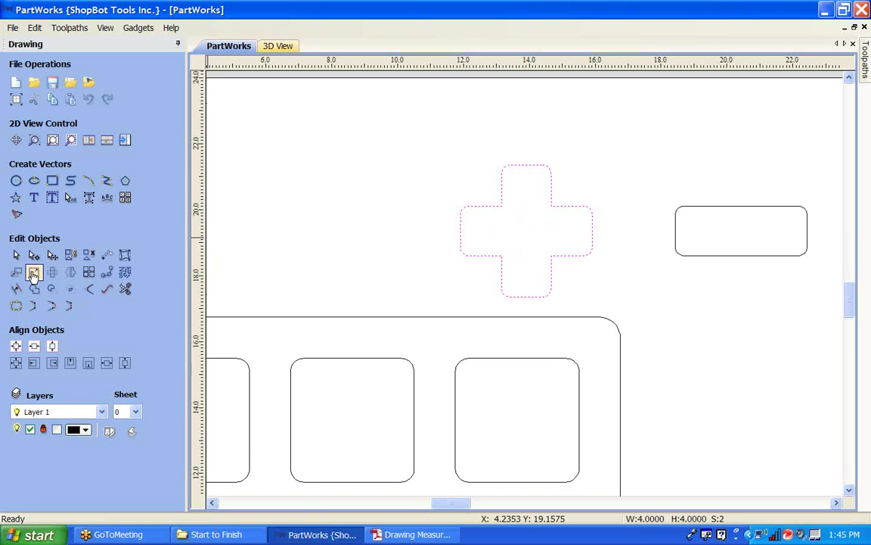
pyautogui.scroll(-5, 695, 106)
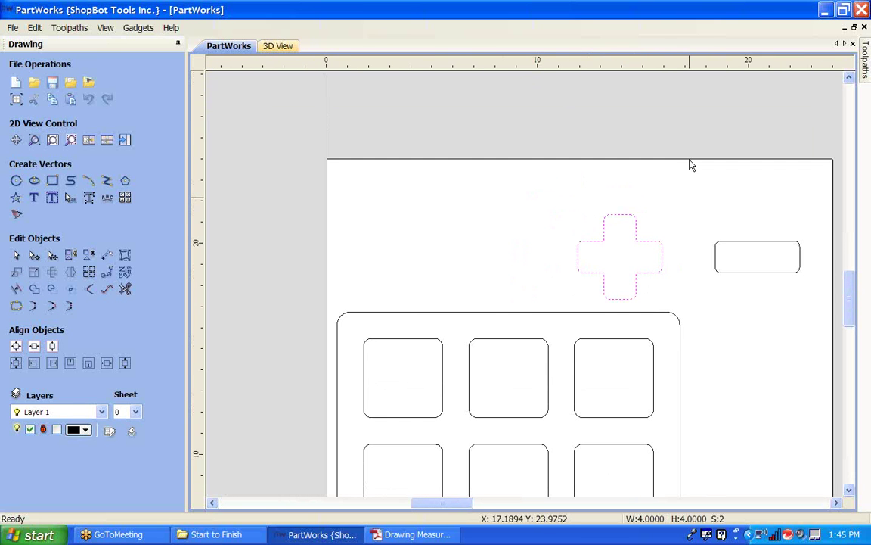
# - Draw a diagonal polyline above the sheet
pyautogui.click(318, 200)
pyautogui.click(106, 180)
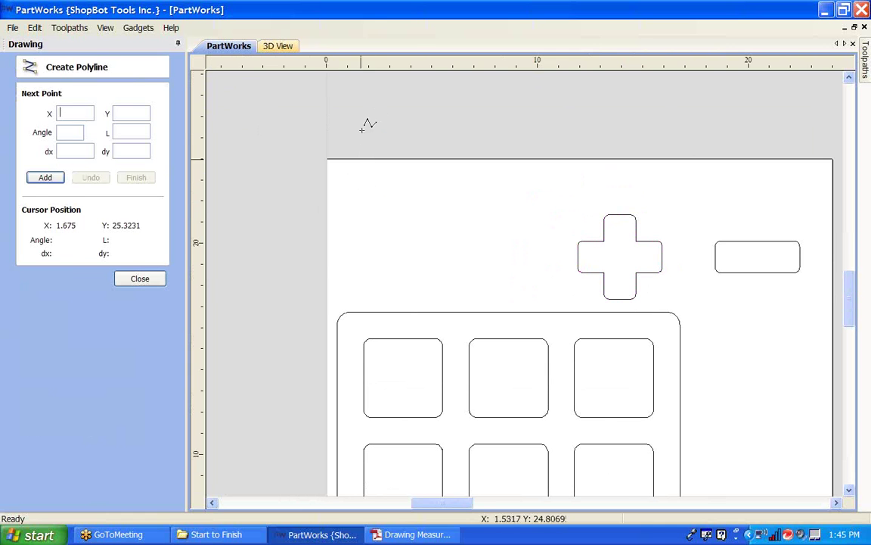
pyautogui.click(370, 122)
pyautogui.click(460, 227)
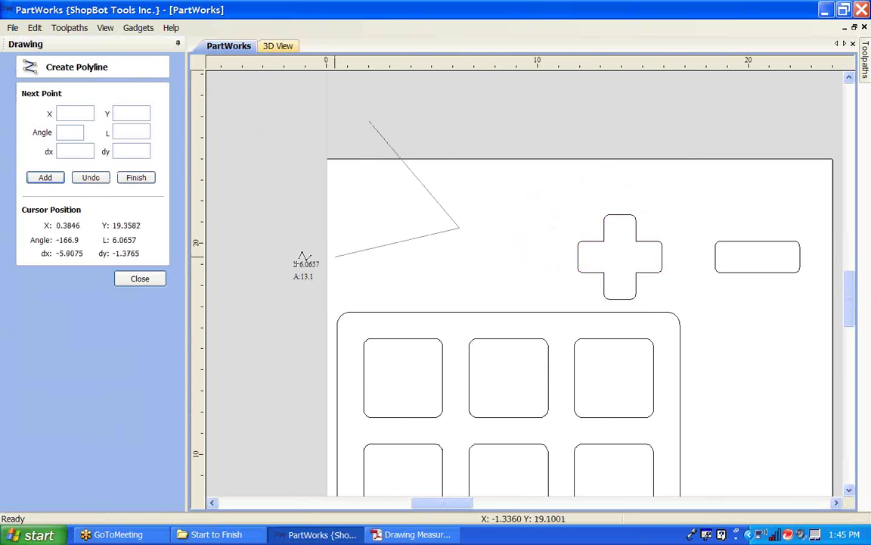
pyautogui.rightClick(234, 271)
pyautogui.click(162, 280)
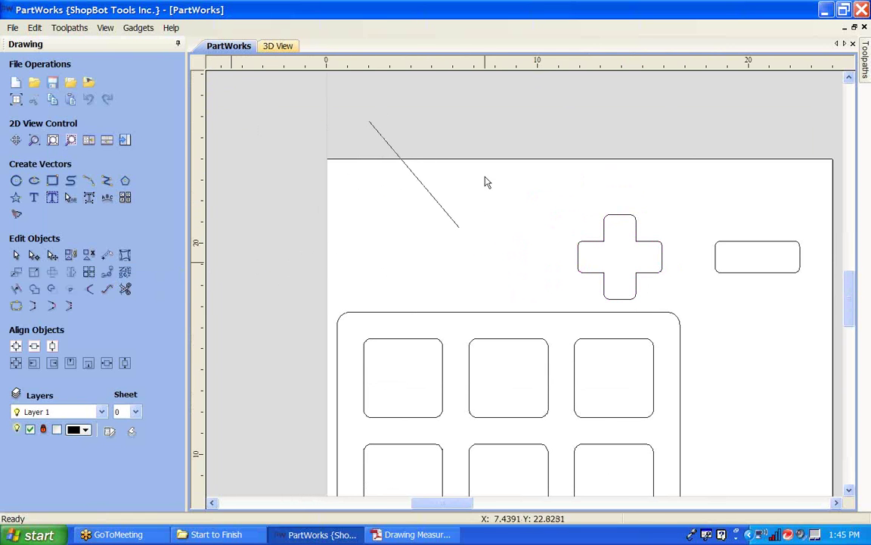
# - Make a horizontally mirrored copy of the diagonal line so the two form an X
pyautogui.click(442, 206)
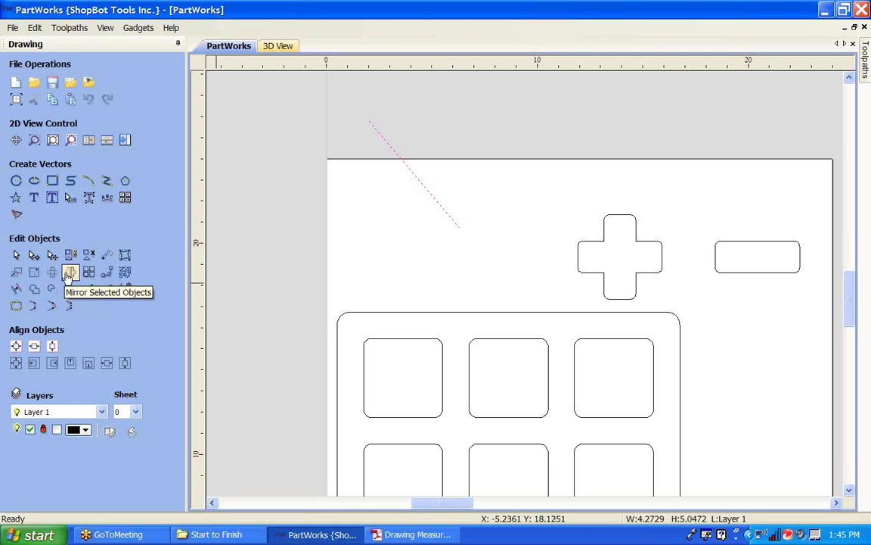
pyautogui.click(70, 273)
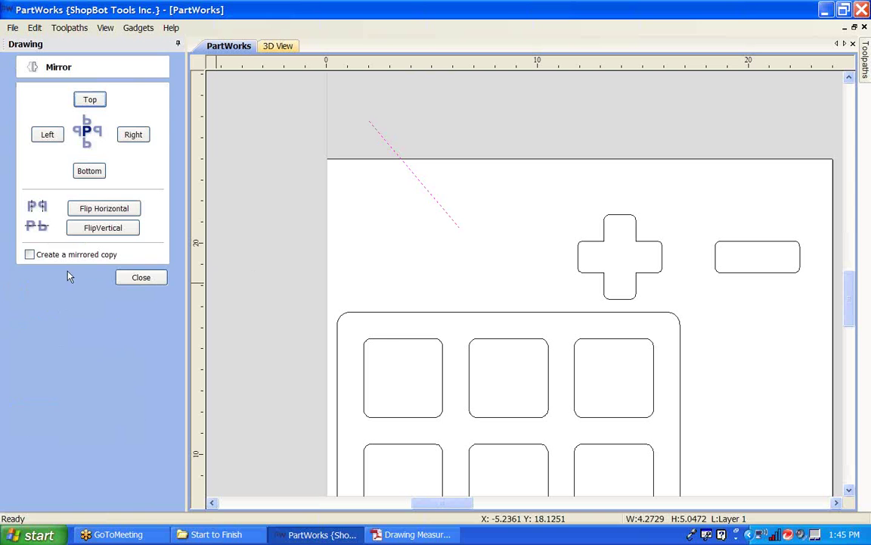
pyautogui.click(30, 254)
pyautogui.click(85, 215)
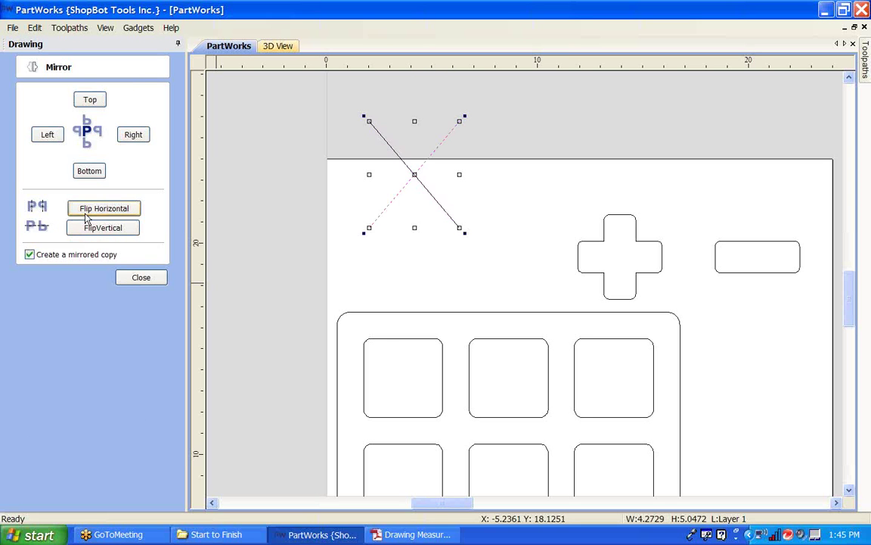
pyautogui.click(139, 277)
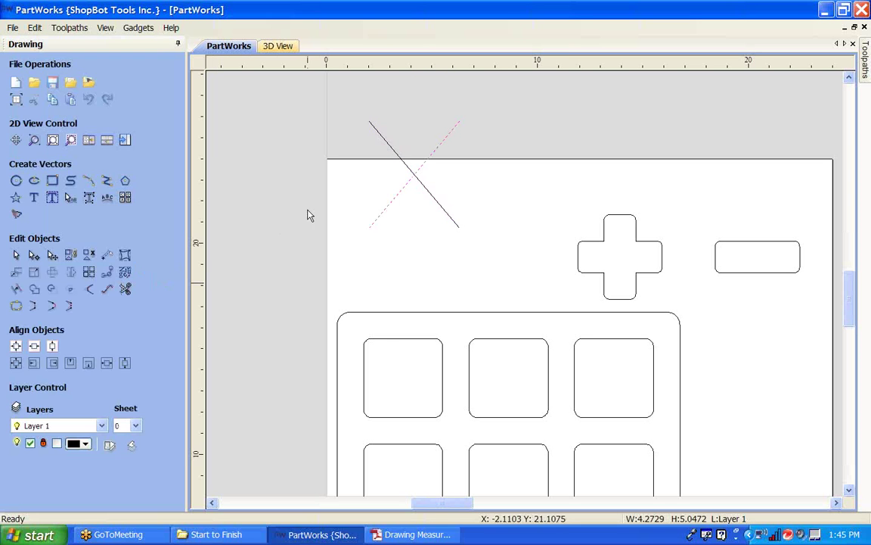
pyautogui.click(376, 222)
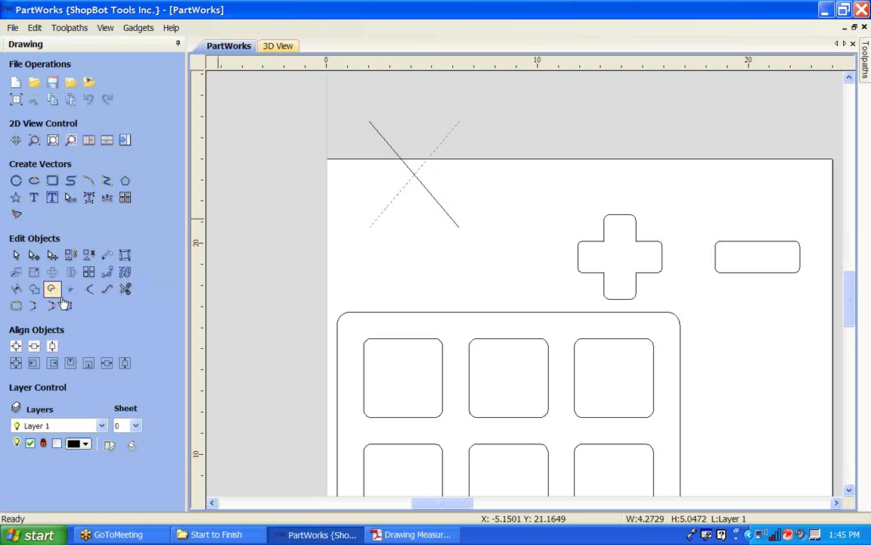
# - Offset the rising diagonal 0.75 inch both outwards and inwards
pyautogui.click(16, 288)
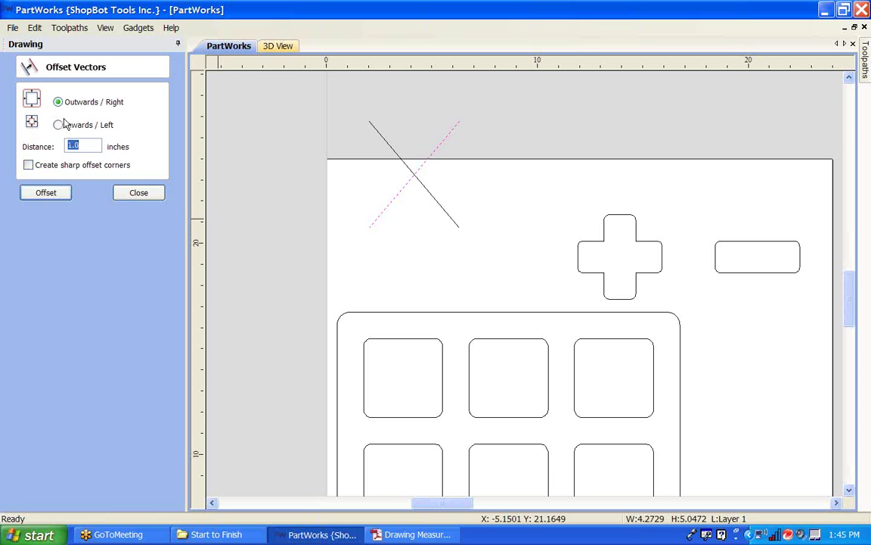
pyautogui.write('.75')
pyautogui.click(53, 192)
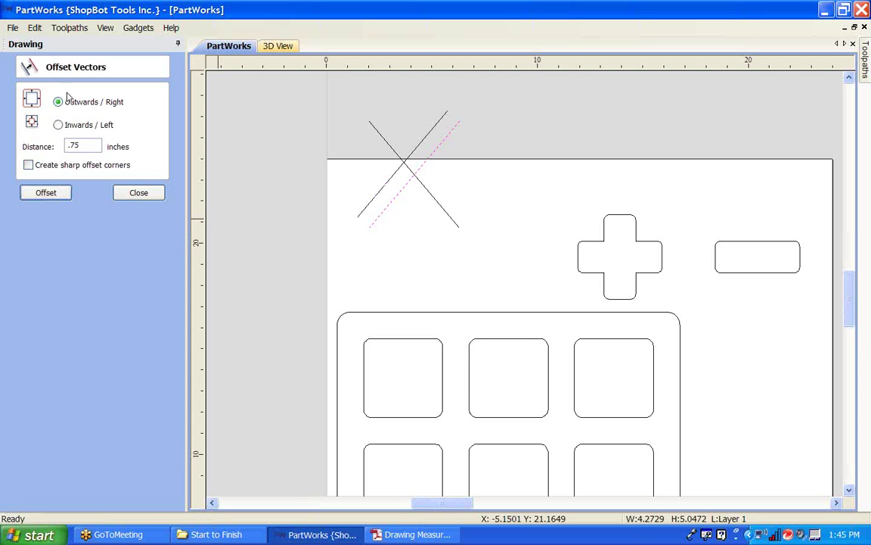
pyautogui.click(59, 125)
pyautogui.click(50, 191)
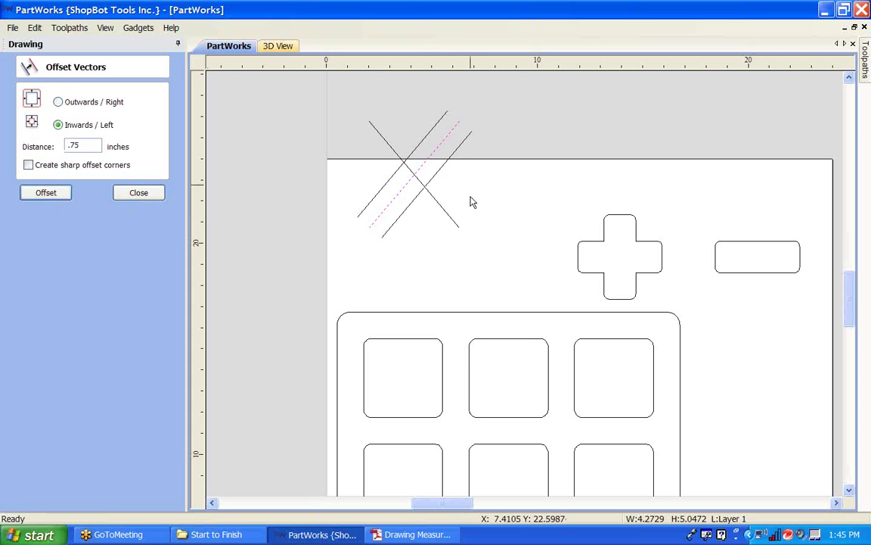
# - Close the offset form and box-select all four crossed lines
pyautogui.click(451, 225)
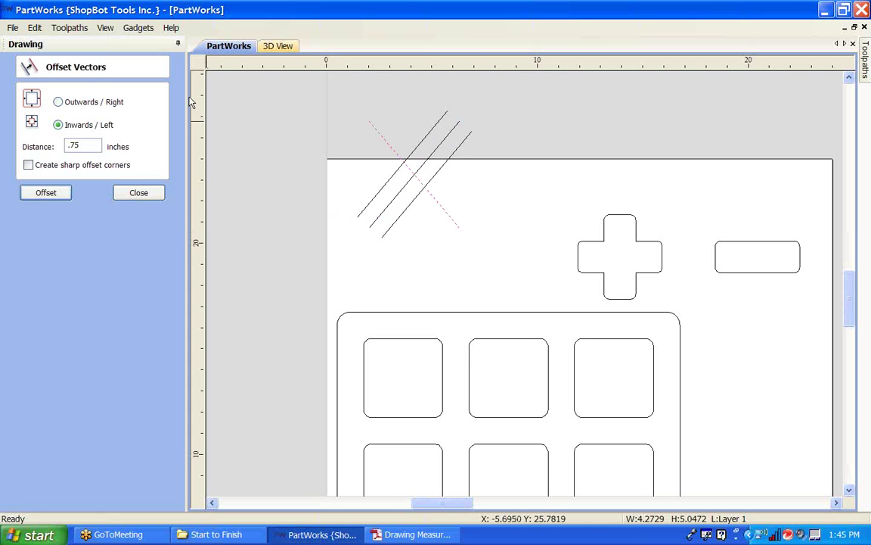
pyautogui.click(121, 194)
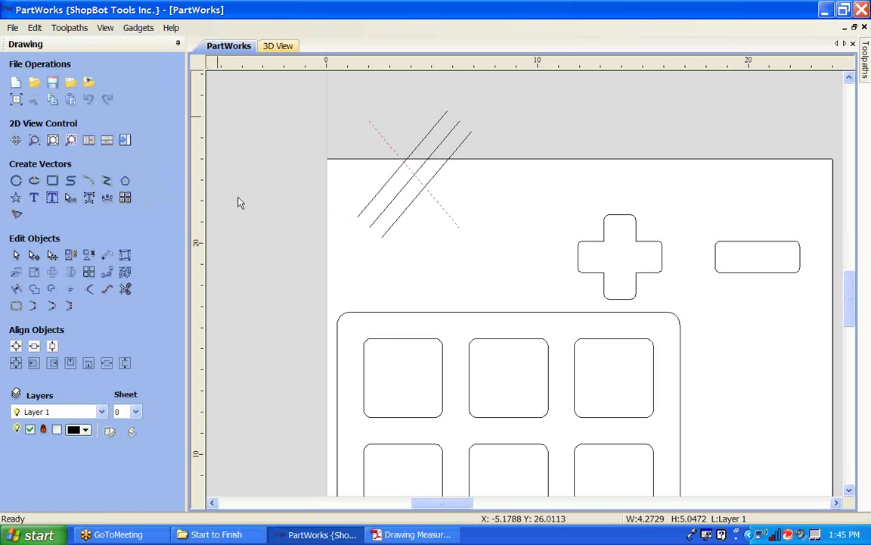
pyautogui.click(399, 226)
pyautogui.moveTo(488, 235); pyautogui.dragTo(371, 143)
# - Delete the four crossed lines and the small 4 x 1.5-inch rounded rectangle
pyautogui.press('Delete')
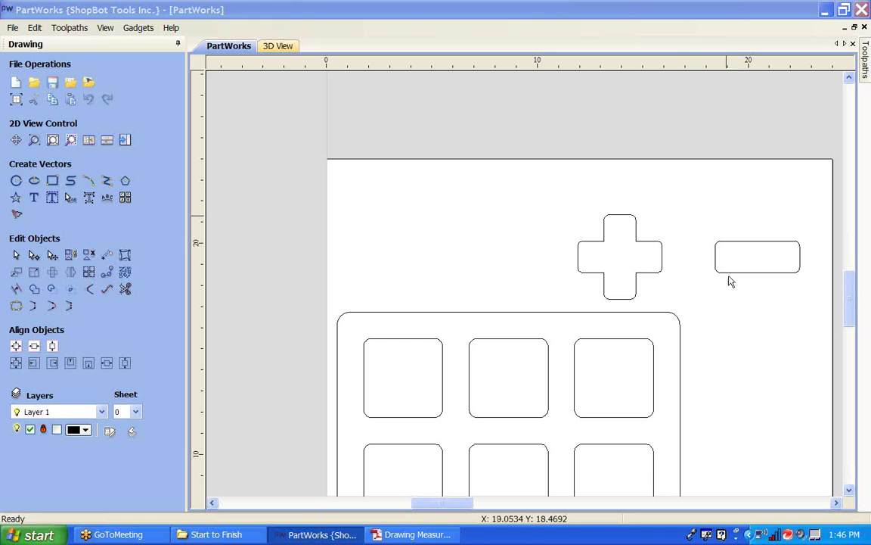
pyautogui.moveTo(755, 294)
pyautogui.mouseDown(button='middle')
pyautogui.moveTo(630, 302)
pyautogui.moveTo(628, 294)
pyautogui.mouseUp(button='middle')
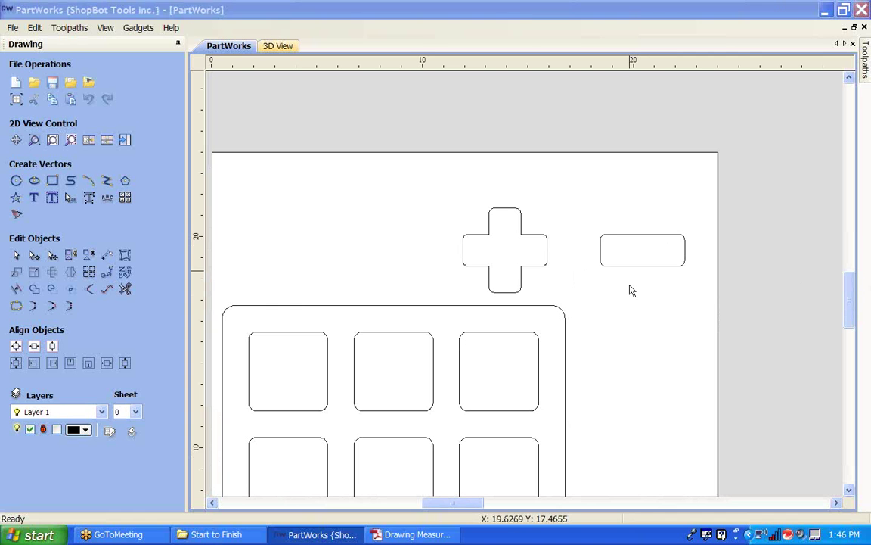
pyautogui.click(650, 266)
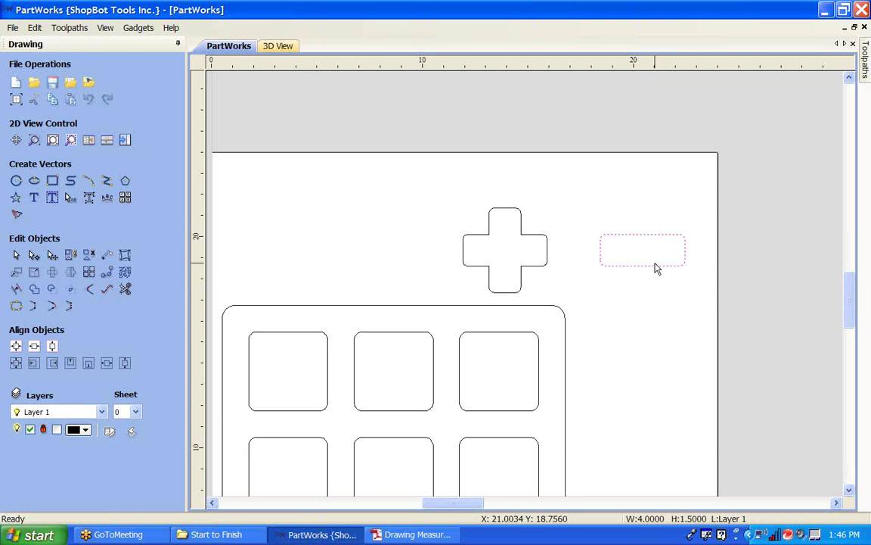
pyautogui.press('Delete')
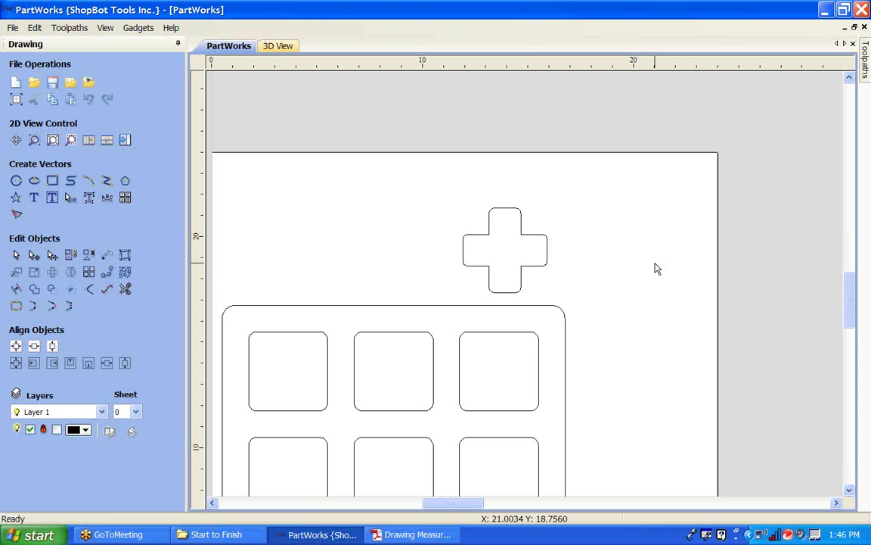
# - Select the plus outline and bring up its rotation handles, zoomed in
pyautogui.click(532, 265)
pyautogui.moveTo(535, 269); pyautogui.dragTo(611, 258, button='middle')
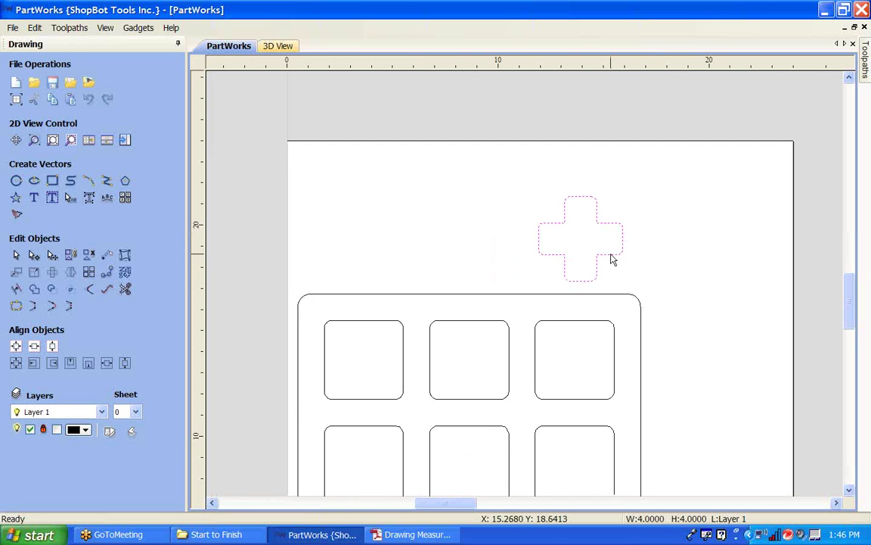
pyautogui.click(609, 253)
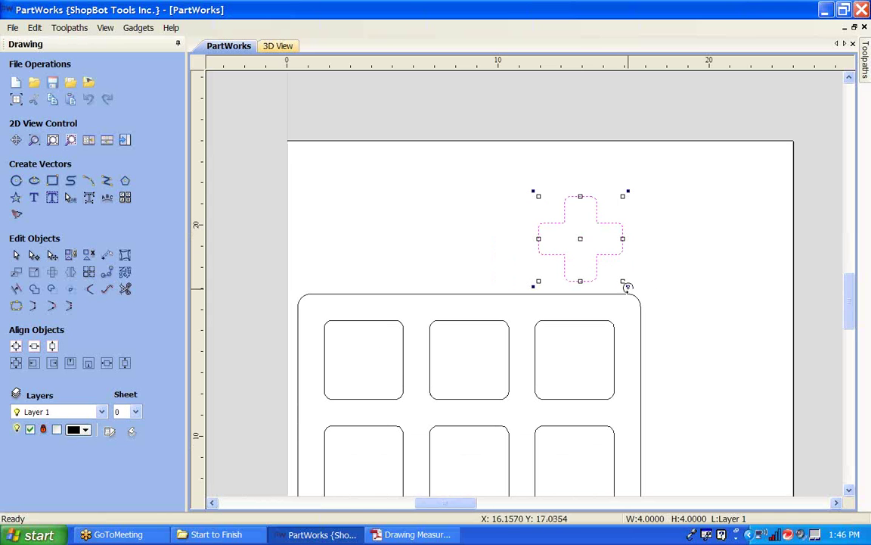
pyautogui.scroll(3, 624, 292)
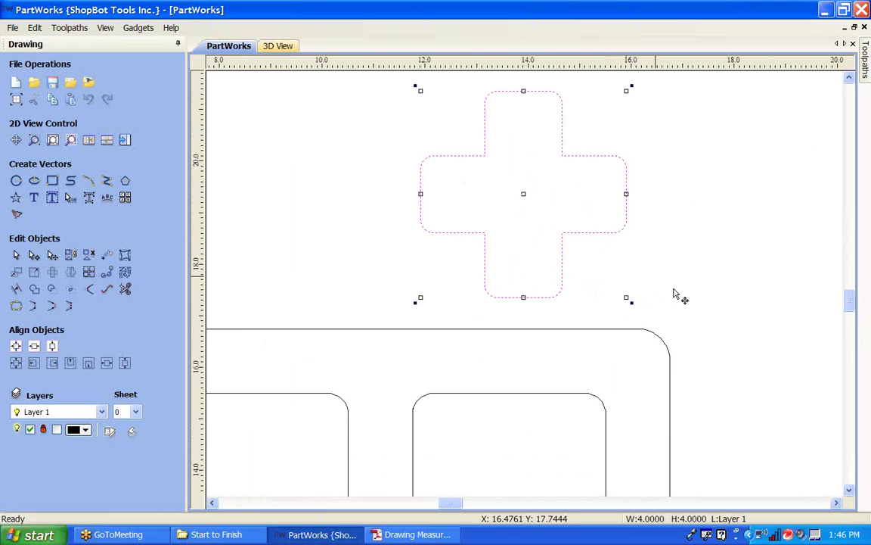
pyautogui.moveTo(678, 296); pyautogui.dragTo(776, 362, button='middle')
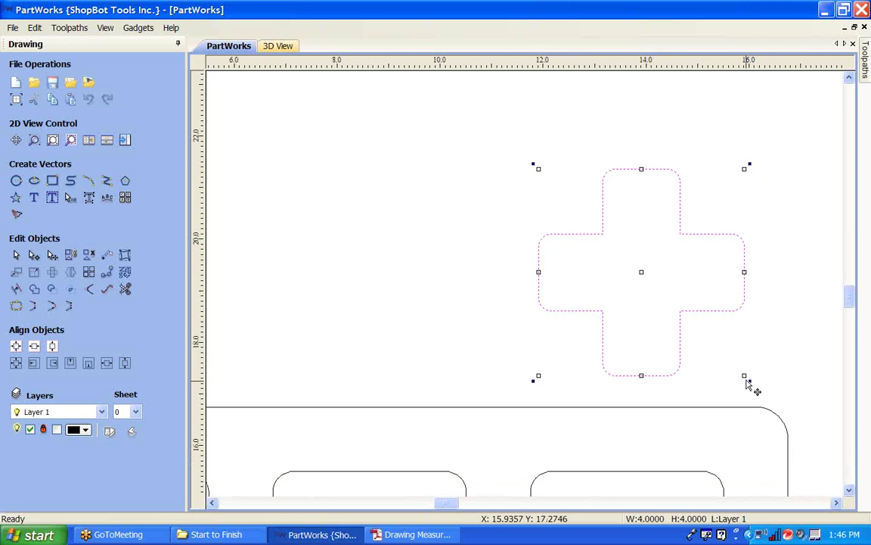
# - Rotate the plus 45 degrees into a 3.682 x 3.682-inch X shape
pyautogui.moveTo(747, 379); pyautogui.dragTo(693, 429)
pyautogui.hotkey('ctrl', 'z')
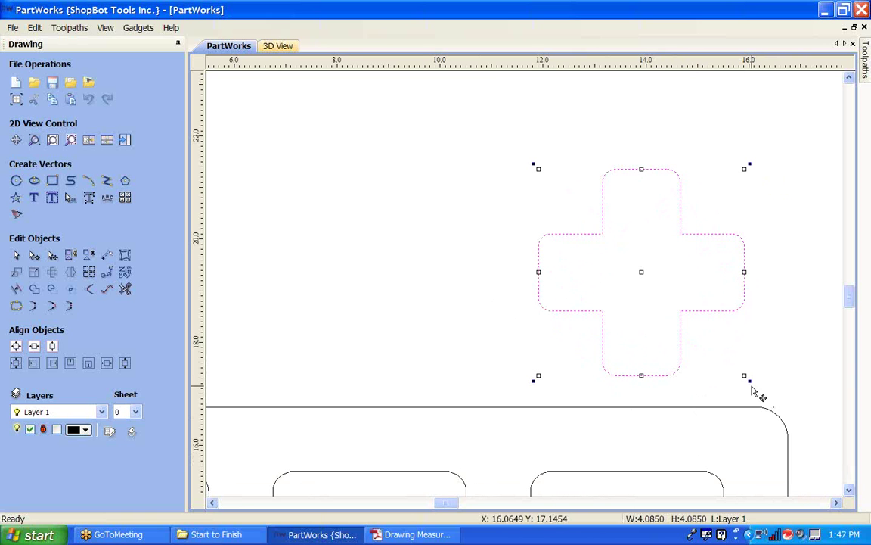
pyautogui.moveTo(747, 379); pyautogui.dragTo(632, 378)
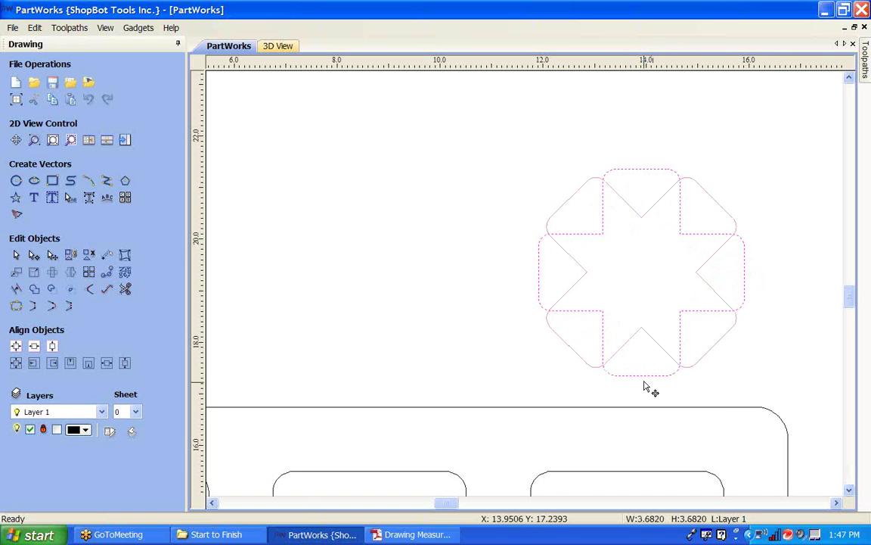
pyautogui.click(632, 377)
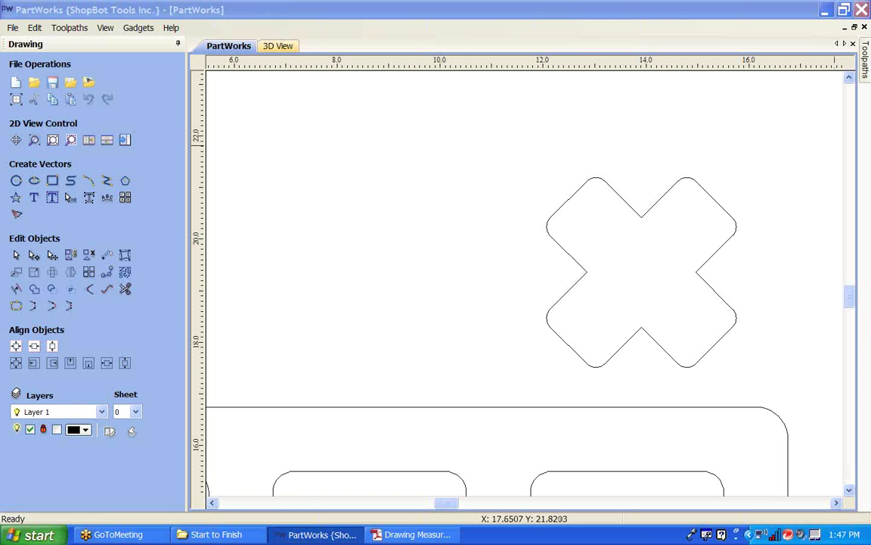
pyautogui.click(515, 216)
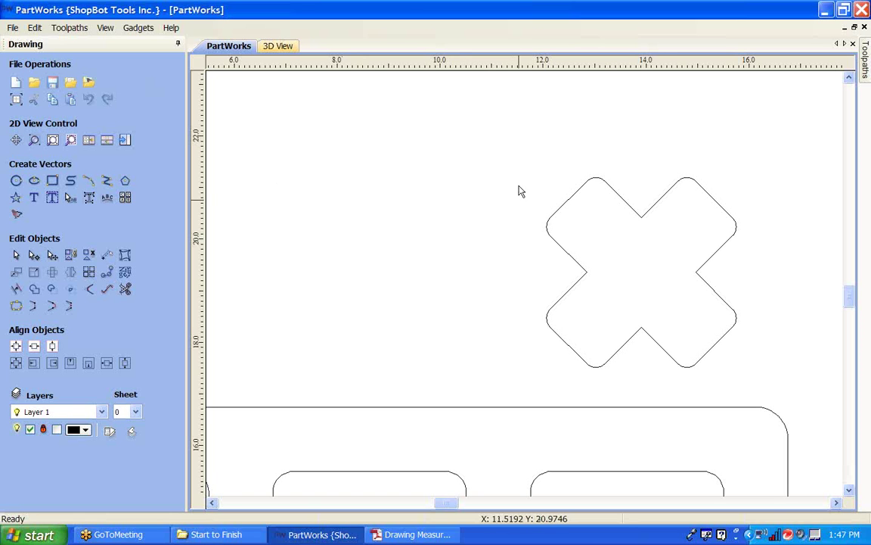
pyautogui.click(654, 207)
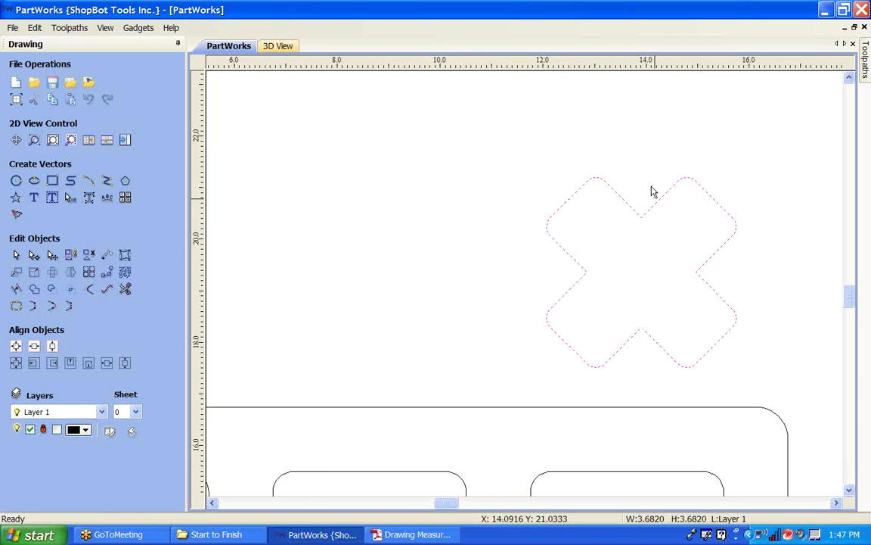
pyautogui.scroll(-5, 651, 181)
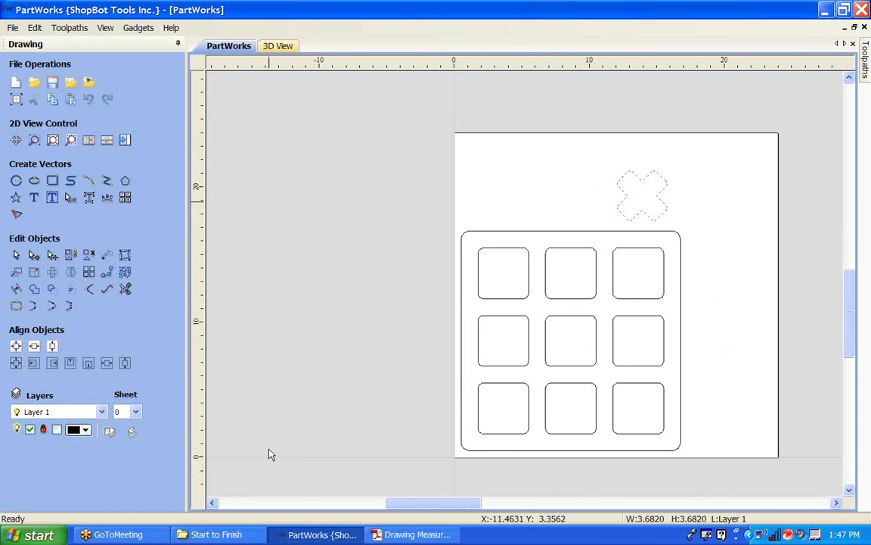
# - Bring up Drawing Measurements.pdf to read the washer's 3.675 and 1.25-inch diameters
pyautogui.click(412, 534)
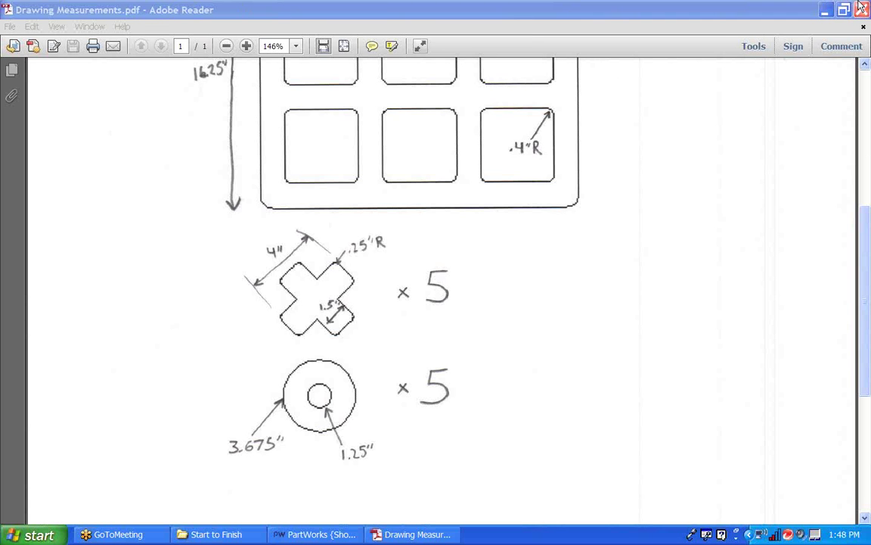
# - Return to PartWorks and enter a circle diameter, trying 3.675 then 3-5/8
pyautogui.click(824, 15)
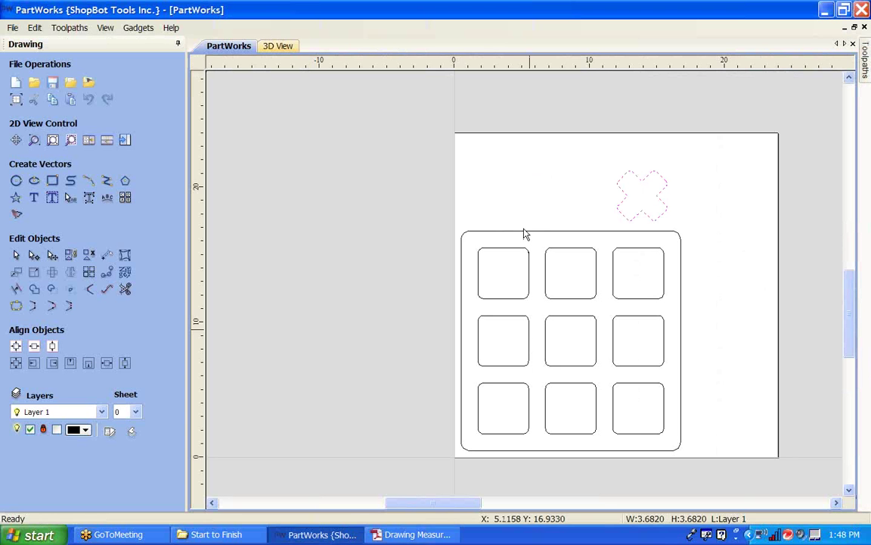
pyautogui.scroll(5, 515, 183)
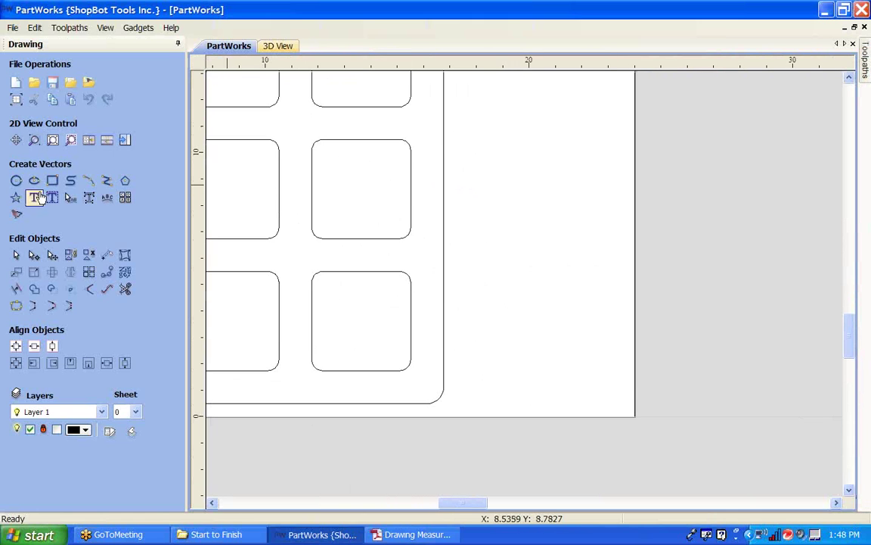
pyautogui.click(16, 180)
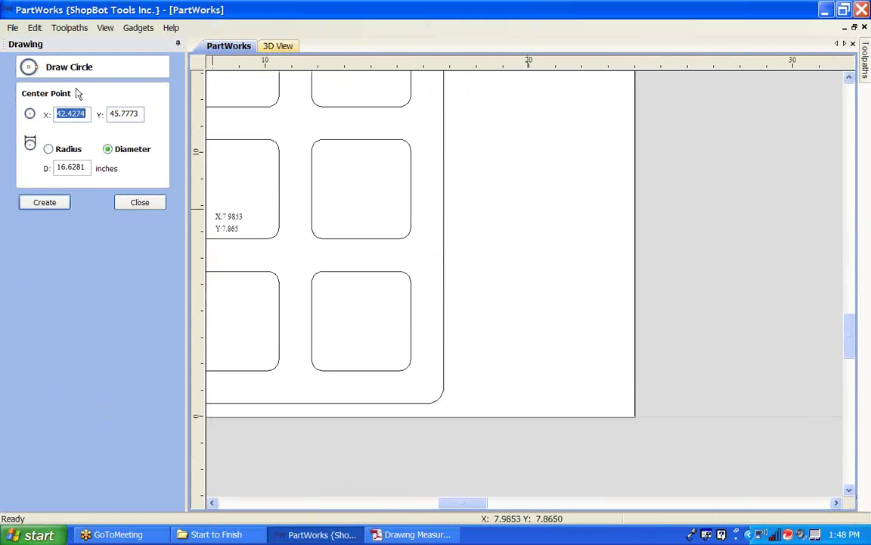
pyautogui.moveTo(85, 168); pyautogui.dragTo(45, 166)
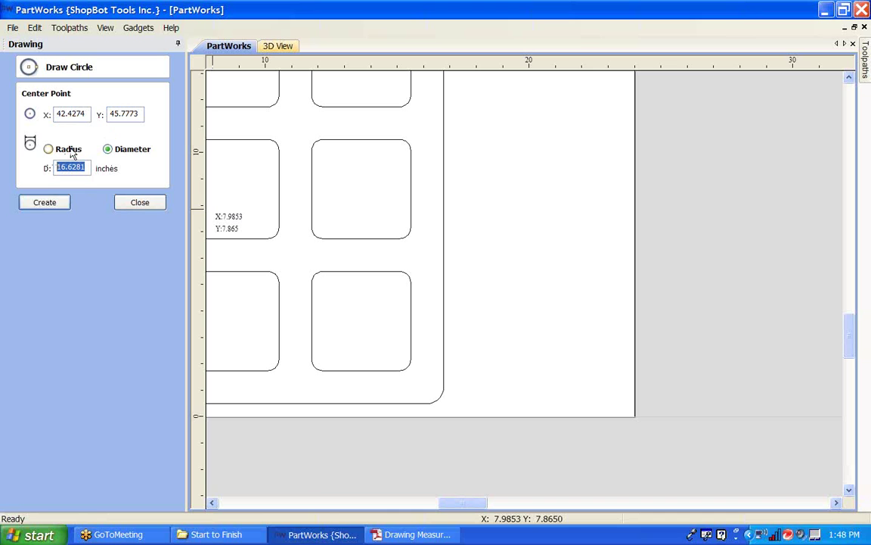
pyautogui.write('3.675')
pyautogui.press('BackSpace')
pyautogui.press('BackSpace')
pyautogui.press('BackSpace')
pyautogui.press('BackSpace')
pyautogui.press('BackSpace')
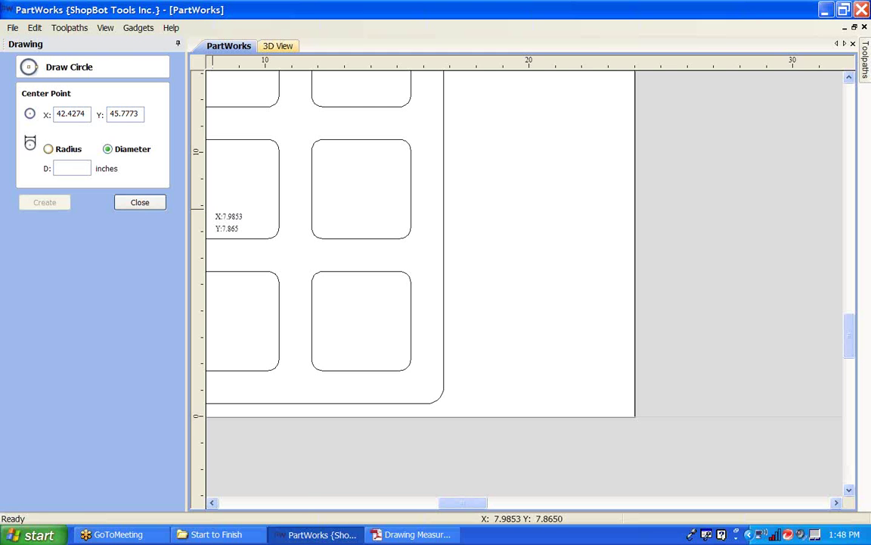
pyautogui.write('3')
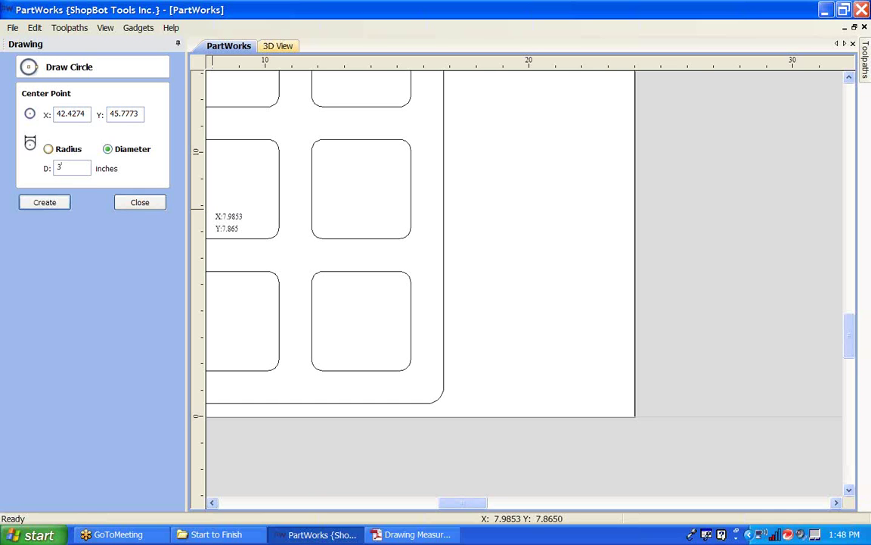
pyautogui.write('-5/8')
pyautogui.press('=')
# - Correct the diameter to 3.675 and place the circle right of the panel
pyautogui.click(58, 167)
pyautogui.press('Delete')
pyautogui.write('3')
pyautogui.click(71, 167)
pyautogui.press('BackSpace')
pyautogui.write('75')
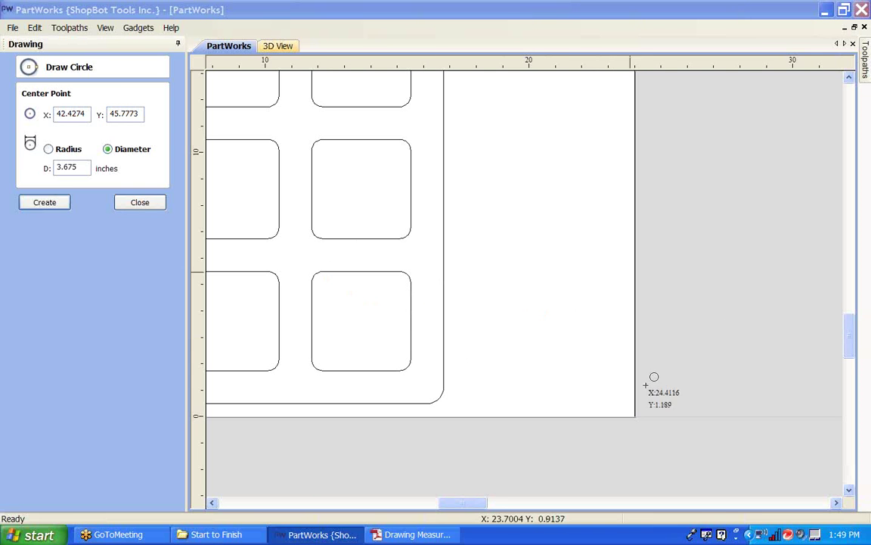
pyautogui.click(543, 319)
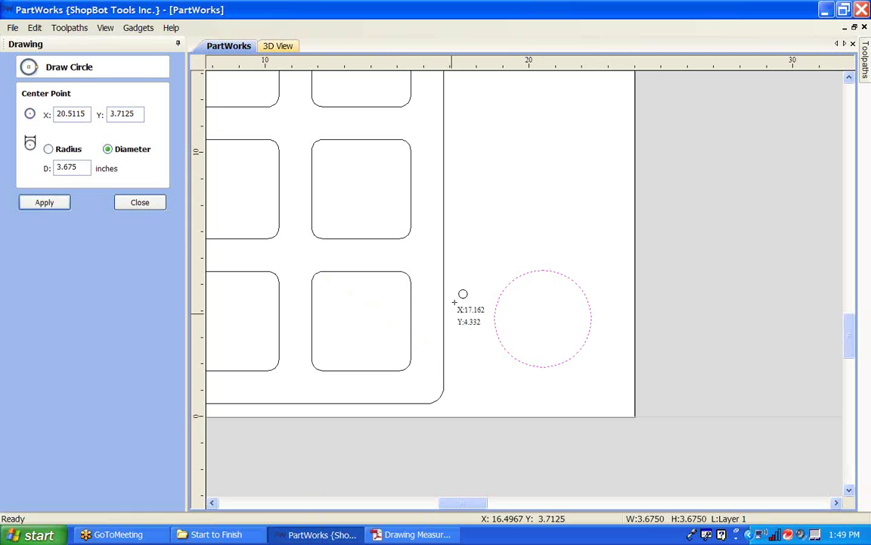
pyautogui.click(148, 205)
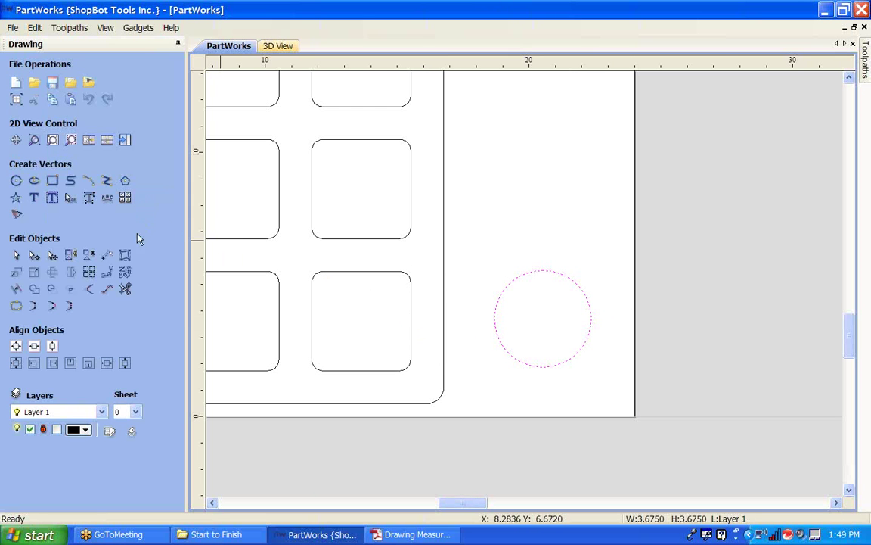
# - Draw a test inner circle, centre it in the big one, then delete it
pyautogui.click(16, 180)
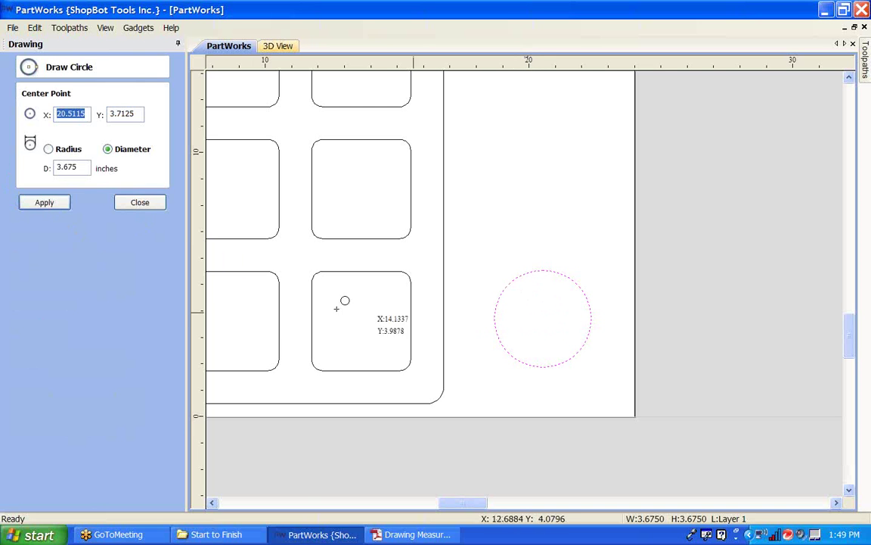
pyautogui.click(545, 168)
pyautogui.click(555, 180)
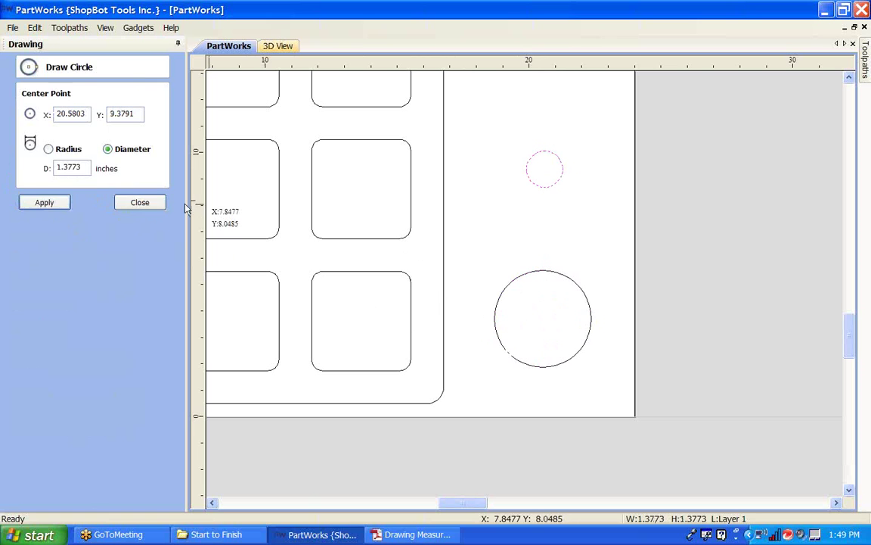
pyautogui.press('Escape')
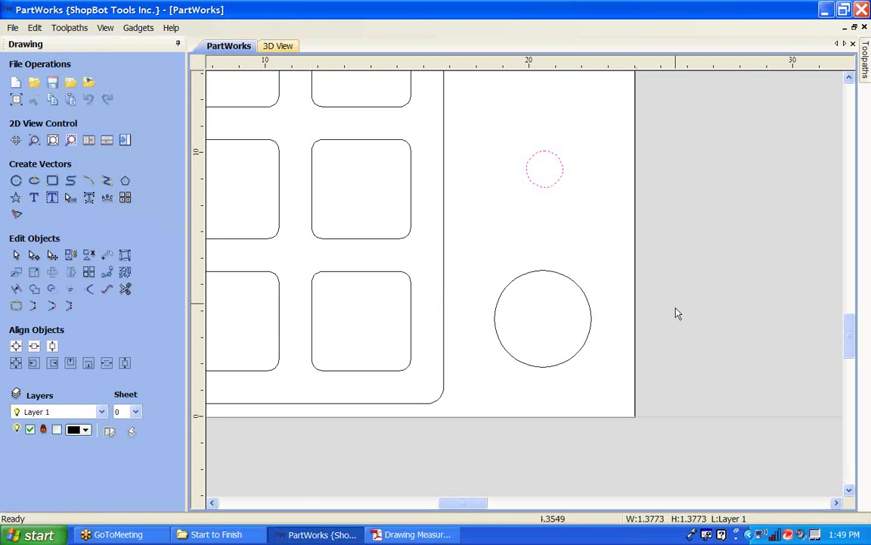
pyautogui.keyDown('shift'); pyautogui.click(554, 274); pyautogui.keyUp('shift')
pyautogui.click(52, 346)
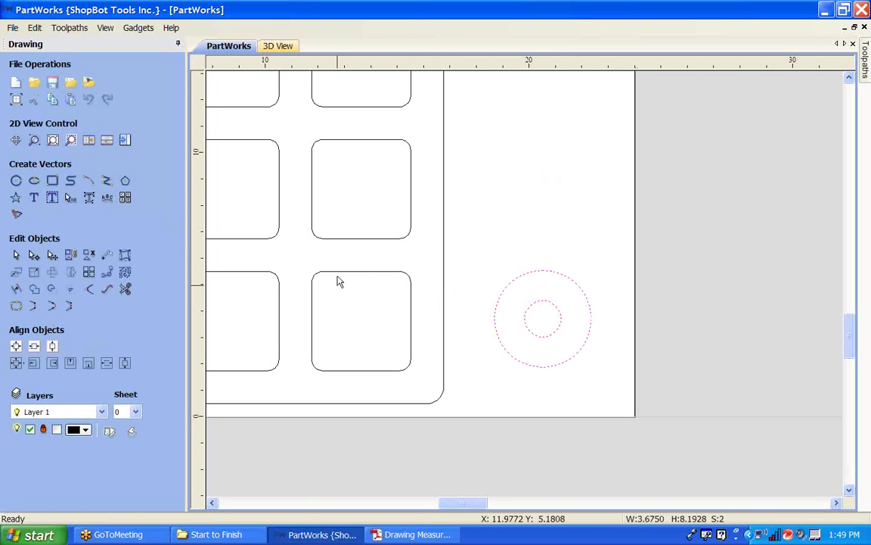
pyautogui.click(530, 242)
pyautogui.click(549, 302)
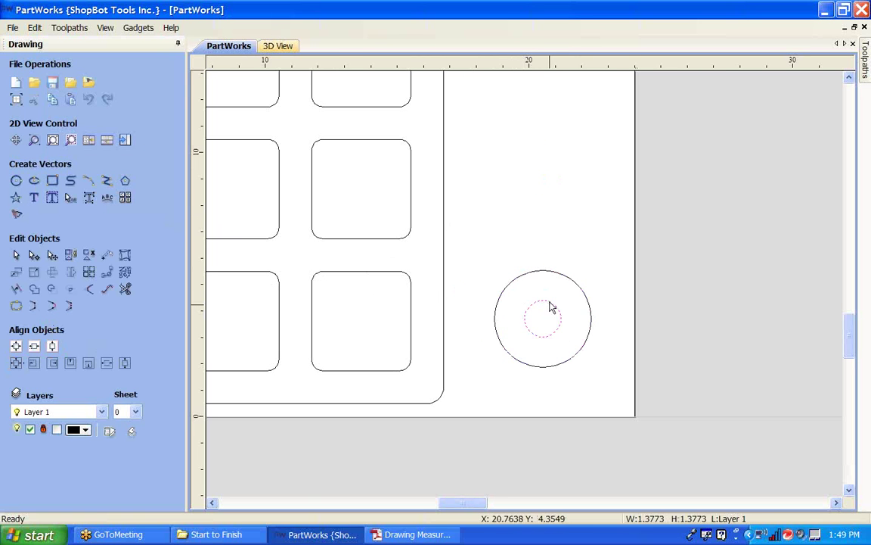
pyautogui.press('Delete')
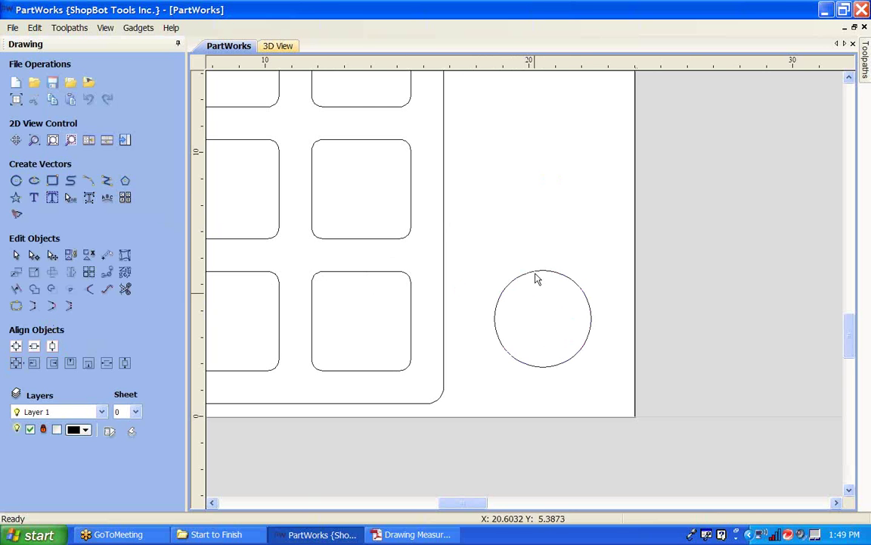
pyautogui.click(16, 180)
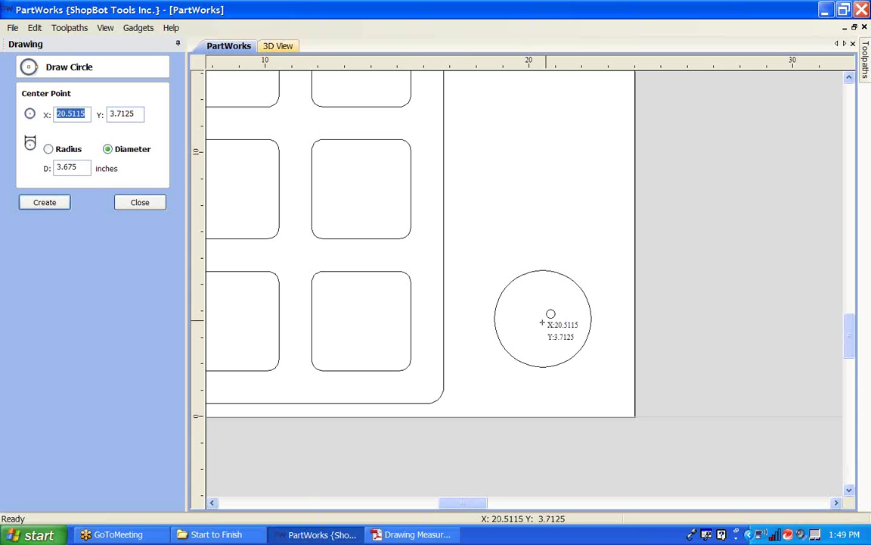
# - Draw a 1.25-inch circle at the 3.675-inch circle's centre, undoing a misplaced extra circle
pyautogui.scroll(5, 542, 323)
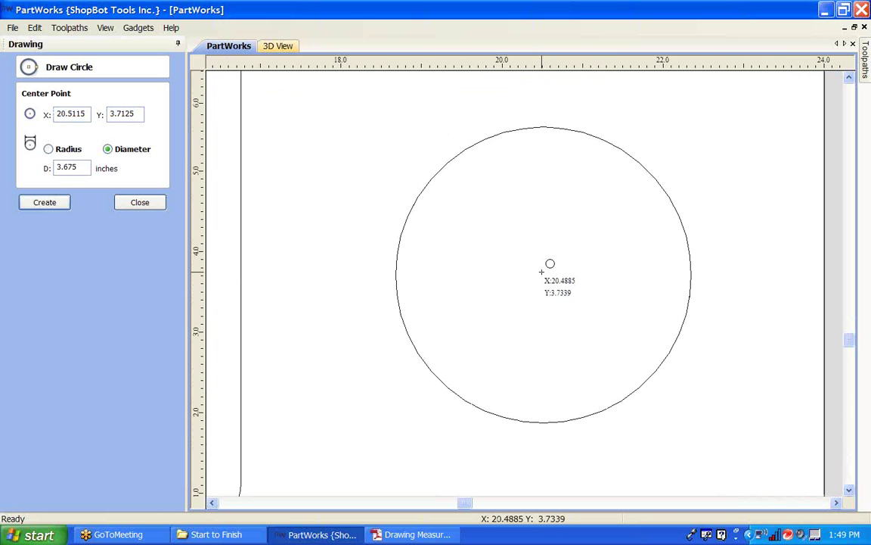
pyautogui.click(465, 241)
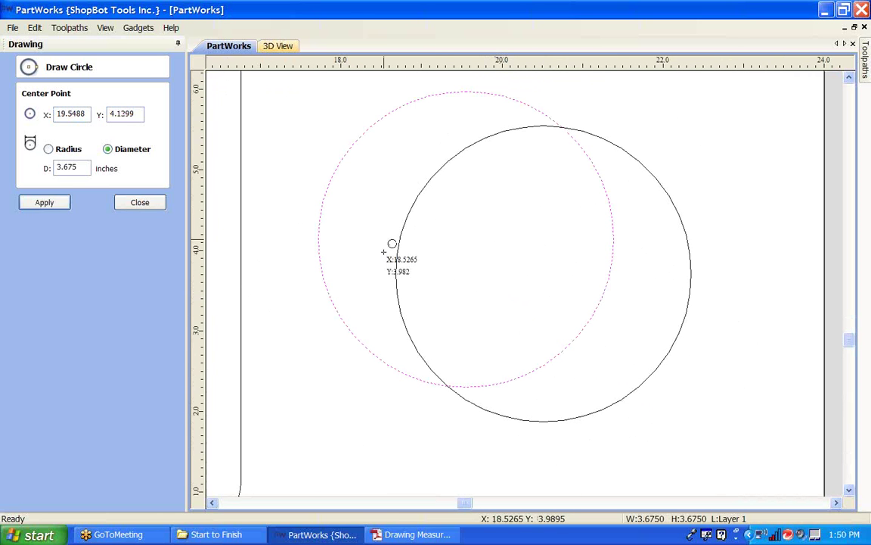
pyautogui.hotkey('ctrl', 'z')
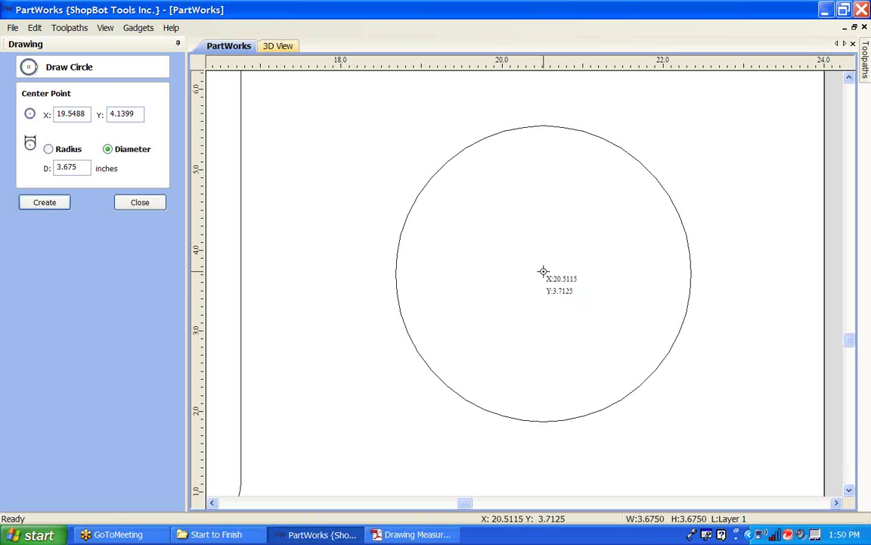
pyautogui.moveTo(543, 271); pyautogui.dragTo(565, 312)
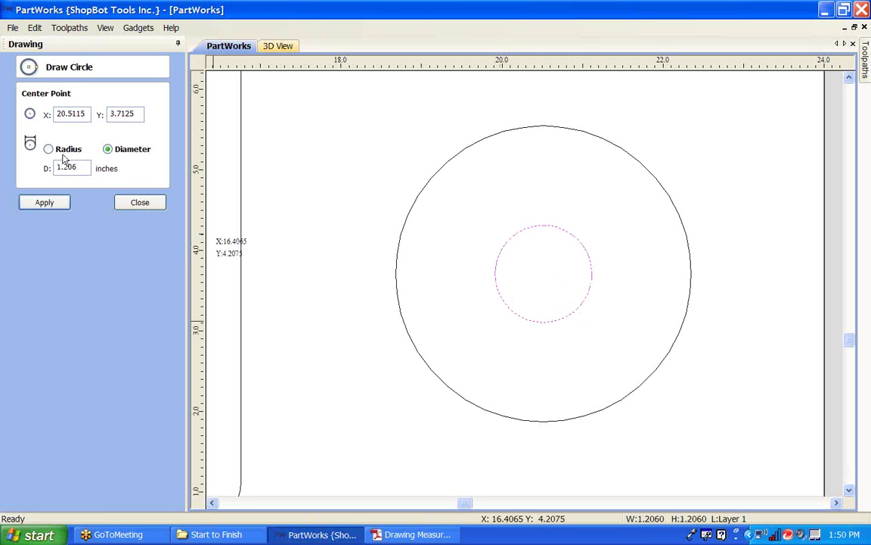
pyautogui.click(83, 168)
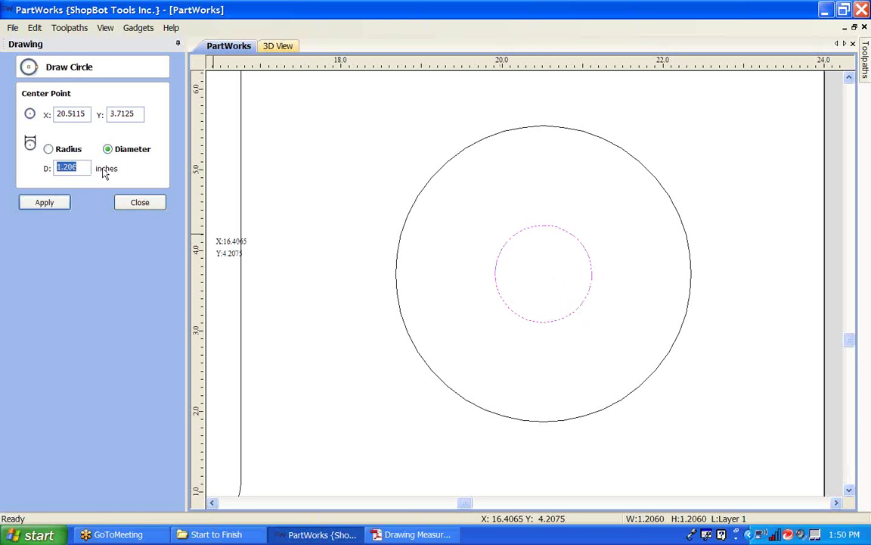
pyautogui.write('1')
pyautogui.click(46, 202)
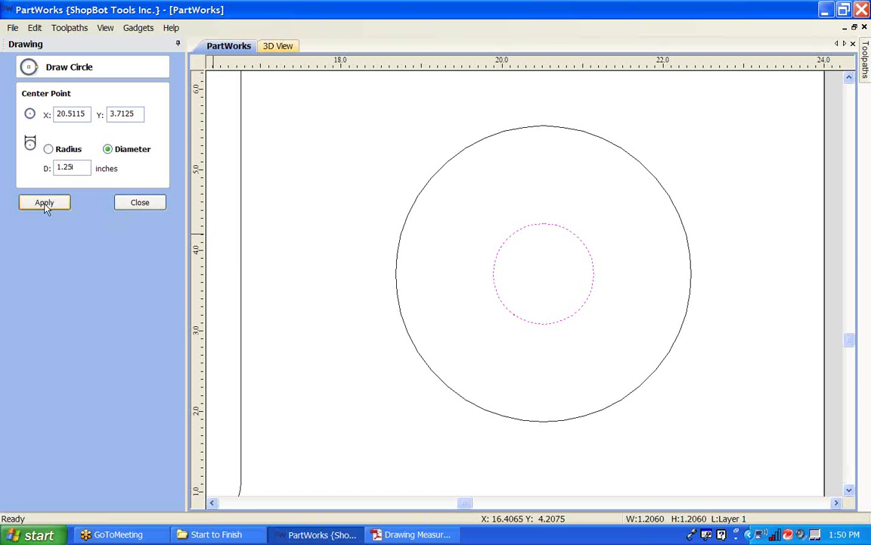
pyautogui.click(140, 202)
pyautogui.scroll(-2, 513, 173)
pyautogui.scroll(-4, 556, 223)
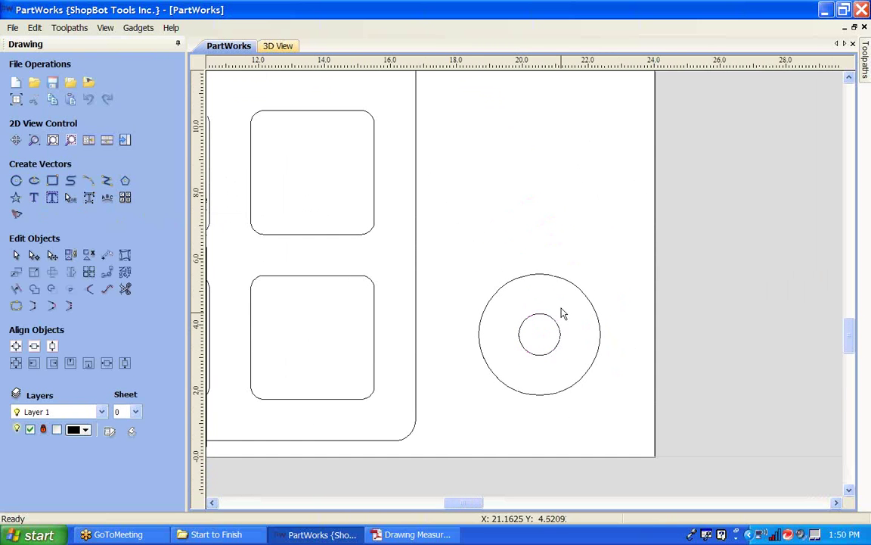
# - Move the X-shaped part into the sheet's top-left corner without running nesting
pyautogui.moveTo(542, 349); pyautogui.dragTo(559, 338, button='middle')
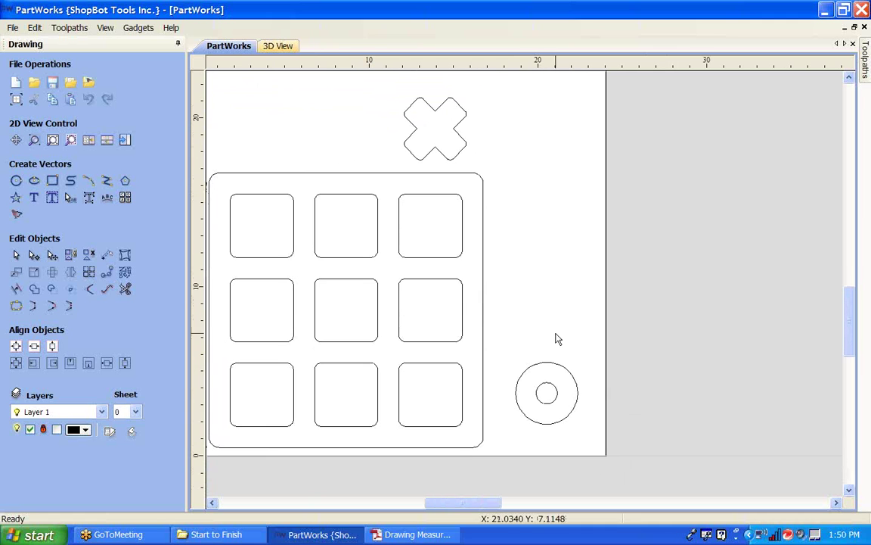
pyautogui.moveTo(503, 355); pyautogui.dragTo(582, 440)
pyautogui.click(429, 161)
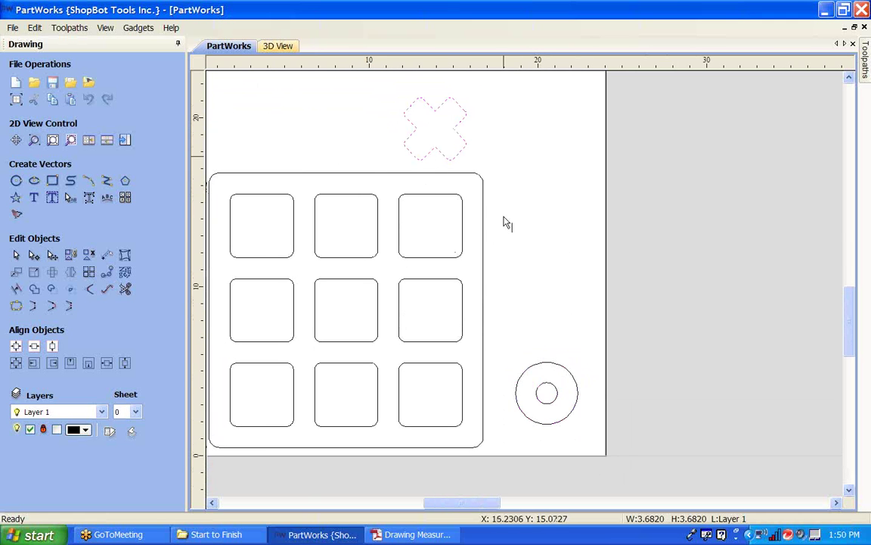
pyautogui.moveTo(506, 220); pyautogui.dragTo(552, 255, button='middle')
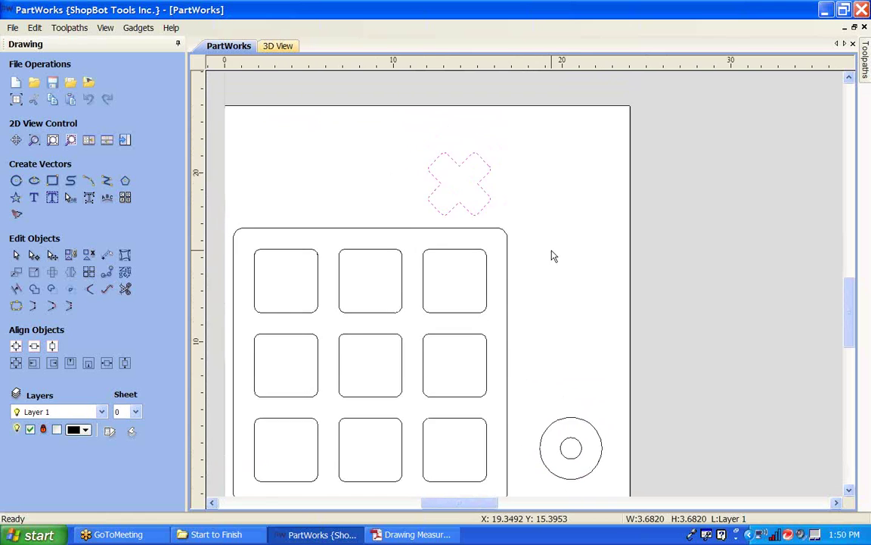
pyautogui.scroll(-1, 551, 255)
pyautogui.click(503, 231)
pyautogui.click(496, 221)
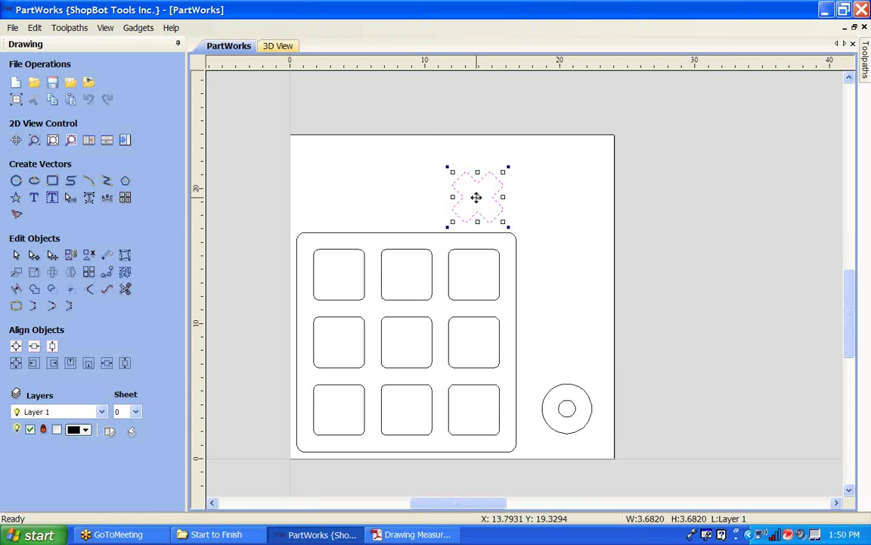
pyautogui.moveTo(476, 198); pyautogui.dragTo(328, 173)
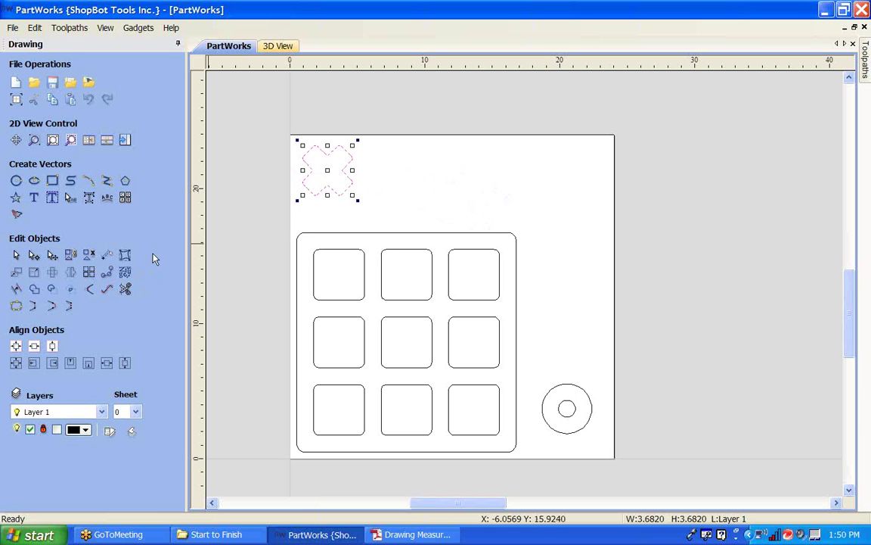
pyautogui.click(125, 274)
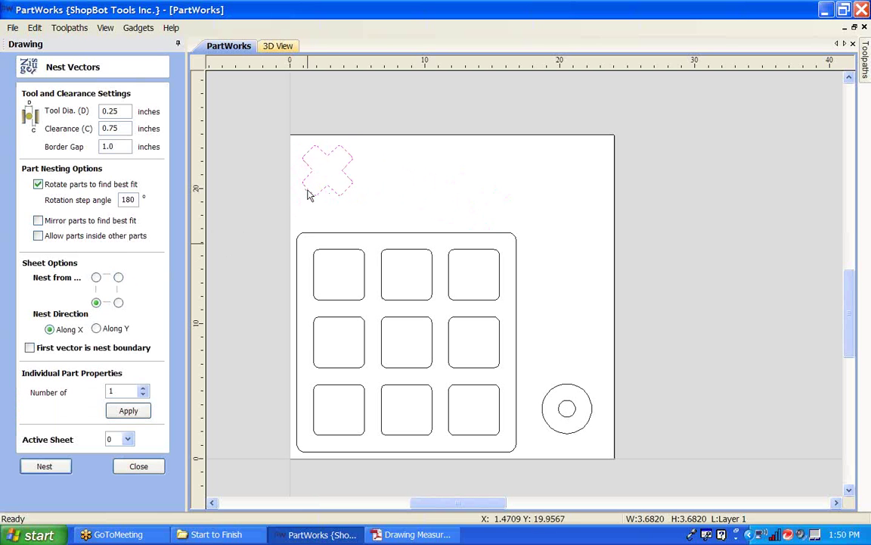
pyautogui.click(150, 466)
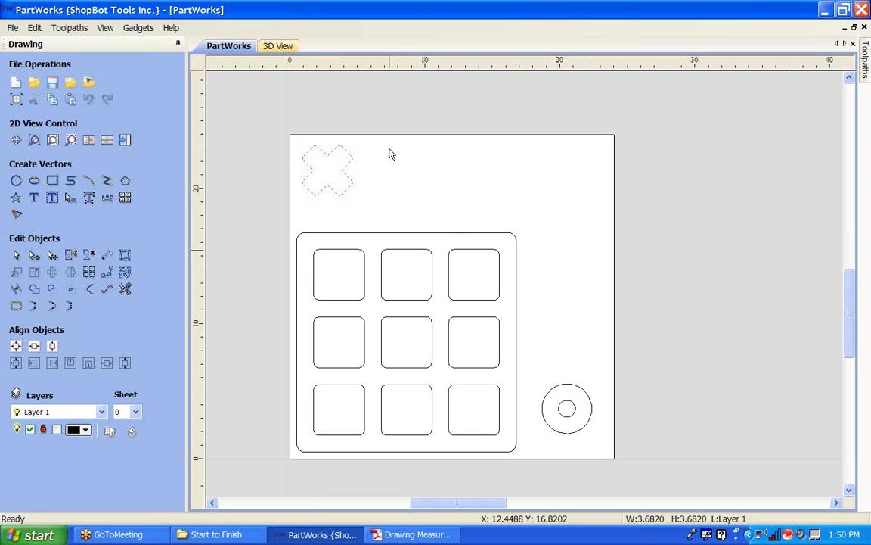
pyautogui.click(354, 109)
# - Add a horizontal guide along the top of the X and a vertical guide near 23.5
pyautogui.moveTo(364, 64); pyautogui.dragTo(396, 140)
pyautogui.scroll(3, 379, 142)
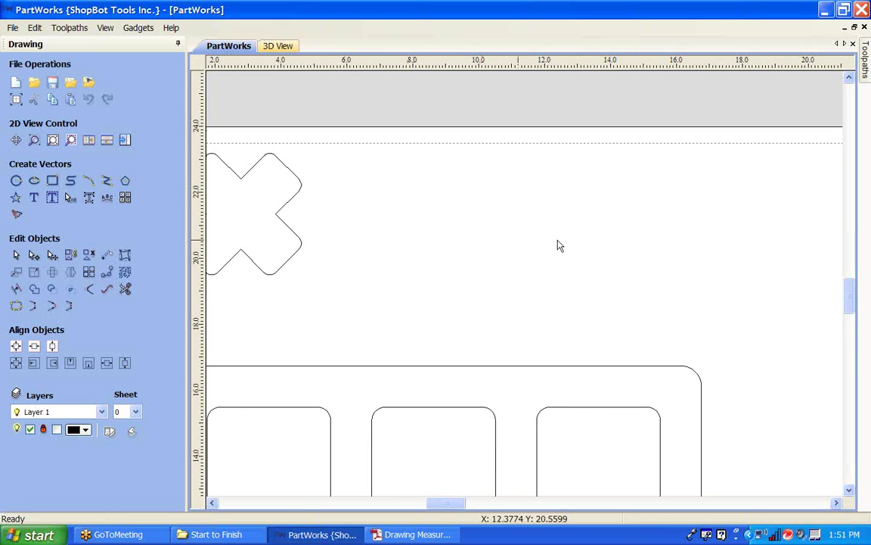
pyautogui.scroll(-4, 597, 231)
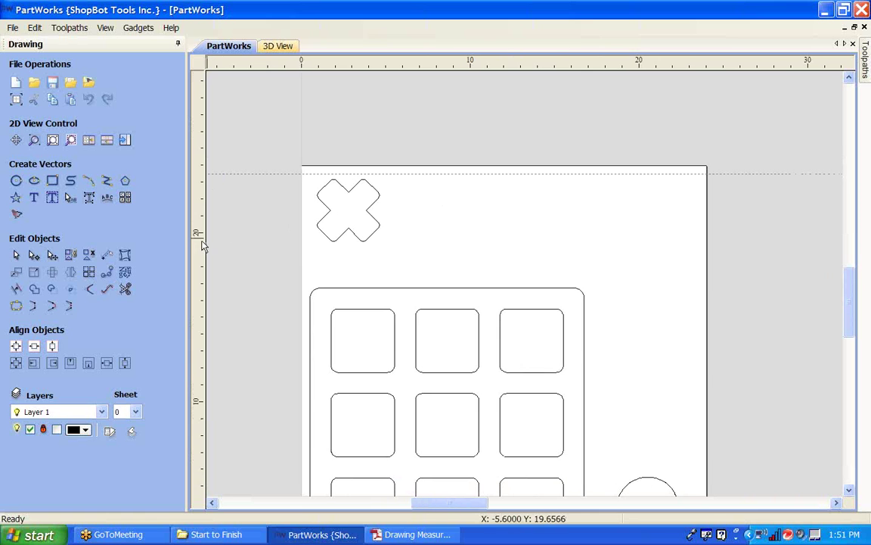
pyautogui.moveTo(201, 244); pyautogui.dragTo(308, 255)
pyautogui.scroll(2, 333, 261)
pyautogui.moveTo(641, 259); pyautogui.dragTo(414, 227, button='middle')
pyautogui.moveTo(200, 246); pyautogui.dragTo(670, 259)
pyautogui.scroll(-1, 632, 252)
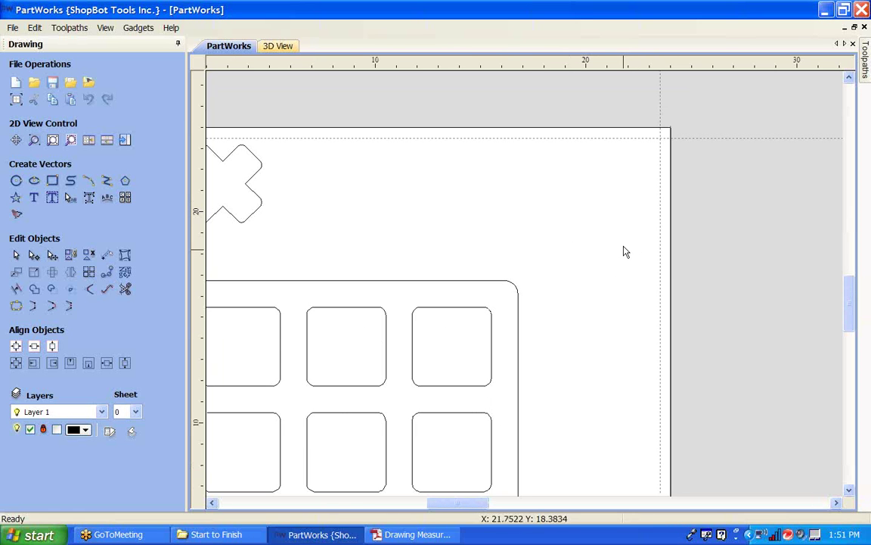
# - Add a horizontal guide along the bottom edge of the layout
pyautogui.moveTo(609, 270); pyautogui.dragTo(624, 211, button='middle')
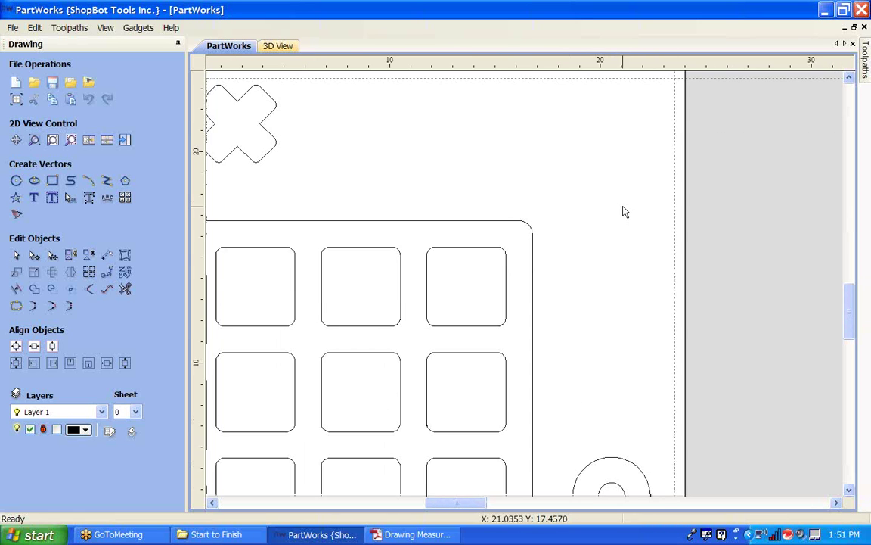
pyautogui.moveTo(515, 222); pyautogui.dragTo(572, 208, button='middle')
pyautogui.scroll(-1, 572, 208)
pyautogui.moveTo(674, 273); pyautogui.dragTo(635, 206, button='middle')
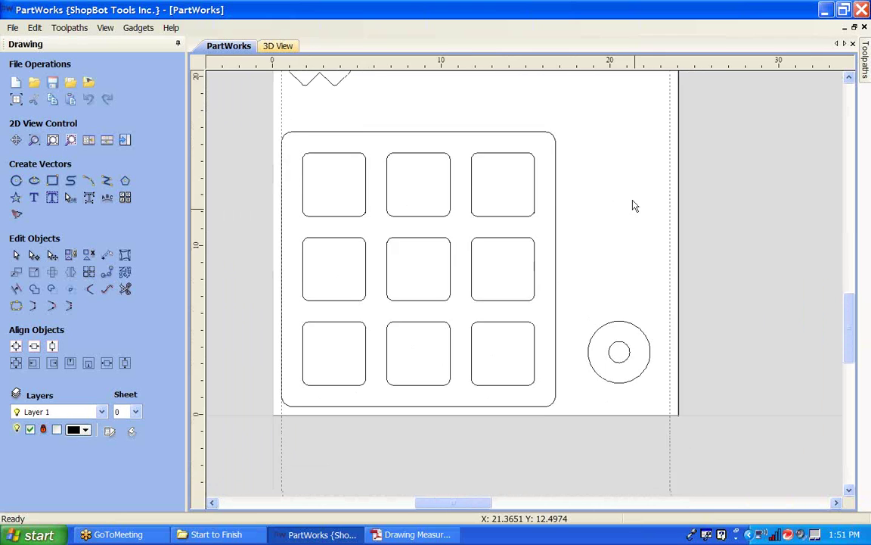
pyautogui.moveTo(634, 364)
pyautogui.mouseDown(button='middle')
pyautogui.moveTo(619, 321)
pyautogui.moveTo(609, 327)
pyautogui.mouseUp(button='middle')
pyautogui.scroll(1, 609, 327)
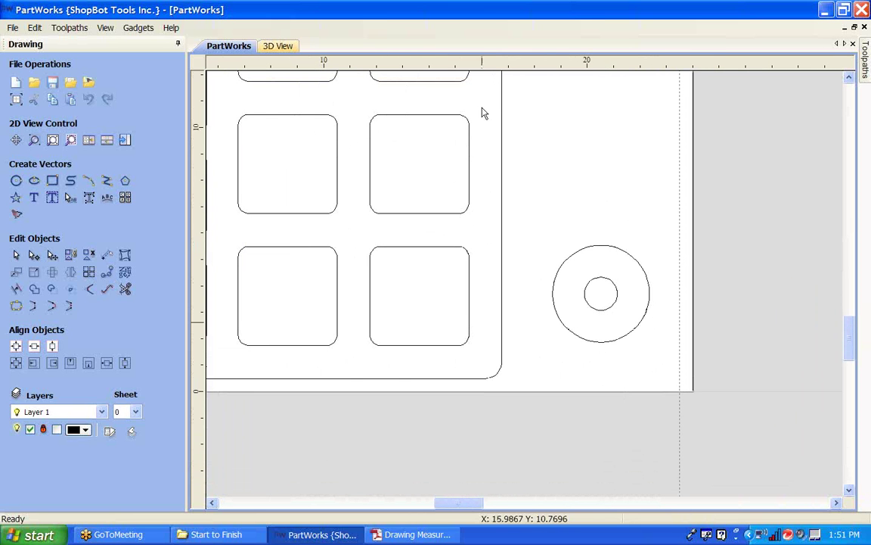
pyautogui.moveTo(522, 61); pyautogui.dragTo(570, 378)
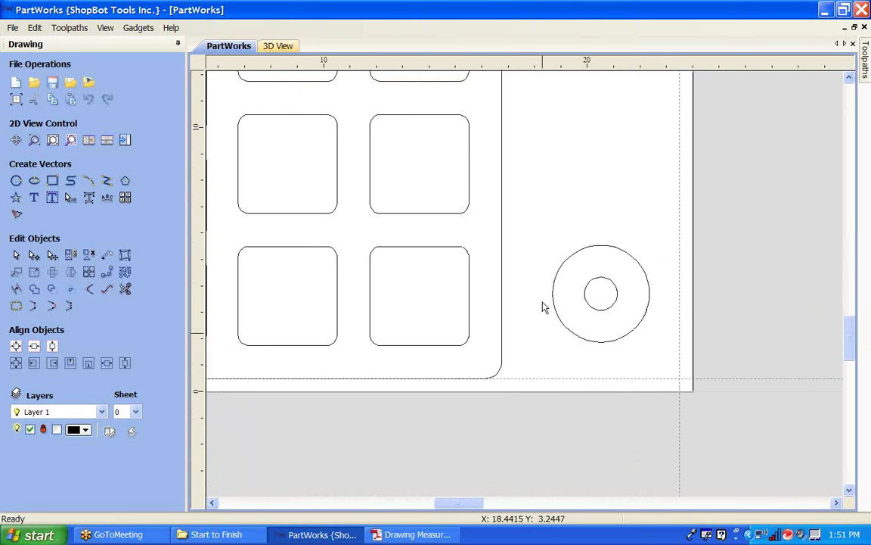
pyautogui.scroll(-1, 535, 298)
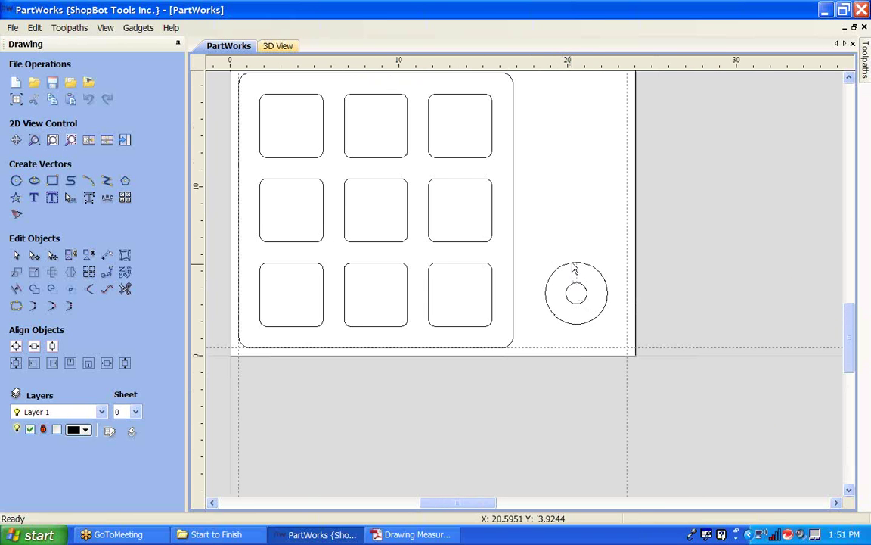
# - Nudge the washer ring with arrow keys into the bottom-right corner against the guides
pyautogui.click(573, 269)
pyautogui.press('Left')
pyautogui.press('Down')
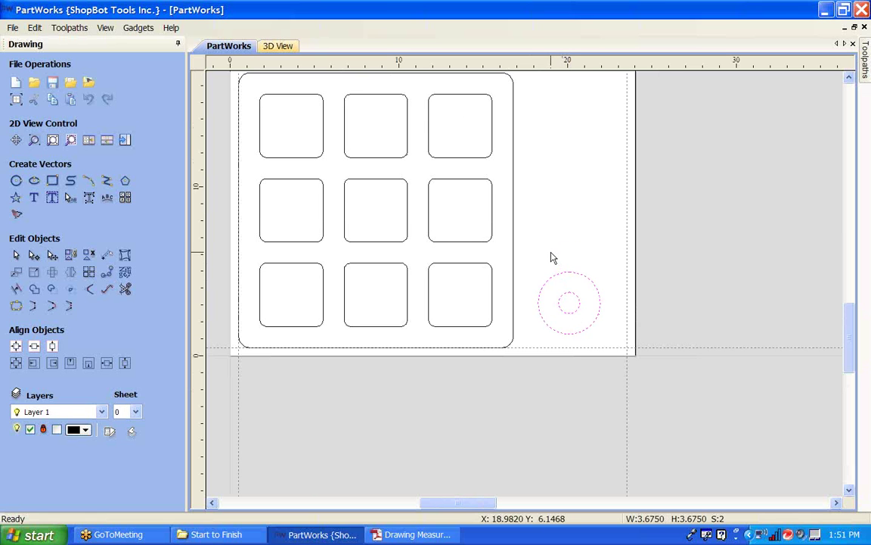
pyautogui.press('Down')
pyautogui.press('Down')
pyautogui.press('Down')
pyautogui.press('Right')
pyautogui.scroll(-1, 579, 261)
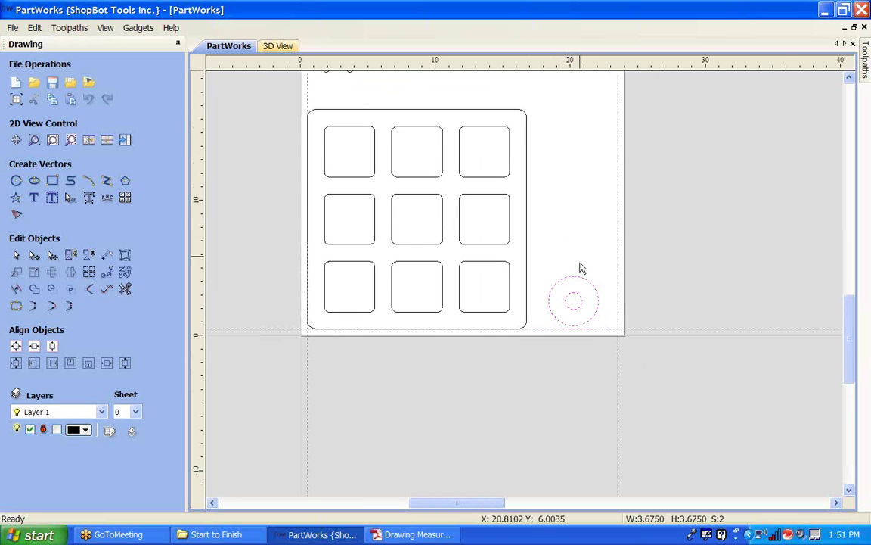
pyautogui.scroll(-1, 575, 268)
pyautogui.scroll(-1, 560, 264)
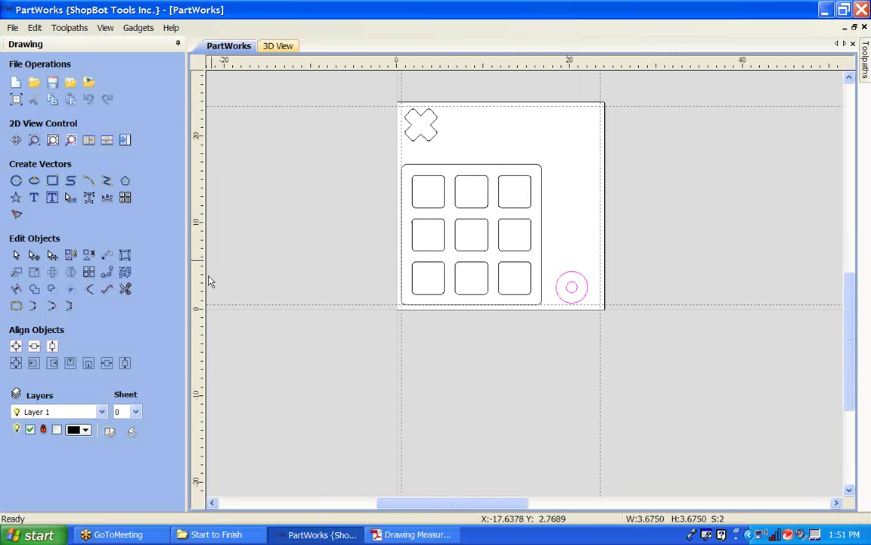
# - Array-copy the ring into 5 rows and 1 column with a 0.75-inch Y gap
pyautogui.click(90, 274)
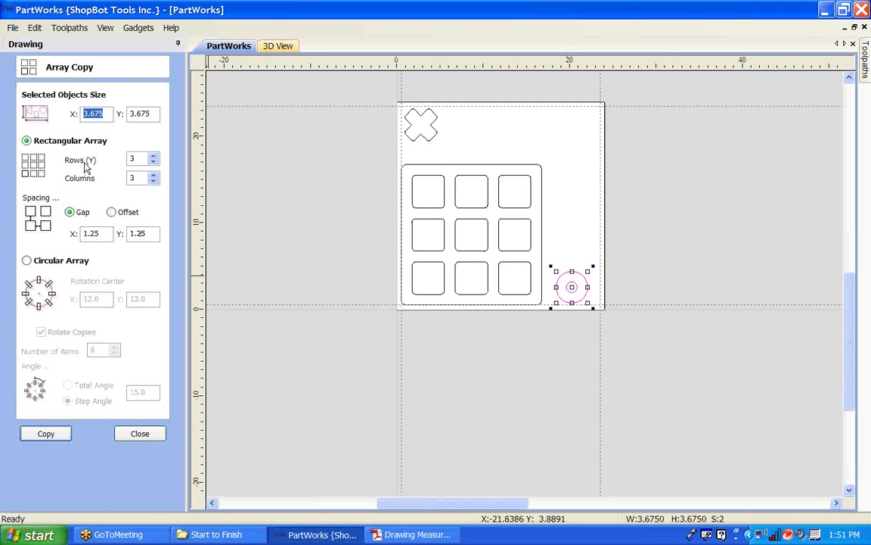
pyautogui.doubleClick(135, 177)
pyautogui.doubleClick(147, 233)
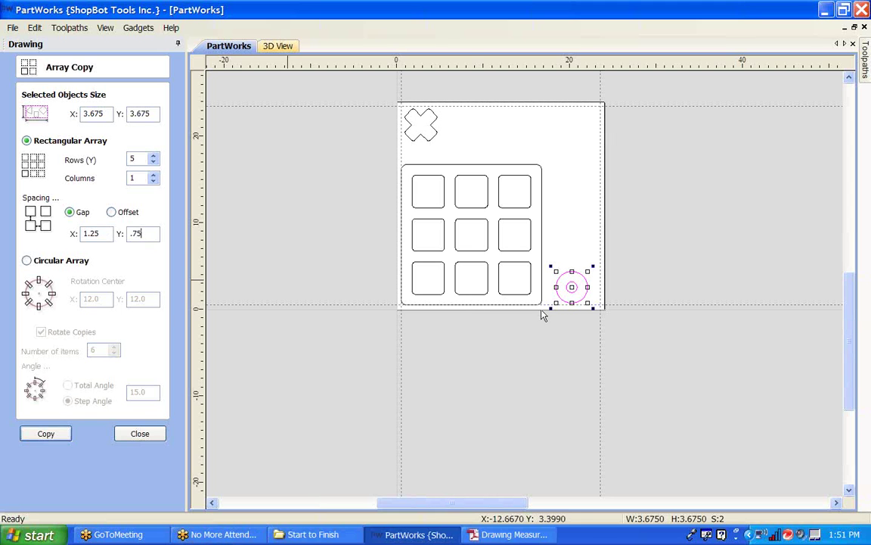
pyautogui.click(60, 434)
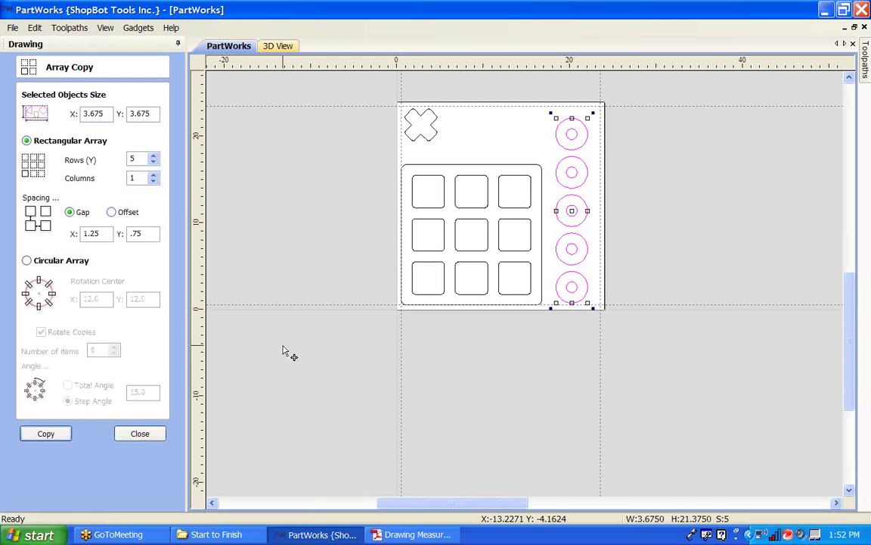
# - Check the new column of rings, close Array Copy, and reselect the X part
pyautogui.click(511, 151)
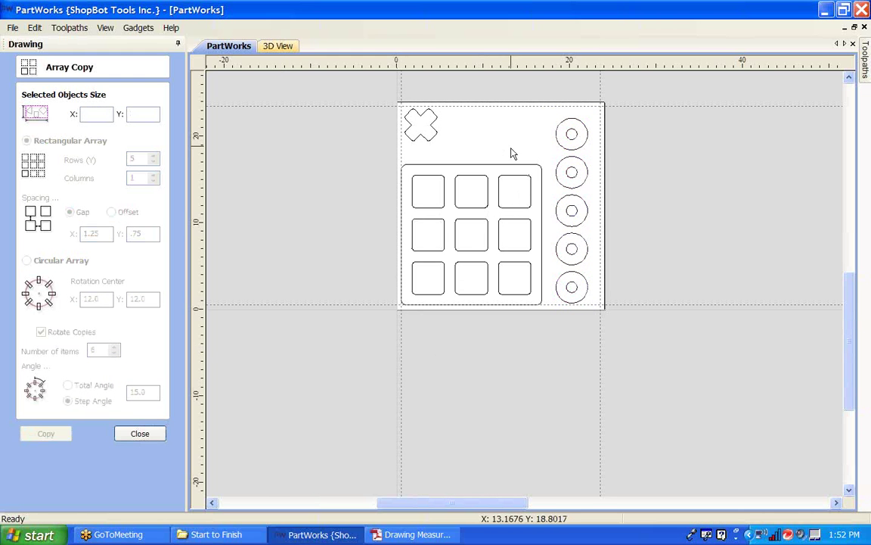
pyautogui.click(584, 219)
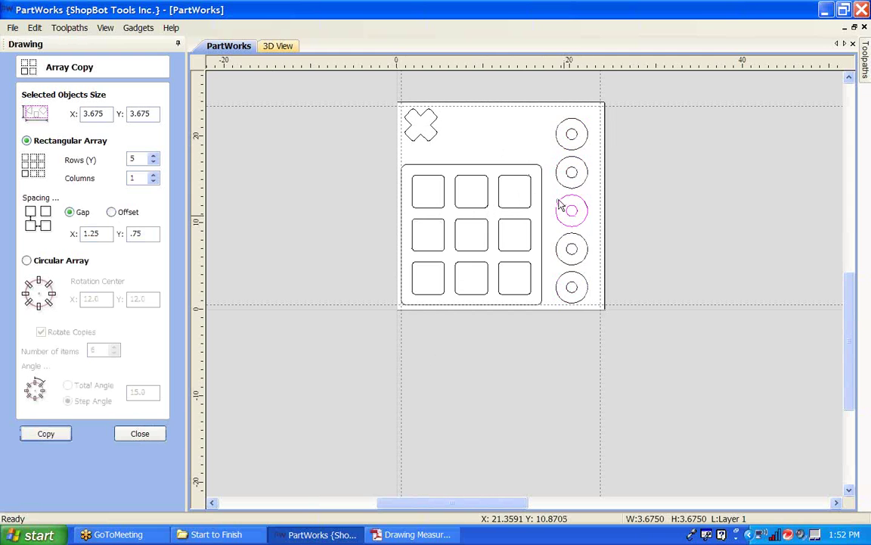
pyautogui.click(477, 130)
pyautogui.scroll(2, 437, 117)
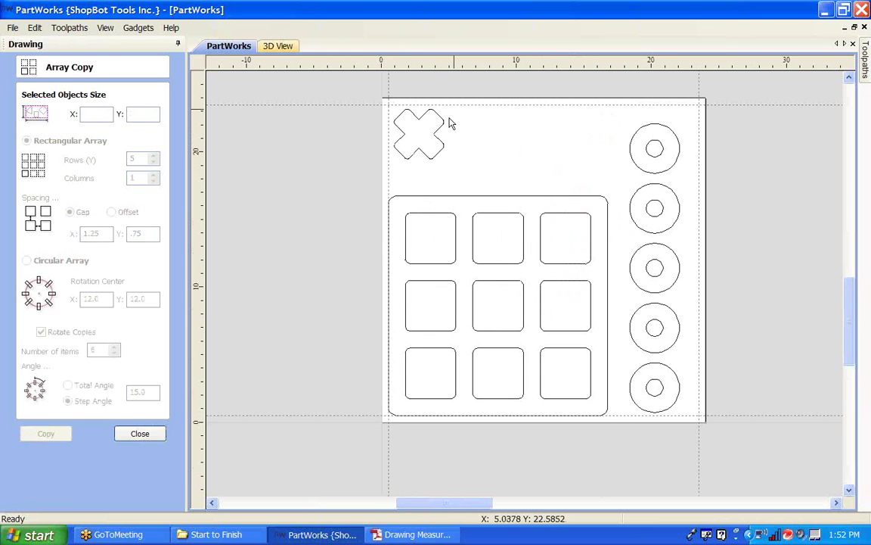
pyautogui.click(402, 130)
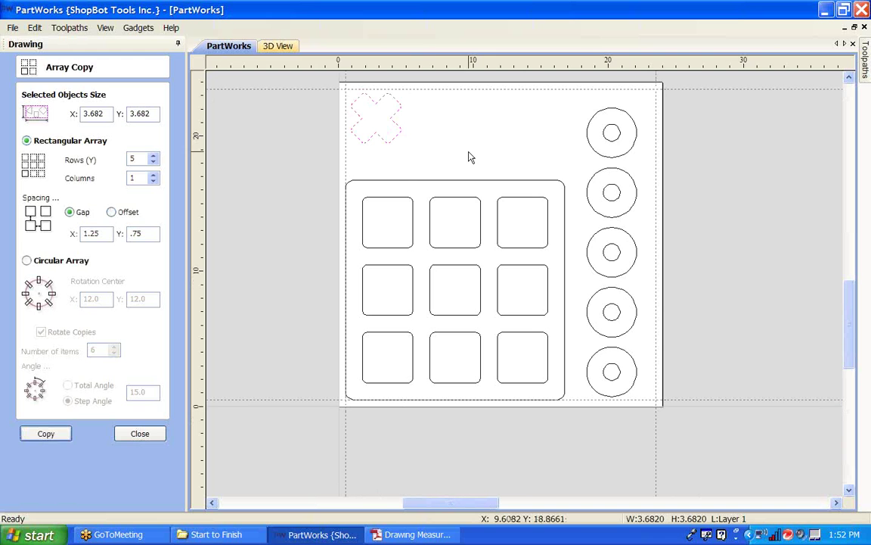
pyautogui.click(140, 433)
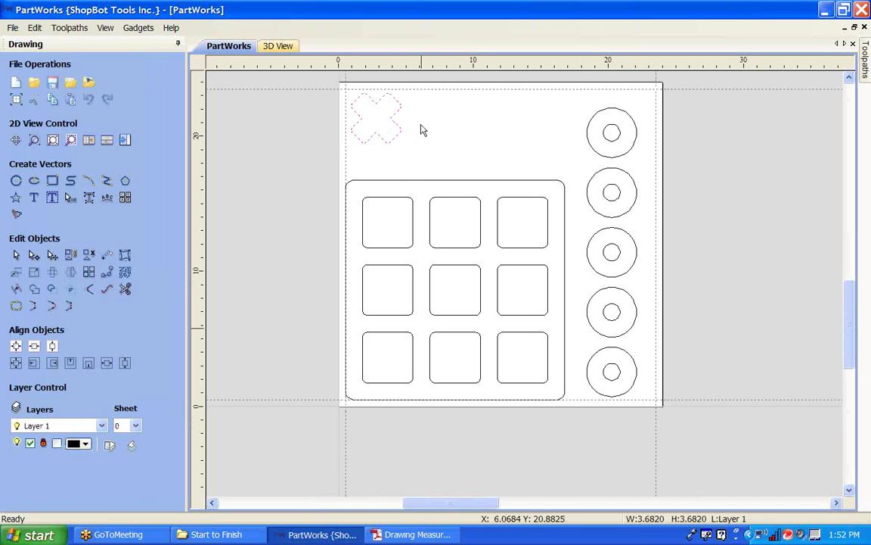
pyautogui.click(403, 146)
pyautogui.click(392, 146)
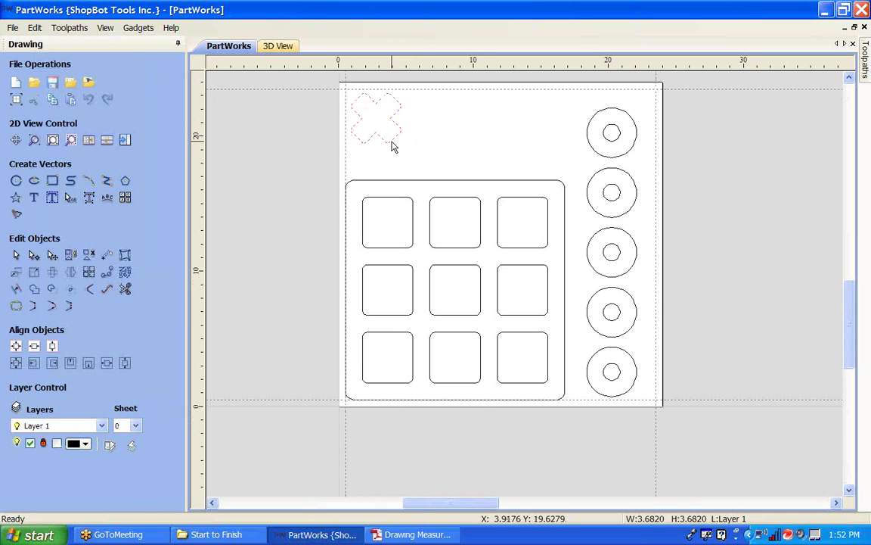
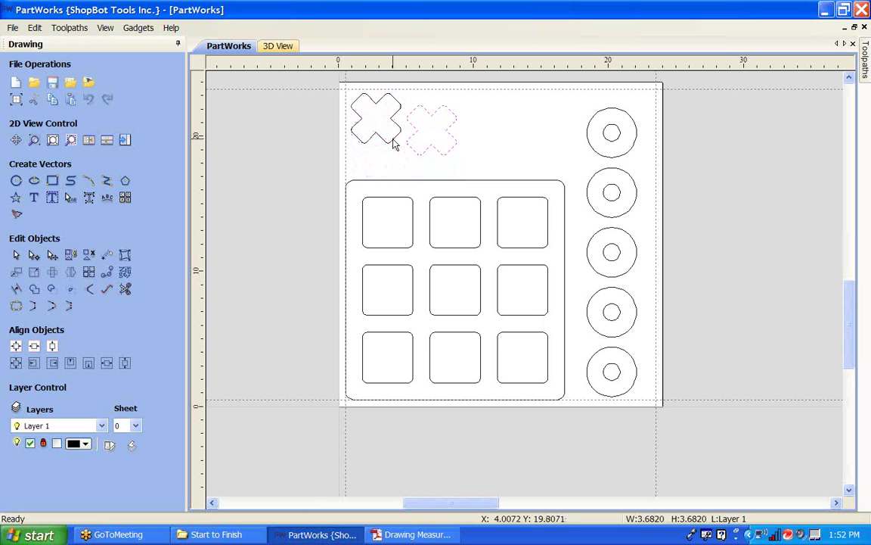
# - Nudge the dashed X copy into place and paste a second X copy beside it
pyautogui.click(452, 153)
pyautogui.press('Down')
pyautogui.press('Down')
pyautogui.press('Down')
pyautogui.press('Down')
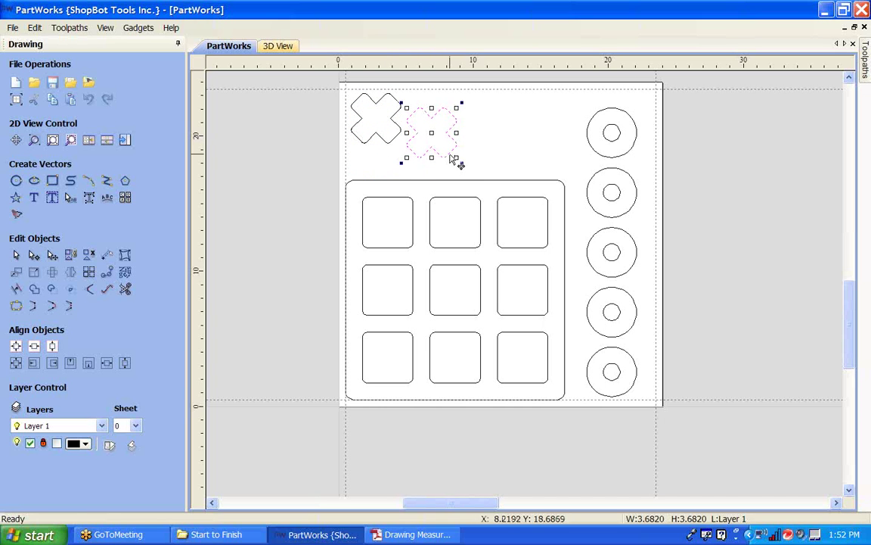
pyautogui.press('Left')
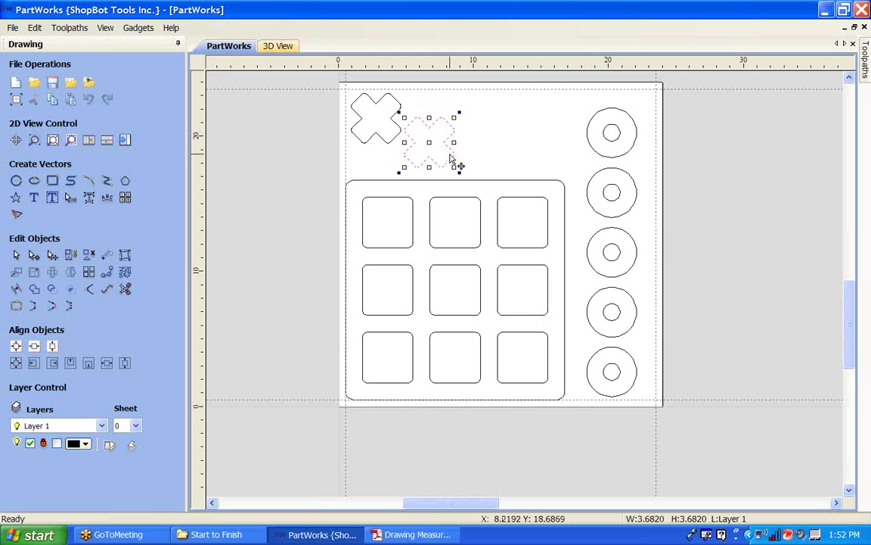
pyautogui.press('Up')
pyautogui.press('Up')
pyautogui.press('Up')
pyautogui.press('Up')
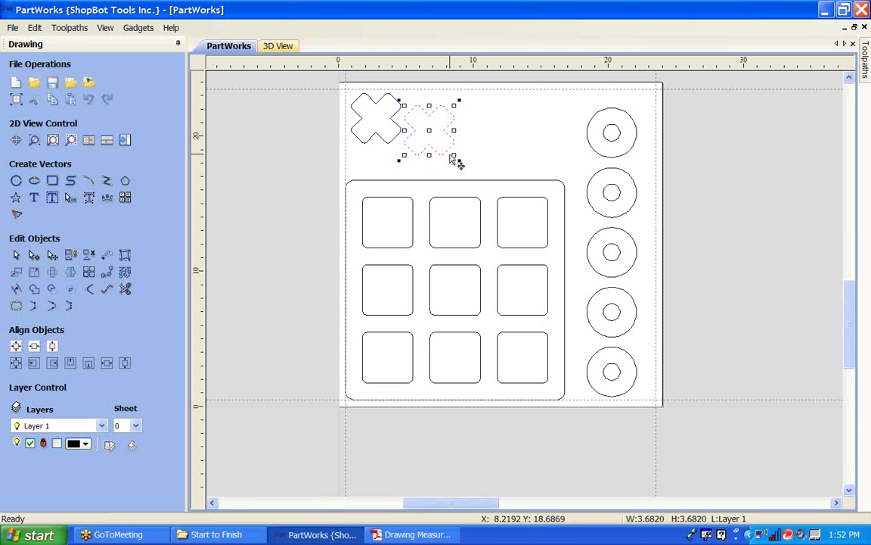
pyautogui.hotkey('ctrl', 'c')
pyautogui.hotkey('ctrl', 'v')
pyautogui.press('Right')
pyautogui.press('Right')
pyautogui.press('Right')
pyautogui.press('Right')
pyautogui.press('Right')
pyautogui.press('Right')
pyautogui.press('Right')
pyautogui.press('Right')
pyautogui.press('Right')
pyautogui.press('Right')
pyautogui.press('Right')
pyautogui.press('Right')
pyautogui.press('Right')
pyautogui.press('Right')
pyautogui.press('Right')
pyautogui.press('Right')
pyautogui.press('Right')
pyautogui.press('Right')
pyautogui.press('Right')
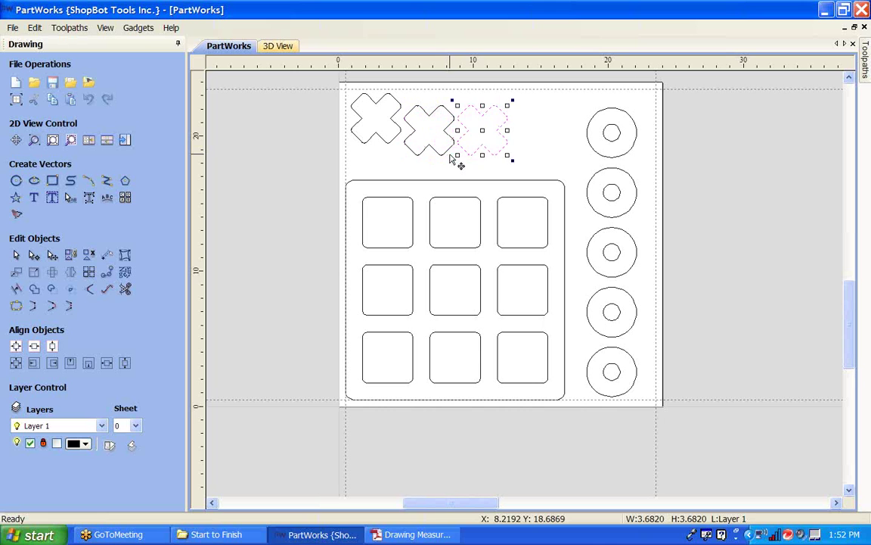
pyautogui.press('Down')
pyautogui.press('Down')
pyautogui.press('Left')
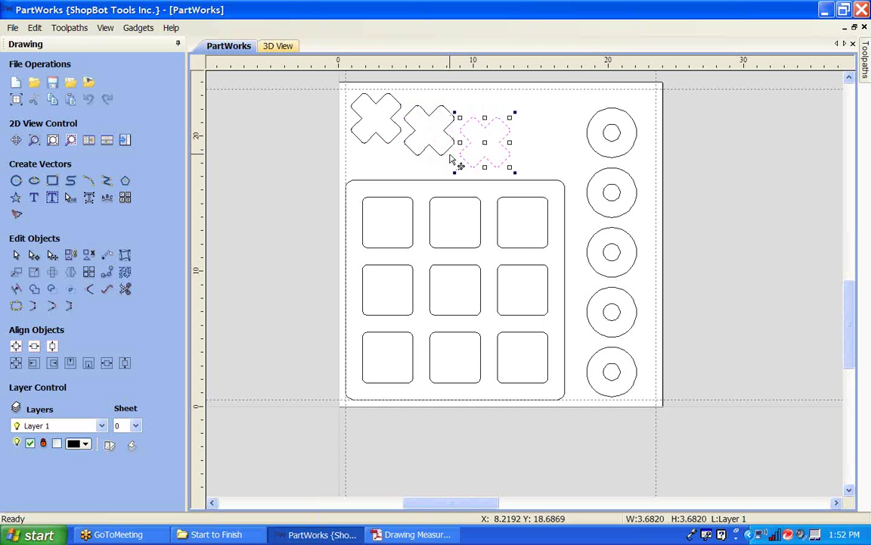
# - Paste another X copy further right, position it, and deselect it
pyautogui.hotkey('ctrl', 'c')
pyautogui.hotkey('ctrl', 'v')
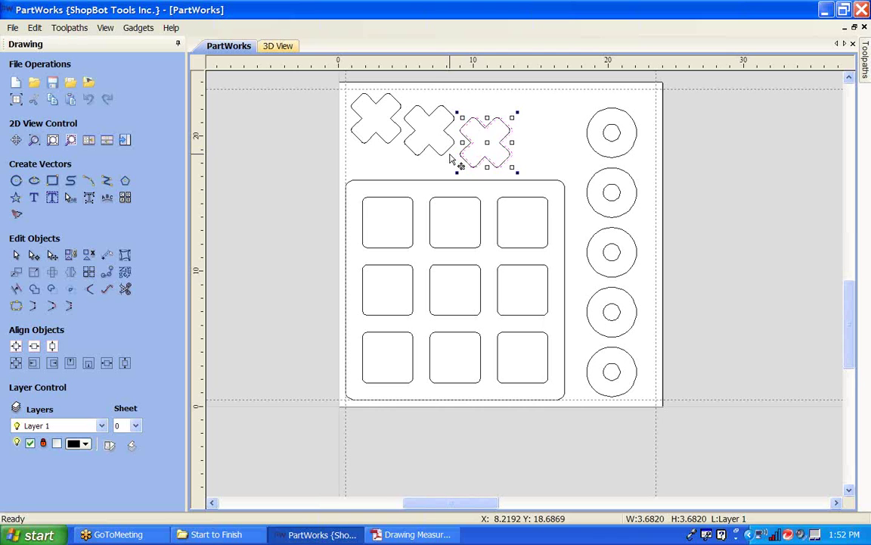
pyautogui.press('Right')
pyautogui.press('Right')
pyautogui.press('Right')
pyautogui.press('Right')
pyautogui.press('Right')
pyautogui.press('Right')
pyautogui.press('Right')
pyautogui.press('Right')
pyautogui.press('Right')
pyautogui.press('Right')
pyautogui.press('Right')
pyautogui.press('Right')
pyautogui.press('Right')
pyautogui.press('Right')
pyautogui.press('Right')
pyautogui.press('Right')
pyautogui.press('Right')
pyautogui.press('Right')
pyautogui.press('Down')
pyautogui.press('Down')
pyautogui.press('Down')
pyautogui.press('Down')
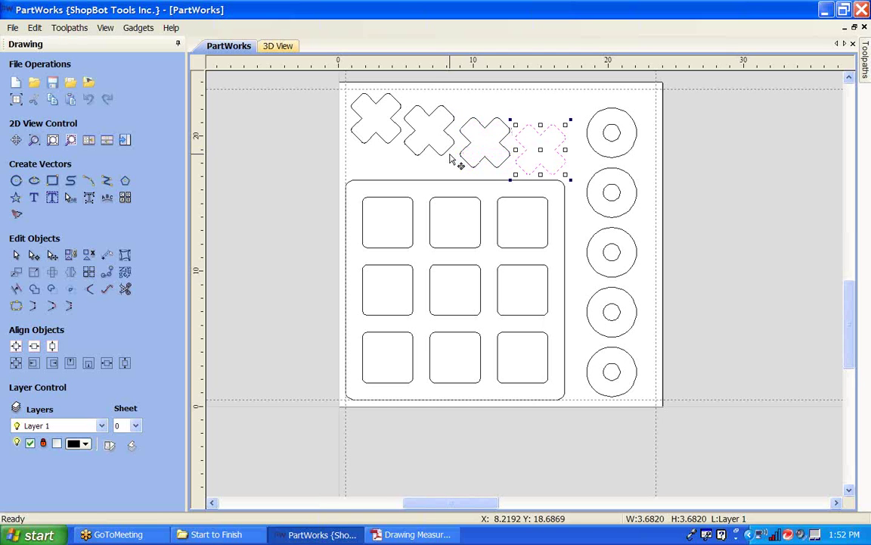
pyautogui.press('Right')
pyautogui.press('Right')
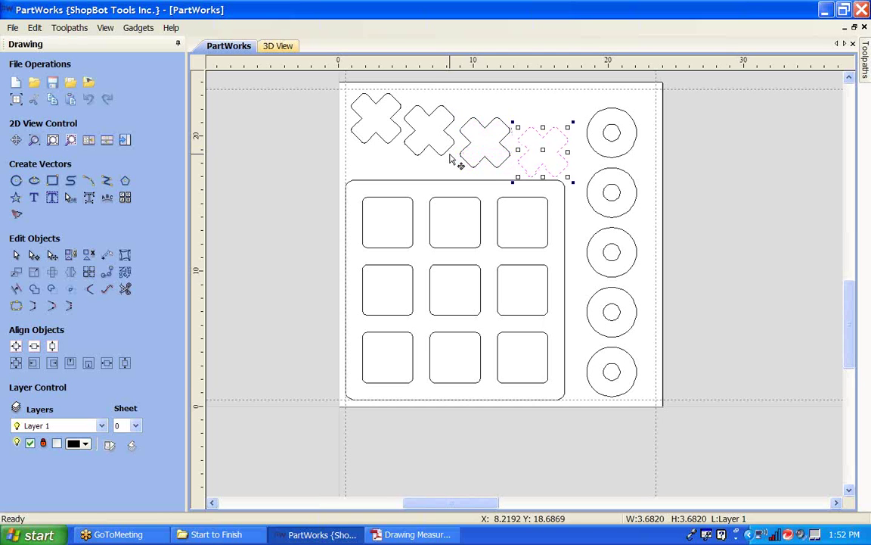
pyautogui.press('Up')
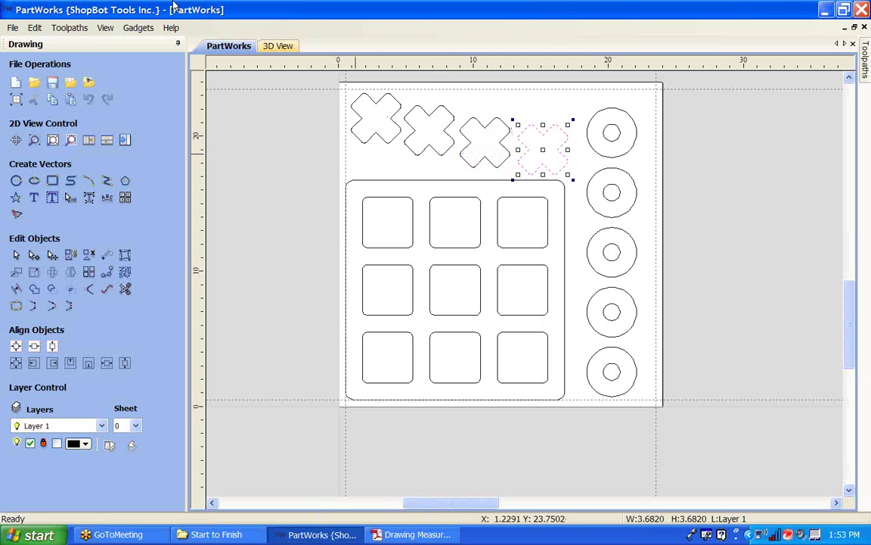
pyautogui.press('Escape')
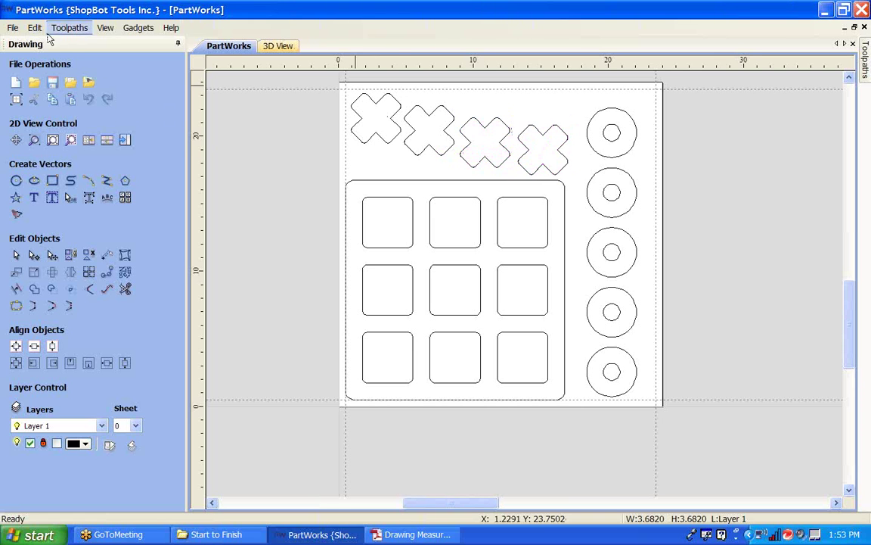
# - Delete the three right-hand X copies, leaving only the original X above the board
pyautogui.moveTo(446, 137); pyautogui.dragTo(436, 132)
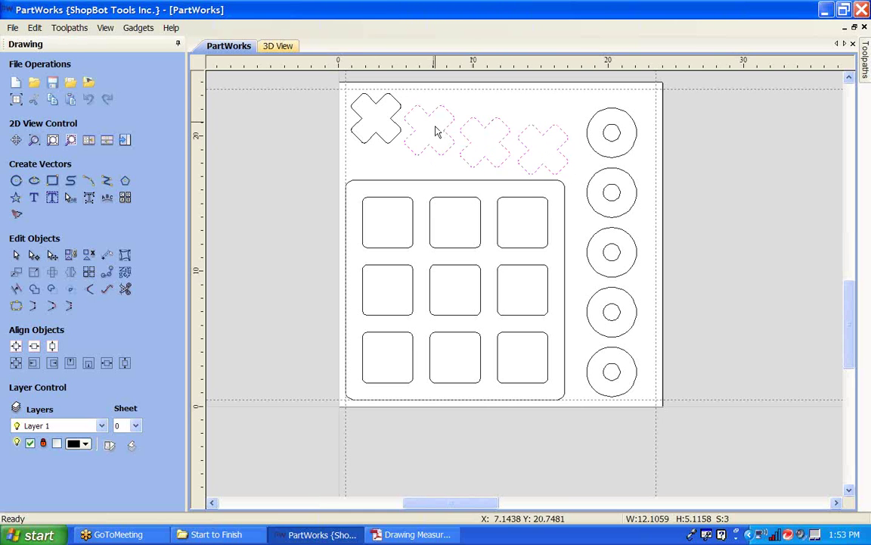
pyautogui.press('Delete')
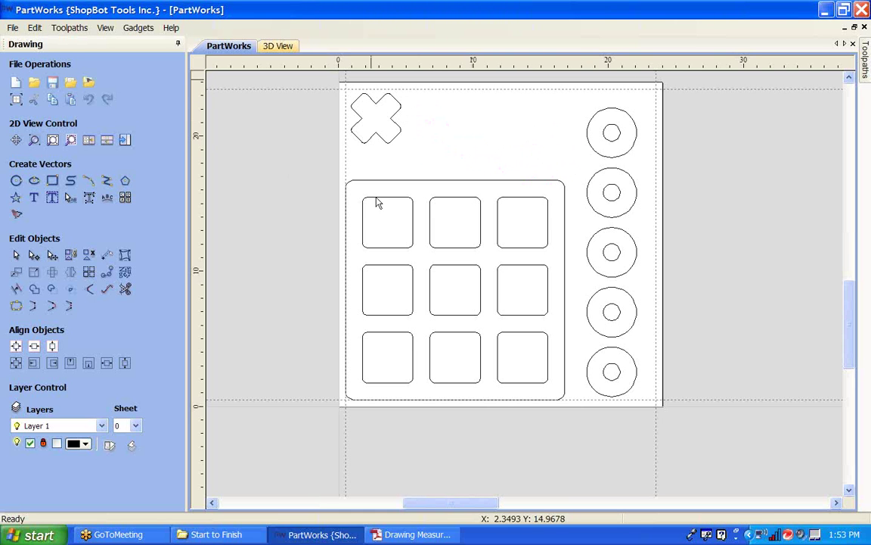
pyautogui.click(382, 144)
pyautogui.scroll(3, 382, 144)
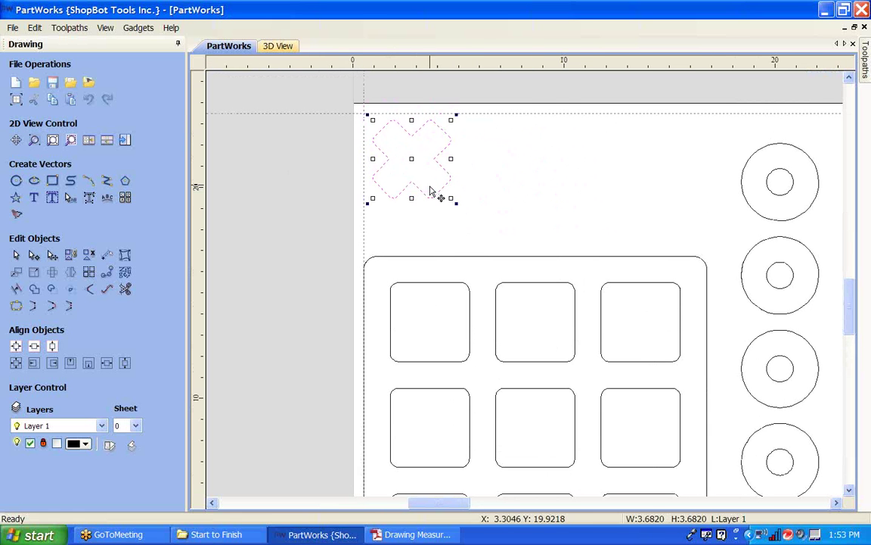
pyautogui.scroll(-2, 624, 191)
pyautogui.scroll(-1, 620, 188)
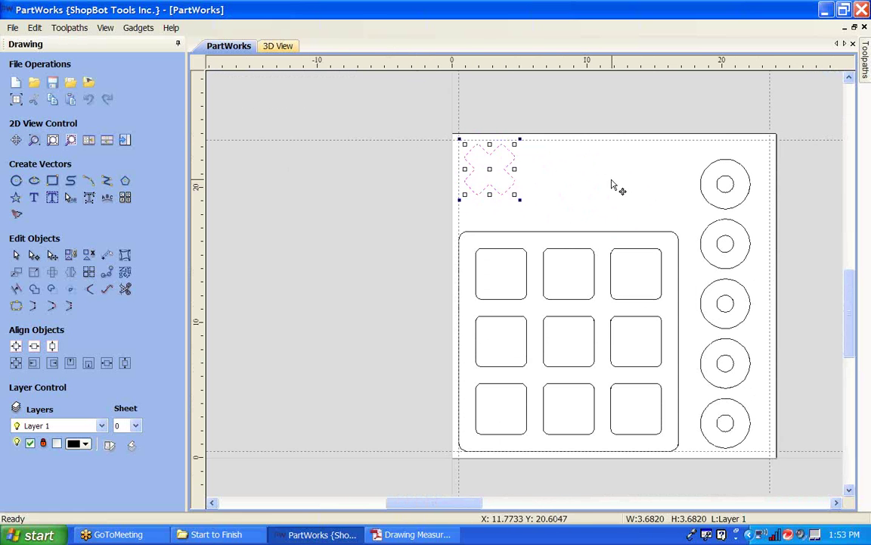
pyautogui.click(581, 190)
pyautogui.scroll(1, 580, 191)
pyautogui.click(16, 98)
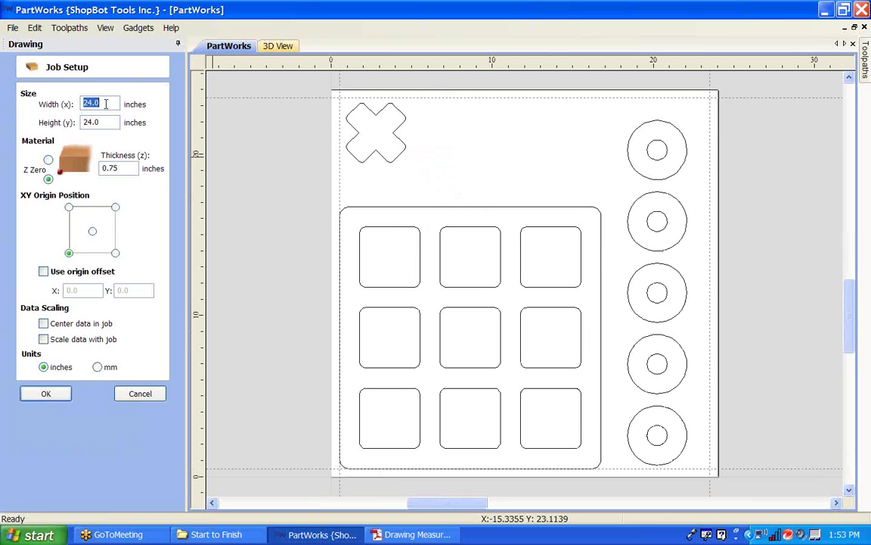
pyautogui.press('Tab')
pyautogui.write('32')
pyautogui.click(62, 393)
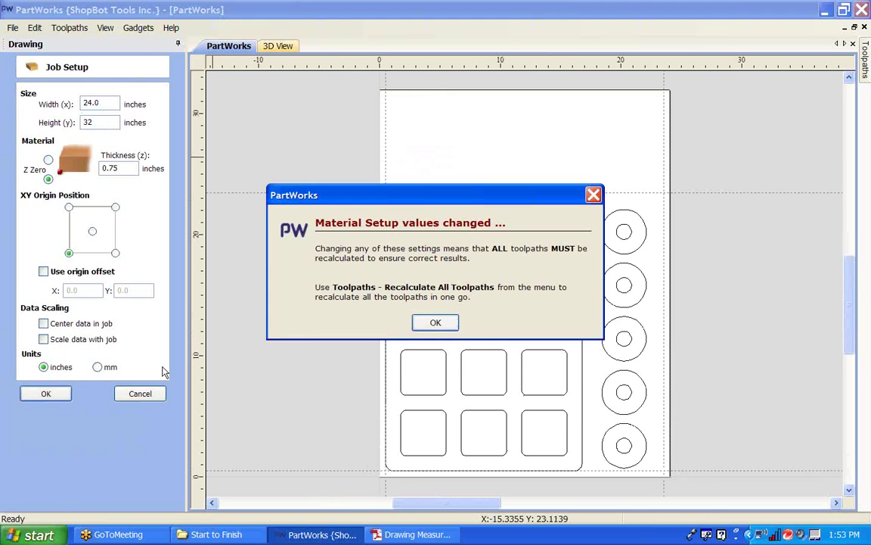
pyautogui.click(432, 323)
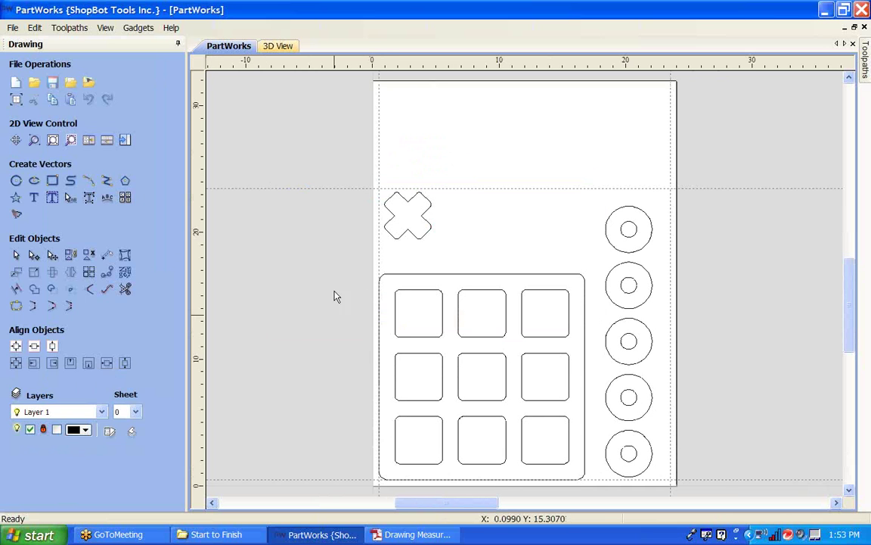
pyautogui.click(16, 99)
pyautogui.write('24')
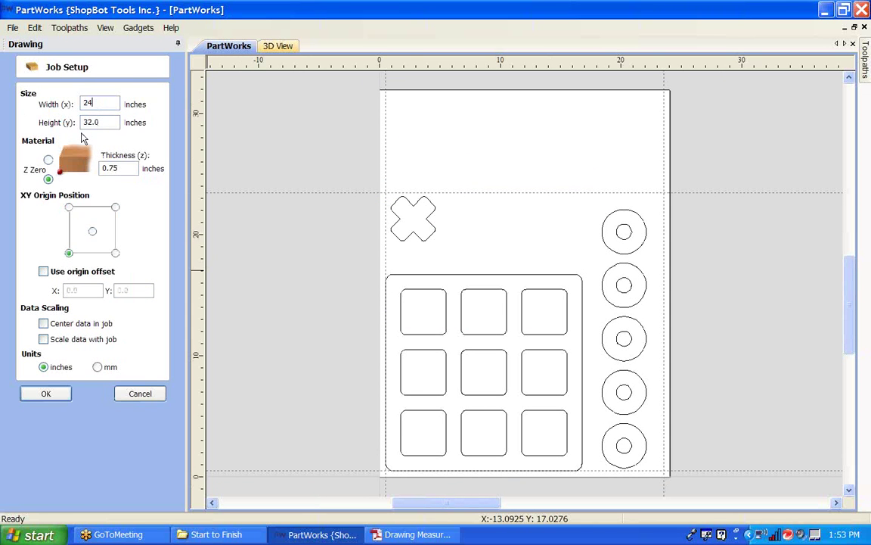
pyautogui.press('Tab')
pyautogui.write('24')
pyautogui.click(56, 394)
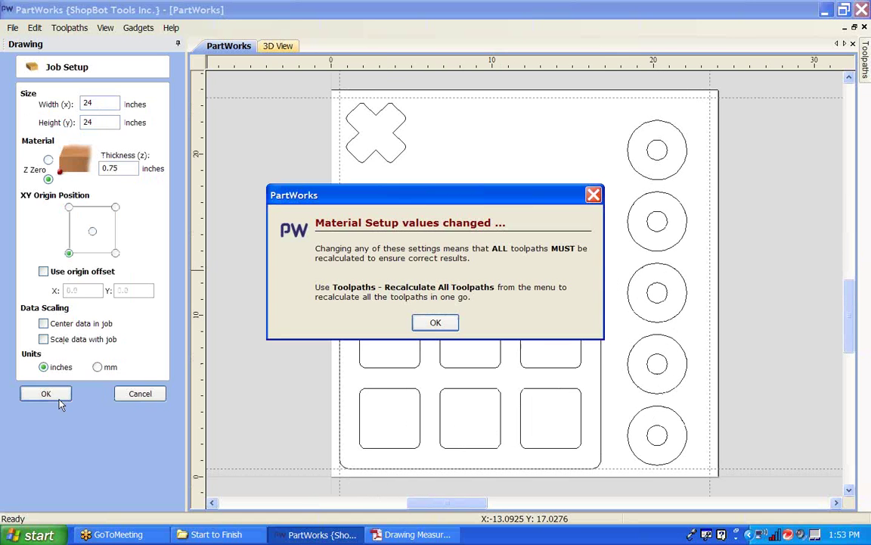
pyautogui.click(437, 323)
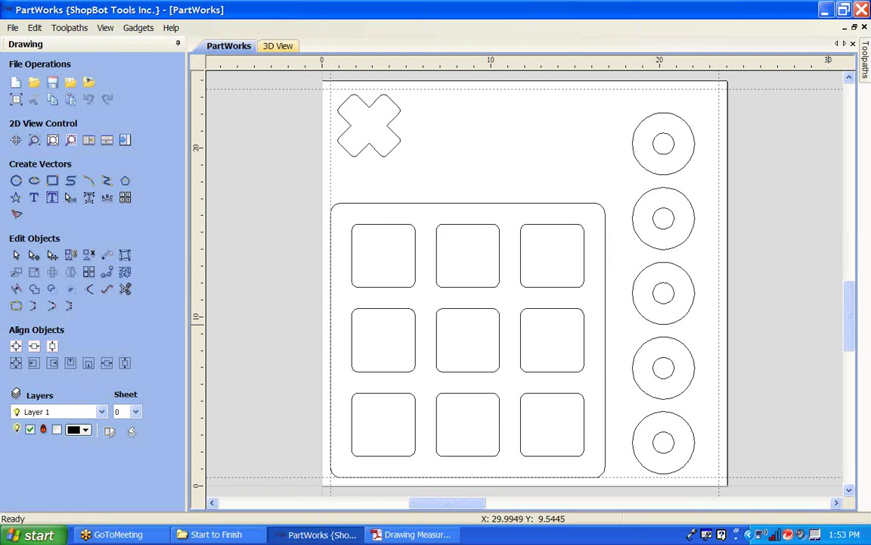
# - Rotate the X piece 45° into an upright plus shape and shift it slightly up-left
pyautogui.click(649, 173)
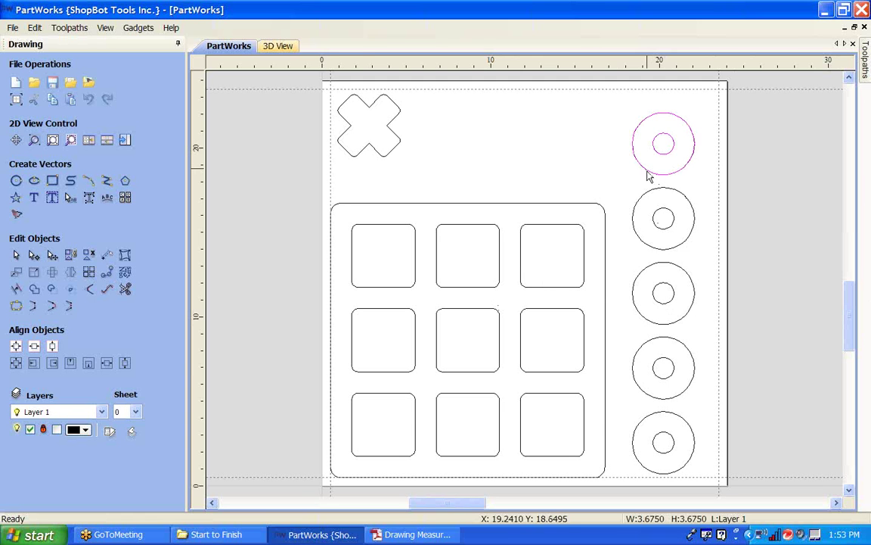
pyautogui.click(363, 146)
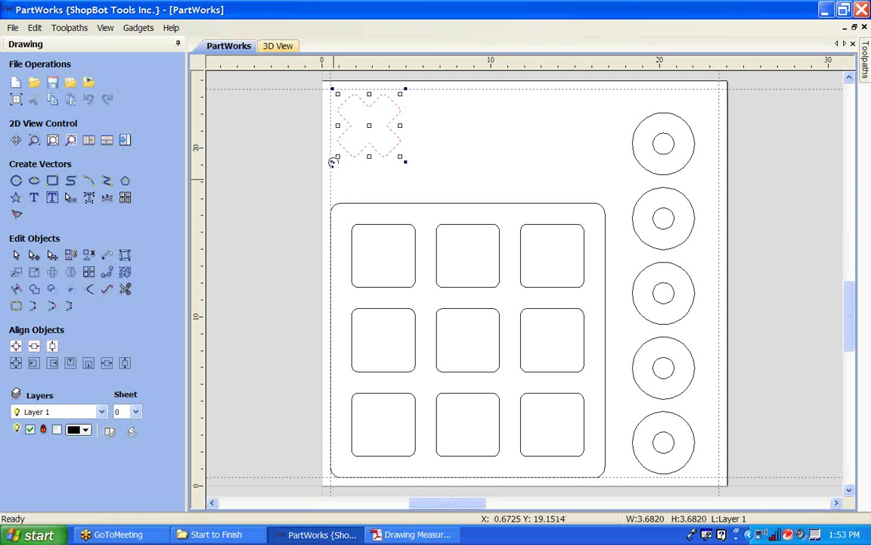
pyautogui.moveTo(333, 162); pyautogui.dragTo(366, 164)
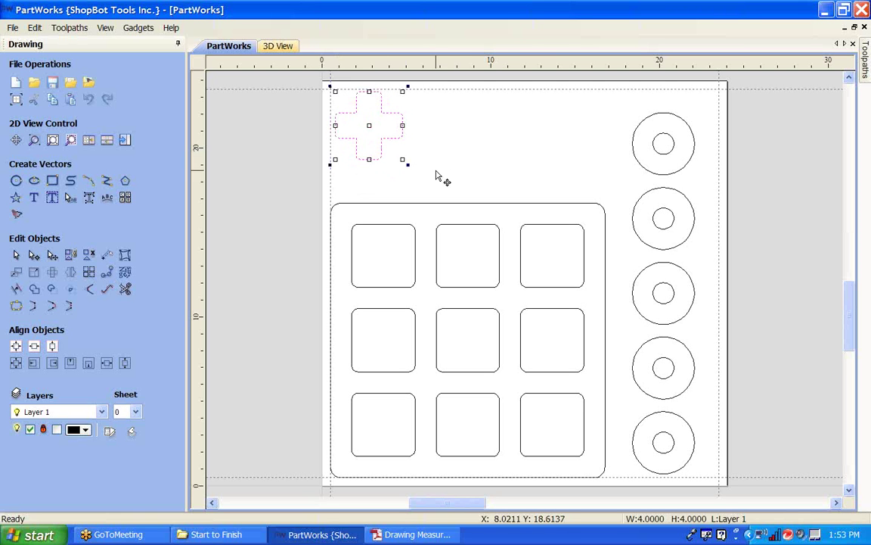
pyautogui.click(436, 175)
pyautogui.scroll(3, 423, 130)
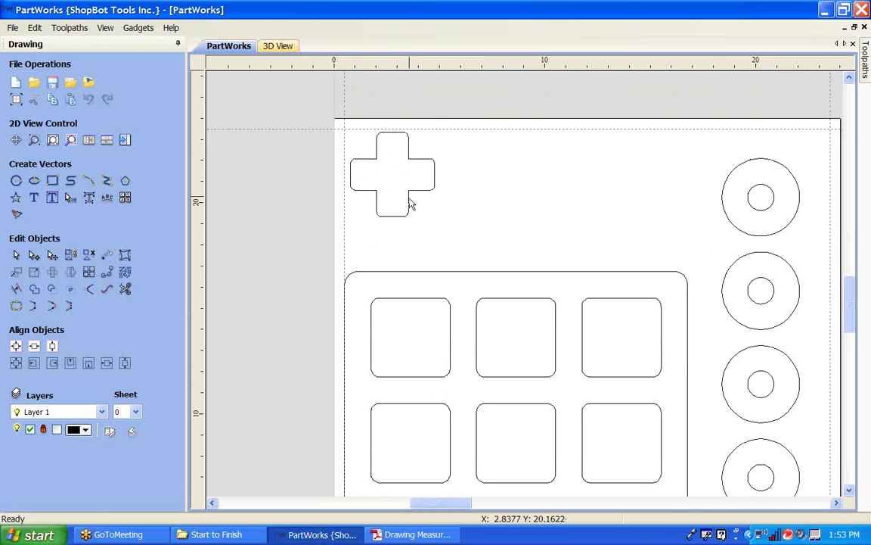
pyautogui.moveTo(409, 204); pyautogui.dragTo(415, 201)
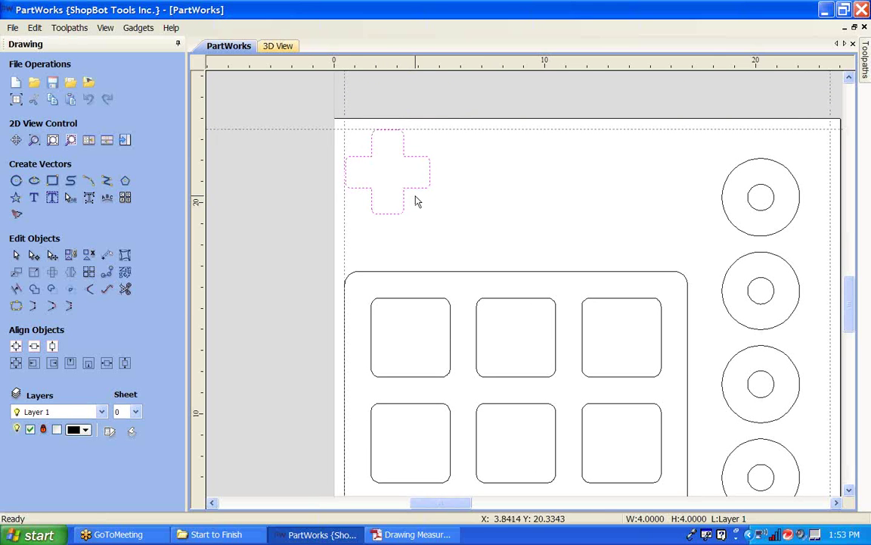
pyautogui.click(584, 168)
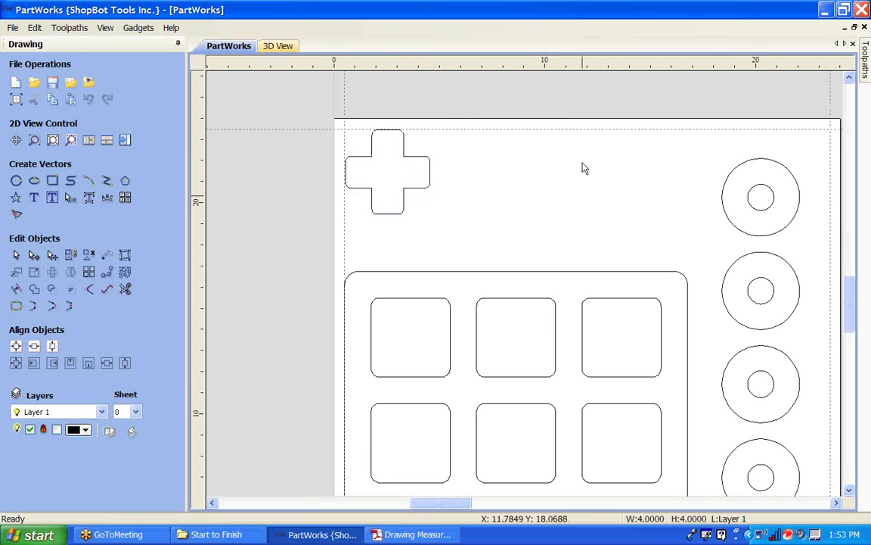
# - Add a horizontal guide from the top ruler and set its position to 17.3 inches
pyautogui.moveTo(561, 66); pyautogui.dragTo(553, 259)
pyautogui.scroll(3, 569, 264)
pyautogui.doubleClick(553, 258)
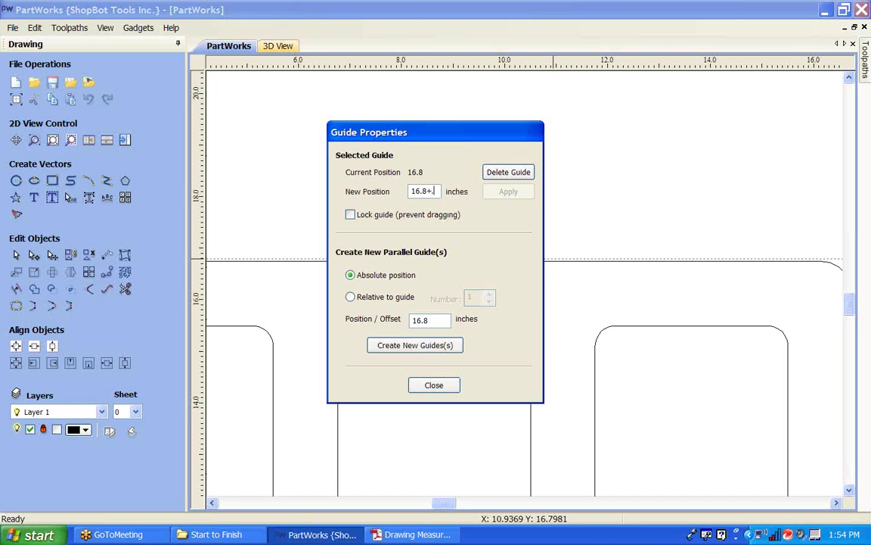
pyautogui.press('Tab')
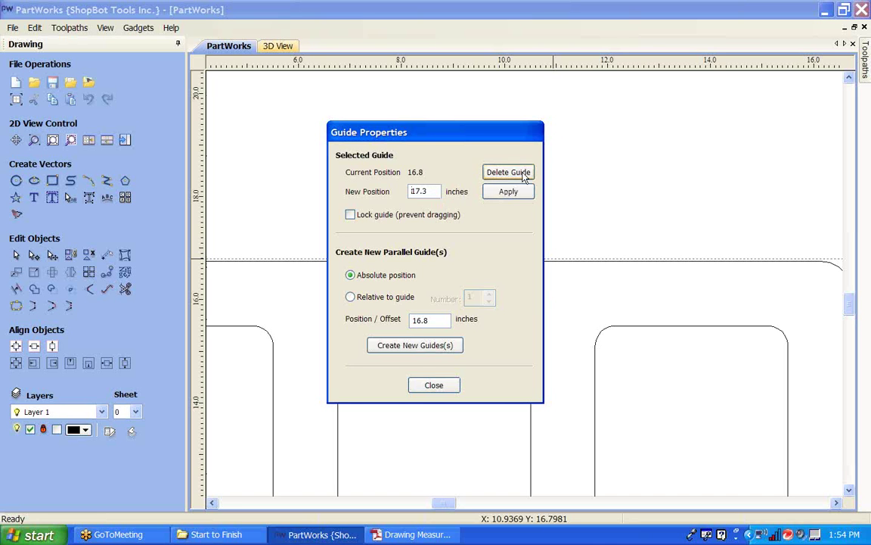
pyautogui.click(433, 385)
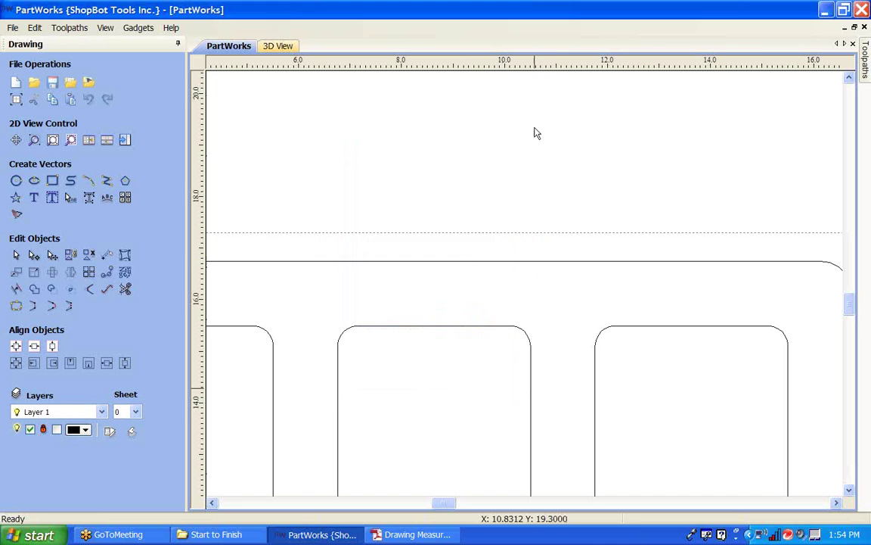
pyautogui.scroll(-3, 506, 174)
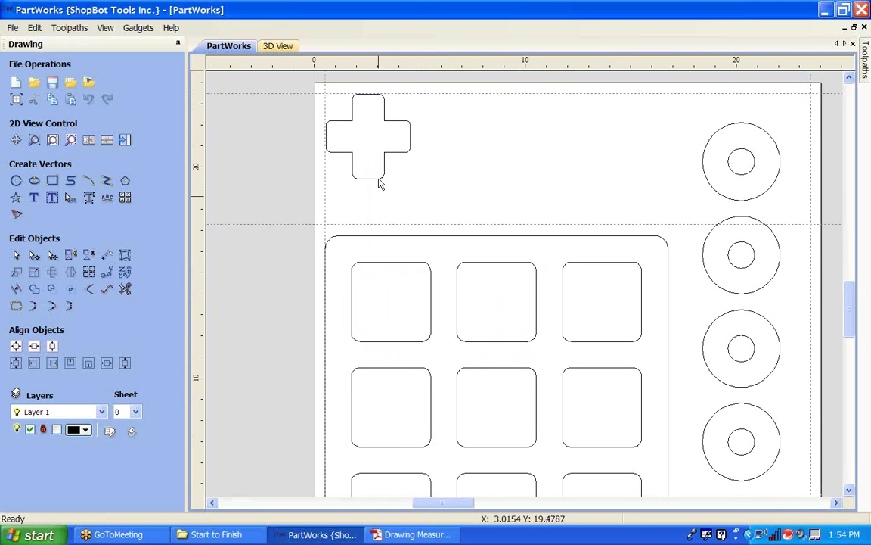
# - Duplicate the cross piece and place the copy down and to the right
pyautogui.click(380, 180)
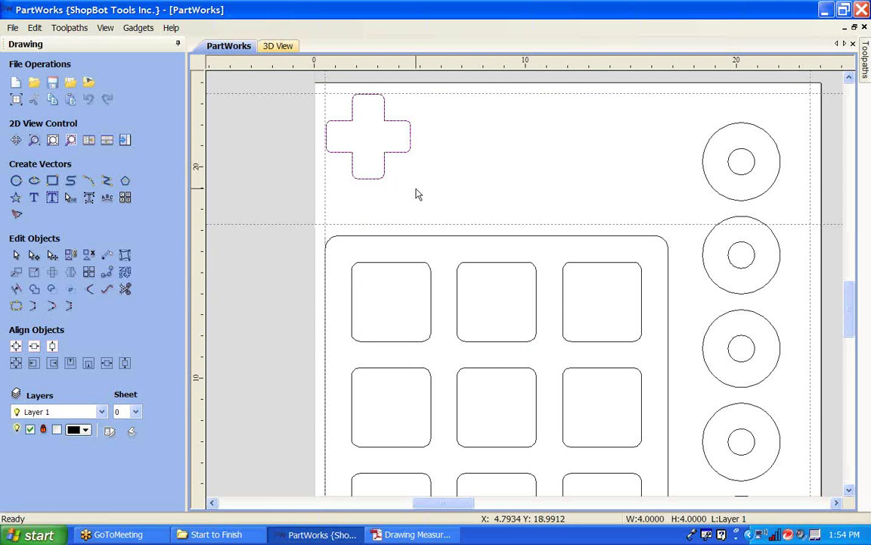
pyautogui.hotkey('ctrl', 'c')
pyautogui.hotkey('ctrl', 'v')
pyautogui.press('Right')
pyautogui.press('Right')
pyautogui.press('Right')
pyautogui.press('Right')
pyautogui.press('Down')
pyautogui.press('Down')
pyautogui.press('Down')
pyautogui.press('Down')
pyautogui.press('Down')
pyautogui.press('Right')
pyautogui.press('Right')
pyautogui.press('Down')
pyautogui.press('Right')
pyautogui.press('Down')
# - Paste a third cross into the top row and a fourth into the lower row
pyautogui.hotkey('ctrl', 'v')
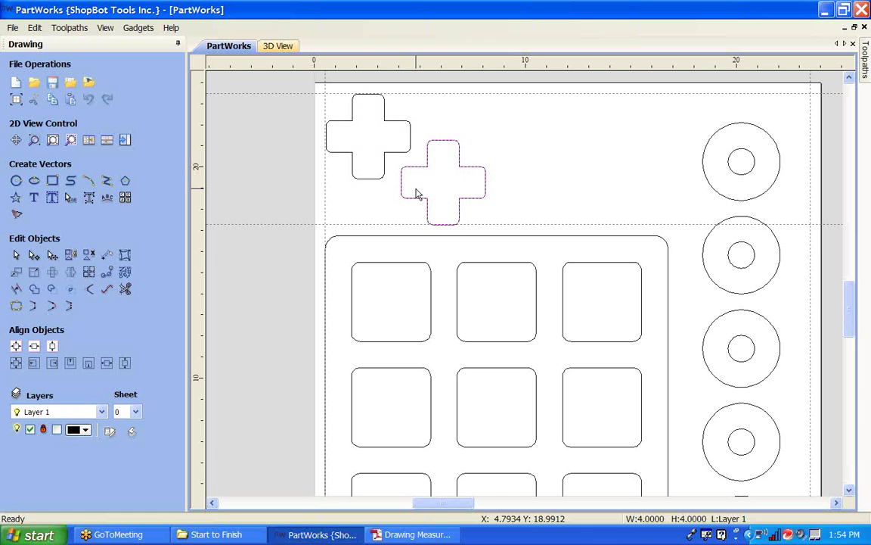
pyautogui.press('Right')
pyautogui.press('Right')
pyautogui.press('Right')
pyautogui.press('Right')
pyautogui.press('Right')
pyautogui.press('Right')
pyautogui.press('Right')
pyautogui.press('Right')
pyautogui.press('Right')
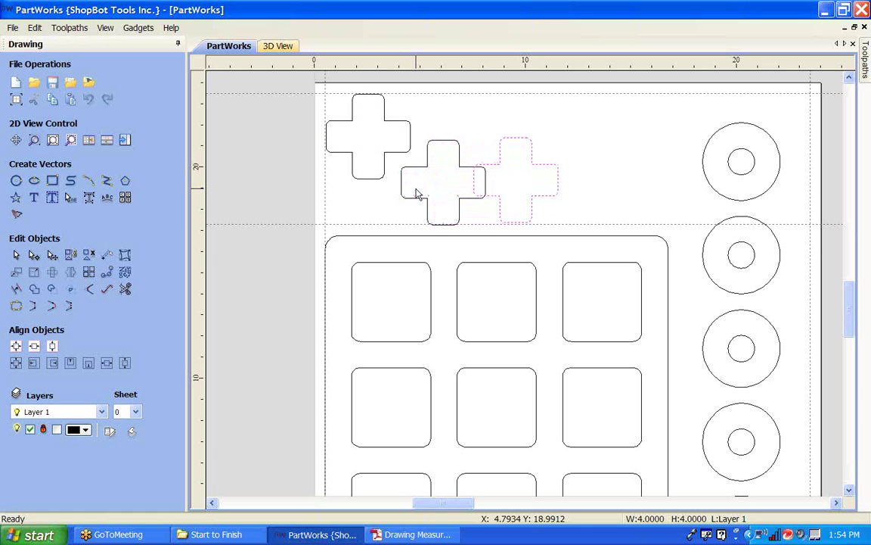
pyautogui.press('Up')
pyautogui.press('Up')
pyautogui.press('Up')
pyautogui.press('Up')
pyautogui.press('Up')
pyautogui.press('Up')
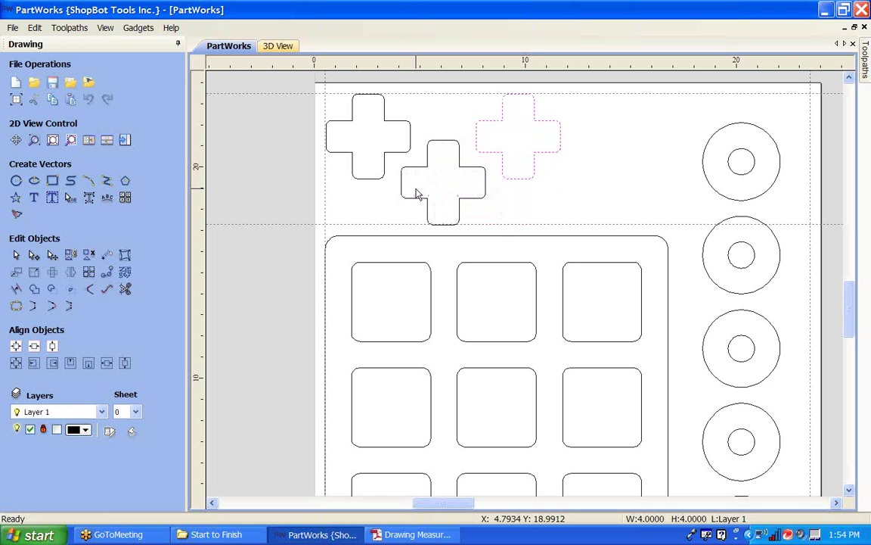
pyautogui.hotkey('ctrl', 'v')
pyautogui.press('Right')
pyautogui.press('Right')
pyautogui.press('Right')
pyautogui.press('Right')
pyautogui.press('Right')
pyautogui.press('Right')
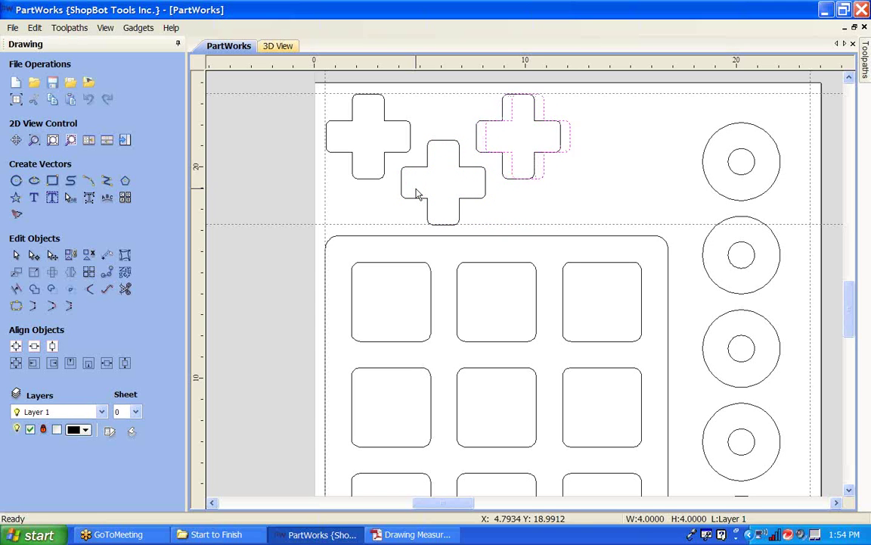
pyautogui.press('Right')
pyautogui.press('Down')
pyautogui.press('Down')
pyautogui.press('Down')
pyautogui.press('Down')
pyautogui.press('Down')
pyautogui.press('Down')
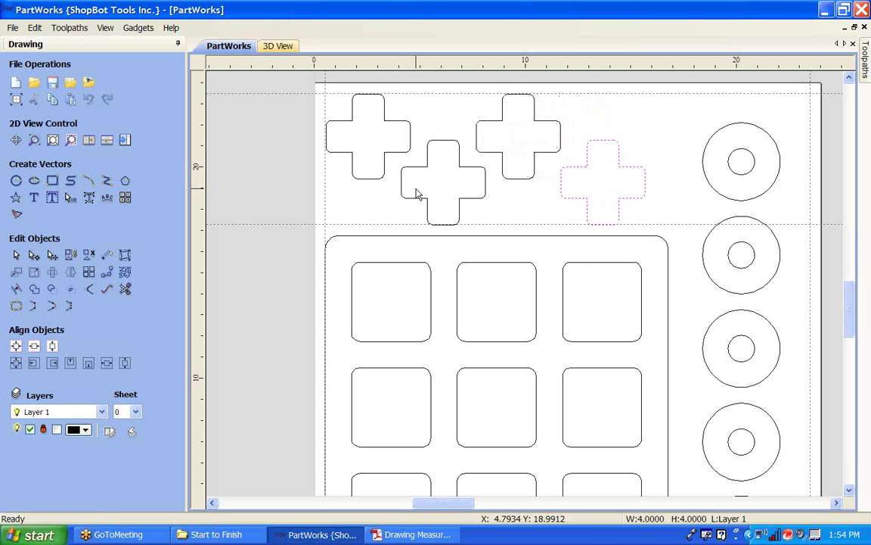
# - Paste a fifth cross and position it up and right toward the top ring
pyautogui.hotkey('ctrl', 'v')
pyautogui.press('Up')
pyautogui.press('Up')
pyautogui.press('Up')
pyautogui.press('Up')
pyautogui.press('Up')
pyautogui.press('Up')
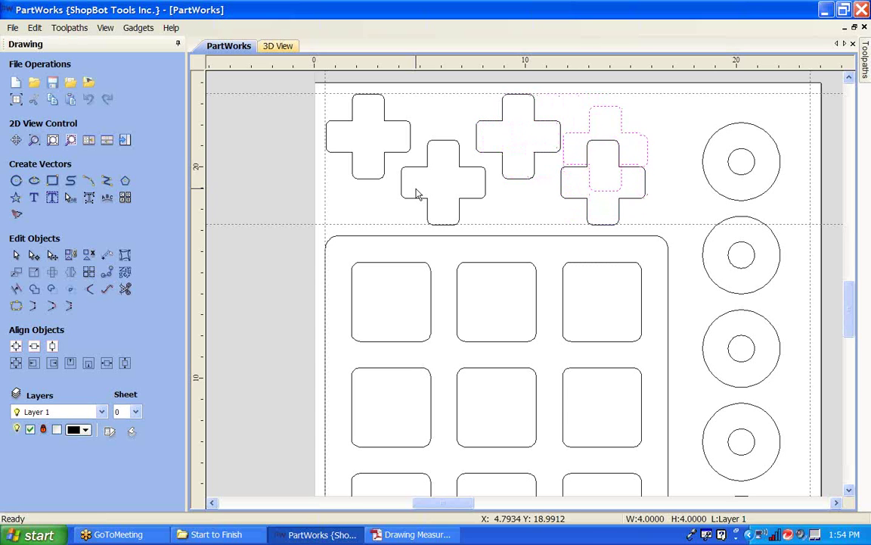
pyautogui.press('Right')
pyautogui.press('Up')
pyautogui.press('Right')
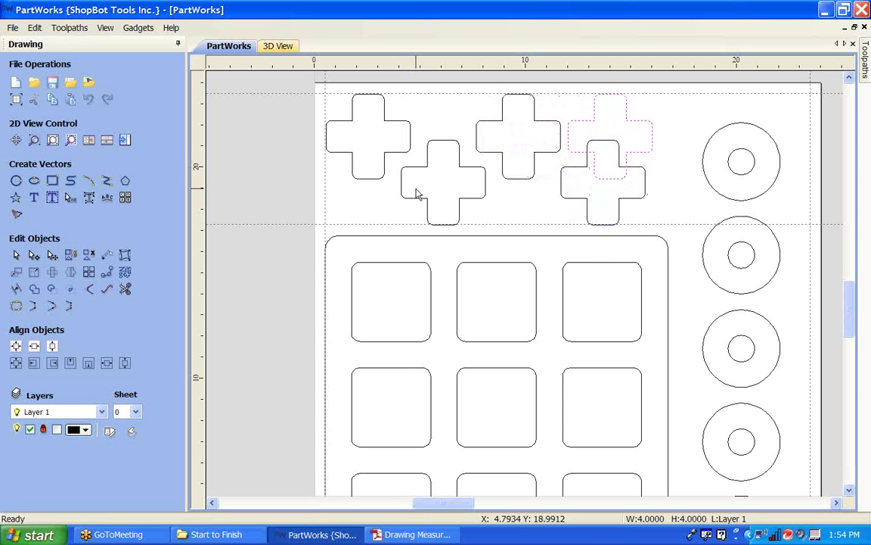
pyautogui.press('Right')
pyautogui.press('Right')
pyautogui.press('Right')
pyautogui.press('Right')
pyautogui.press('Right')
pyautogui.press('Right')
pyautogui.press('Right')
pyautogui.press('Right')
pyautogui.press('Right')
pyautogui.press('Right')
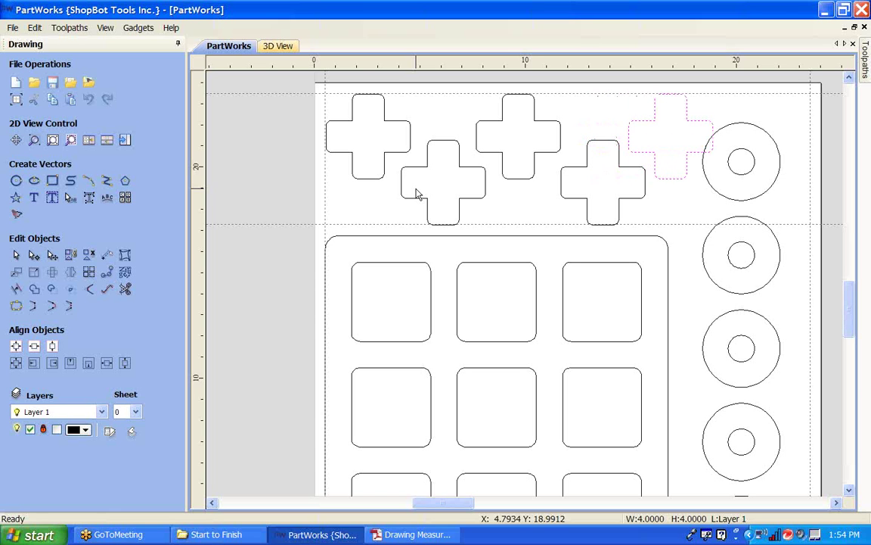
pyautogui.press('Right')
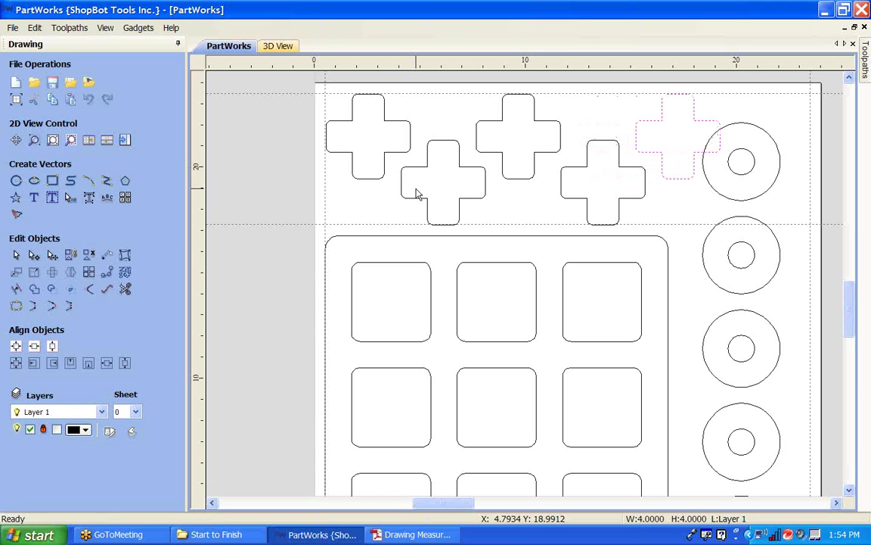
# - Shift the top ring right to clear the crosses and fit the whole job in view
pyautogui.click(748, 201)
pyautogui.press('Right')
pyautogui.press('Right')
pyautogui.press('Right')
pyautogui.press('Right')
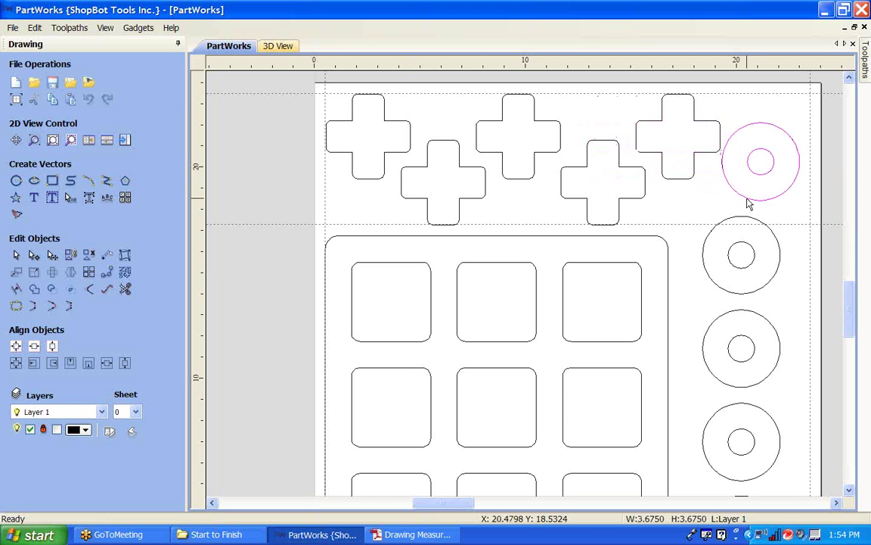
pyautogui.press('Right')
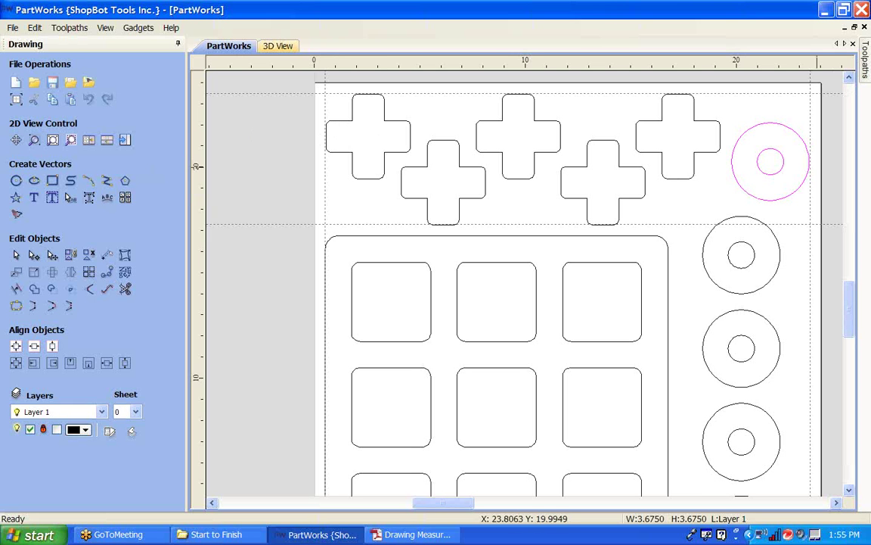
pyautogui.press('F3')
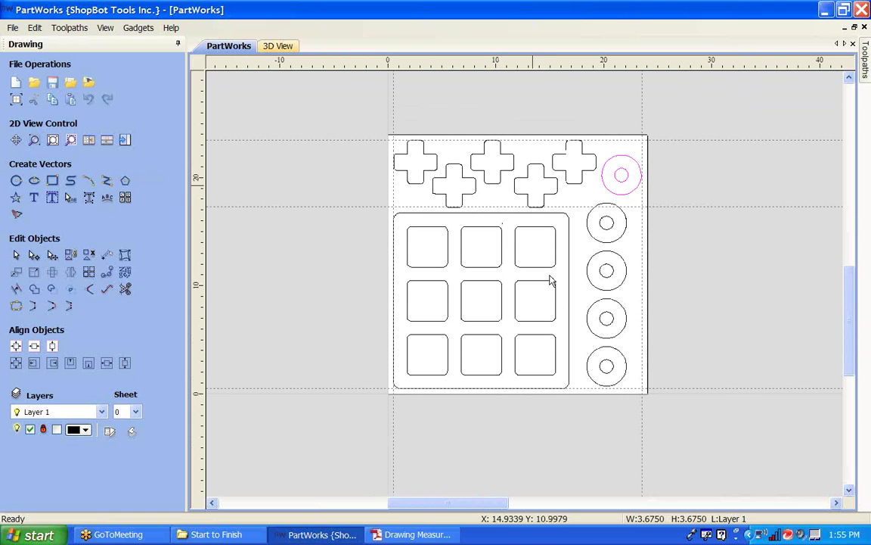
pyautogui.moveTo(584, 249); pyautogui.dragTo(582, 239, button='middle')
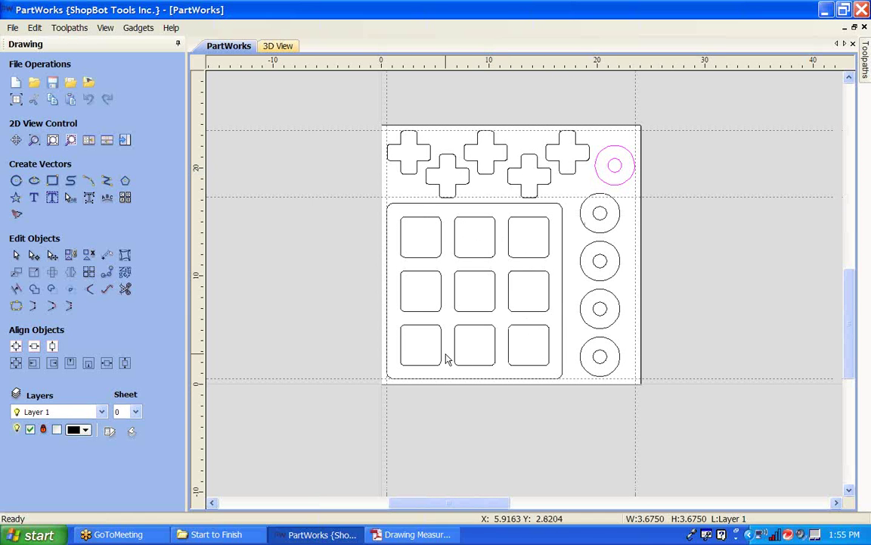
pyautogui.click(352, 286)
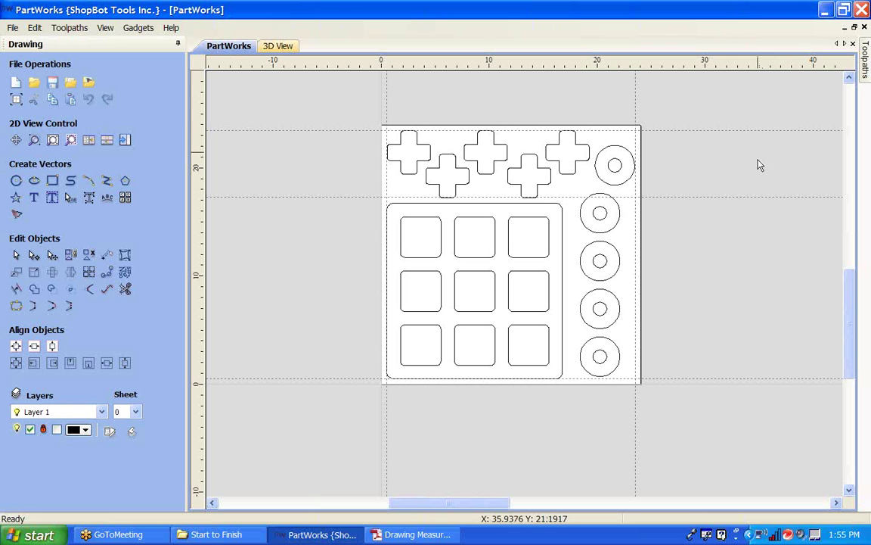
# - Save the design into the Start to Finish folder under the file name DemoTicTacToe
pyautogui.click(54, 82)
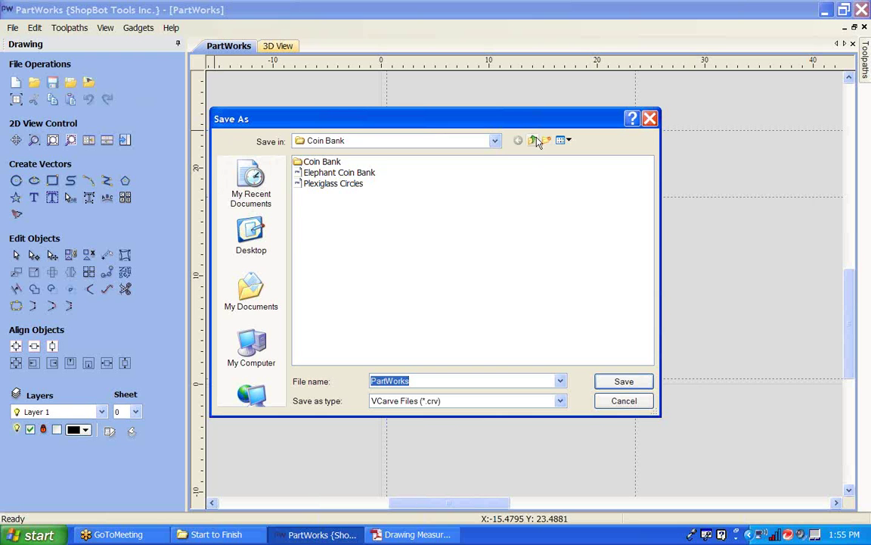
pyautogui.click(494, 142)
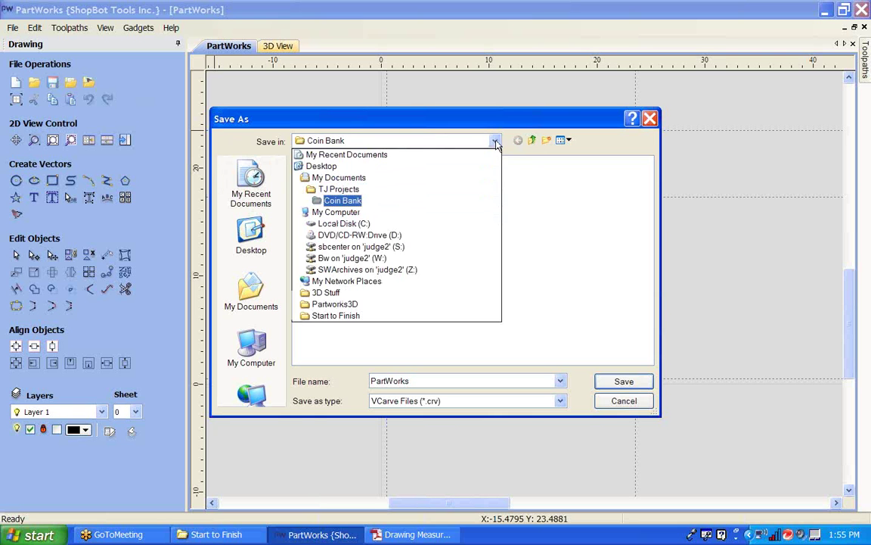
pyautogui.click(372, 319)
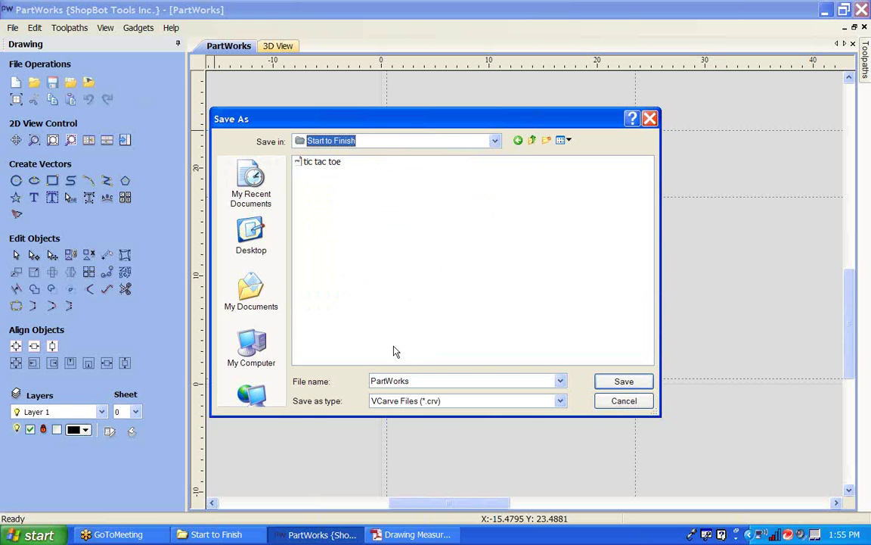
pyautogui.doubleClick(414, 382)
pyautogui.write('DemoTicTacToe')
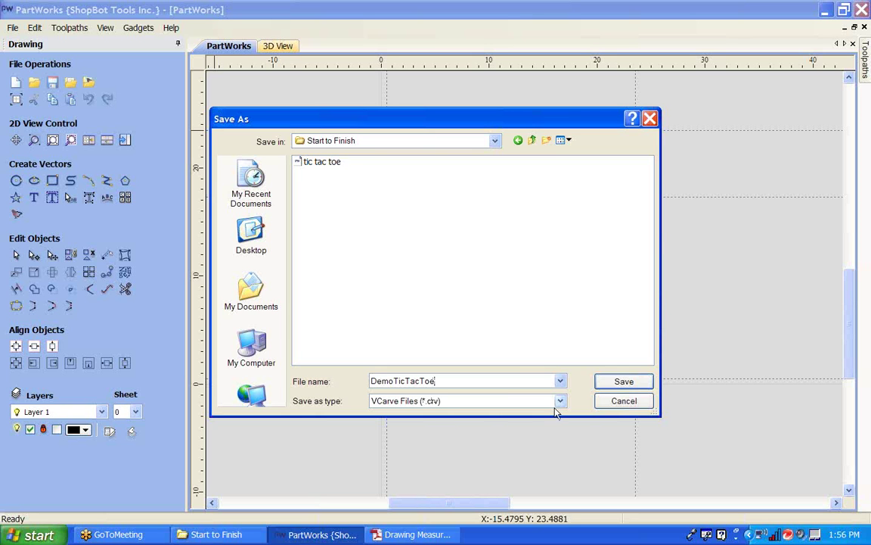
pyautogui.click(620, 382)
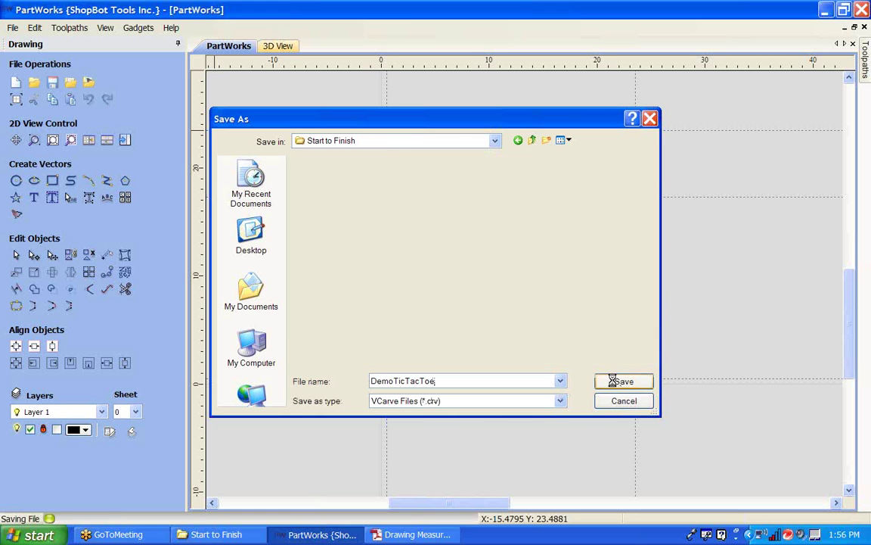
pyautogui.click(12, 27)
pyautogui.click(47, 95)
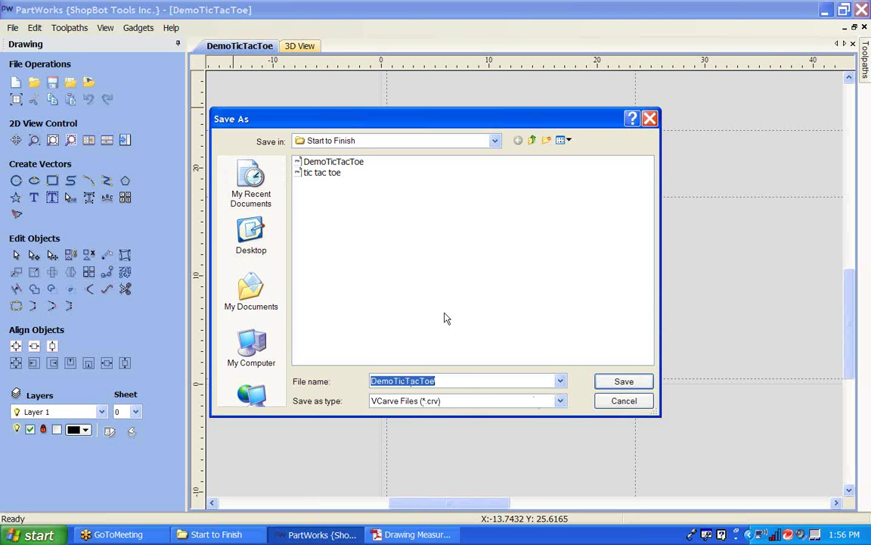
pyautogui.click(624, 401)
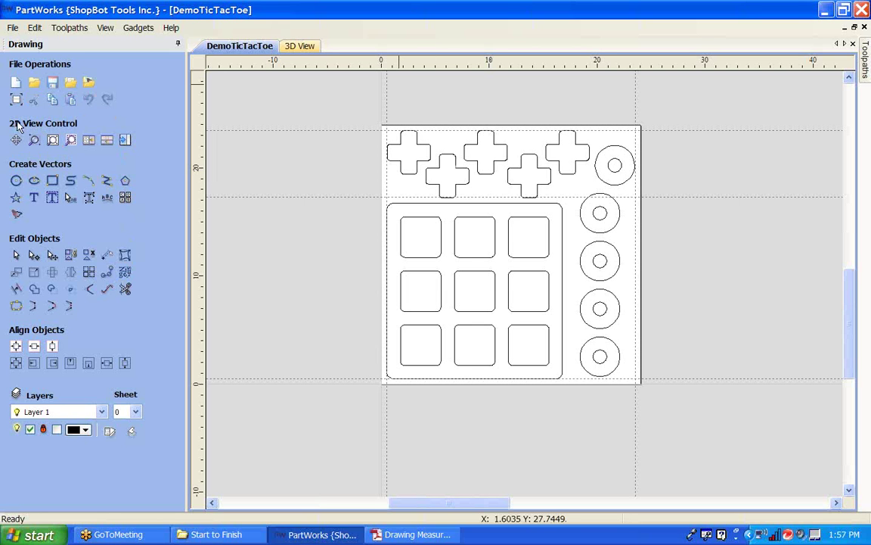
# - Delete the Profile 1 toolpath and pin the toolpaths panel open
pyautogui.click(125, 141)
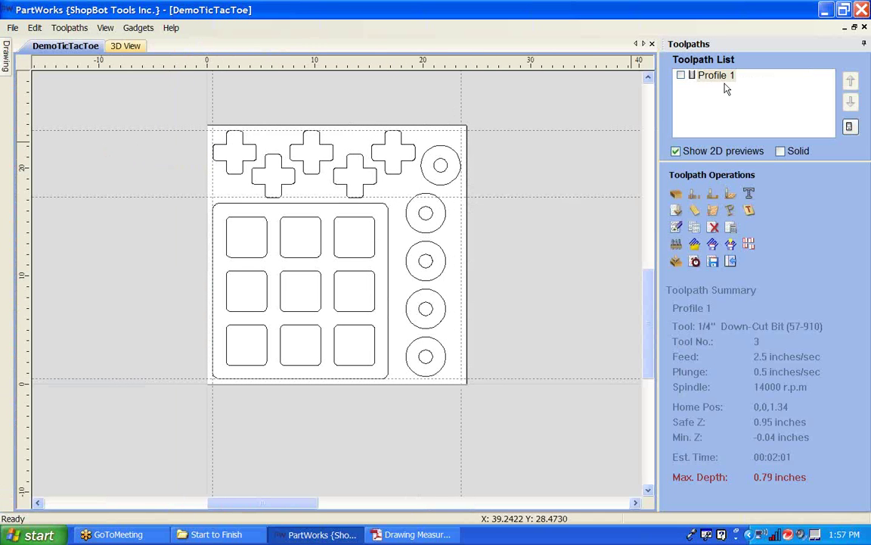
pyautogui.click(715, 228)
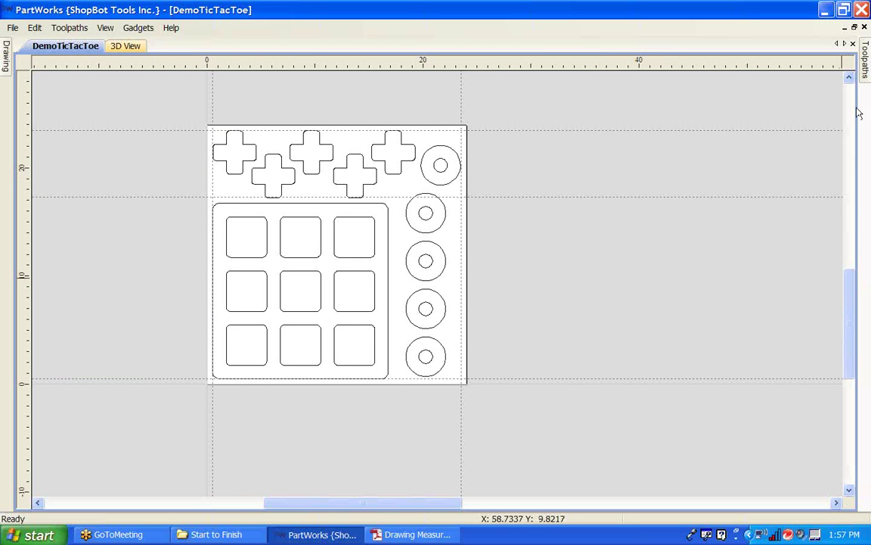
pyautogui.moveTo(866, 60)
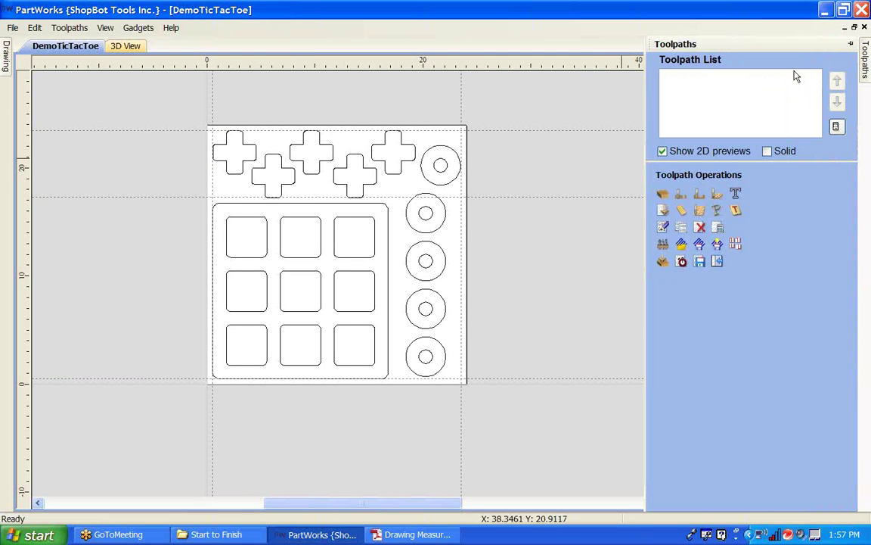
pyautogui.click(851, 44)
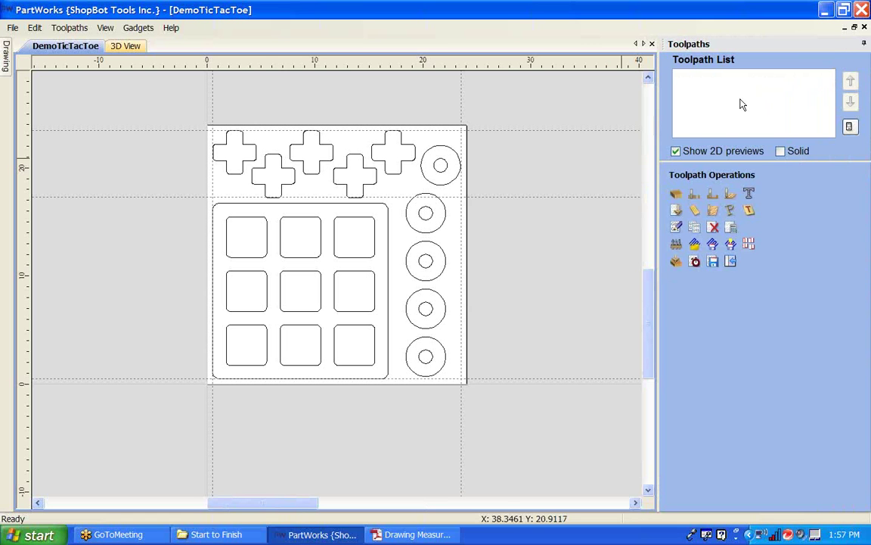
# - Toggle between drawing and toolpath panels with F11/F12, then pin the drawing tools panel open
pyautogui.press('F11')
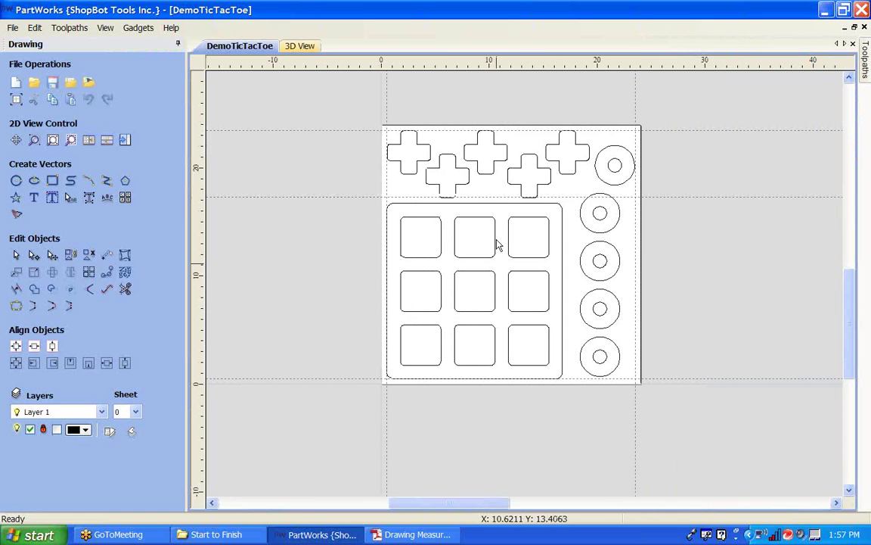
pyautogui.press('F12')
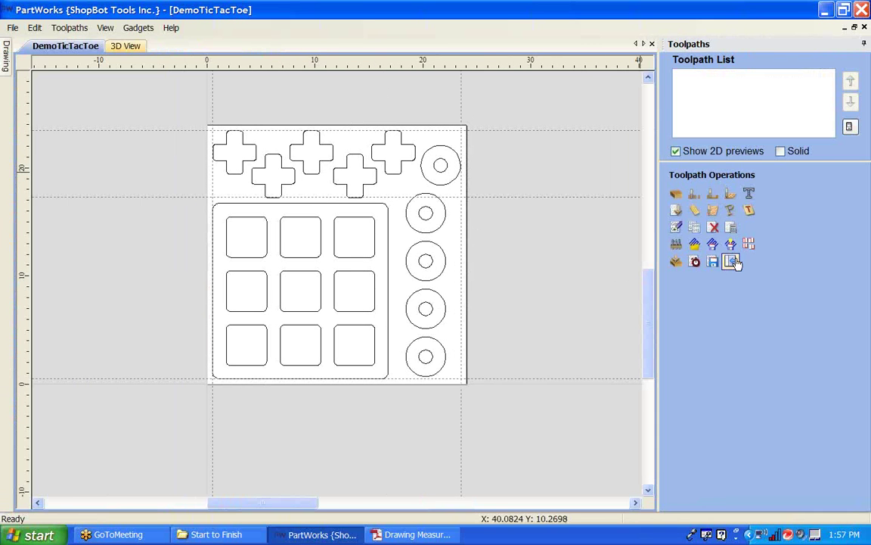
pyautogui.press('F11')
pyautogui.press('F12')
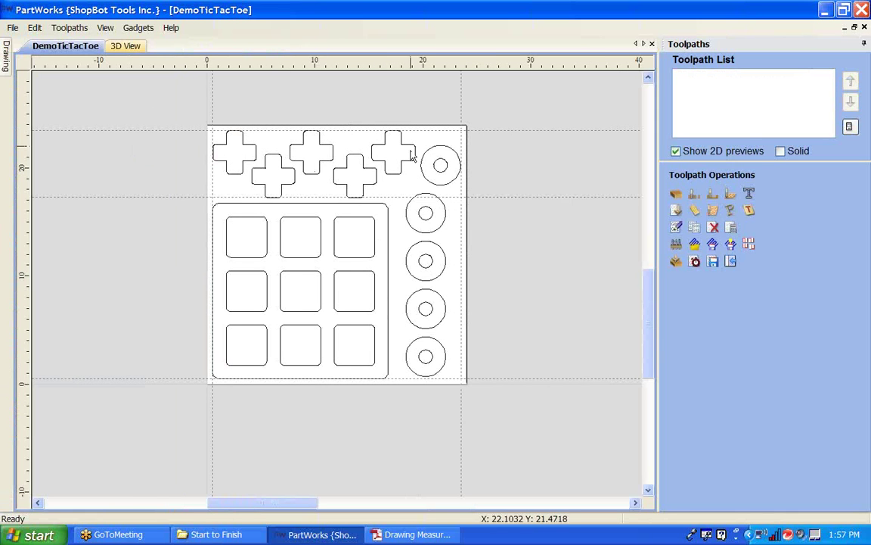
pyautogui.moveTo(6, 59)
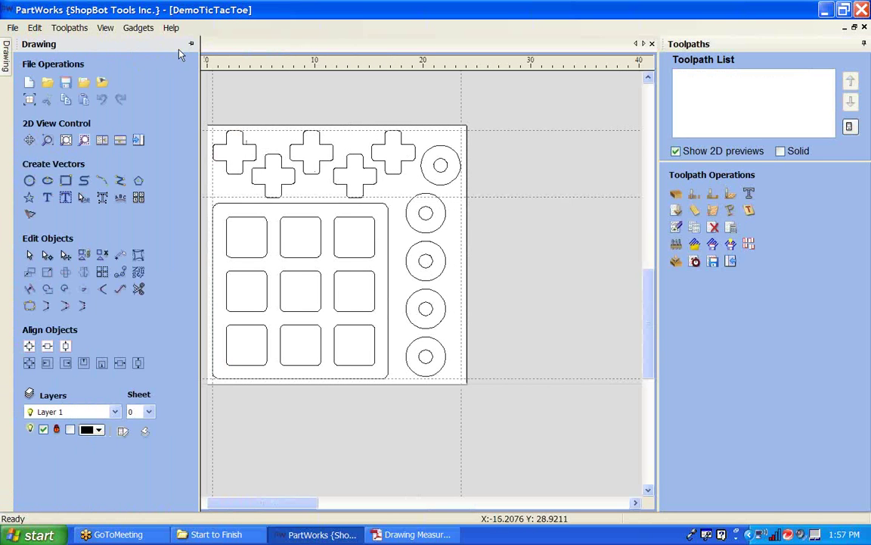
pyautogui.click(192, 43)
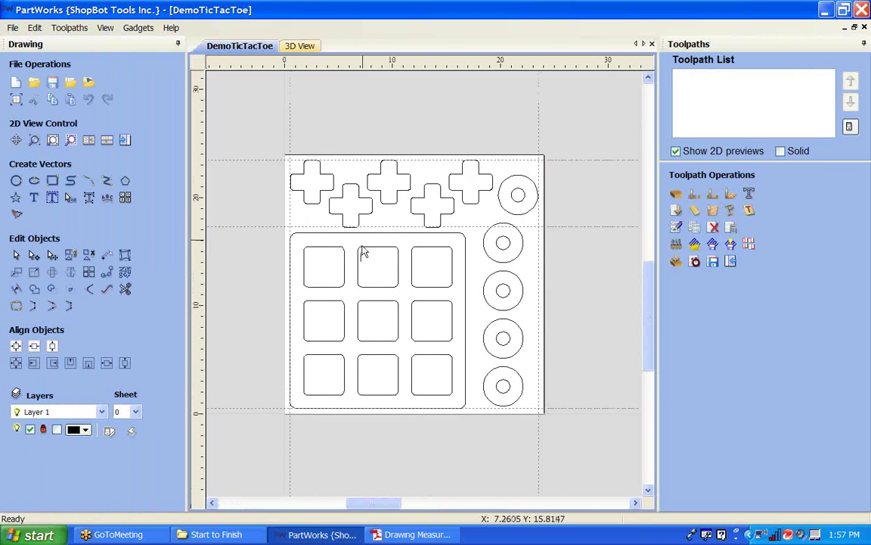
pyautogui.scroll(1, 412, 252)
pyautogui.scroll(-1, 408, 239)
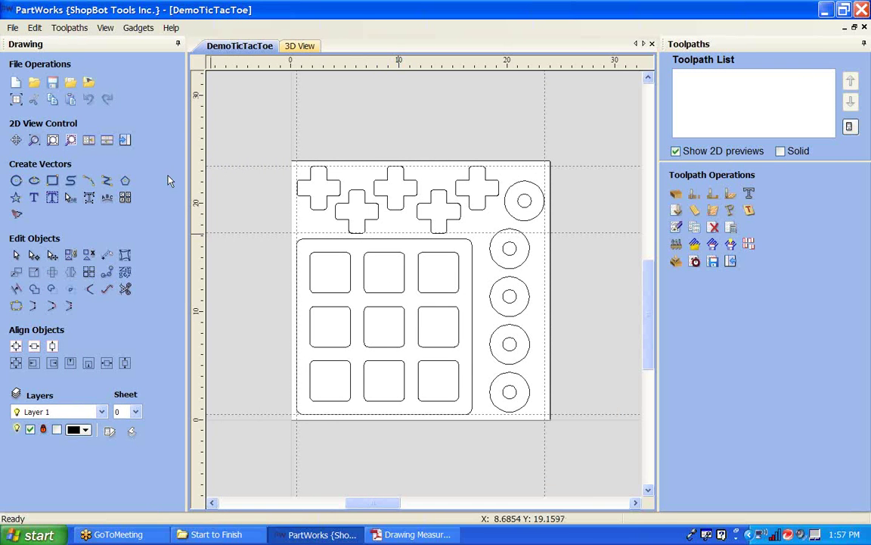
# - Unpin the drawing tools panel to auto-hide it and select the nine-square pocket group
pyautogui.click(178, 46)
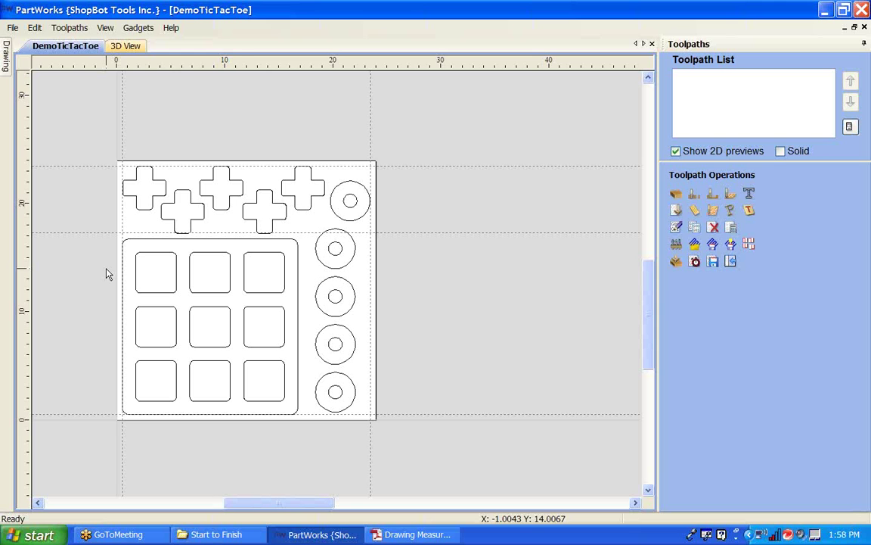
pyautogui.click(261, 348)
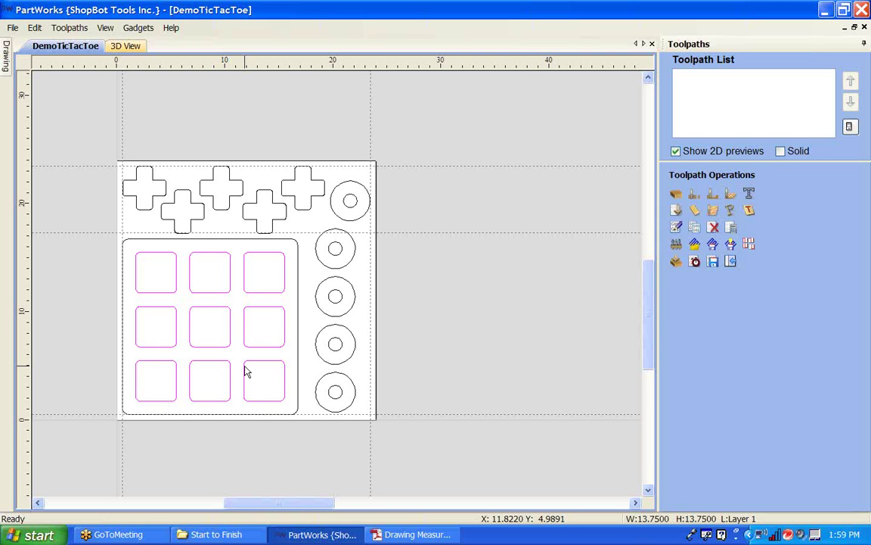
# - Select the squares, a cross and two circles in turn to check grouping, then clear the selection
pyautogui.click(360, 212)
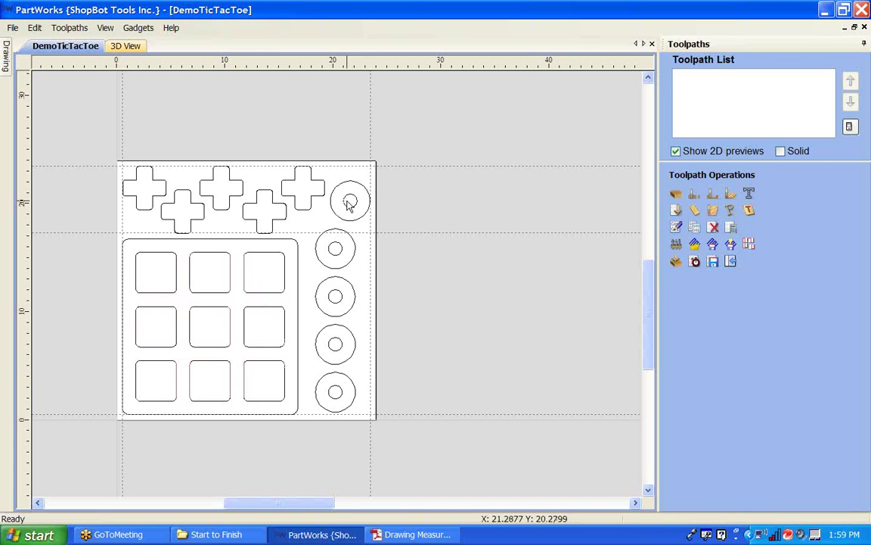
pyautogui.click(343, 208)
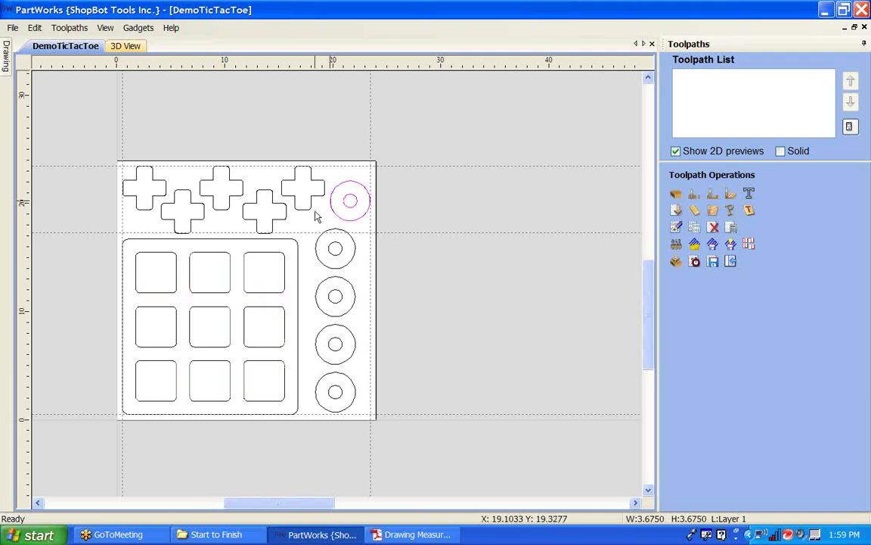
pyautogui.click(277, 298)
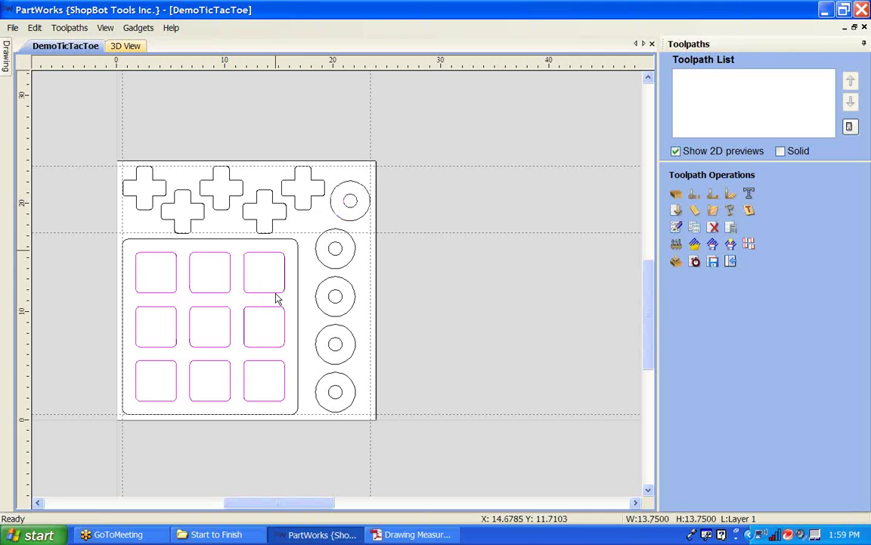
pyautogui.click(274, 228)
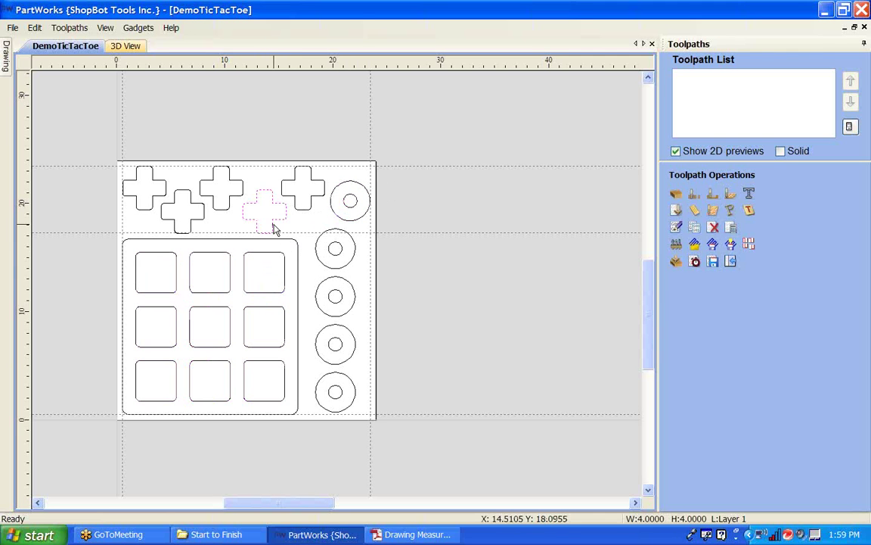
pyautogui.click(319, 247)
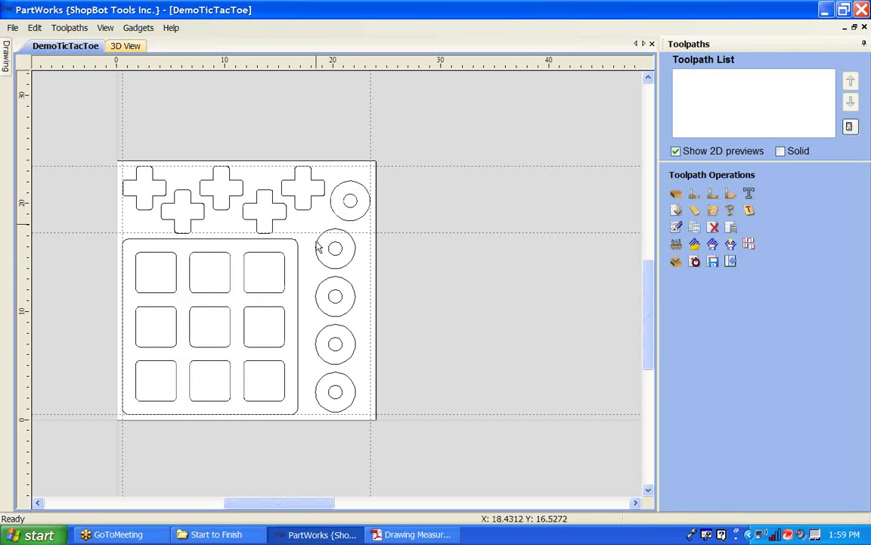
pyautogui.click(287, 320)
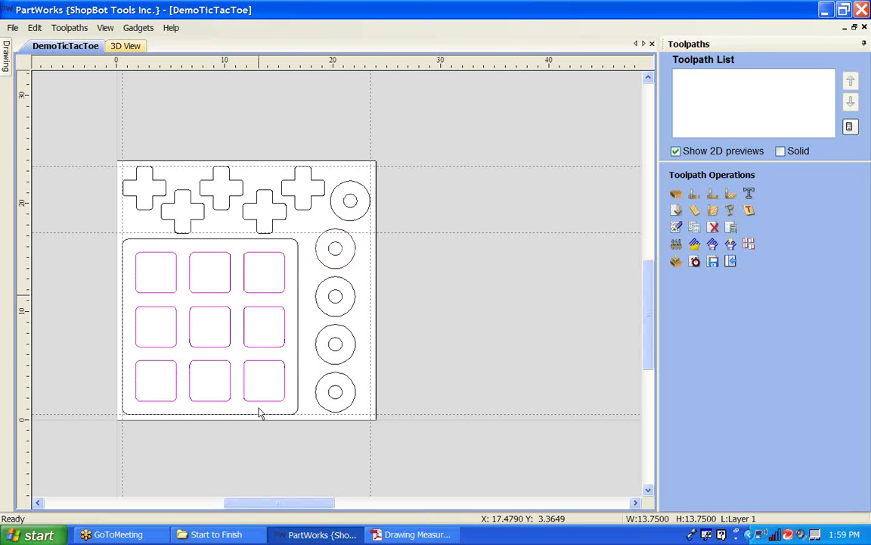
pyautogui.scroll(2, 225, 384)
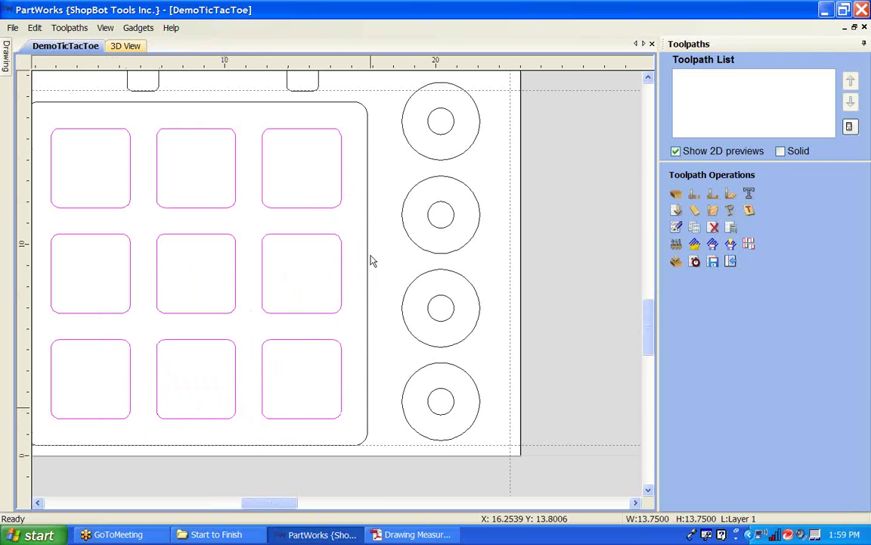
pyautogui.scroll(-1, 293, 369)
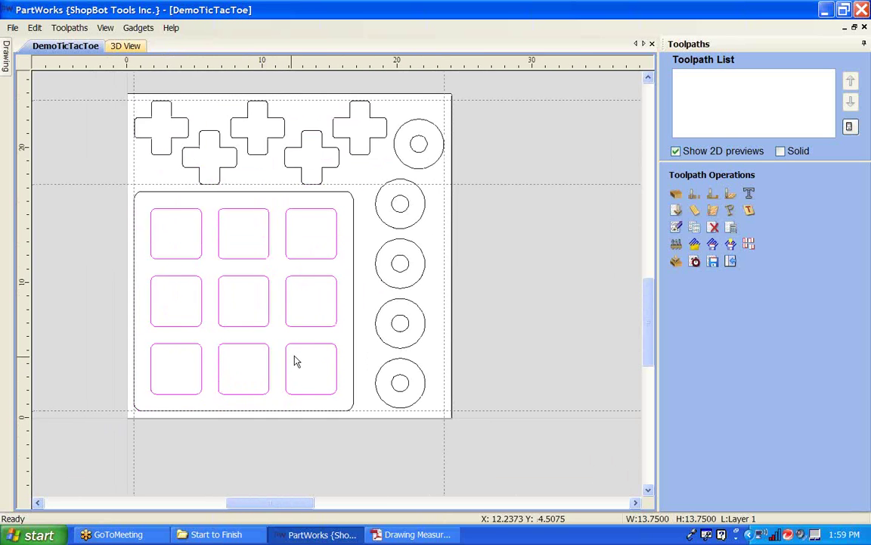
pyautogui.click(430, 160)
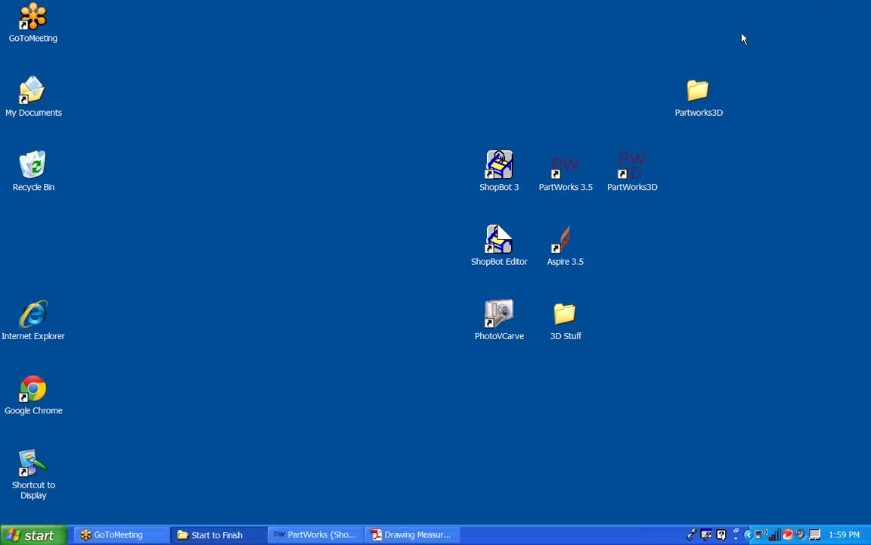
# - Minimize PartWorks and open My Documents > TJ Projects > Tic Tac Toe > Tic Tac Toe
pyautogui.click(824, 10)
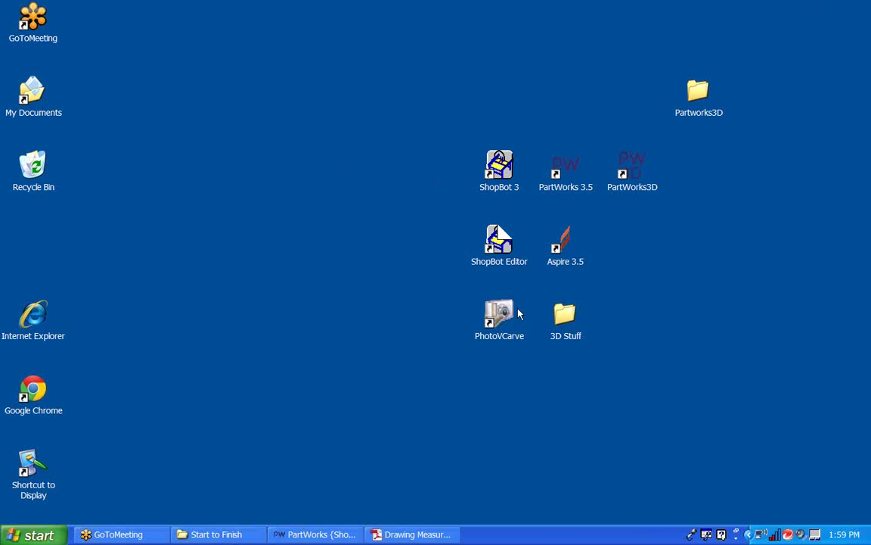
pyautogui.click(34, 104)
pyautogui.doubleClick(34, 104)
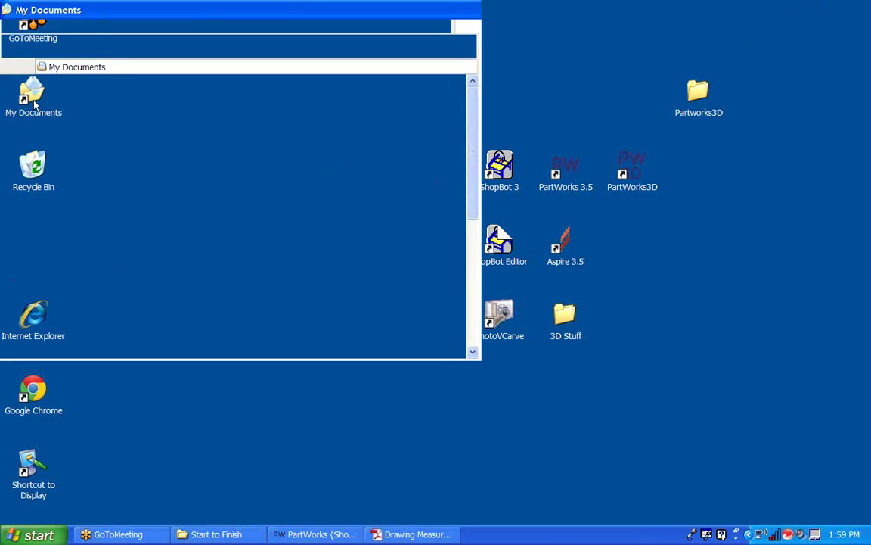
pyautogui.click(221, 170)
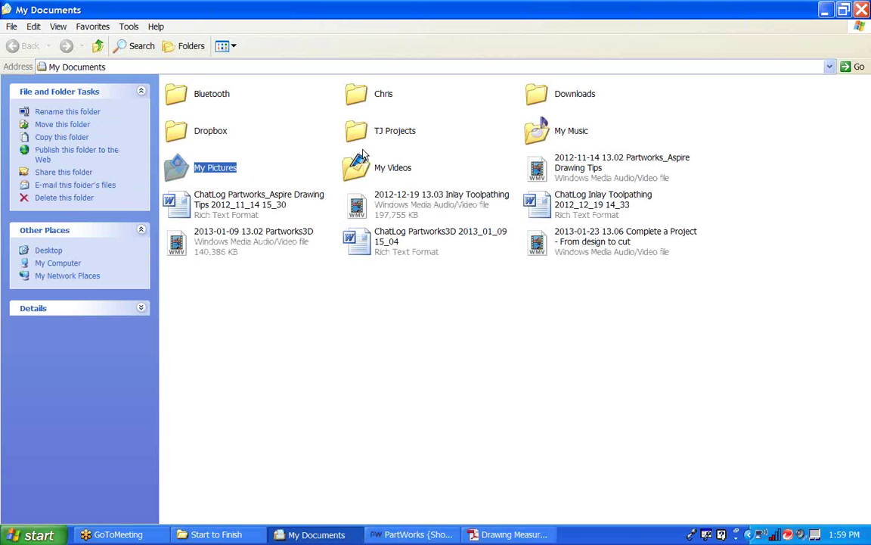
pyautogui.doubleClick(387, 131)
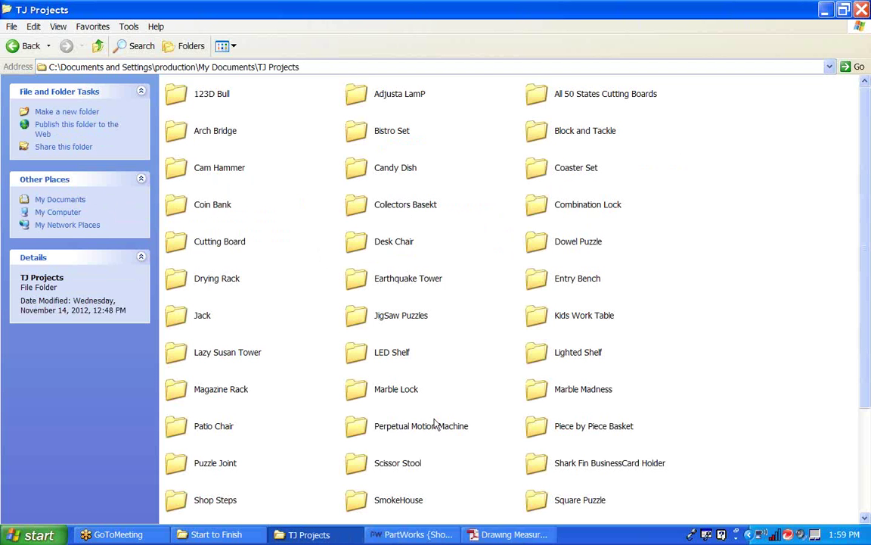
pyautogui.scroll(-2, 435, 424)
pyautogui.doubleClick(560, 420)
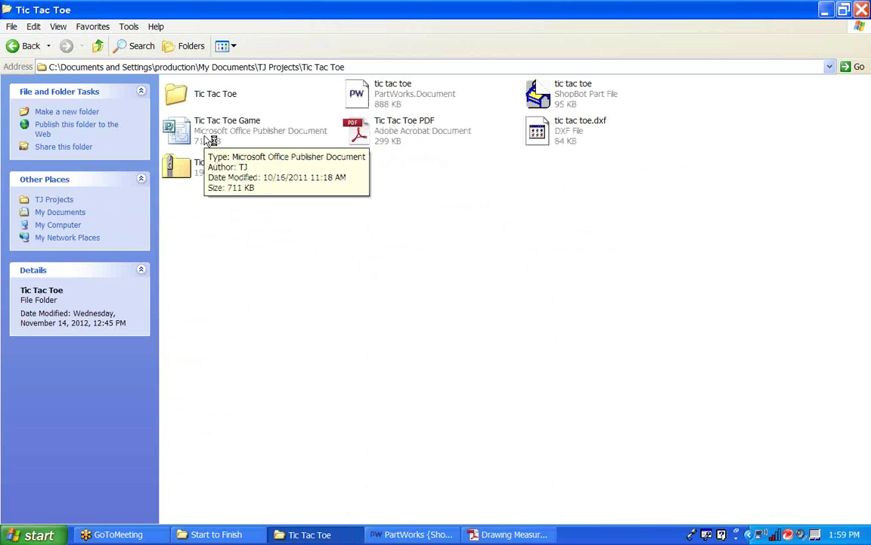
pyautogui.doubleClick(210, 97)
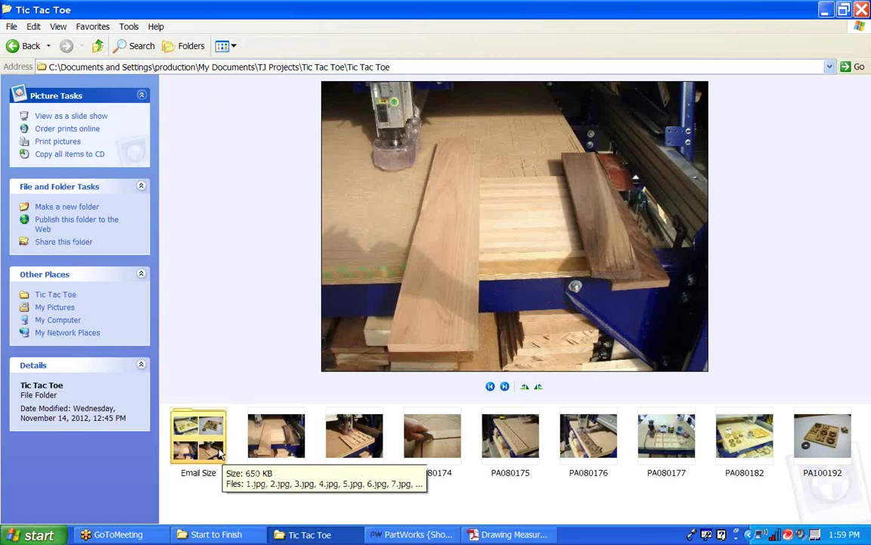
# - Open photo PA080170 full size and browse forward through the photos to PA080176
pyautogui.click(255, 441)
pyautogui.doubleClick(255, 441)
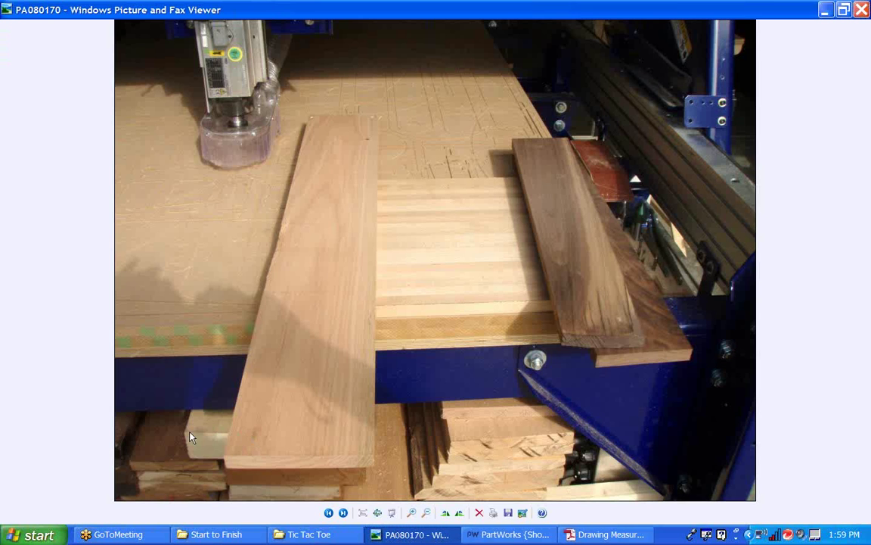
pyautogui.press('Right')
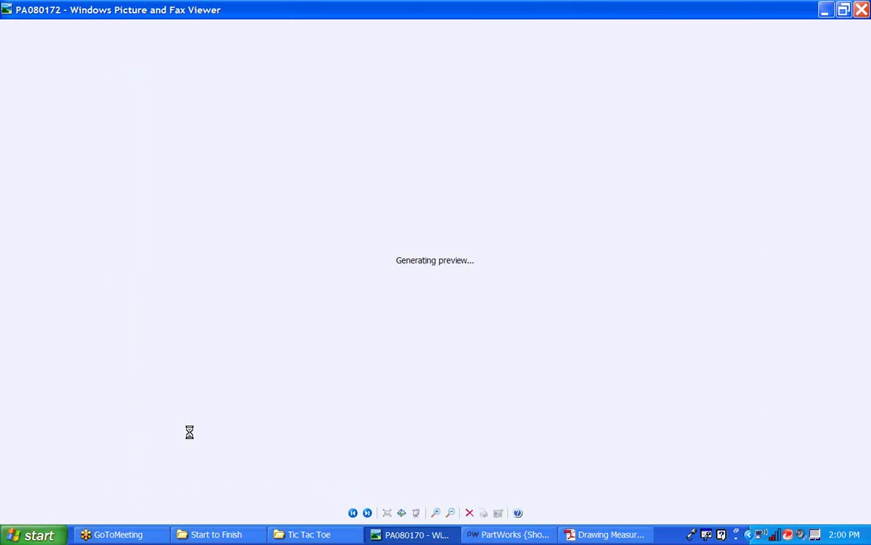
pyautogui.press('Left')
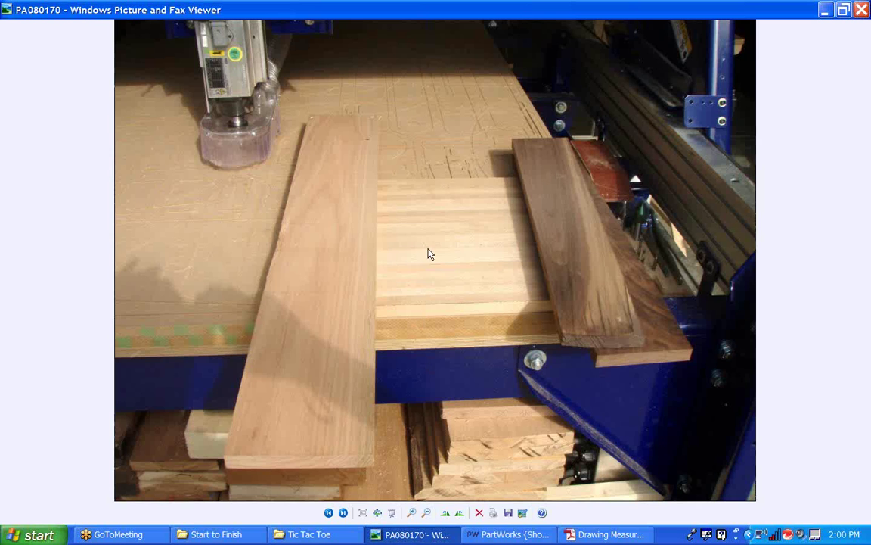
pyautogui.press('Right')
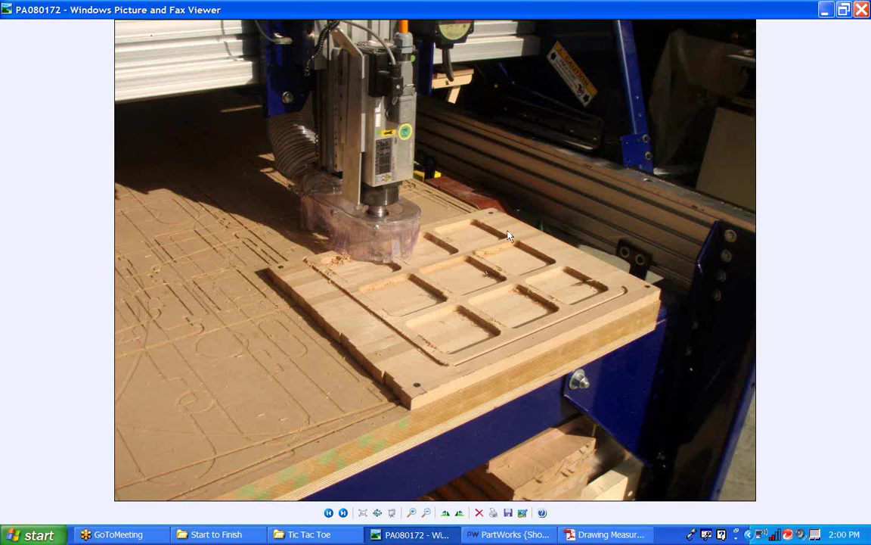
pyautogui.press('Right')
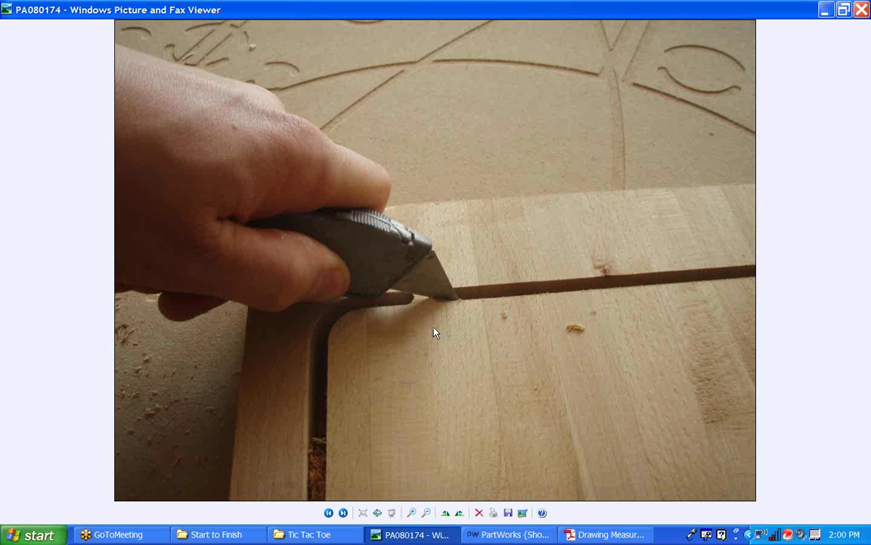
pyautogui.press('Left')
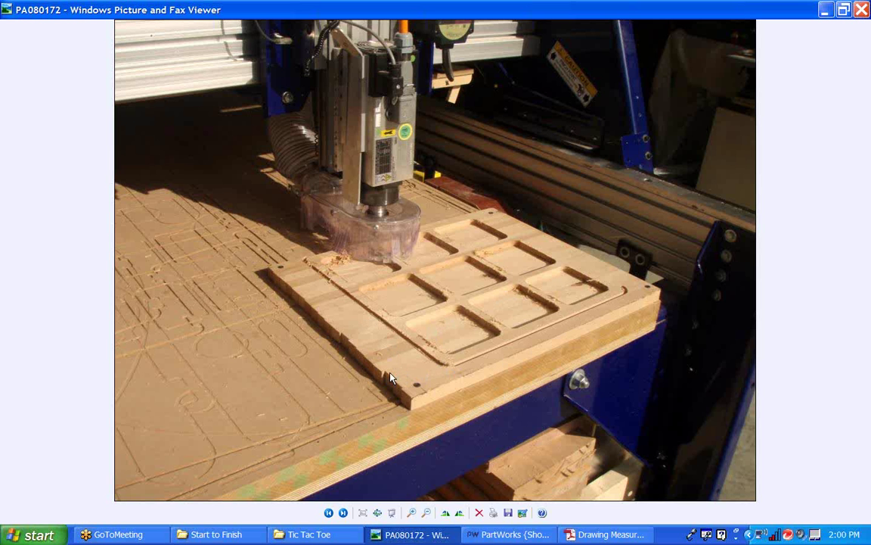
pyautogui.press('Right')
pyautogui.press('Right')
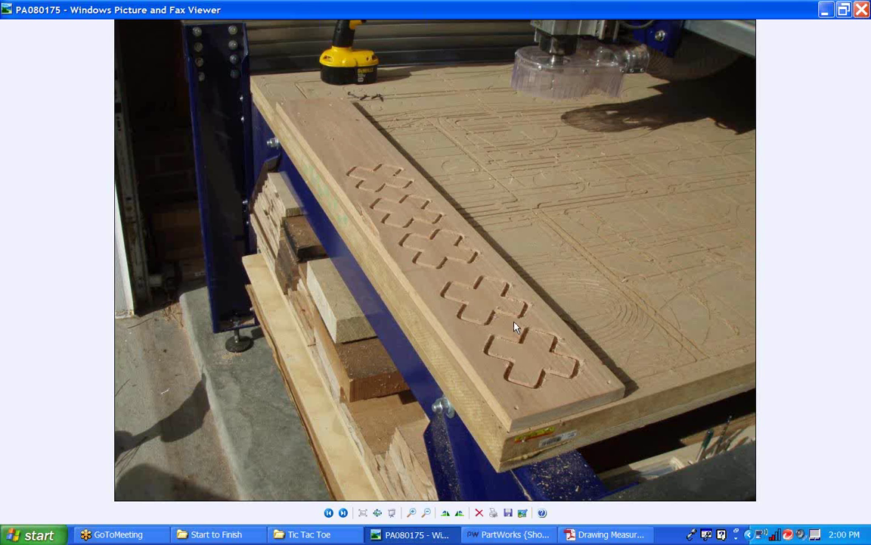
pyautogui.press('Right')
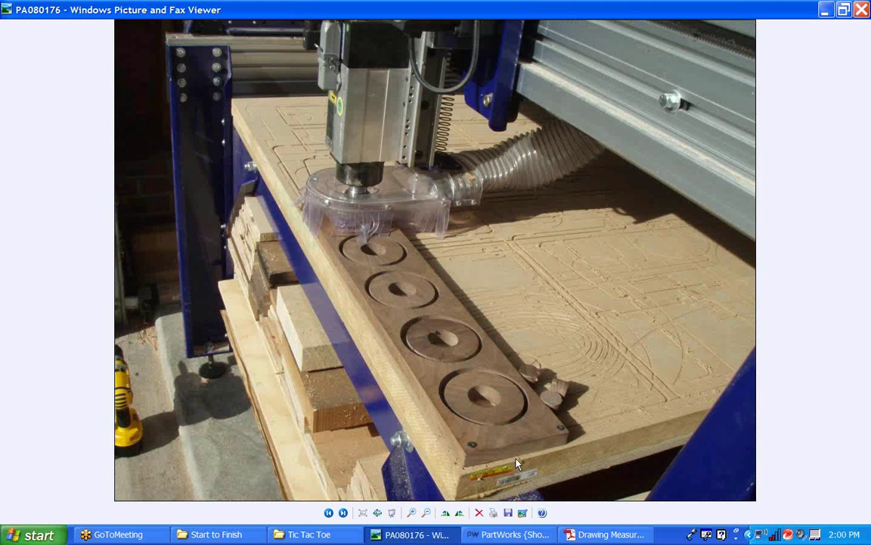
# - Select the right-column ring, create a 2D profile toolpath, calculate it and accept the cut-through warning
pyautogui.click(510, 534)
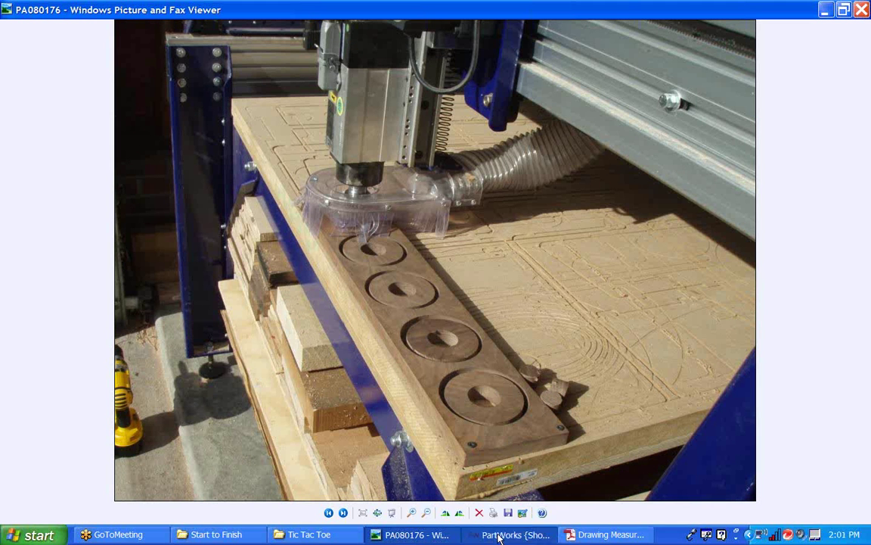
pyautogui.moveTo(436, 181); pyautogui.dragTo(519, 261)
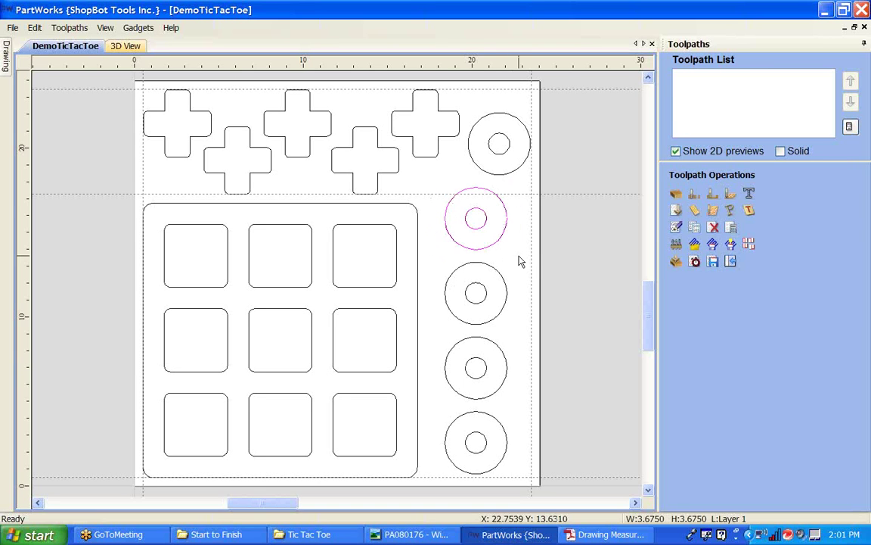
pyautogui.click(694, 194)
pyautogui.scroll(-2, 761, 446)
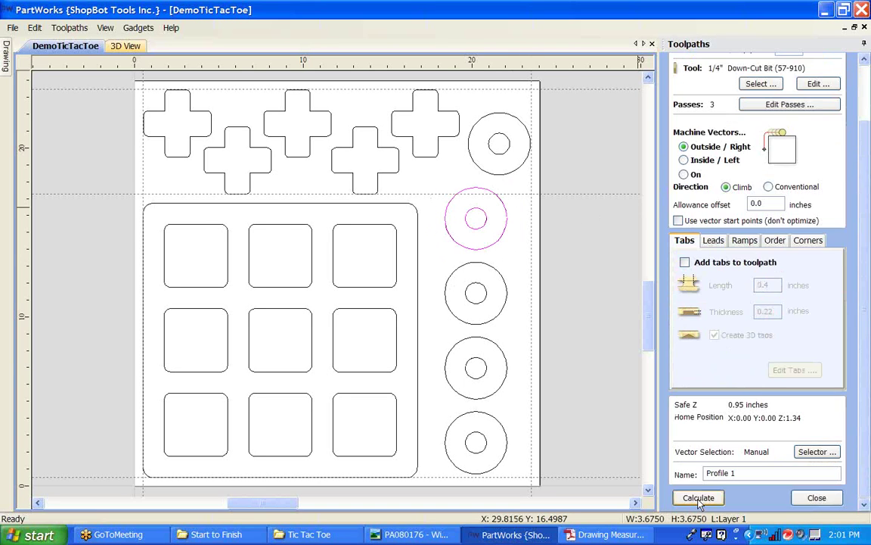
pyautogui.click(698, 497)
pyautogui.click(408, 351)
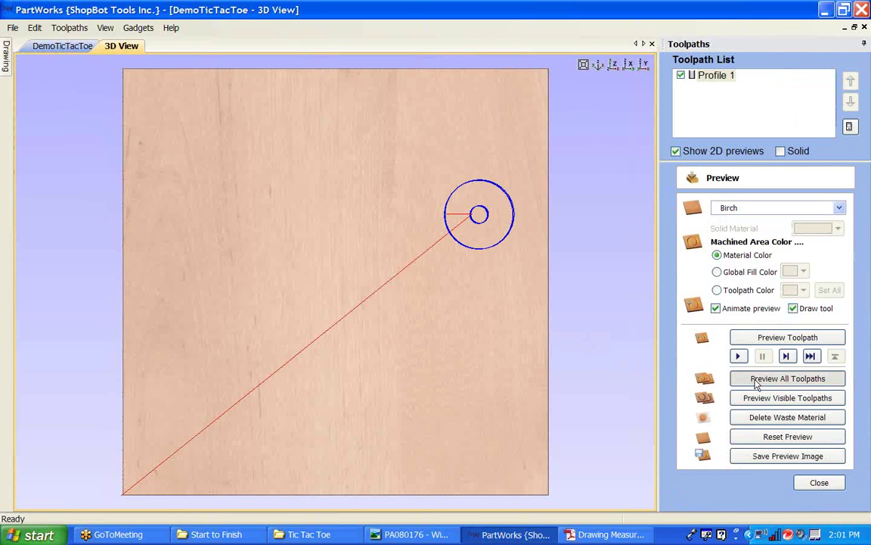
# - Preview all toolpaths in 3D zoomed in on the ring, then close the preview
pyautogui.click(740, 379)
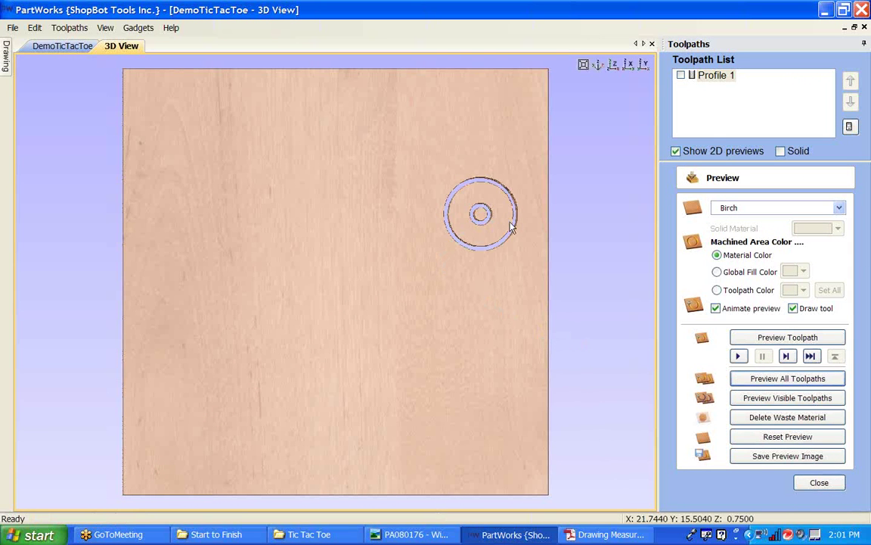
pyautogui.scroll(1, 485, 219)
pyautogui.scroll(1, 418, 249)
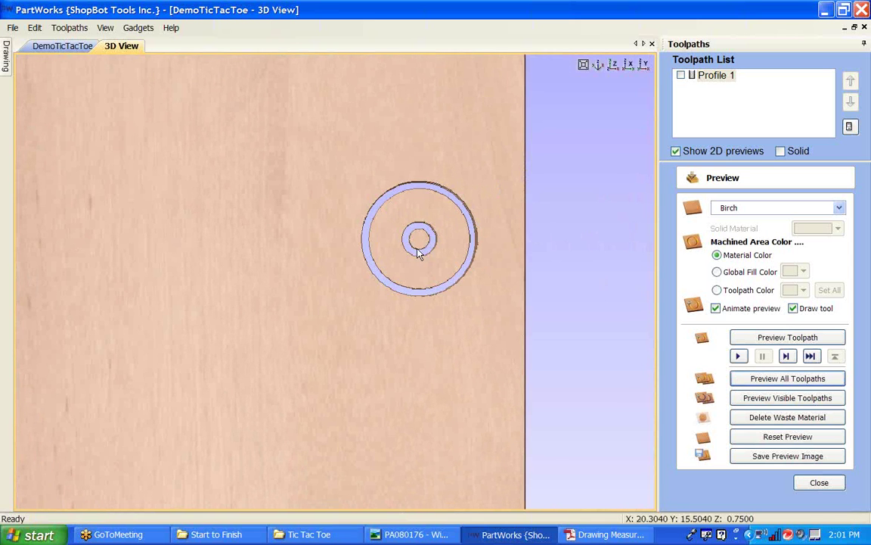
pyautogui.click(827, 489)
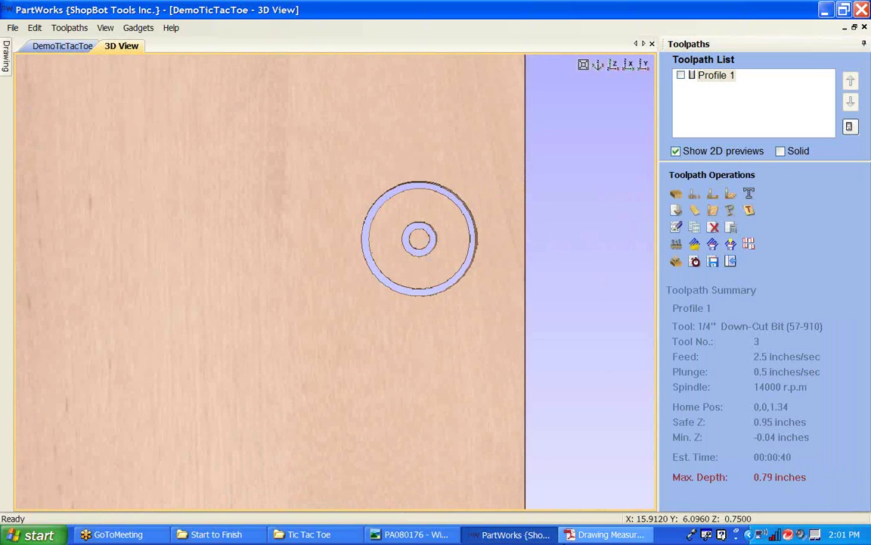
pyautogui.click(573, 535)
# - Bring the PA080176 photo of the ring pieces cut on the ShopBot to the front
pyautogui.click(412, 534)
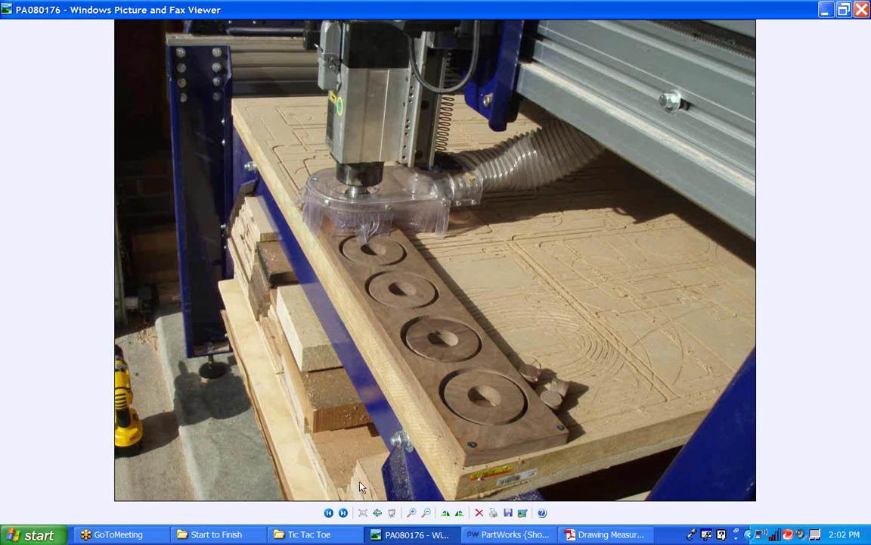
# - Page through the next four project photos in Windows Picture and Fax Viewer
pyautogui.click(344, 513)
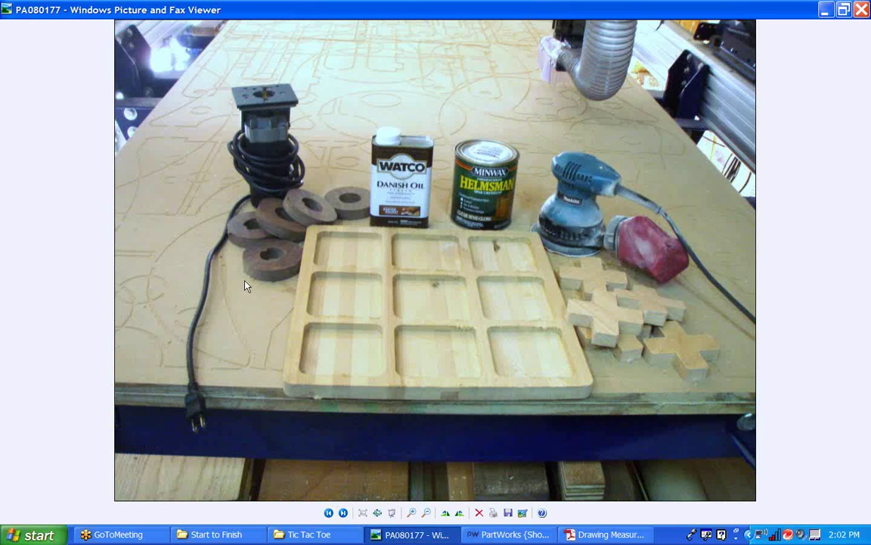
pyautogui.click(343, 513)
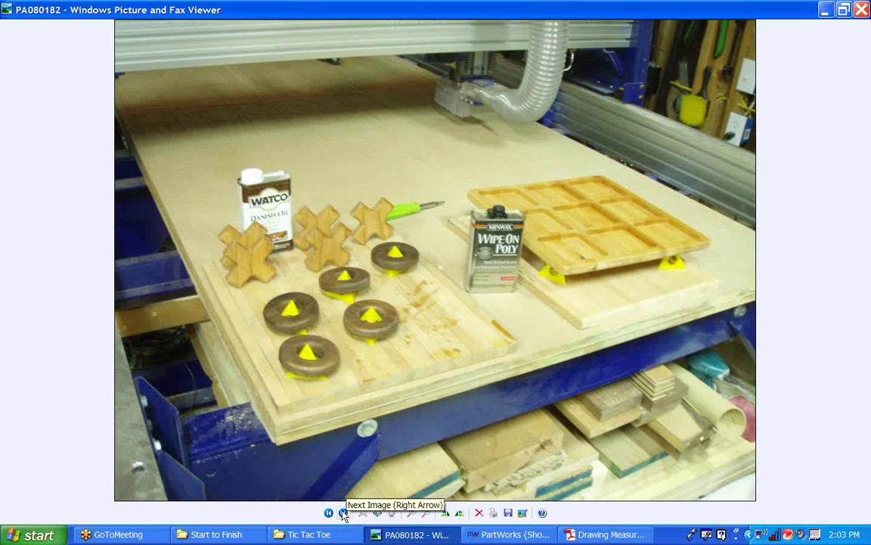
pyautogui.click(344, 513)
pyautogui.click(344, 513)
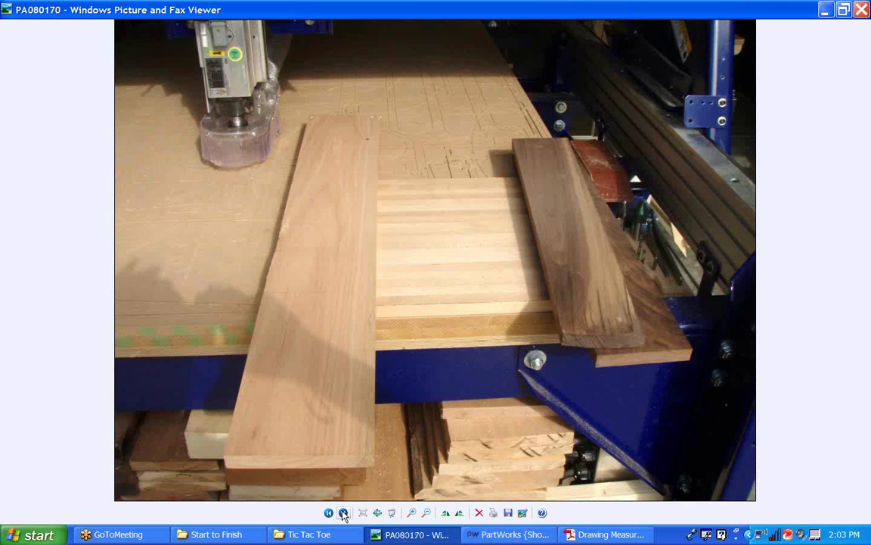
# - Close the photo viewer and go back to the DemoTicTacToe drawing in PartWorks
pyautogui.click(862, 9)
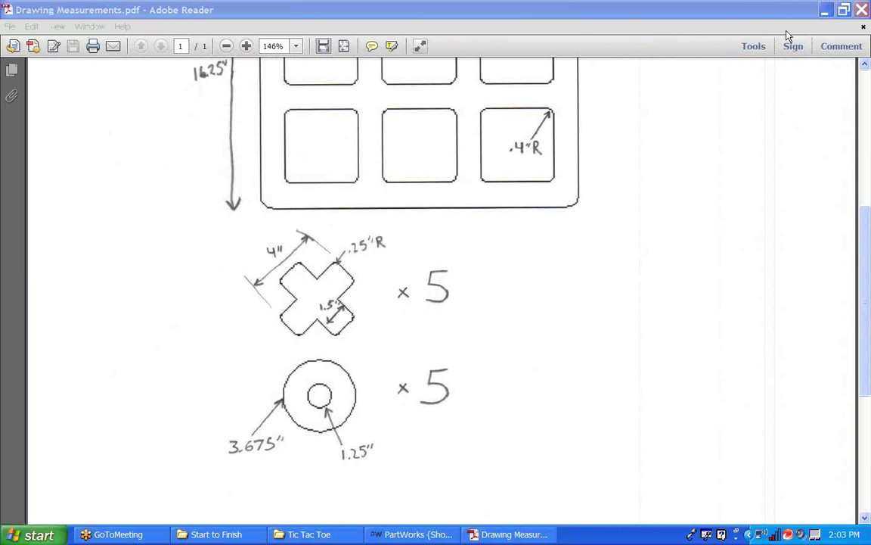
pyautogui.hotkey('alt', 'Tab')
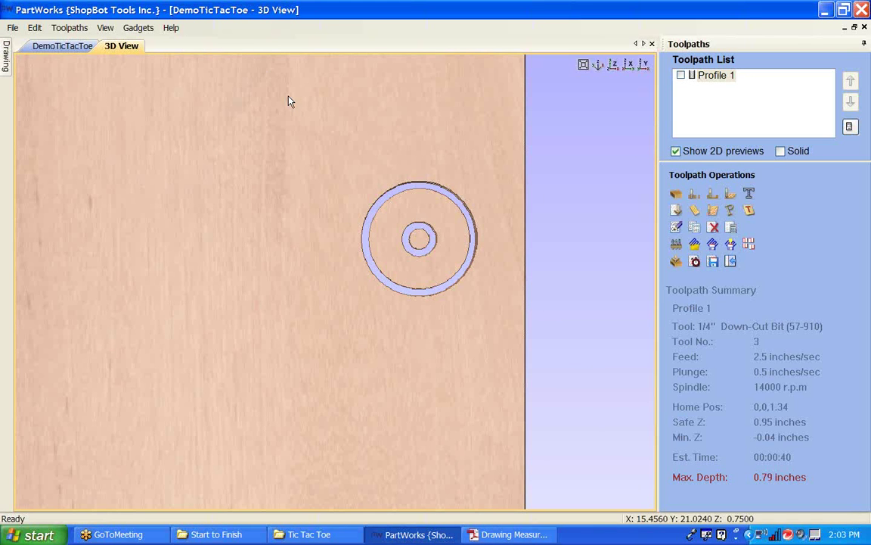
pyautogui.click(67, 48)
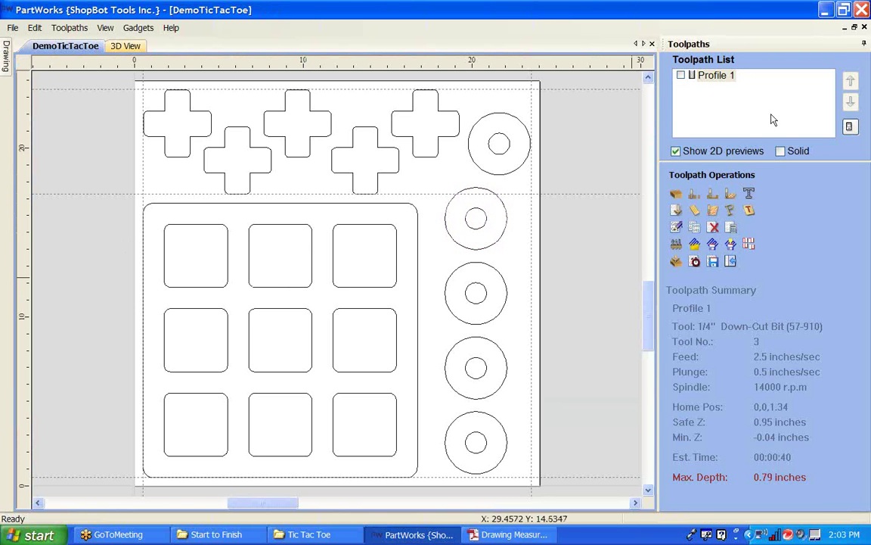
# - Delete the Profile 1 toolpath and start a pocket toolpath on the nine board squares
pyautogui.click(716, 75)
pyautogui.click(712, 234)
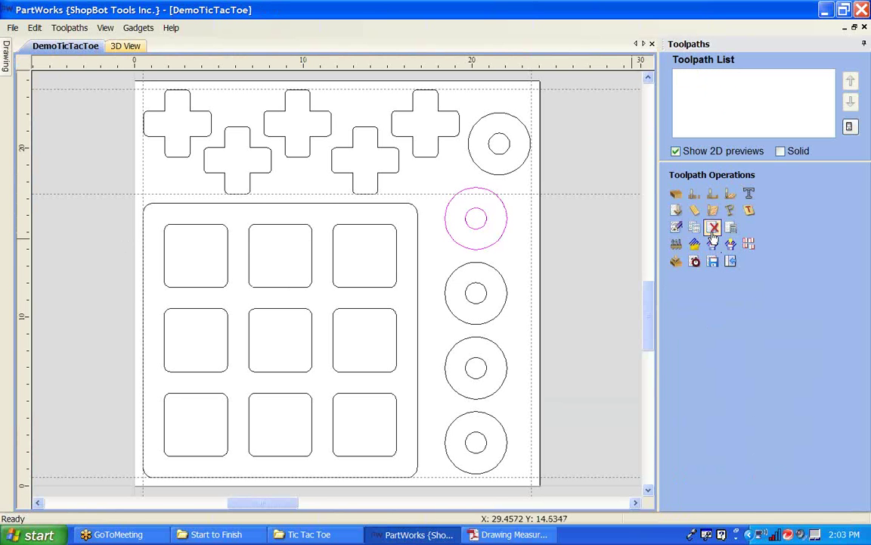
pyautogui.click(286, 291)
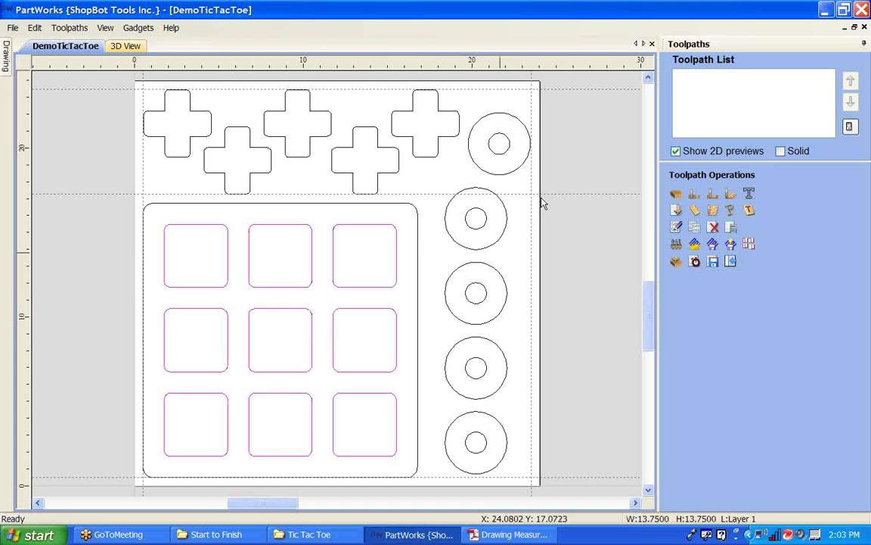
pyautogui.click(714, 199)
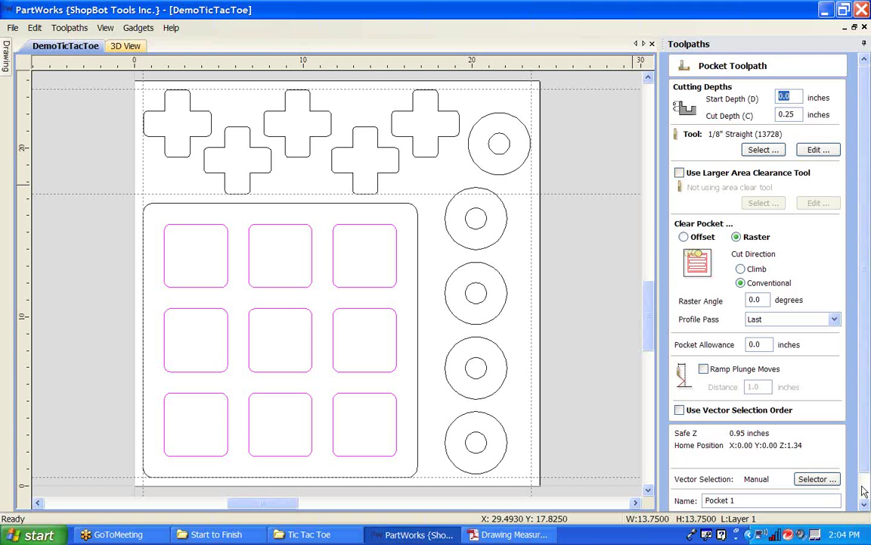
# - Enter .75/2 as the pocket cut depth so it evaluates to 0.375 inches
pyautogui.scroll(-2, 864, 492)
pyautogui.scroll(2, 865, 492)
pyautogui.doubleClick(785, 114)
pyautogui.write('.75/2')
pyautogui.press('Tab')
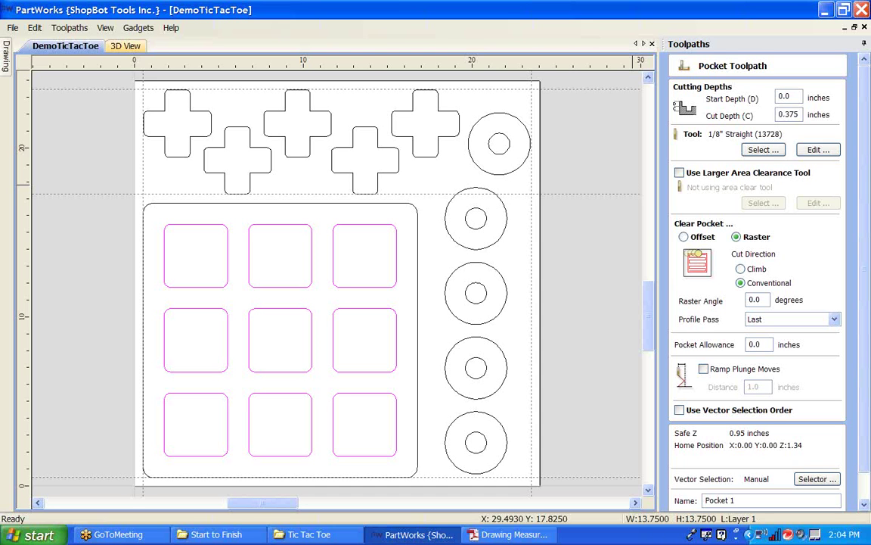
# - Pick the 1/4" Up-cut Bit (52-910) from the SB Starter Set tool group
pyautogui.click(752, 151)
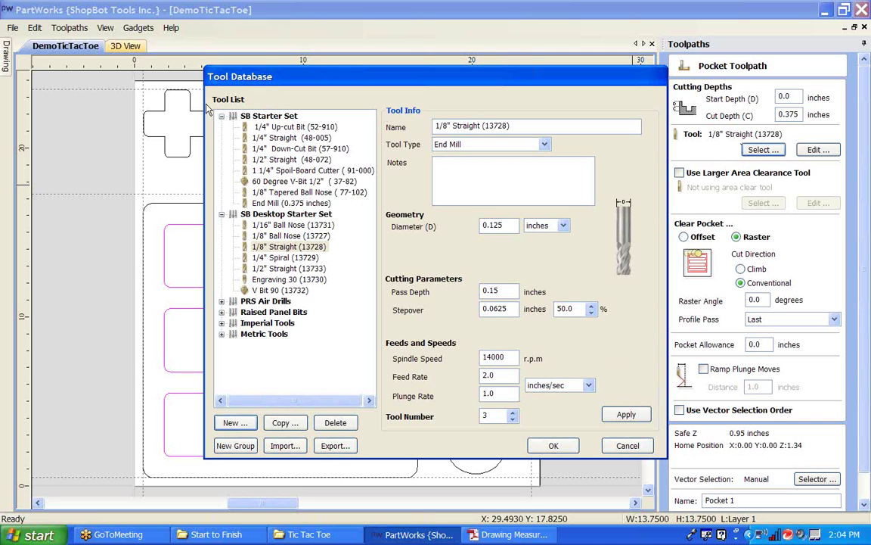
pyautogui.click(222, 115)
pyautogui.click(222, 127)
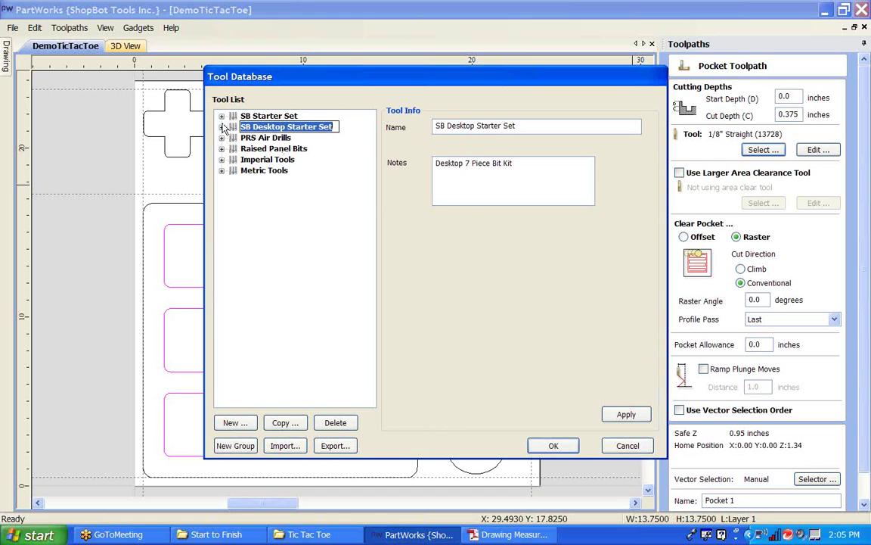
pyautogui.click(221, 117)
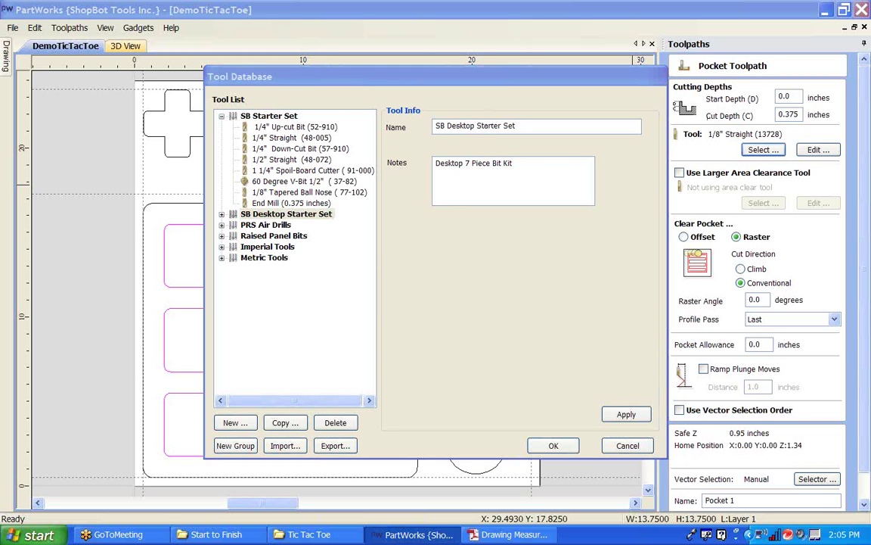
pyautogui.click(276, 129)
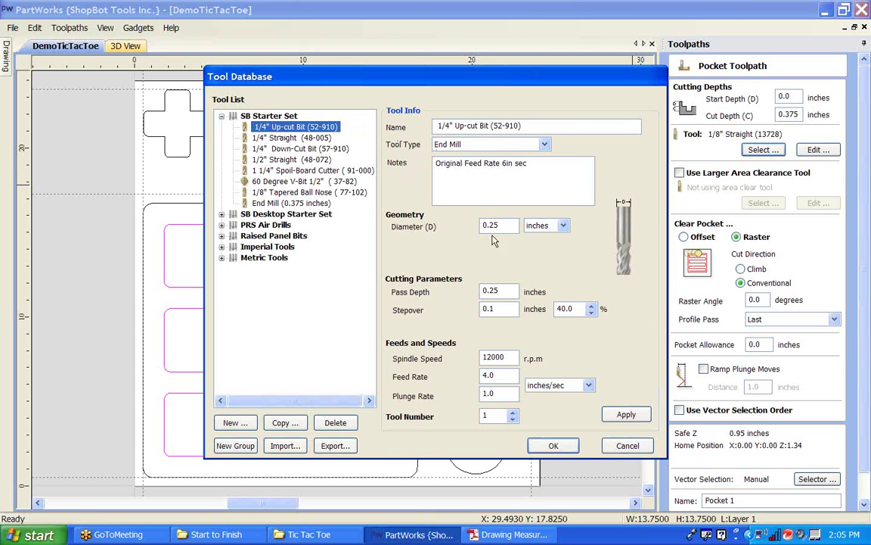
# - Change the up-cut bit's feed rate to 3.0 inches/sec and apply it
pyautogui.click(458, 173)
pyautogui.moveTo(464, 162); pyautogui.dragTo(482, 163)
pyautogui.click(492, 163)
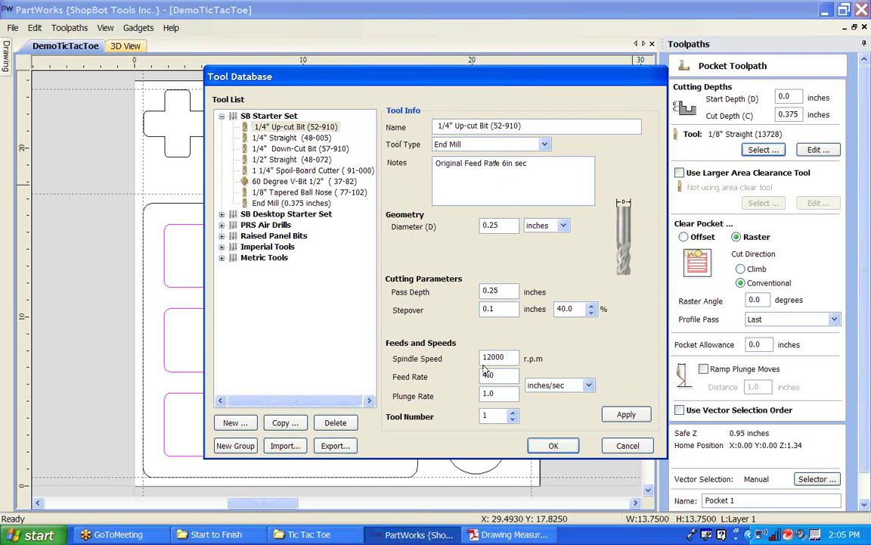
pyautogui.moveTo(490, 376); pyautogui.dragTo(466, 382)
pyautogui.write('6')
pyautogui.click(497, 394)
pyautogui.click(498, 373)
pyautogui.moveTo(498, 373); pyautogui.dragTo(481, 374)
pyautogui.write('3')
pyautogui.click(493, 373)
pyautogui.click(607, 418)
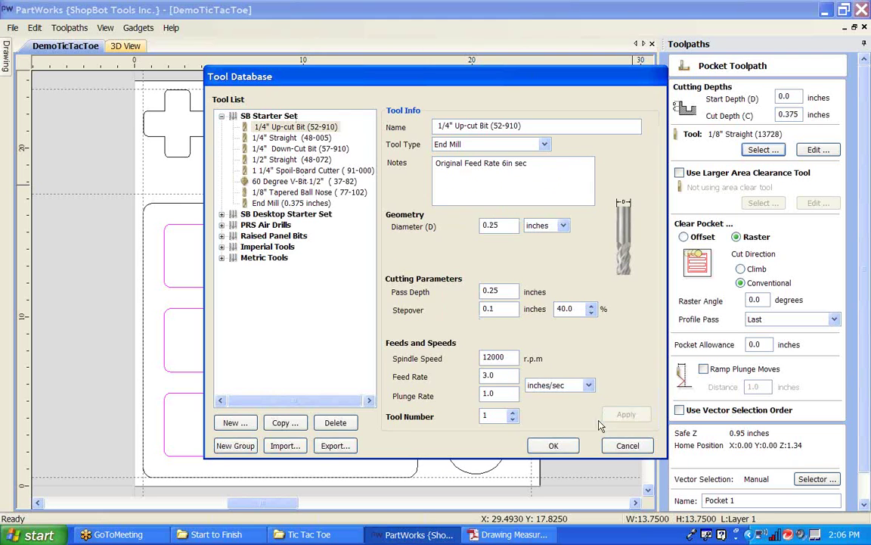
# - Use the 1/4" up-cut bit for Pocket 1 and finish with climb cut direction
pyautogui.click(553, 446)
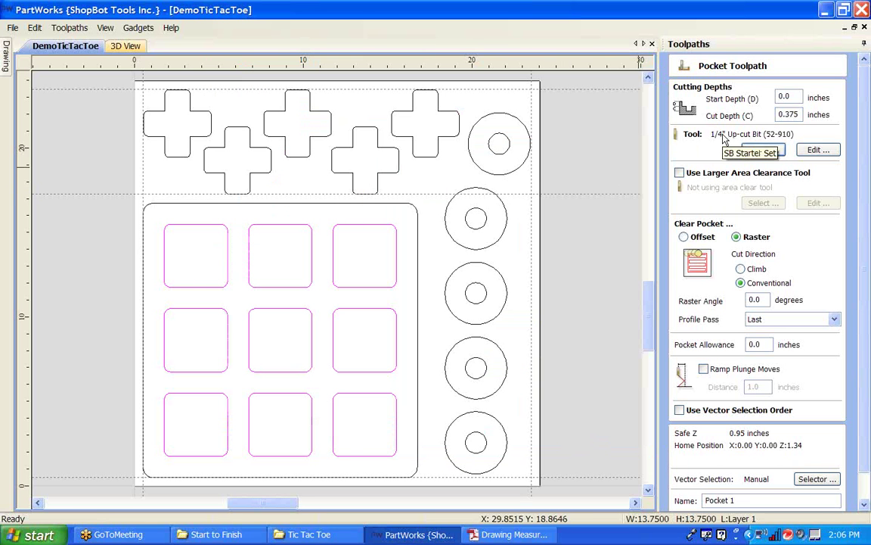
pyautogui.click(740, 268)
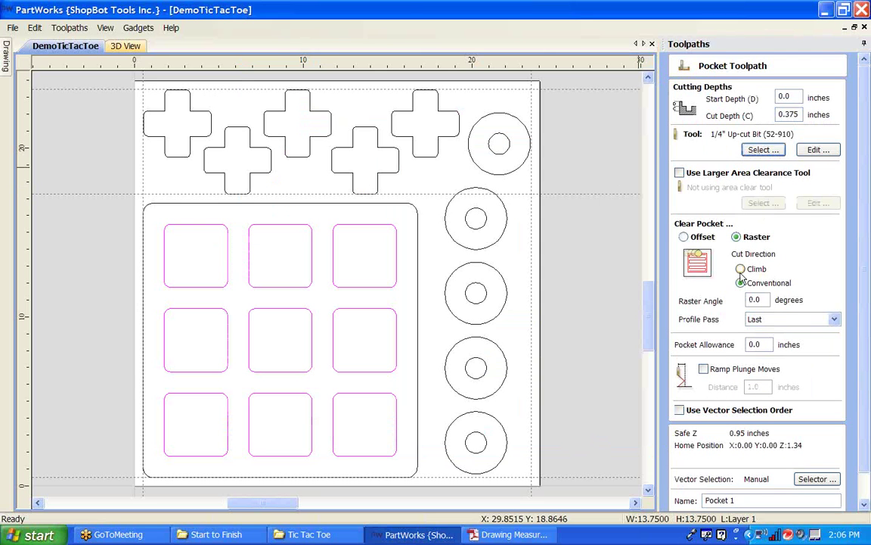
pyautogui.click(740, 282)
pyautogui.click(740, 271)
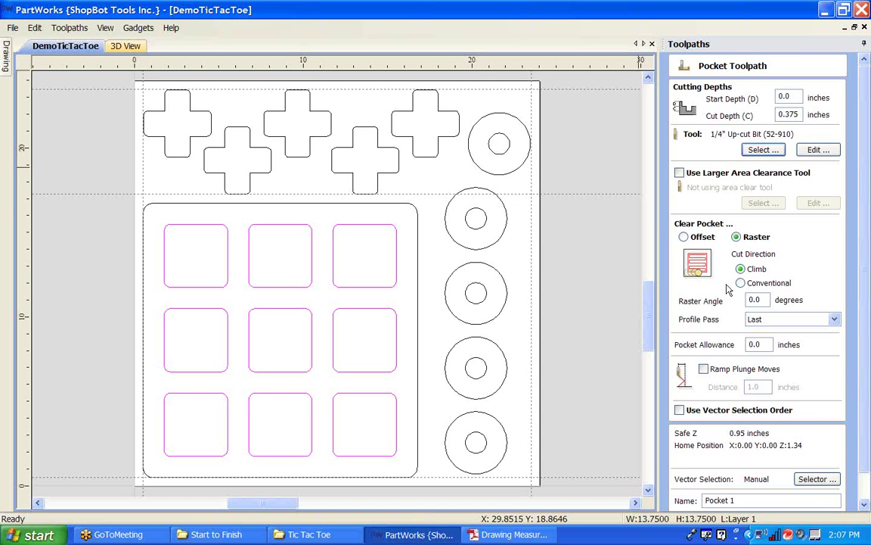
pyautogui.click(741, 283)
pyautogui.click(741, 270)
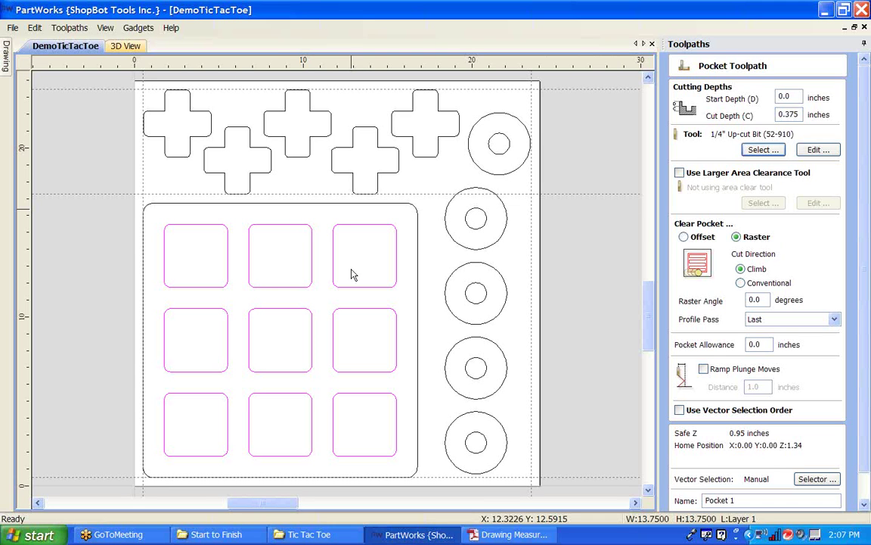
pyautogui.click(741, 283)
pyautogui.click(741, 270)
# - Check the up-cut bit's 3.0 feed rate and 12000 spindle speed without saving changes
pyautogui.click(818, 150)
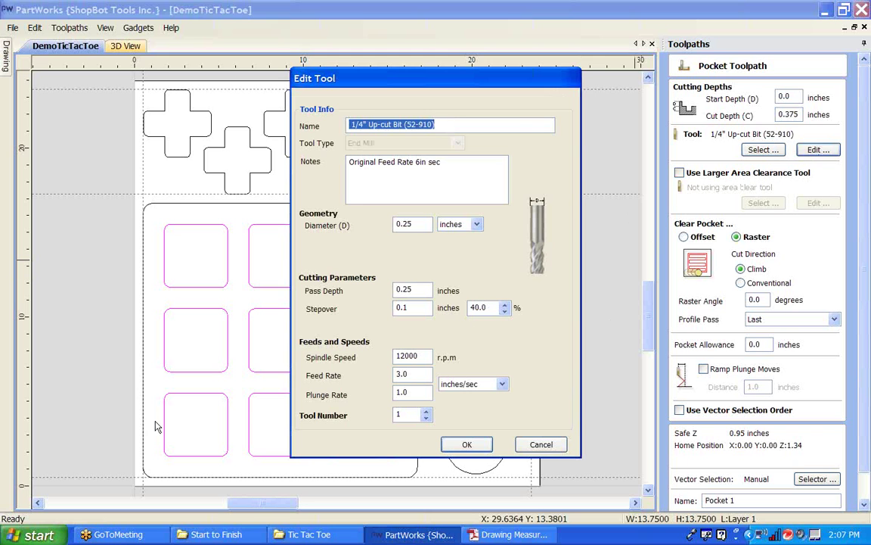
pyautogui.doubleClick(401, 375)
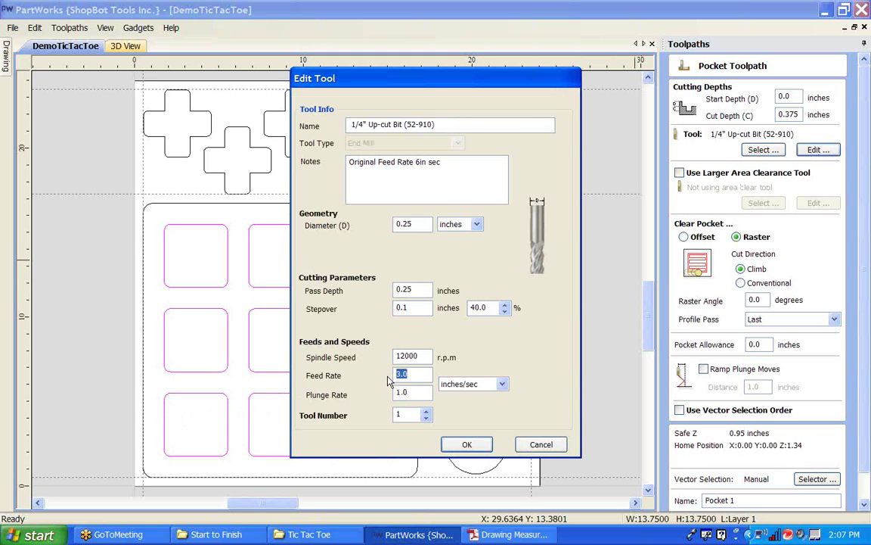
pyautogui.doubleClick(406, 355)
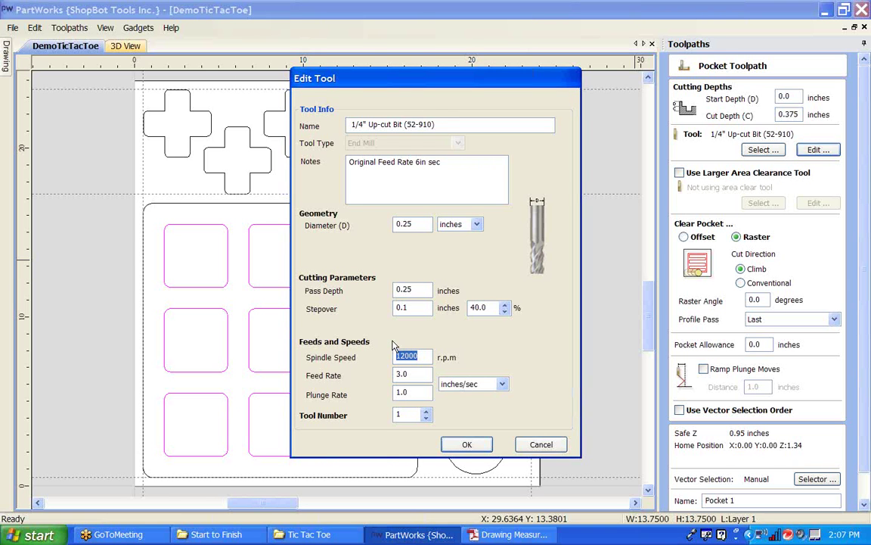
pyautogui.click(532, 446)
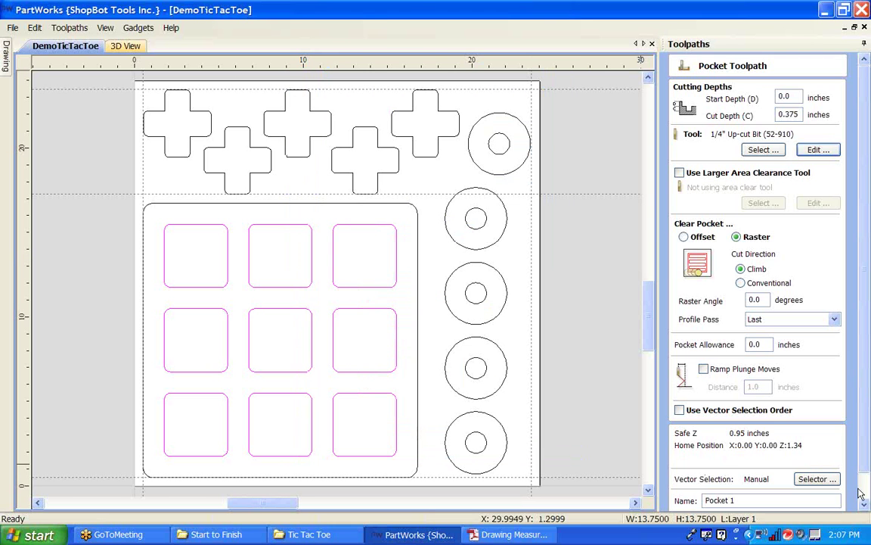
# - Close the pocket form, minimize PartWorks and the Tic Tac Toe folder, and launch ShopBot 3
pyautogui.scroll(-1, 845, 504)
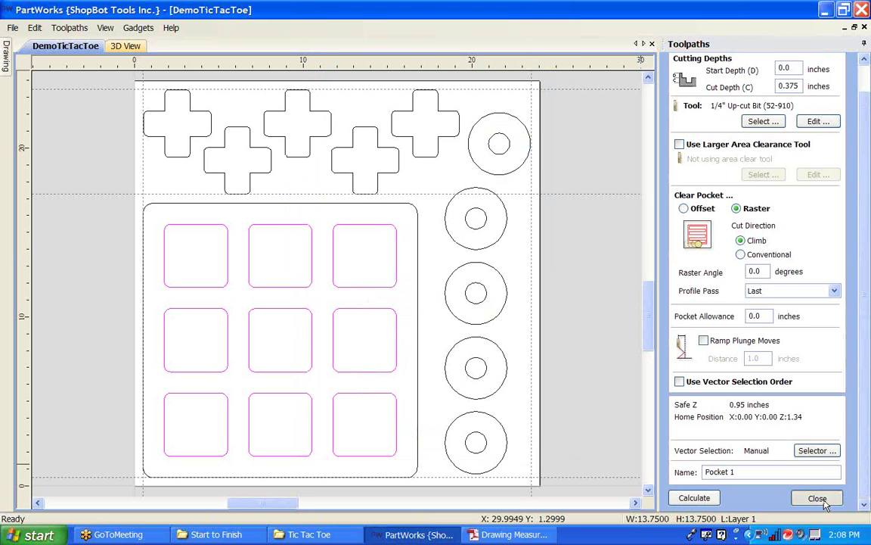
pyautogui.click(819, 499)
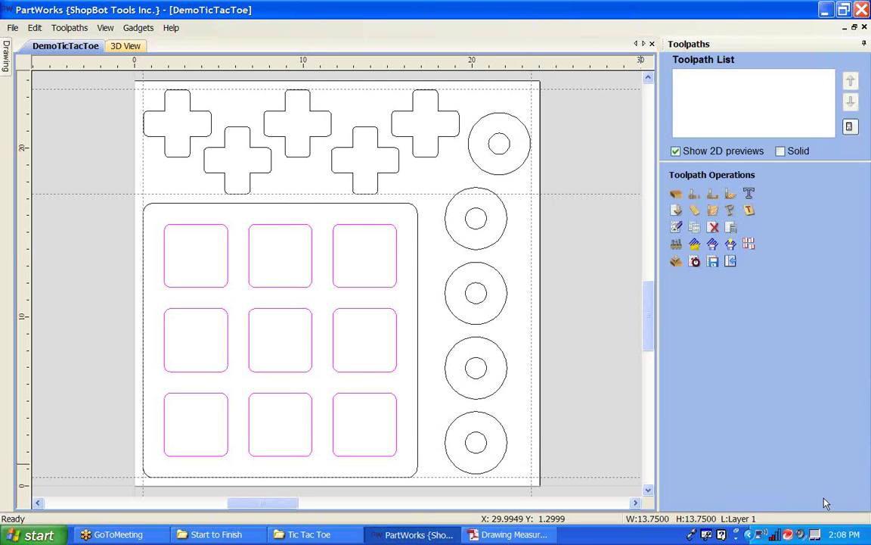
pyautogui.click(824, 10)
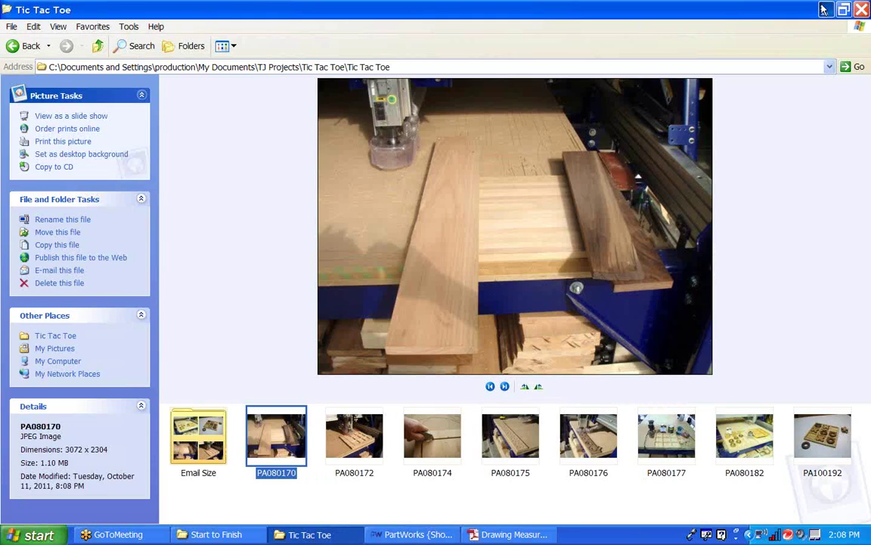
pyautogui.click(741, 7)
pyautogui.click(496, 186)
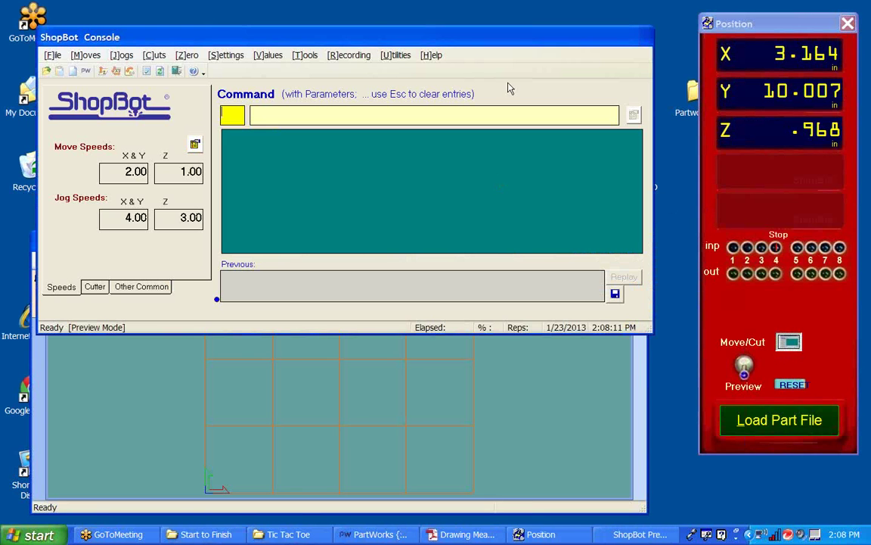
# - Open the Chip Load Calculator from the tools list, move it aside, and open Chip Load Help
pyautogui.press('t')
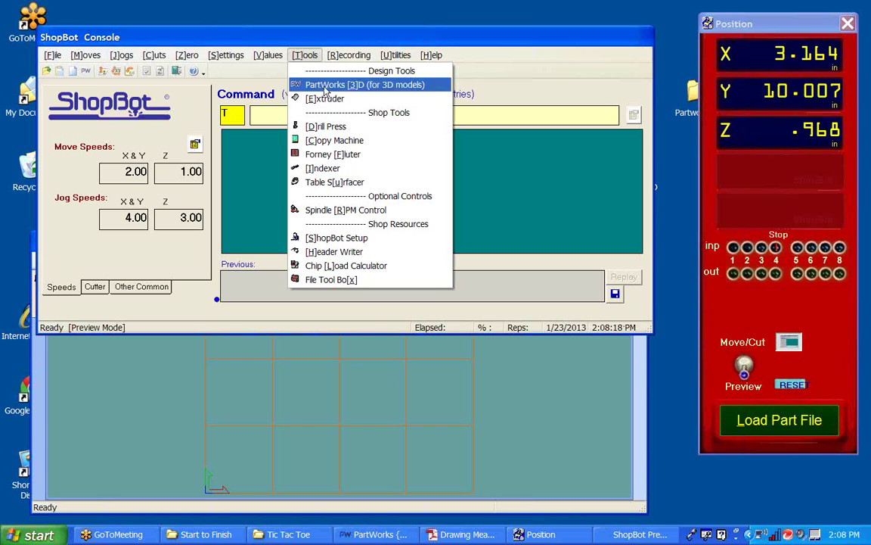
pyautogui.click(352, 265)
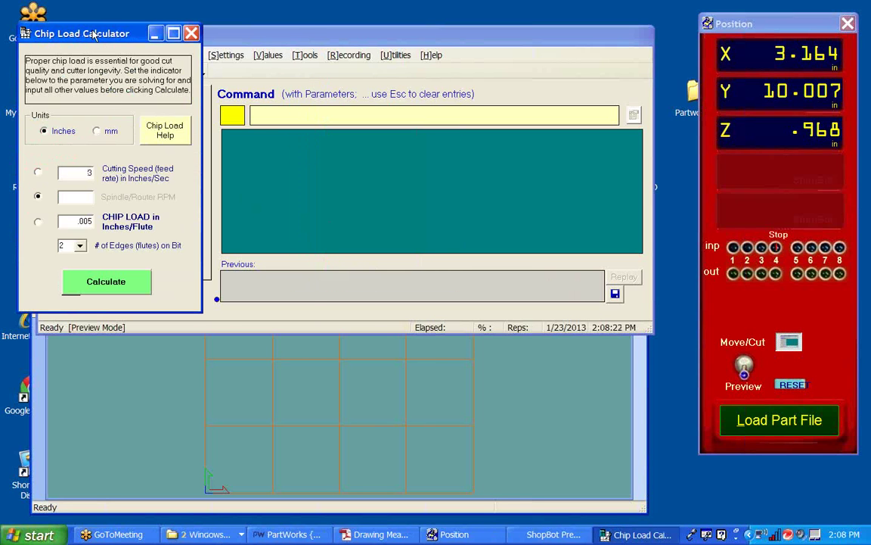
pyautogui.moveTo(79, 32); pyautogui.dragTo(189, 38)
pyautogui.click(272, 135)
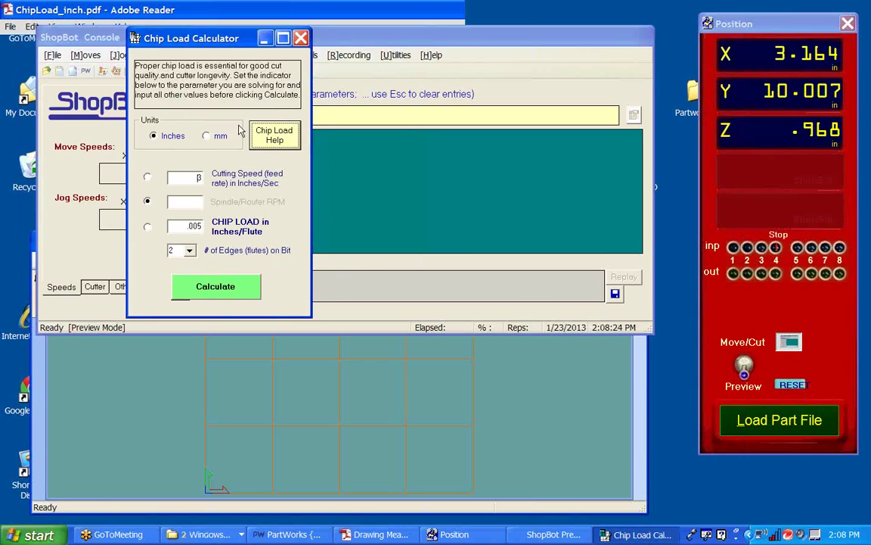
# - Highlight the Hardwood and Softwood chip load ranges in the guide's table, then close Adobe Reader
pyautogui.scroll(-5, 388, 340)
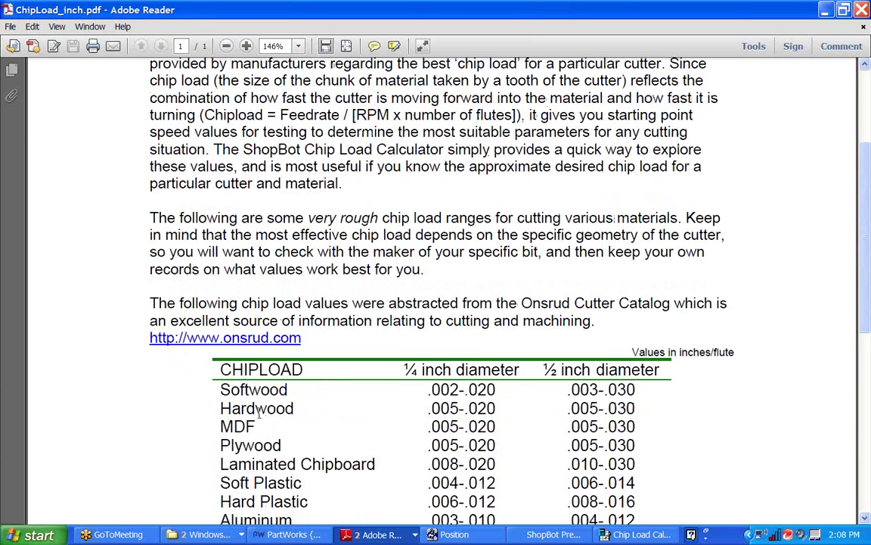
pyautogui.moveTo(224, 408); pyautogui.dragTo(634, 408)
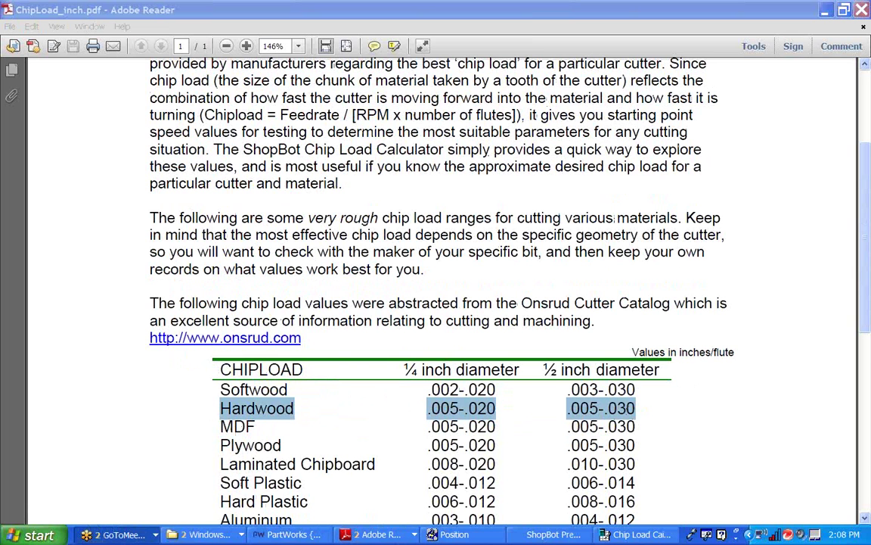
pyautogui.moveTo(634, 409); pyautogui.dragTo(635, 521)
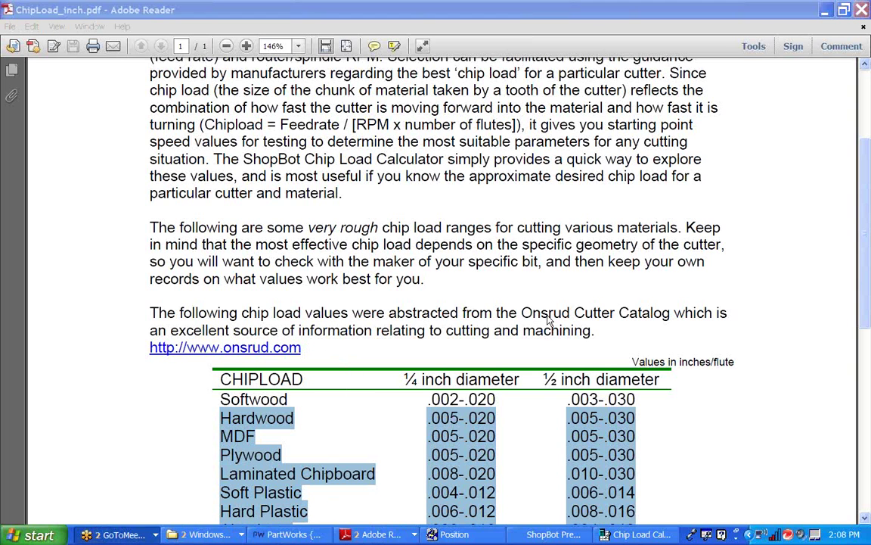
pyautogui.click(486, 300)
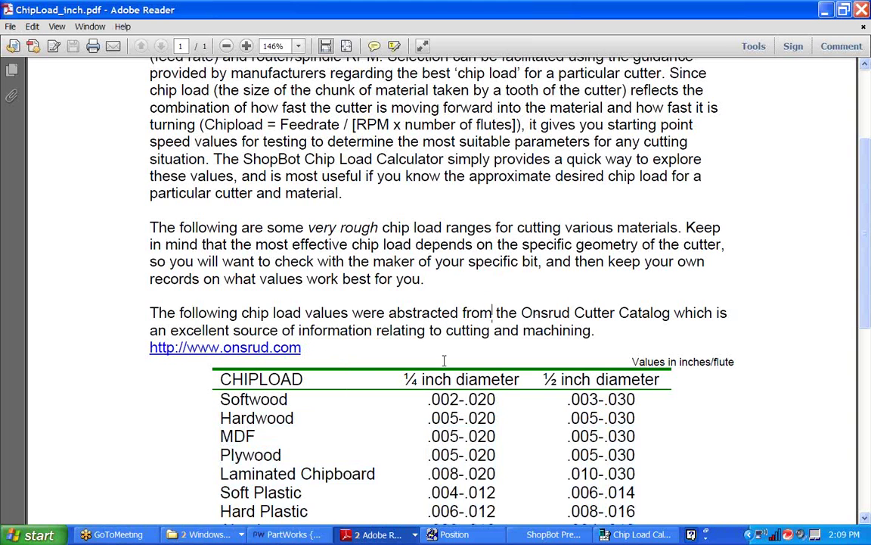
pyautogui.scroll(-2, 401, 323)
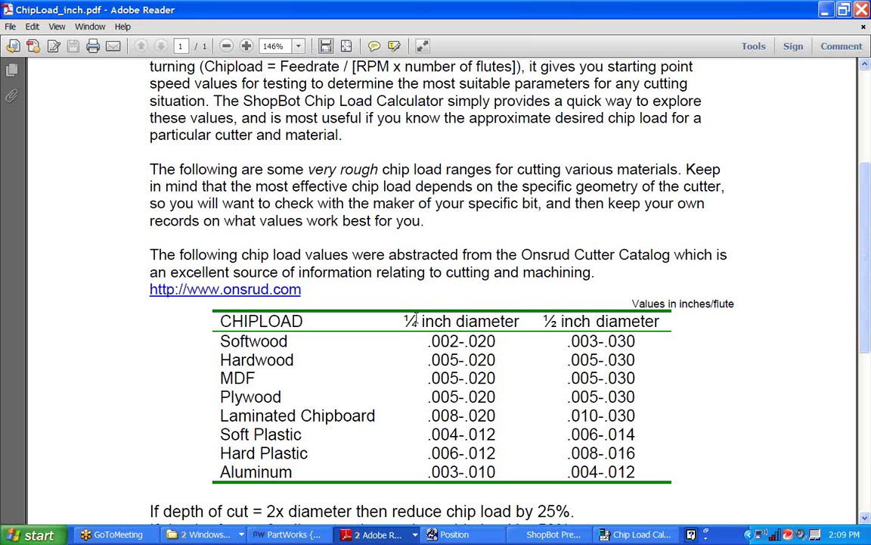
pyautogui.moveTo(407, 333); pyautogui.dragTo(460, 360)
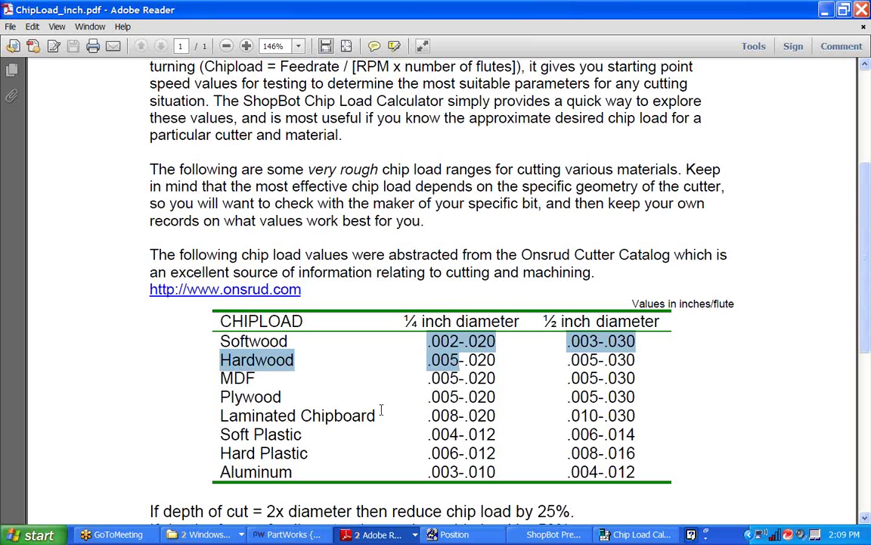
pyautogui.scroll(-1, 296, 497)
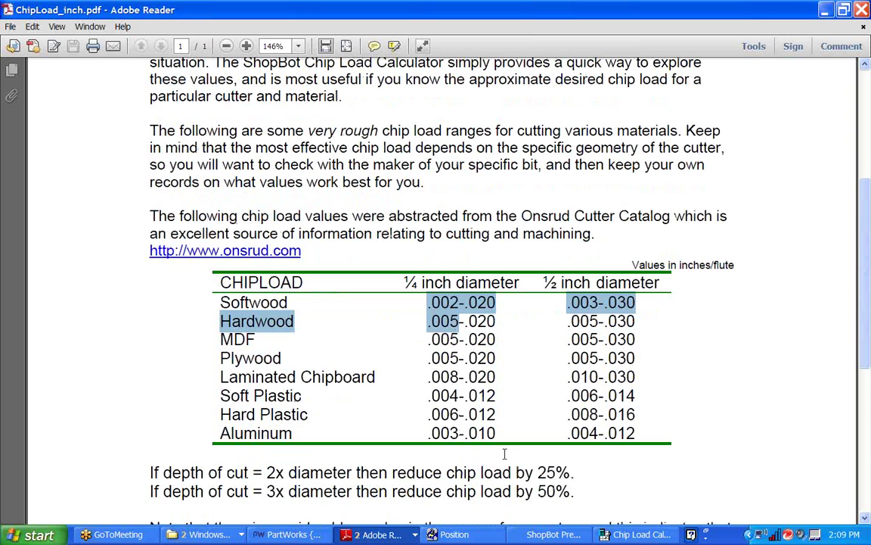
pyautogui.scroll(-2, 499, 374)
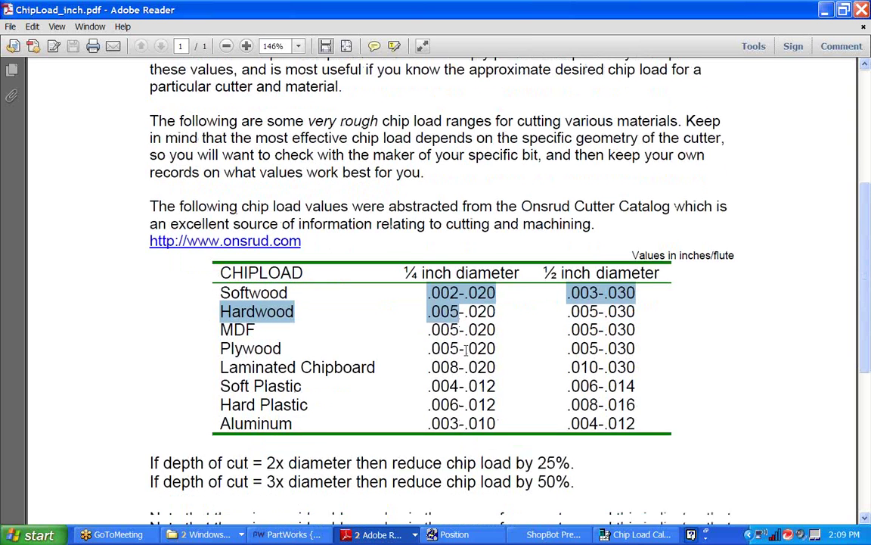
pyautogui.scroll(1, 499, 375)
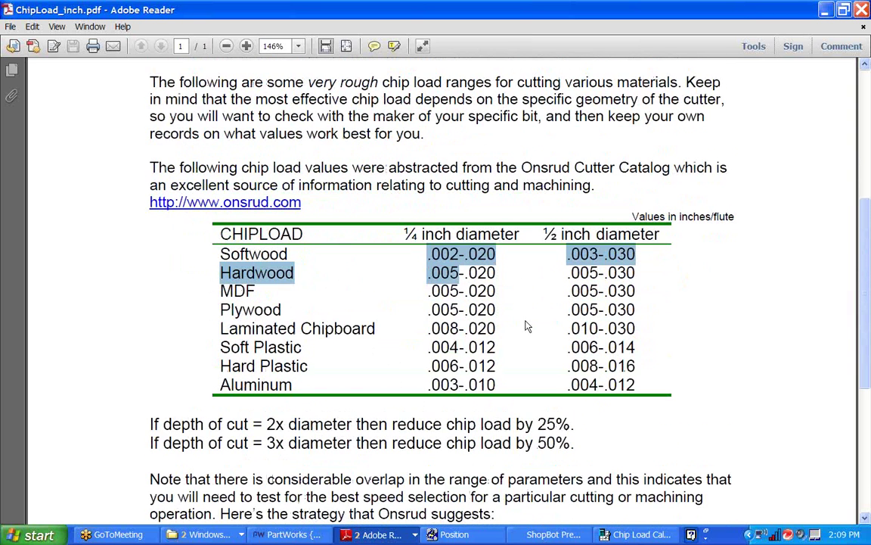
pyautogui.click(861, 9)
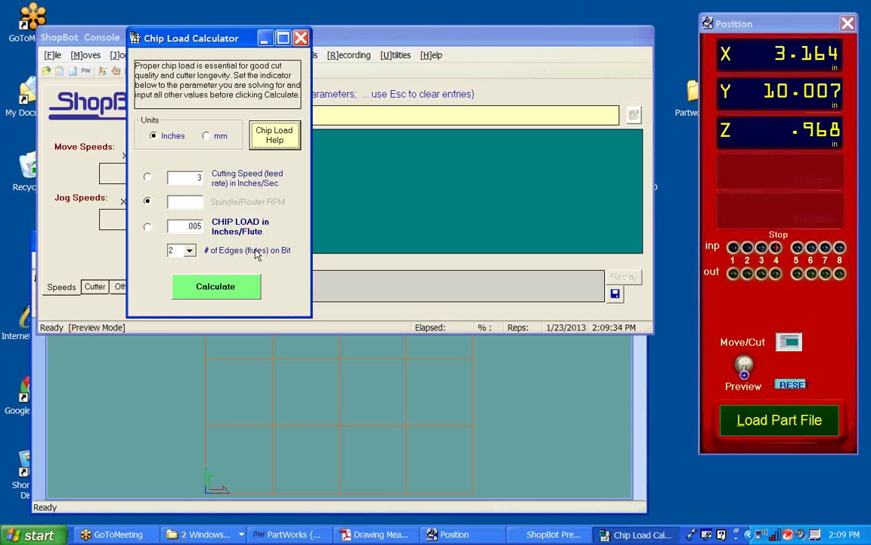
# - Calculate the spindle RPM for a .01 chip load at 3 in/sec
pyautogui.doubleClick(186, 229)
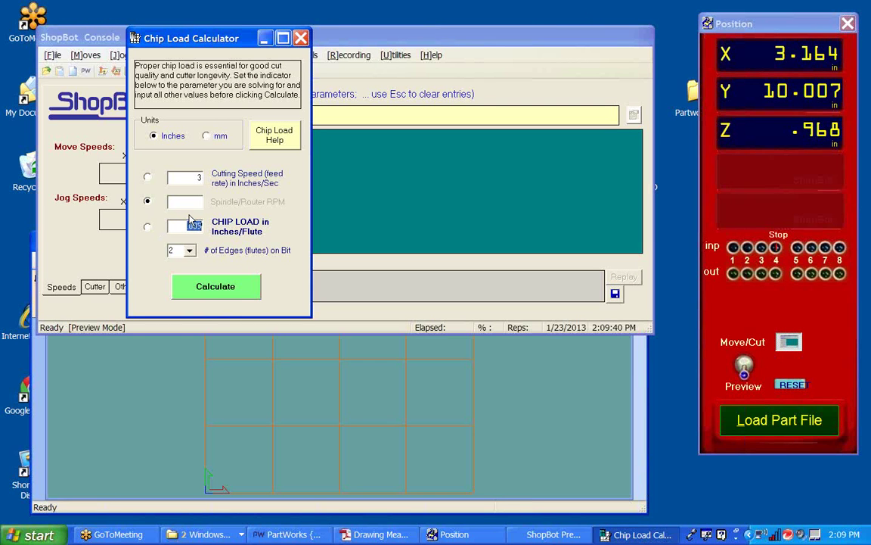
pyautogui.write('.01')
pyautogui.doubleClick(198, 178)
pyautogui.write('3')
pyautogui.click(227, 287)
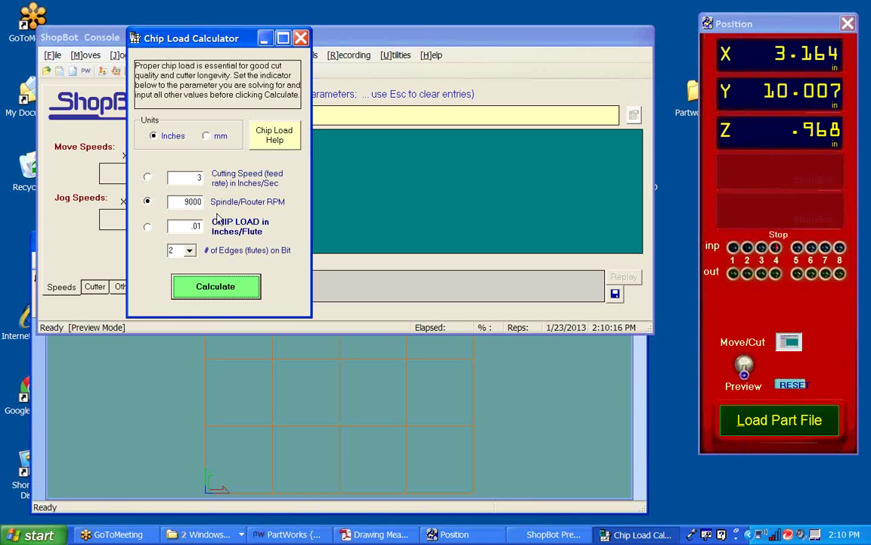
# - Solve for cutting speed with the spindle set to 12000 RPM
pyautogui.click(145, 175)
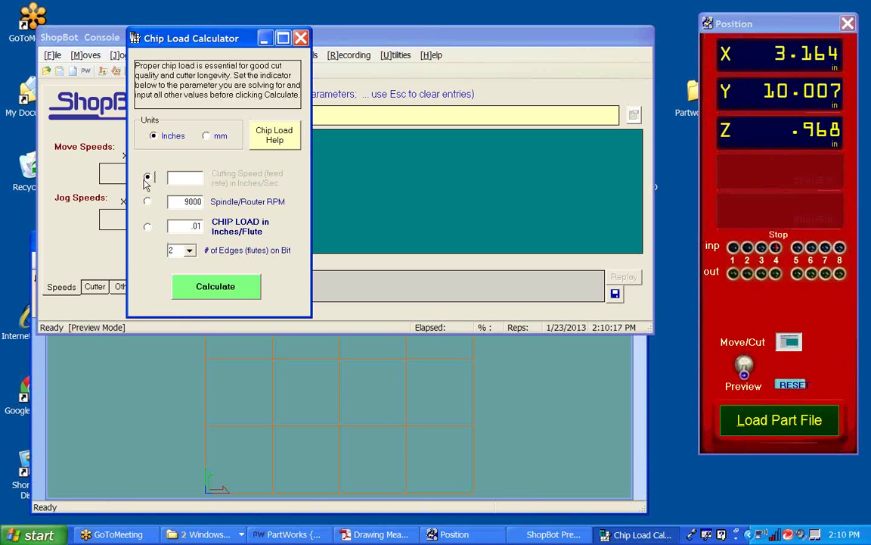
pyautogui.doubleClick(192, 201)
pyautogui.write('12000.')
pyautogui.click(252, 286)
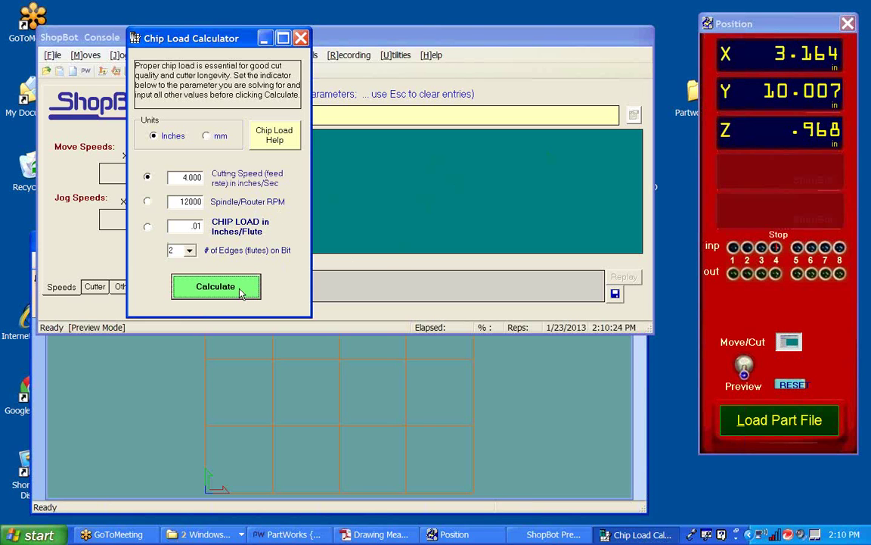
# - Calculate the 0.0075 chip load for 3 in/sec at 12000 RPM, then reopen the chip load guide
pyautogui.click(189, 175)
pyautogui.click(147, 229)
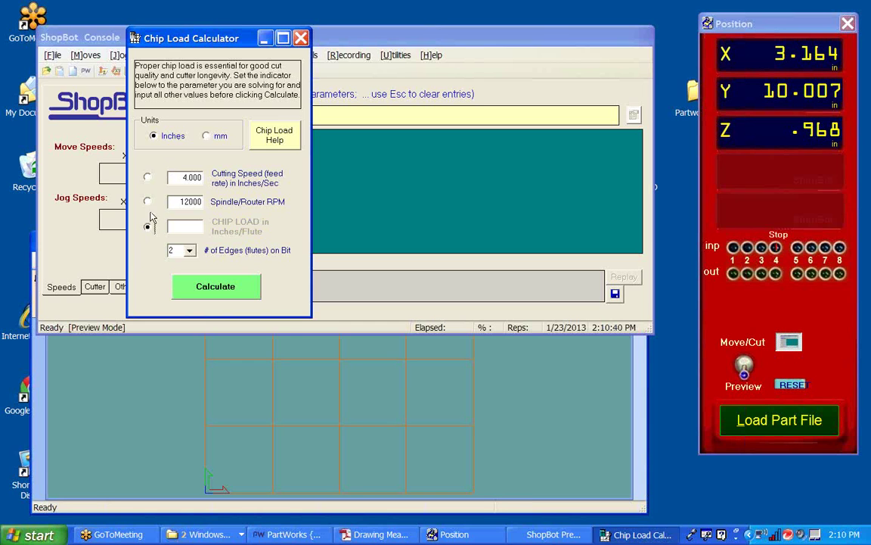
pyautogui.press('Tab')
pyautogui.moveTo(173, 178); pyautogui.dragTo(215, 179)
pyautogui.write('3')
pyautogui.click(219, 287)
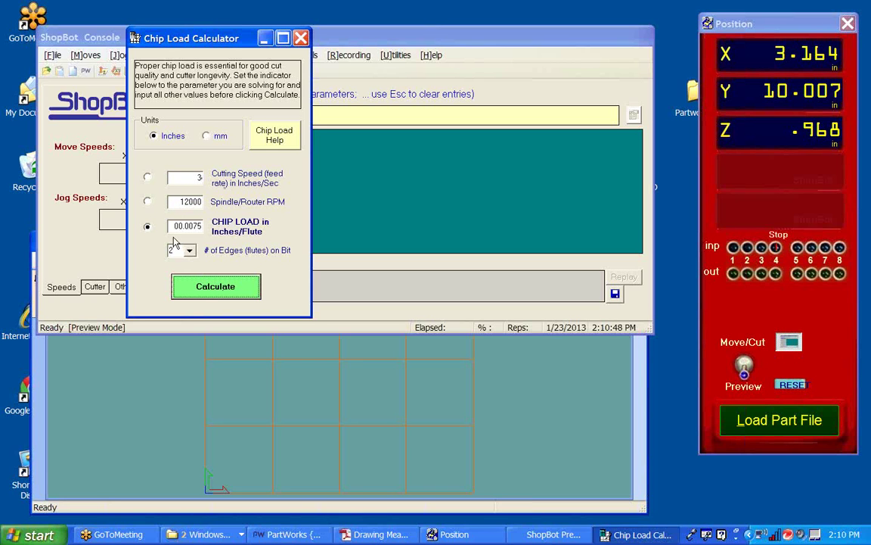
pyautogui.click(174, 203)
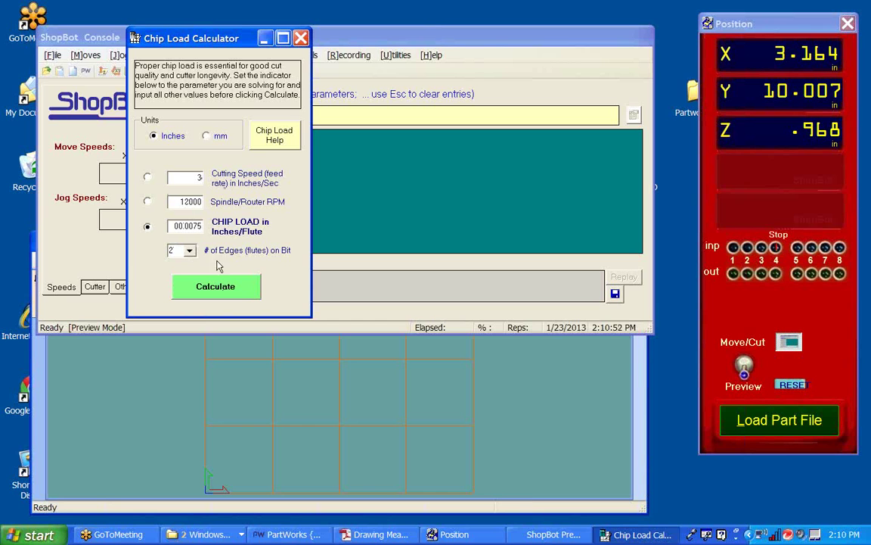
pyautogui.click(274, 136)
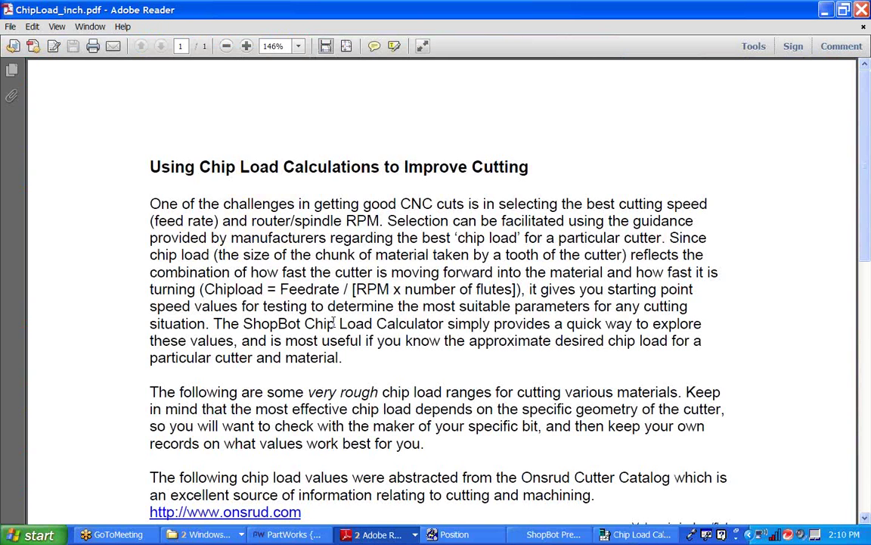
# - Scroll to the table in ChipLoad_inch.pdf and close Adobe Reader
pyautogui.scroll(-4, 340, 348)
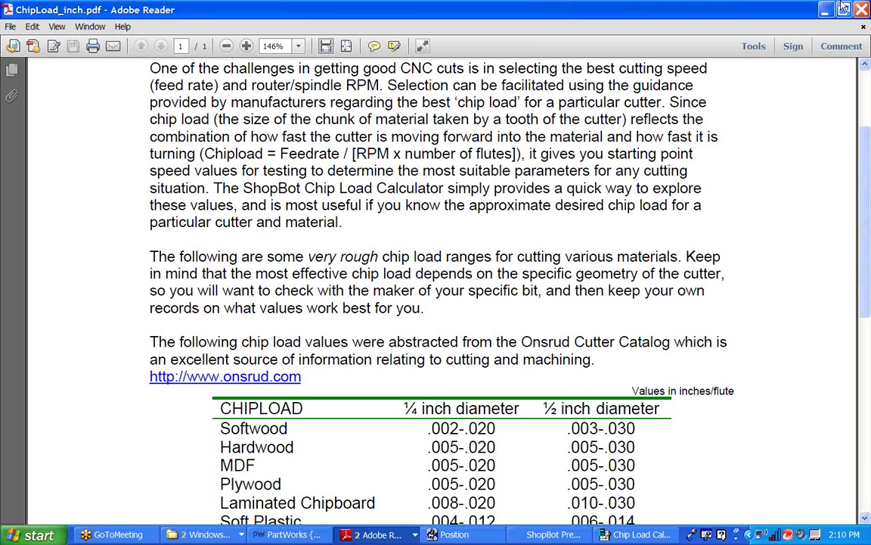
pyautogui.click(863, 9)
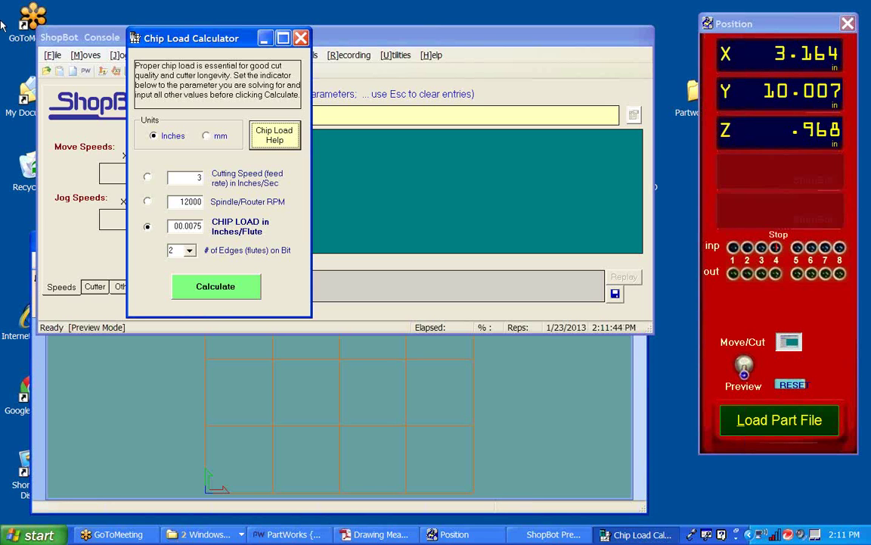
# - Close the Chip Load Calculator and ShopBot Console, check the measurements PDF, and return to DemoTicTacToe
pyautogui.click(301, 38)
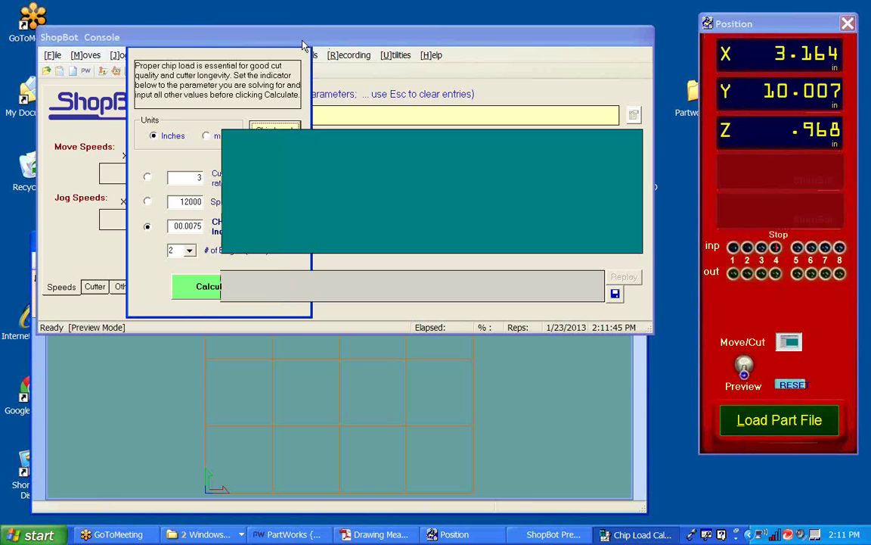
pyautogui.click(52, 54)
pyautogui.click(68, 224)
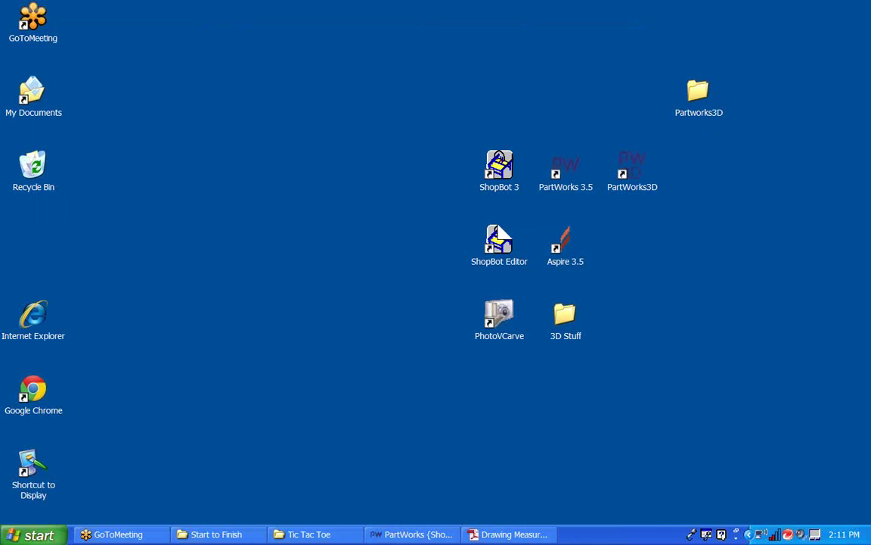
pyautogui.click(484, 535)
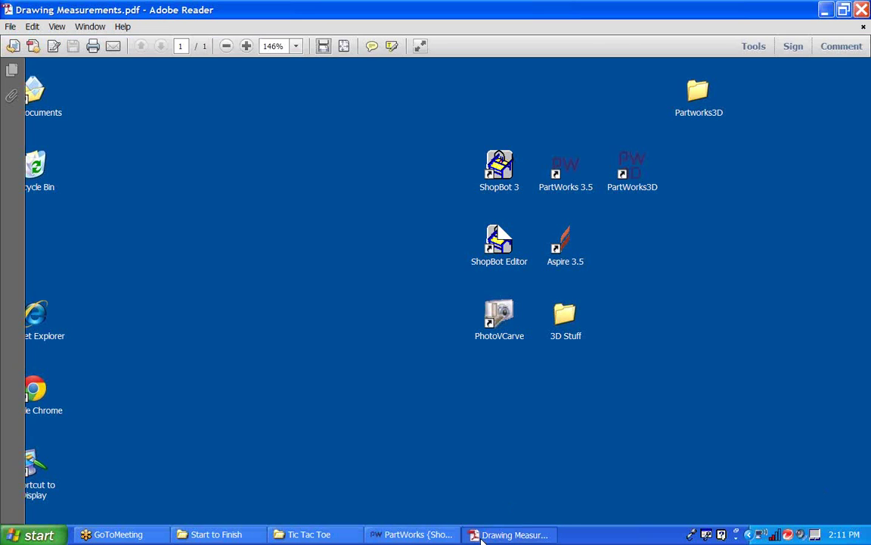
pyautogui.click(412, 535)
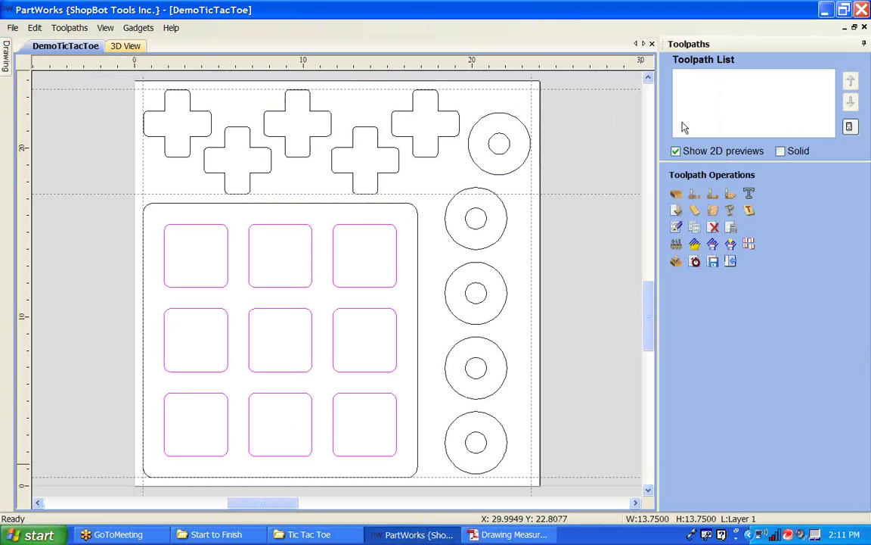
# - Start a pocket toolpath for the nine squares with a 0.375 in cut depth
pyautogui.click(713, 194)
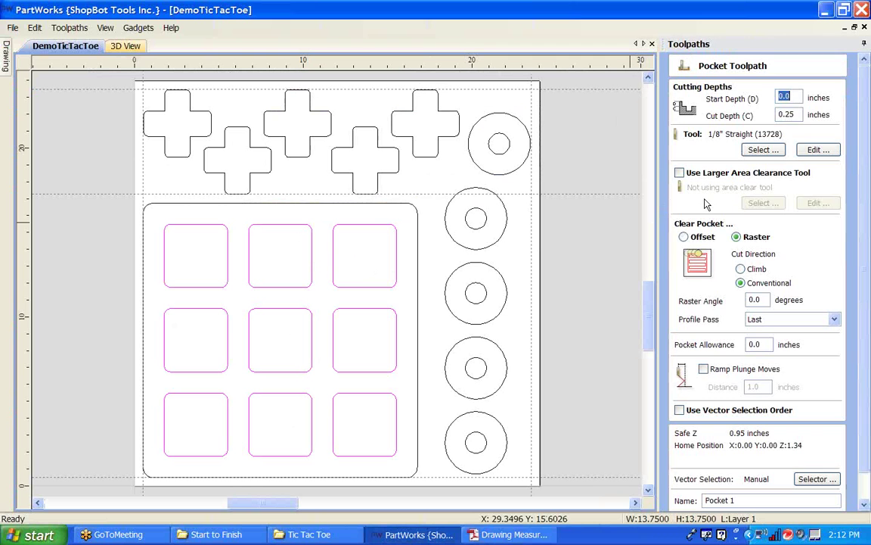
pyautogui.click(788, 114)
pyautogui.moveTo(787, 113); pyautogui.dragTo(712, 121)
pyautogui.write('.375')
# - Choose the 1/4" Up-cut Bit (52-910) and set the cut direction to climb
pyautogui.click(761, 149)
pyautogui.click(274, 126)
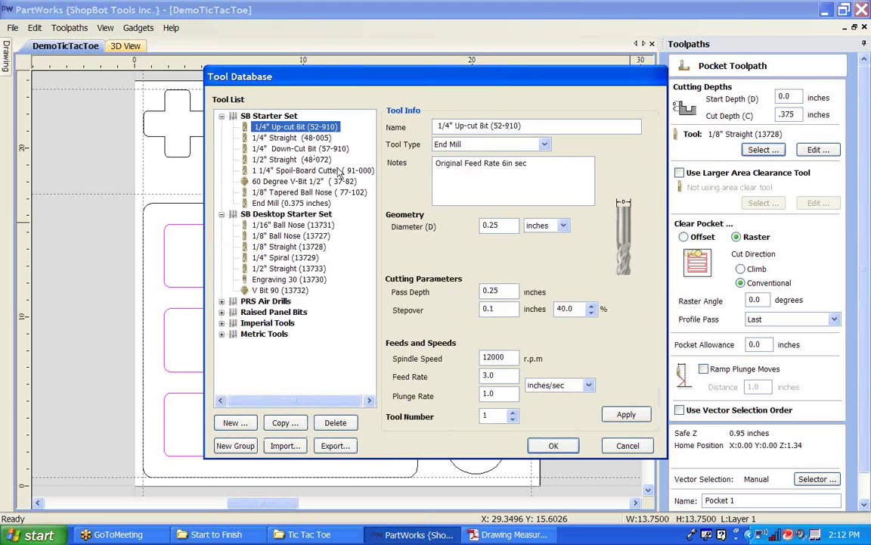
pyautogui.click(550, 446)
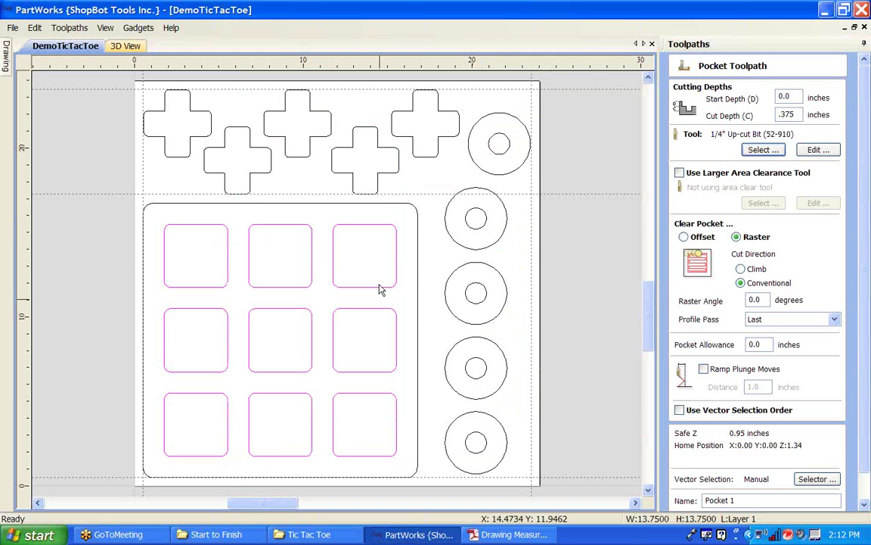
pyautogui.click(740, 270)
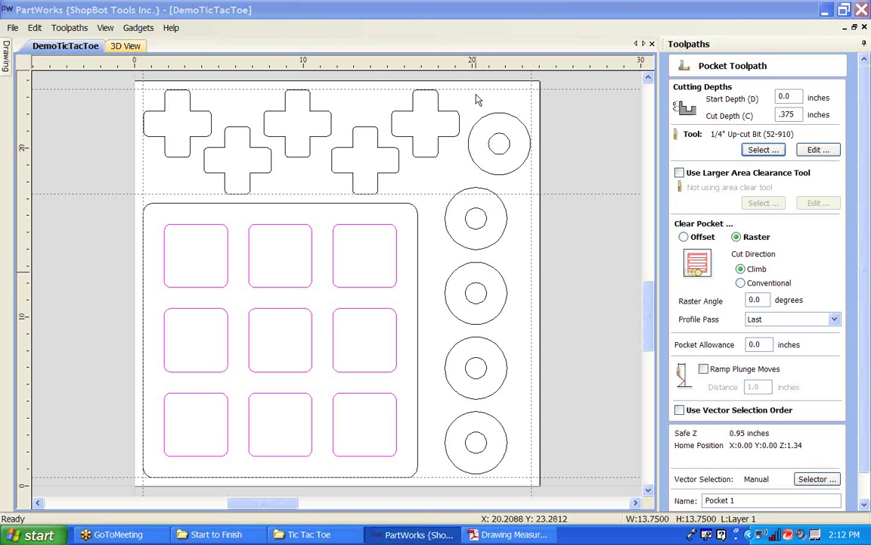
pyautogui.click(760, 149)
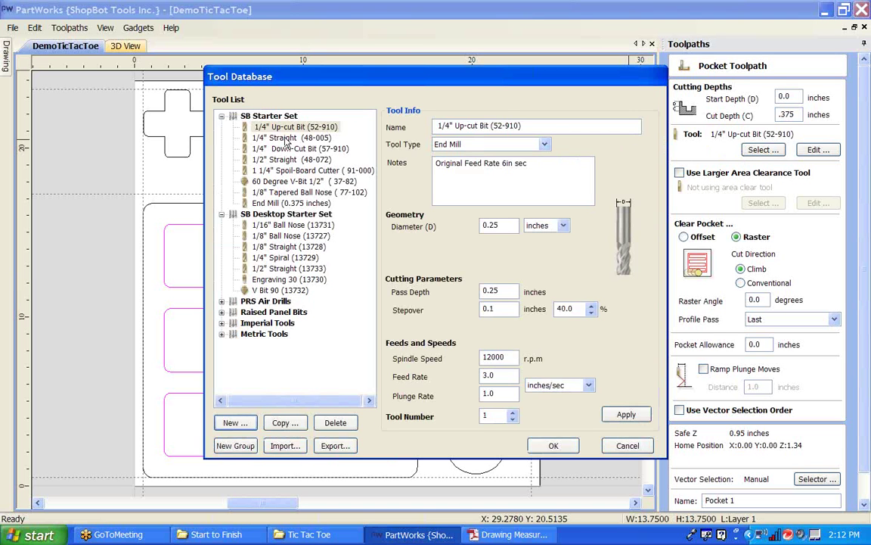
# - Compare the 1/4" Down-Cut, Straight and Up-cut bit settings, then cancel to keep the Up-cut bit
pyautogui.click(261, 148)
pyautogui.click(288, 130)
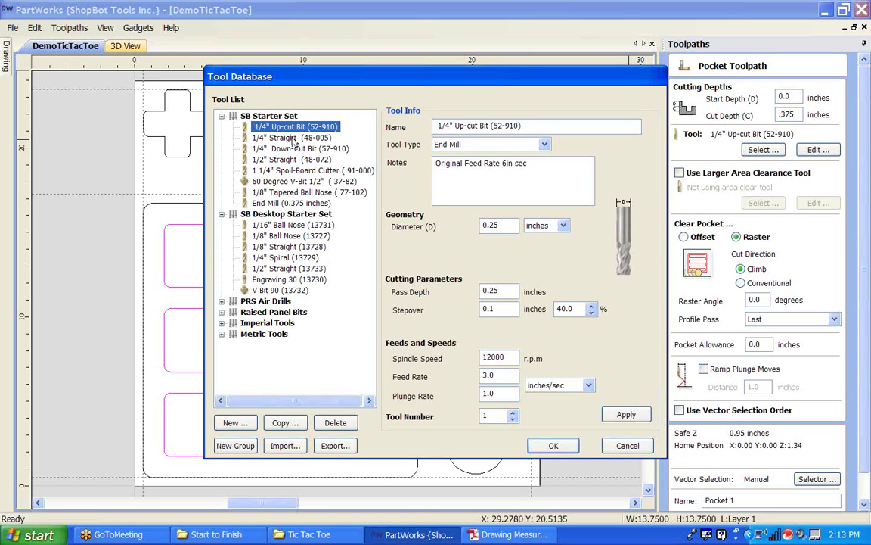
pyautogui.click(296, 149)
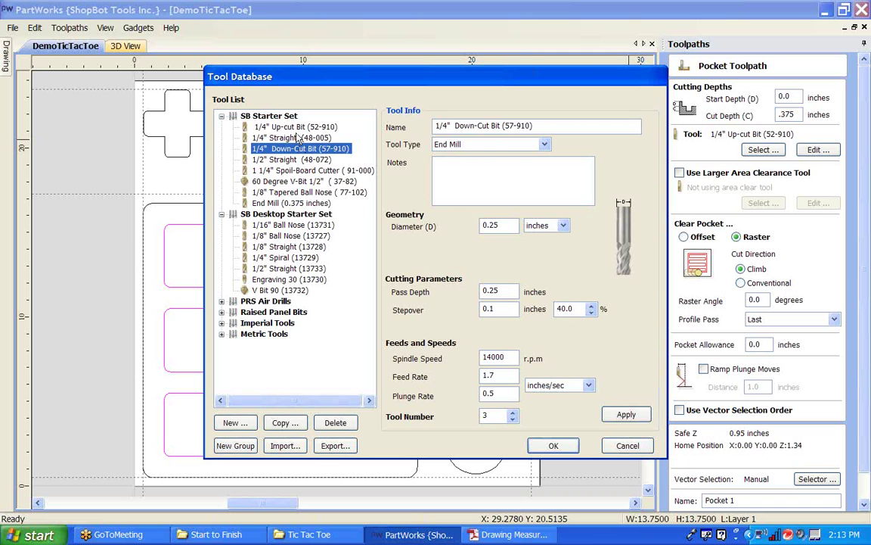
pyautogui.click(298, 137)
pyautogui.click(298, 128)
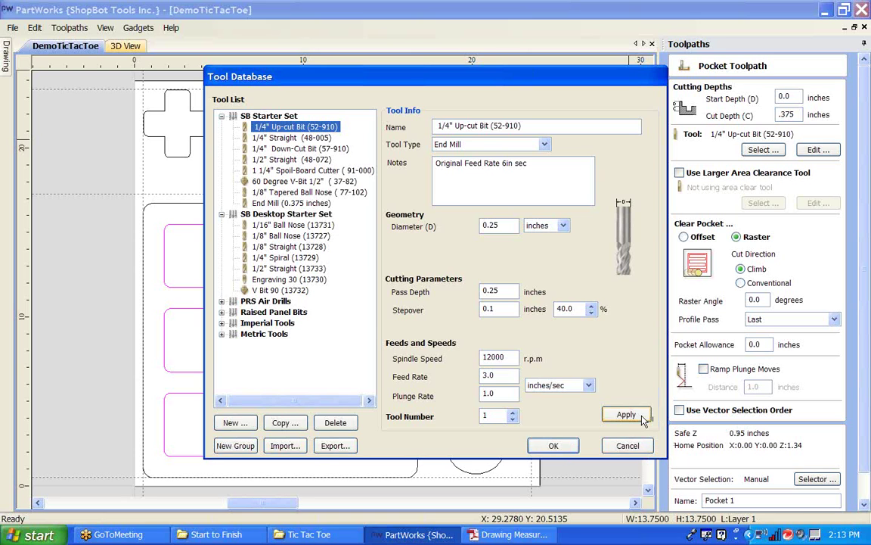
pyautogui.click(628, 446)
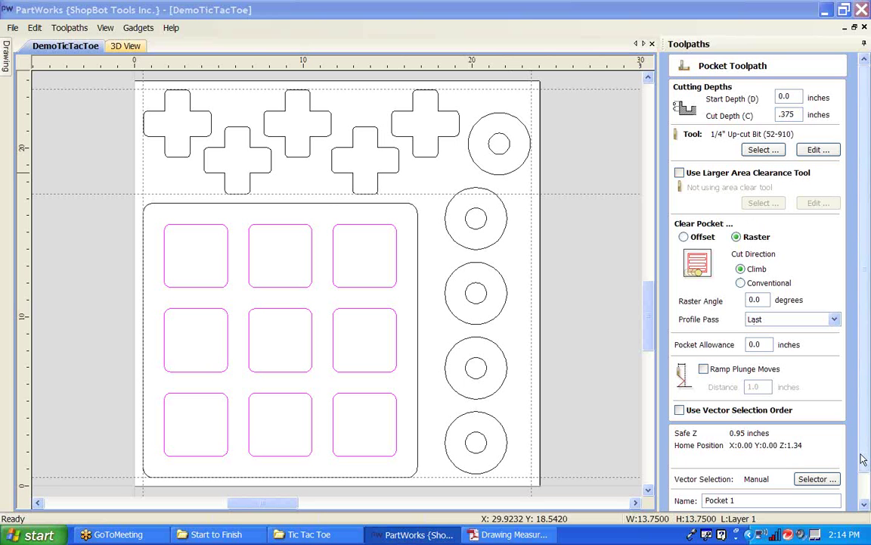
# - Turn on ramped plunge moves, rename the toolpath Pocket .375, and calculate it
pyautogui.moveTo(868, 457); pyautogui.dragTo(861, 463)
pyautogui.scroll(-2, 861, 463)
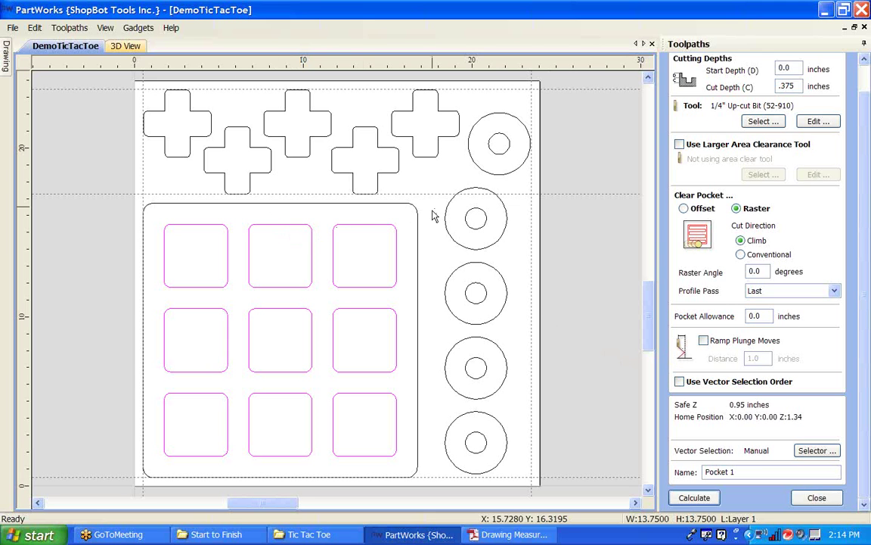
pyautogui.click(704, 340)
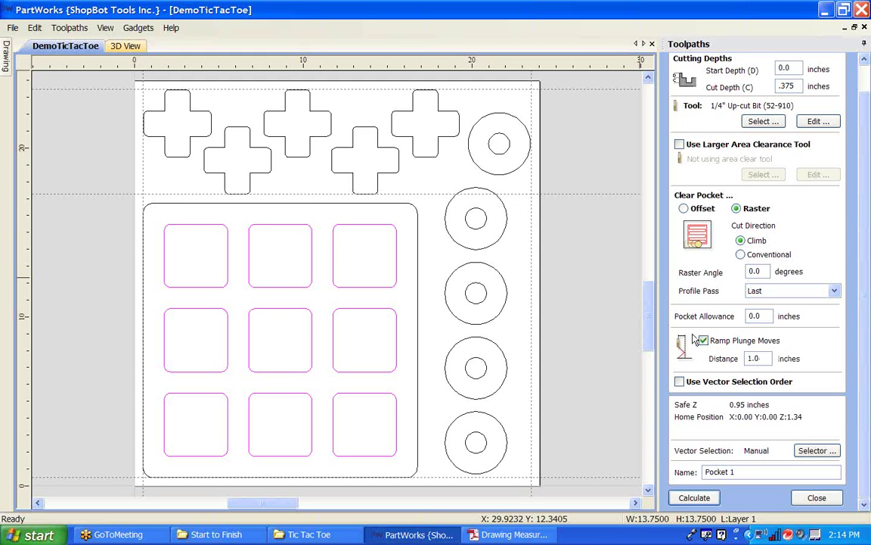
pyautogui.doubleClick(731, 472)
pyautogui.write('.375')
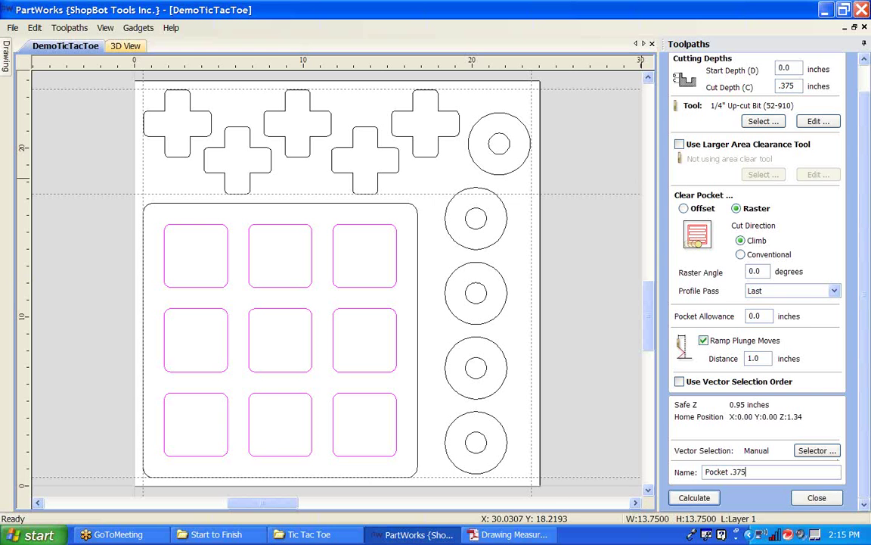
pyautogui.click(684, 500)
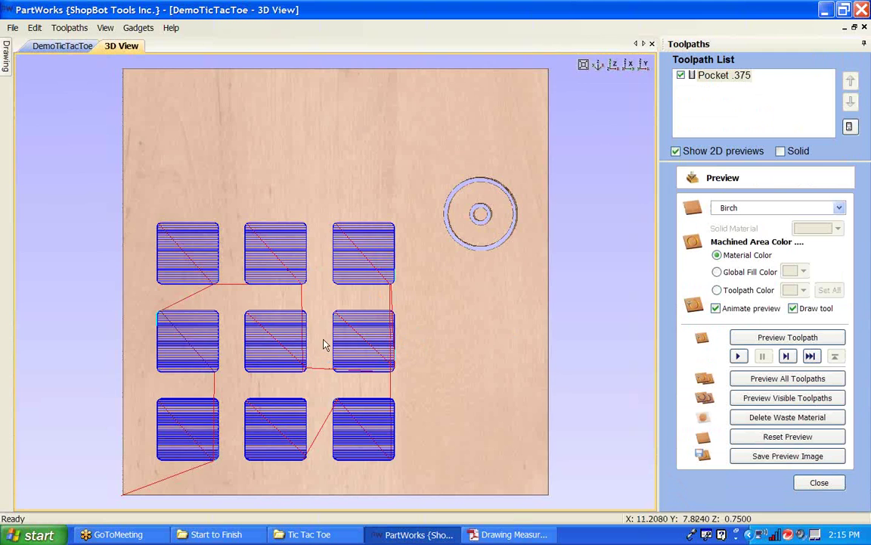
# - Orbit the 3D view to inspect the Pocket .375 raster passes across the nine squares
pyautogui.moveTo(324, 344); pyautogui.dragTo(261, 227)
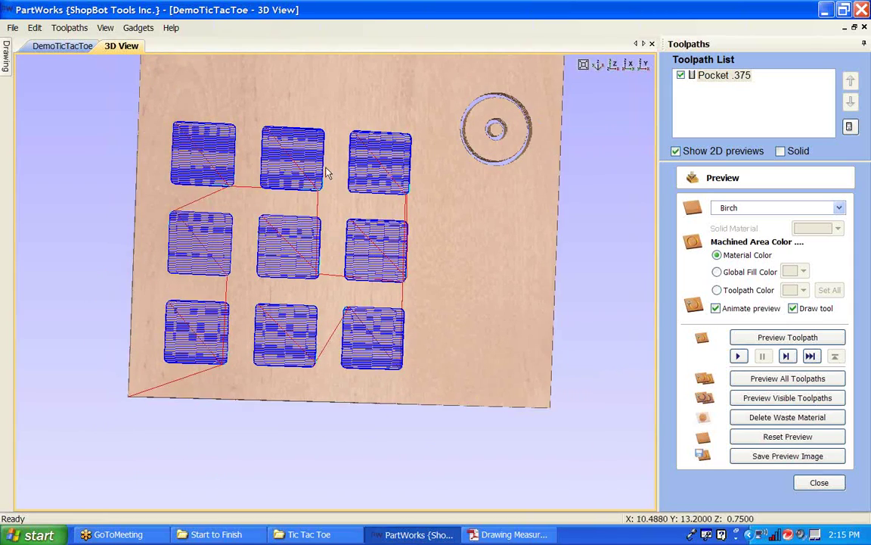
pyautogui.moveTo(327, 174); pyautogui.dragTo(288, 235)
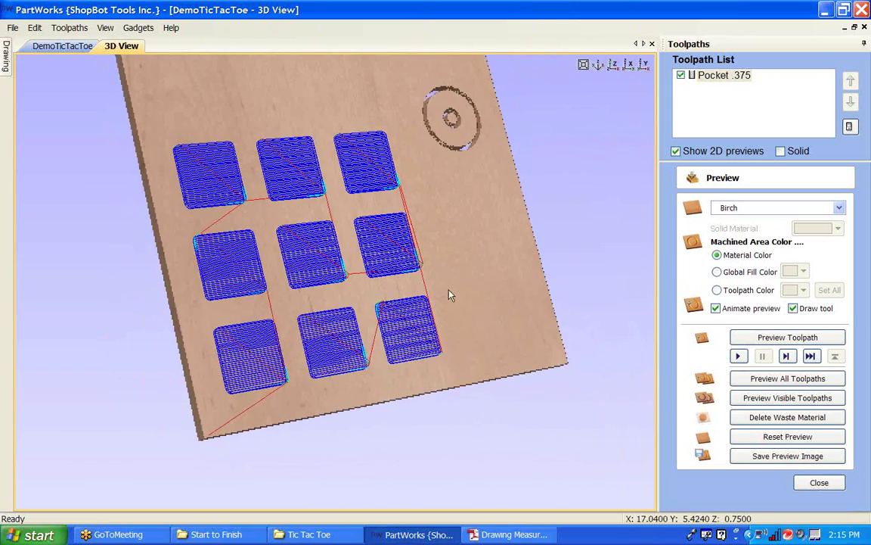
pyautogui.moveTo(449, 294); pyautogui.dragTo(499, 264)
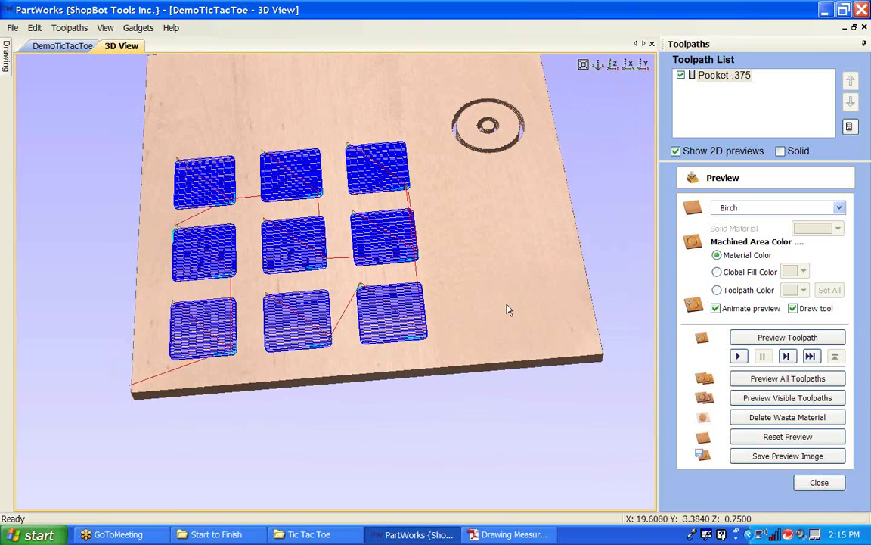
# - Simulate machining the nine pockets, view from the top, and shade them with Global Fill Color
pyautogui.click(758, 398)
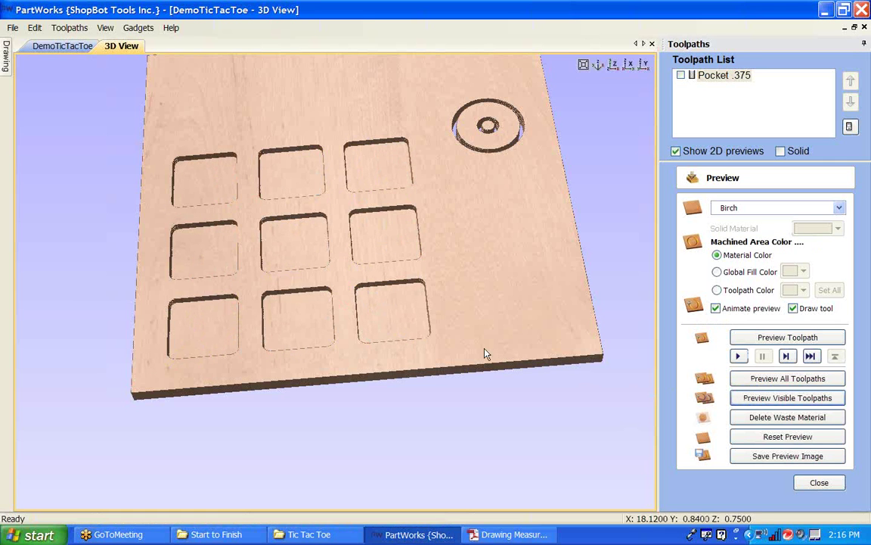
pyautogui.moveTo(394, 307); pyautogui.dragTo(366, 331)
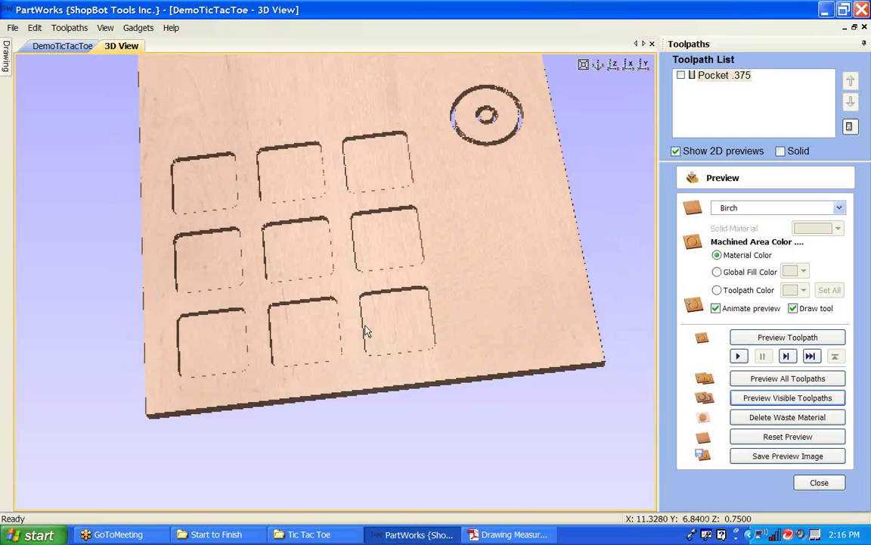
pyautogui.click(603, 65)
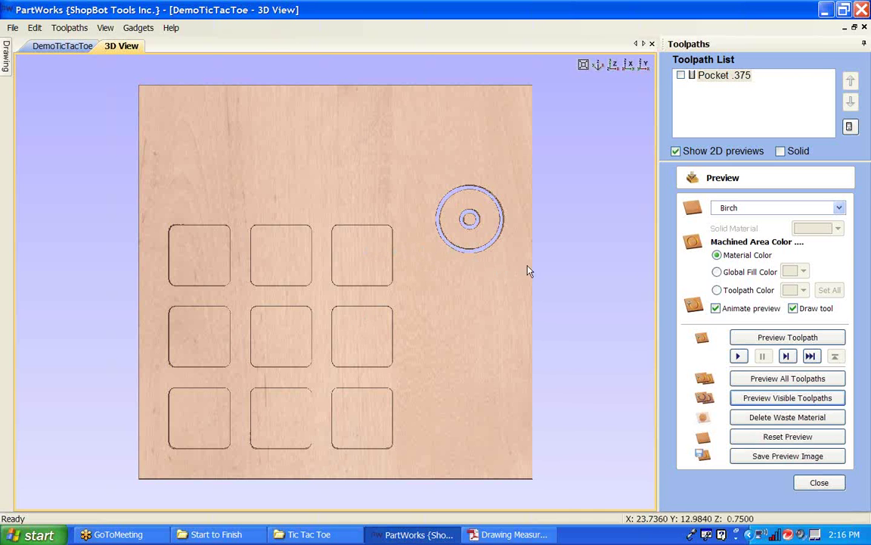
pyautogui.click(717, 273)
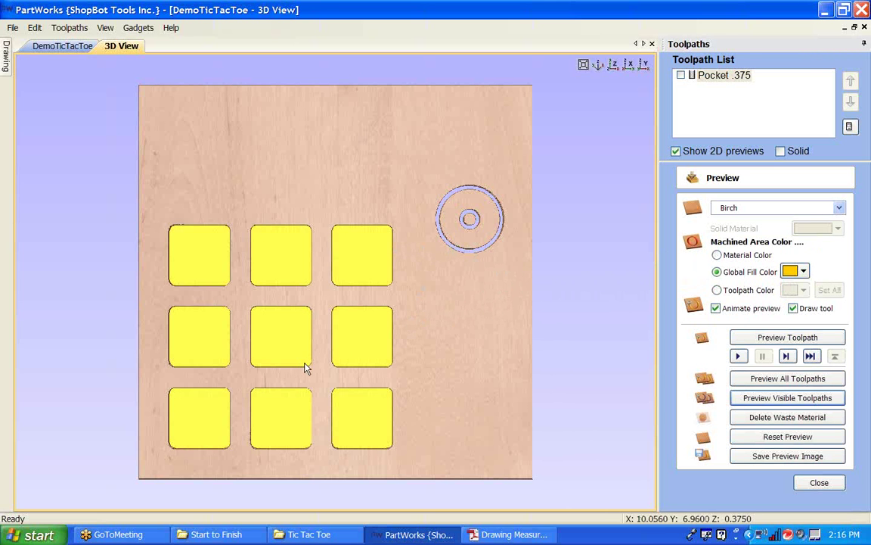
pyautogui.moveTo(291, 273); pyautogui.dragTo(284, 335)
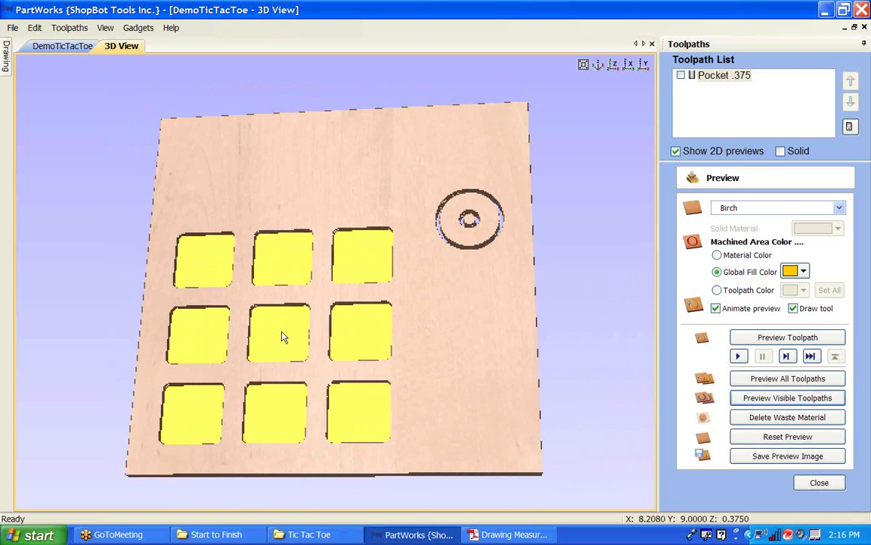
# - Set the preview material to Cherry, then close the toolpath preview
pyautogui.click(838, 208)
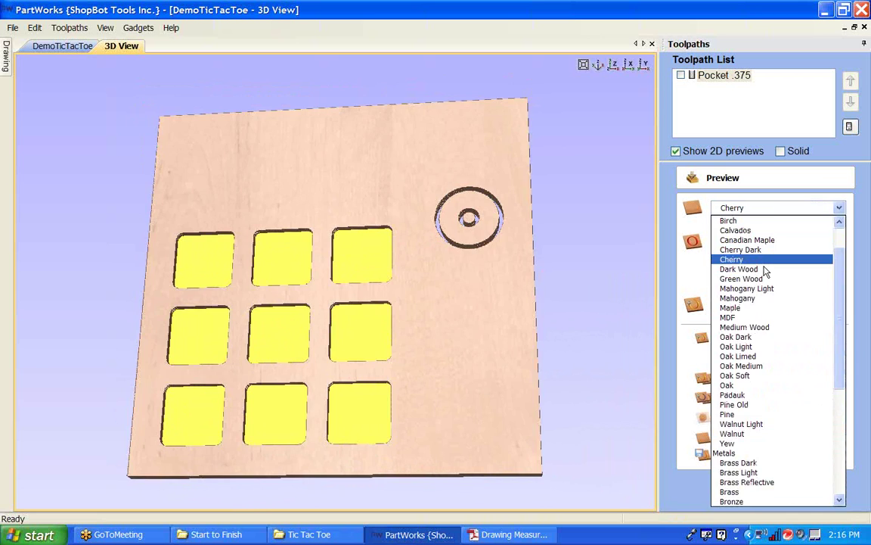
pyautogui.click(770, 261)
pyautogui.moveTo(410, 408); pyautogui.dragTo(533, 345)
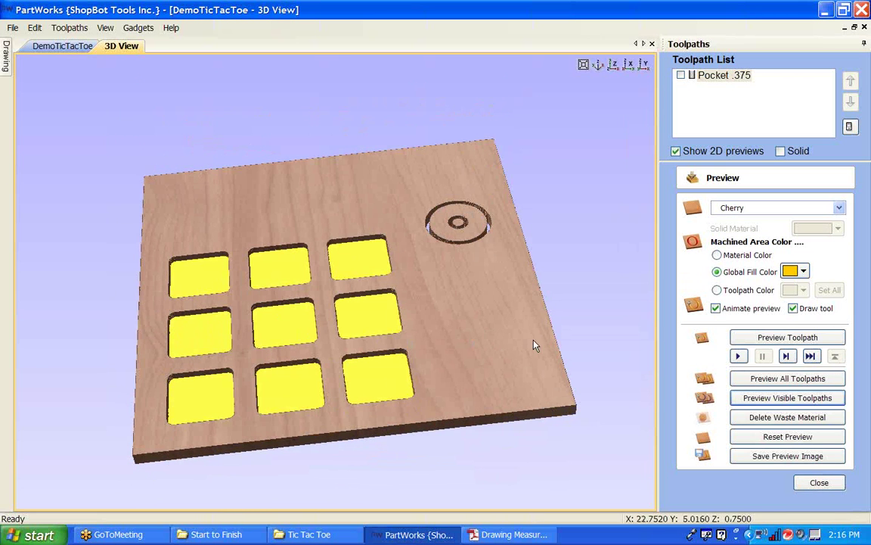
pyautogui.click(813, 484)
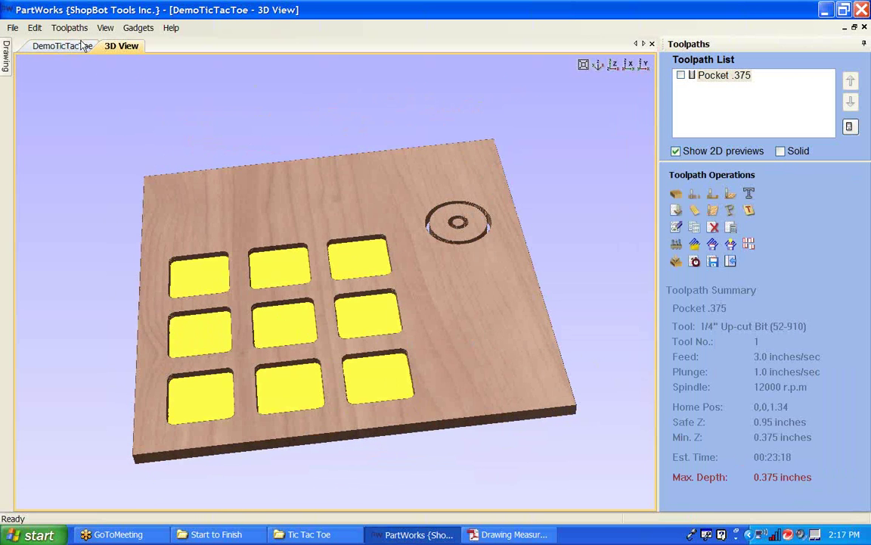
# - Return to the 2D DemoTicTacToe drawing
pyautogui.click(35, 45)
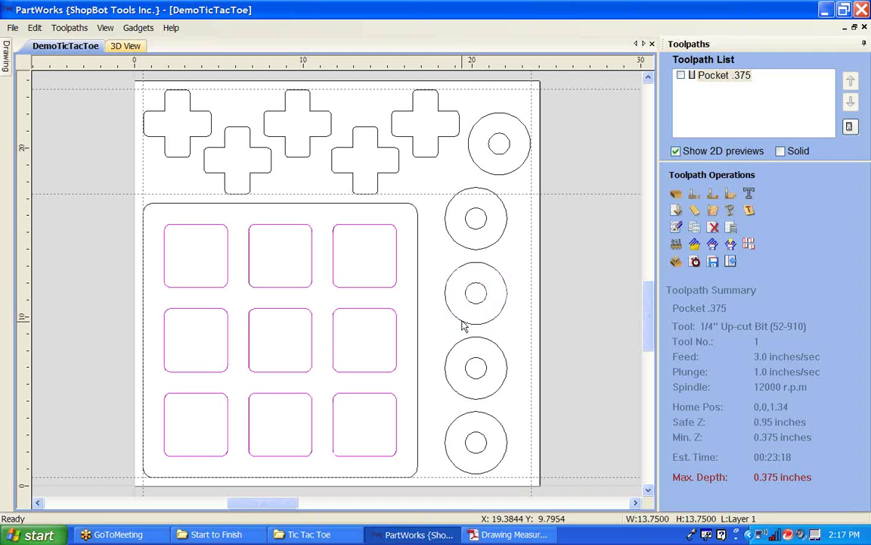
# - Create and calculate a second pocket toolpath, Pocket 1, on the middle O-piece ring
pyautogui.click(712, 193)
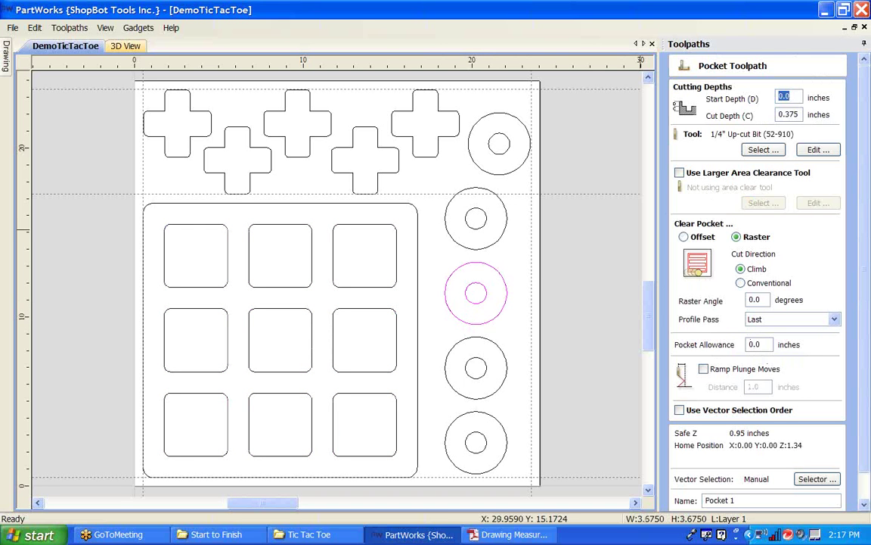
pyautogui.scroll(-2, 866, 488)
pyautogui.click(694, 498)
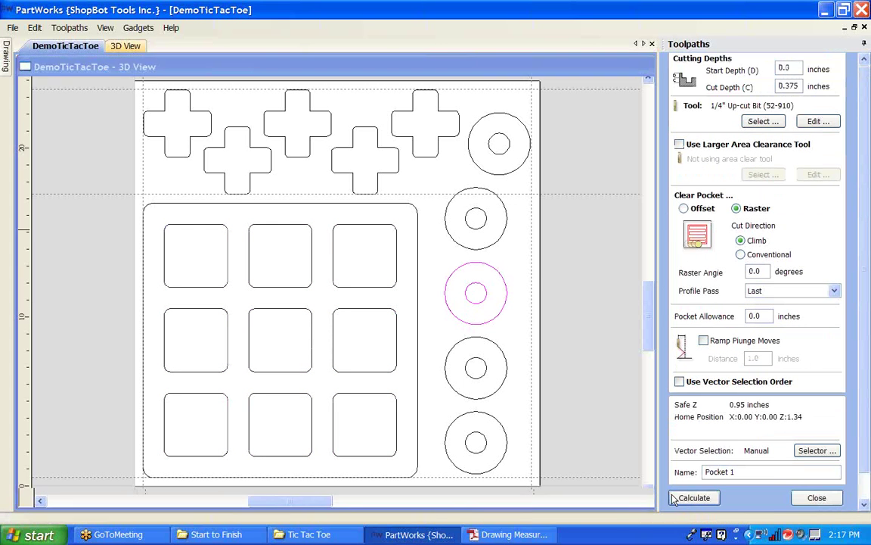
pyautogui.moveTo(601, 327); pyautogui.dragTo(424, 276)
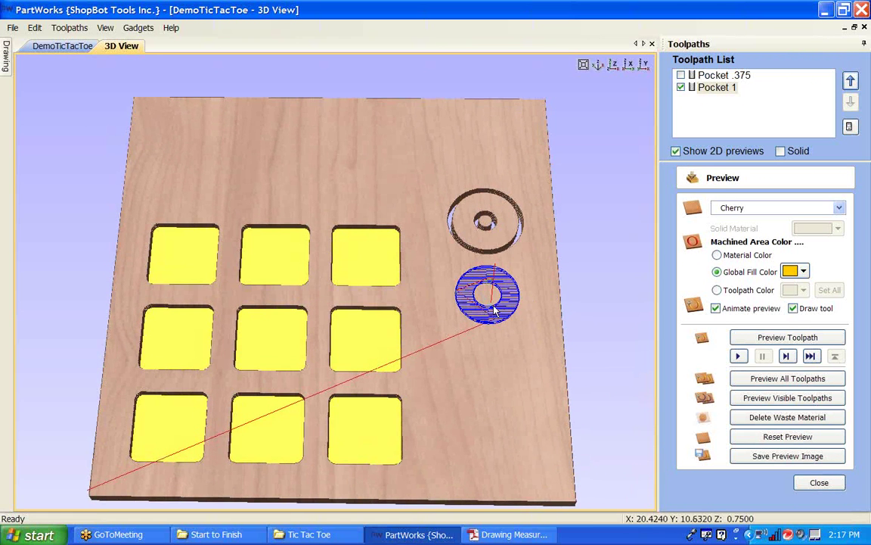
# - Back in the 2D drawing, hide the Pocket 1 preview, clear the selection, and close the preview
pyautogui.click(50, 44)
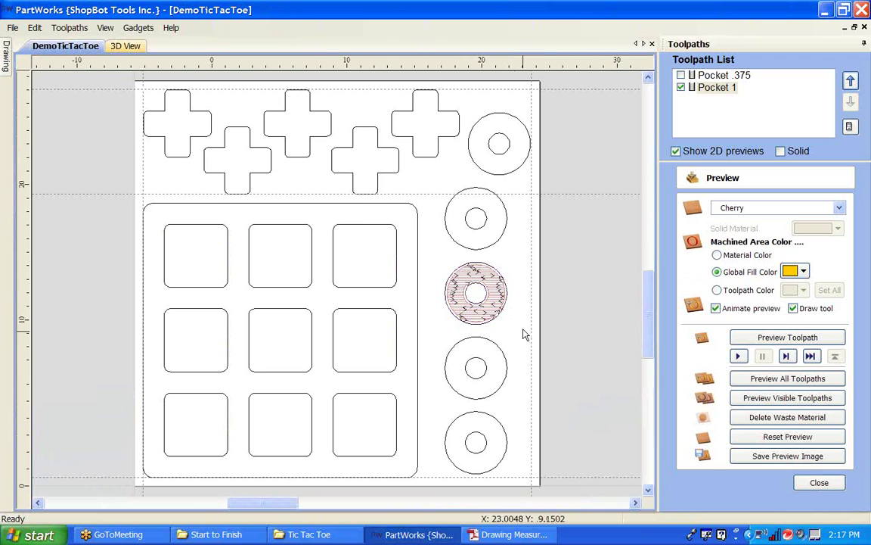
pyautogui.scroll(-2, 522, 325)
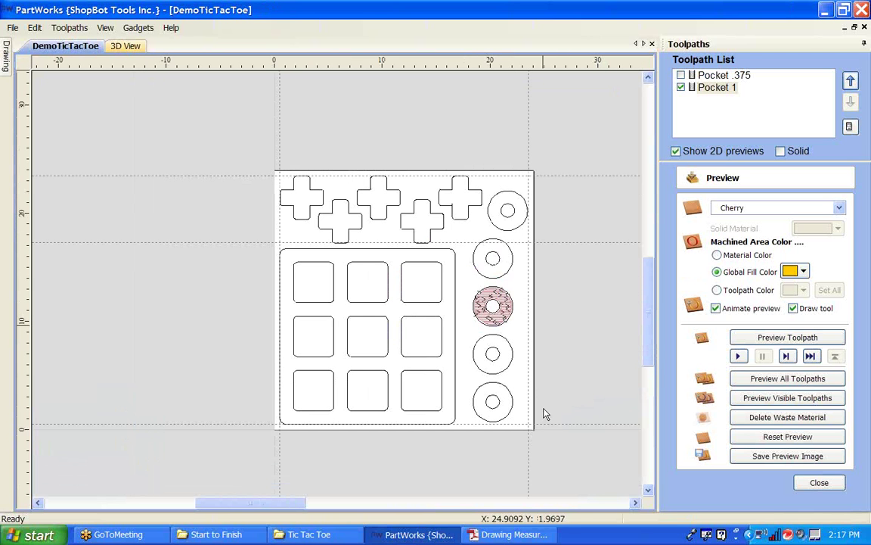
pyautogui.click(716, 87)
pyautogui.click(681, 87)
pyautogui.click(621, 218)
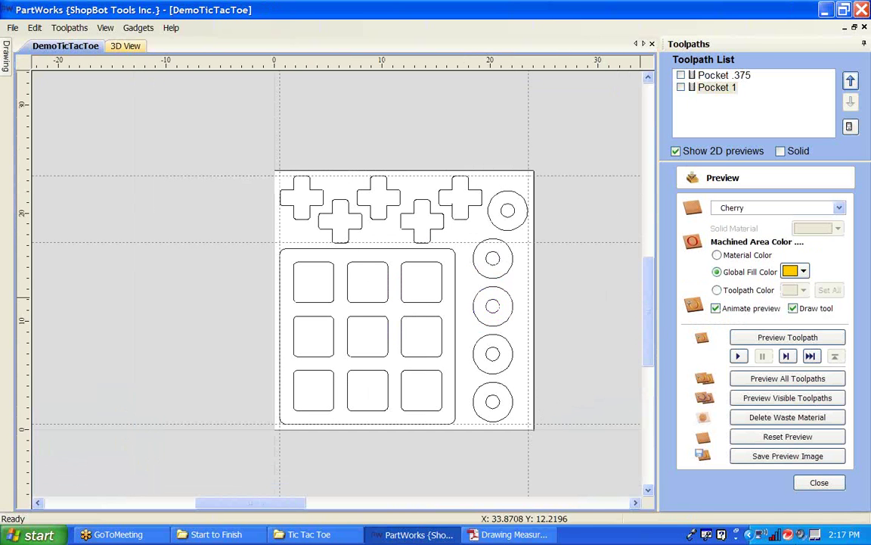
pyautogui.click(819, 482)
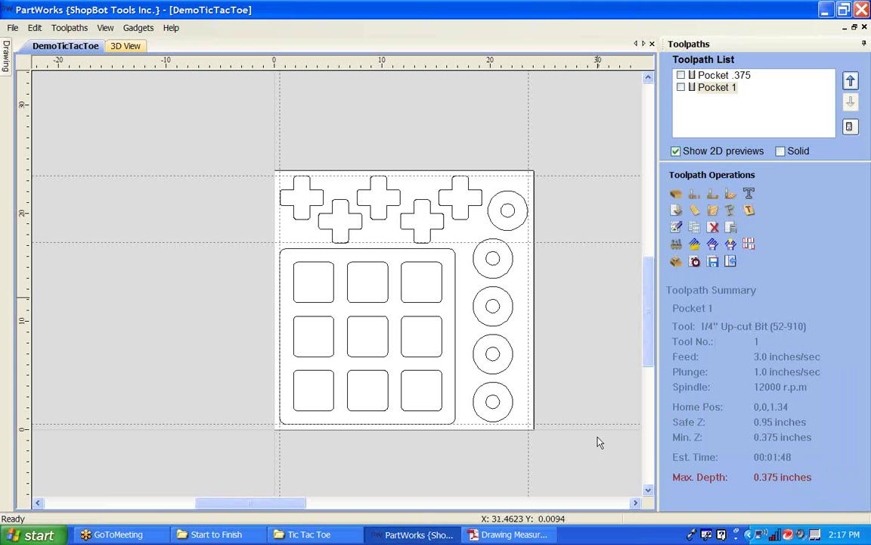
# - Open a new pocket toolpath and select the inner circles of all five right-side rings
pyautogui.moveTo(546, 415); pyautogui.dragTo(492, 214)
pyautogui.doubleClick(715, 87)
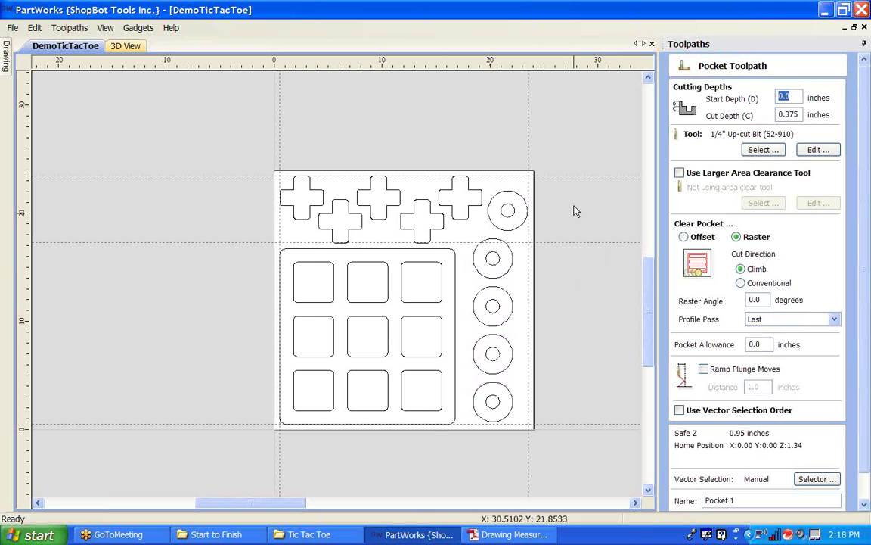
pyautogui.click(501, 214)
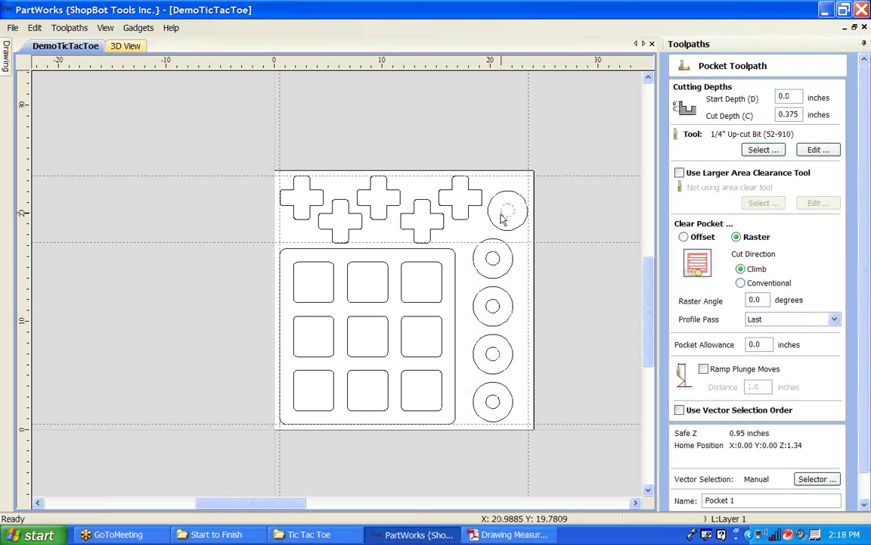
pyautogui.keyDown('shift'); pyautogui.click(493, 261); pyautogui.keyUp('shift')
pyautogui.keyDown('shift'); pyautogui.click(493, 306); pyautogui.keyUp('shift')
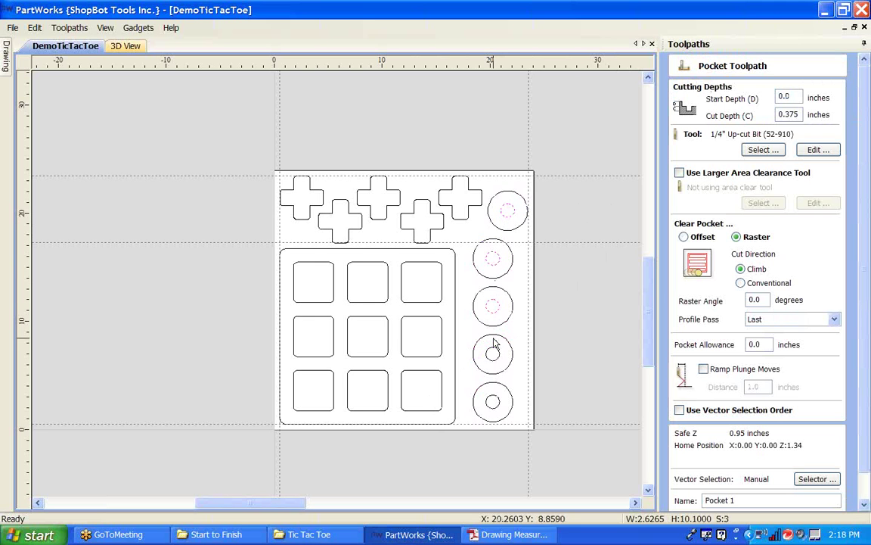
pyautogui.keyDown('shift'); pyautogui.click(494, 354); pyautogui.keyUp('shift')
pyautogui.keyDown('shift'); pyautogui.click(492, 401); pyautogui.keyUp('shift')
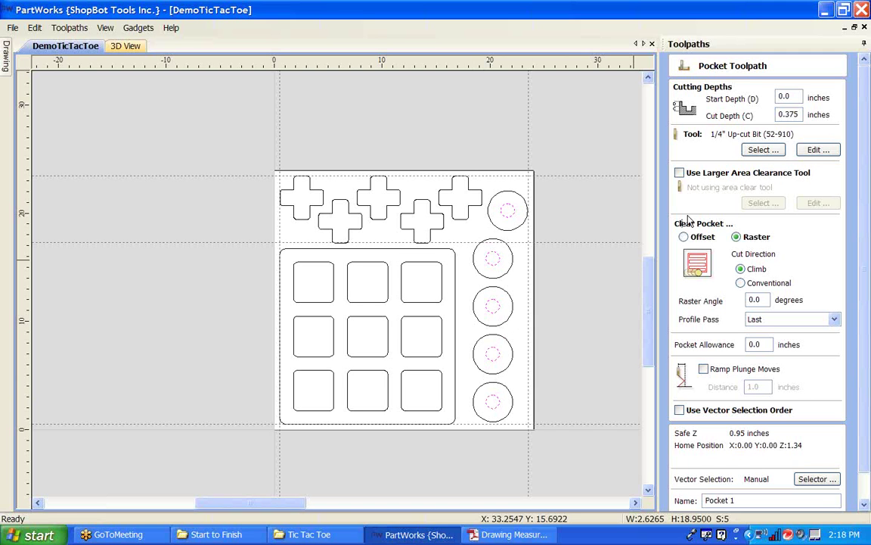
# - Enter 0.77 inches as the pocket cut depth
pyautogui.doubleClick(788, 115)
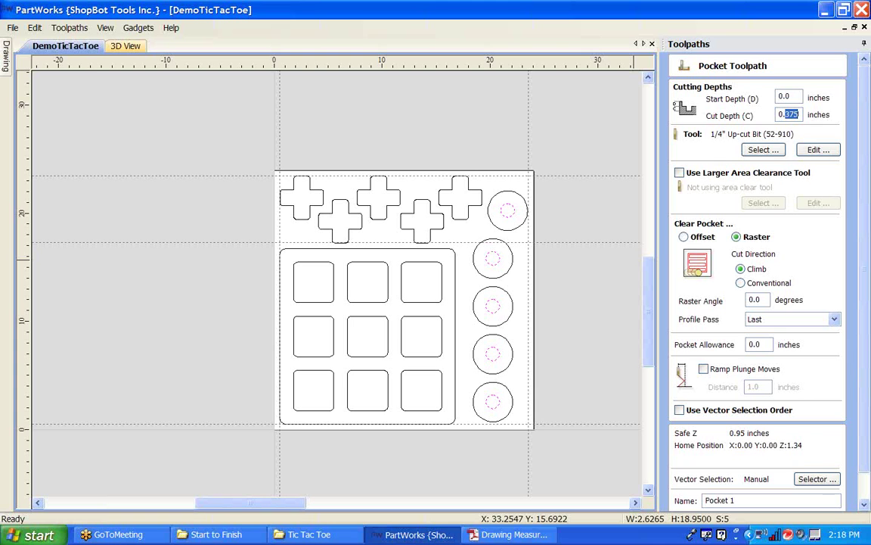
pyautogui.write('0.787')
pyautogui.press('BackSpace')
pyautogui.press('BackSpace')
pyautogui.write('7')
# - View build photos PA080170 and PA080172 from the Tic Tac Toe folder, then minimize the viewer
pyautogui.click(282, 534)
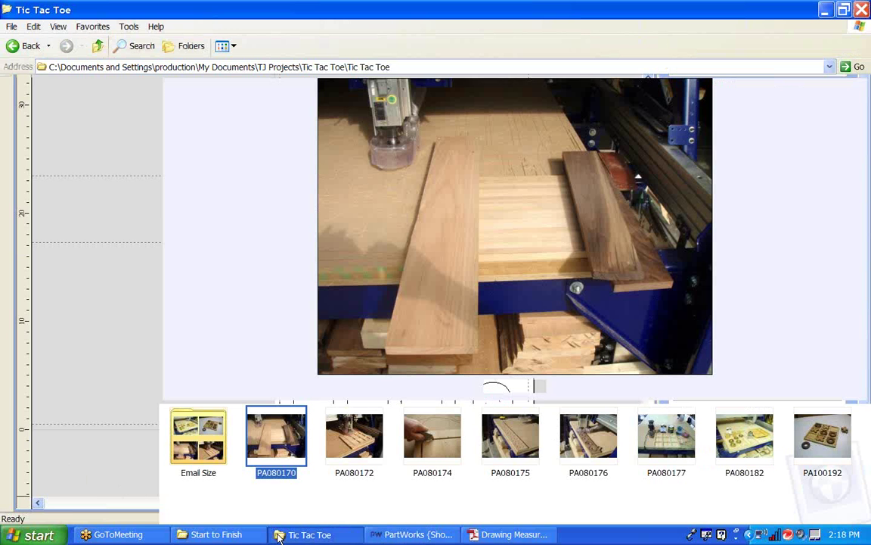
pyautogui.doubleClick(270, 441)
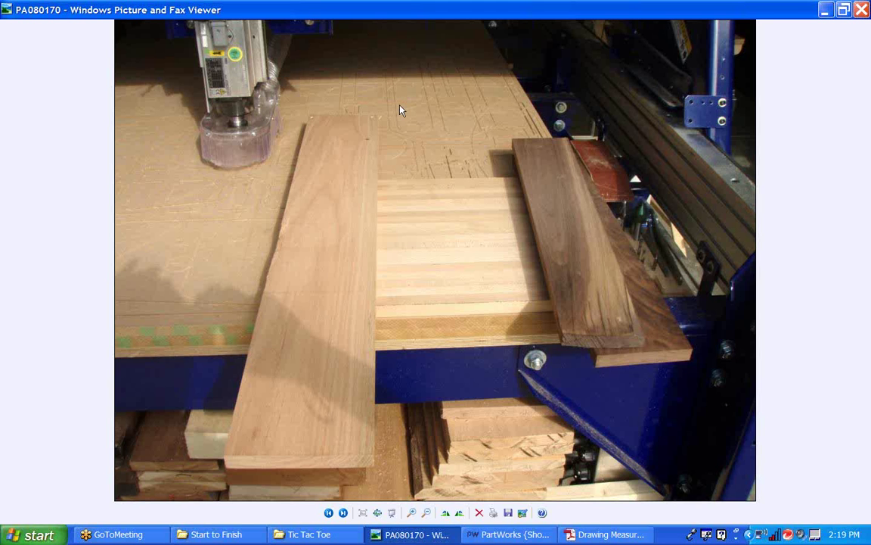
pyautogui.press('Right')
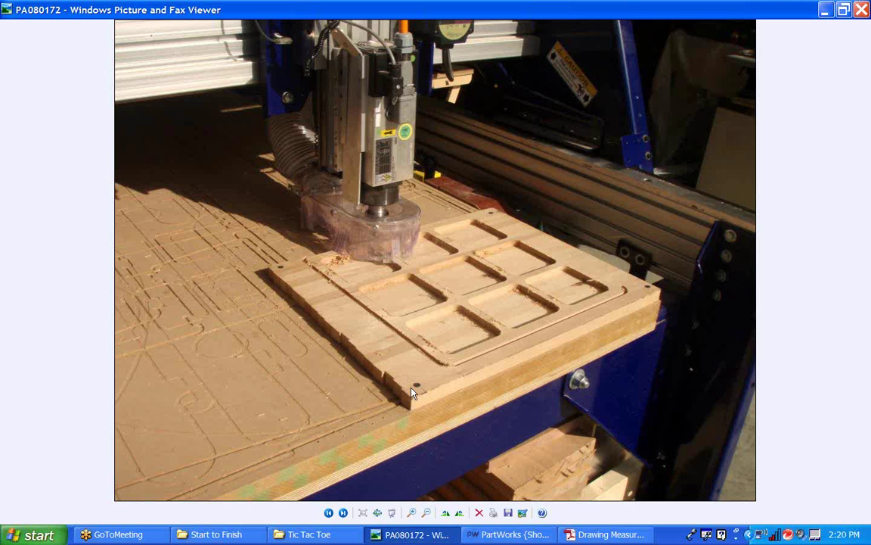
pyautogui.click(825, 9)
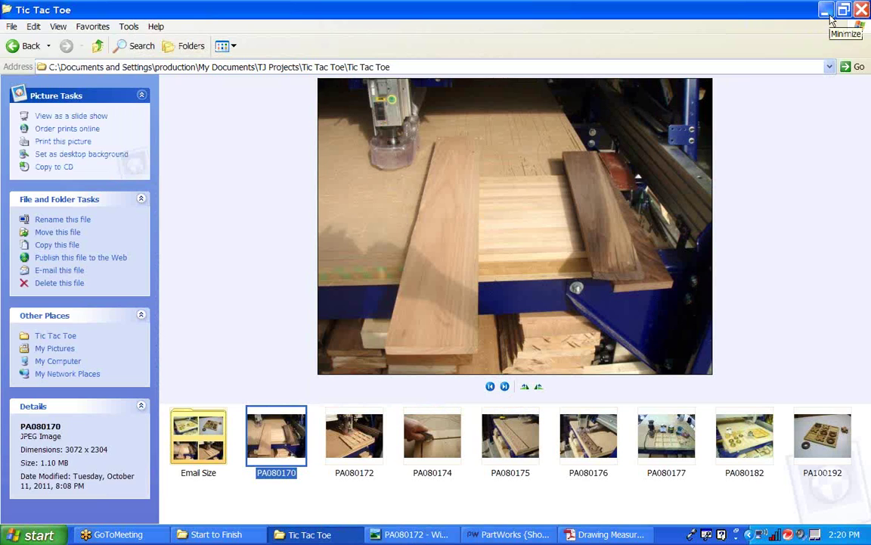
# - Back in PartWorks, set the pocket's cut depth to 0.77 inch
pyautogui.click(826, 11)
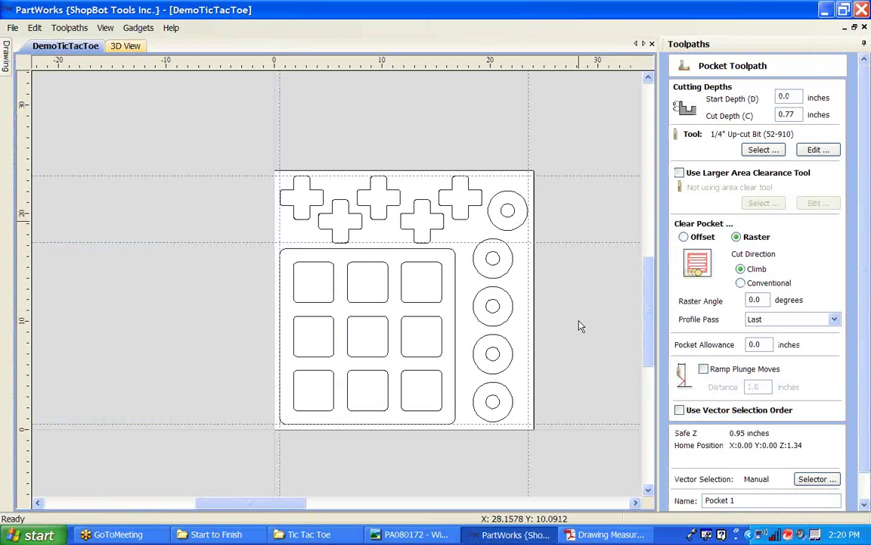
pyautogui.scroll(-1, 623, 282)
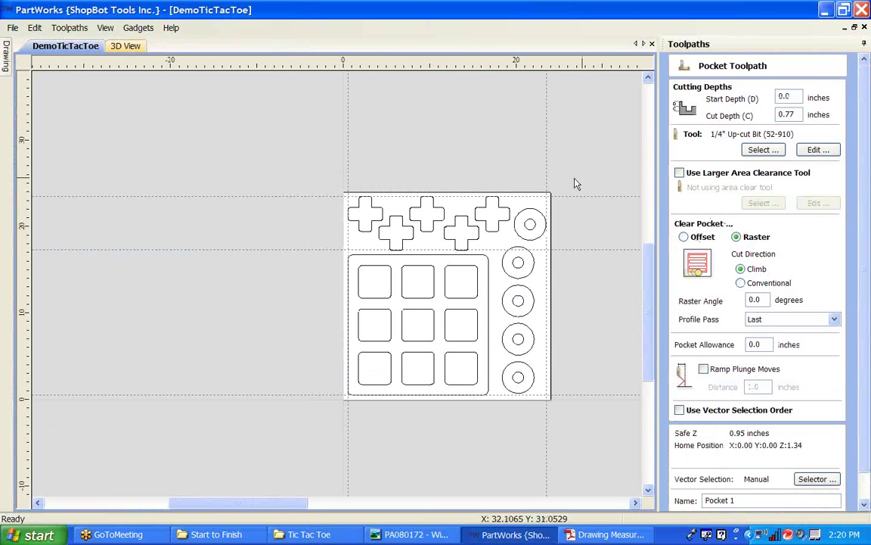
pyautogui.click(790, 114)
pyautogui.write('7')
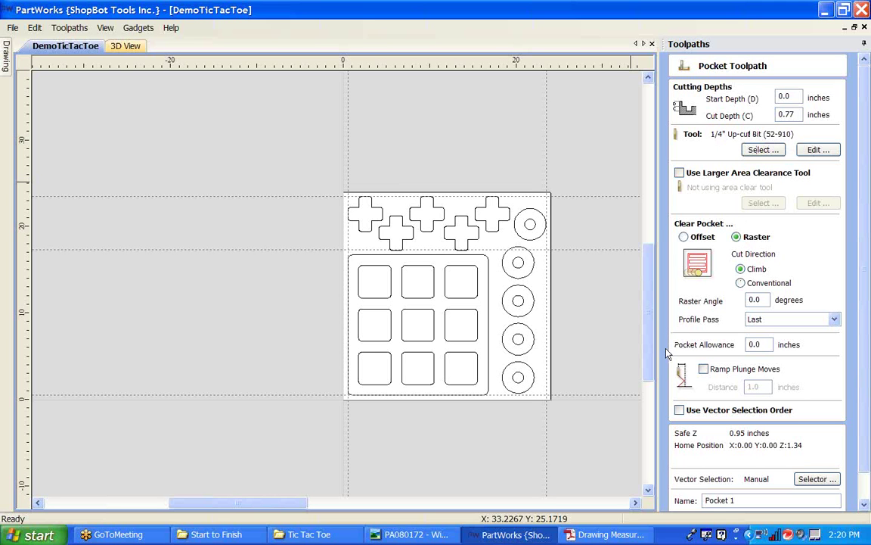
# - Enable ramped plunge moves over 1.0 inch and rename the toolpath 'Center of Os'
pyautogui.click(704, 369)
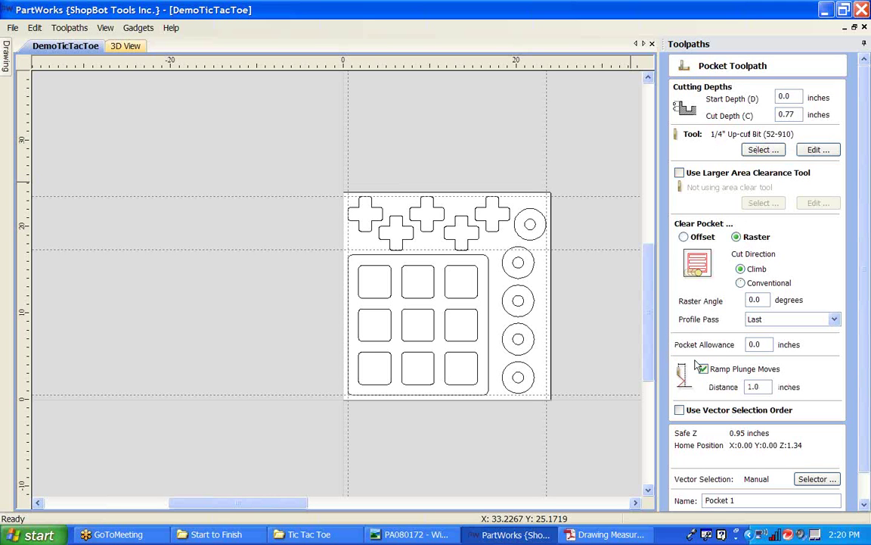
pyautogui.click(865, 413)
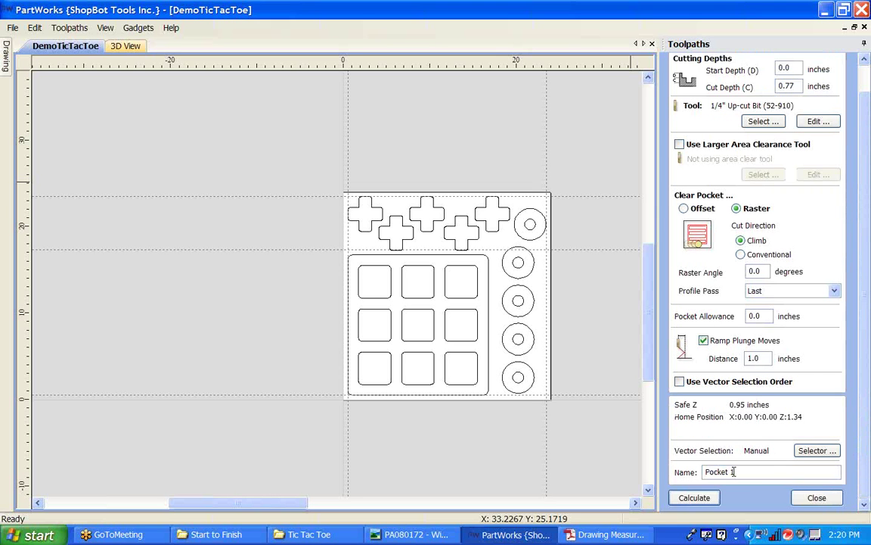
pyautogui.moveTo(736, 471); pyautogui.dragTo(704, 472)
pyautogui.write('Cente')
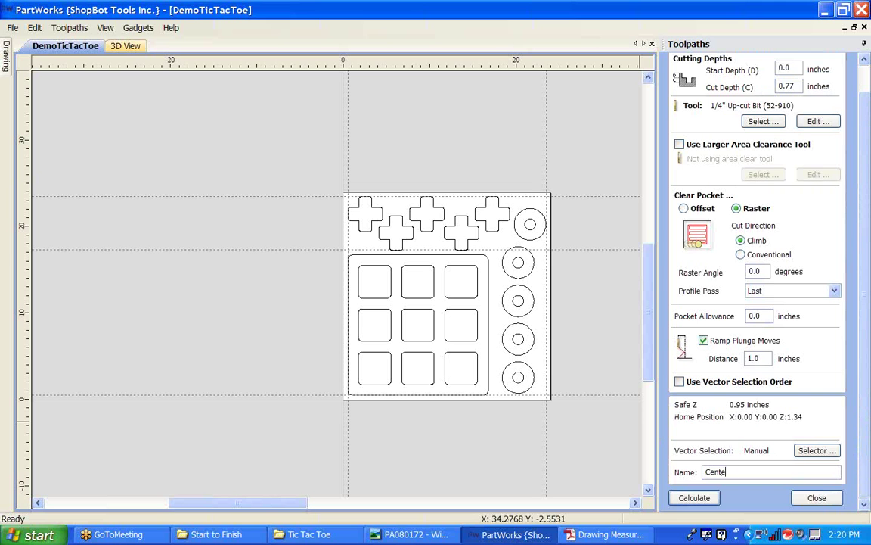
pyautogui.write('r of Os')
# - Select the five ring-centre circles and calculate Center of Os, reaching the 0.770-through-0.750 cut-through warning
pyautogui.click(694, 497)
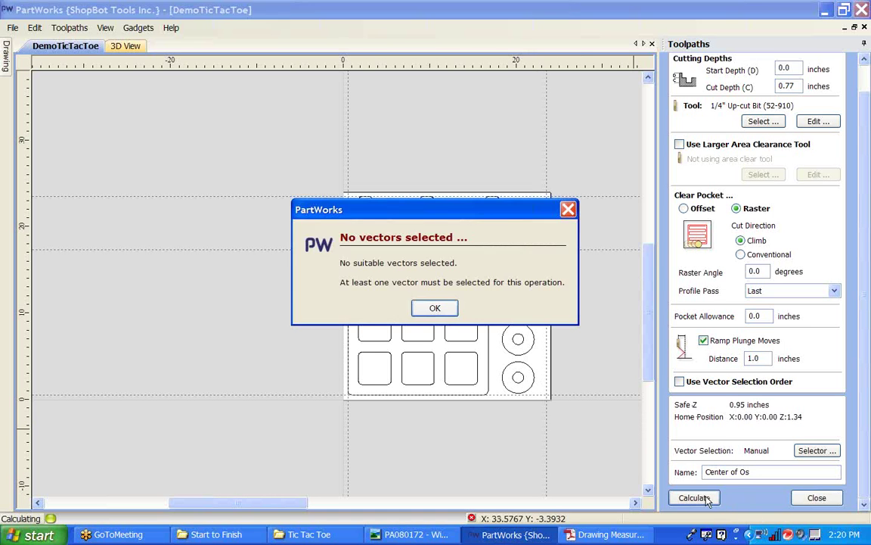
pyautogui.click(433, 308)
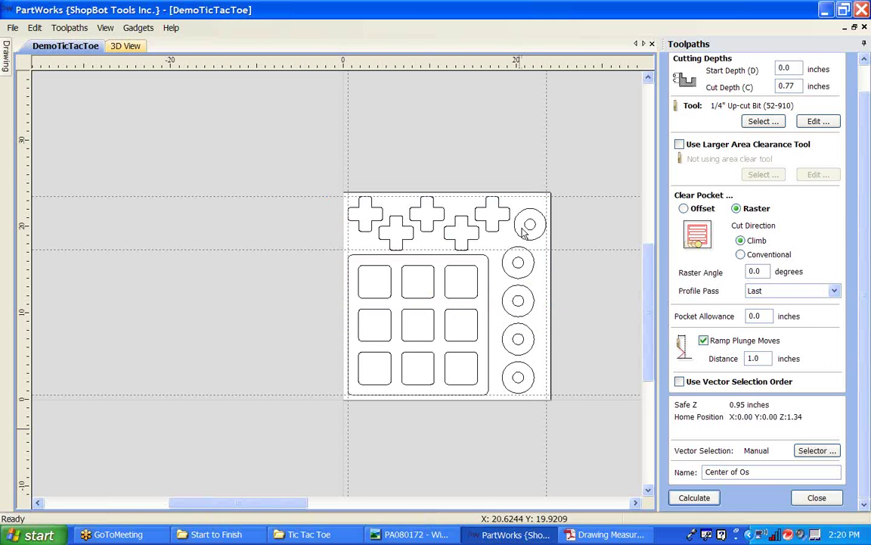
pyautogui.click(528, 229)
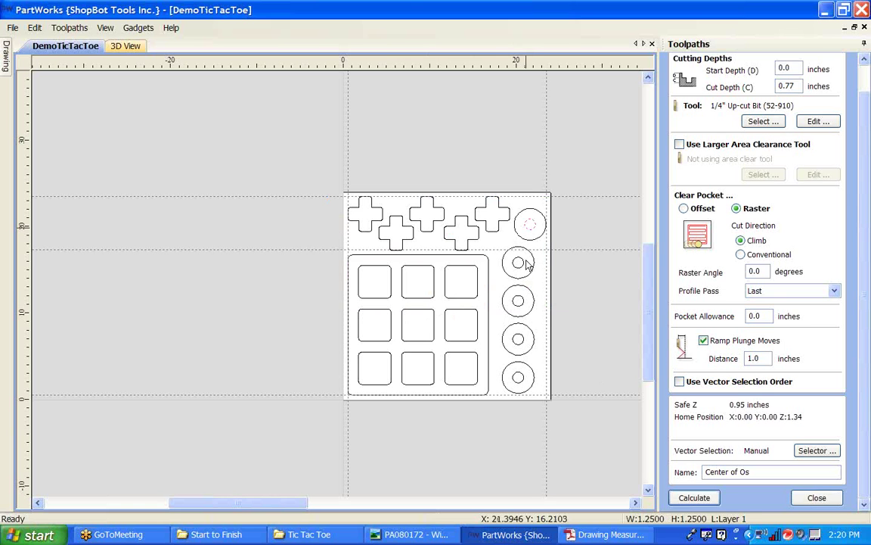
pyautogui.keyDown('shift'); pyautogui.click(518, 262); pyautogui.keyUp('shift')
pyautogui.keyDown('shift'); pyautogui.click(518, 301); pyautogui.keyUp('shift')
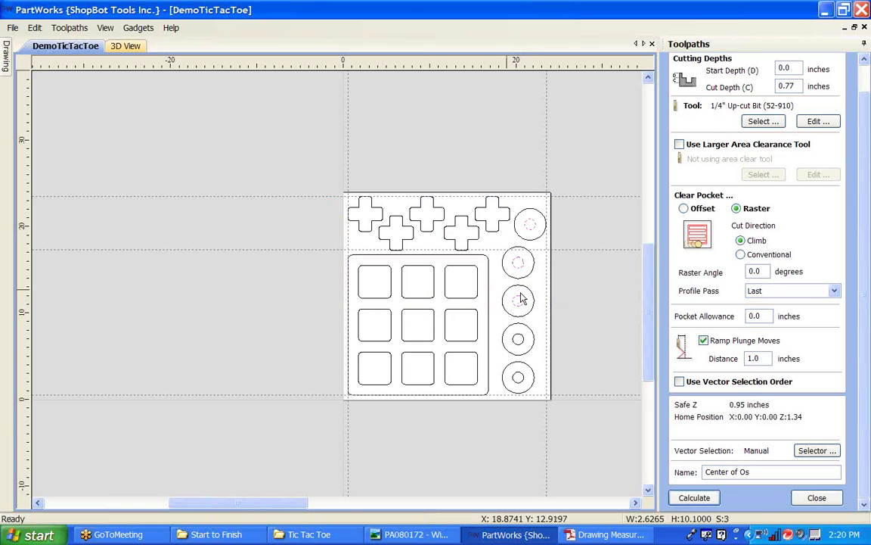
pyautogui.keyDown('shift'); pyautogui.click(518, 342); pyautogui.keyUp('shift')
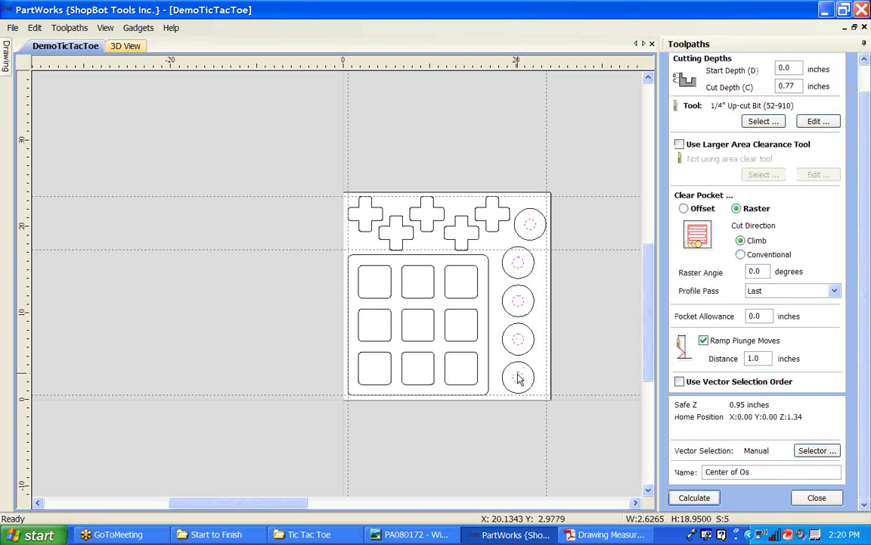
pyautogui.keyDown('shift'); pyautogui.click(518, 377); pyautogui.keyUp('shift')
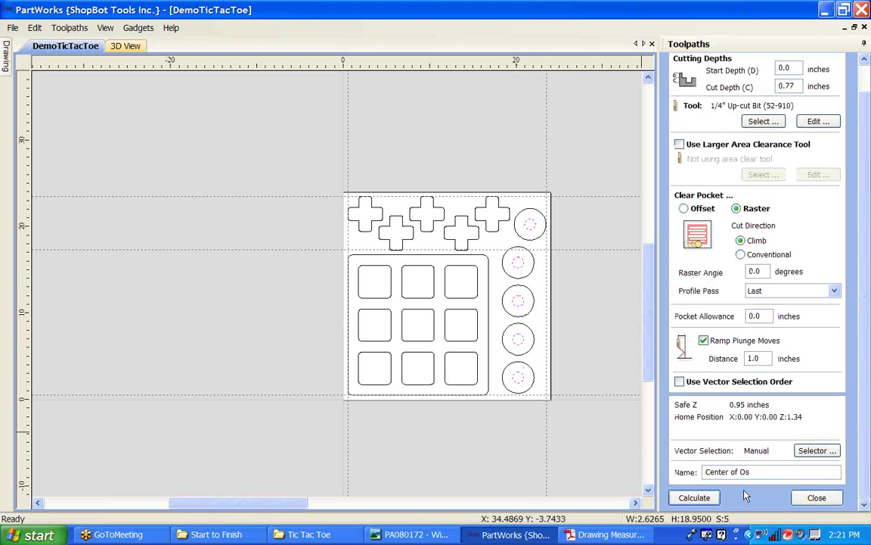
pyautogui.click(695, 497)
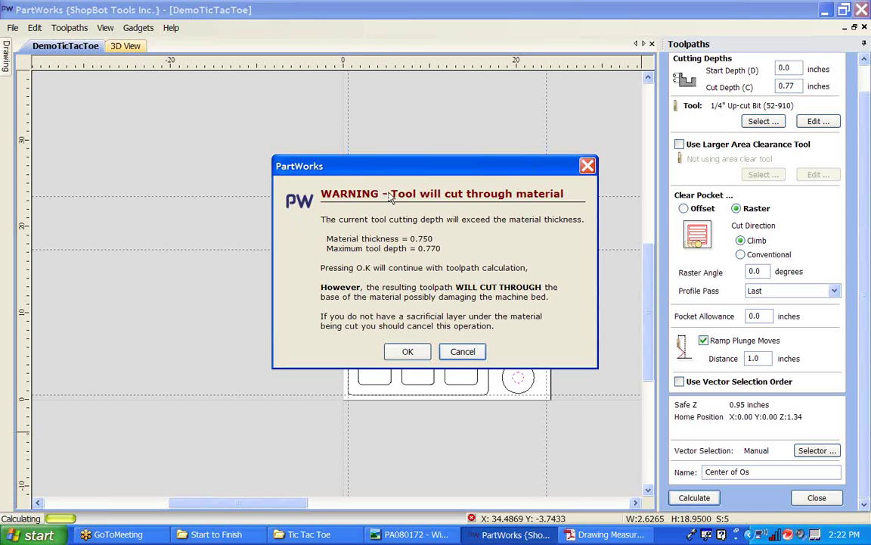
# - Accept the cut-through warning and preview all toolpaths cutting the board from a reset state
pyautogui.click(410, 352)
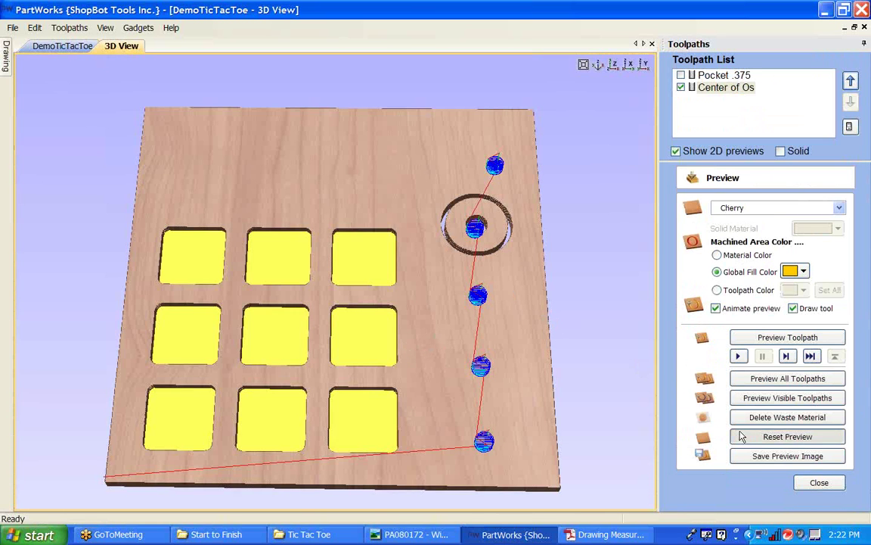
pyautogui.click(749, 381)
pyautogui.click(786, 378)
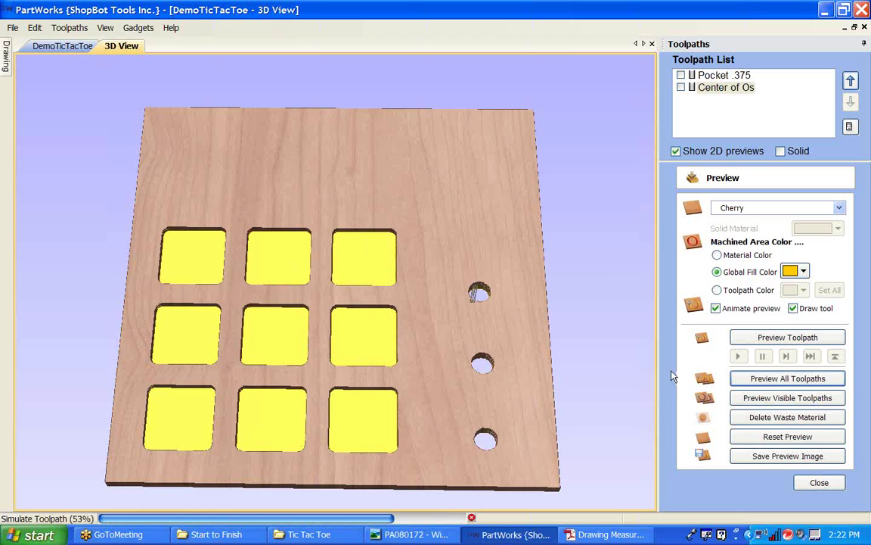
pyautogui.moveTo(484, 219); pyautogui.dragTo(536, 253)
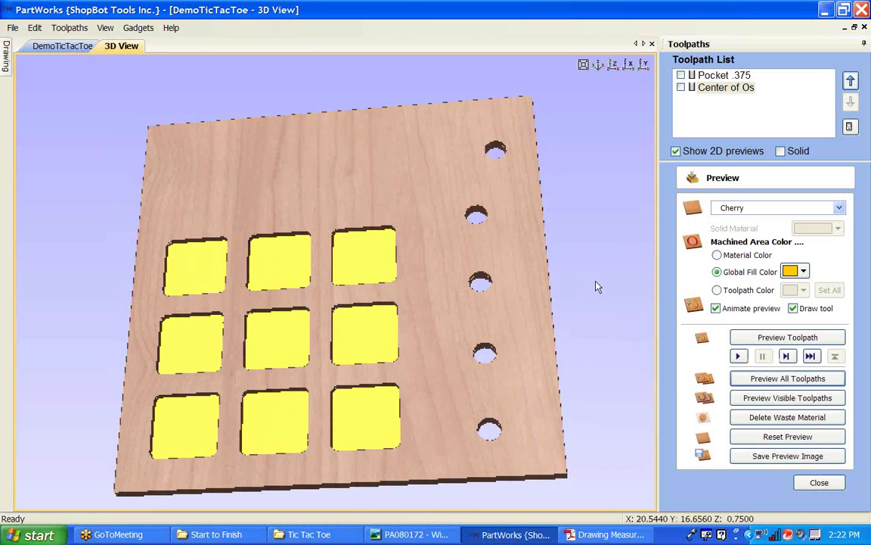
pyautogui.click(818, 483)
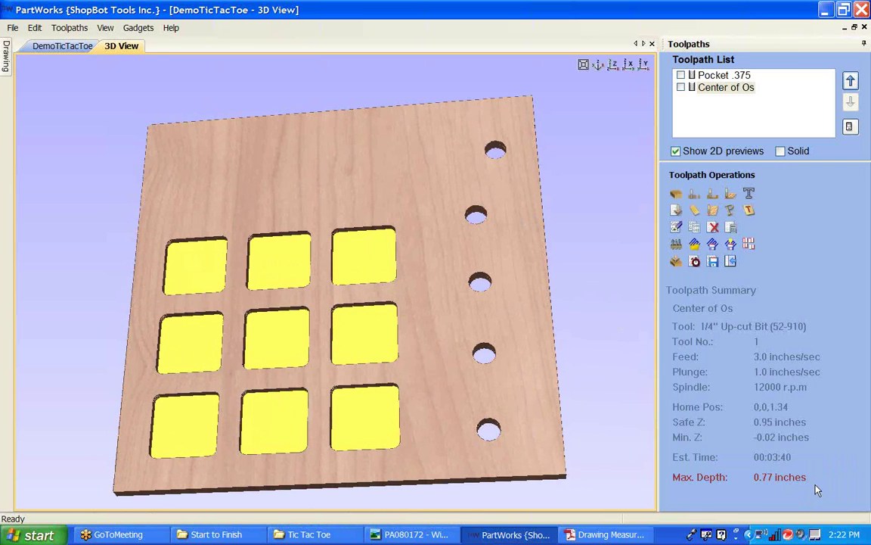
# - Check the estimated total machining time of 00:26:58
pyautogui.click(694, 261)
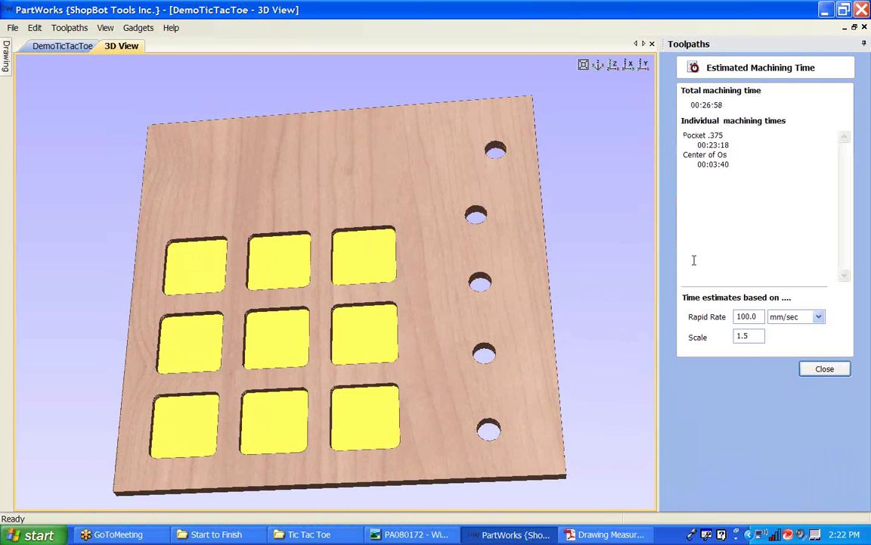
pyautogui.click(823, 369)
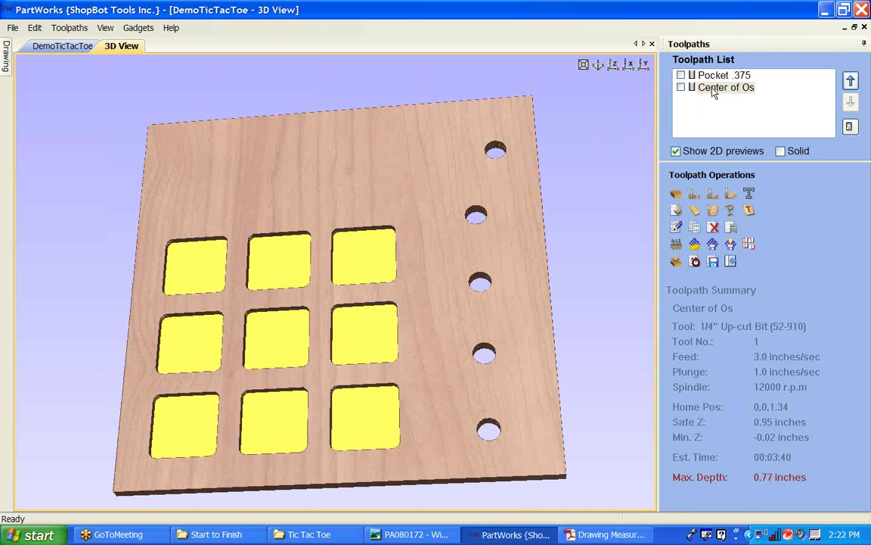
pyautogui.moveTo(593, 97); pyautogui.dragTo(578, 144)
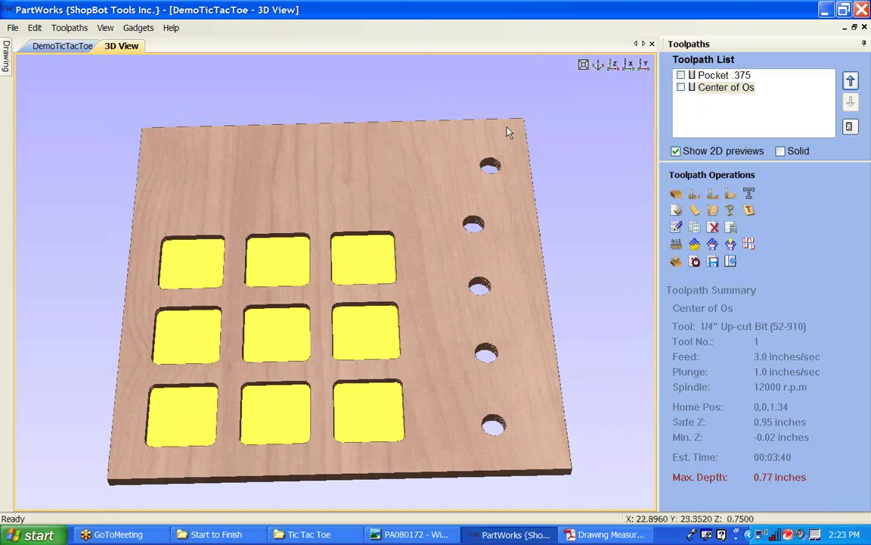
# - Return to the DemoTicTacToe 2D drawing and marquee-select every vector
pyautogui.click(72, 50)
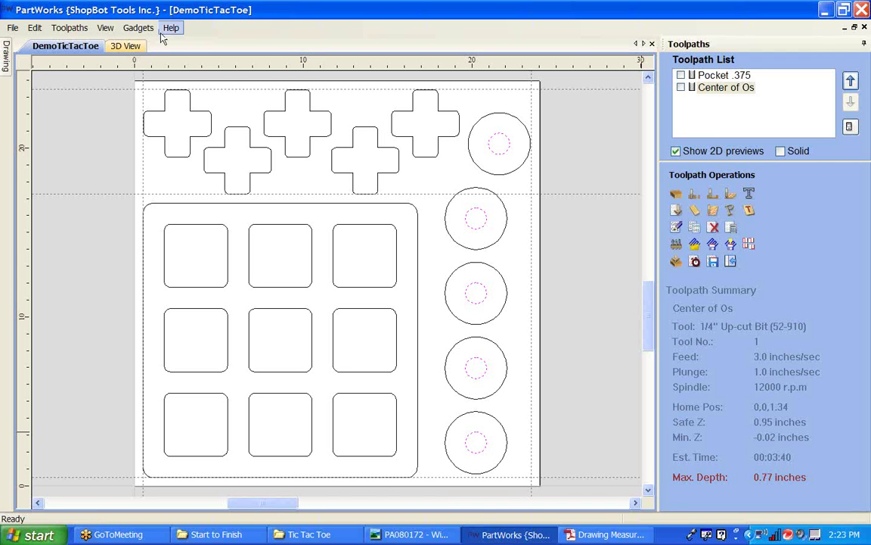
pyautogui.click(584, 133)
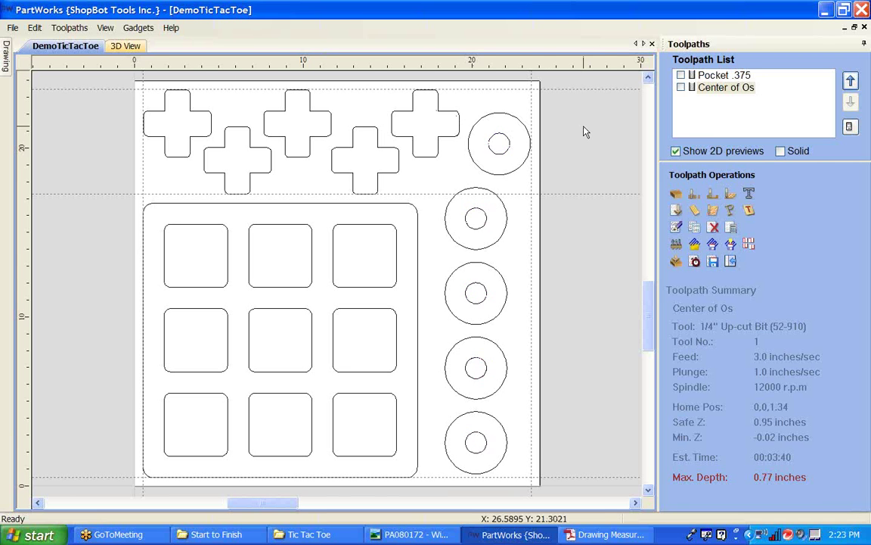
pyautogui.scroll(-2, 584, 132)
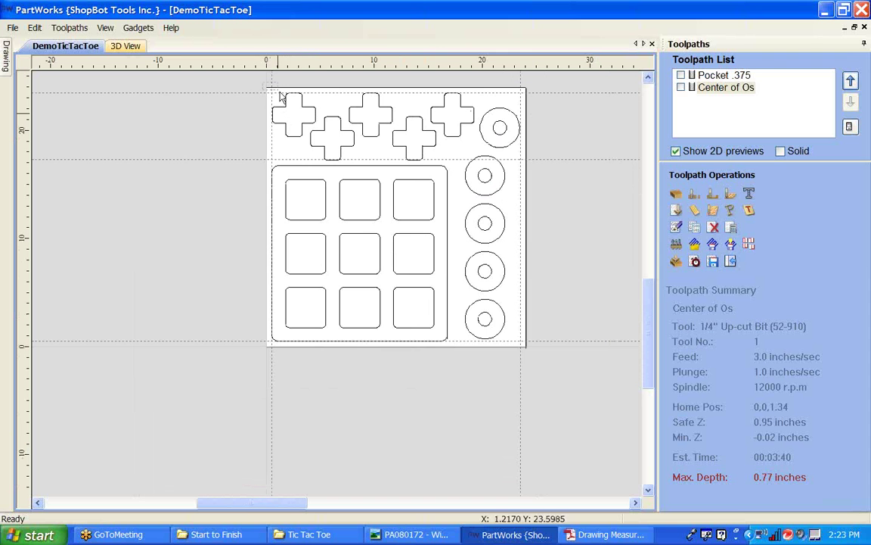
pyautogui.moveTo(280, 96)
pyautogui.mouseDown()
pyautogui.moveTo(512, 354)
pyautogui.moveTo(558, 383)
pyautogui.moveTo(551, 366)
pyautogui.mouseUp()
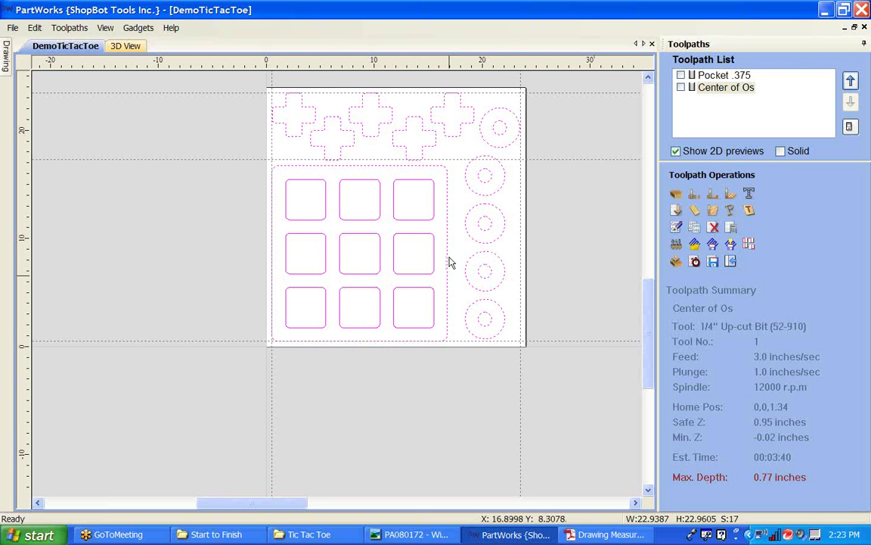
# - Deselect the nine squares and the five inner circles
pyautogui.keyDown('ctrl'); pyautogui.click(429, 276); pyautogui.keyUp('ctrl')
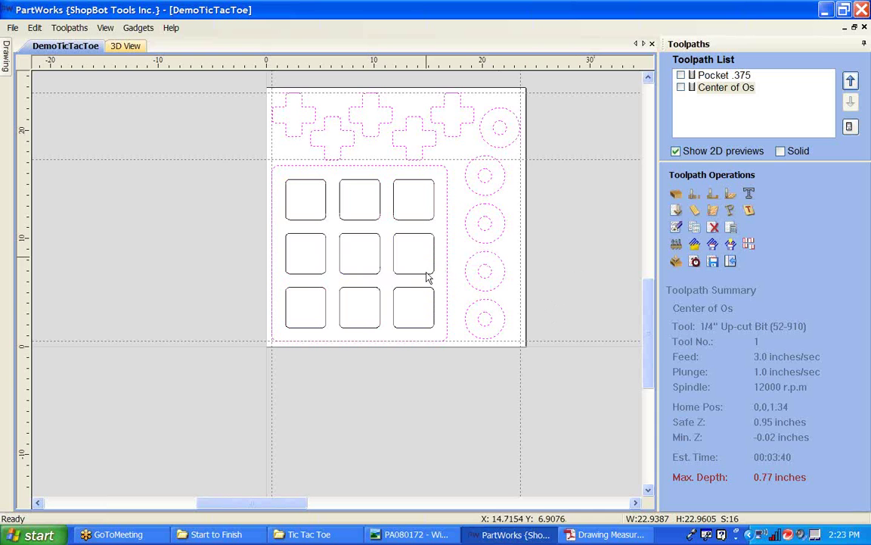
pyautogui.keyDown('ctrl'); pyautogui.click(485, 313); pyautogui.keyUp('ctrl')
pyautogui.keyDown('ctrl'); pyautogui.click(485, 270); pyautogui.keyUp('ctrl')
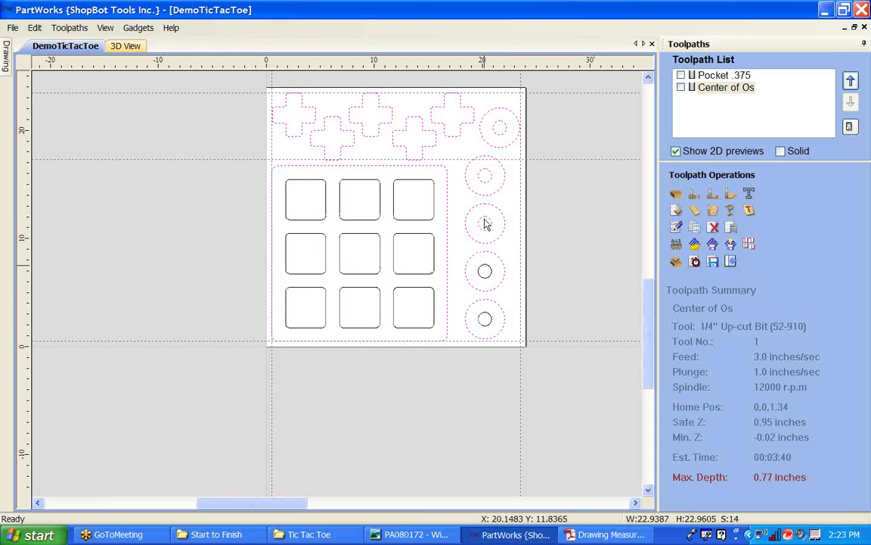
pyautogui.keyDown('ctrl'); pyautogui.click(486, 221); pyautogui.keyUp('ctrl')
pyautogui.keyDown('ctrl'); pyautogui.click(485, 176); pyautogui.keyUp('ctrl')
pyautogui.keyDown('ctrl'); pyautogui.click(500, 128); pyautogui.keyUp('ctrl')
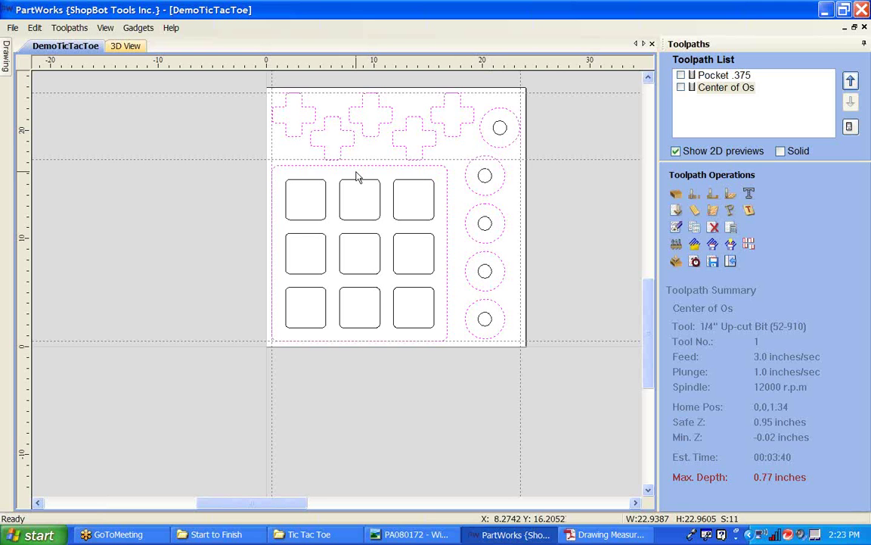
# - Start a profile toolpath with 0.77 in cut depth and the 1/4" Up-cut Bit (52-910)
pyautogui.click(693, 196)
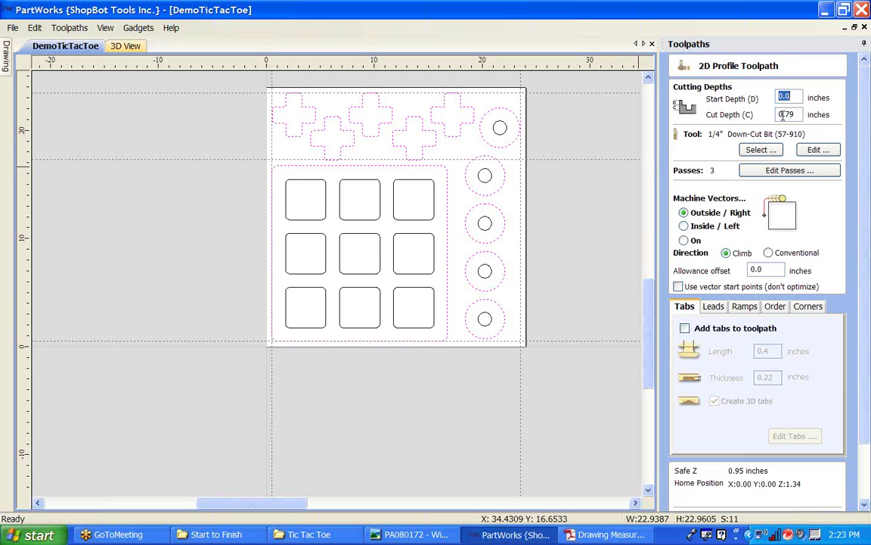
pyautogui.moveTo(789, 113); pyautogui.dragTo(798, 112)
pyautogui.write('7')
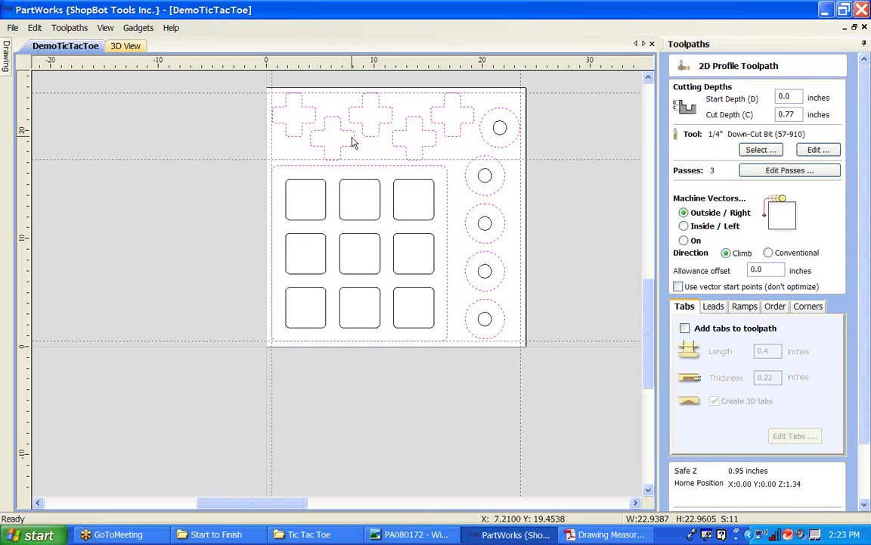
pyautogui.click(759, 149)
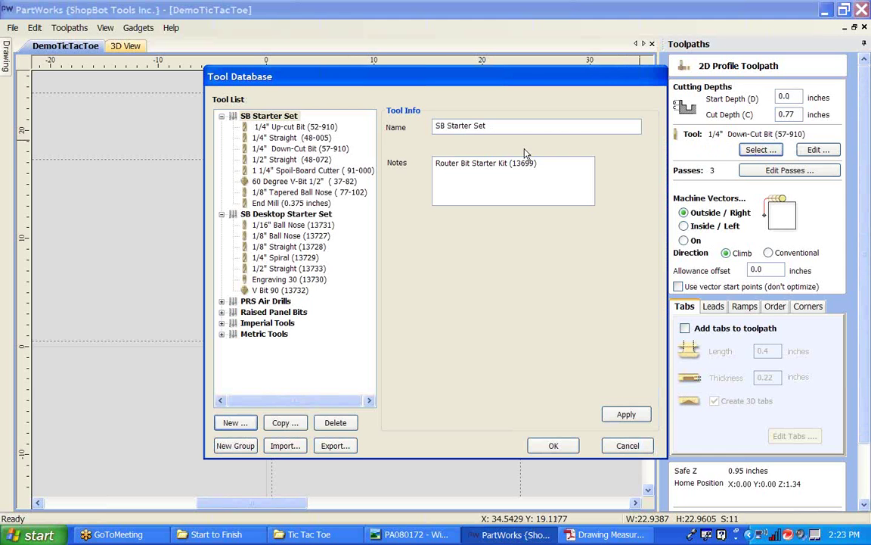
pyautogui.click(277, 127)
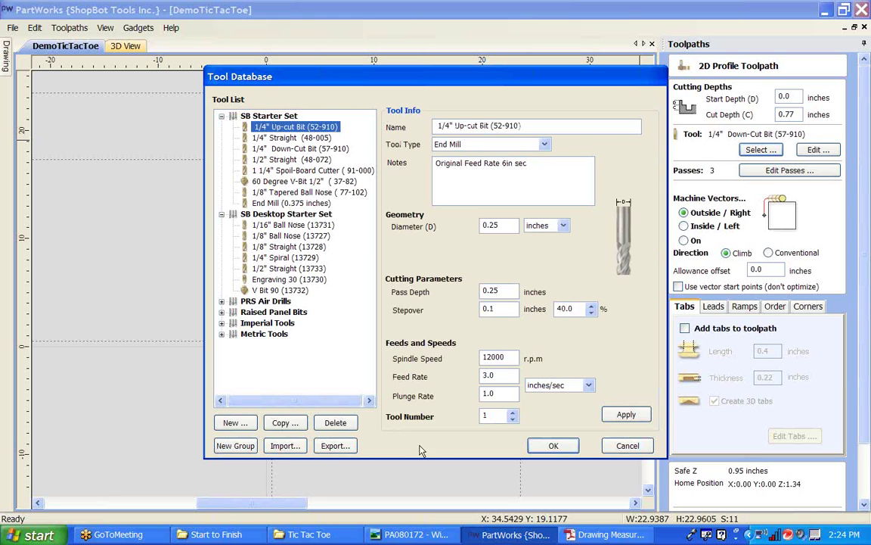
pyautogui.click(550, 450)
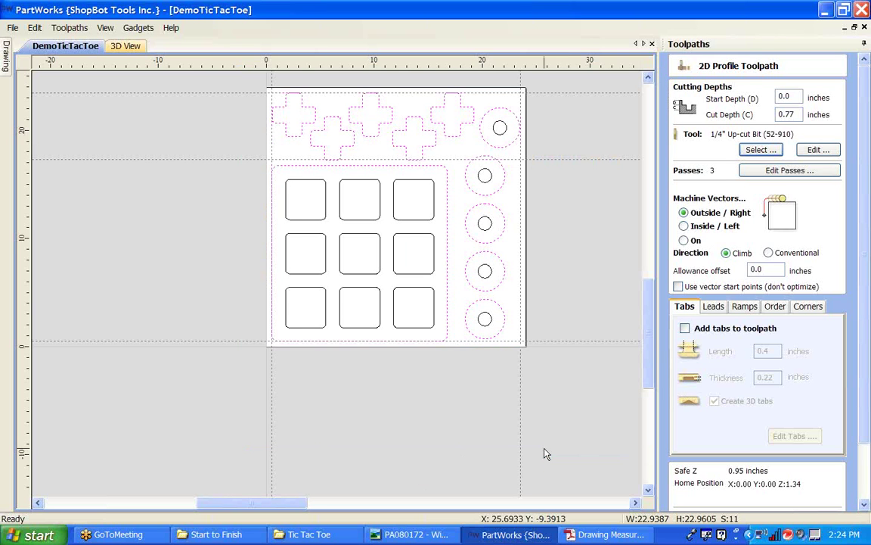
# - Accept the three pass depths, machine on the vector lines, and bring up the machining photo
pyautogui.click(750, 173)
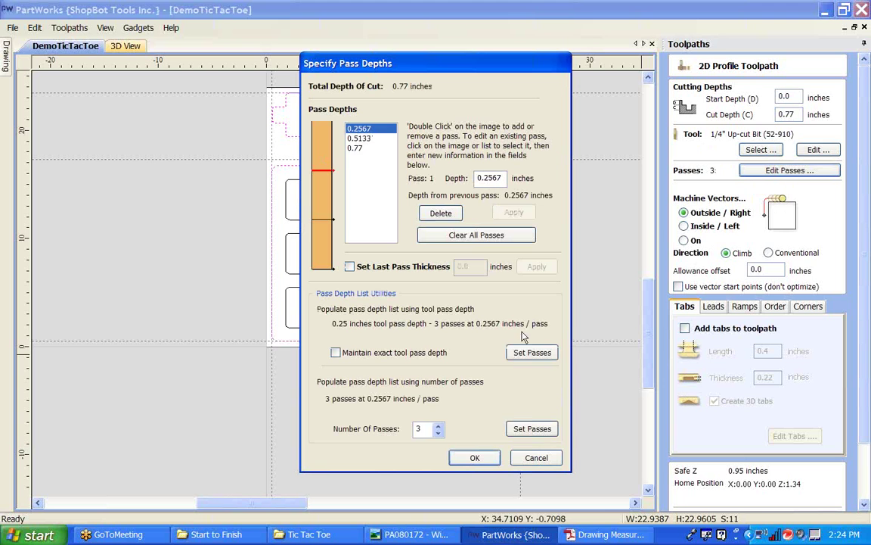
pyautogui.click(495, 458)
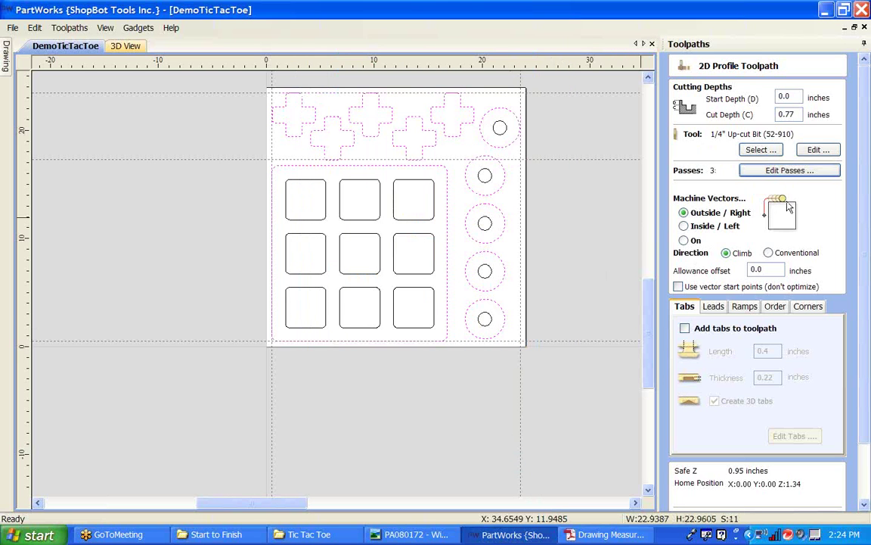
pyautogui.click(684, 226)
pyautogui.click(685, 241)
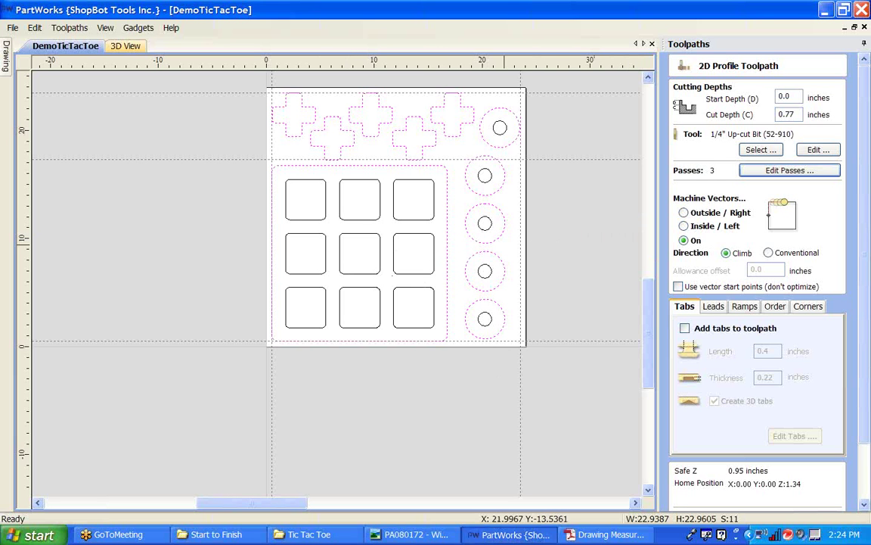
pyautogui.click(440, 539)
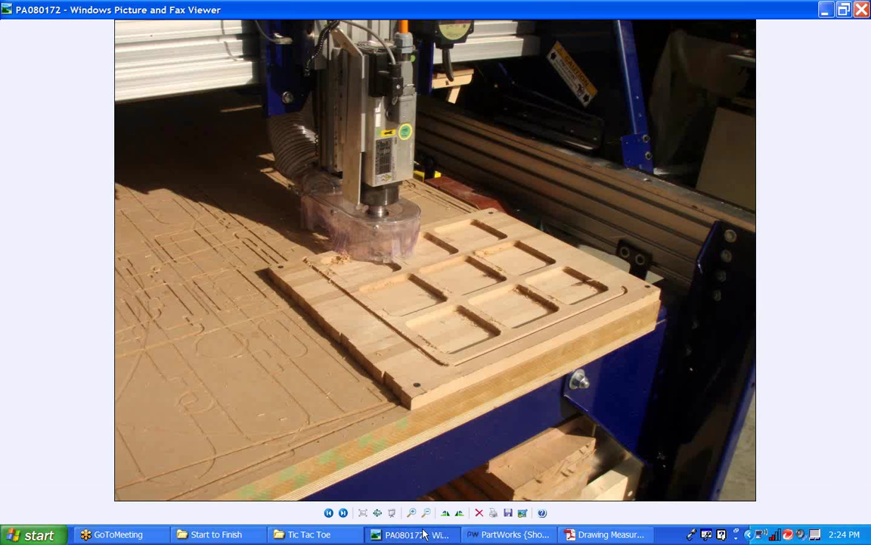
# - Bring Drawing Measurements.pdf forward in Adobe Reader to see the cross and circle dimensions
pyautogui.click(580, 532)
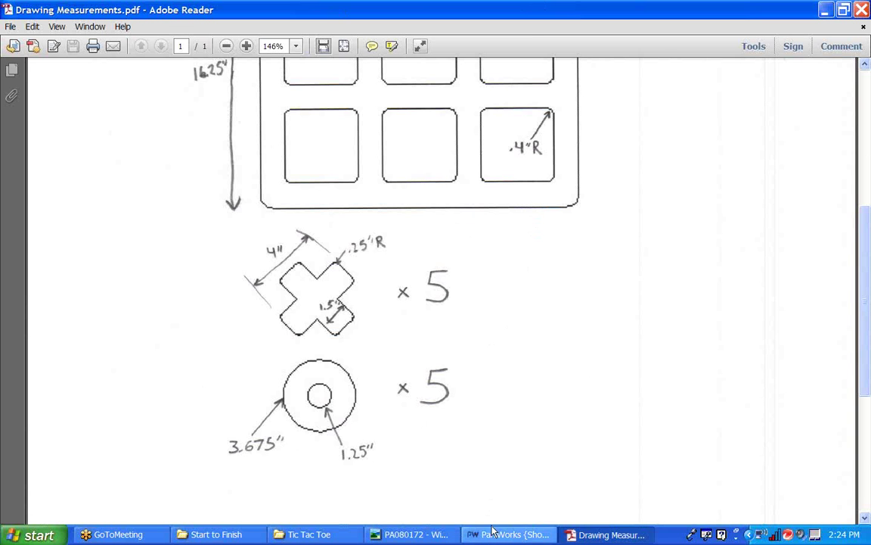
# - Return to PartWorks and set the profile to machine Outside / Right of the vectors
pyautogui.click(493, 535)
pyautogui.click(683, 214)
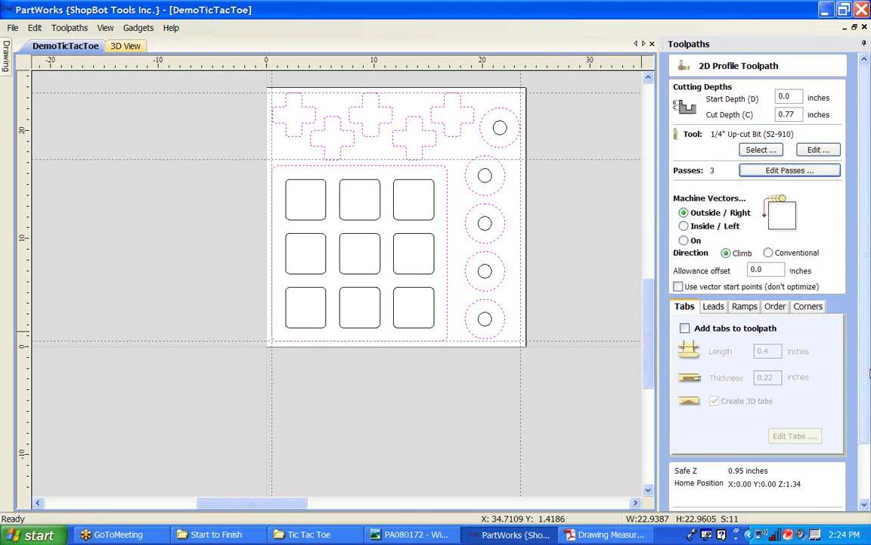
# - Calculate the profile toolpath, accept the cut-through warning, and preview it
pyautogui.scroll(-3, 815, 407)
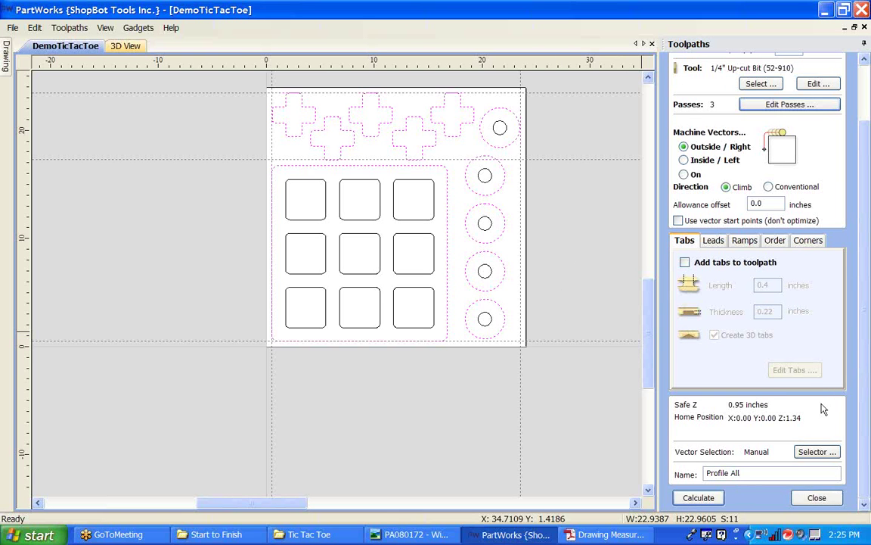
pyautogui.click(698, 498)
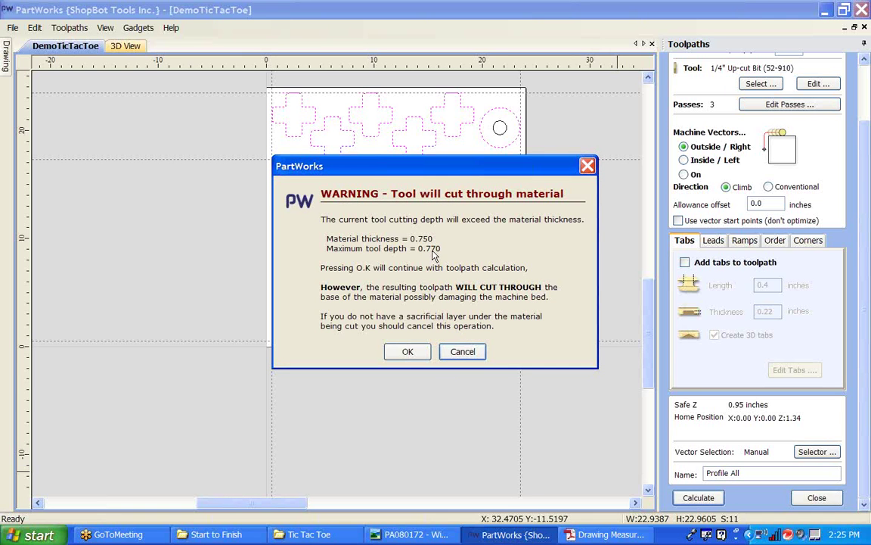
pyautogui.click(408, 351)
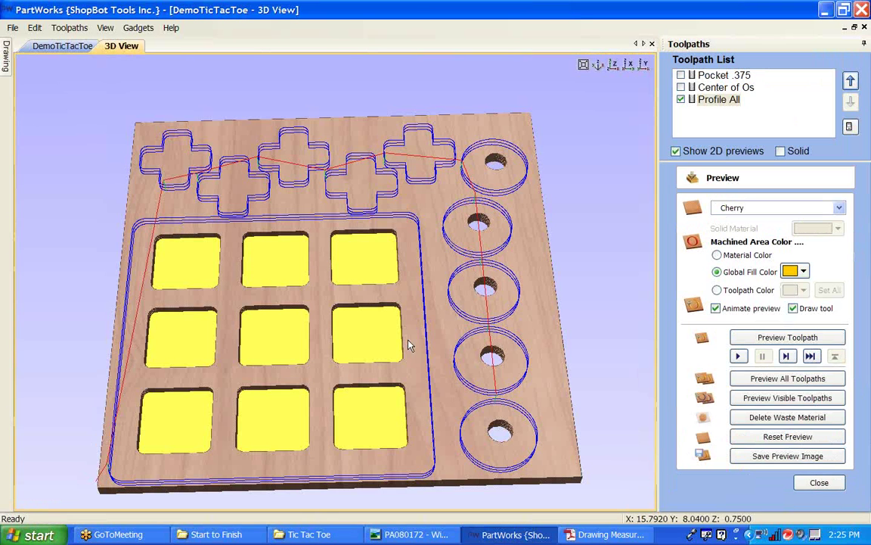
pyautogui.click(810, 398)
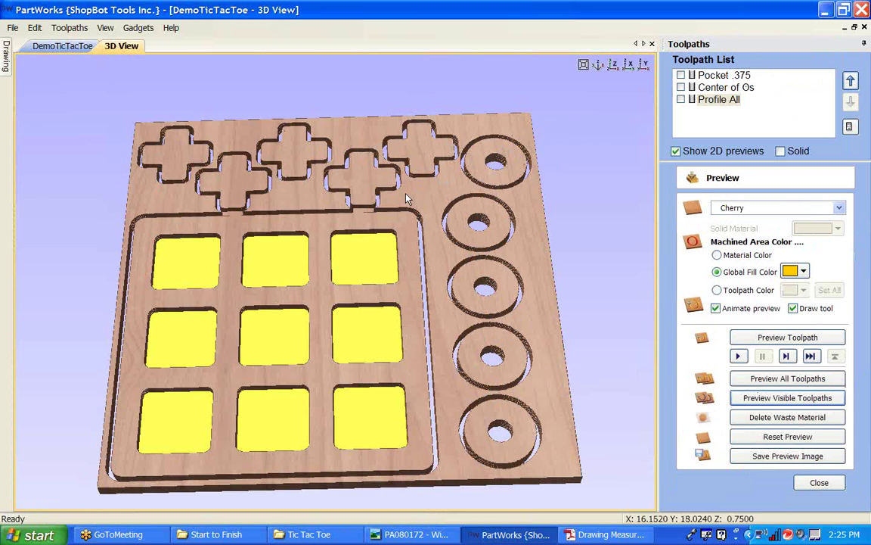
# - Inspect the previewed cut crosses, rings and board from several angles, then close the preview
pyautogui.moveTo(302, 249); pyautogui.dragTo(287, 344)
pyautogui.moveTo(320, 310); pyautogui.dragTo(273, 331)
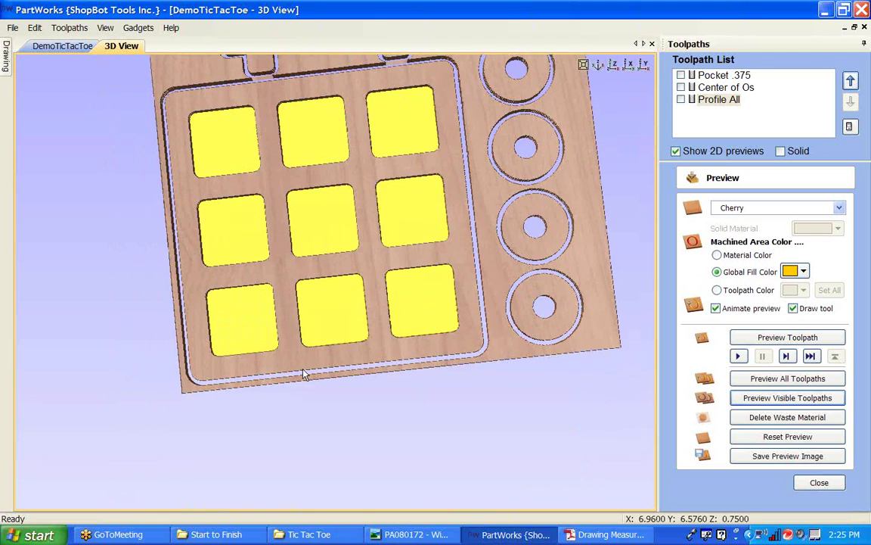
pyautogui.moveTo(406, 414); pyautogui.dragTo(88, 51)
pyautogui.moveTo(623, 211); pyautogui.dragTo(747, 224)
pyautogui.moveTo(620, 249); pyautogui.dragTo(236, 145)
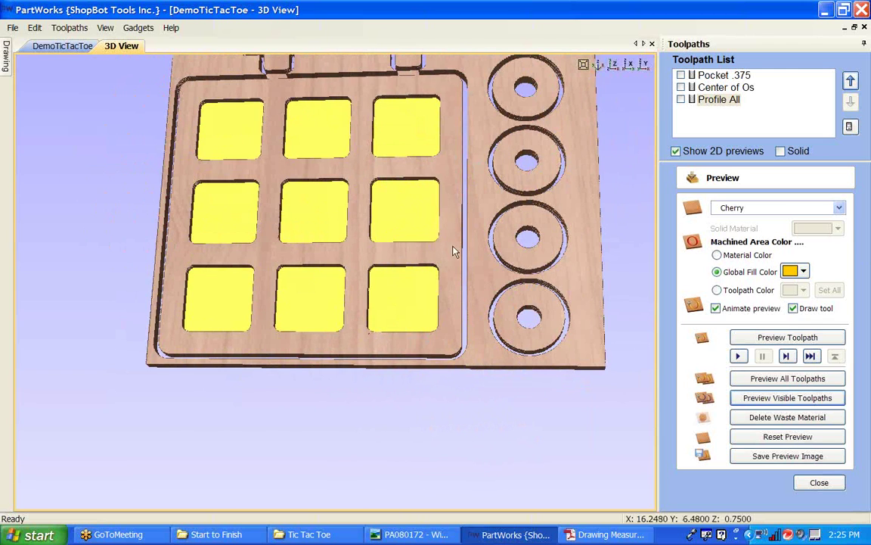
pyautogui.moveTo(453, 249); pyautogui.dragTo(307, 160)
pyautogui.scroll(5, 331, 194)
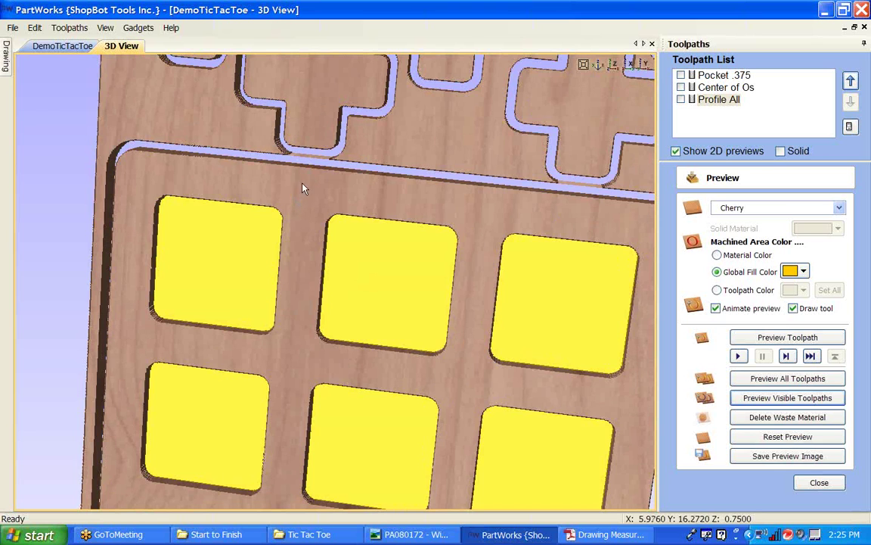
pyautogui.scroll(-4, 311, 141)
pyautogui.scroll(-5, 380, 166)
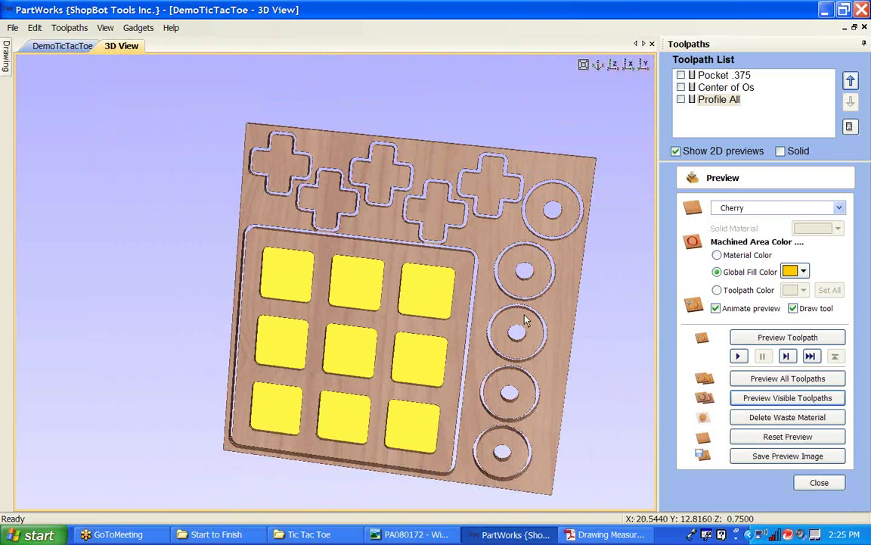
pyautogui.moveTo(473, 286); pyautogui.dragTo(392, 254)
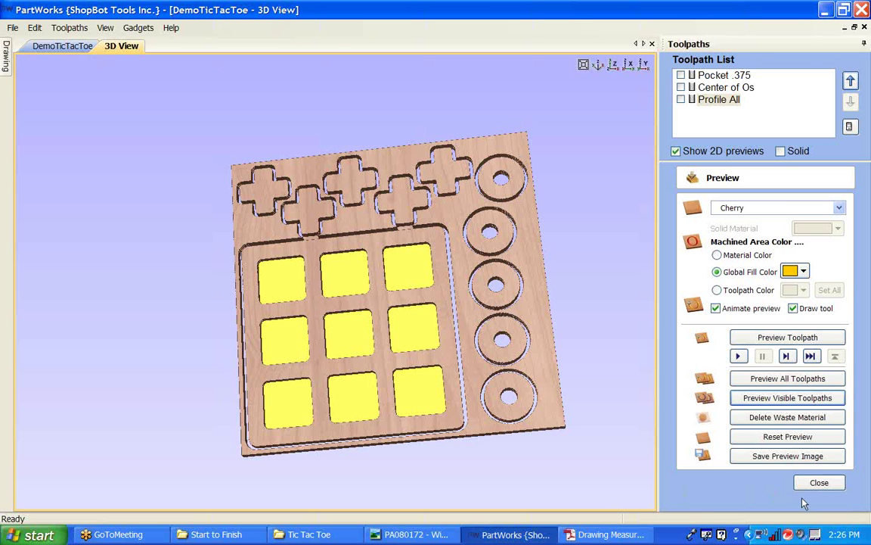
pyautogui.click(819, 483)
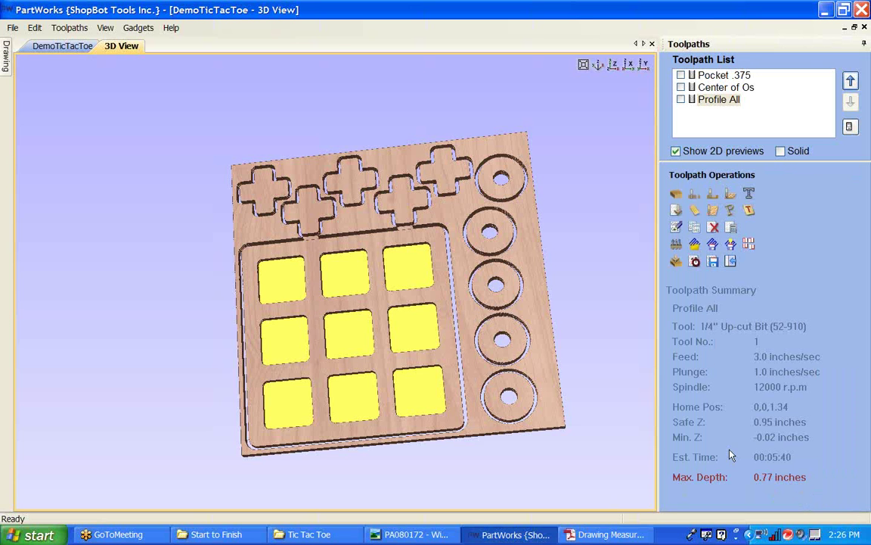
# - Edit Profile All to add tabs with 0.25 in thickness
pyautogui.moveTo(401, 290); pyautogui.dragTo(522, 198)
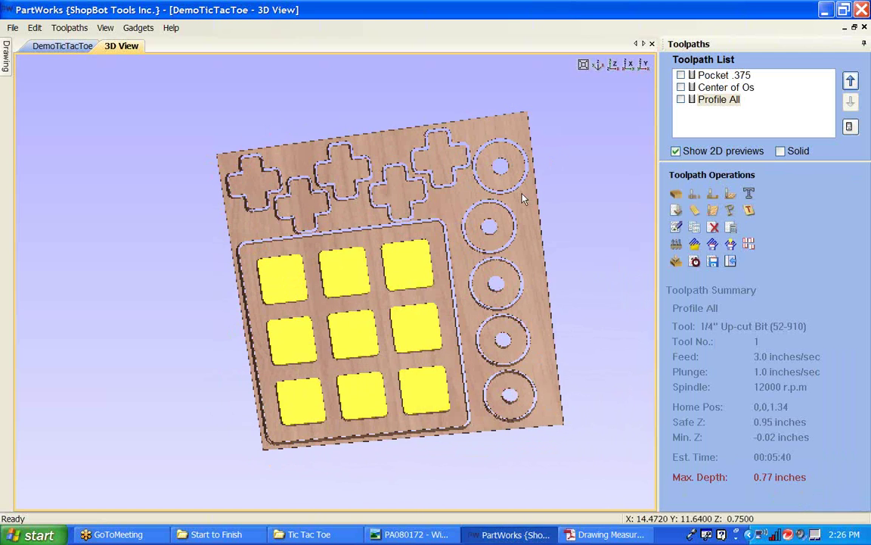
pyautogui.doubleClick(719, 100)
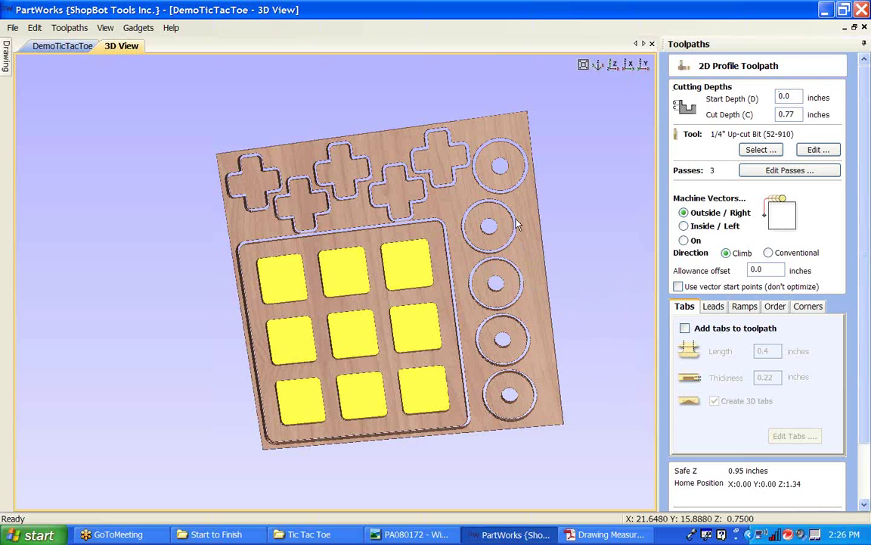
pyautogui.moveTo(517, 223)
pyautogui.mouseDown()
pyautogui.moveTo(550, 190)
pyautogui.moveTo(510, 220)
pyautogui.mouseUp()
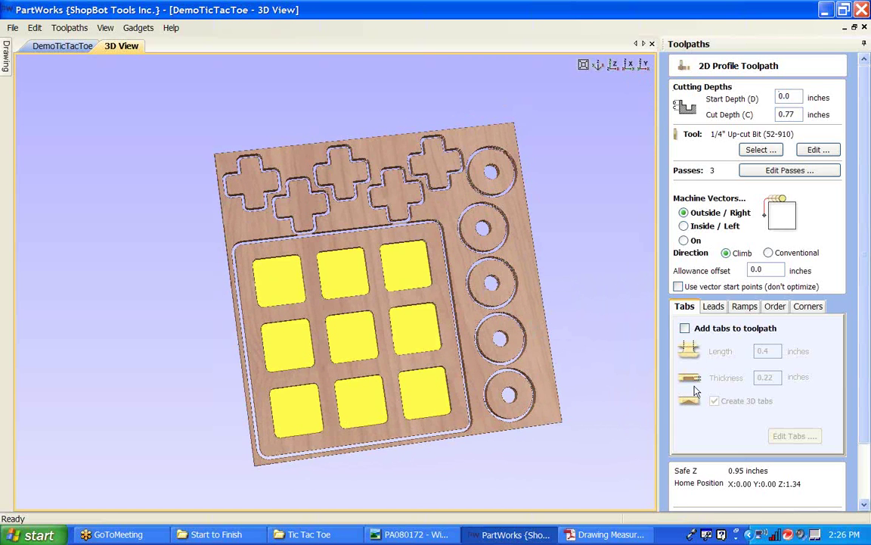
pyautogui.click(685, 328)
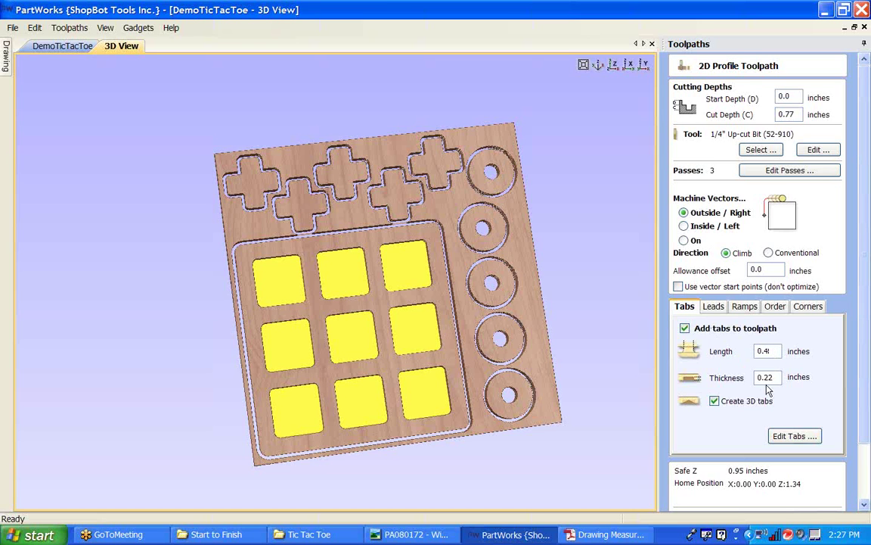
pyautogui.write('5')
pyautogui.click(714, 402)
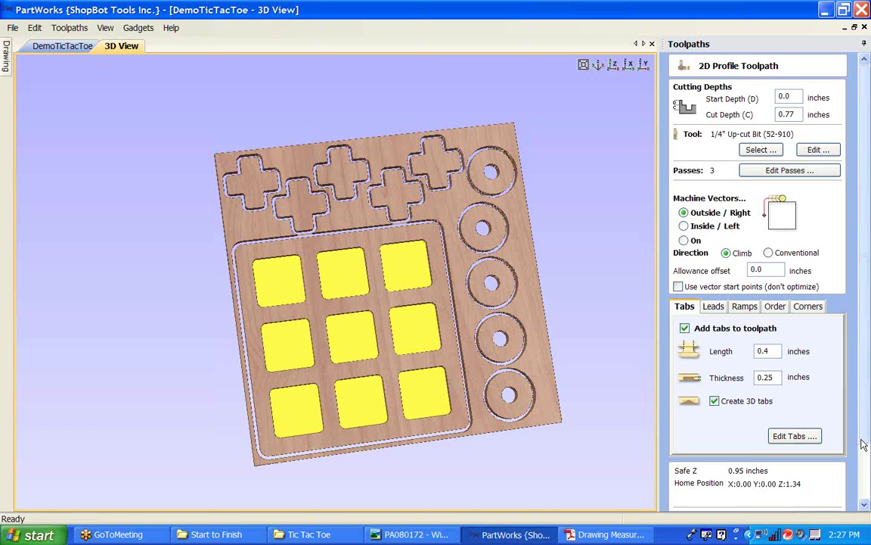
pyautogui.scroll(-3, 863, 445)
# - Recalculate the tabbed toolpath, dismiss the notices, and reopen Profile All to edit tabs
pyautogui.click(688, 496)
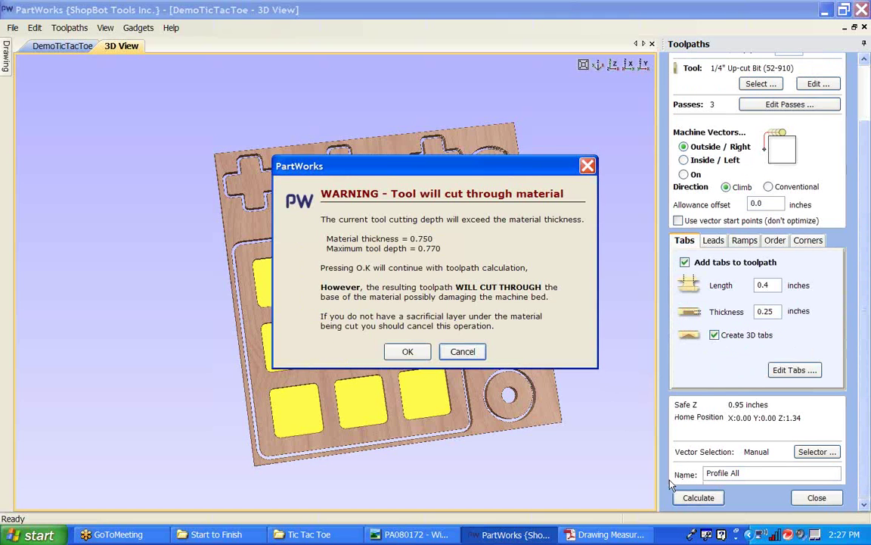
pyautogui.click(405, 352)
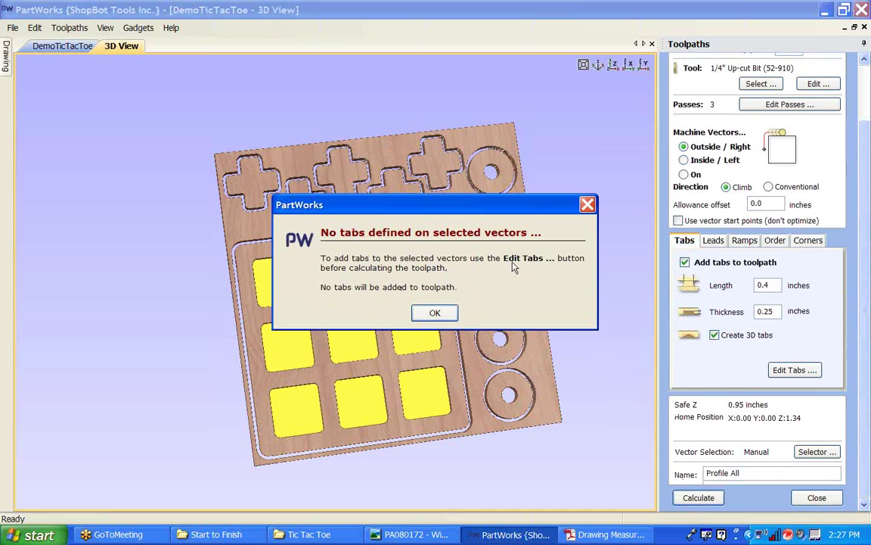
pyautogui.click(433, 313)
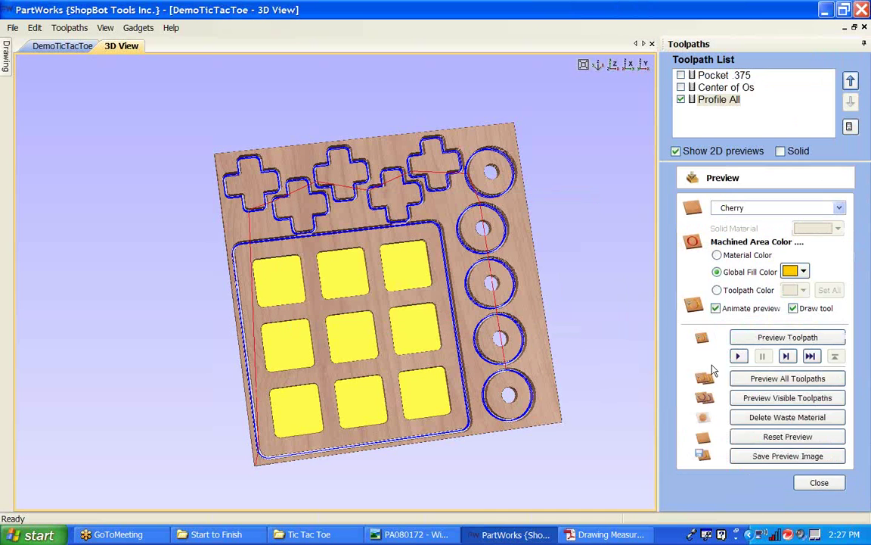
pyautogui.click(817, 481)
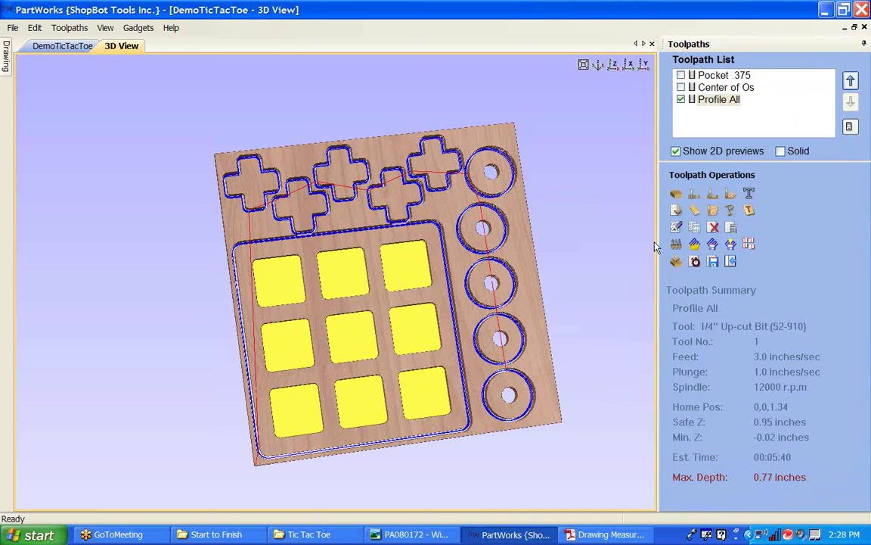
pyautogui.doubleClick(715, 99)
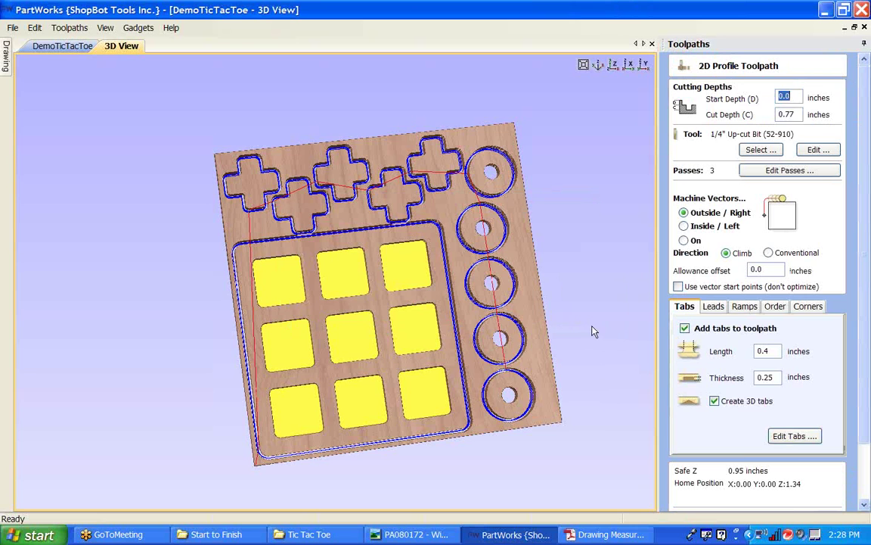
pyautogui.click(796, 437)
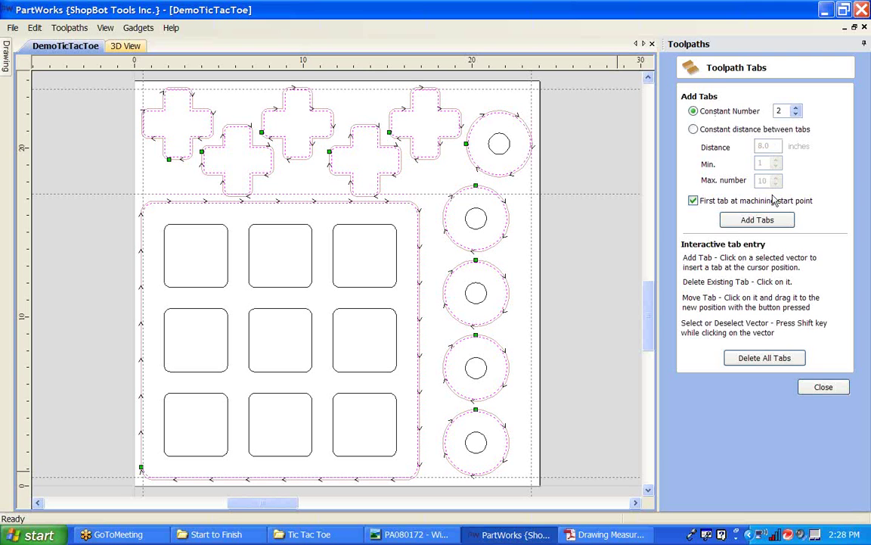
# - Add two tabs to every outline with First tab at machining start point unticked
pyautogui.click(730, 219)
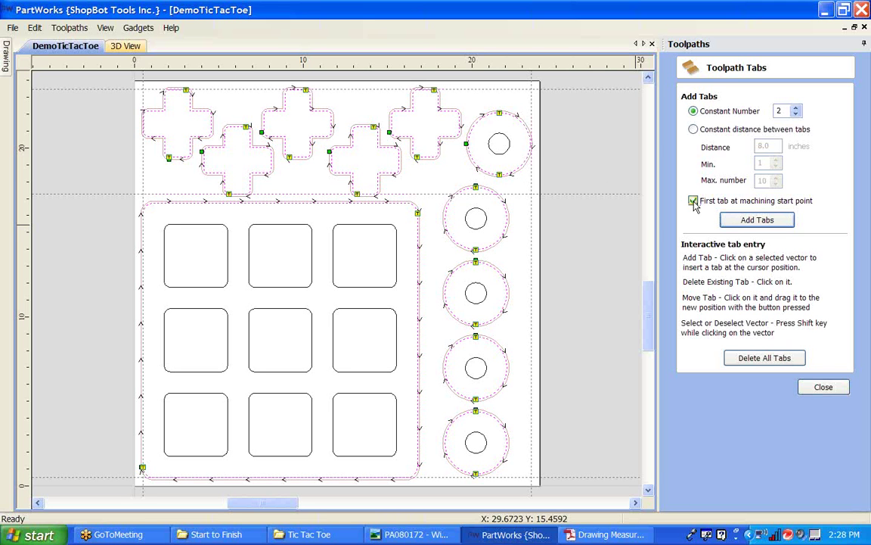
pyautogui.click(693, 201)
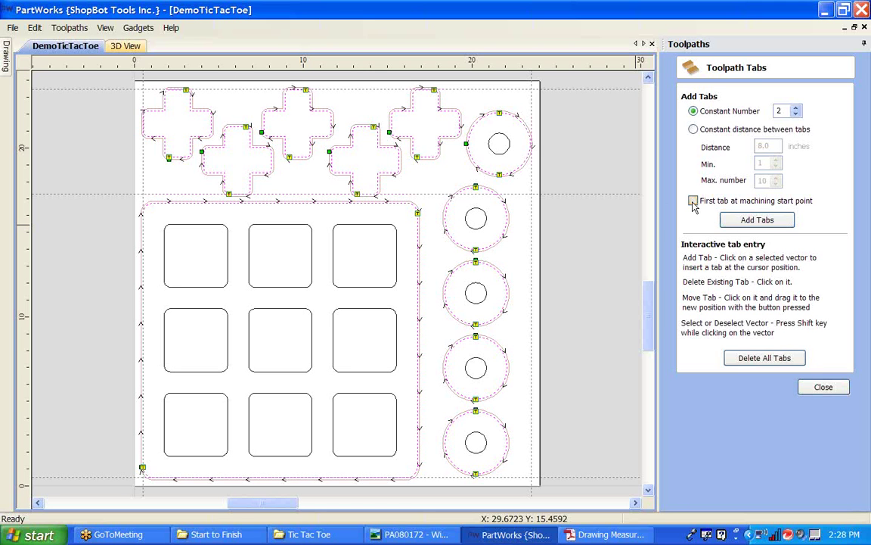
pyautogui.click(756, 358)
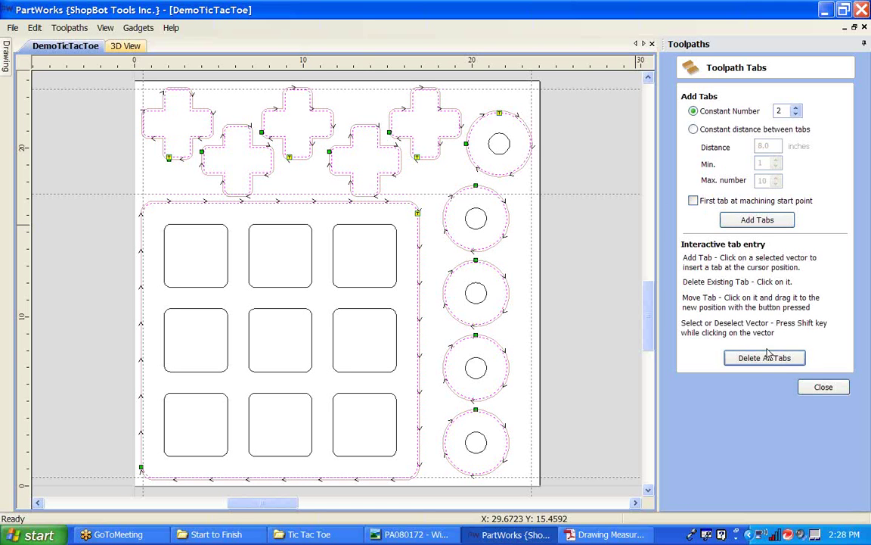
pyautogui.click(693, 201)
pyautogui.click(693, 201)
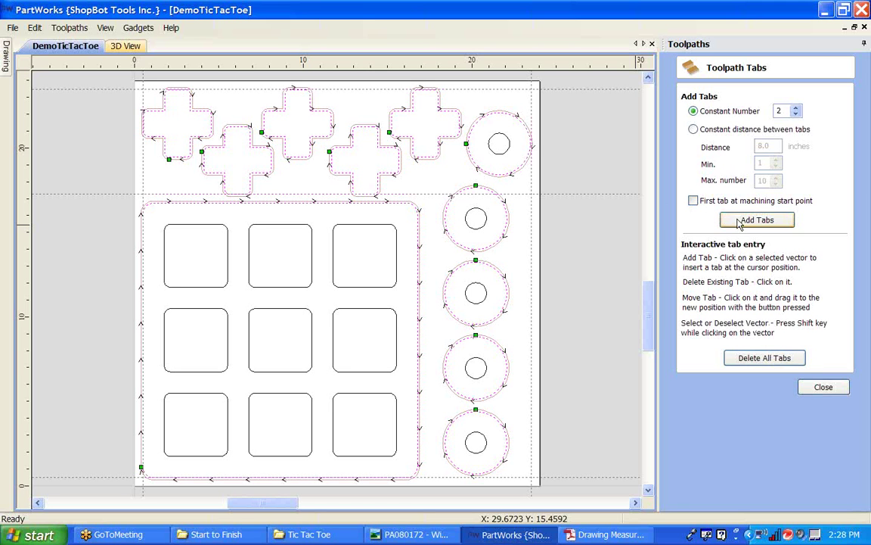
pyautogui.click(740, 220)
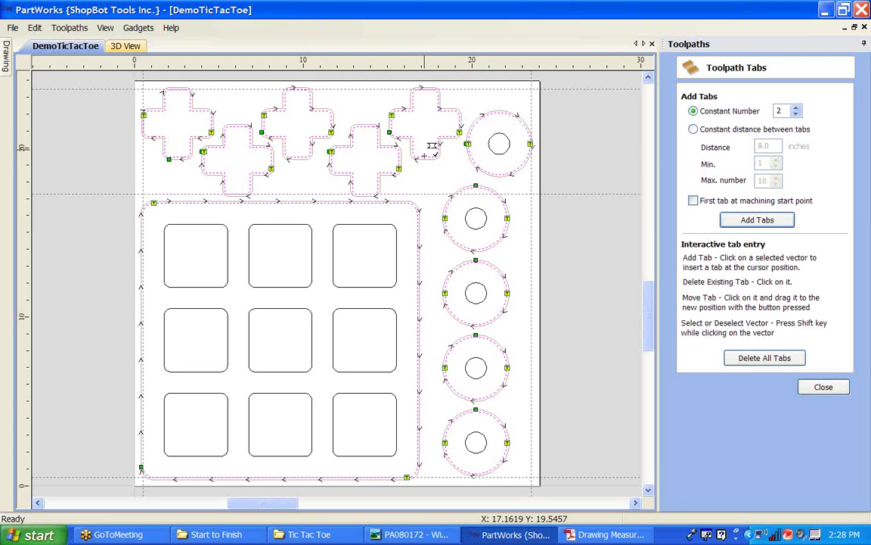
# - Add an extra tab by hand near one cross outline's inner corner, then zoom out to the whole layout
pyautogui.scroll(5, 361, 178)
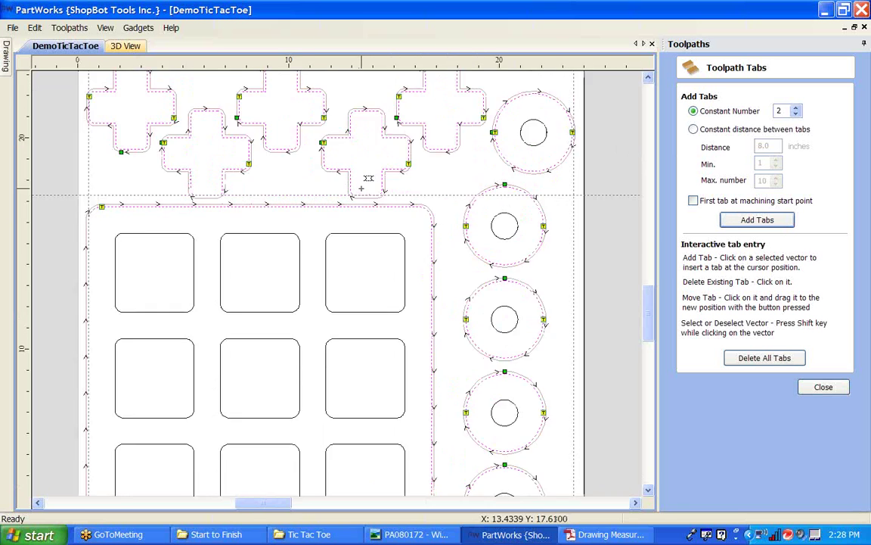
pyautogui.scroll(6, 500, 131)
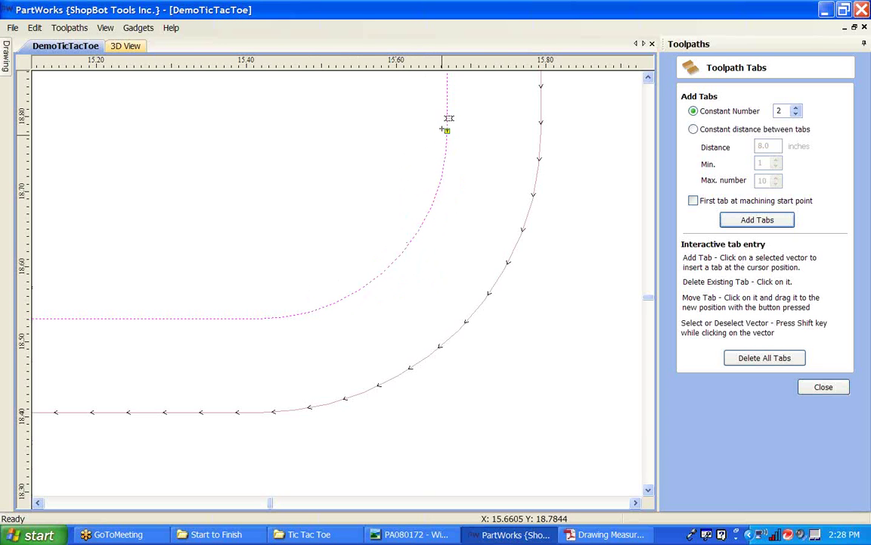
pyautogui.scroll(-3, 448, 130)
pyautogui.scroll(-5, 439, 136)
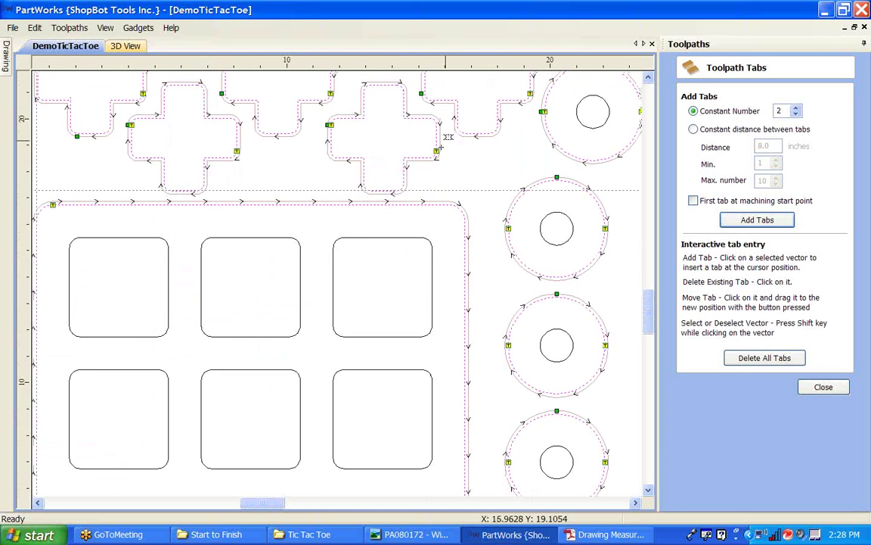
pyautogui.scroll(5, 492, 155)
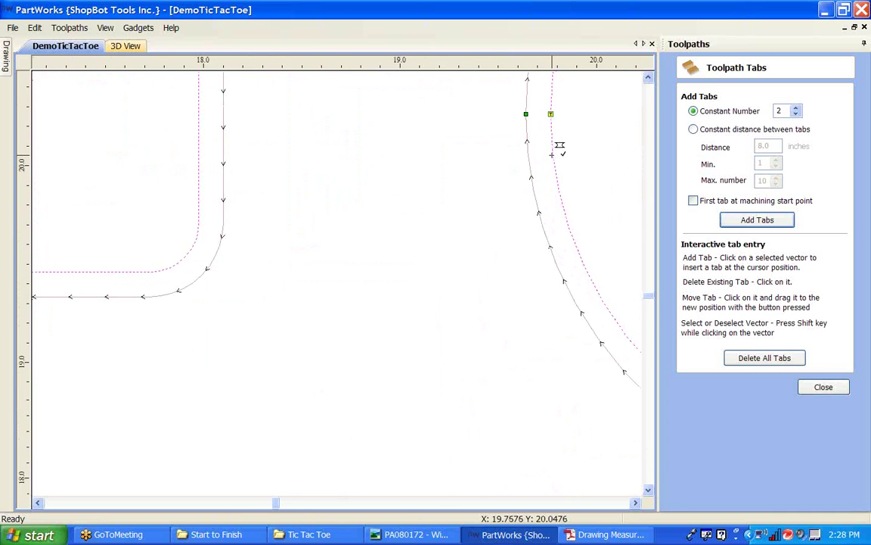
pyautogui.scroll(-5, 257, 370)
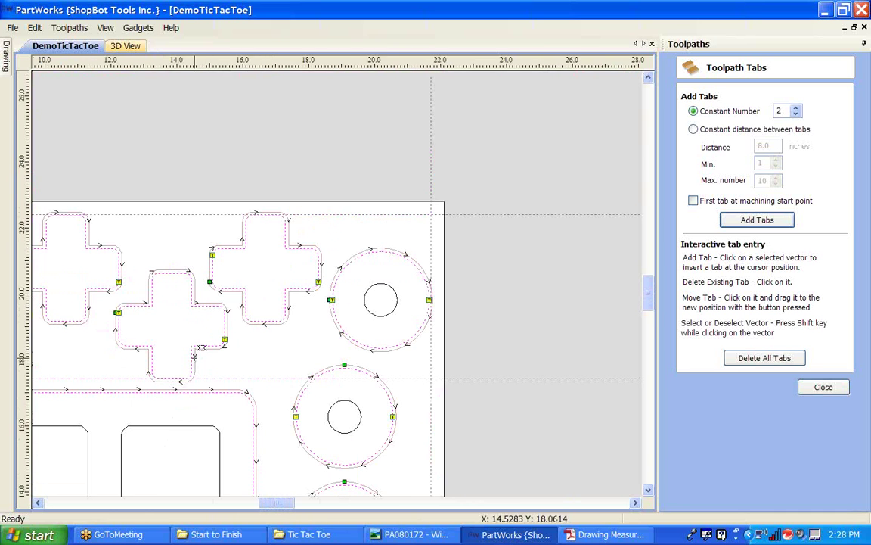
pyautogui.scroll(5, 178, 314)
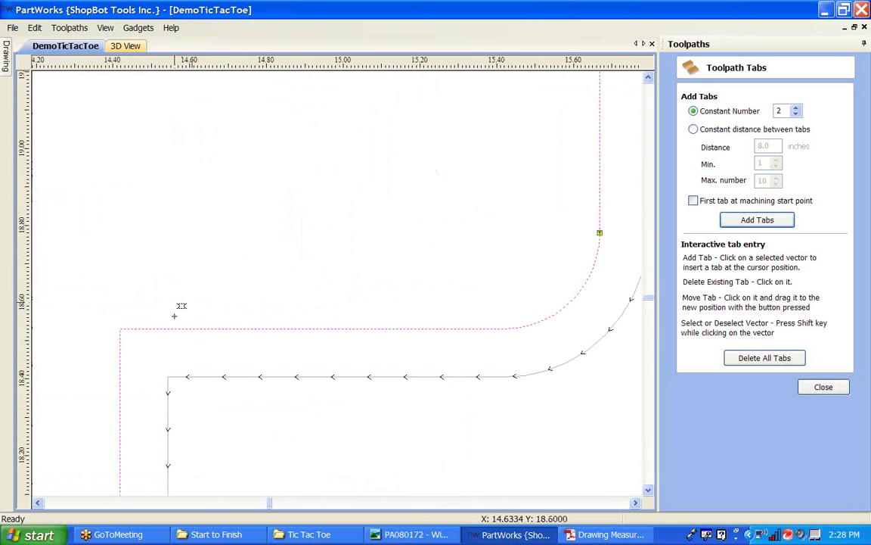
pyautogui.click(120, 331)
pyautogui.scroll(-3, 138, 391)
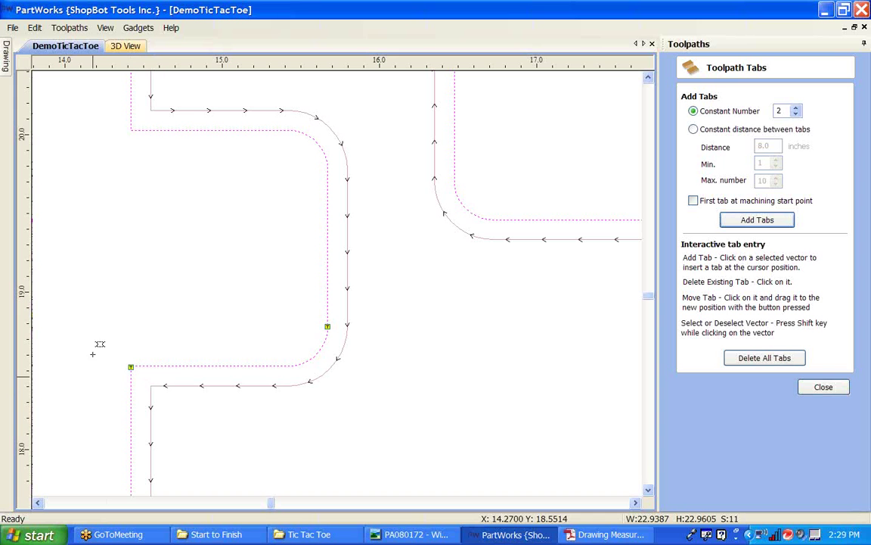
pyautogui.scroll(-1, 80, 352)
pyautogui.scroll(-2, 80, 352)
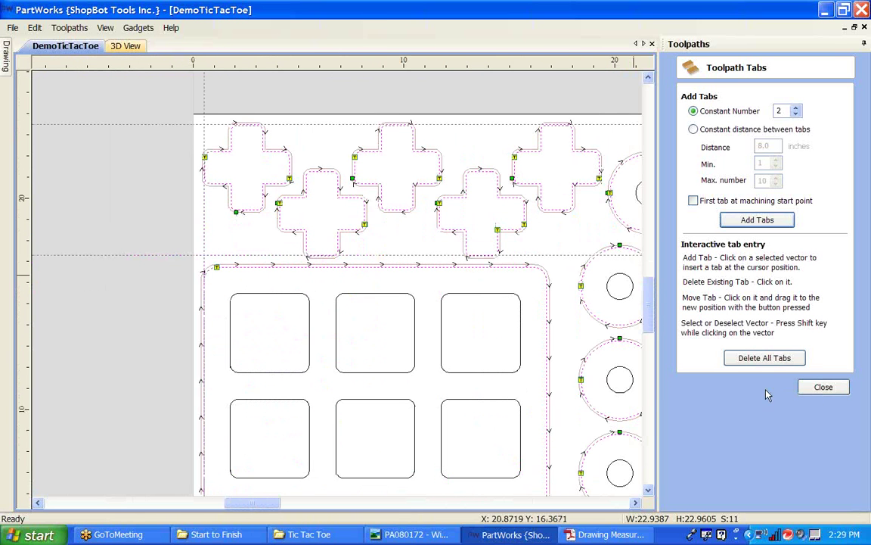
# - Delete all tabs and hand-place top and bottom tabs on the top-left, centre and top-right crosses
pyautogui.click(764, 357)
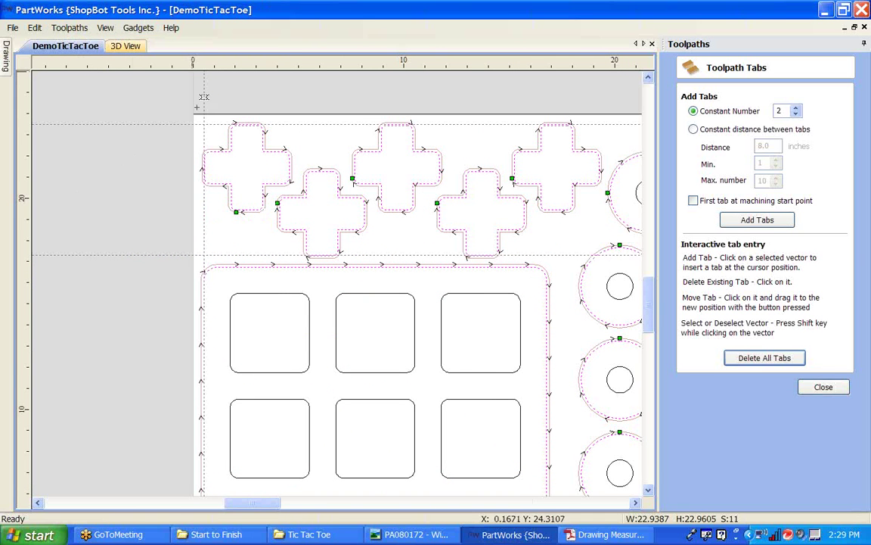
pyautogui.scroll(-3, 286, 191)
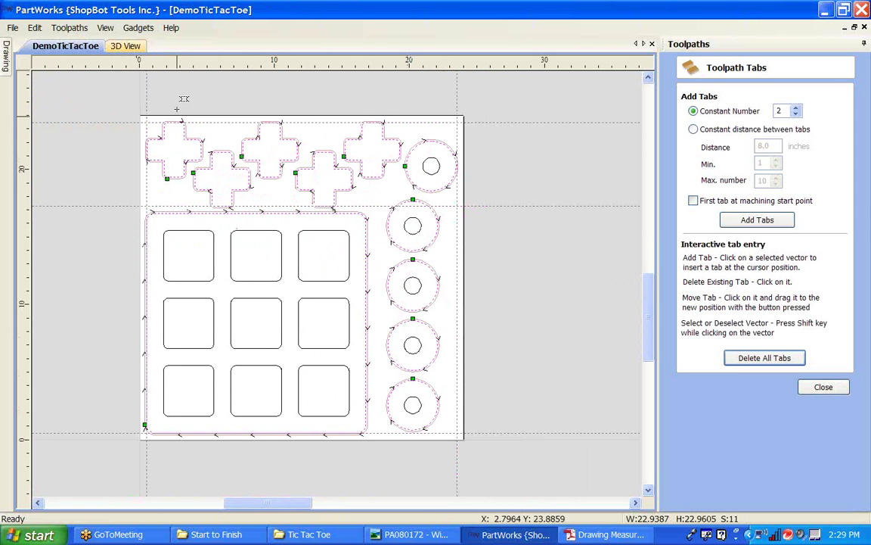
pyautogui.scroll(3, 180, 98)
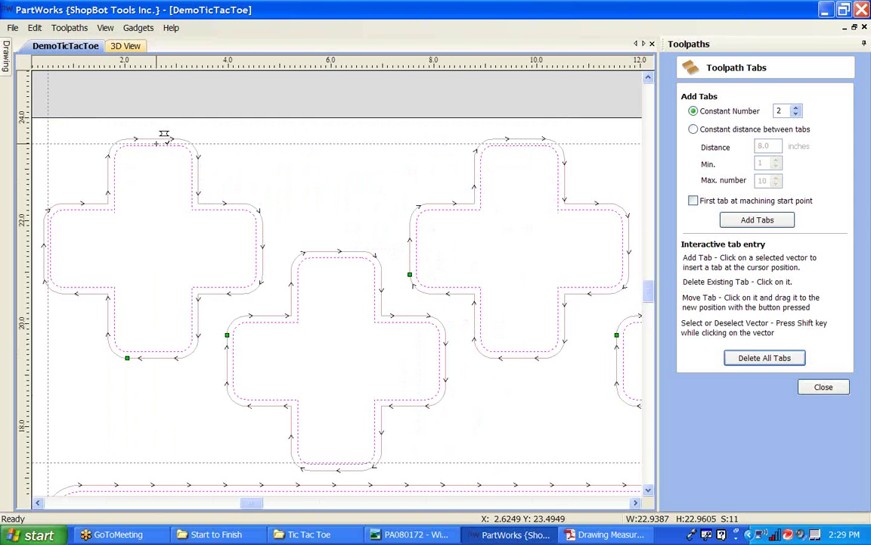
pyautogui.click(155, 144)
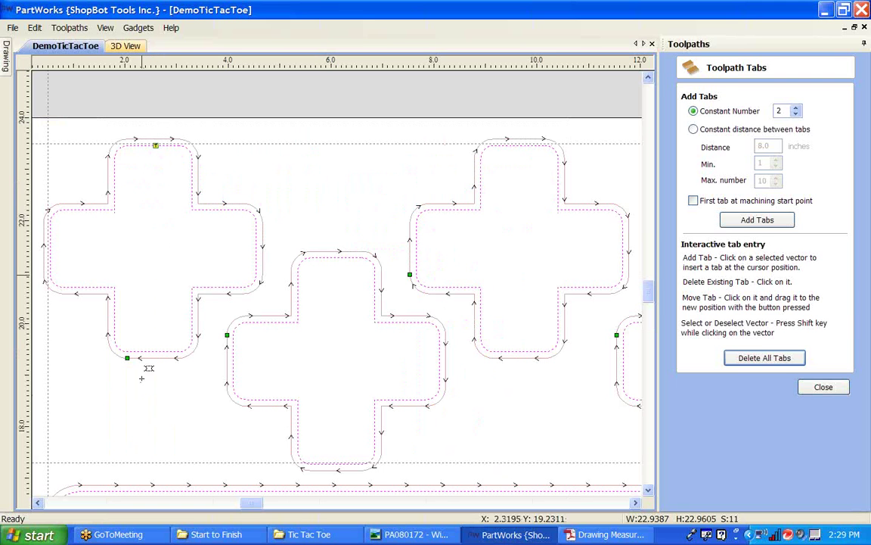
pyautogui.click(149, 349)
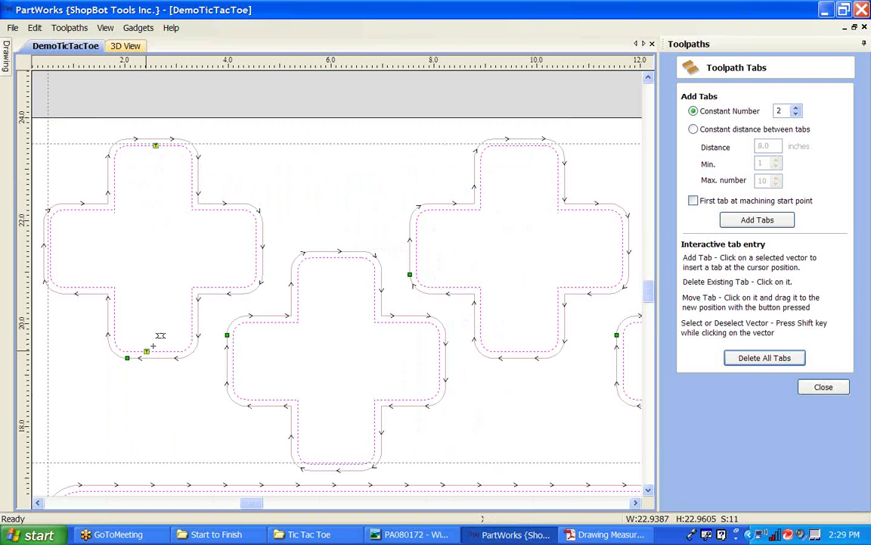
pyautogui.click(338, 256)
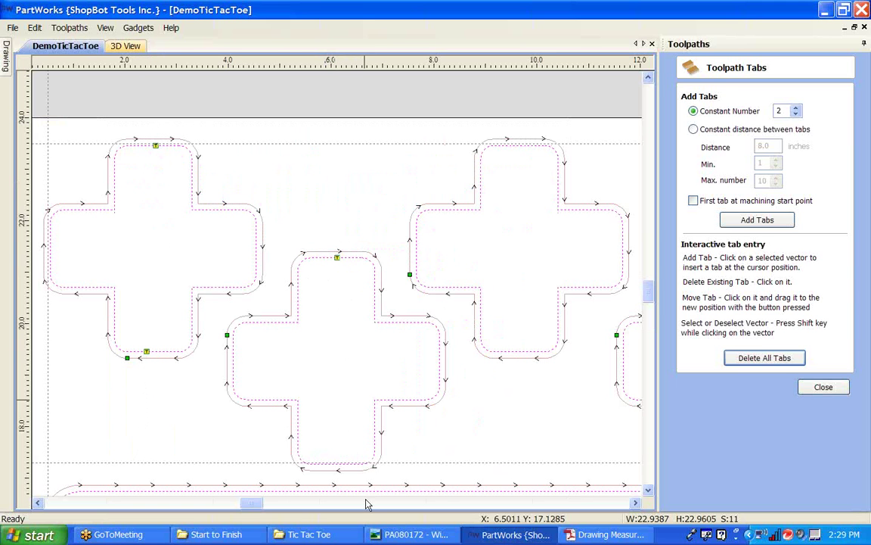
pyautogui.click(333, 463)
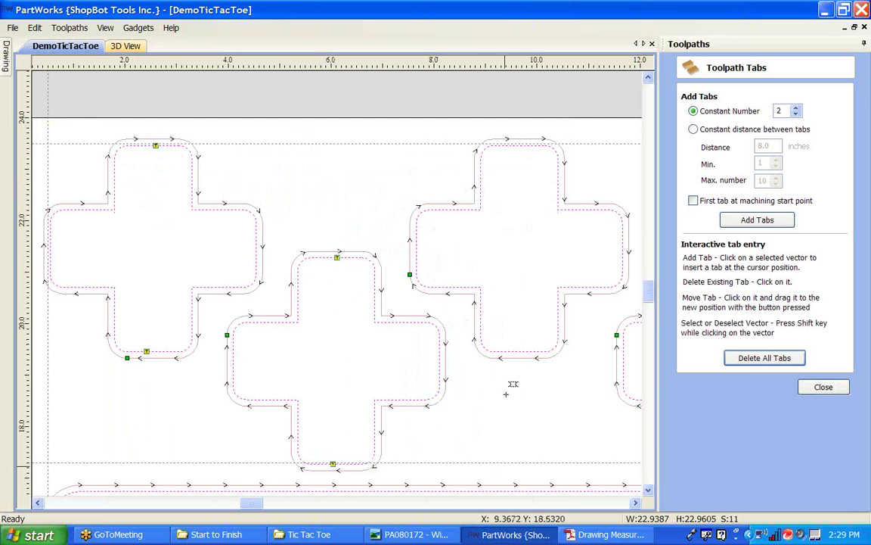
pyautogui.click(520, 352)
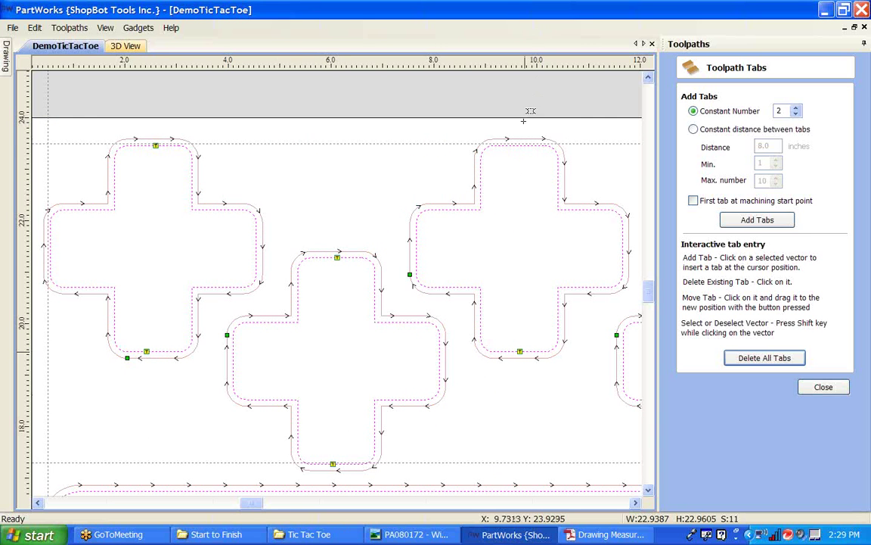
# - Add top and bottom tabs on the remaining crosses further right
pyautogui.moveTo(584, 186); pyautogui.dragTo(305, 100, button='middle')
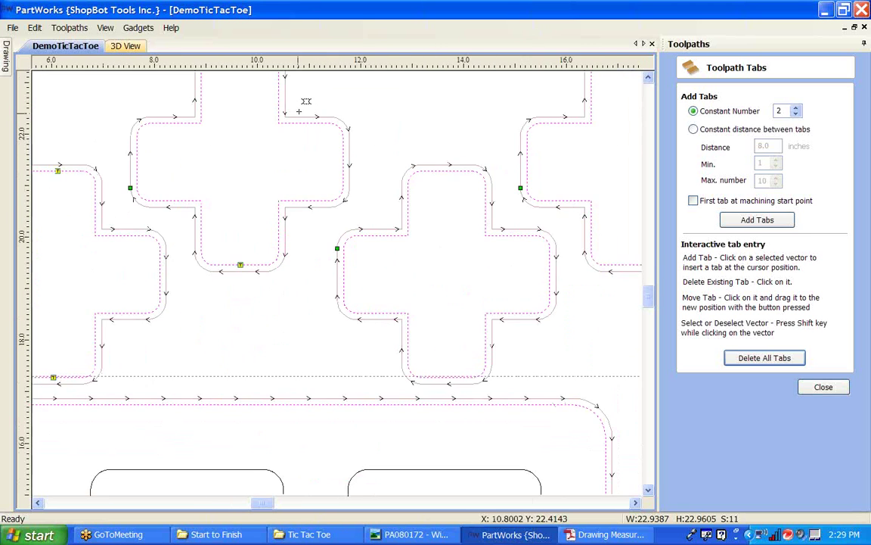
pyautogui.click(450, 170)
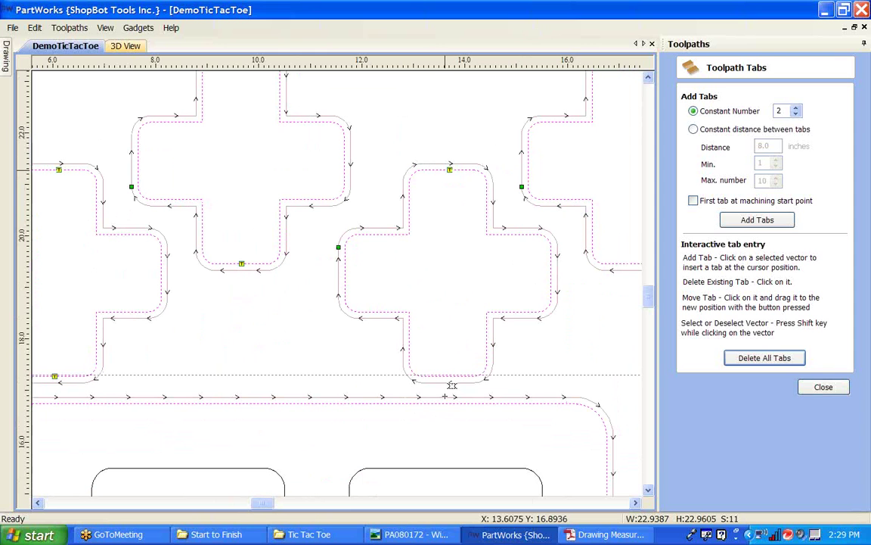
pyautogui.click(450, 375)
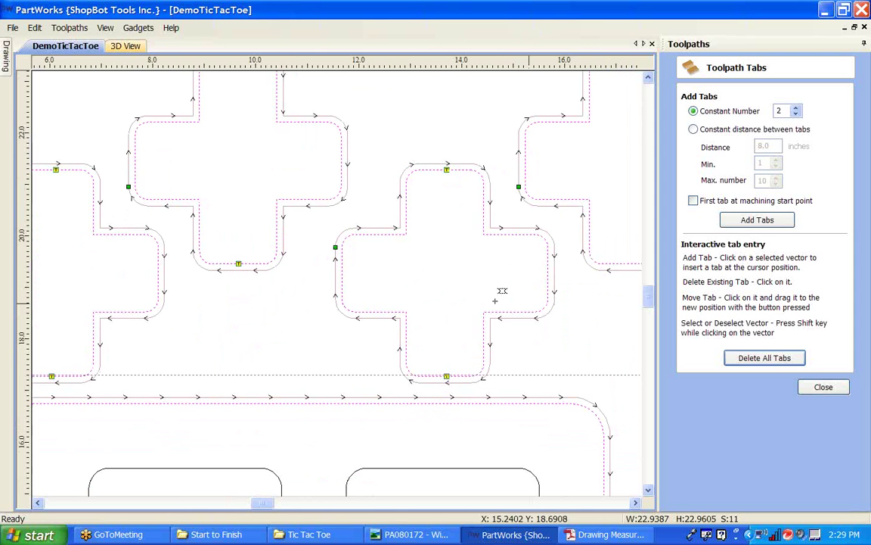
pyautogui.moveTo(496, 301); pyautogui.dragTo(341, 274, button='middle')
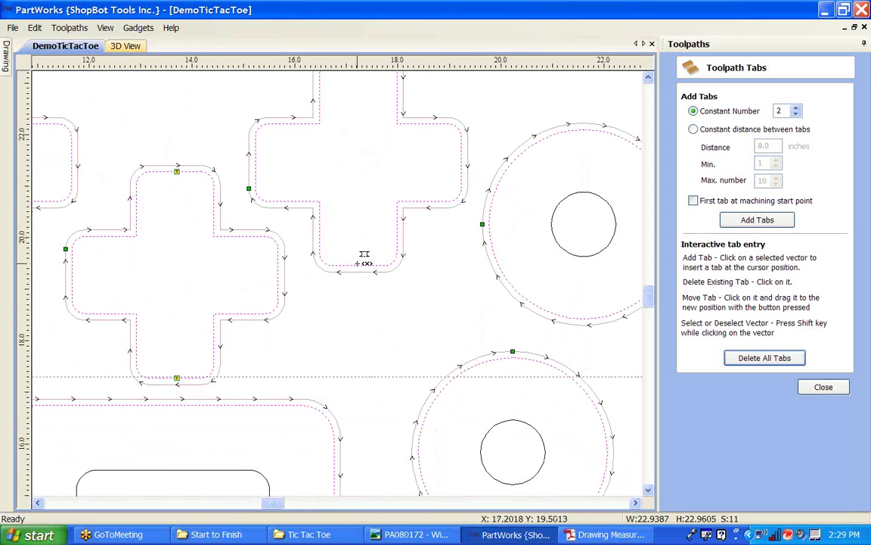
pyautogui.click(357, 264)
pyautogui.moveTo(358, 180); pyautogui.dragTo(352, 188, button='middle')
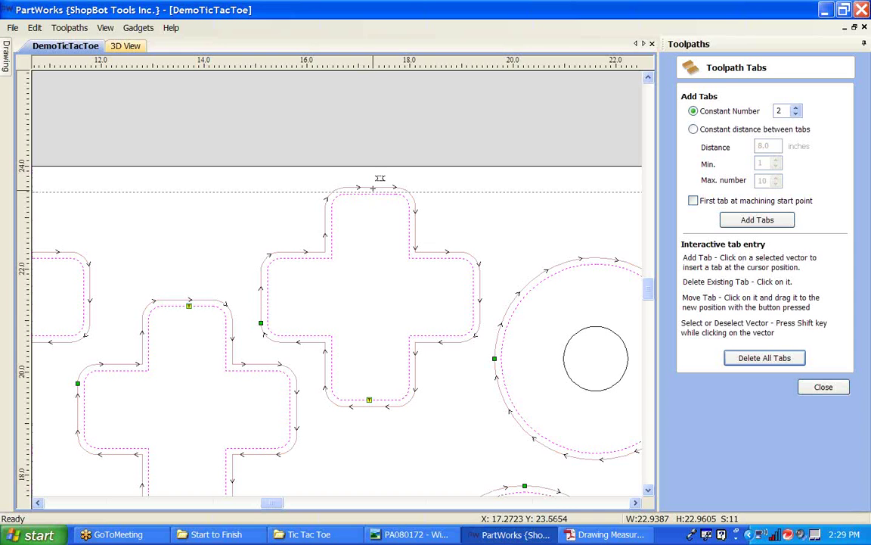
pyautogui.click(373, 193)
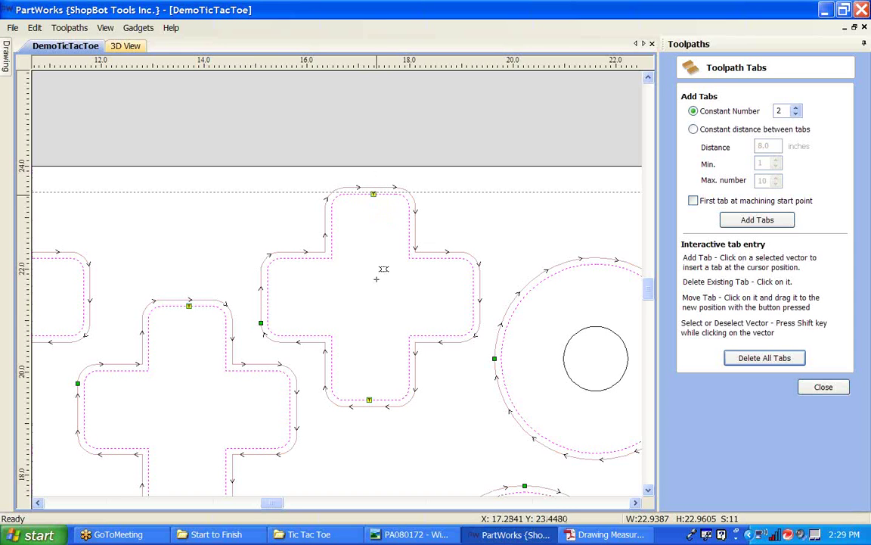
pyautogui.moveTo(435, 409)
pyautogui.mouseDown(button='middle')
pyautogui.moveTo(350, 297)
pyautogui.moveTo(299, 254)
pyautogui.mouseUp(button='middle')
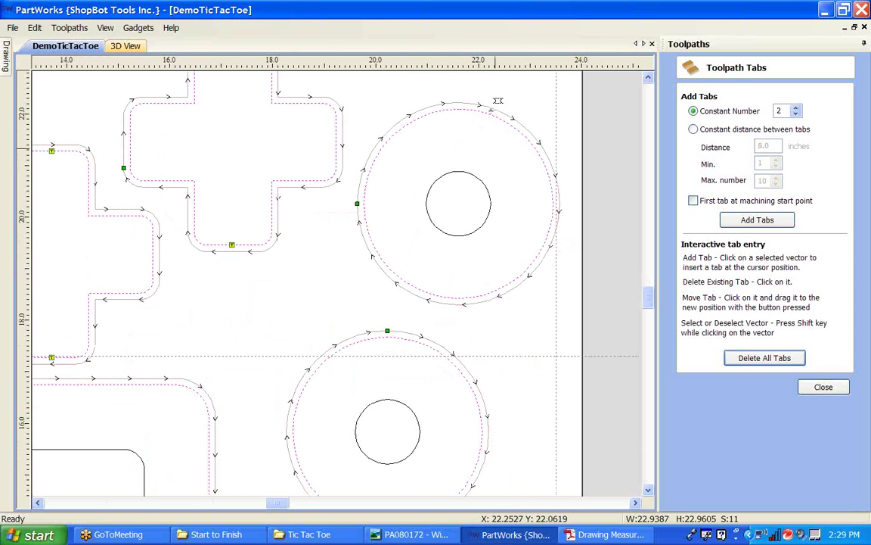
# - Add tabs at the top and bottom edges of the remaining rings
pyautogui.click(462, 107)
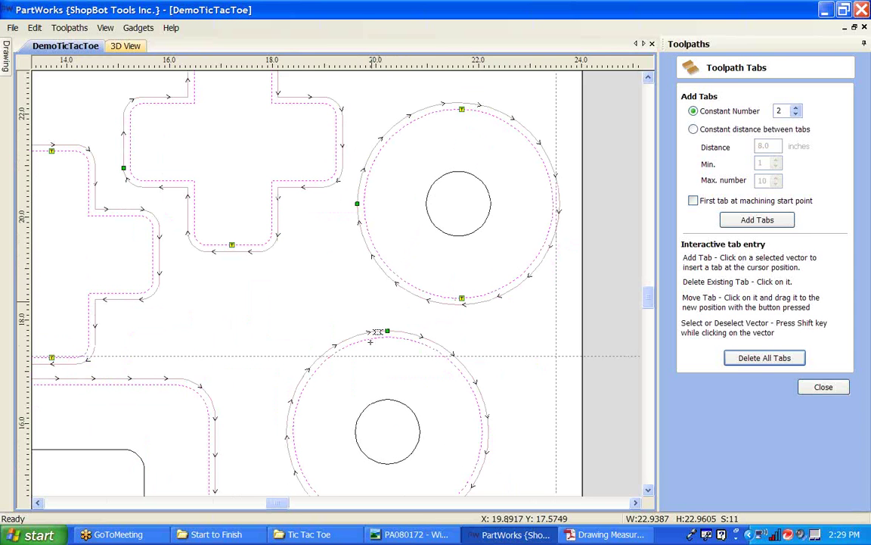
pyautogui.click(387, 335)
pyautogui.moveTo(353, 446); pyautogui.dragTo(345, 243, button='middle')
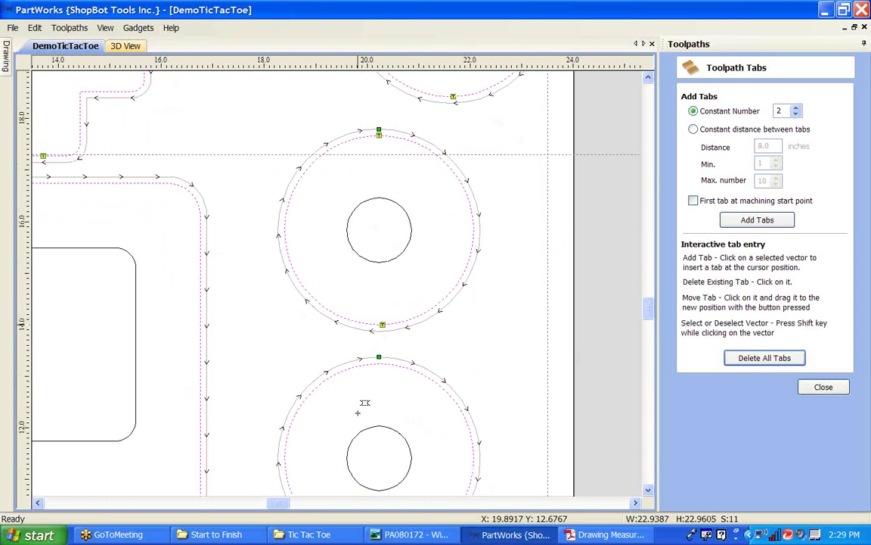
pyautogui.moveTo(357, 414); pyautogui.dragTo(368, 302, button='middle')
pyautogui.click(392, 245)
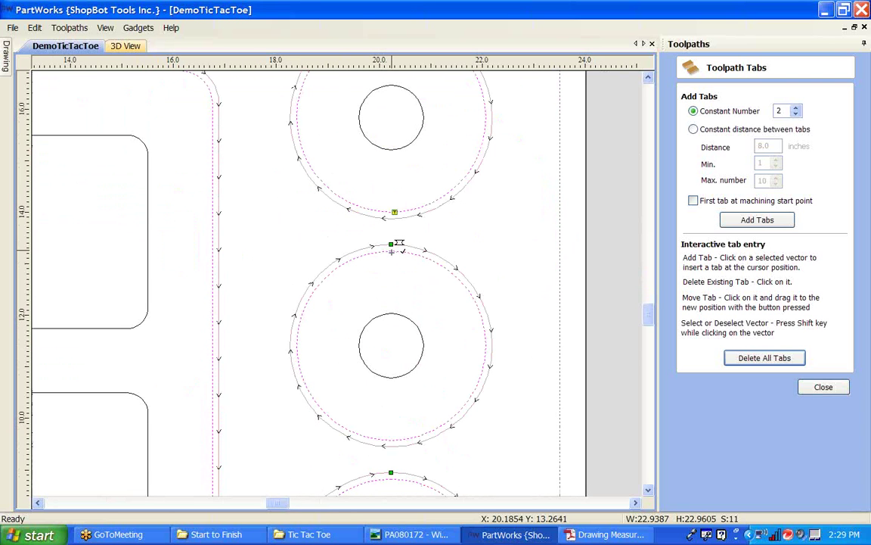
pyautogui.click(392, 439)
pyautogui.moveTo(393, 439); pyautogui.dragTo(354, 195, button='middle')
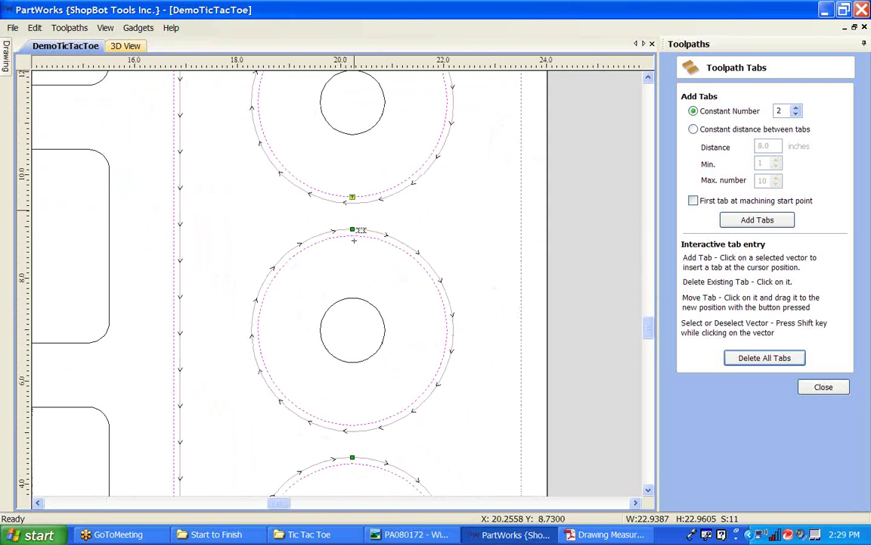
pyautogui.click(354, 236)
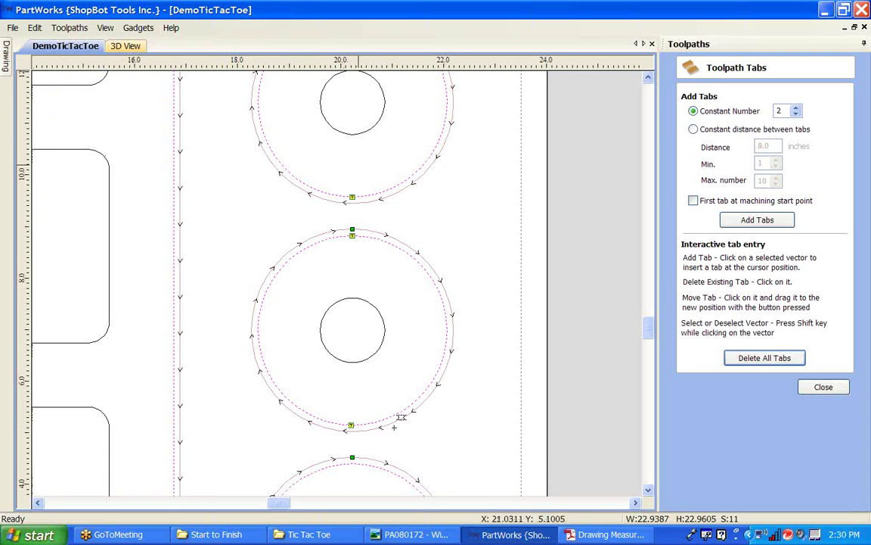
# - Zoom and pan out to check the tabs across the whole board
pyautogui.scroll(-3, 380, 417)
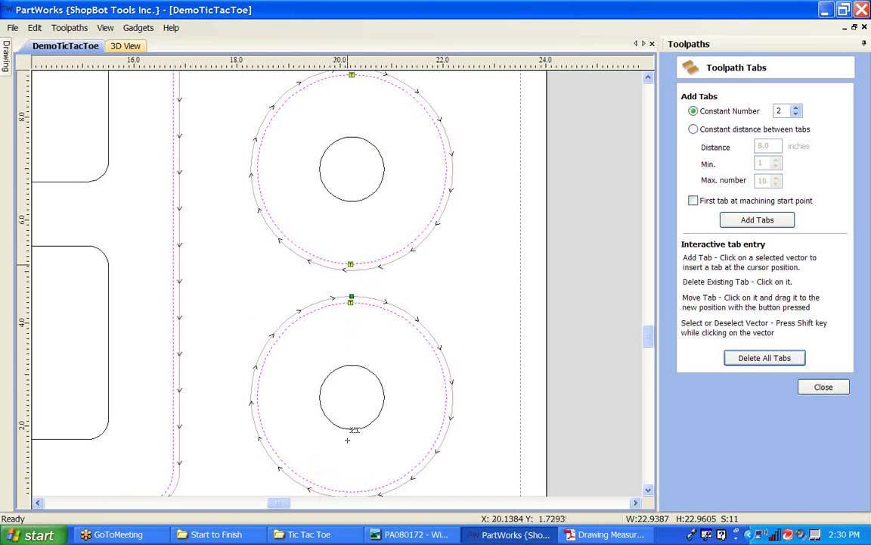
pyautogui.scroll(-3, 352, 425)
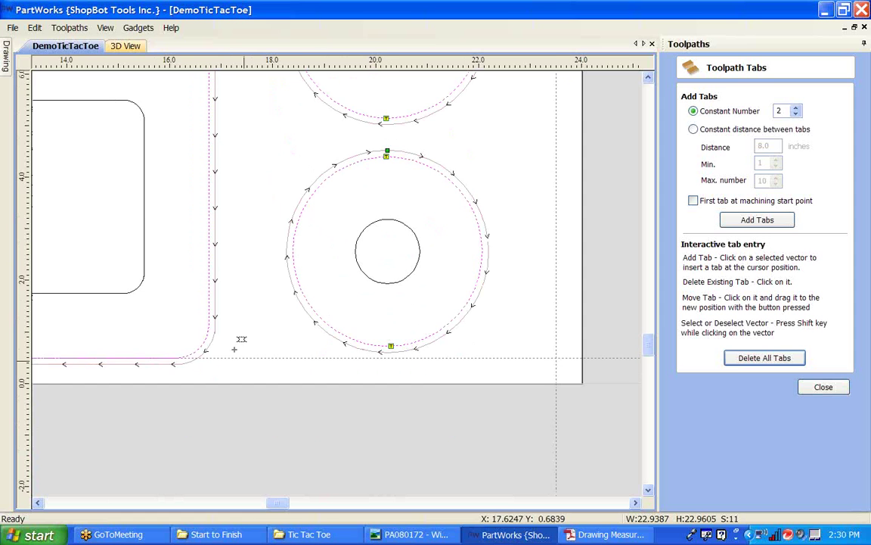
pyautogui.scroll(-1, 41, 349)
pyautogui.moveTo(173, 349); pyautogui.dragTo(376, 354, button='middle')
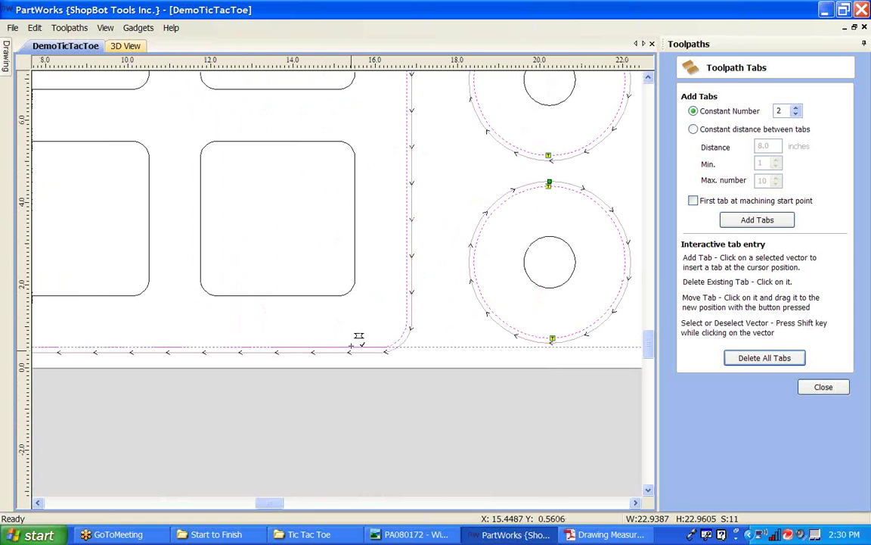
pyautogui.moveTo(151, 325); pyautogui.dragTo(243, 342, button='middle')
pyautogui.scroll(-1, 64, 352)
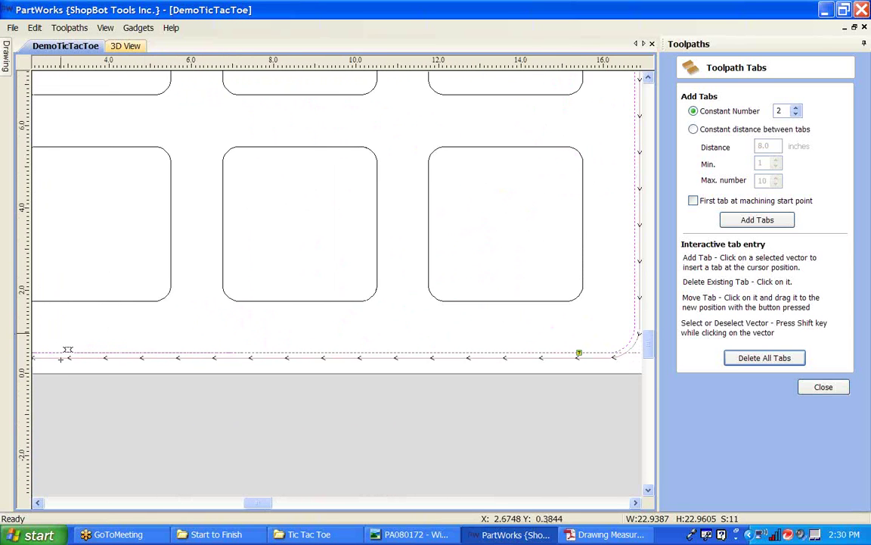
pyautogui.scroll(1, 258, 354)
pyautogui.scroll(-1, 257, 354)
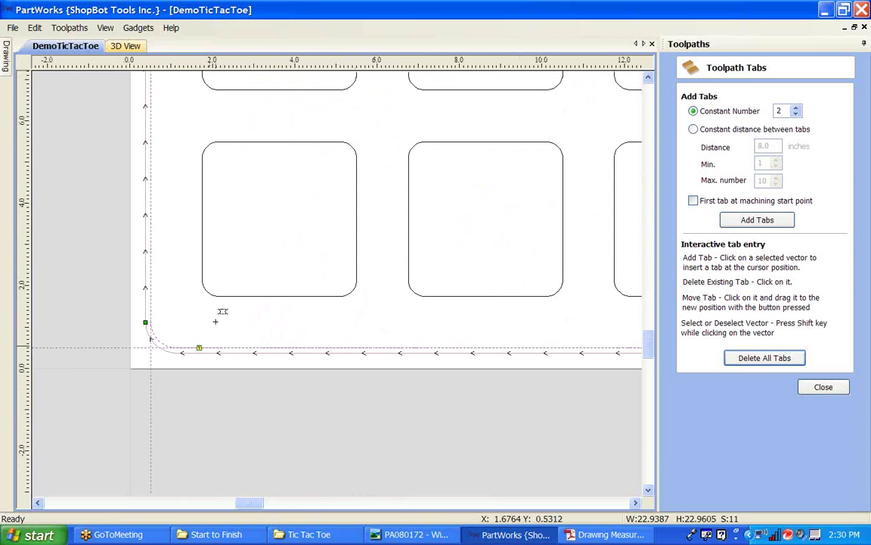
pyautogui.scroll(-1, 266, 232)
pyautogui.scroll(-1, 378, 151)
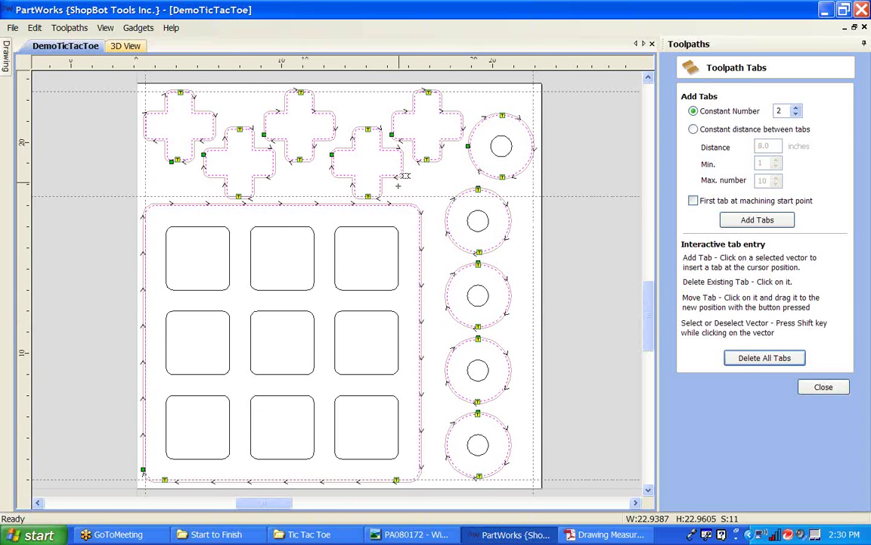
pyautogui.scroll(2, 409, 208)
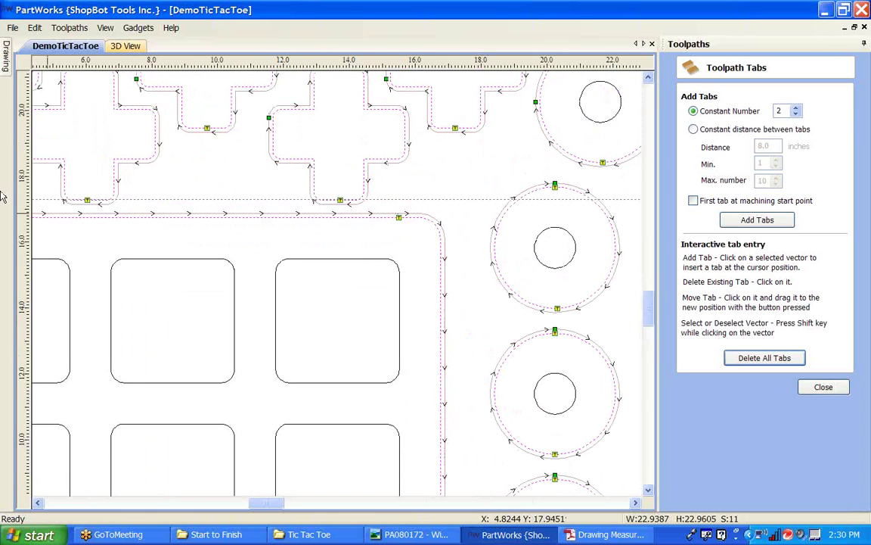
pyautogui.hscroll(-5, 255, 221)
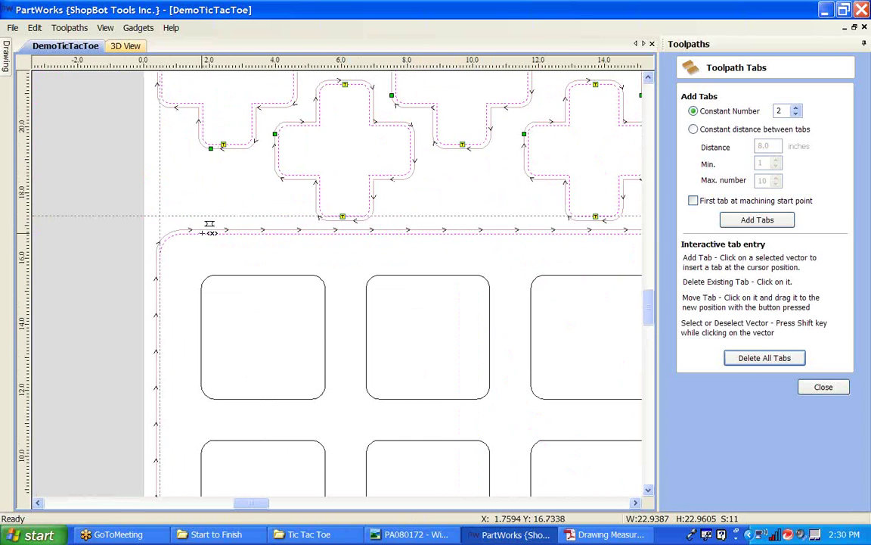
pyautogui.scroll(-1, 419, 233)
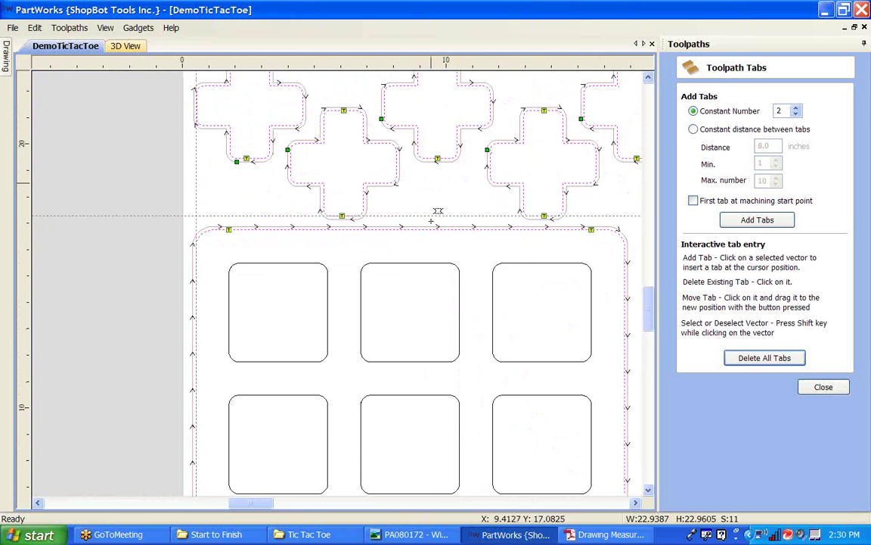
pyautogui.scroll(-2, 432, 221)
pyautogui.moveTo(454, 204); pyautogui.dragTo(327, 201, button='middle')
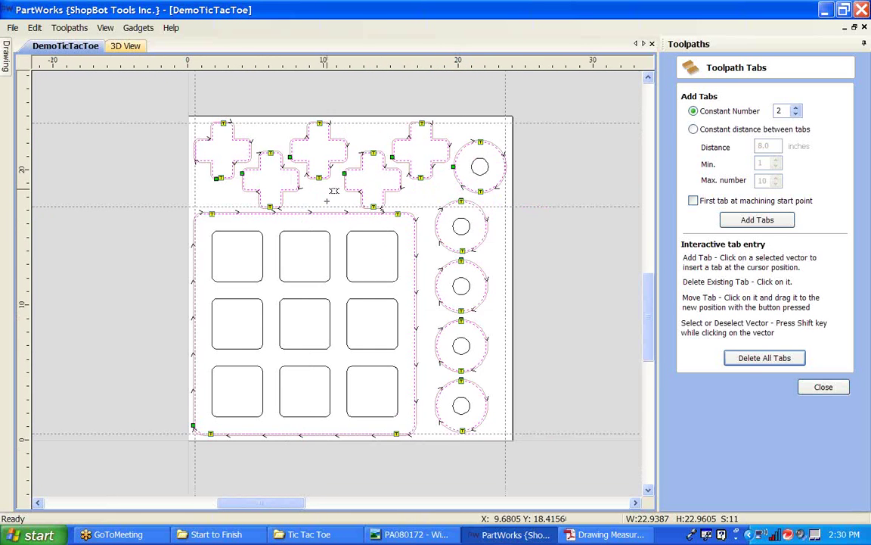
# - Close the tab editor and recalculate Profile All, accepting the cut-through warning
pyautogui.click(811, 389)
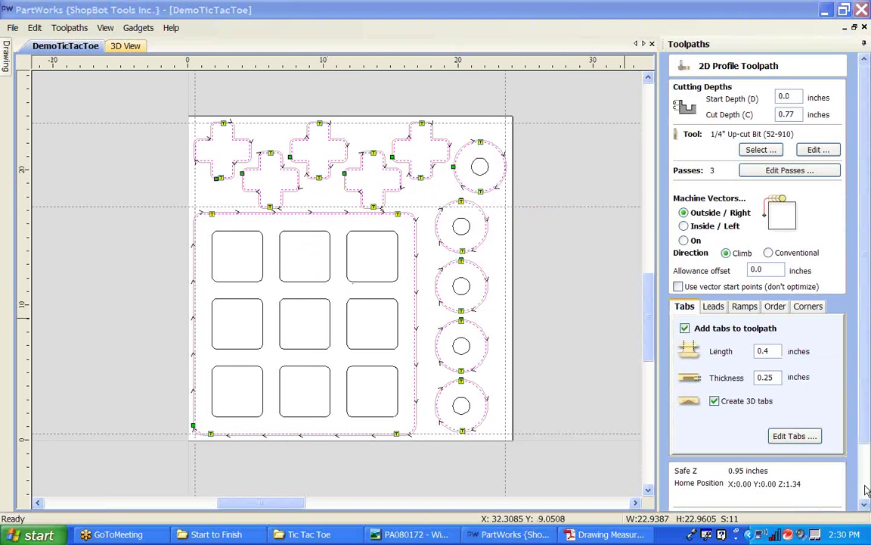
pyautogui.scroll(-2, 821, 484)
pyautogui.click(699, 497)
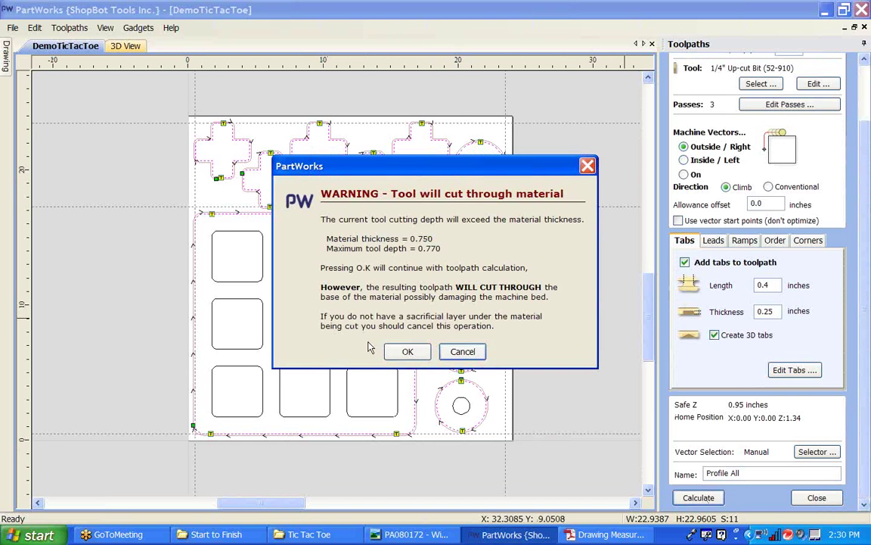
pyautogui.click(408, 351)
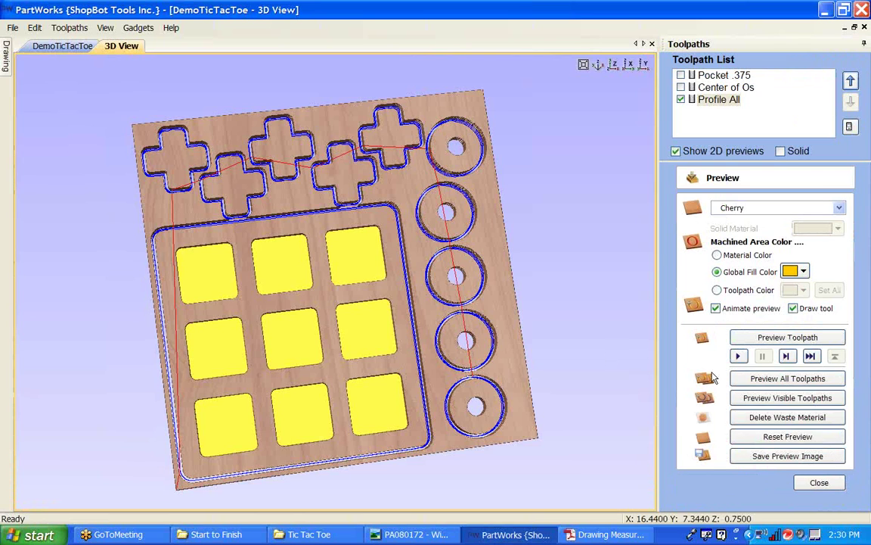
# - Reset and preview all toolpaths, then orbit the cherry board to inspect the tabs in 3D
pyautogui.click(798, 435)
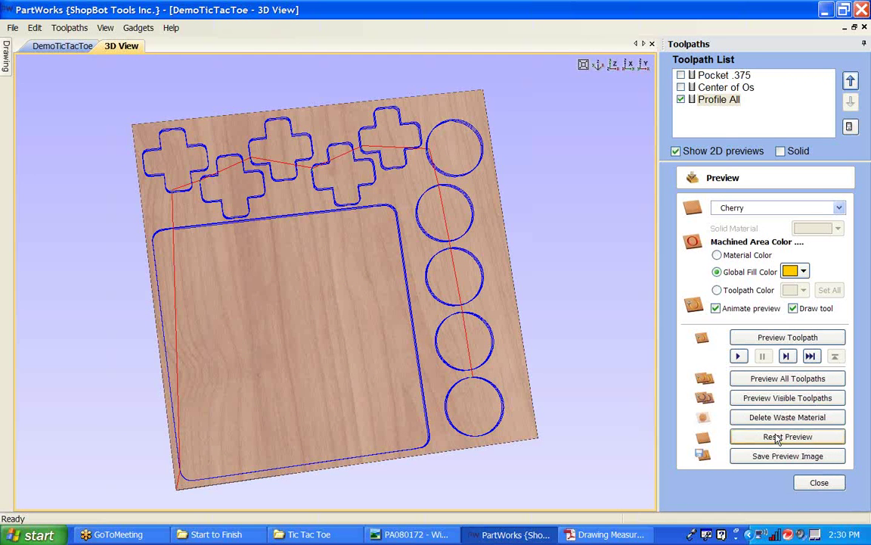
pyautogui.click(784, 380)
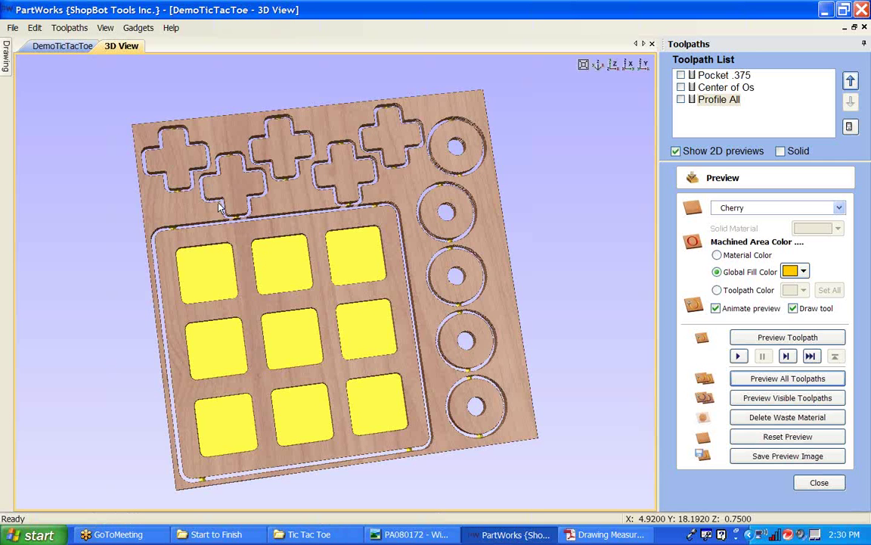
pyautogui.moveTo(349, 310); pyautogui.dragTo(280, 303)
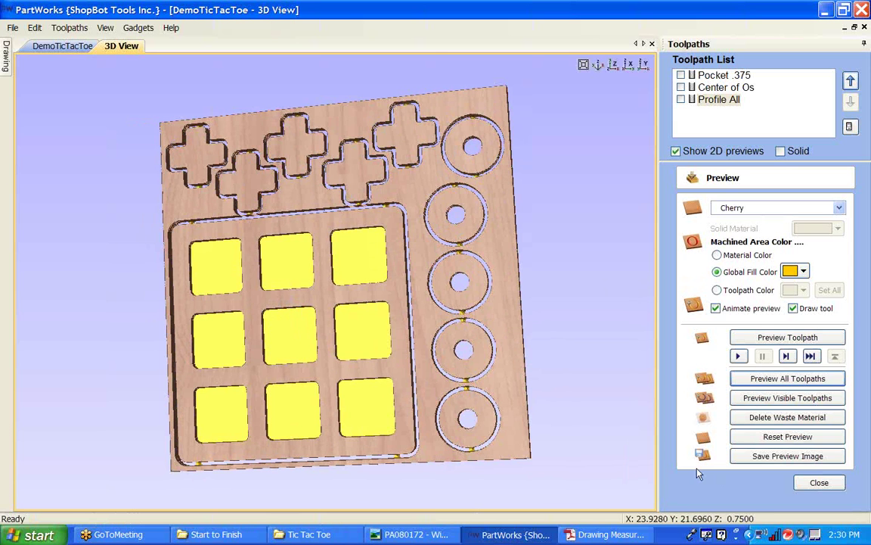
pyautogui.scroll(5, 452, 396)
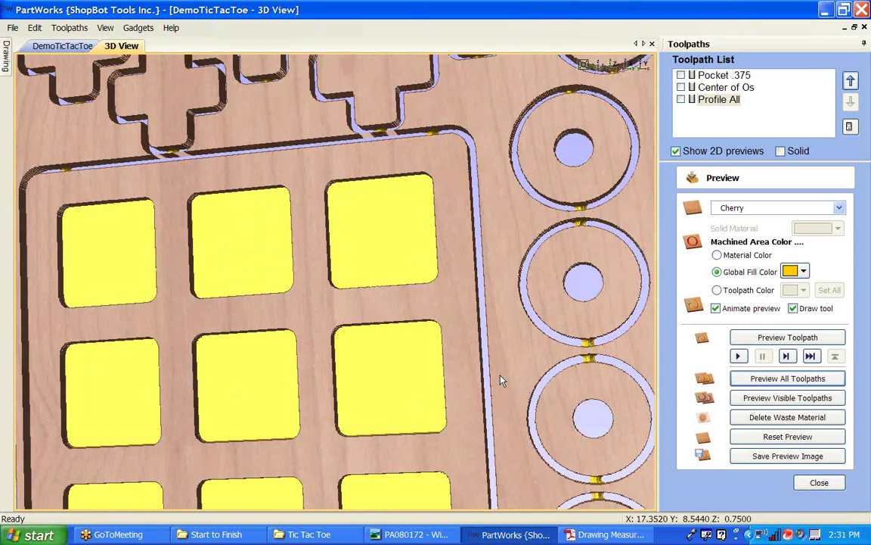
pyautogui.moveTo(560, 149); pyautogui.dragTo(583, 296)
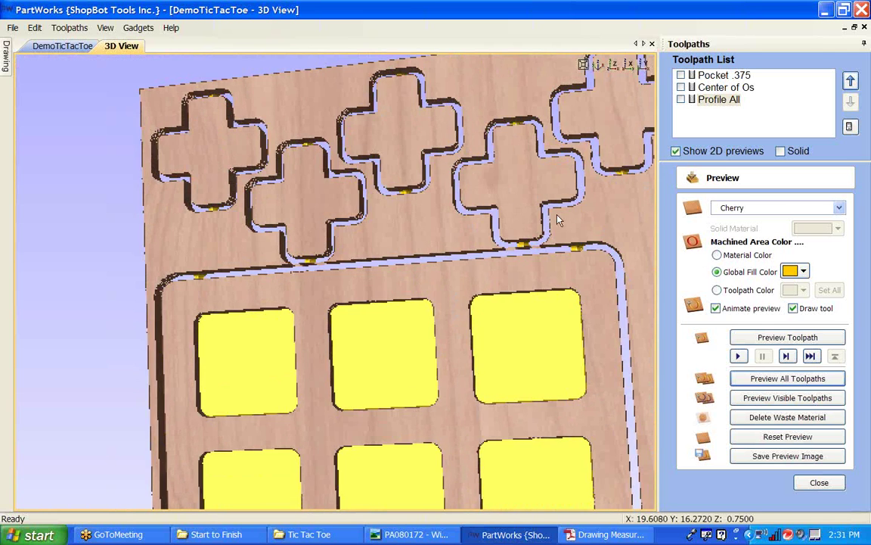
pyautogui.scroll(2, 584, 296)
pyautogui.scroll(2, 350, 257)
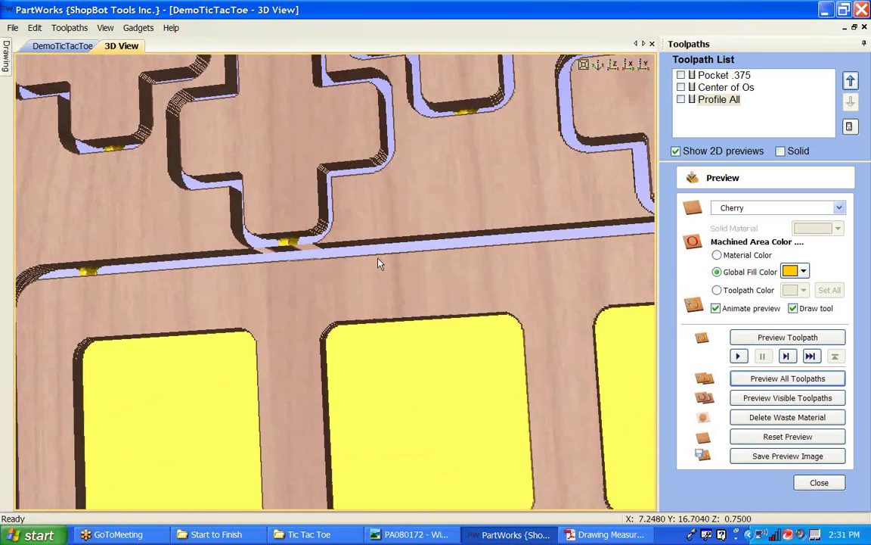
pyautogui.scroll(1, 382, 257)
pyautogui.moveTo(587, 248); pyautogui.dragTo(553, 217)
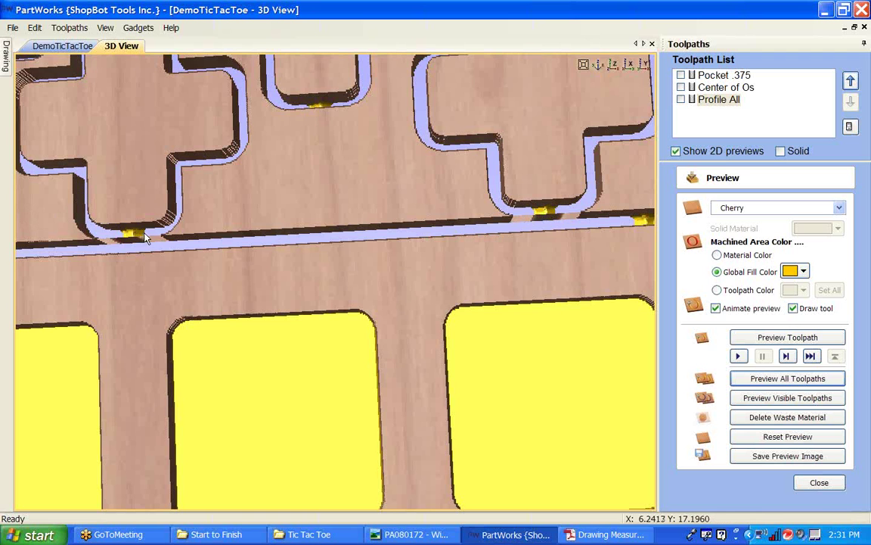
pyautogui.scroll(-4, 140, 219)
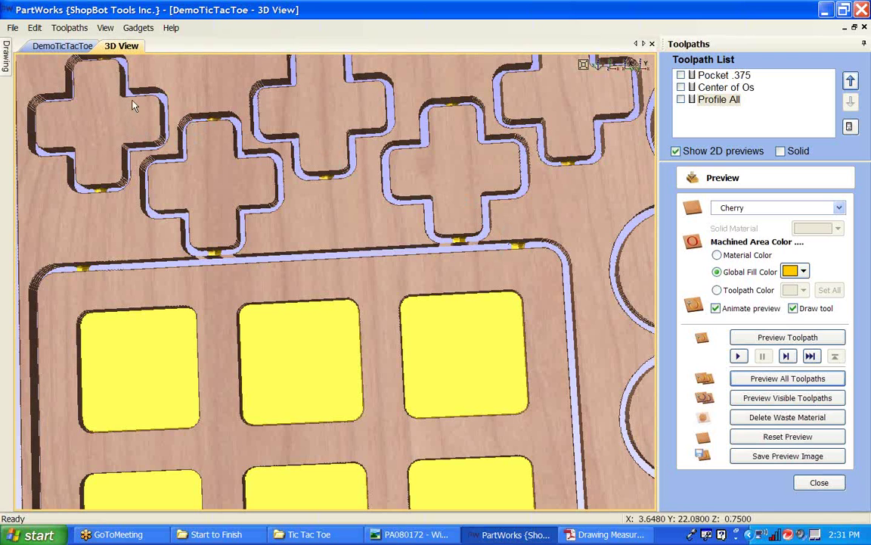
# - Reopen Profile All's tab editor and move the tab along the board's top edge
pyautogui.doubleClick(718, 99)
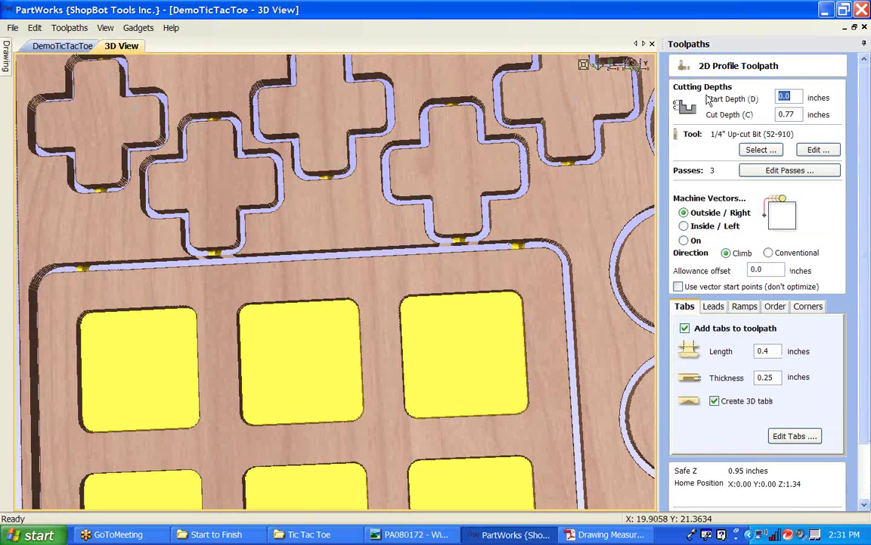
pyautogui.click(804, 436)
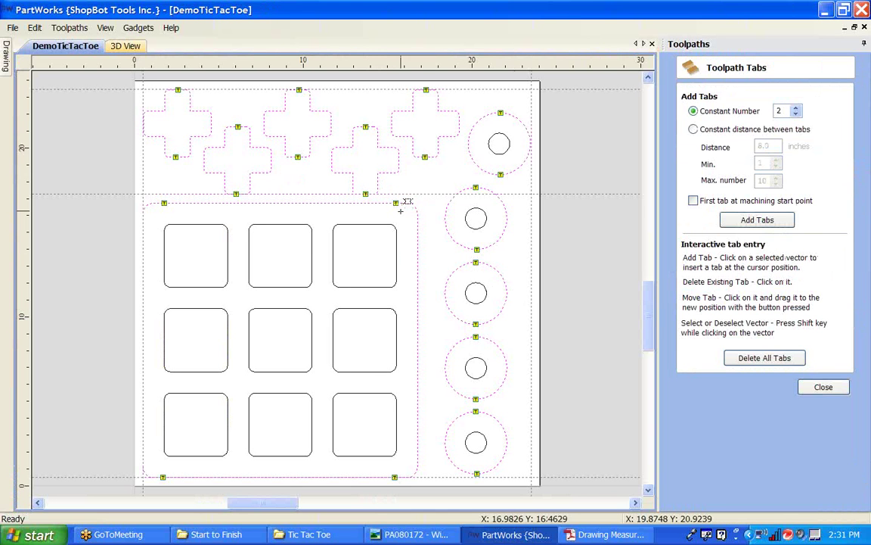
pyautogui.scroll(4, 375, 198)
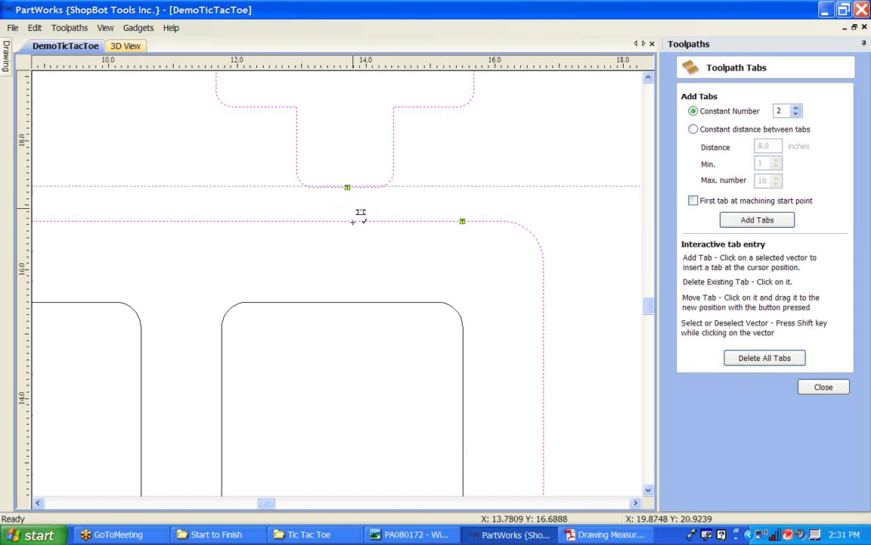
pyautogui.click(349, 220)
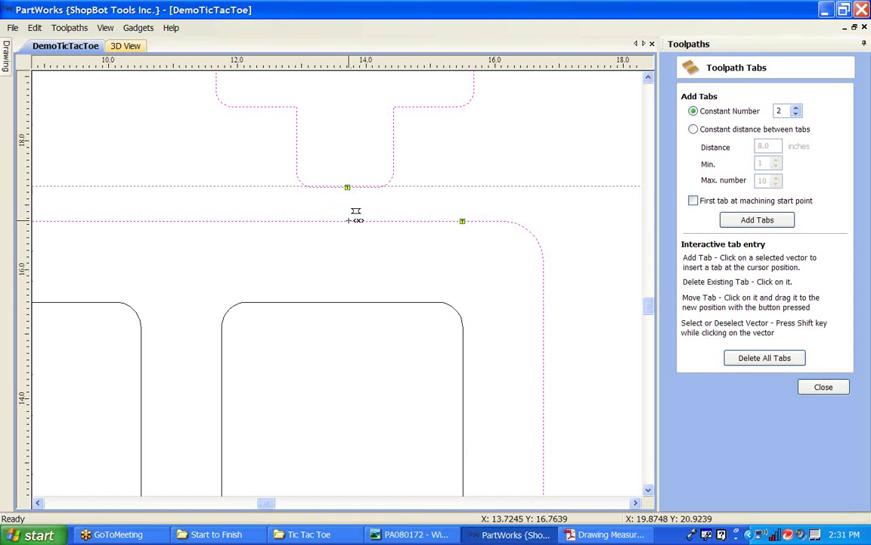
pyautogui.click(462, 221)
pyautogui.scroll(-4, 231, 210)
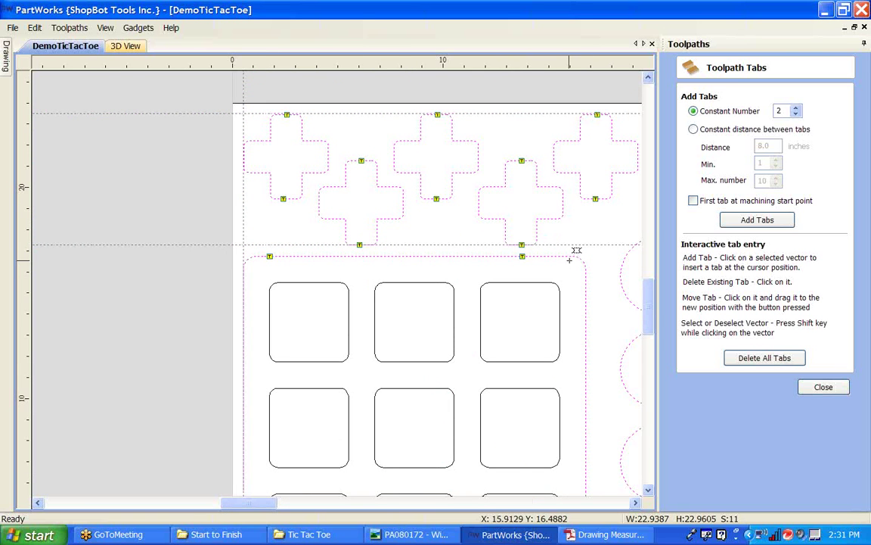
pyautogui.scroll(2, 497, 238)
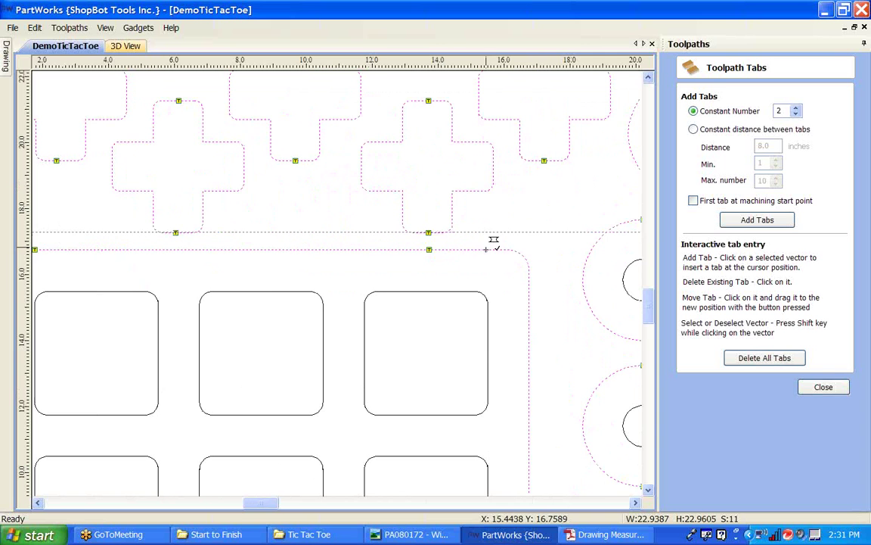
# - Replace the cross-bottom and board-edge tabs with tabs on the crosses' side edges, then recalculate
pyautogui.click(429, 249)
pyautogui.click(429, 232)
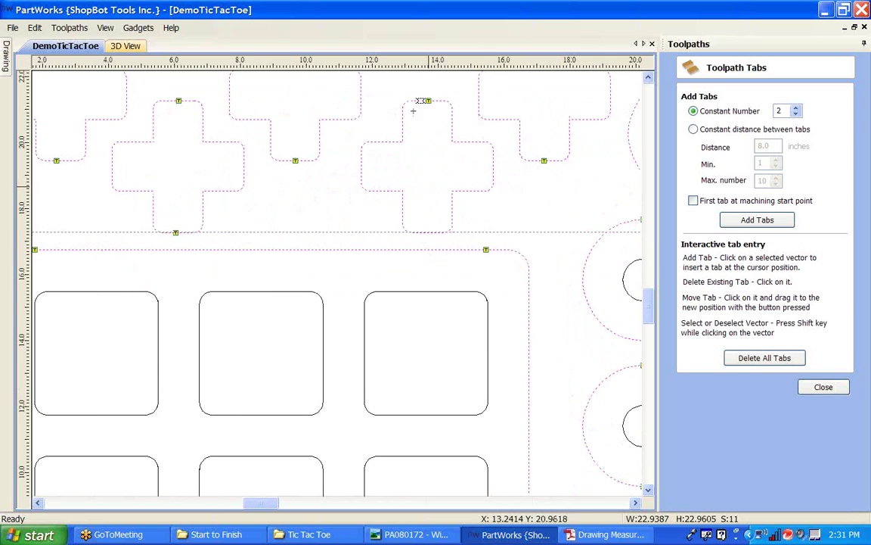
pyautogui.click(428, 100)
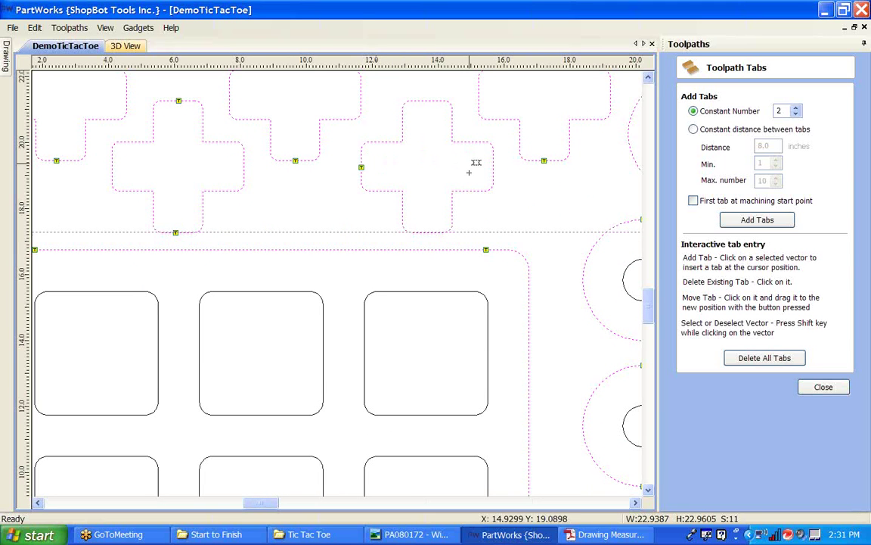
pyautogui.click(493, 167)
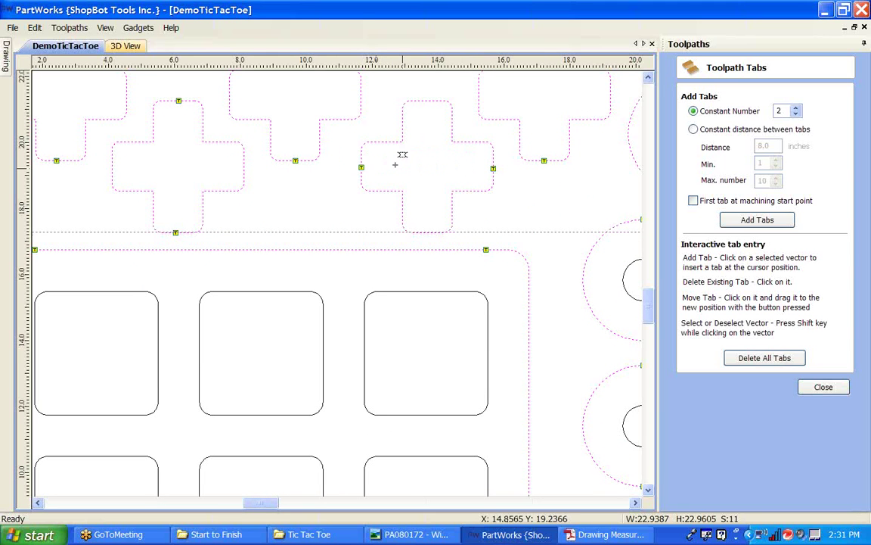
pyautogui.click(244, 167)
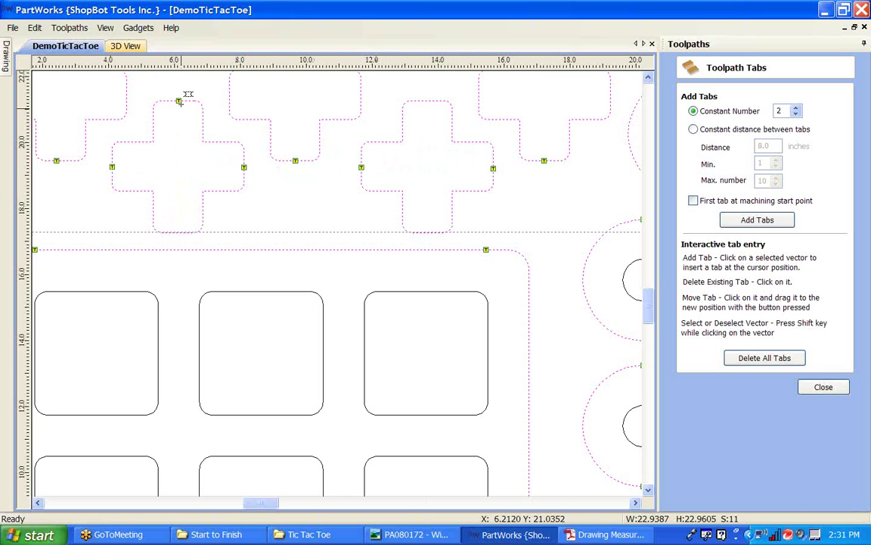
pyautogui.click(807, 389)
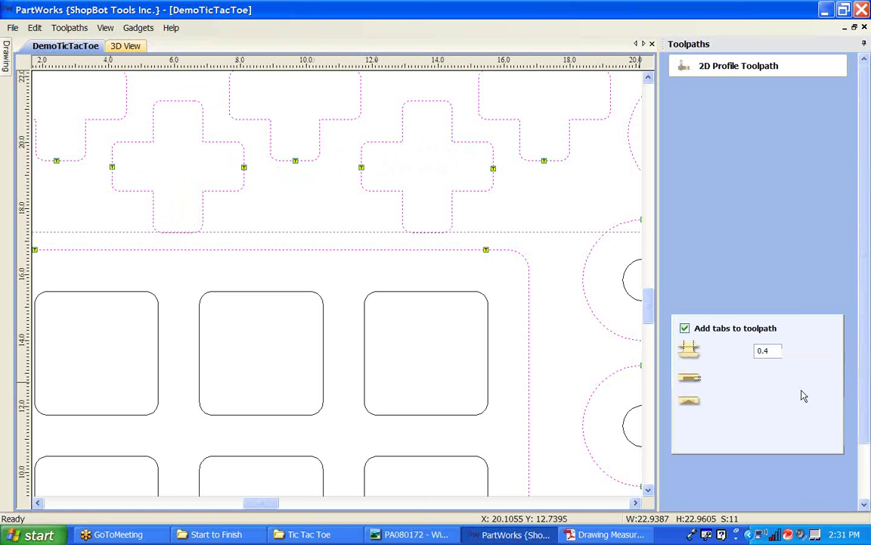
pyautogui.scroll(-2, 866, 483)
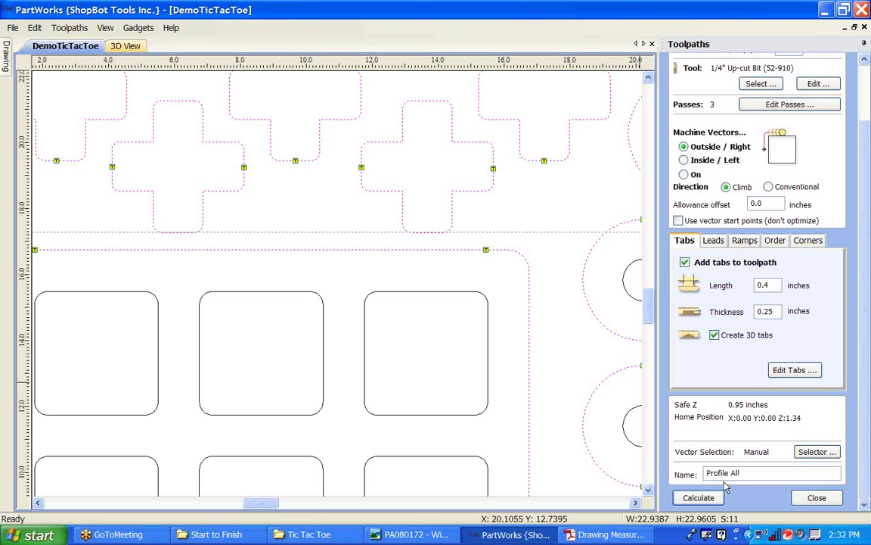
pyautogui.click(700, 503)
# - Accept the cut-through warning, reset the preview and orbit the cut board in 3D
pyautogui.click(406, 352)
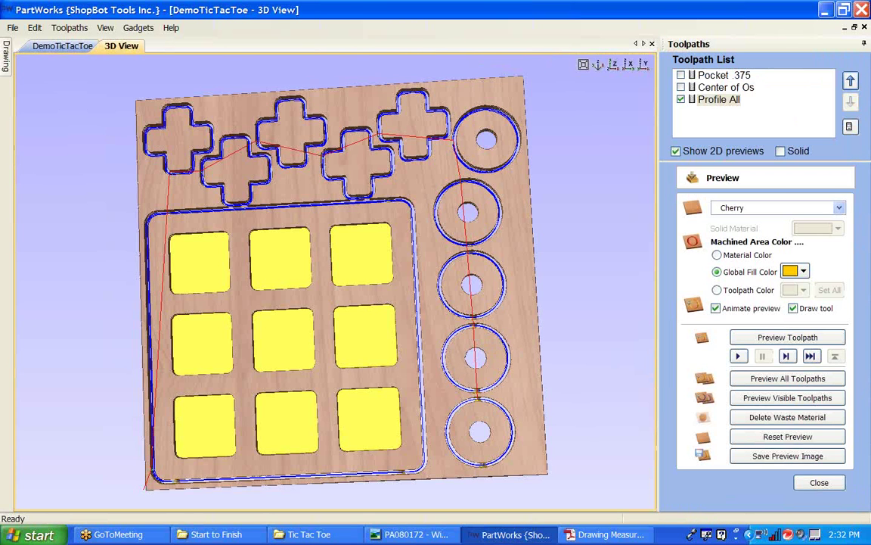
pyautogui.click(754, 430)
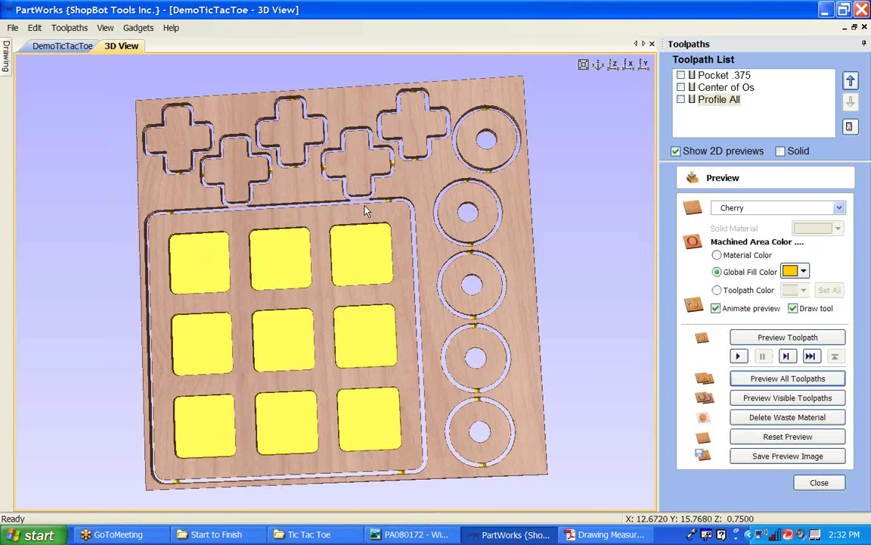
pyautogui.scroll(3, 365, 210)
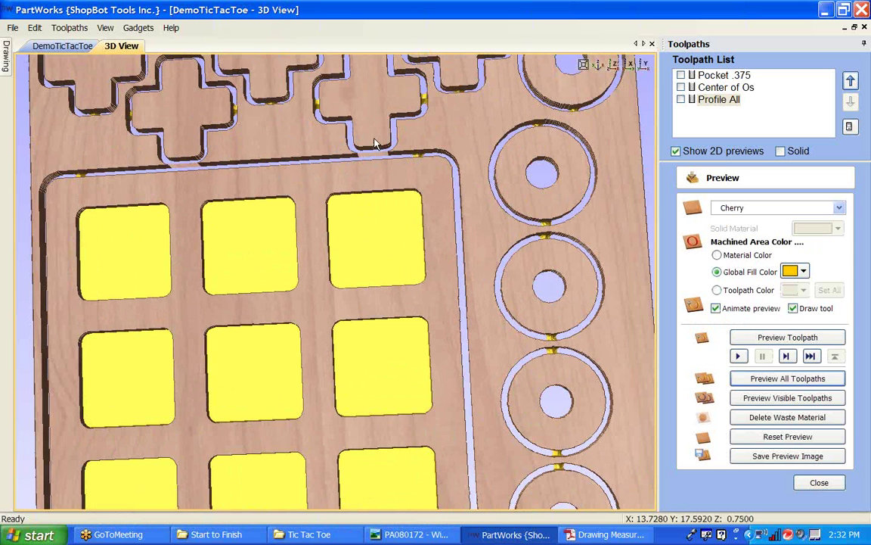
pyautogui.moveTo(376, 144); pyautogui.dragTo(401, 195)
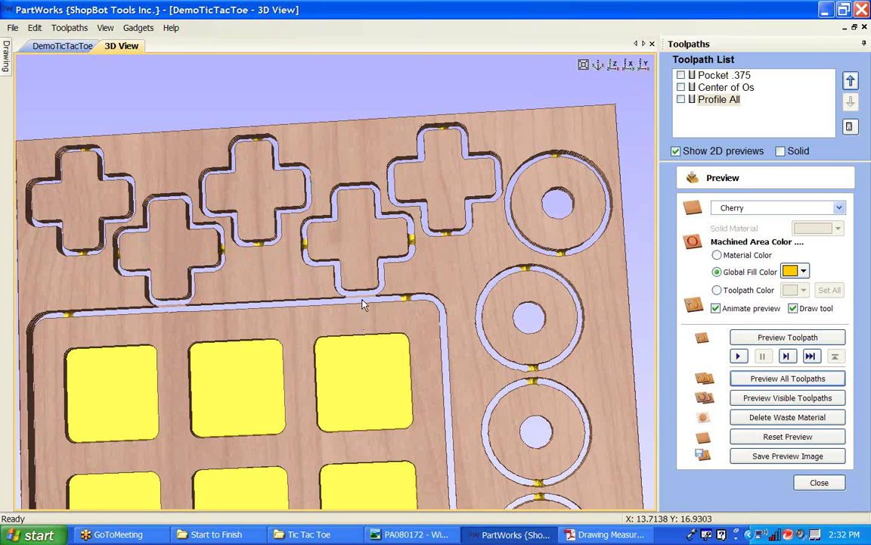
pyautogui.moveTo(307, 330); pyautogui.dragTo(485, 259)
pyautogui.scroll(-5, 334, 333)
pyautogui.moveTo(484, 298); pyautogui.dragTo(490, 296)
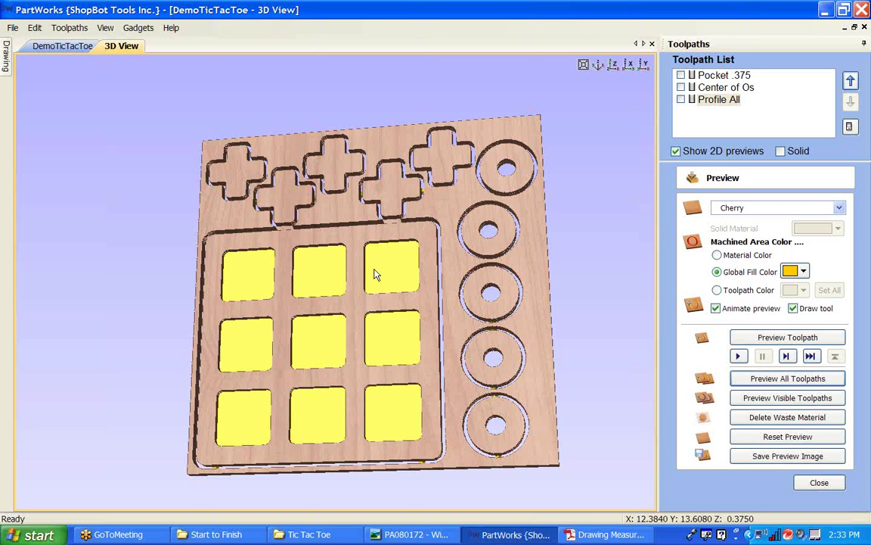
pyautogui.moveTo(392, 181); pyautogui.dragTo(369, 198)
pyautogui.moveTo(434, 204); pyautogui.dragTo(405, 256)
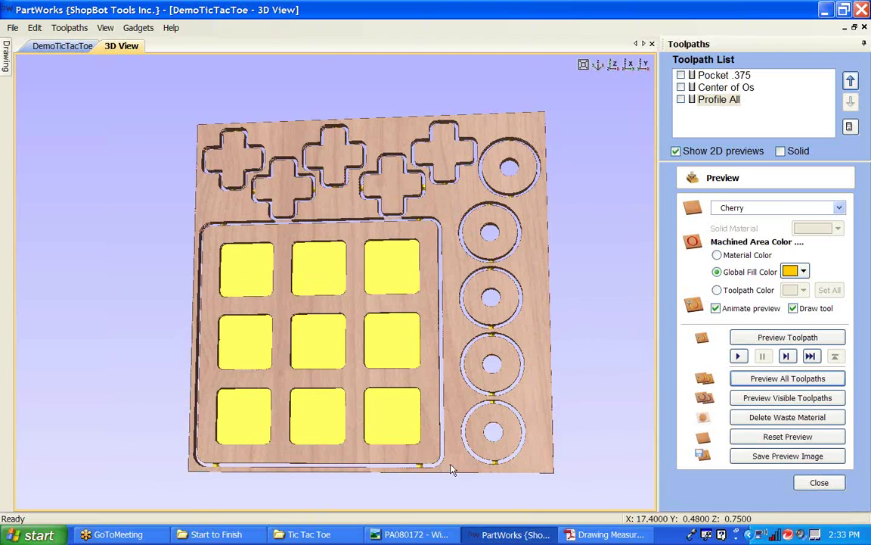
pyautogui.moveTo(424, 416); pyautogui.dragTo(659, 498)
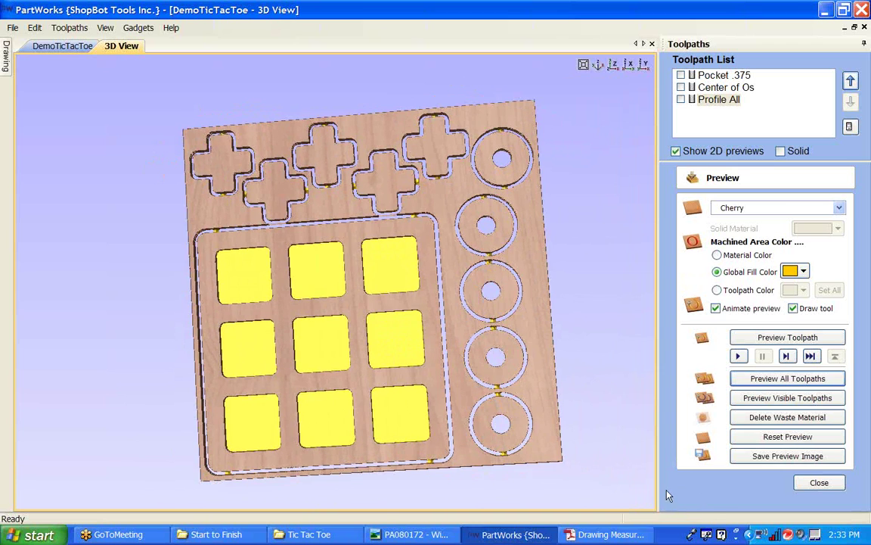
pyautogui.moveTo(571, 430); pyautogui.dragTo(406, 415)
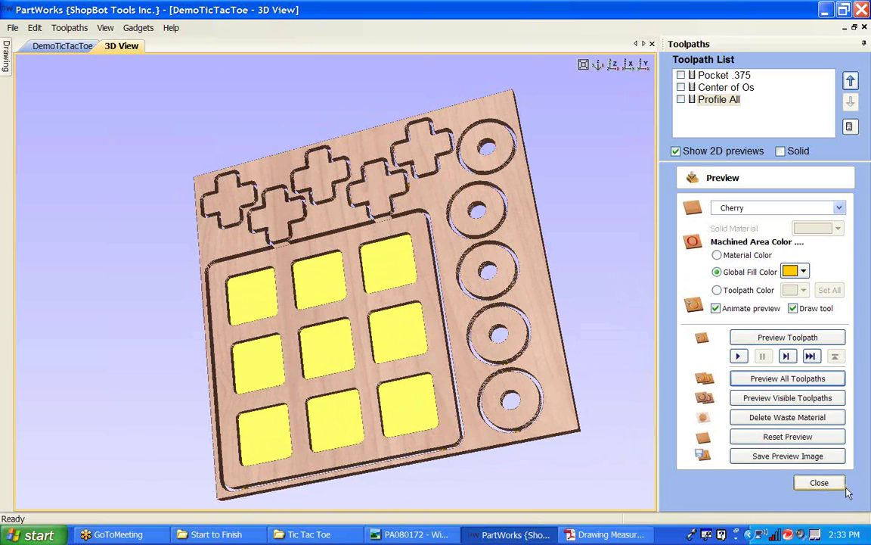
# - Close the preview, switch to the drawing tools, and briefly view the PDF and CNC photo
pyautogui.click(821, 483)
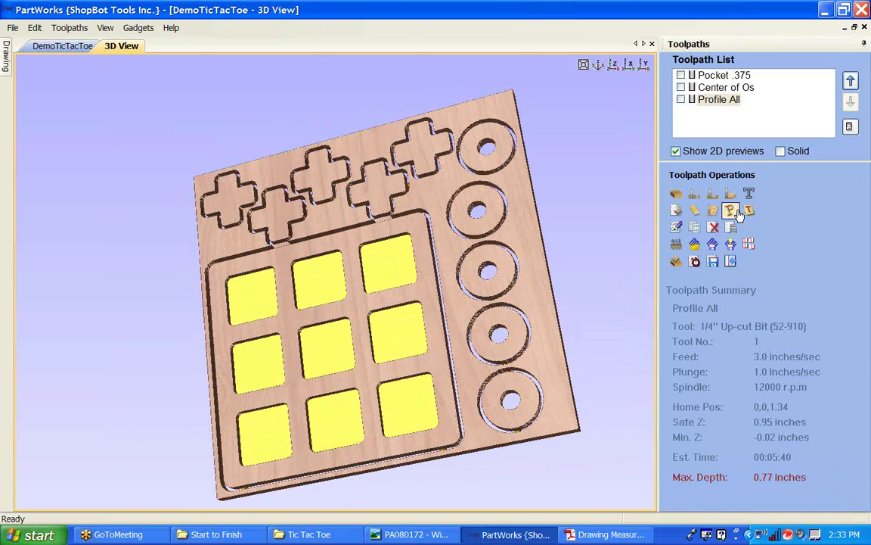
pyautogui.click(731, 261)
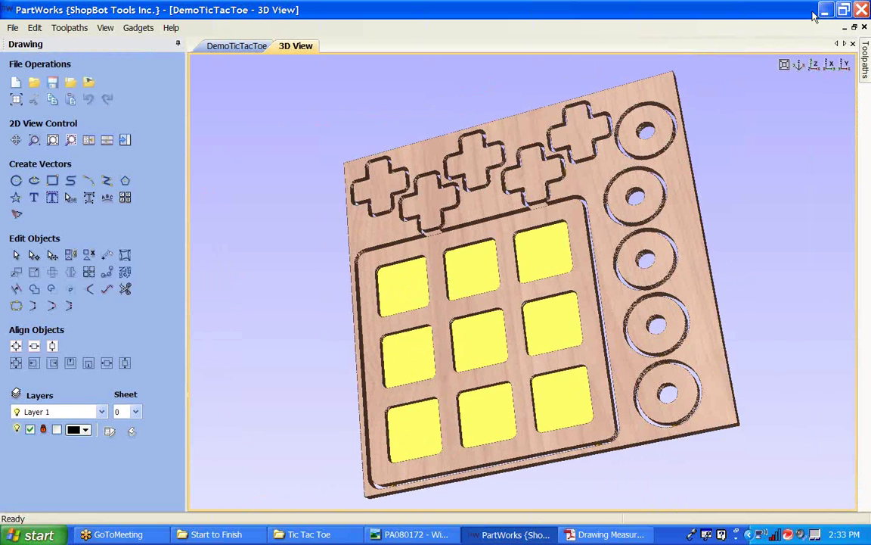
pyautogui.click(825, 12)
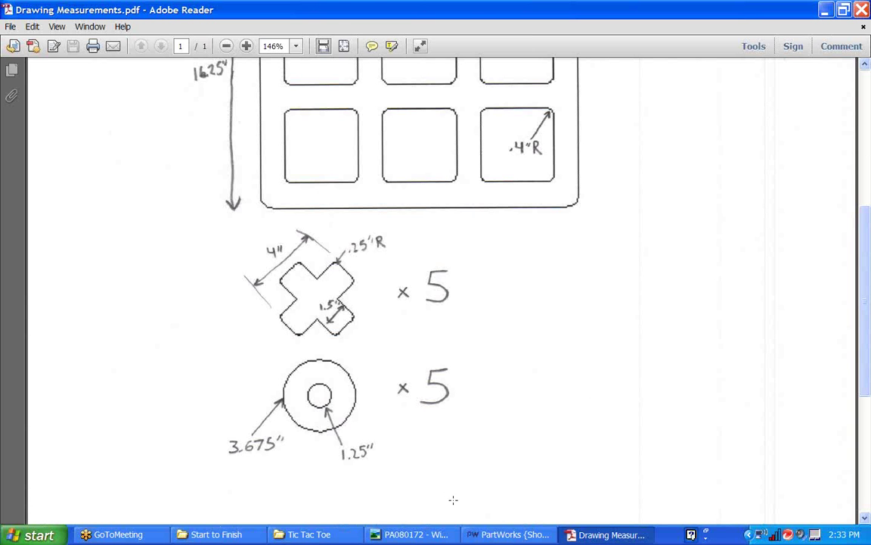
pyautogui.click(598, 534)
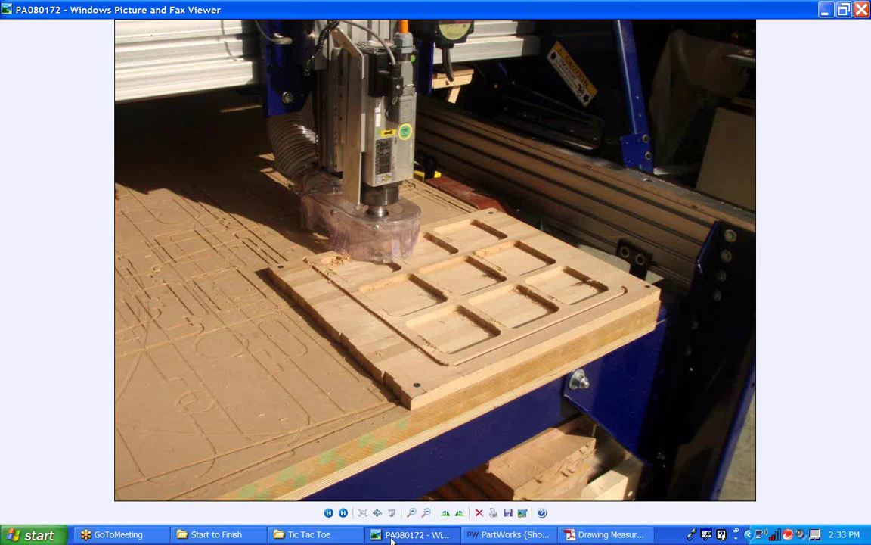
pyautogui.click(497, 535)
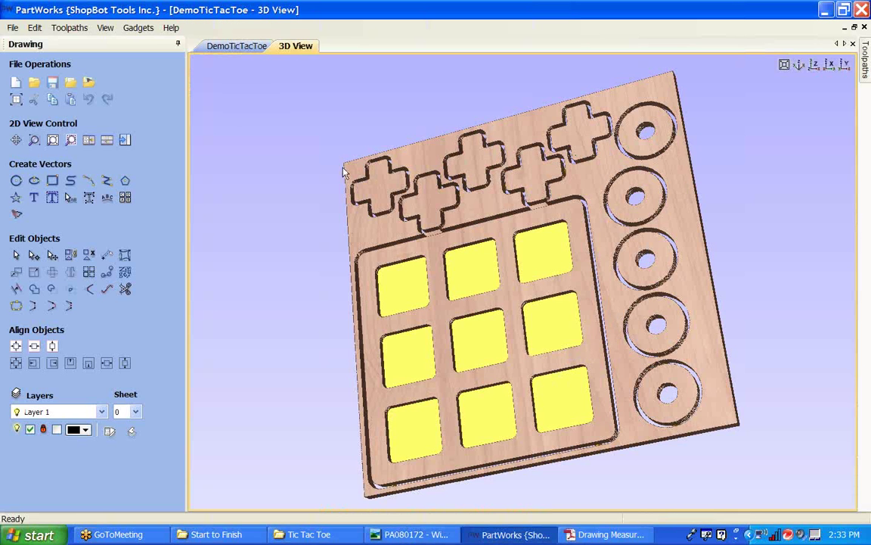
# - Save DemoTicTacToe with its toolpaths and return to its 2D drawing tab
pyautogui.moveTo(552, 273)
pyautogui.mouseDown()
pyautogui.moveTo(514, 252)
pyautogui.moveTo(539, 282)
pyautogui.mouseUp()
pyautogui.click(539, 282)
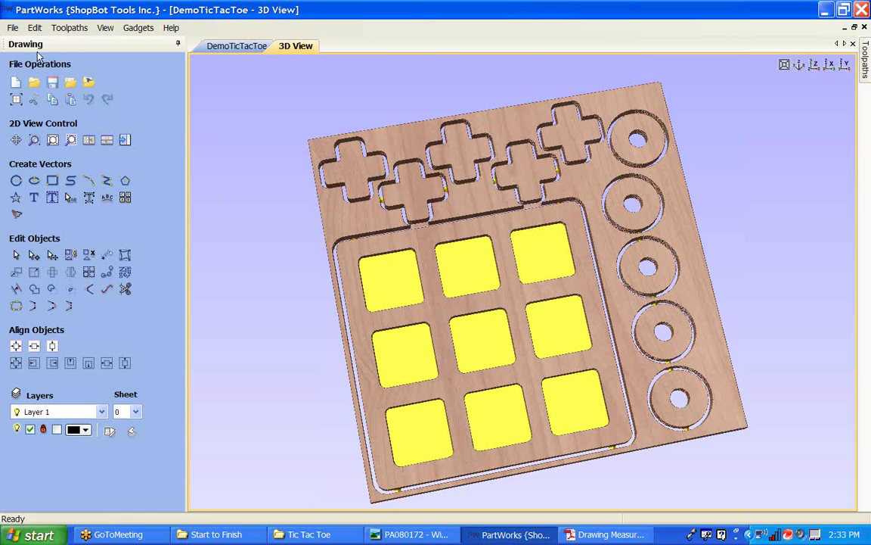
pyautogui.click(53, 84)
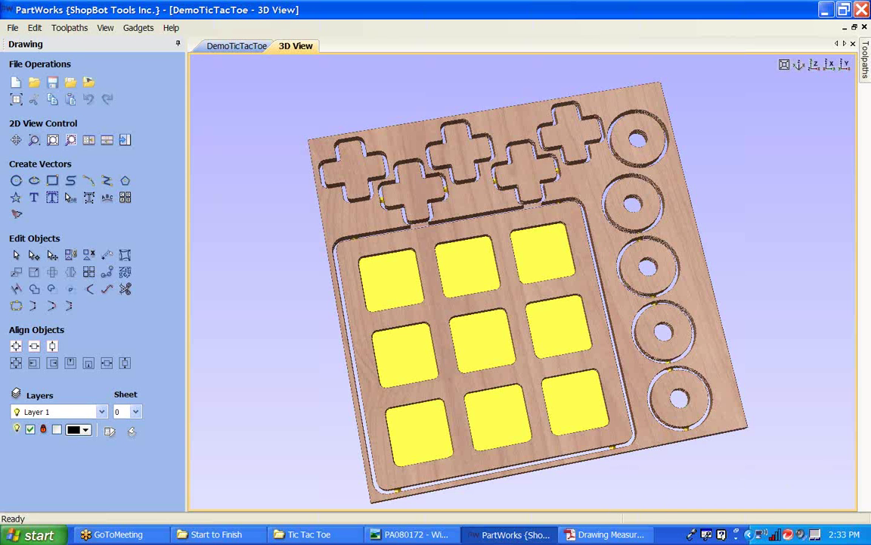
pyautogui.moveTo(378, 462); pyautogui.dragTo(388, 423)
pyautogui.moveTo(301, 389)
pyautogui.mouseDown()
pyautogui.moveTo(306, 327)
pyautogui.moveTo(288, 318)
pyautogui.moveTo(180, 41)
pyautogui.mouseUp()
pyautogui.click(237, 46)
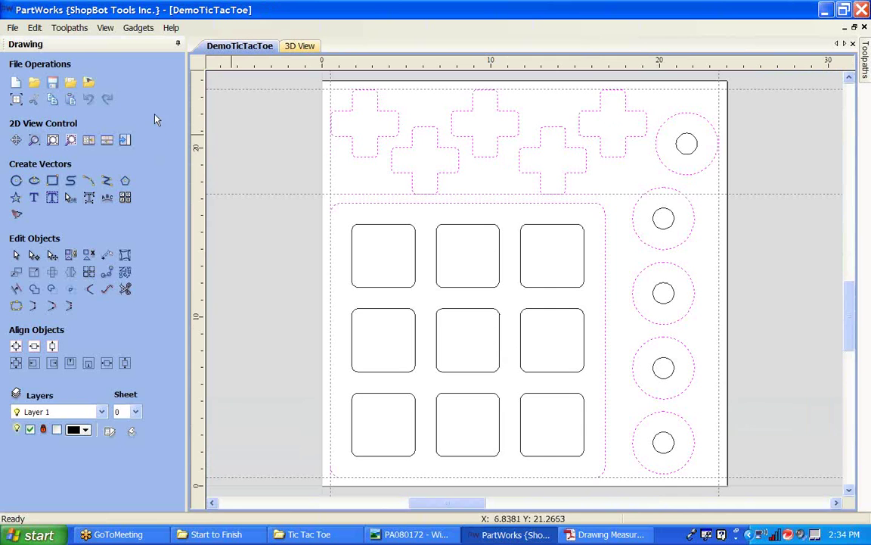
# - Make Profile All visible on the drawing and open its 2D Profile settings, then view the measurements
pyautogui.click(125, 139)
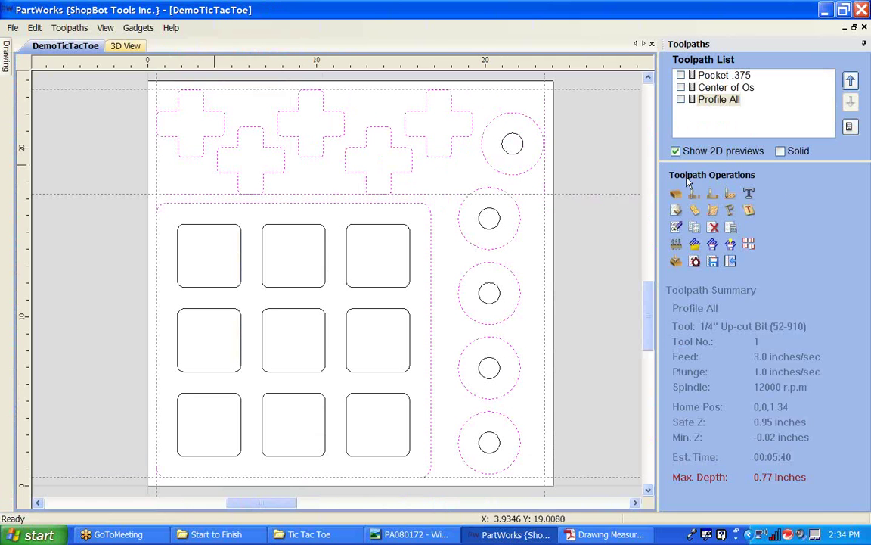
pyautogui.click(681, 100)
pyautogui.doubleClick(719, 99)
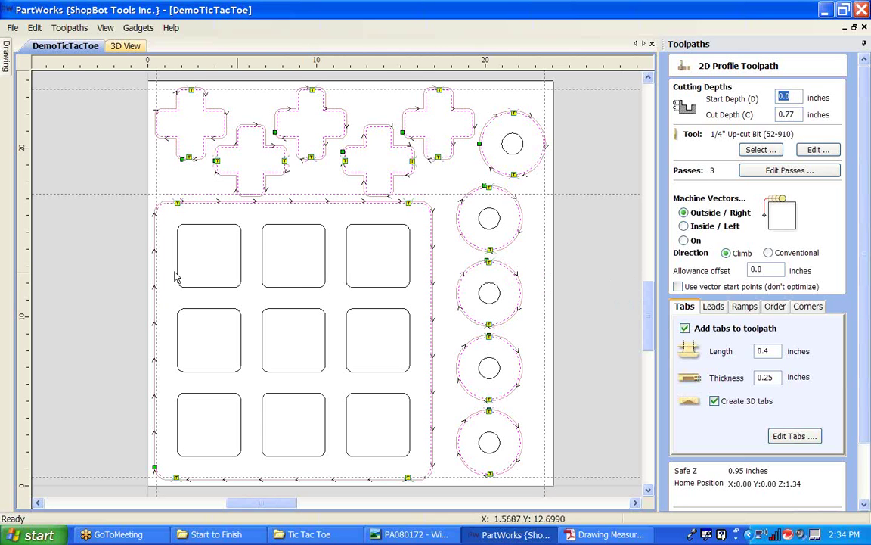
pyautogui.click(605, 534)
# - View the PA080172 cutting photo, then minimize the viewer, Adobe Reader and PartWorks
pyautogui.click(401, 534)
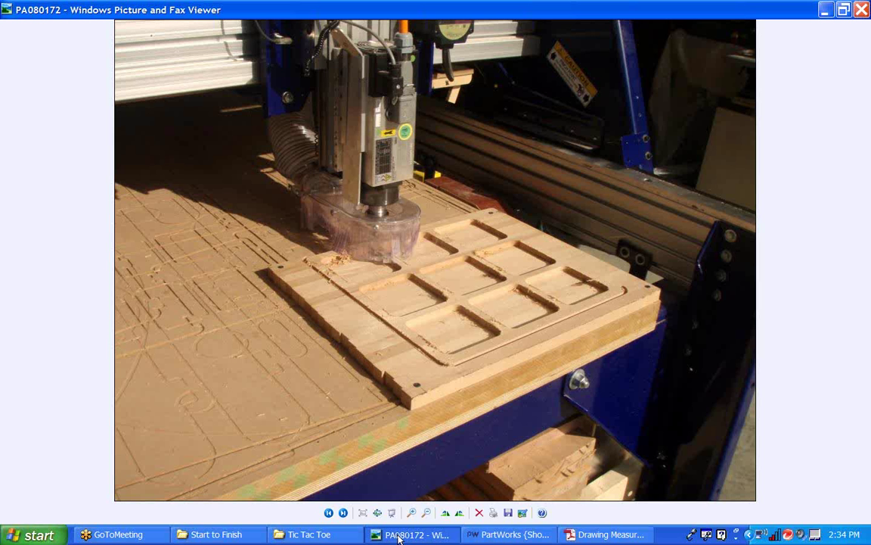
pyautogui.click(825, 10)
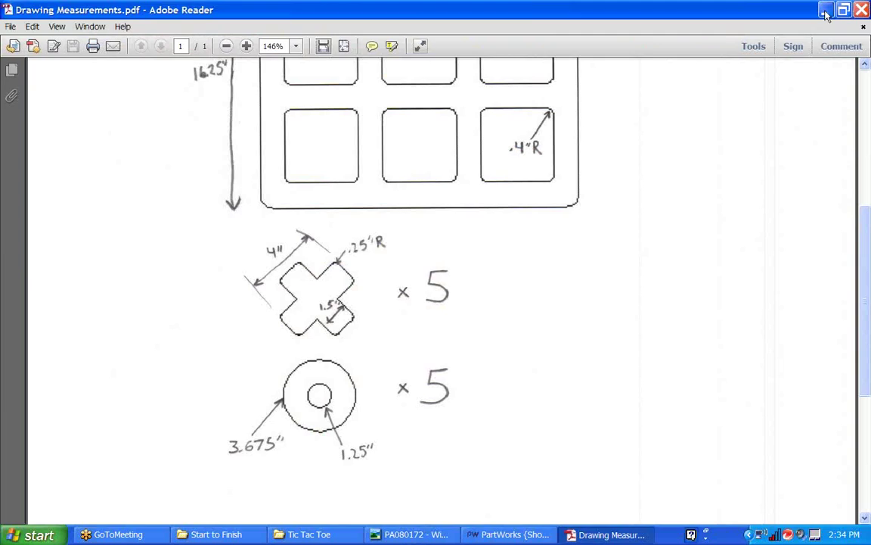
pyautogui.click(825, 10)
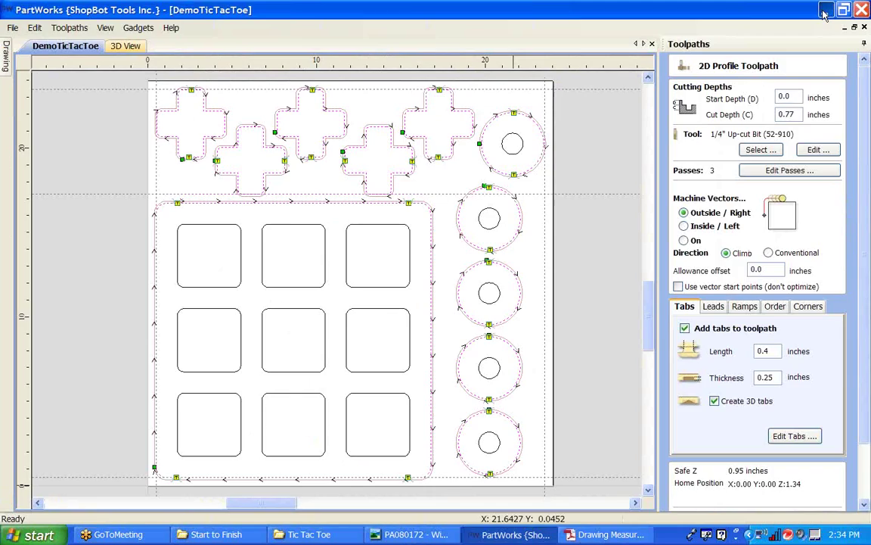
pyautogui.click(825, 10)
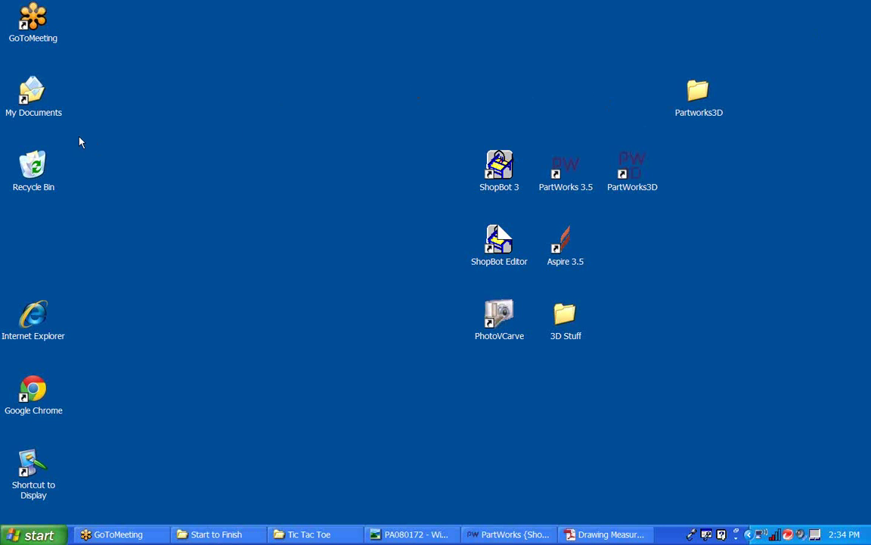
# - Browse to My Documents > TJ Projects > Tic Tac Toe and open the saved tic tac toe file
pyautogui.doubleClick(33, 89)
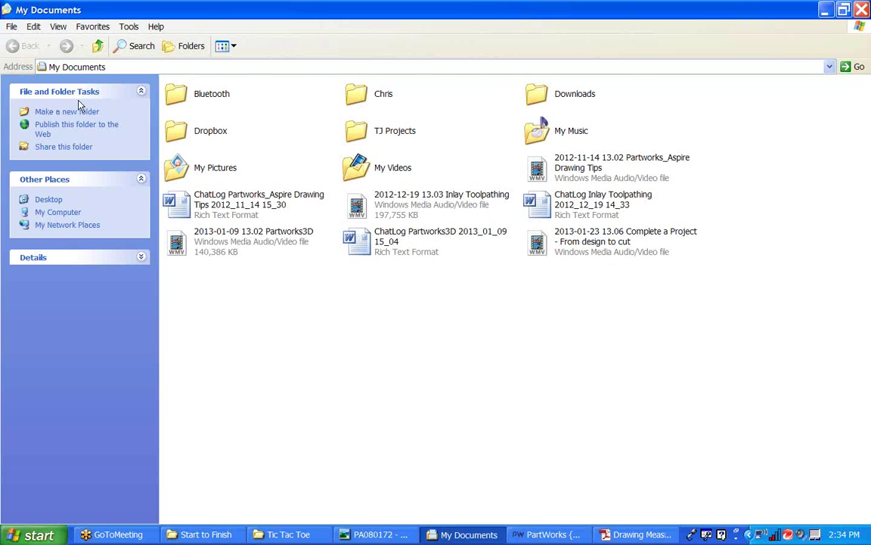
pyautogui.doubleClick(373, 133)
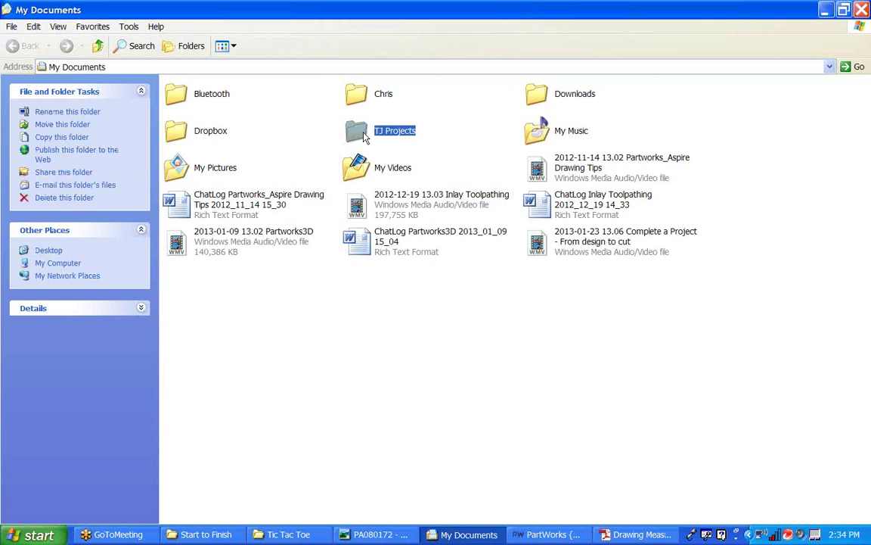
pyautogui.scroll(-3, 534, 317)
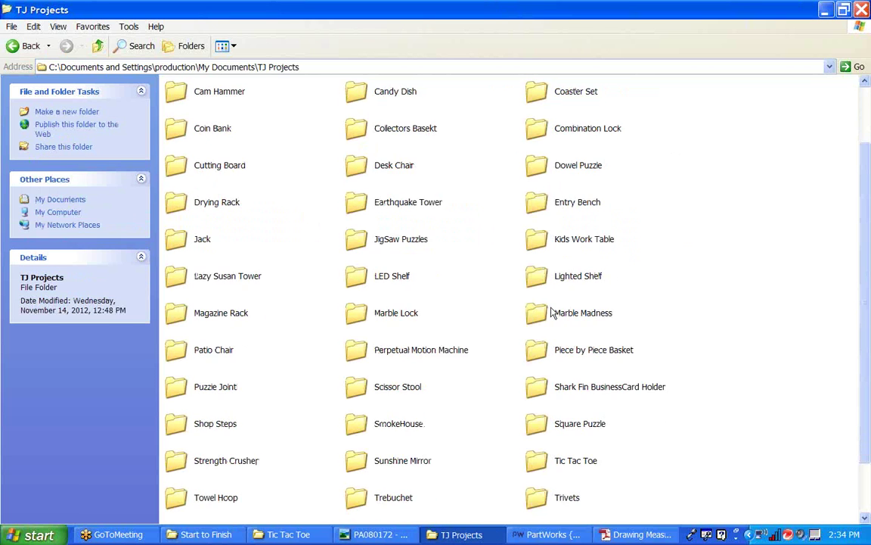
pyautogui.doubleClick(566, 428)
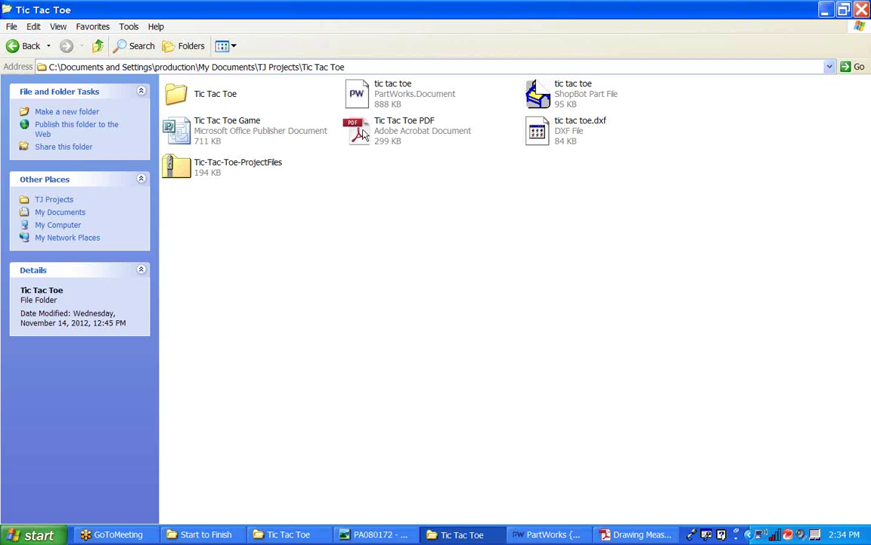
pyautogui.click(412, 96)
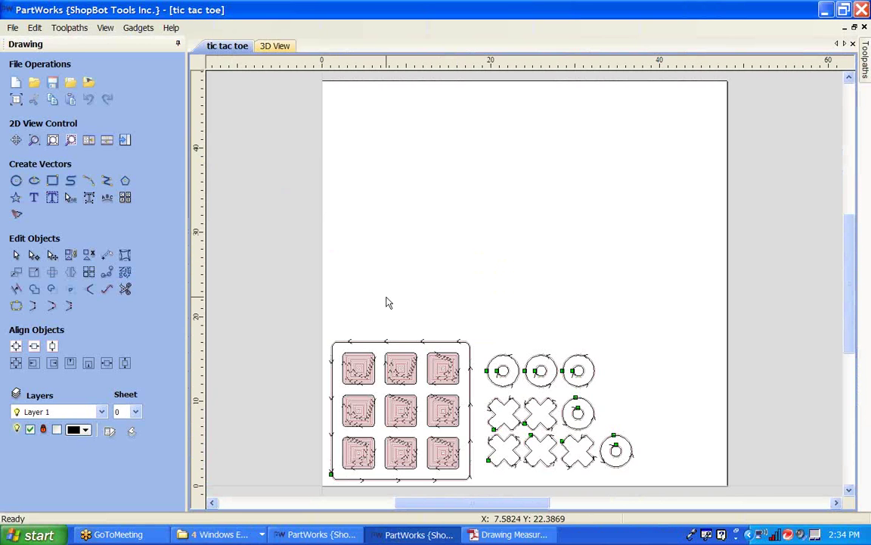
# - Close the tic tac toe window and folder, then restore DemoTicTacToe from the taskbar
pyautogui.scroll(-1, 386, 302)
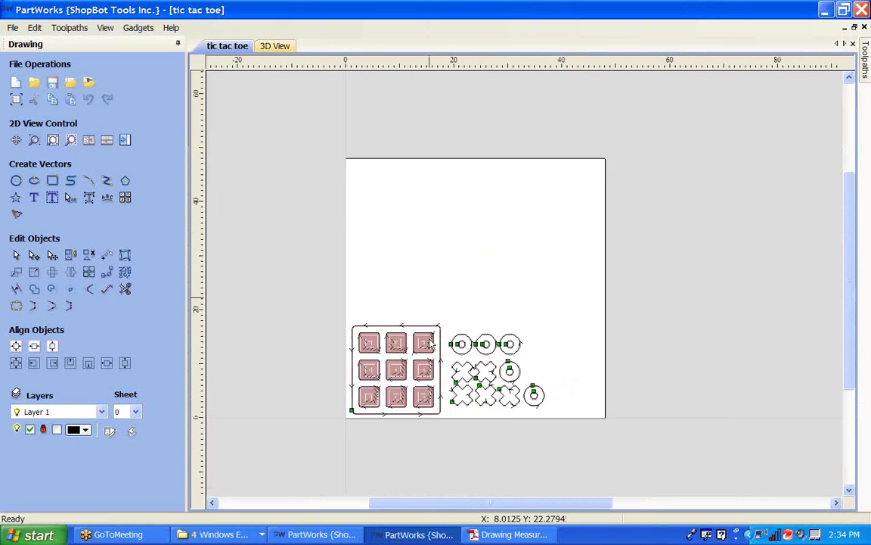
pyautogui.click(862, 9)
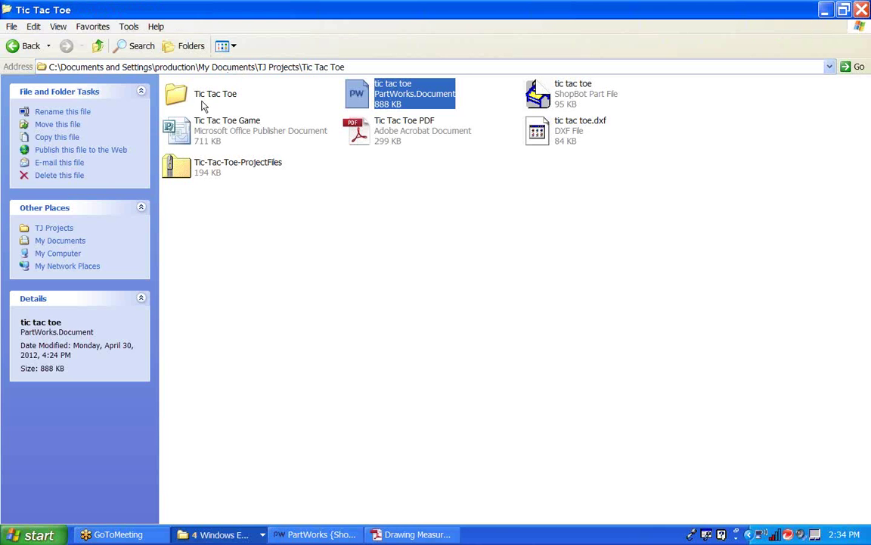
pyautogui.click(572, 135)
pyautogui.click(469, 182)
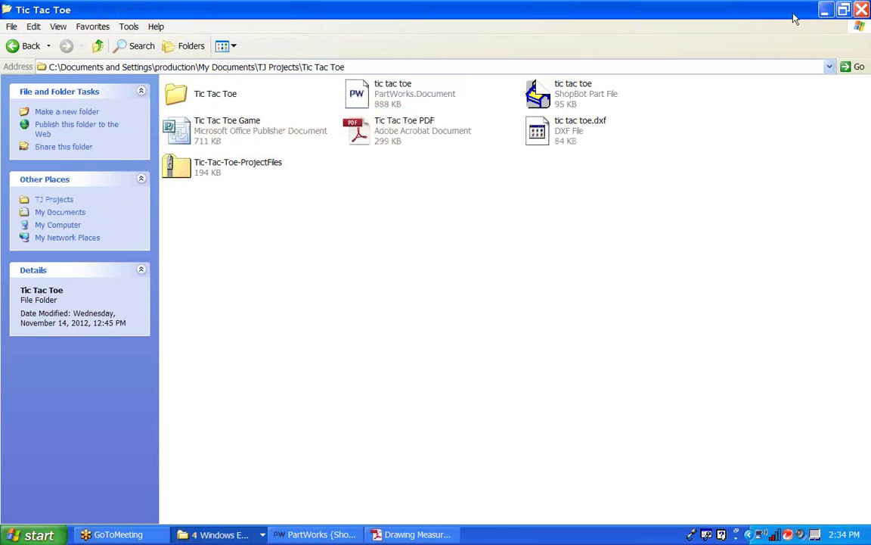
pyautogui.click(862, 9)
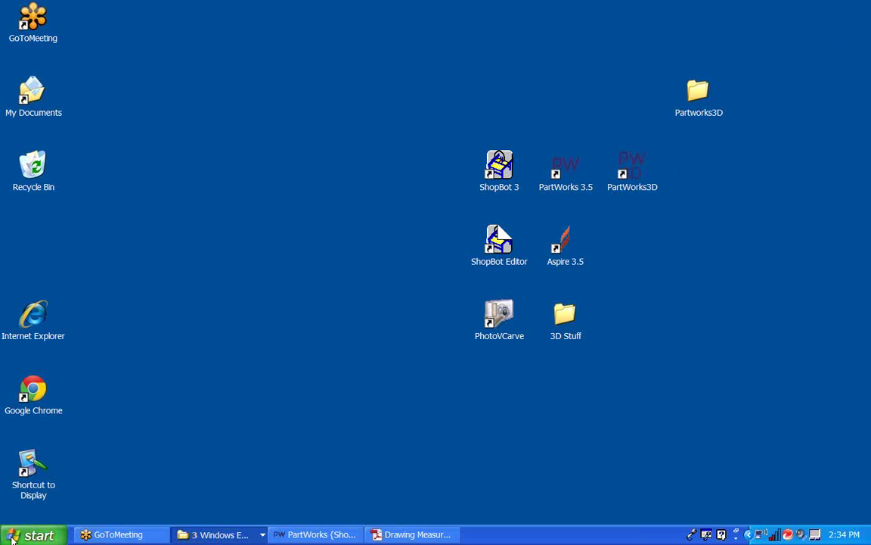
pyautogui.click(282, 536)
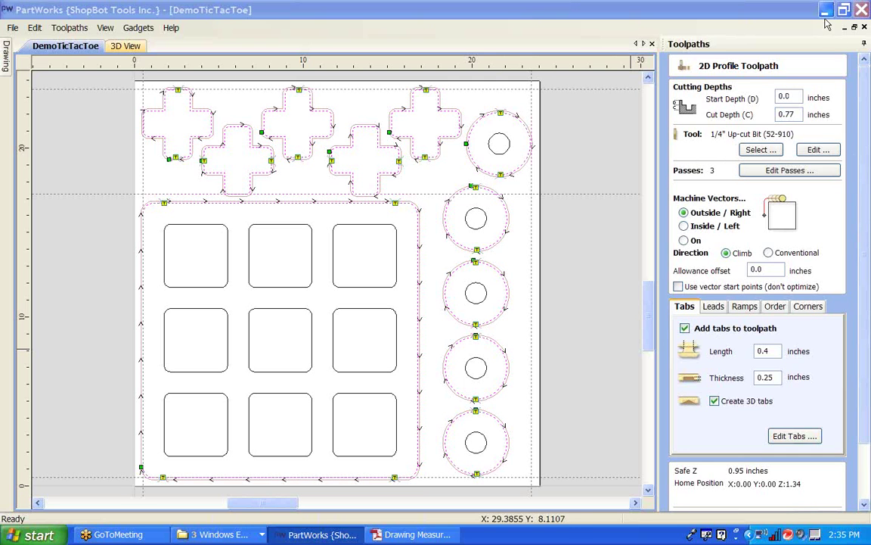
# - Launch a fresh PartWorks 3.5 session from the desktop and cancel the new-job setup
pyautogui.press('super+d')
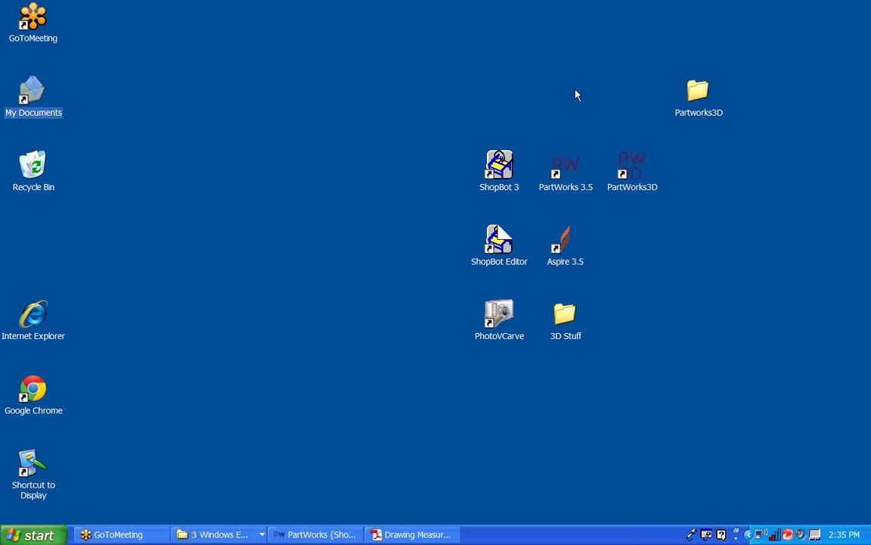
pyautogui.doubleClick(564, 165)
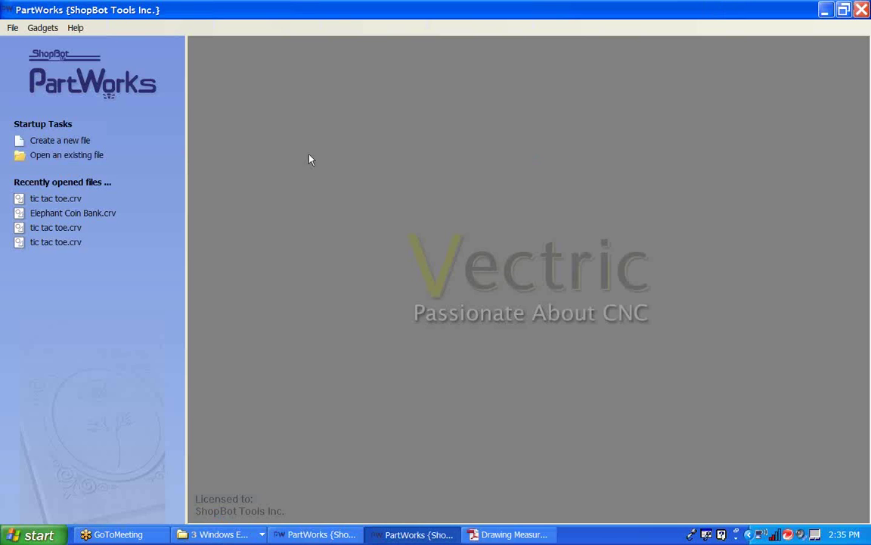
pyautogui.click(61, 140)
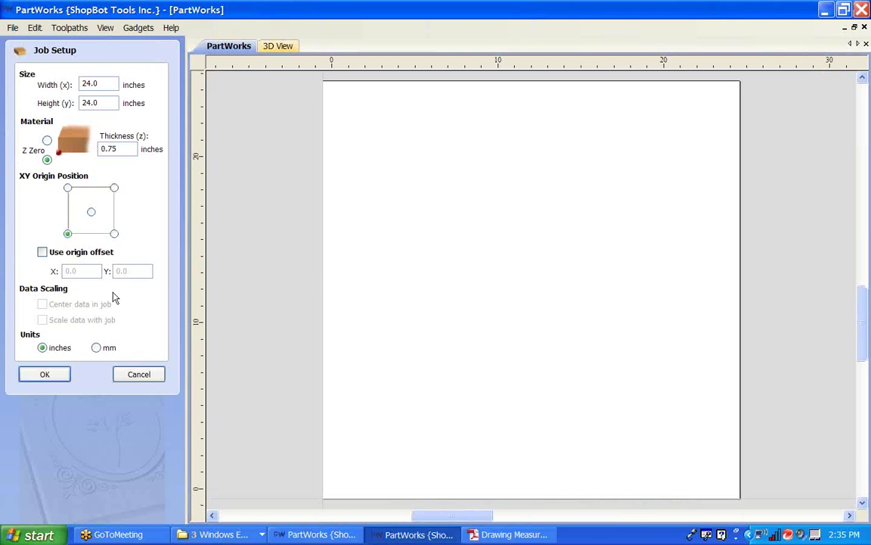
pyautogui.click(139, 374)
# - Browse to My Documents > TJ Projects > Patio Chair and select THE MOST CURRENT 2 chair 2 stool
pyautogui.click(44, 158)
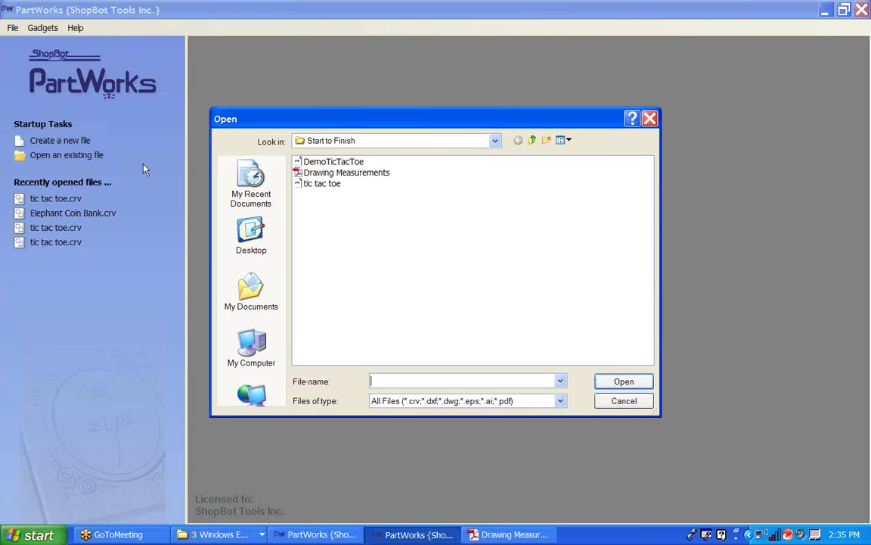
pyautogui.click(494, 141)
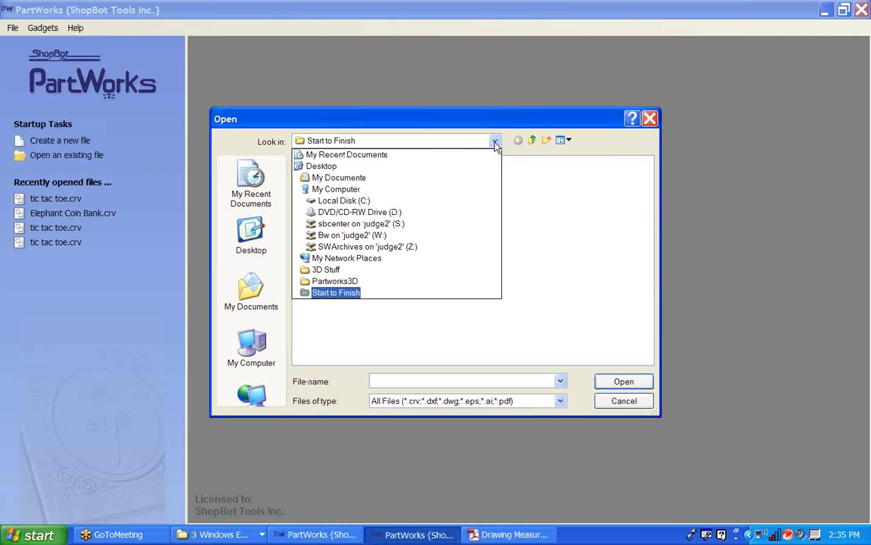
pyautogui.click(368, 178)
pyautogui.doubleClick(328, 238)
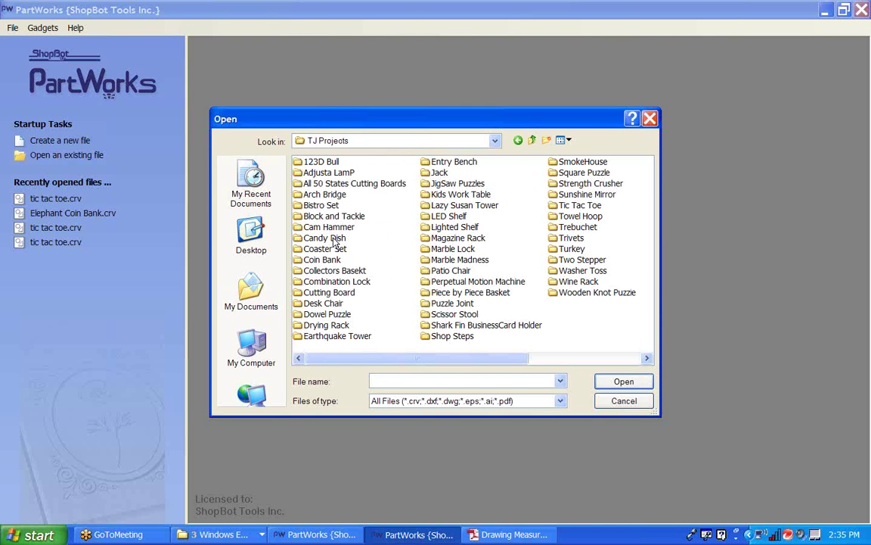
pyautogui.doubleClick(450, 271)
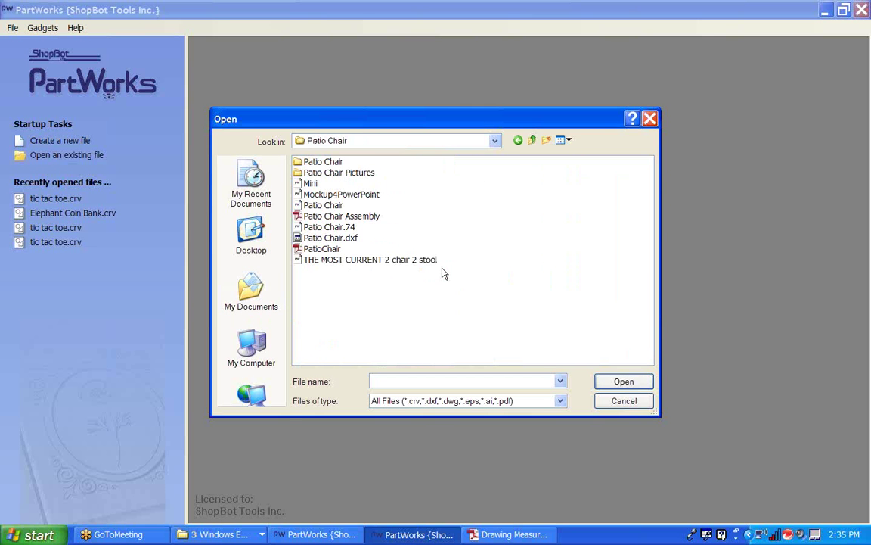
pyautogui.click(371, 259)
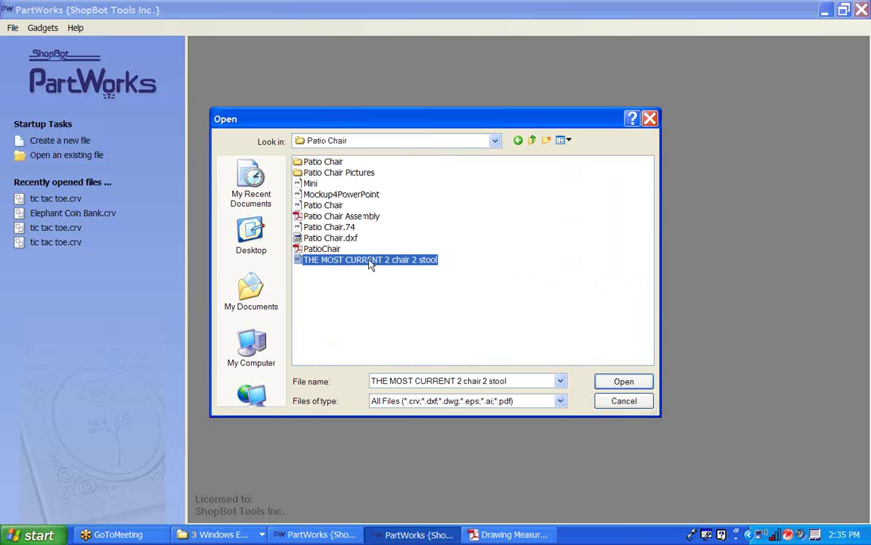
pyautogui.click(312, 163)
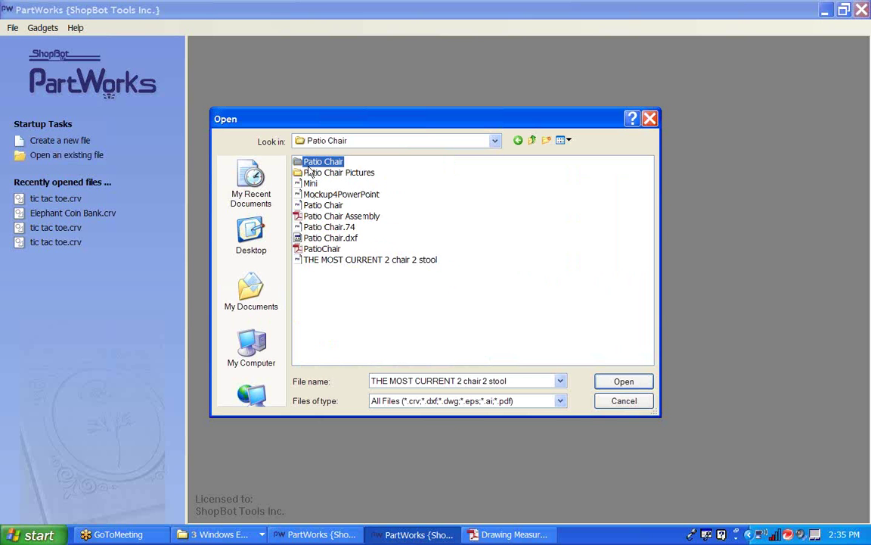
pyautogui.click(327, 260)
# - Open the chair and stool job and zoom in and out over its slats, parts and toolpaths
pyautogui.press('Return')
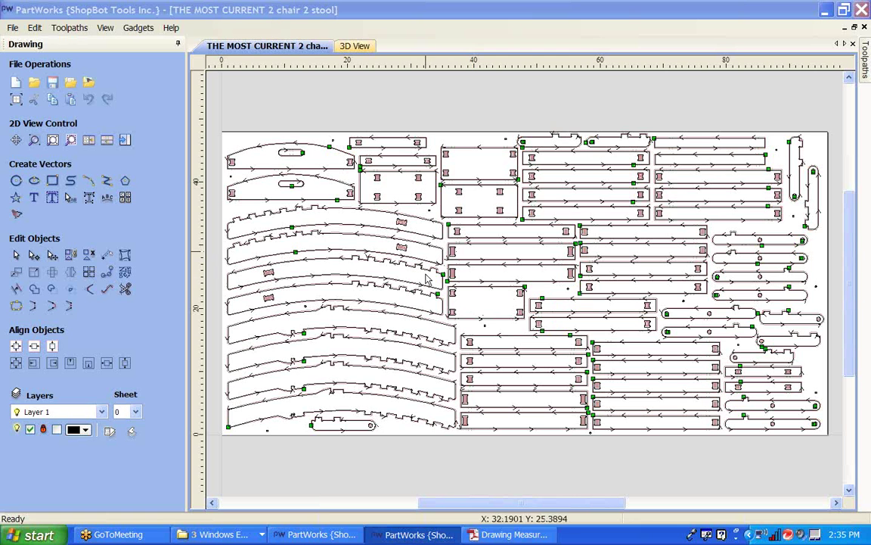
pyautogui.click(584, 295)
pyautogui.scroll(5, 581, 290)
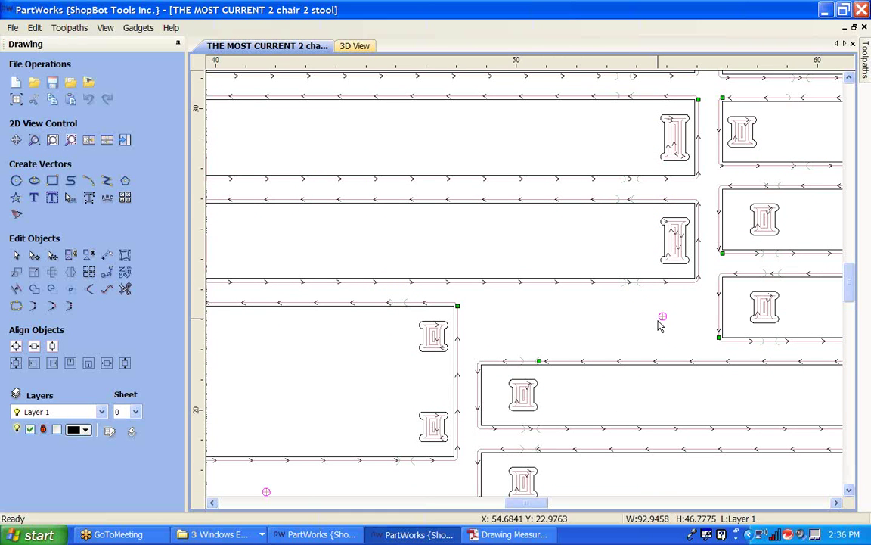
pyautogui.scroll(3, 666, 326)
pyautogui.scroll(-4, 661, 325)
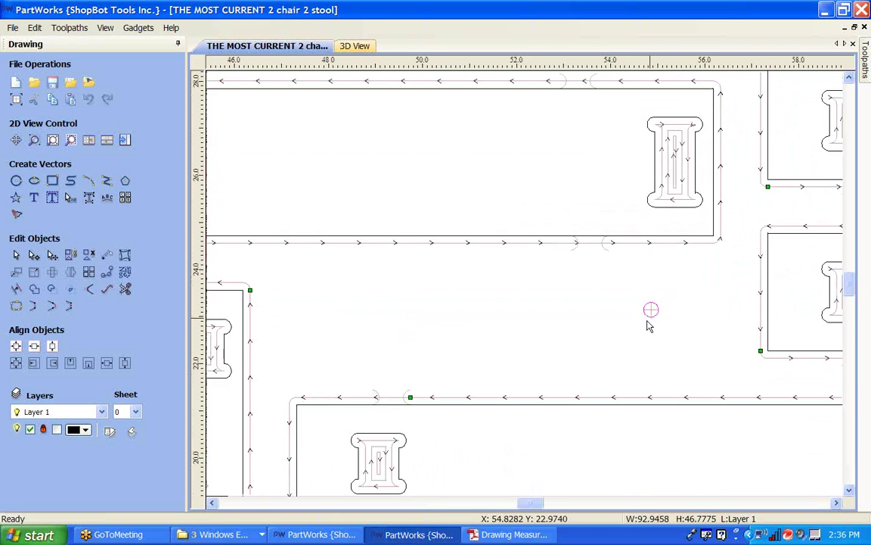
pyautogui.scroll(-3, 463, 384)
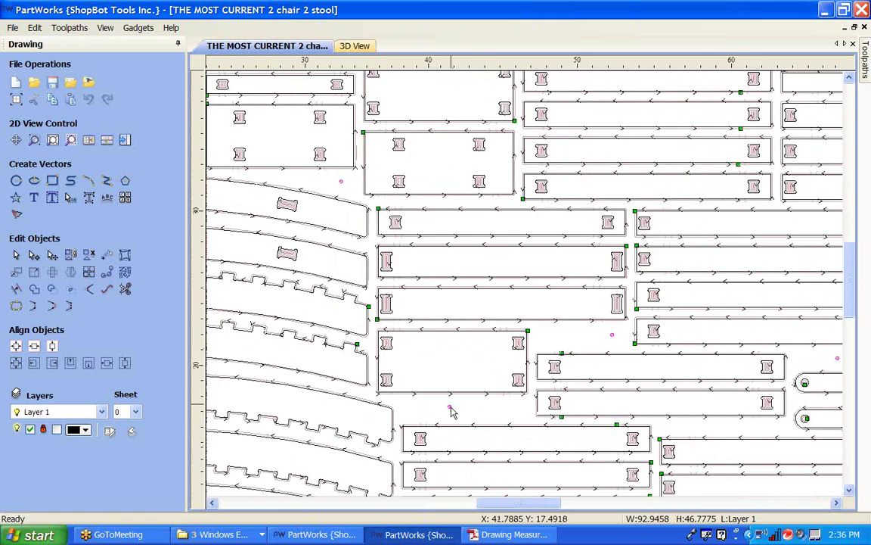
pyautogui.scroll(4, 453, 408)
pyautogui.scroll(2, 450, 423)
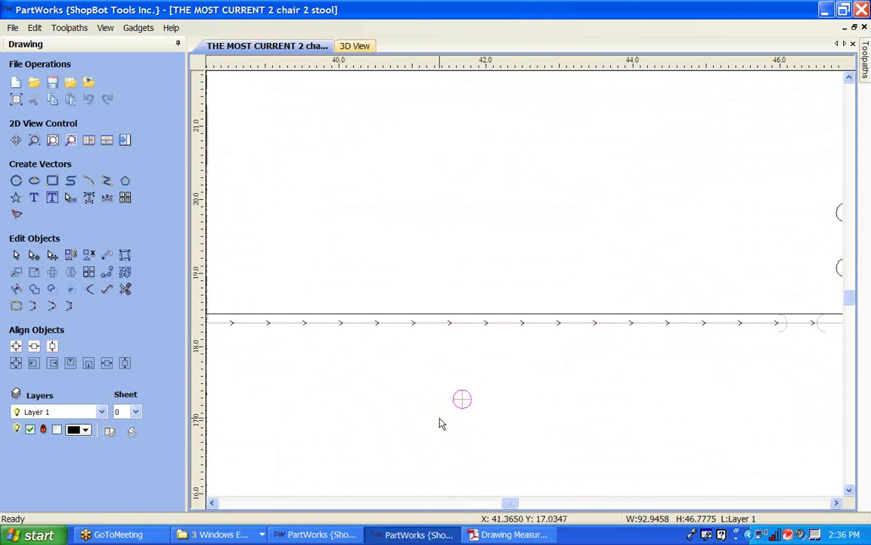
pyautogui.scroll(-6, 441, 421)
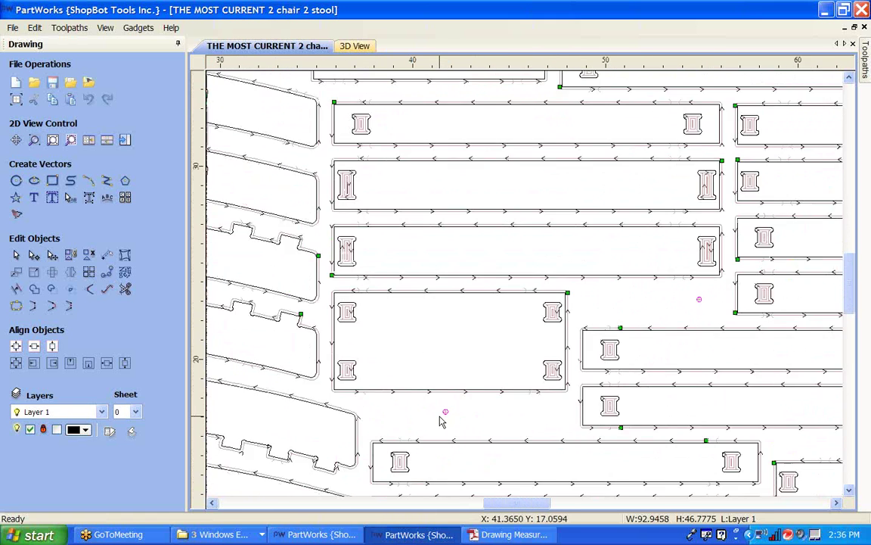
pyautogui.scroll(-1, 441, 416)
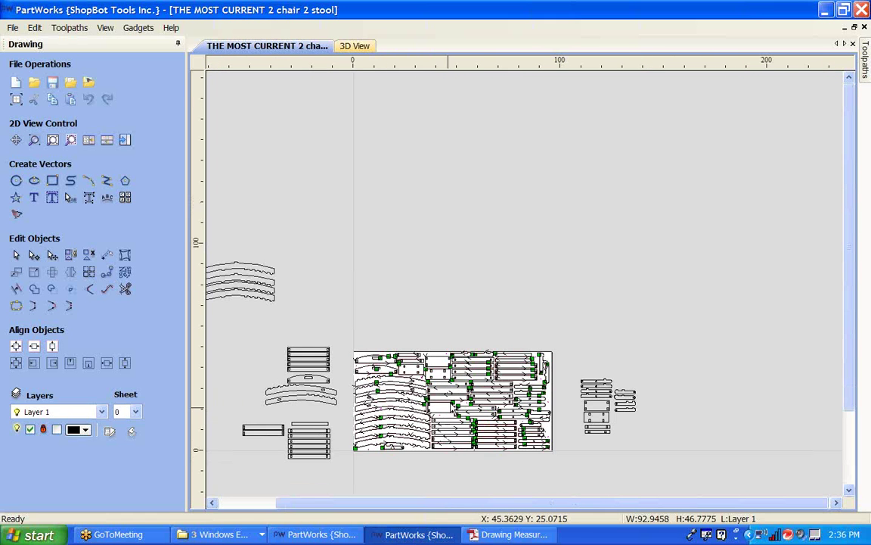
pyautogui.scroll(-1, 495, 371)
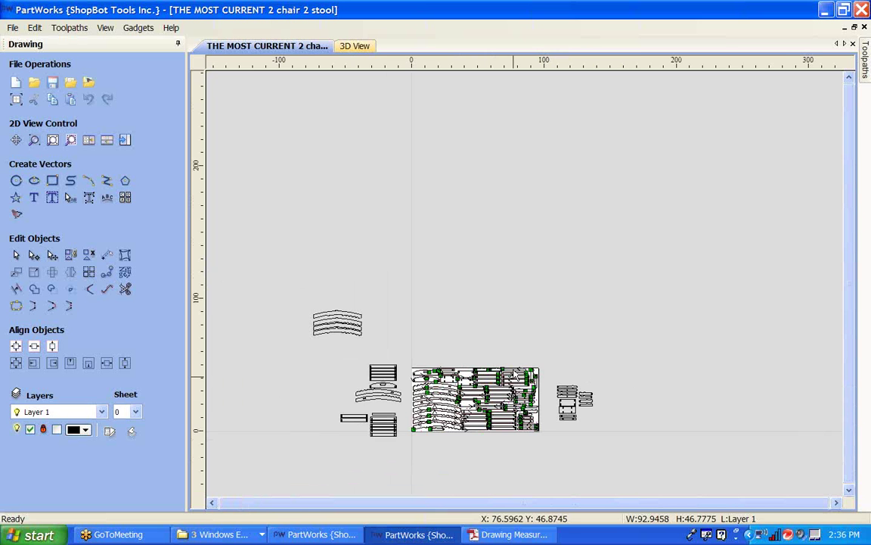
pyautogui.scroll(3, 401, 379)
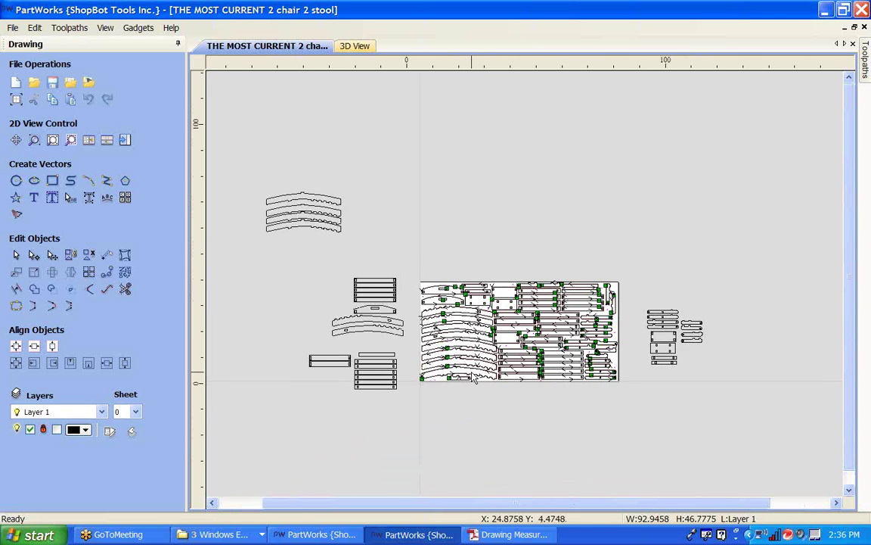
pyautogui.scroll(4, 392, 380)
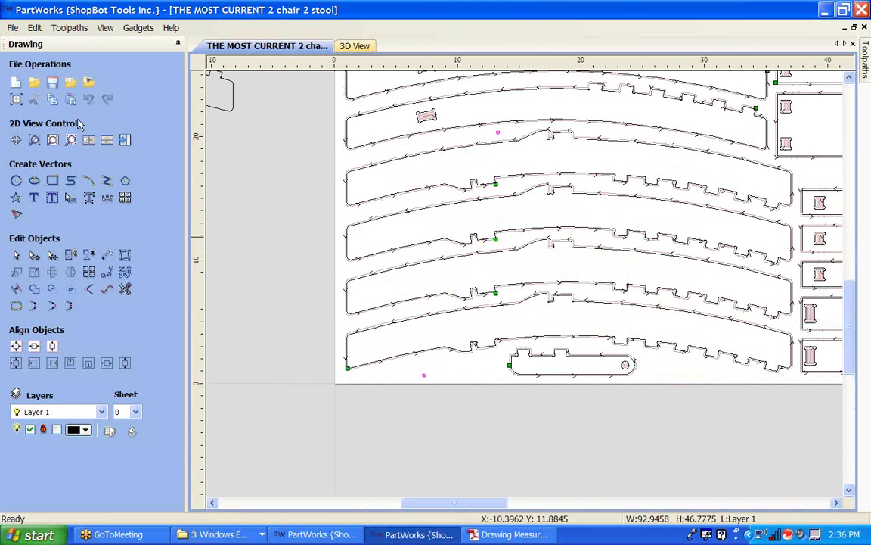
# - Hide Pocket ALL, Through Holes and OutsideParts, simulate only Hold Down, and open its settings
pyautogui.click(127, 142)
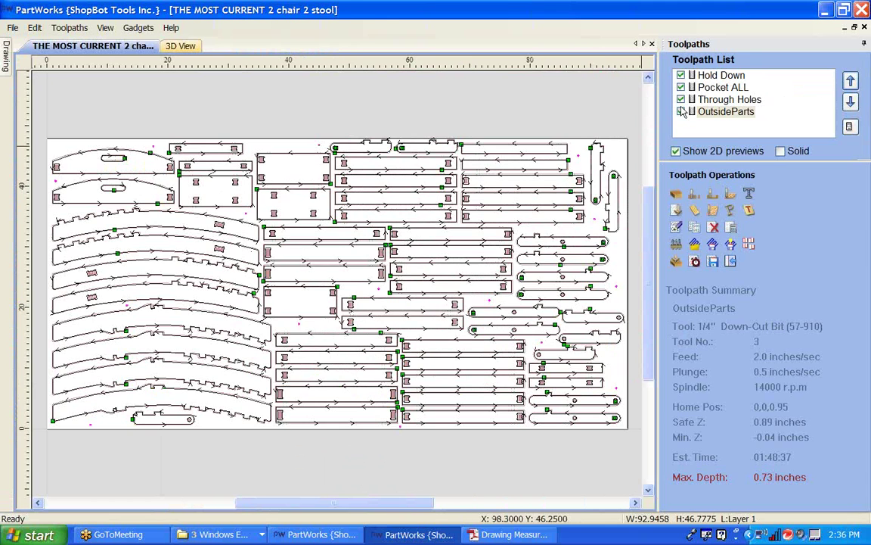
pyautogui.click(677, 245)
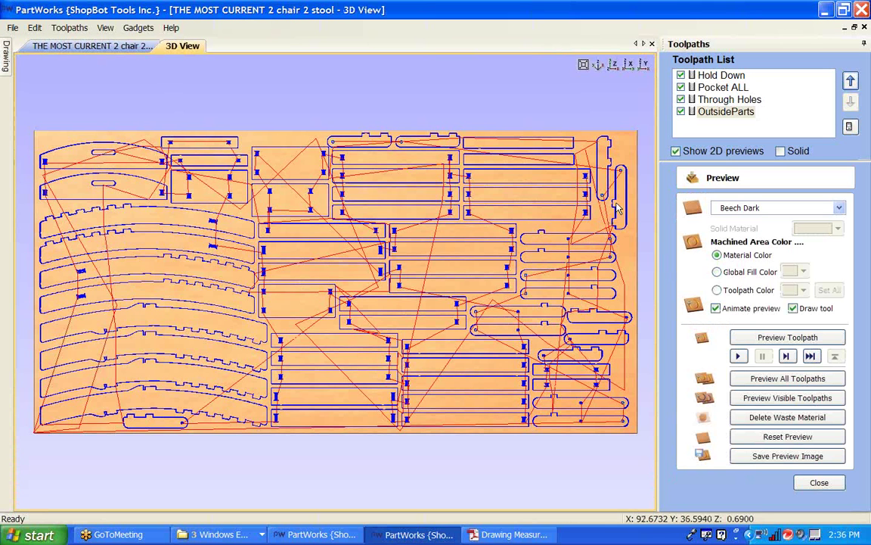
pyautogui.click(681, 87)
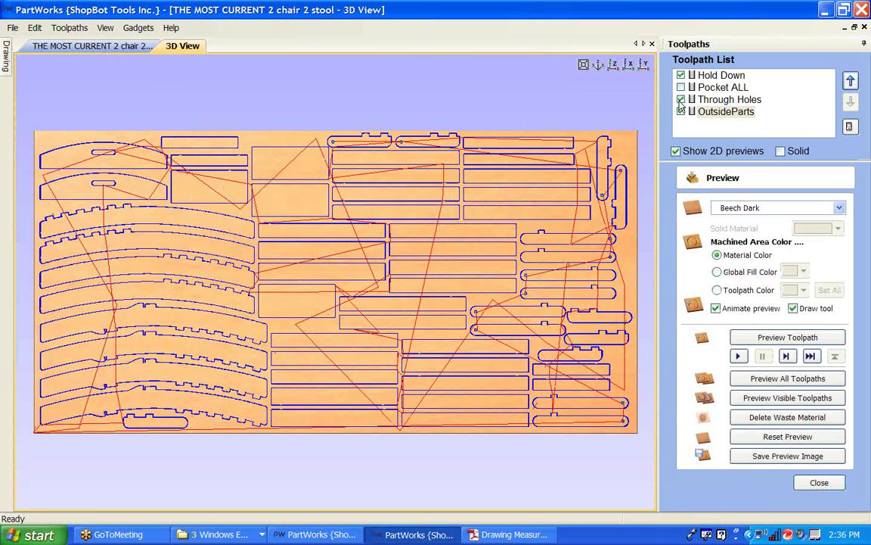
pyautogui.click(681, 99)
pyautogui.click(680, 111)
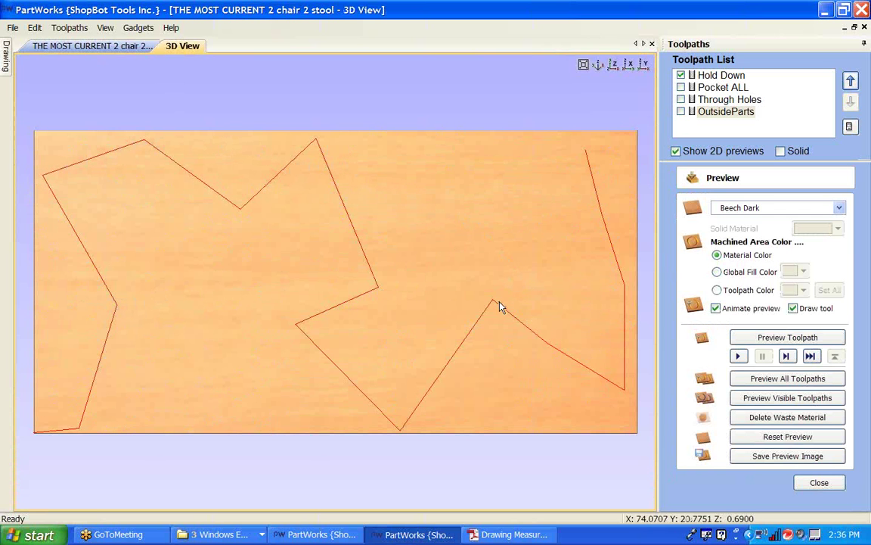
pyautogui.click(733, 354)
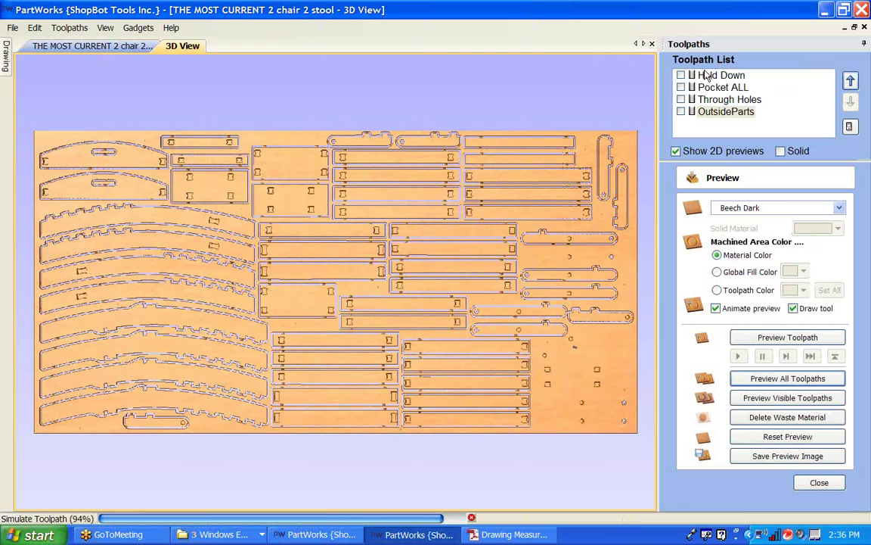
pyautogui.doubleClick(720, 75)
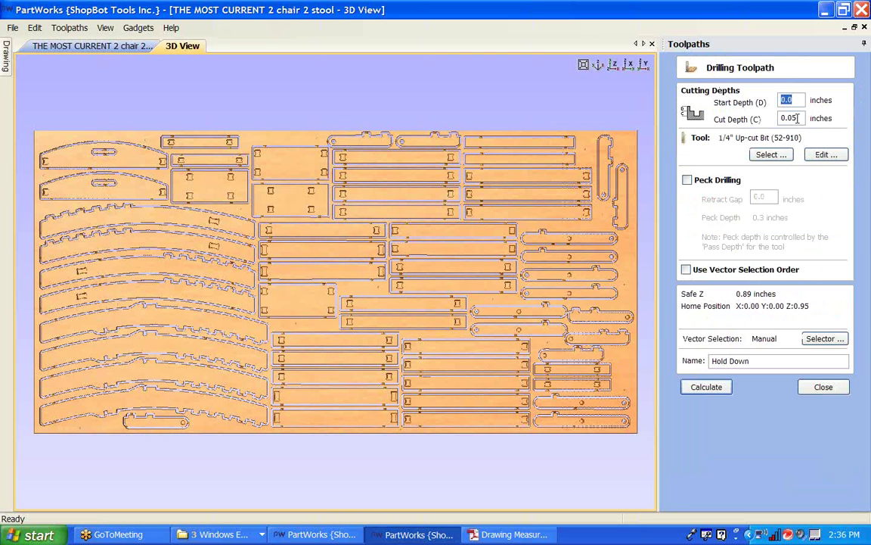
# - Close the Hold Down settings unchanged, minimize the chair job and return to DemoTicTacToe
pyautogui.click(824, 389)
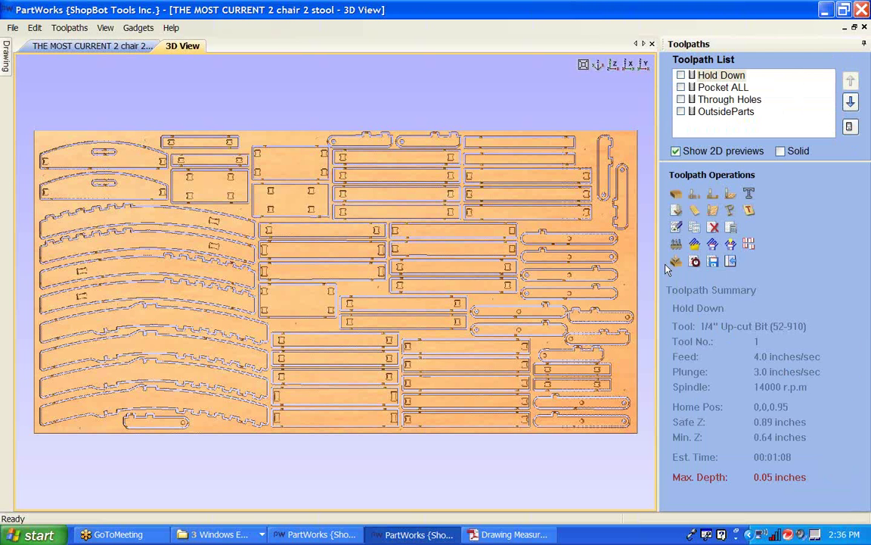
pyautogui.click(730, 261)
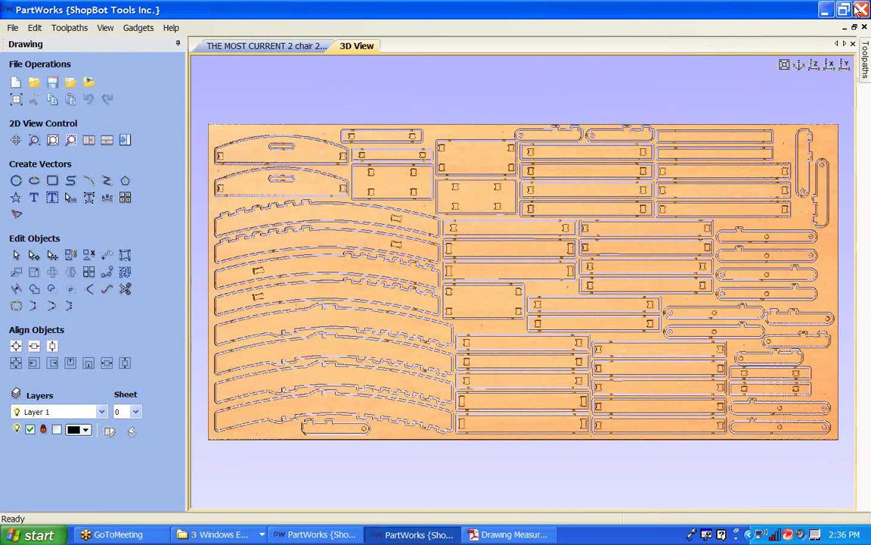
pyautogui.click(825, 9)
pyautogui.click(323, 535)
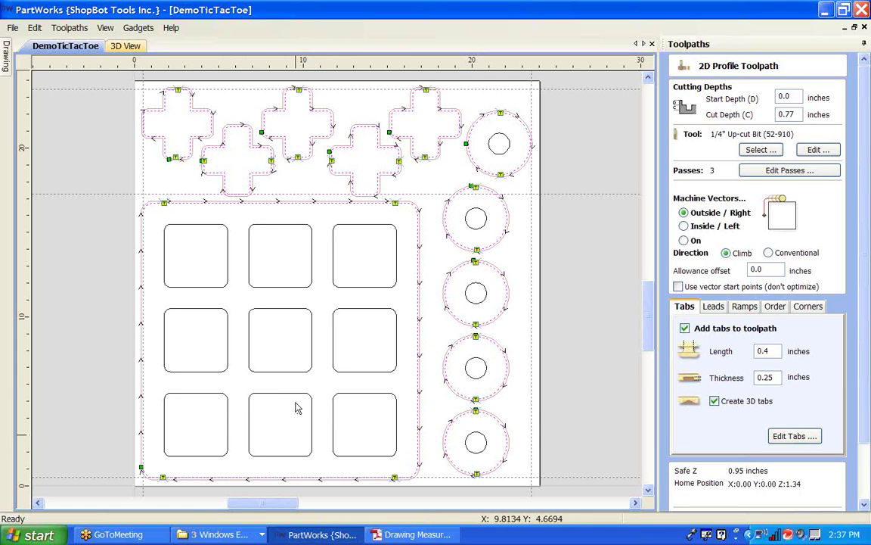
# - Close the profile toolpath form, hide the Profile All preview, and deselect all vectors
pyautogui.scroll(3, 84, 415)
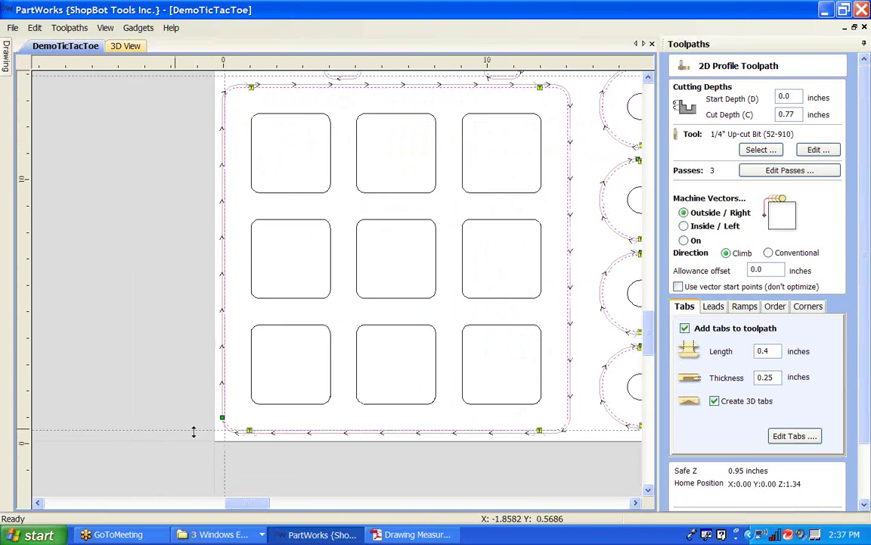
pyautogui.scroll(-4, 609, 123)
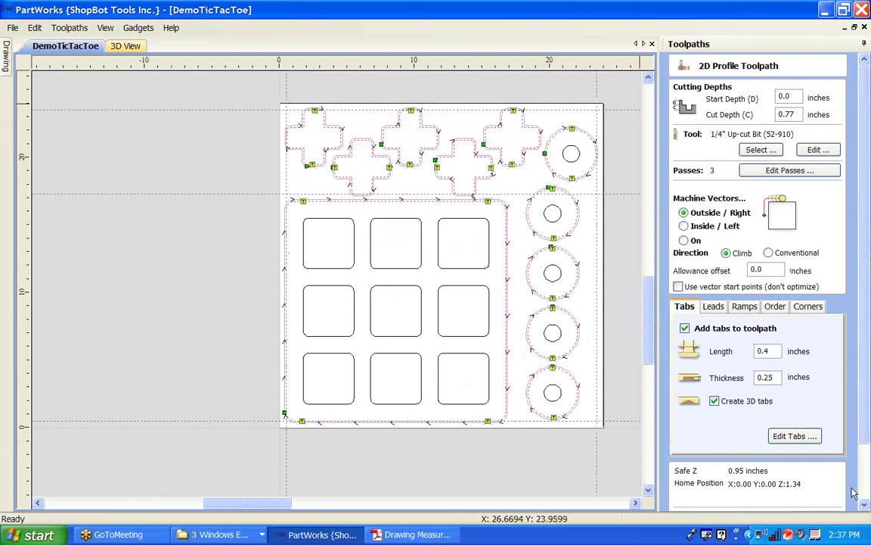
pyautogui.scroll(-3, 853, 494)
pyautogui.click(817, 498)
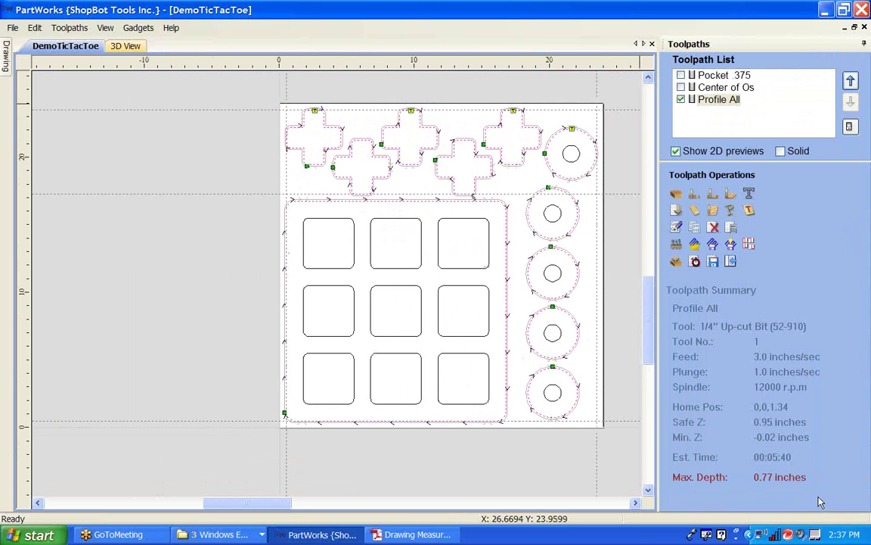
pyautogui.click(685, 99)
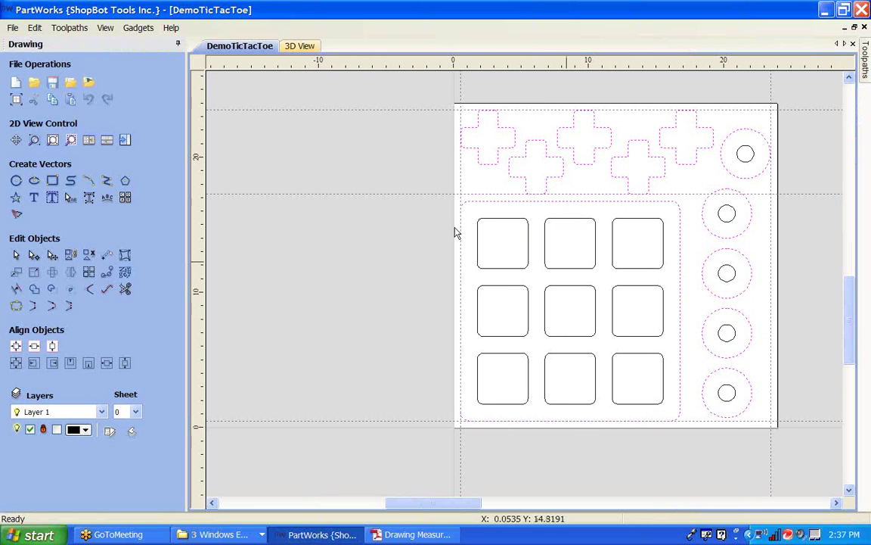
pyautogui.click(356, 149)
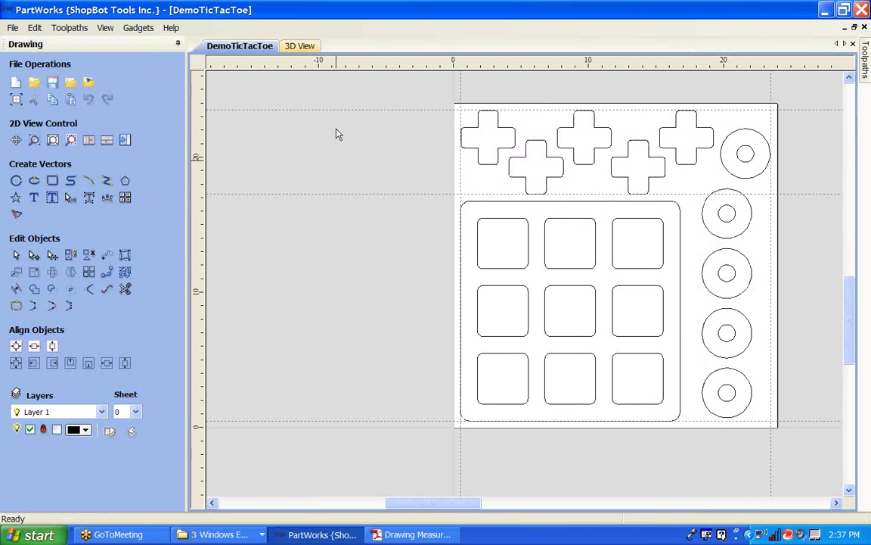
# - Draw 0.25-inch circles near the top-left, top-right, bottom-right and bottom-left sheet corners
pyautogui.click(16, 181)
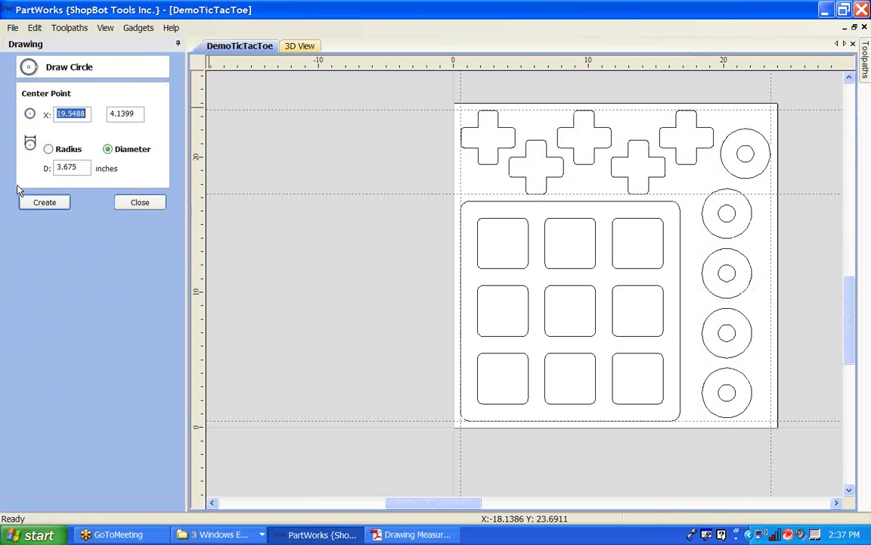
pyautogui.click(88, 168)
pyautogui.write('.25')
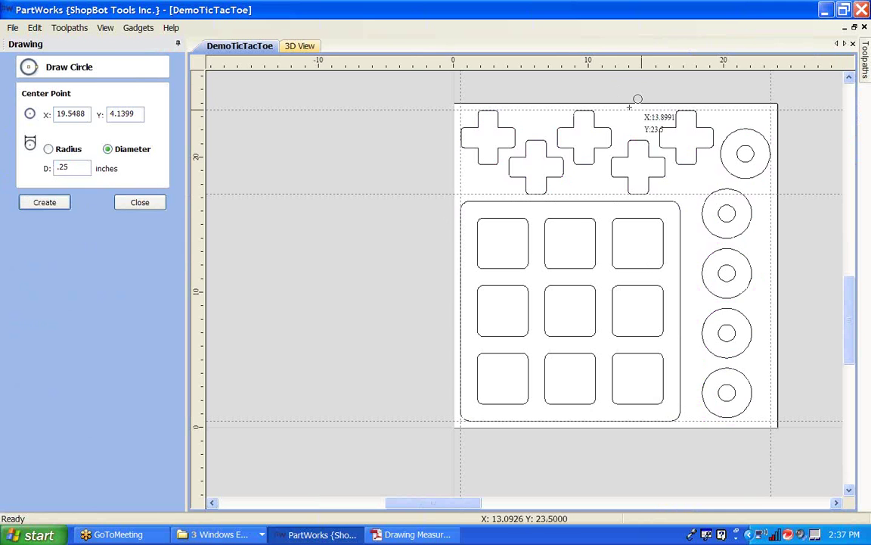
pyautogui.scroll(4, 469, 112)
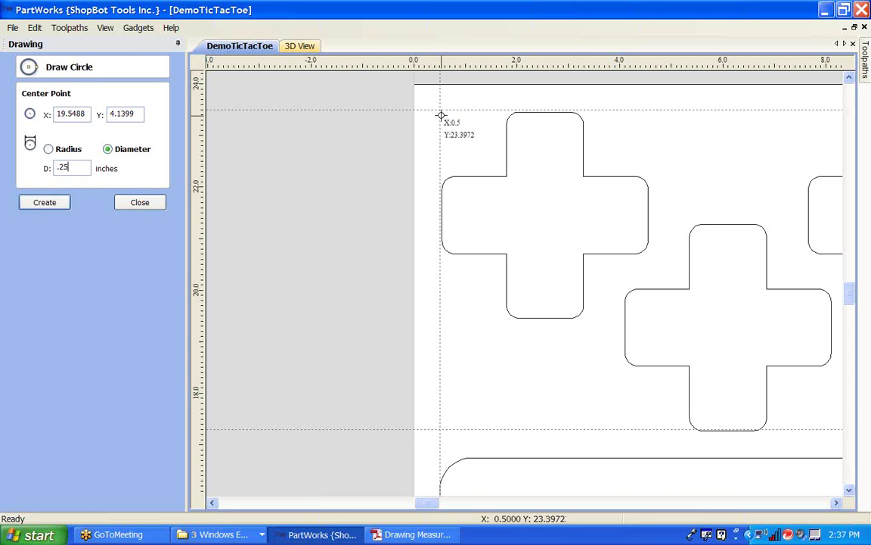
pyautogui.click(440, 111)
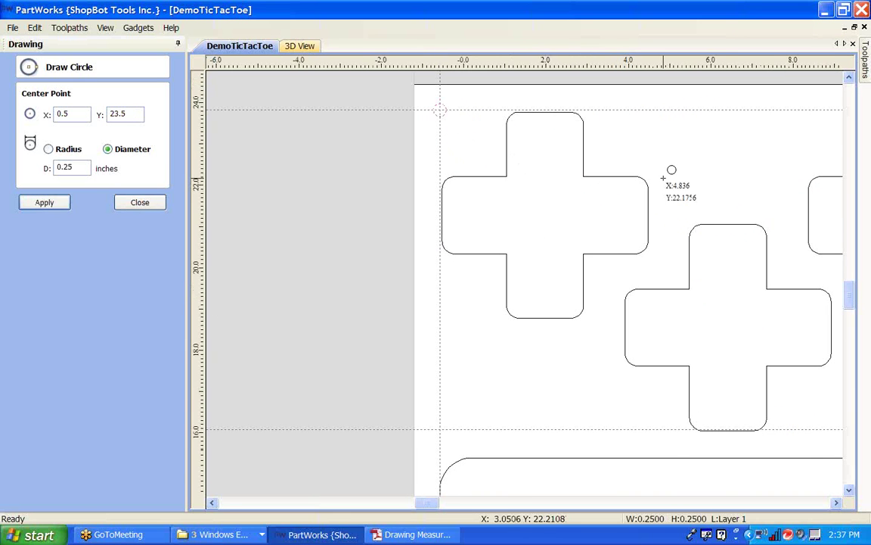
pyautogui.scroll(-2, 671, 171)
pyautogui.scroll(-1, 208, 130)
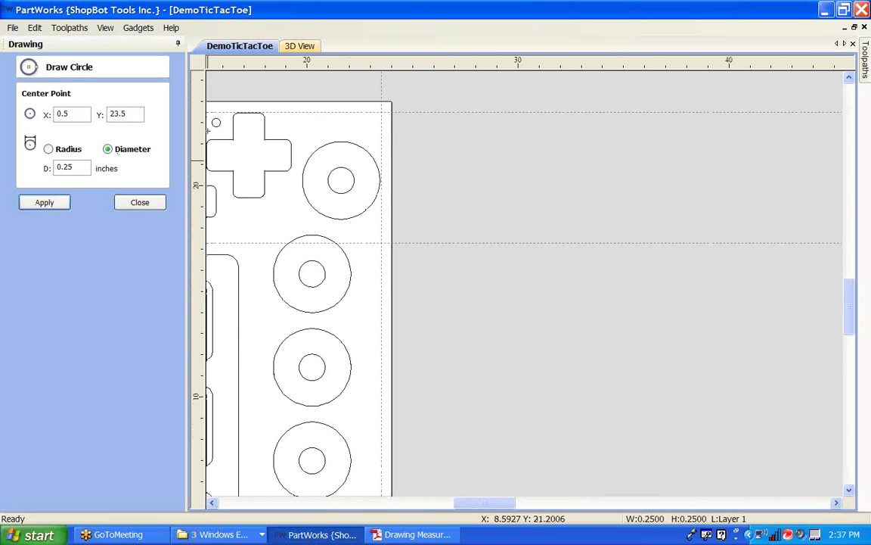
pyautogui.click(353, 123)
pyautogui.scroll(-1, 249, 327)
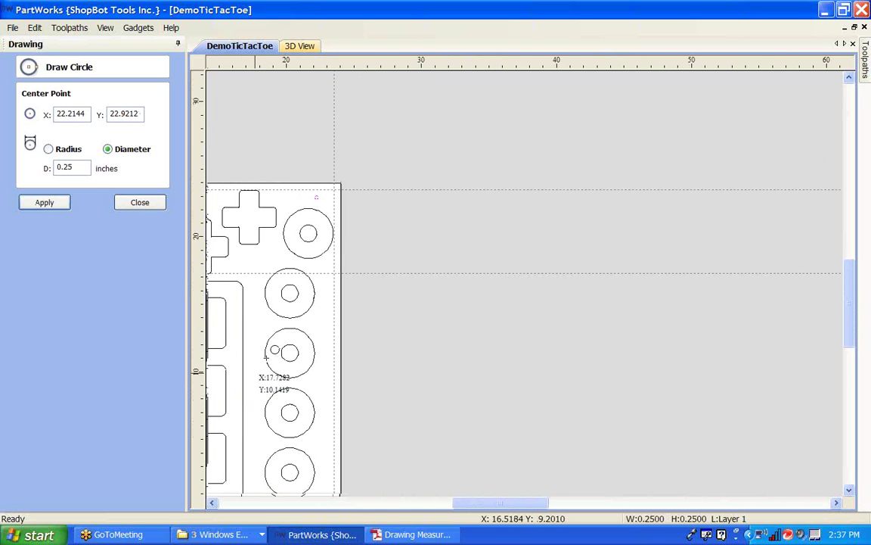
pyautogui.scroll(1, 582, 172)
pyautogui.scroll(2, 550, 140)
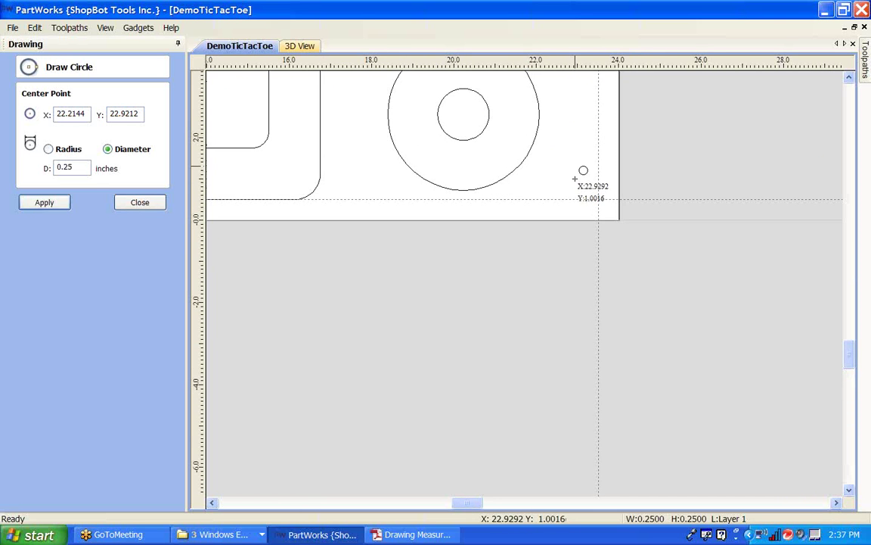
pyautogui.click(574, 179)
pyautogui.scroll(-4, 400, 102)
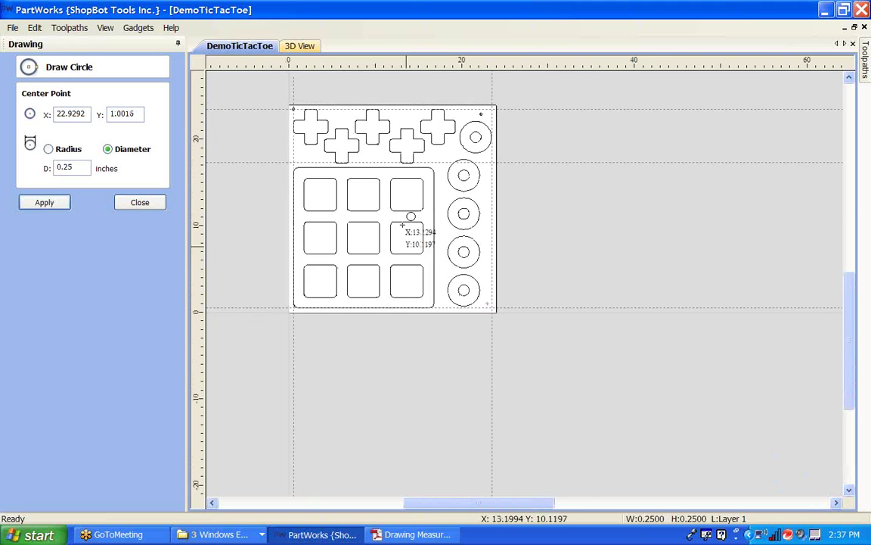
pyautogui.scroll(4, 472, 181)
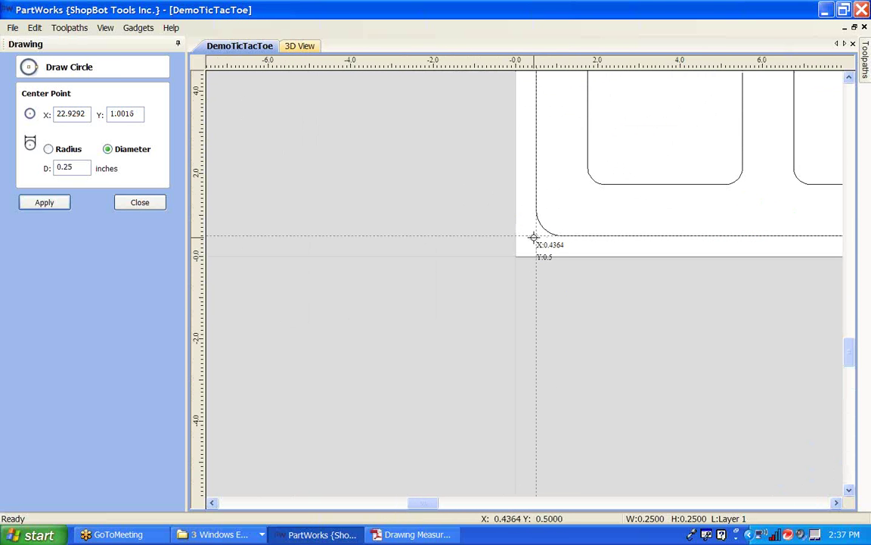
pyautogui.click(535, 239)
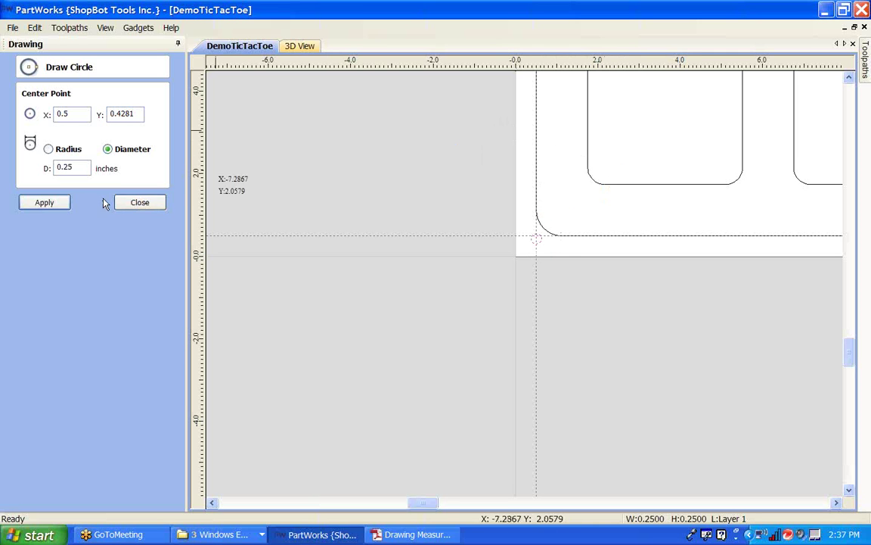
pyautogui.click(140, 202)
# - Clear the vector selection, go back to the toolpaths list and bring the whole job into view
pyautogui.scroll(-5, 654, 208)
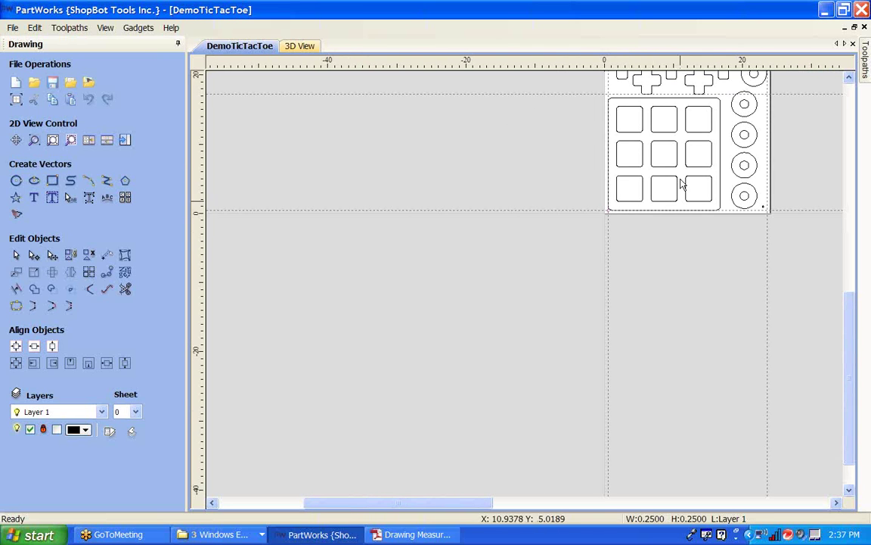
pyautogui.scroll(4, 583, 286)
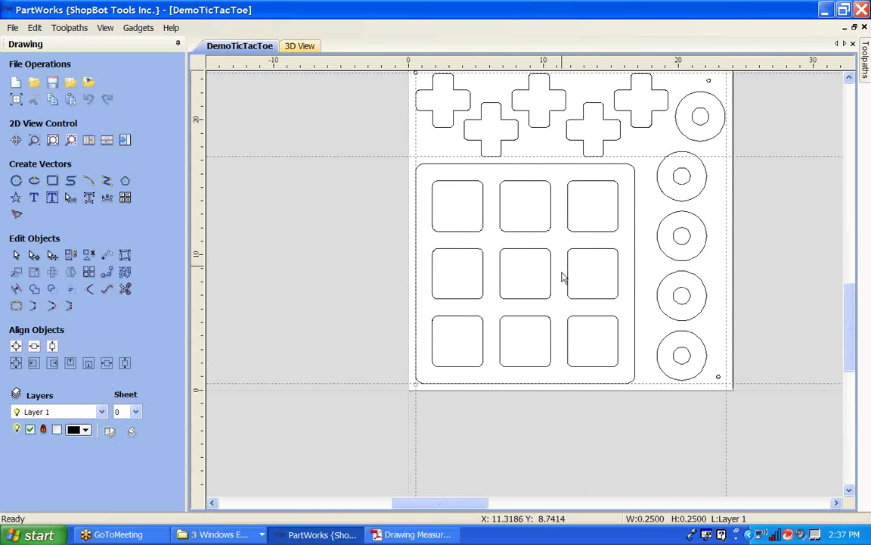
pyautogui.click(484, 352)
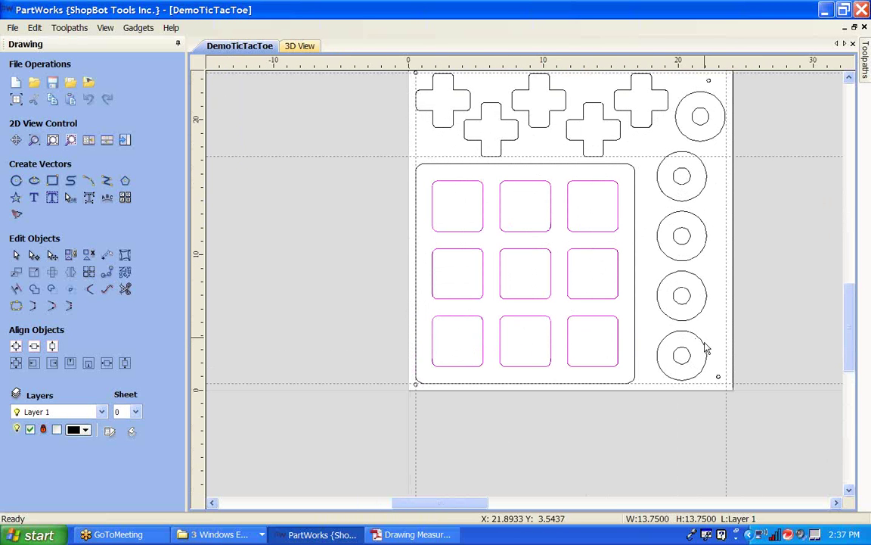
pyautogui.click(684, 352)
pyautogui.click(685, 360)
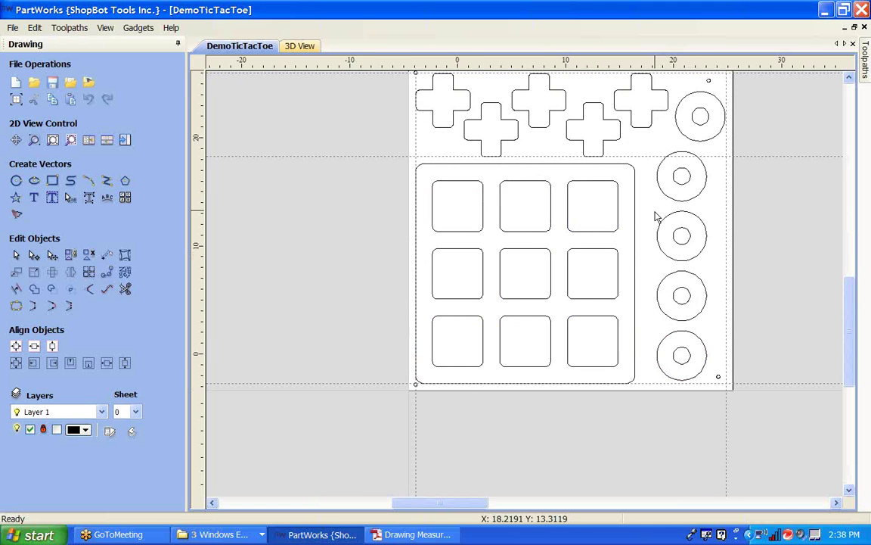
pyautogui.scroll(-1, 655, 218)
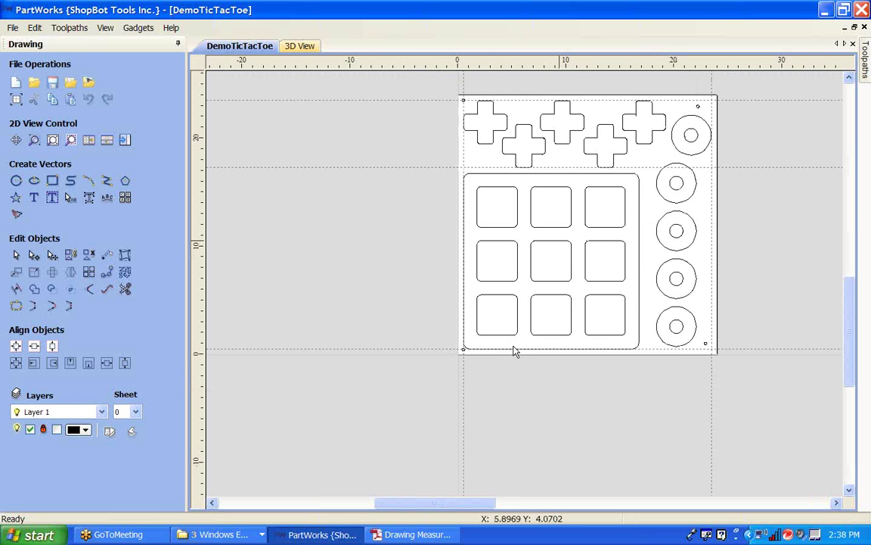
pyautogui.scroll(5, 461, 352)
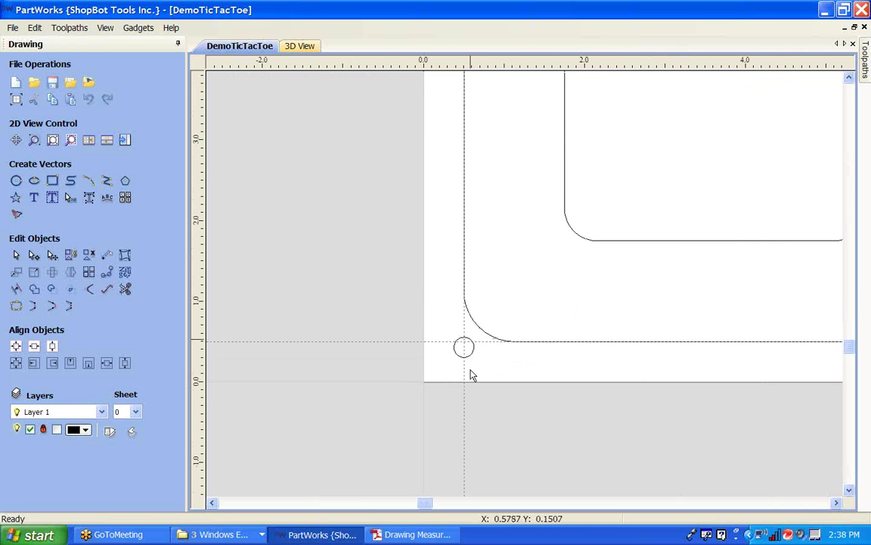
pyautogui.click(125, 142)
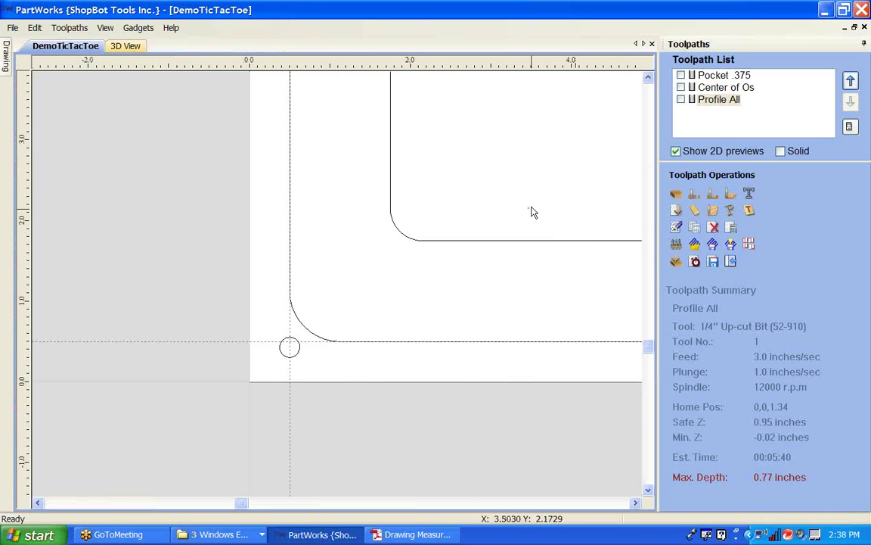
pyautogui.scroll(-8, 531, 212)
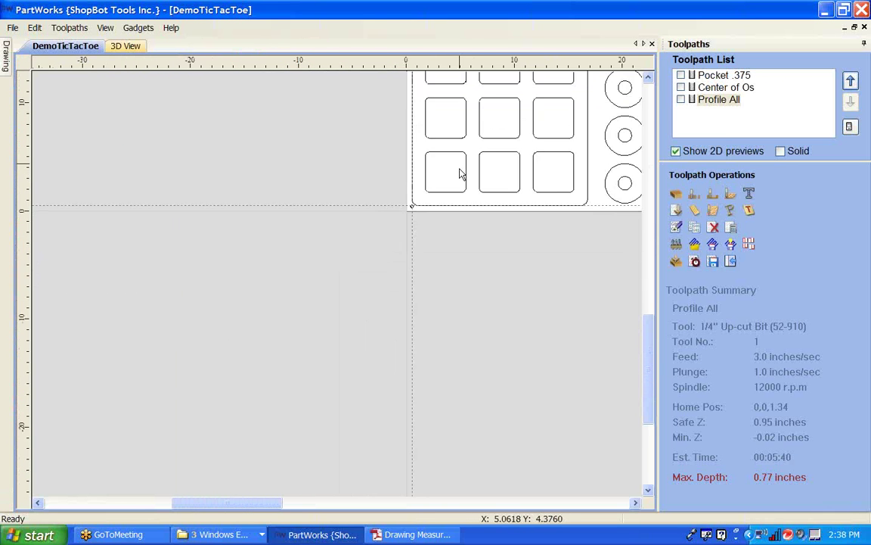
pyautogui.moveTo(460, 174); pyautogui.dragTo(388, 322, button='middle')
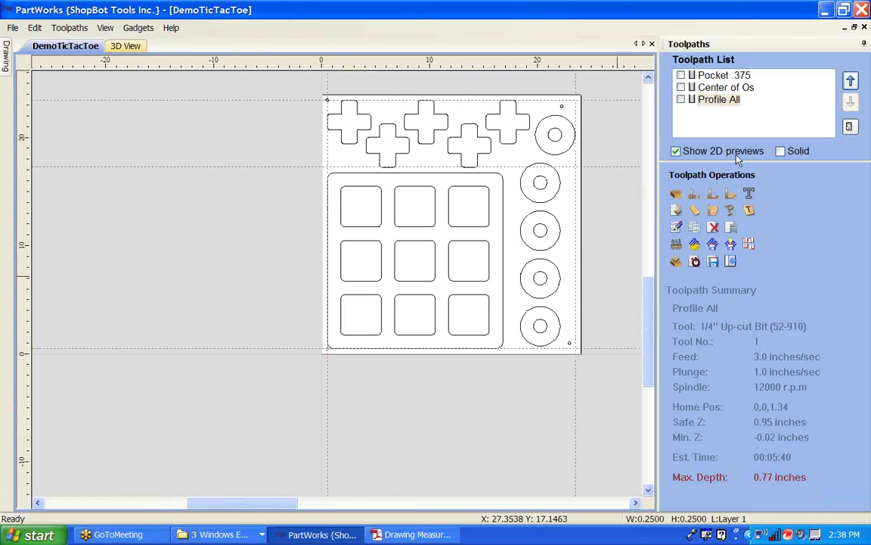
# - Set up a 0.05-inch-deep drilling toolpath on the corner circles using the 1/4" Up-cut Bit
pyautogui.click(730, 194)
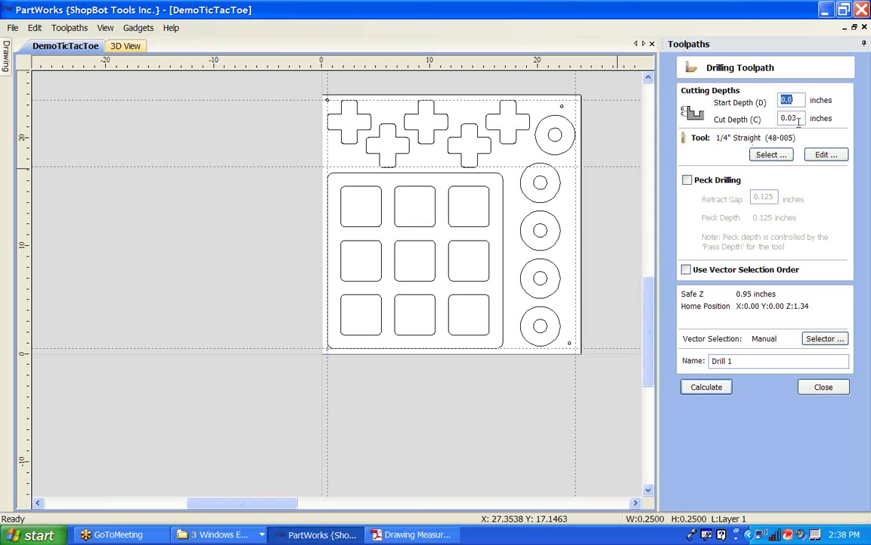
pyautogui.moveTo(792, 117); pyautogui.dragTo(819, 113)
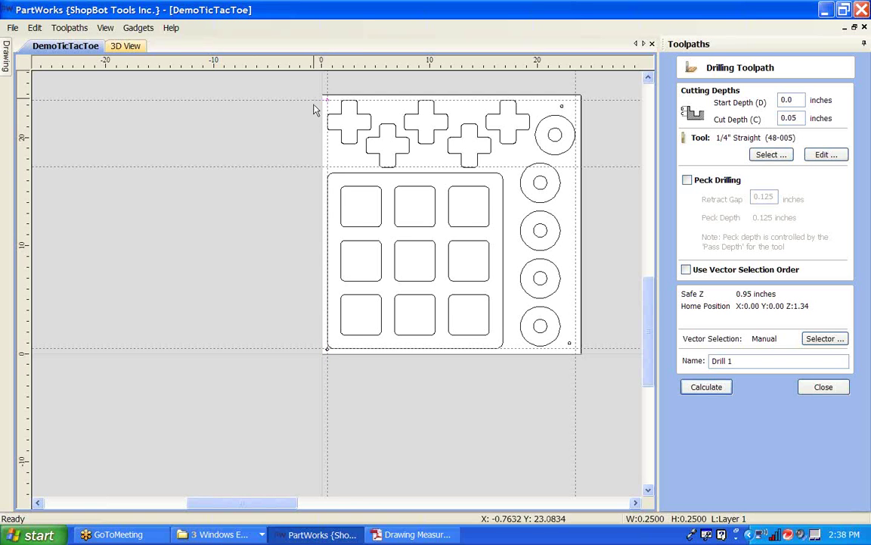
pyautogui.scroll(1, 311, 346)
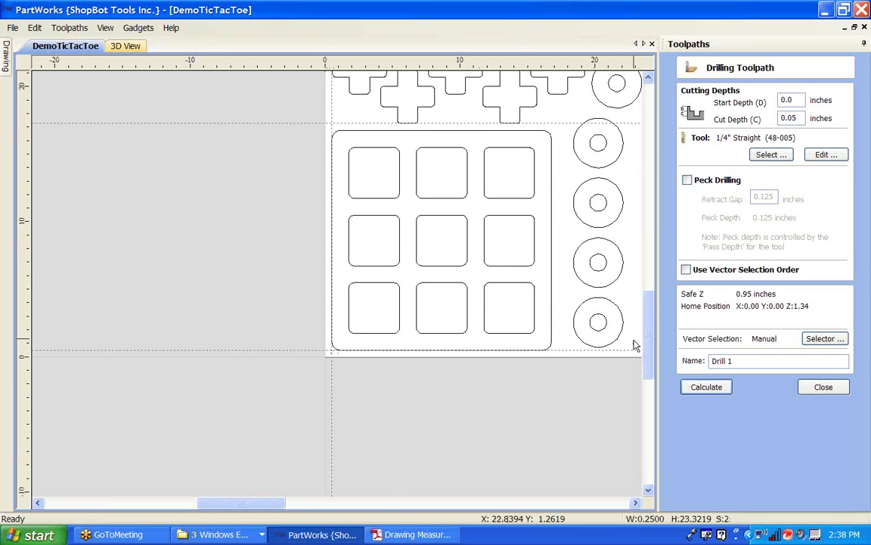
pyautogui.moveTo(619, 235); pyautogui.dragTo(526, 361, button='middle')
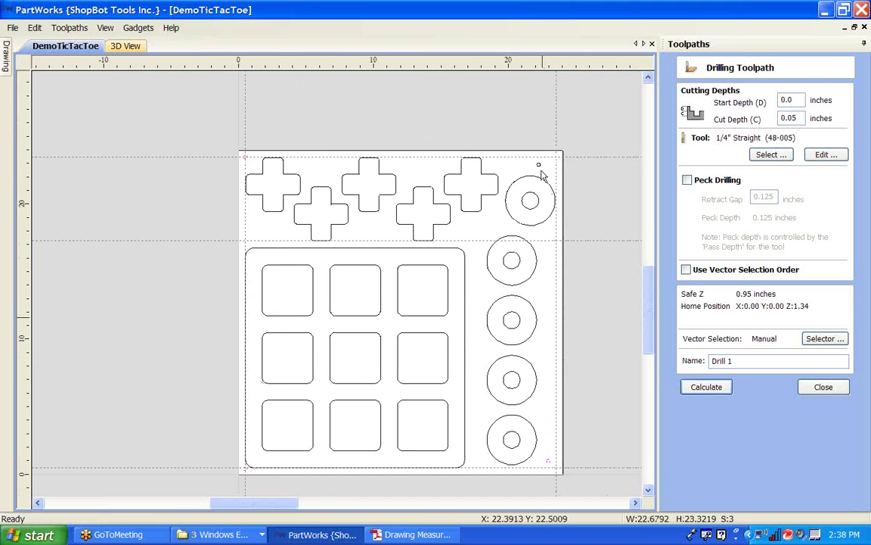
pyautogui.keyDown('shift'); pyautogui.click(541, 168); pyautogui.keyUp('shift')
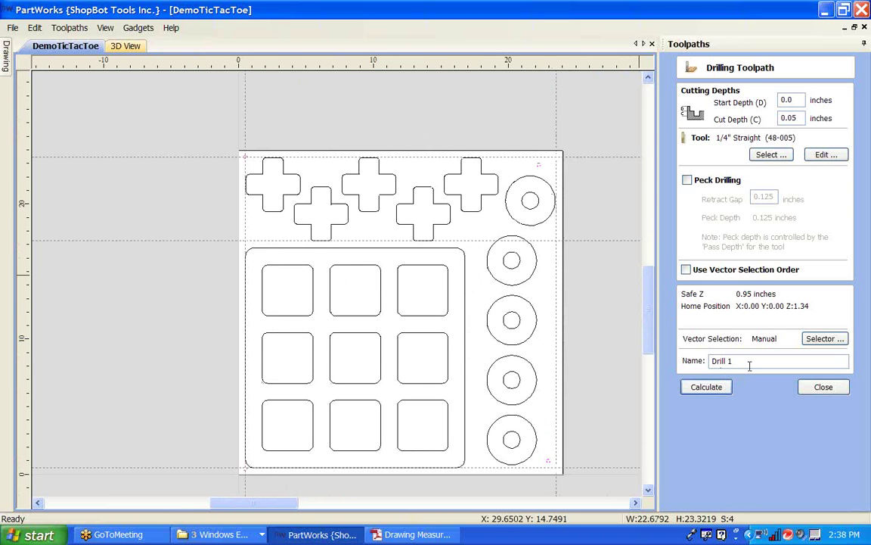
pyautogui.click(770, 155)
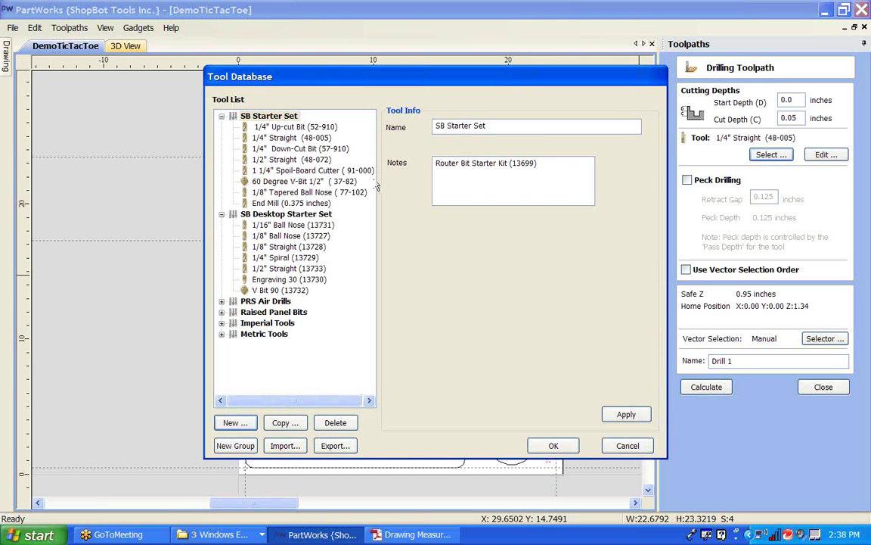
pyautogui.click(295, 127)
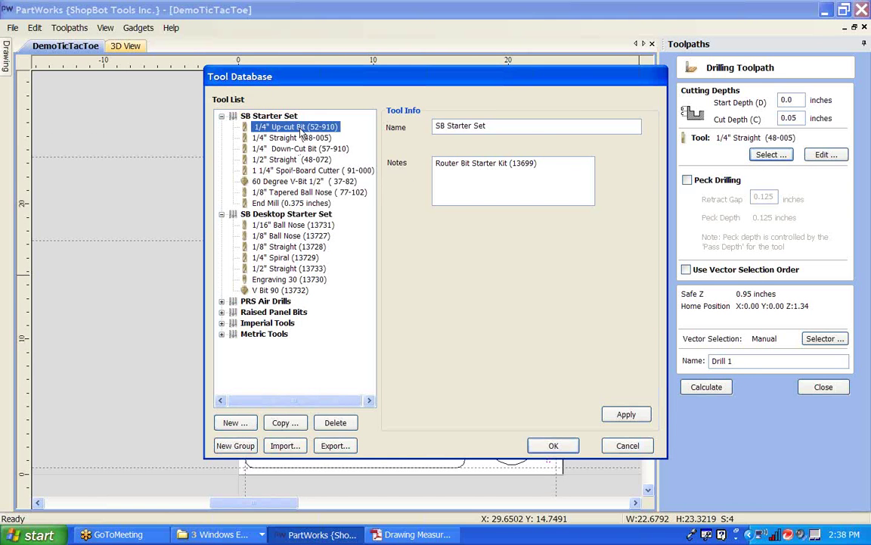
pyautogui.click(554, 446)
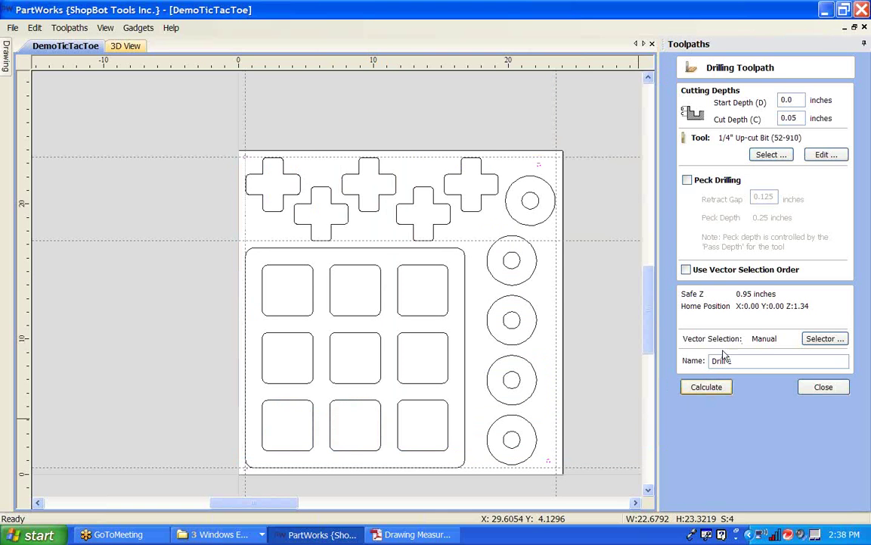
# - Name the drilling toolpath 'Hold Down', calculate it, and view the board from directly above
pyautogui.moveTo(733, 360); pyautogui.dragTo(596, 352)
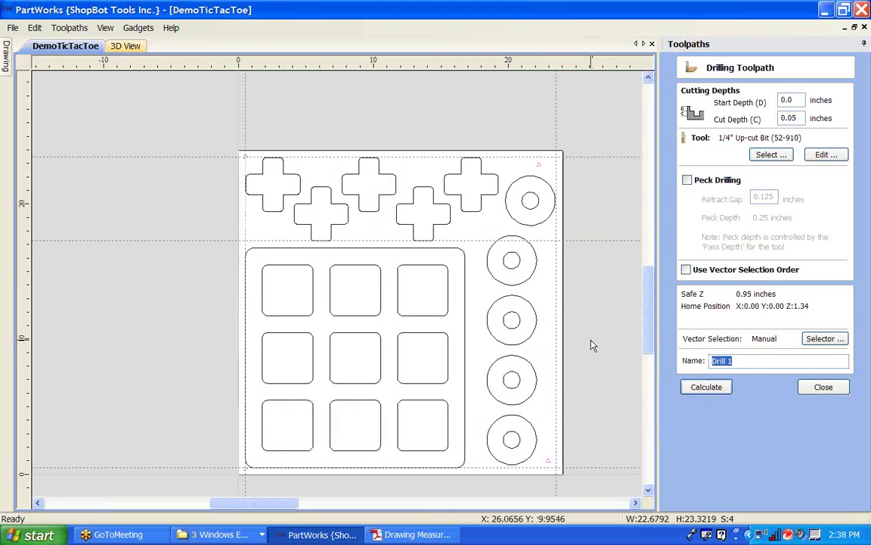
pyautogui.write('Hold Down')
pyautogui.click(727, 390)
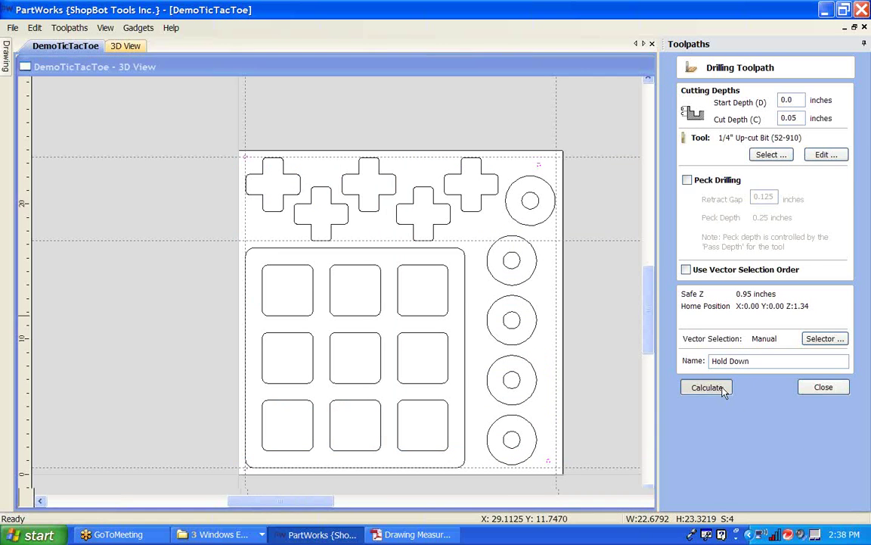
pyautogui.moveTo(242, 287); pyautogui.dragTo(218, 350)
# - Reset the preview, simulate all toolpaths, and zoom in on the board's lower-left corner
pyautogui.click(775, 437)
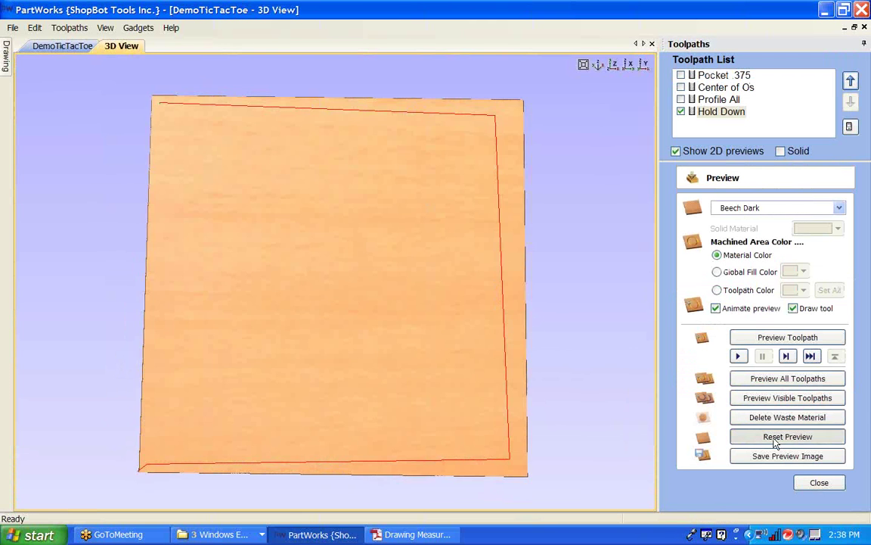
pyautogui.click(768, 381)
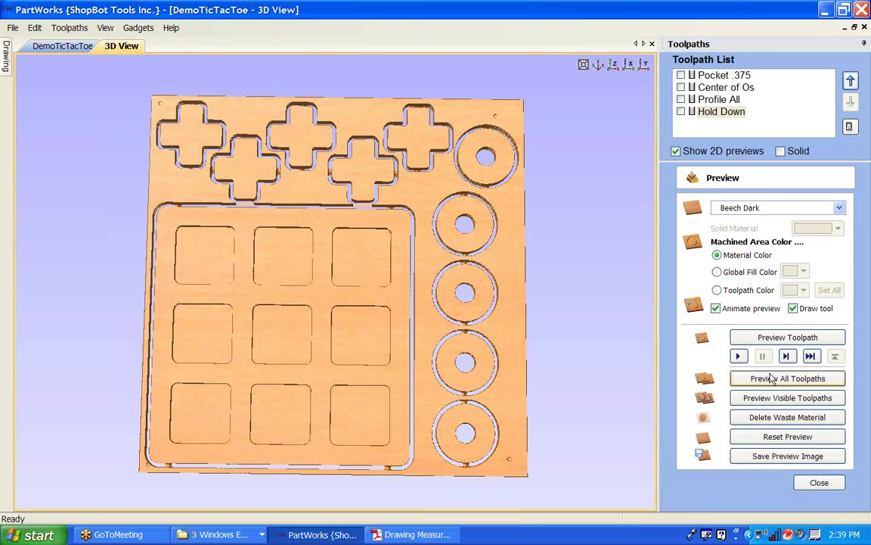
pyautogui.scroll(6, 130, 468)
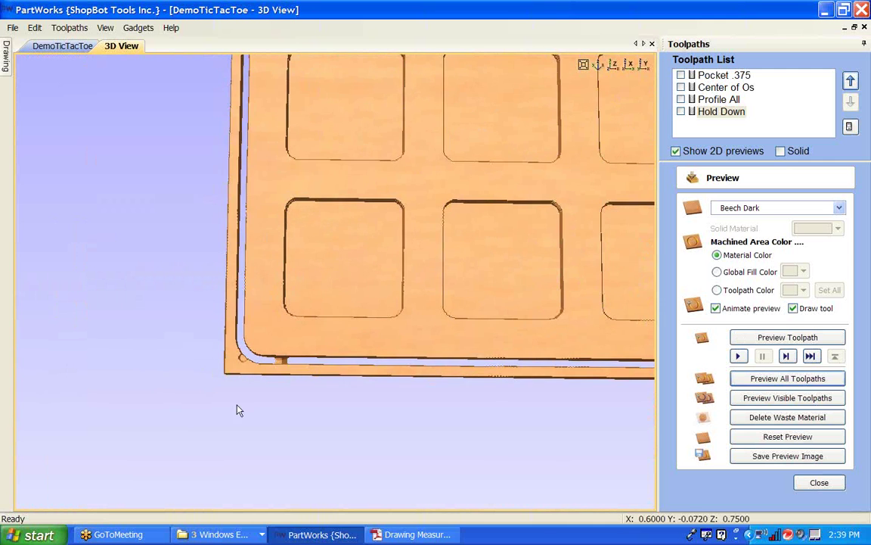
pyautogui.scroll(4, 242, 393)
pyautogui.moveTo(358, 308); pyautogui.dragTo(273, 357)
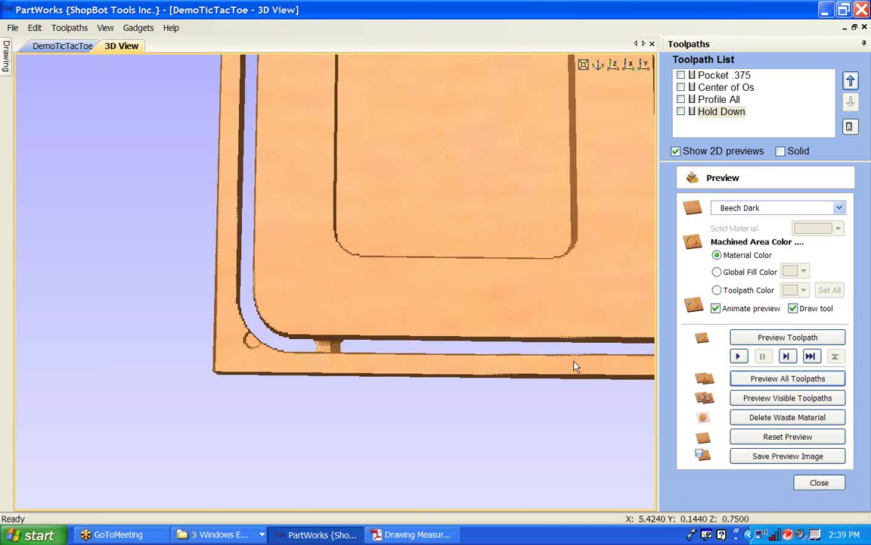
pyautogui.scroll(-4, 330, 210)
# - Select Hold Down in the toolpath list and move it up three places to the top
pyautogui.scroll(-5, 481, 192)
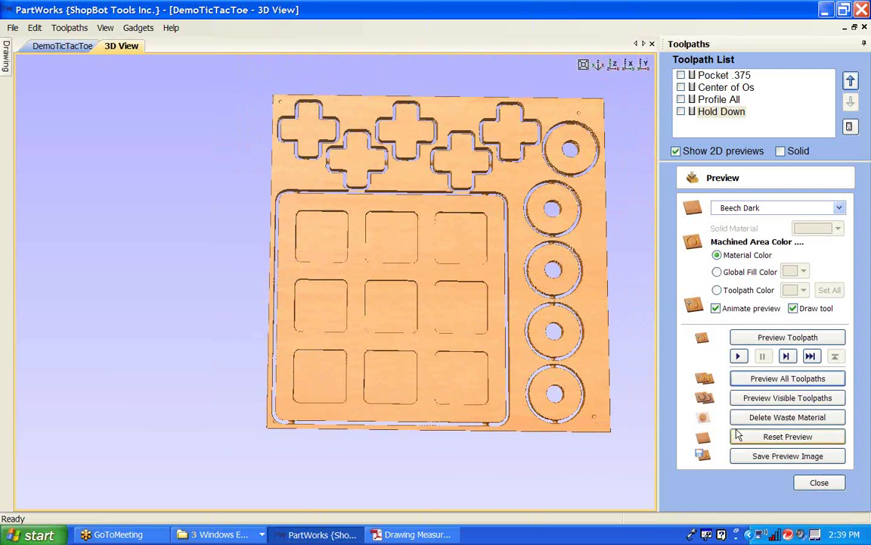
pyautogui.click(820, 482)
pyautogui.click(694, 77)
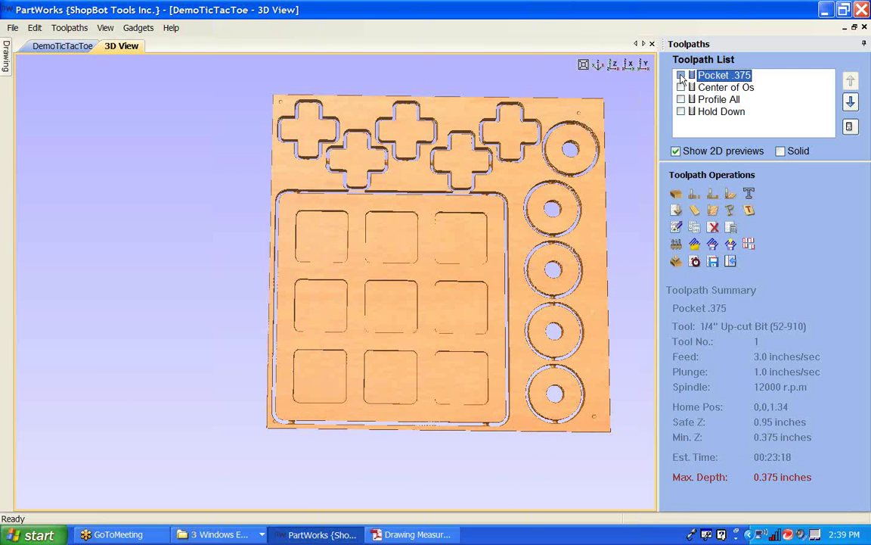
pyautogui.click(676, 261)
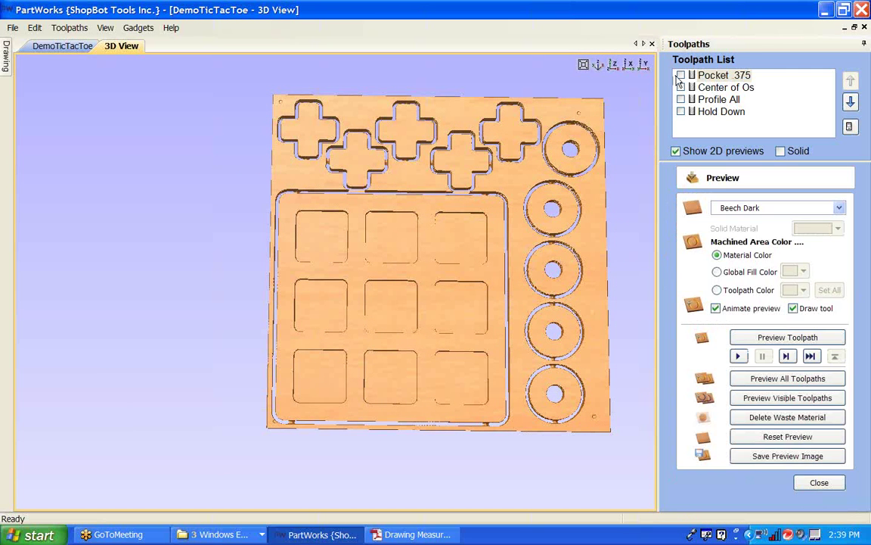
pyautogui.click(699, 88)
pyautogui.click(703, 100)
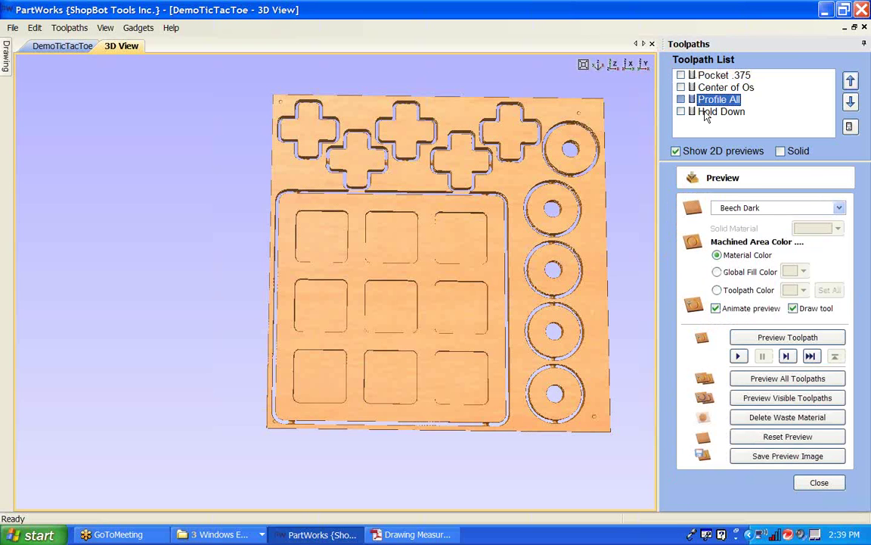
pyautogui.click(705, 112)
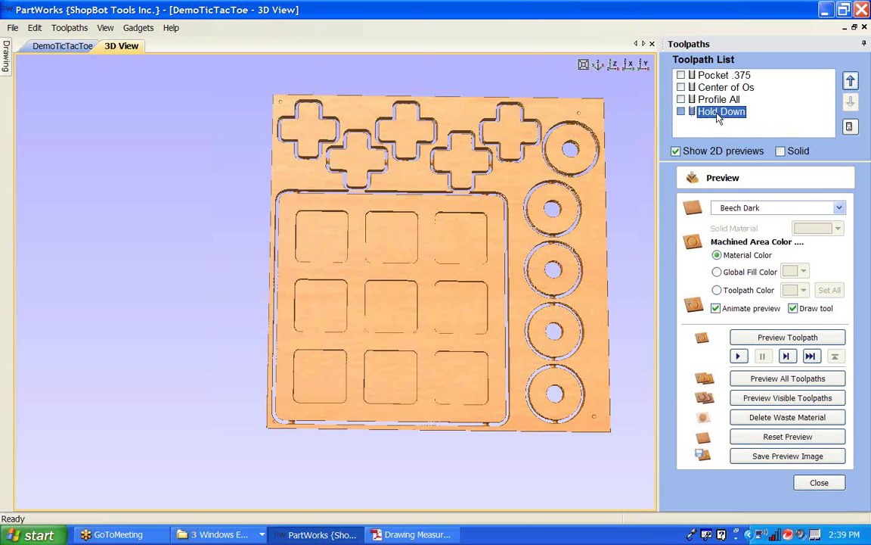
pyautogui.click(851, 80)
pyautogui.click(850, 80)
pyautogui.click(851, 80)
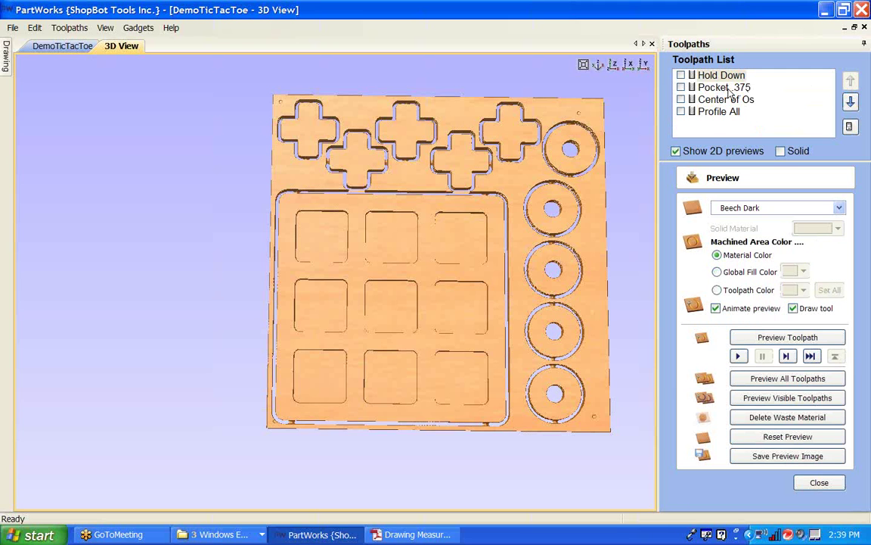
# - Reset the preview, simulate only the Hold Down holes, and orbit to inspect a corner hole
pyautogui.click(766, 418)
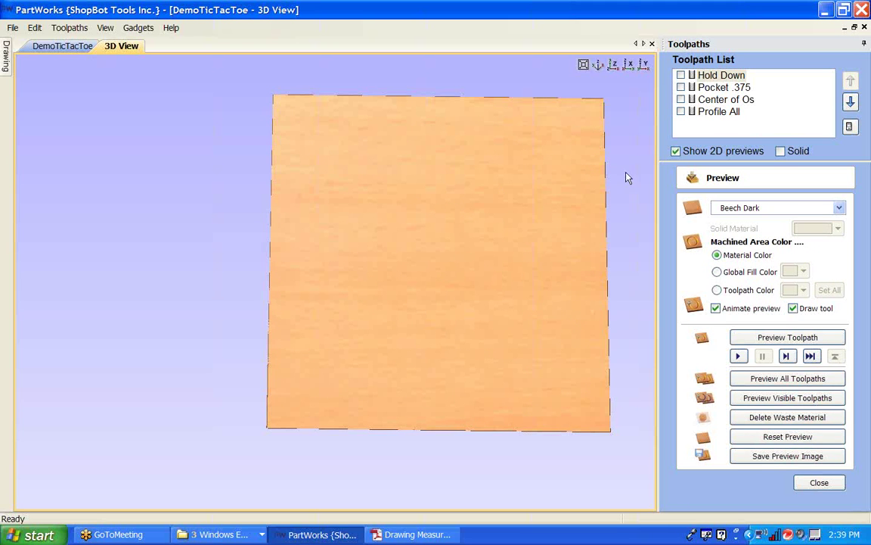
pyautogui.click(681, 75)
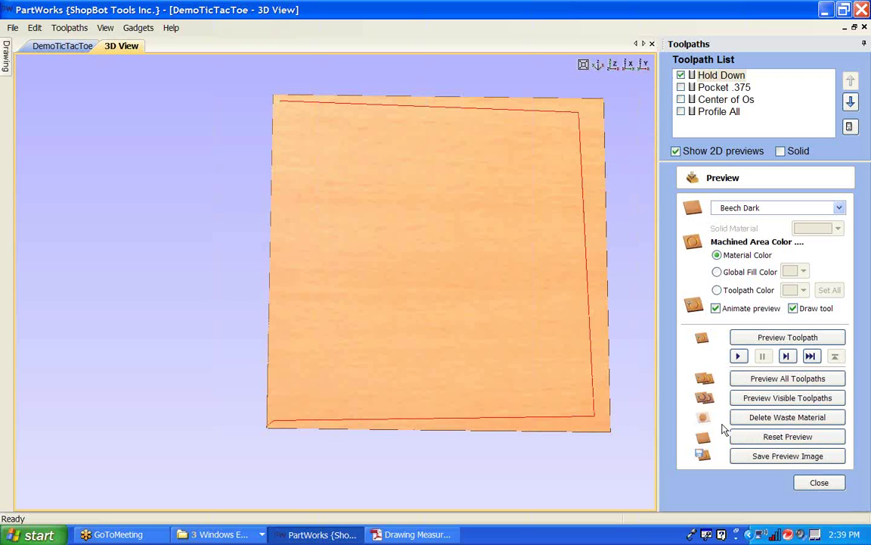
pyautogui.click(761, 398)
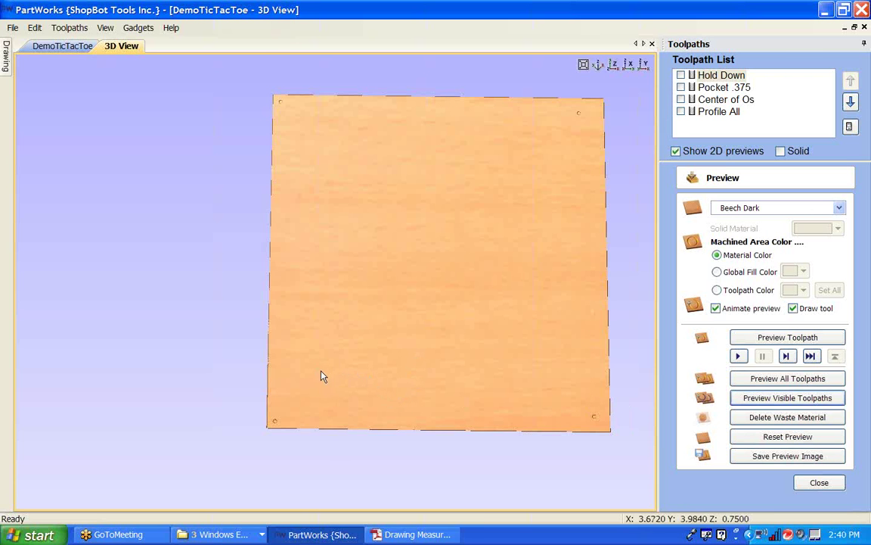
pyautogui.moveTo(291, 457); pyautogui.dragTo(276, 444)
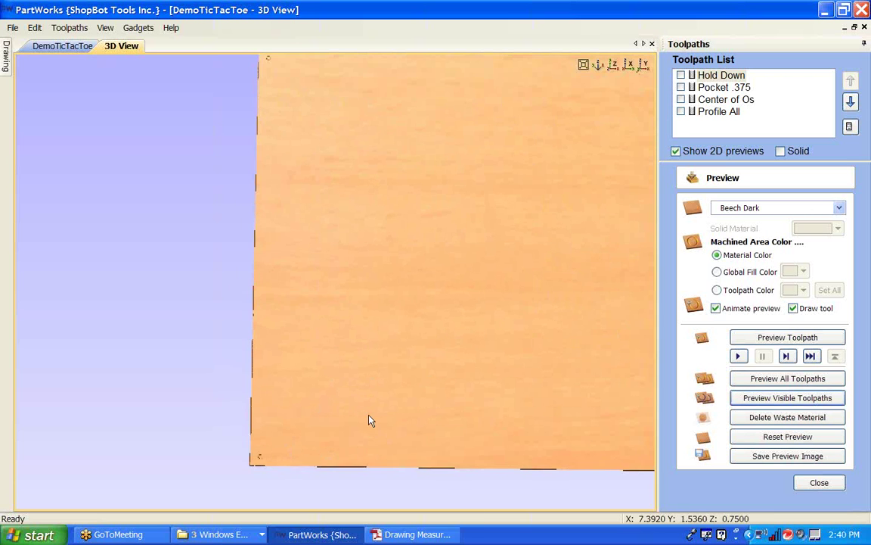
pyautogui.moveTo(369, 420); pyautogui.dragTo(395, 283)
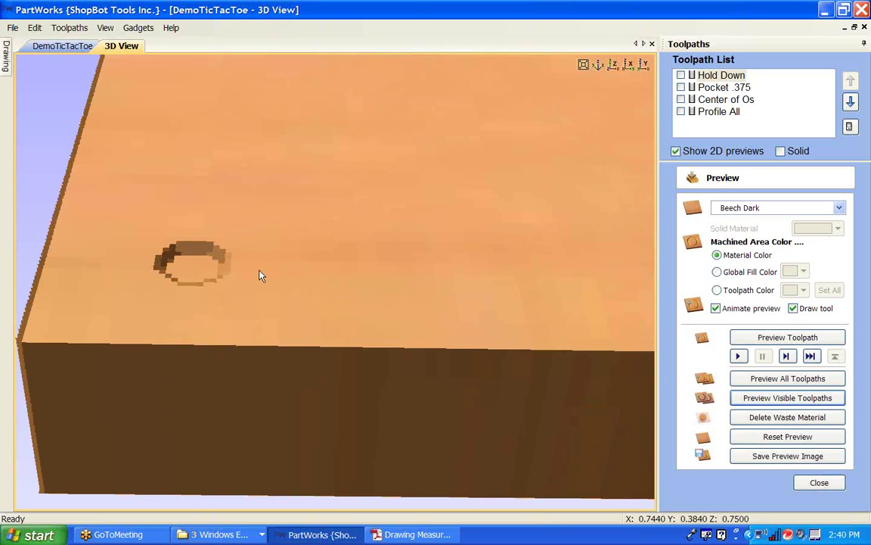
pyautogui.scroll(-3, 209, 266)
pyautogui.moveTo(204, 266); pyautogui.dragTo(360, 252)
pyautogui.scroll(-4, 360, 252)
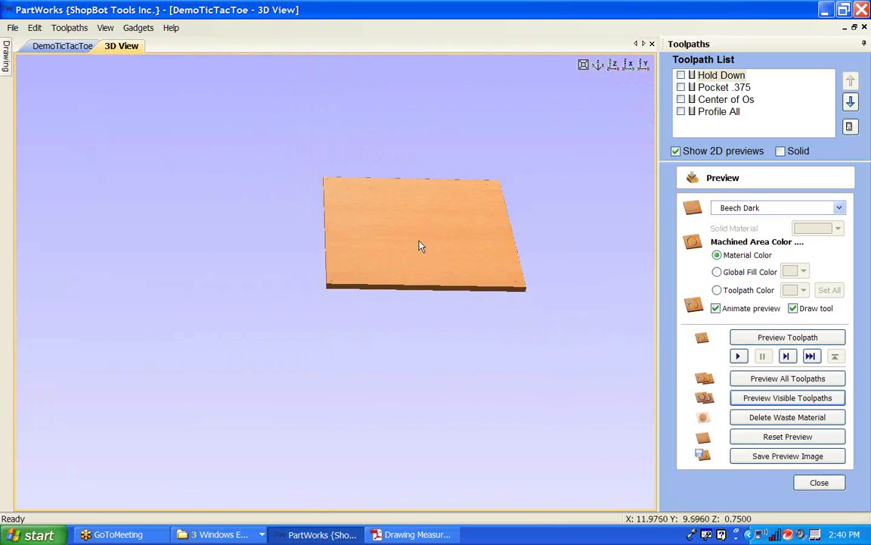
pyautogui.moveTo(399, 216); pyautogui.dragTo(381, 222)
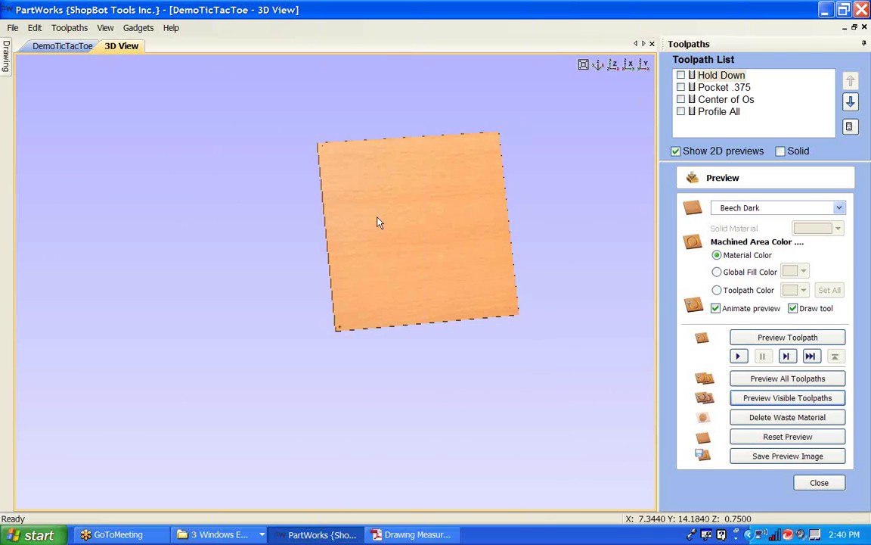
pyautogui.moveTo(447, 231); pyautogui.dragTo(425, 237)
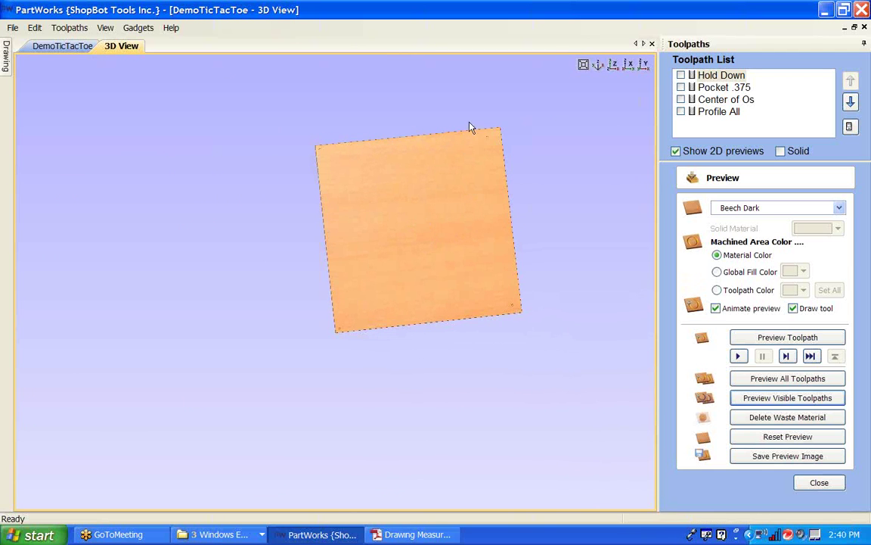
# - Simulate Pocket .375, Center of Os and Profile All, then close the preview and Toolpaths panel
pyautogui.click(680, 87)
pyautogui.click(681, 99)
pyautogui.click(681, 111)
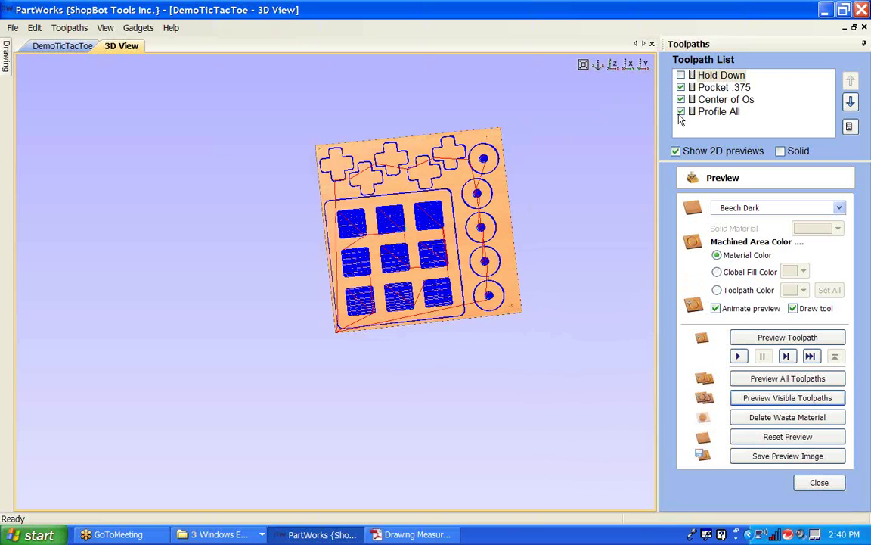
pyautogui.click(771, 398)
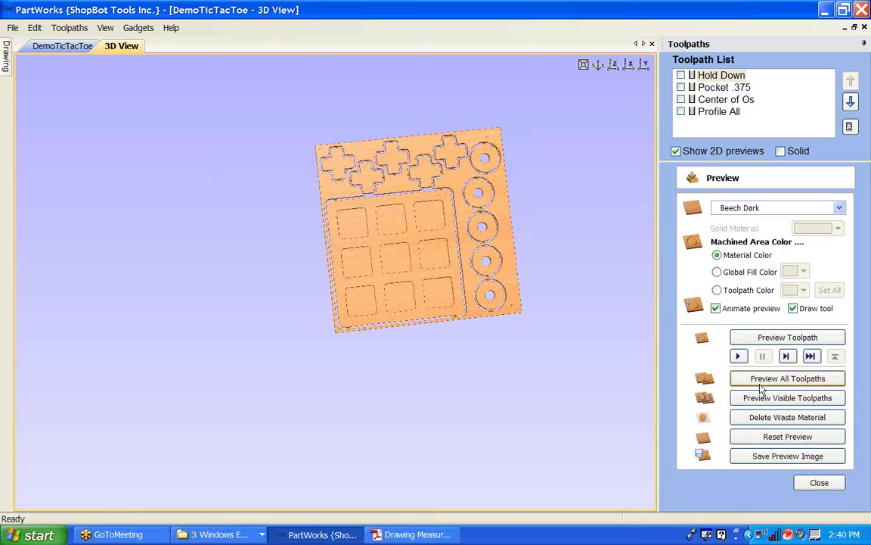
pyautogui.click(801, 481)
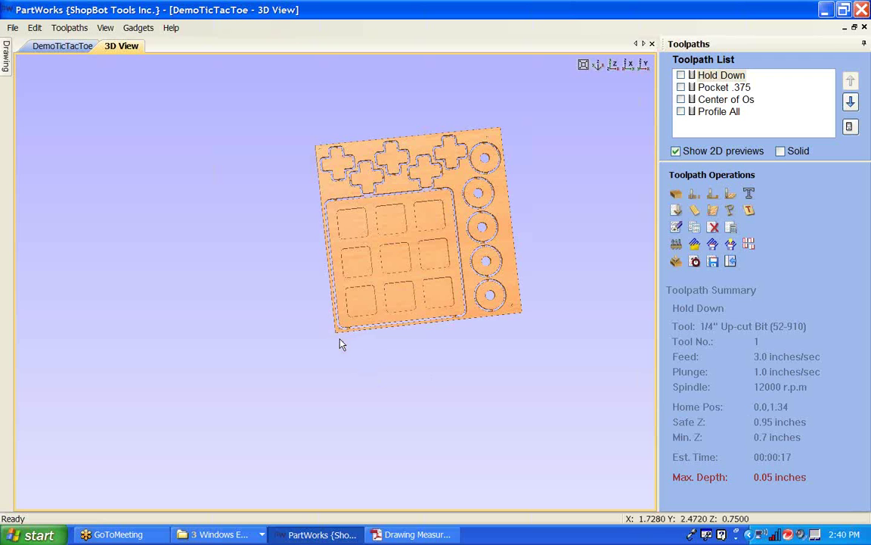
pyautogui.scroll(2, 341, 344)
pyautogui.scroll(4, 342, 348)
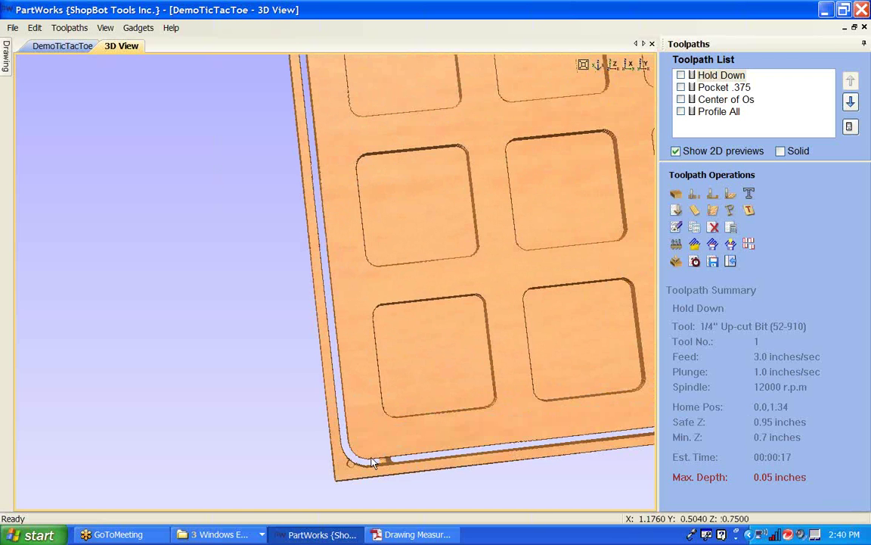
pyautogui.scroll(2, 382, 460)
pyautogui.scroll(-2, 399, 297)
pyautogui.scroll(-1, 381, 395)
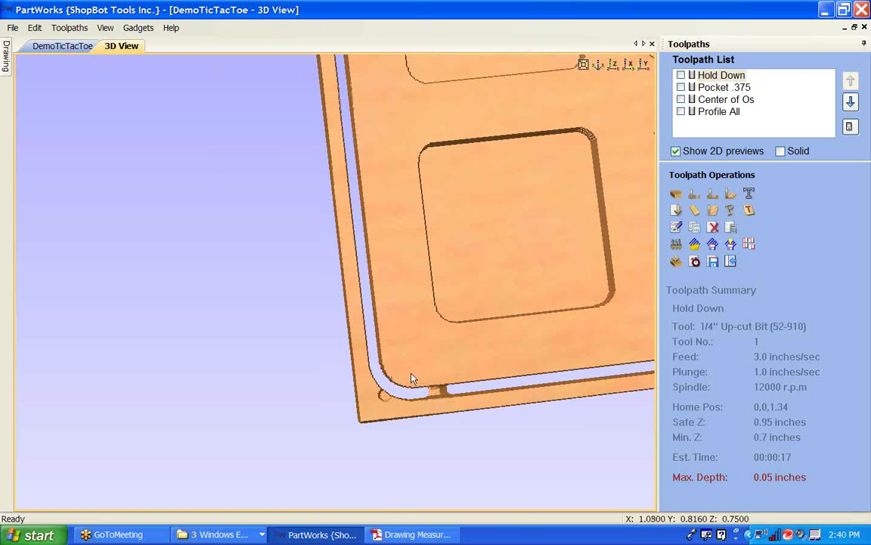
pyautogui.click(731, 261)
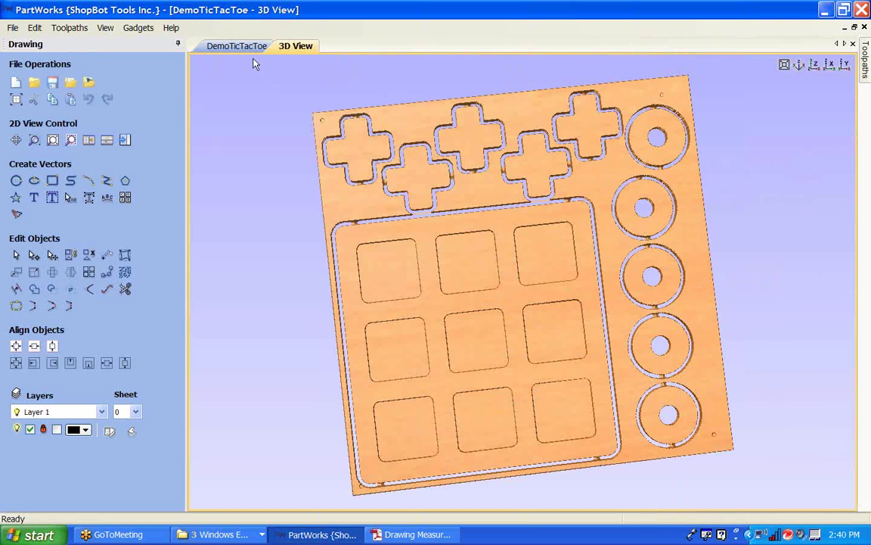
# - In the 2D view, nudge the board outline and nine squares two steps right, then deselect
pyautogui.click(227, 46)
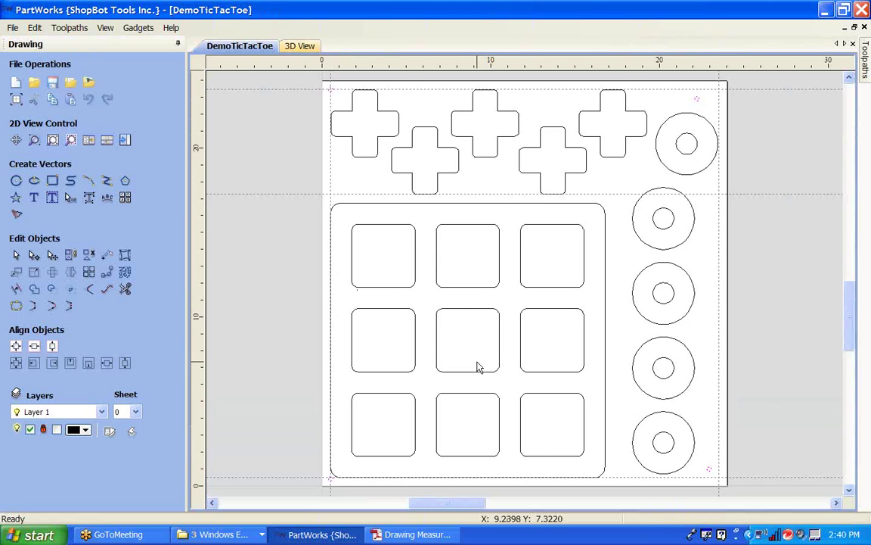
pyautogui.scroll(3, 477, 366)
pyautogui.scroll(2, 416, 361)
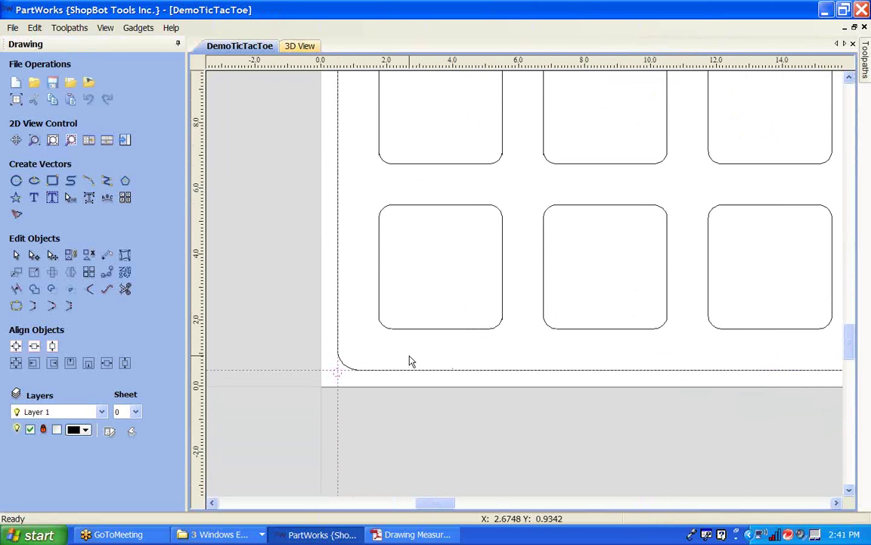
pyautogui.scroll(-2, 429, 346)
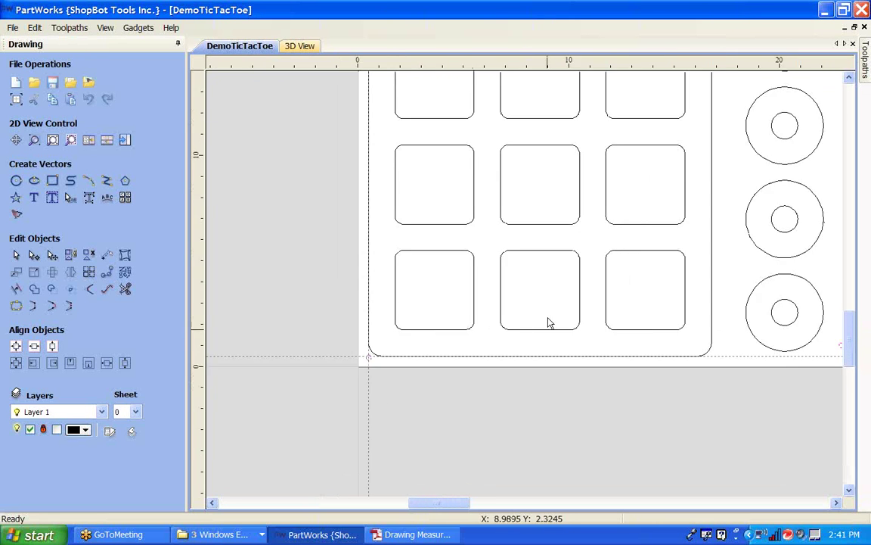
pyautogui.scroll(-2, 555, 305)
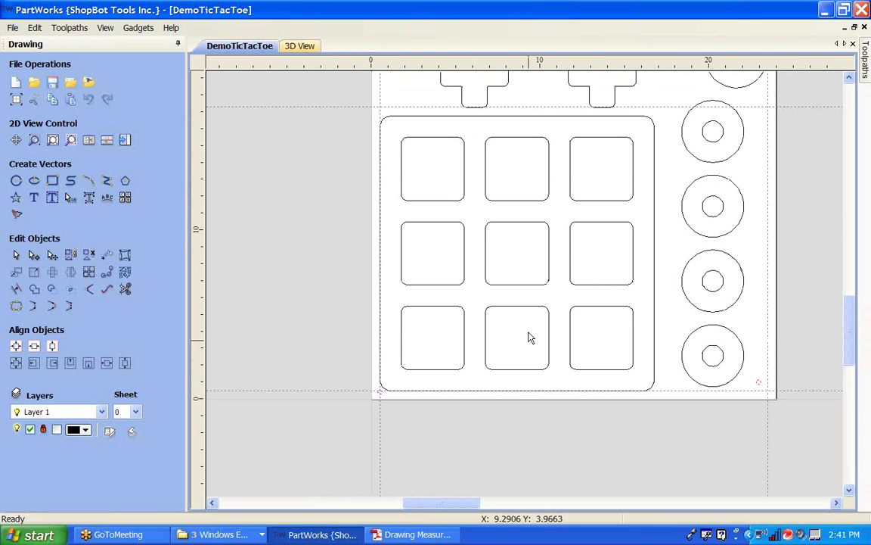
pyautogui.scroll(3, 391, 387)
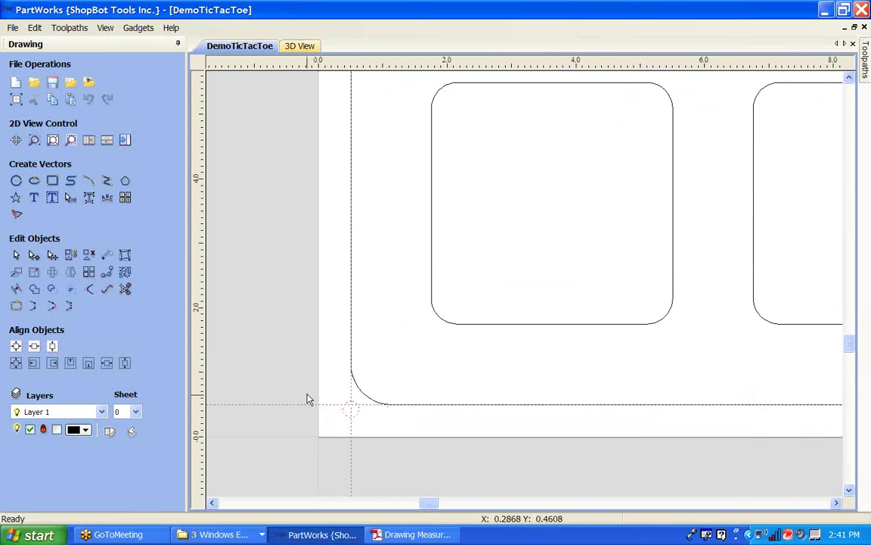
pyautogui.click(473, 403)
pyautogui.scroll(-4, 474, 403)
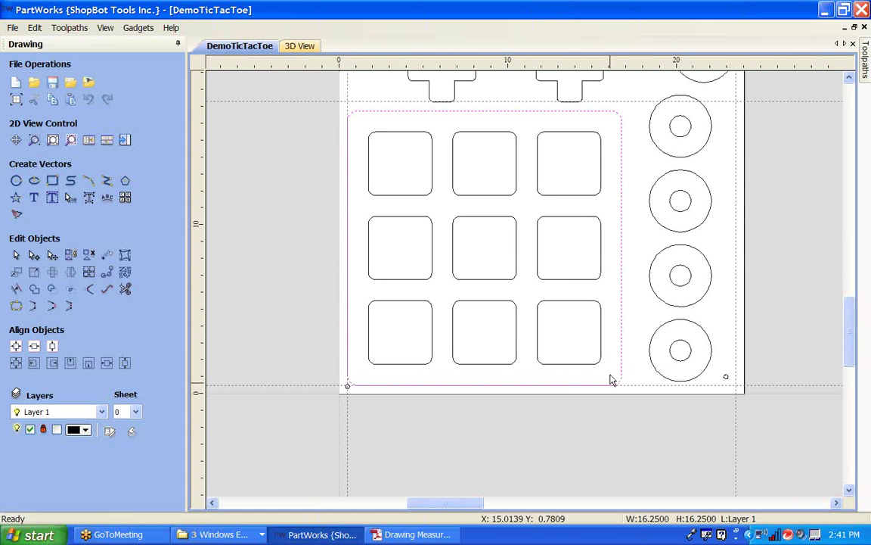
pyautogui.keyDown('shift'); pyautogui.click(562, 364); pyautogui.keyUp('shift')
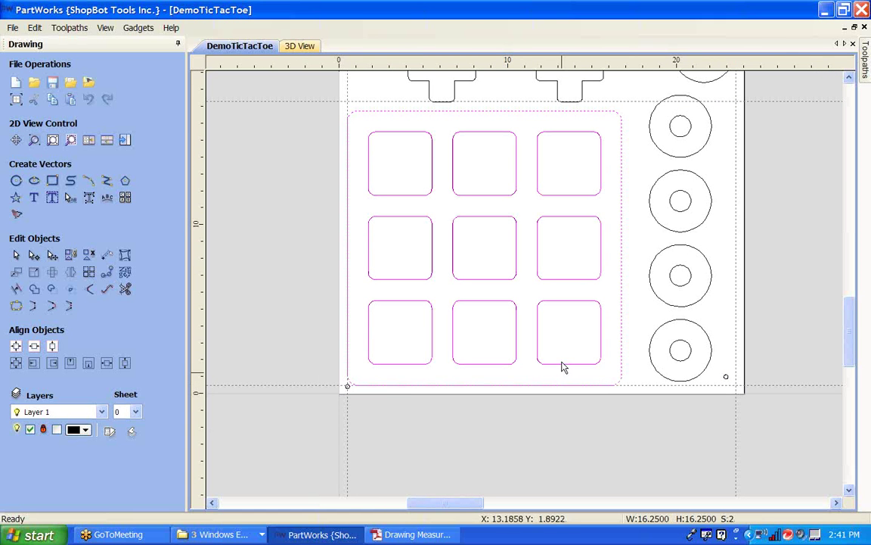
pyautogui.press('Right')
pyautogui.press('Right')
pyautogui.press('Right')
pyautogui.press('Right')
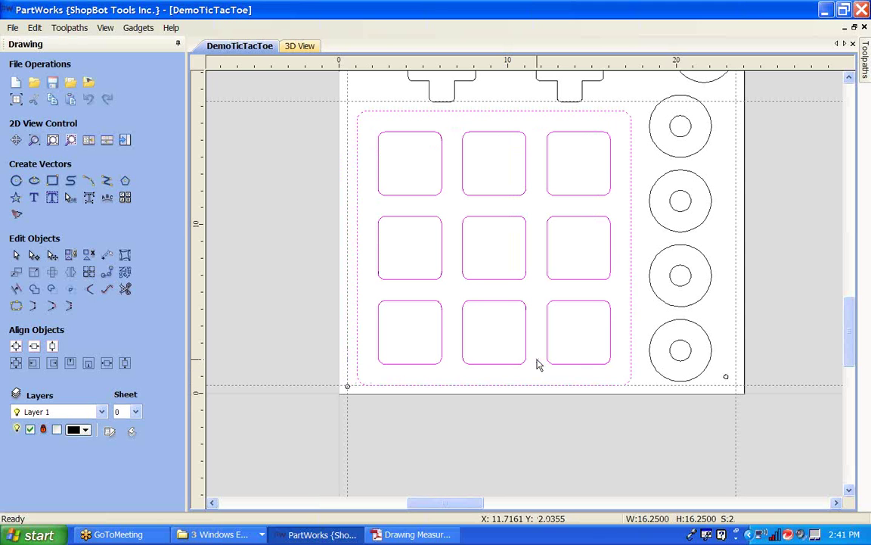
pyautogui.press('Right')
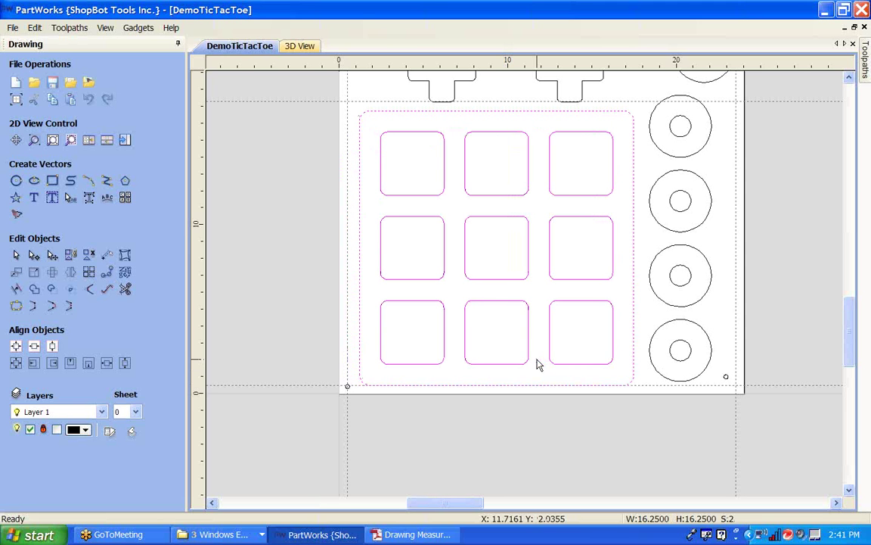
pyautogui.click(276, 257)
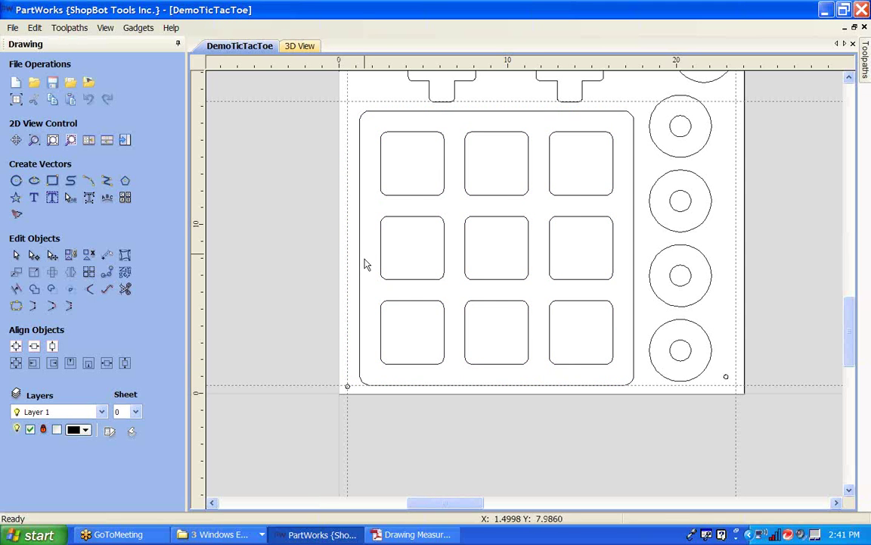
pyautogui.scroll(-2, 265, 265)
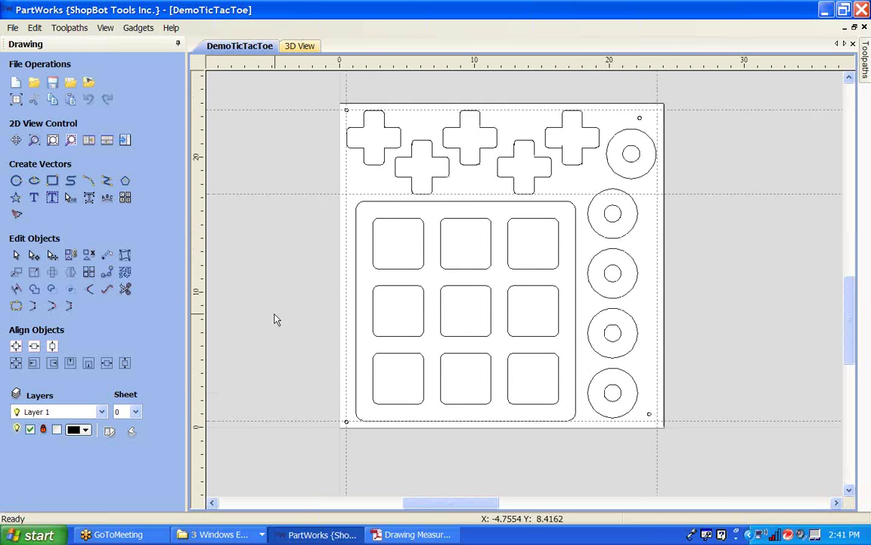
# - Save the drawing, then reset the 3D preview and simulate all toolpaths cutting the board
pyautogui.click(52, 82)
pyautogui.click(124, 140)
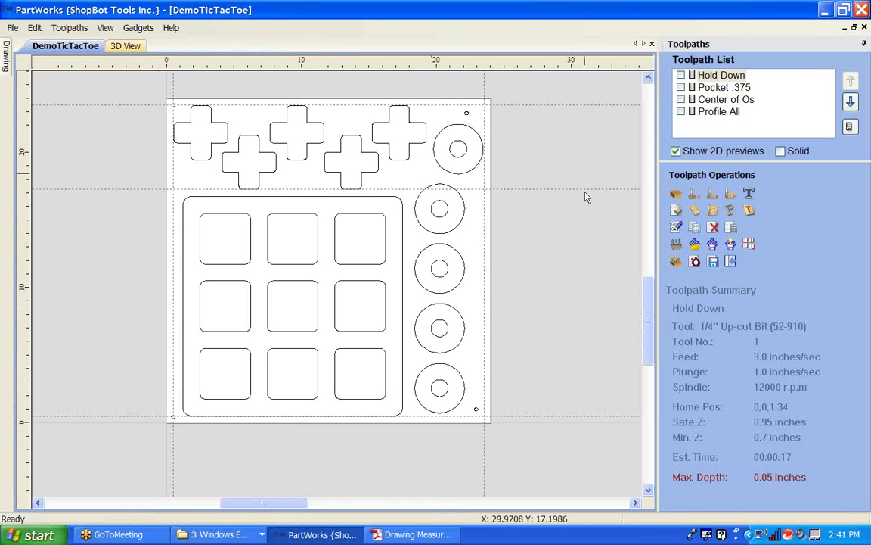
pyautogui.click(677, 264)
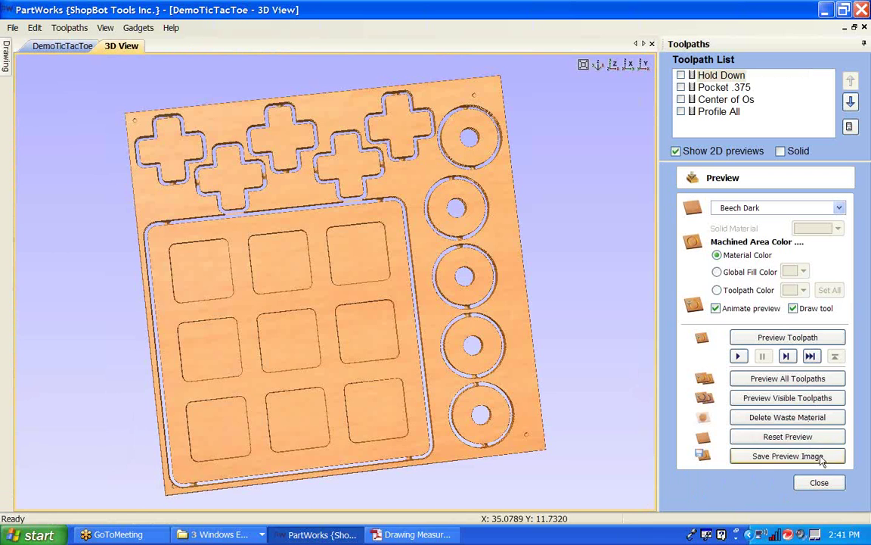
pyautogui.click(750, 435)
pyautogui.click(757, 378)
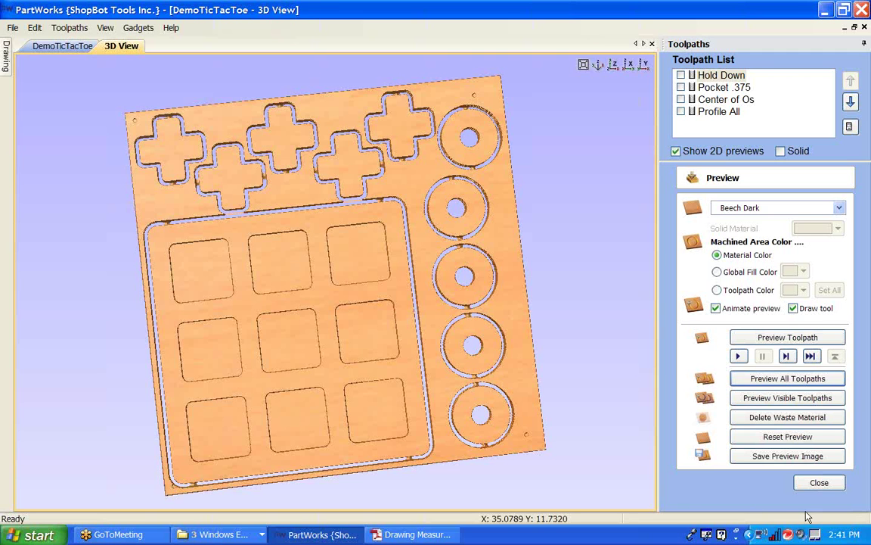
# - Close the preview panel and check the Pocket .375 and Profile All toolpath previews
pyautogui.click(812, 486)
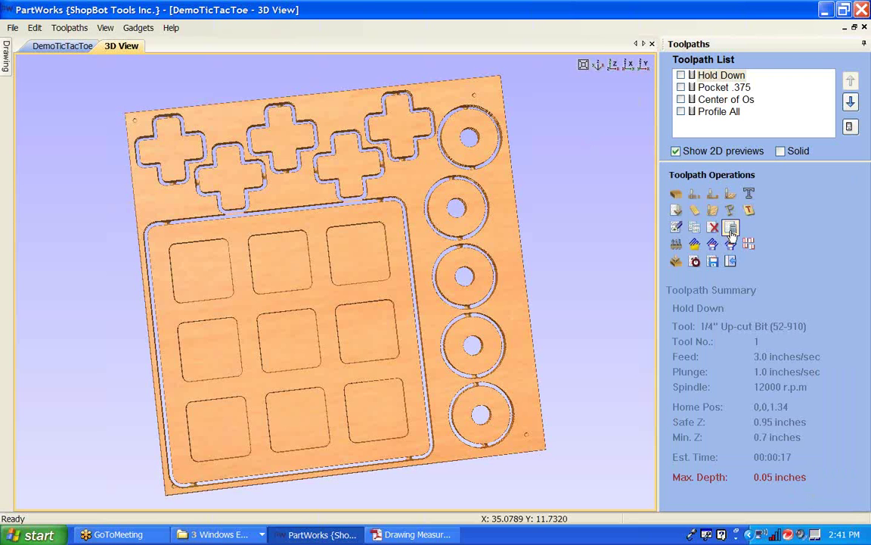
pyautogui.click(681, 88)
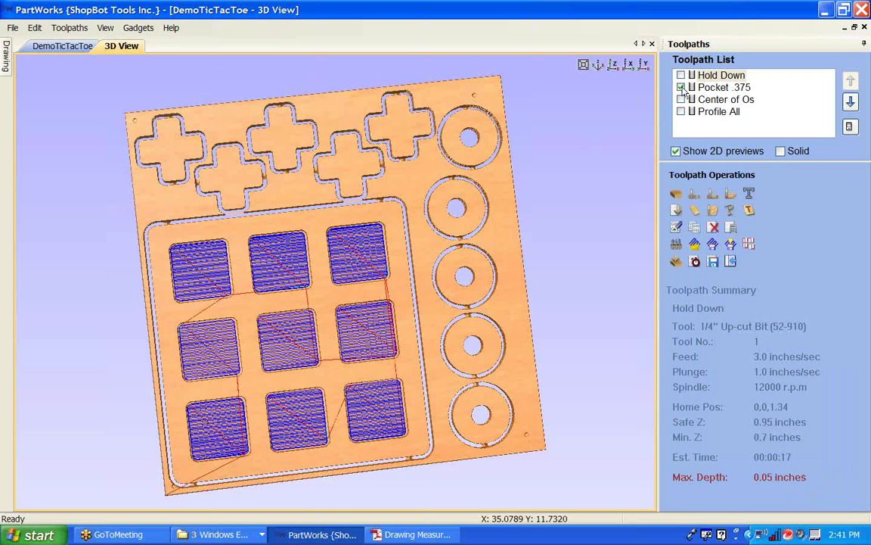
pyautogui.click(682, 88)
pyautogui.click(682, 112)
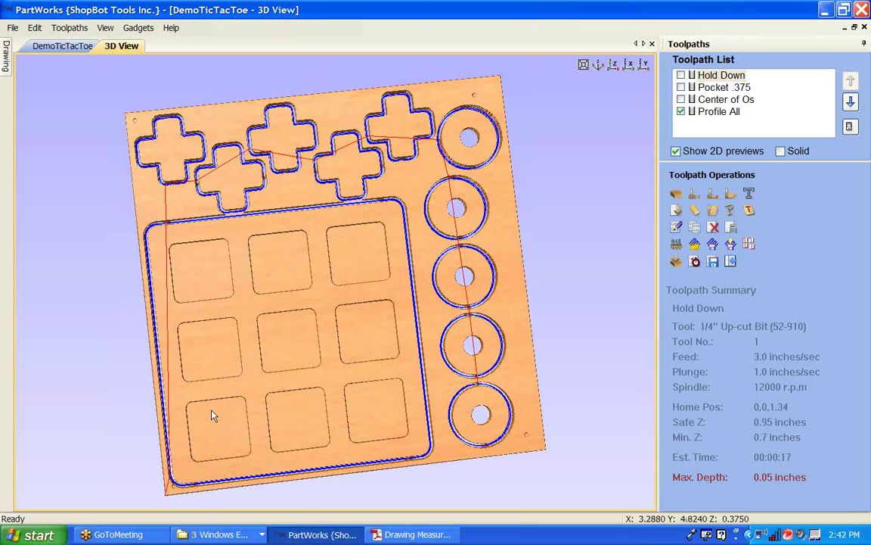
pyautogui.click(682, 112)
# - Review Profile All's settings, then recalculate all toolpaths, accepting the 0.77-inch cut-through warning
pyautogui.doubleClick(717, 112)
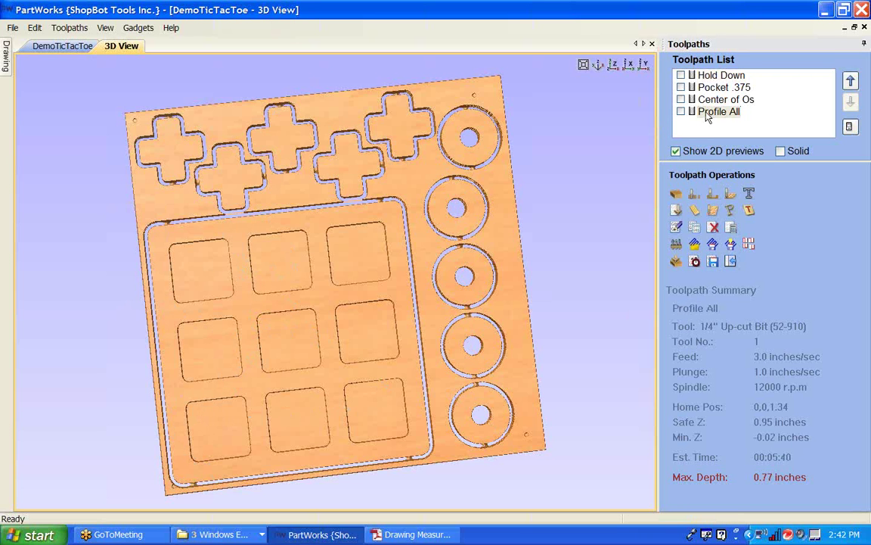
pyautogui.scroll(-2, 774, 345)
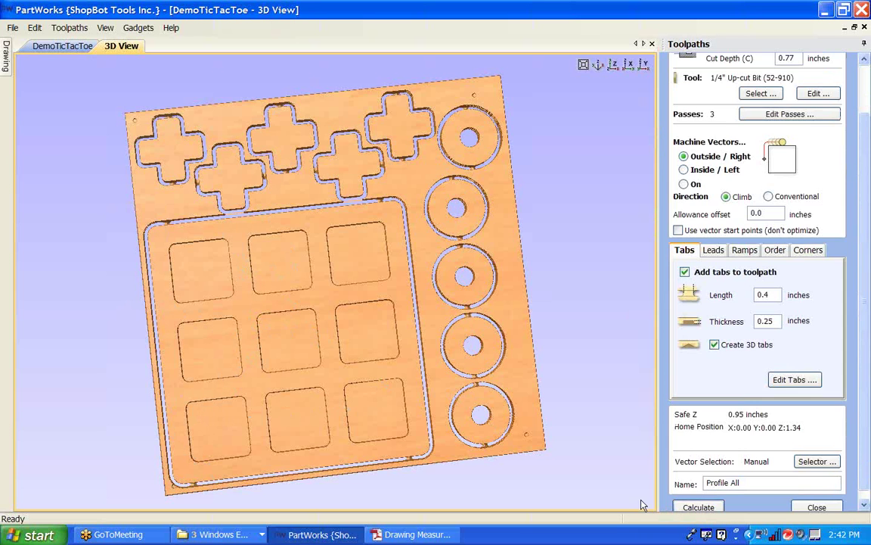
pyautogui.click(823, 507)
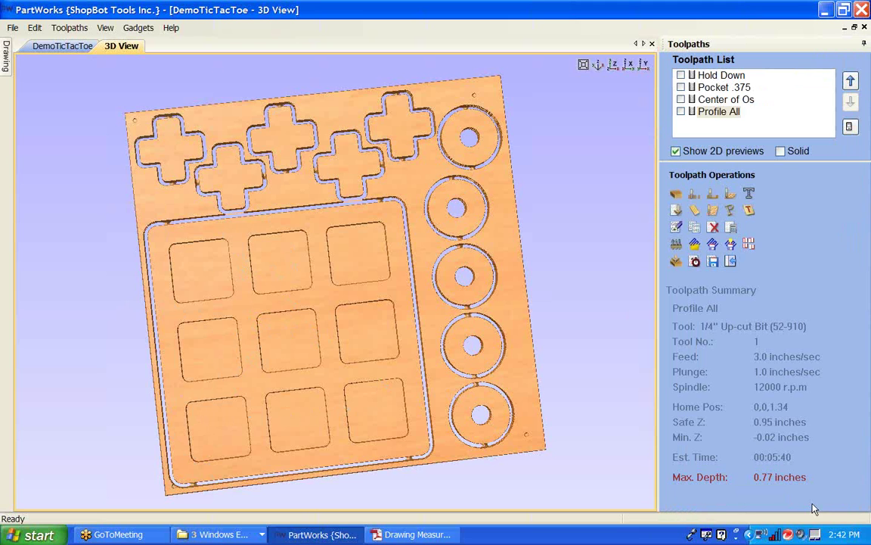
pyautogui.click(731, 228)
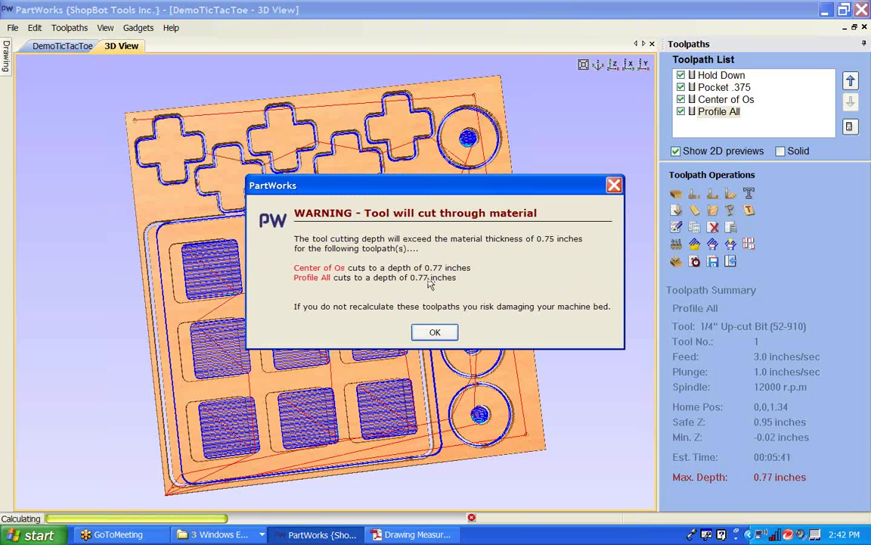
pyautogui.click(434, 331)
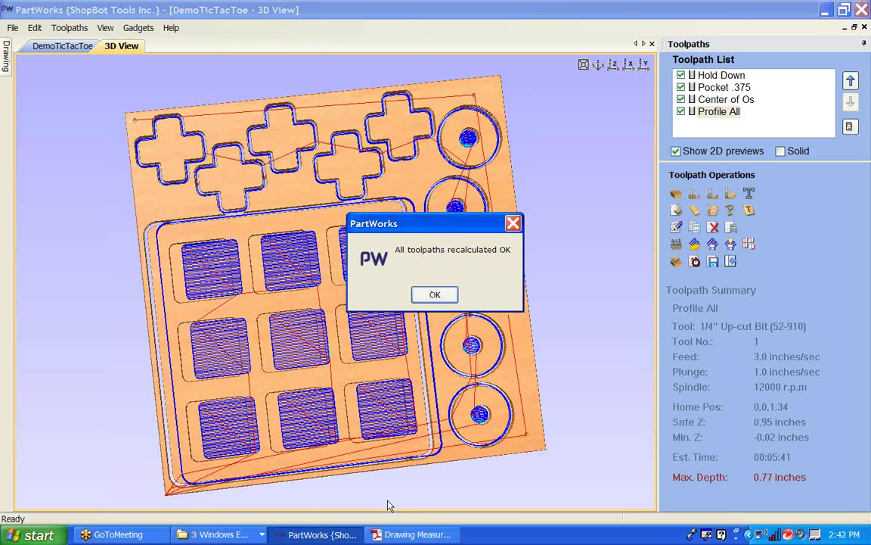
# - Dismiss the recalculation notice, reset the 3D preview, and simulate all toolpaths cutting the board
pyautogui.click(446, 295)
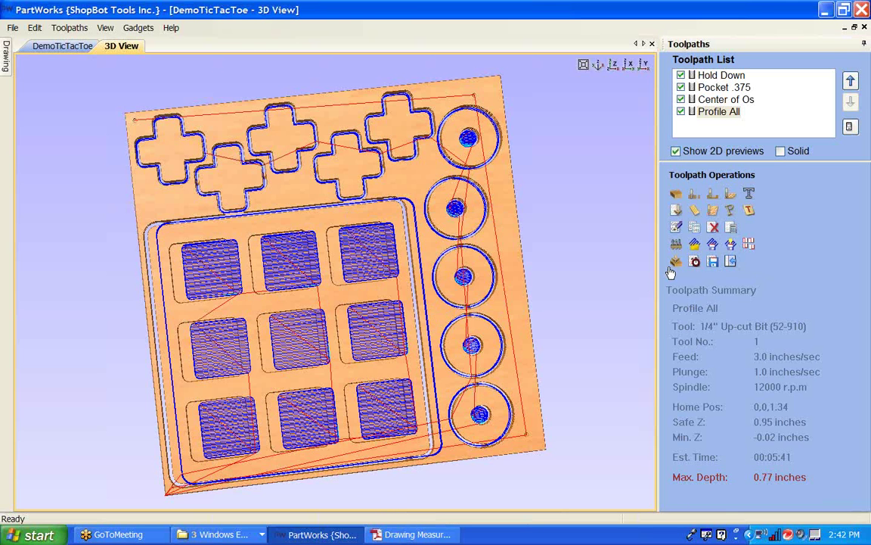
pyautogui.click(676, 261)
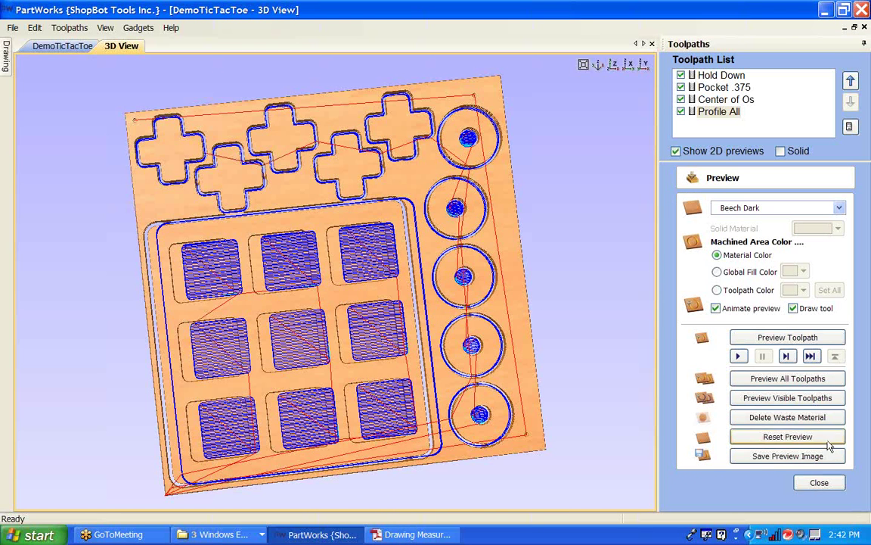
pyautogui.click(804, 380)
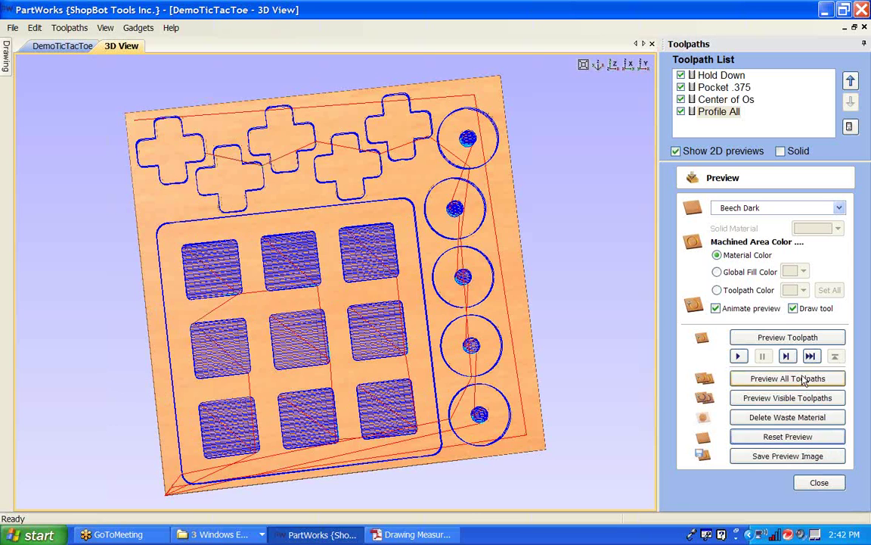
pyautogui.click(804, 380)
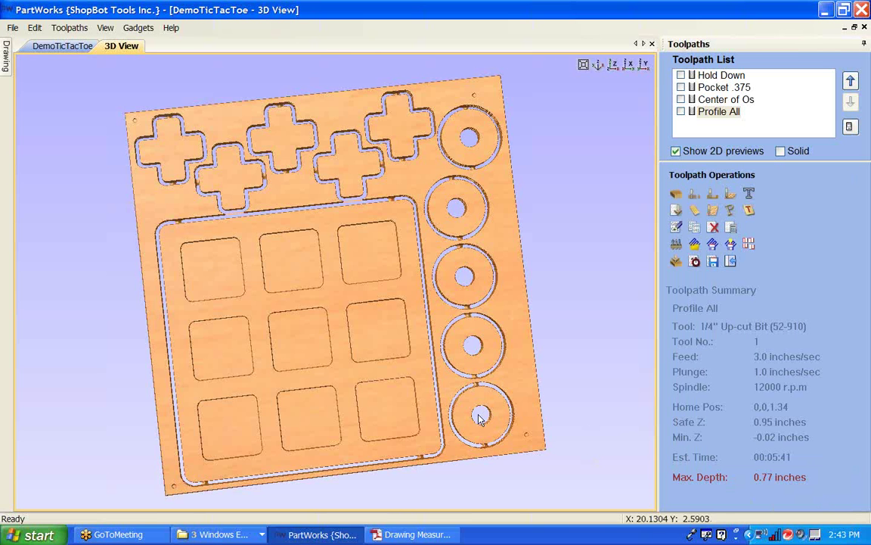
pyautogui.moveTo(394, 227); pyautogui.dragTo(254, 303)
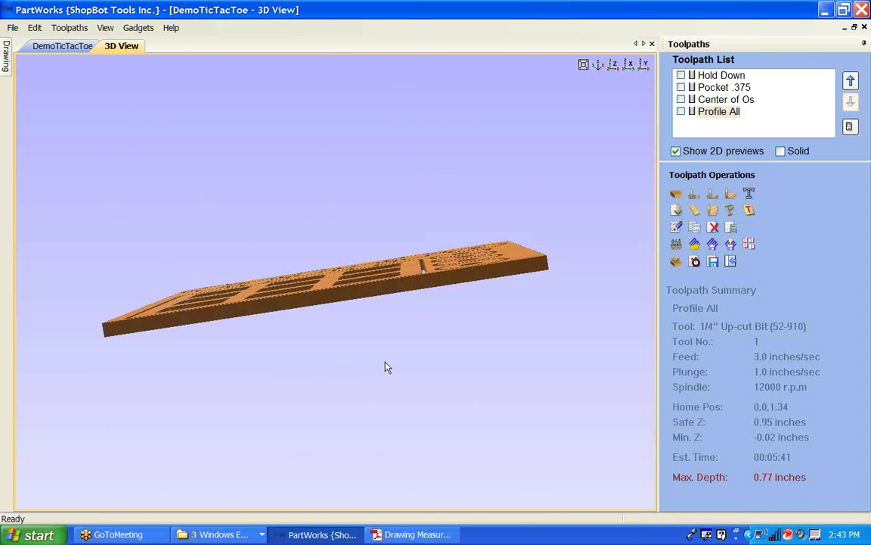
pyautogui.moveTo(469, 356); pyautogui.dragTo(311, 416)
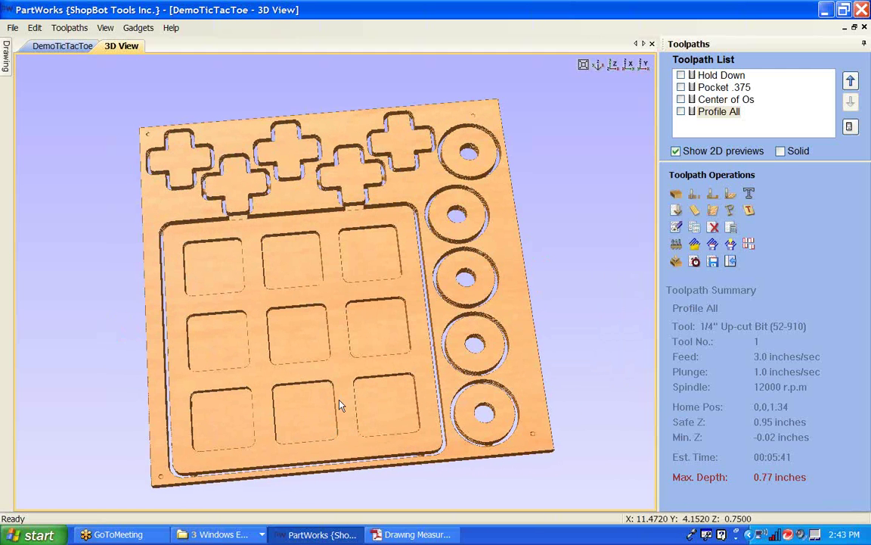
pyautogui.click(681, 76)
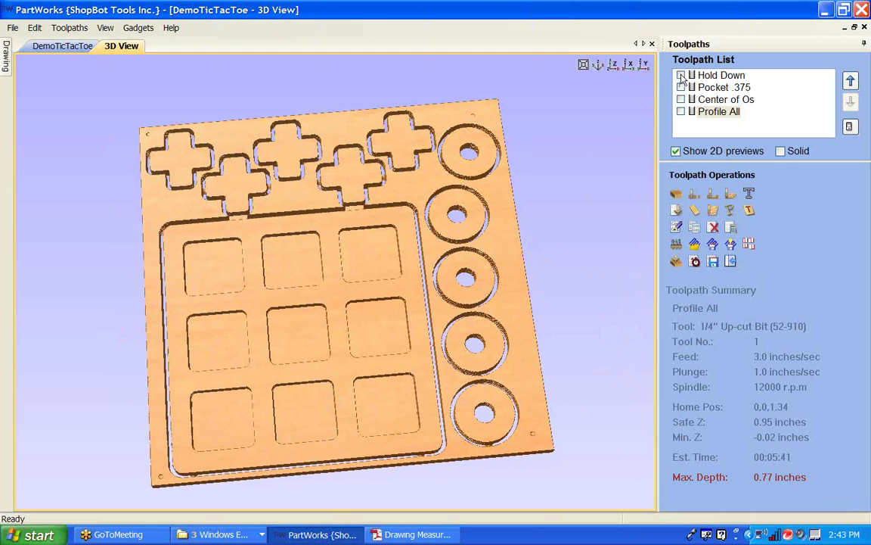
pyautogui.click(680, 75)
pyautogui.click(681, 87)
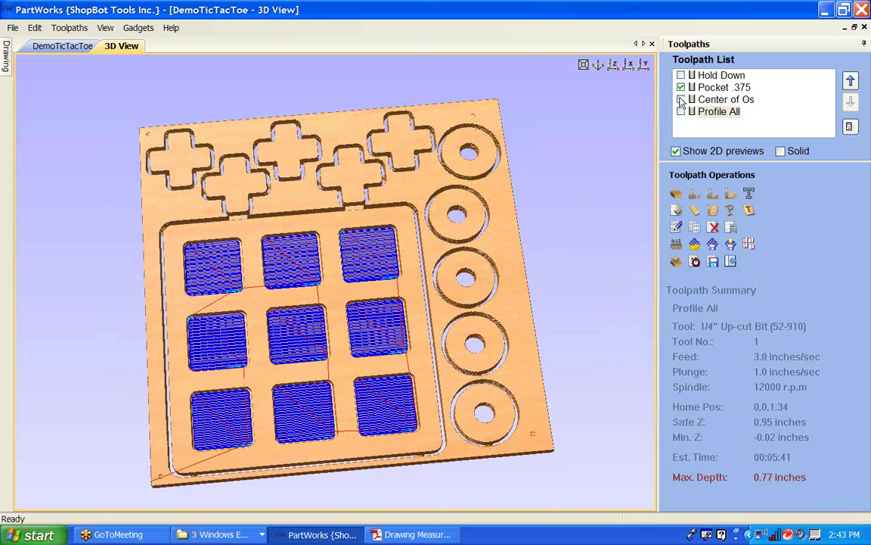
pyautogui.click(681, 100)
pyautogui.click(681, 111)
pyautogui.click(681, 87)
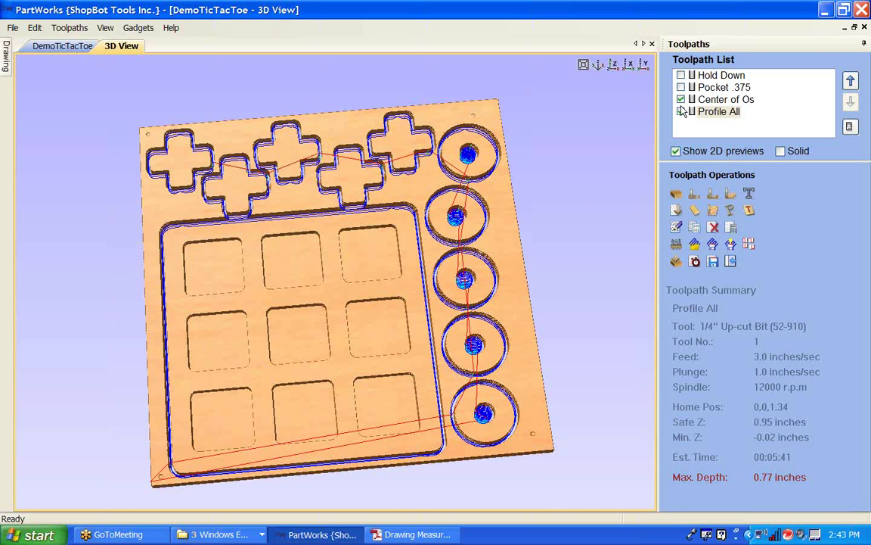
pyautogui.click(681, 99)
pyautogui.click(681, 111)
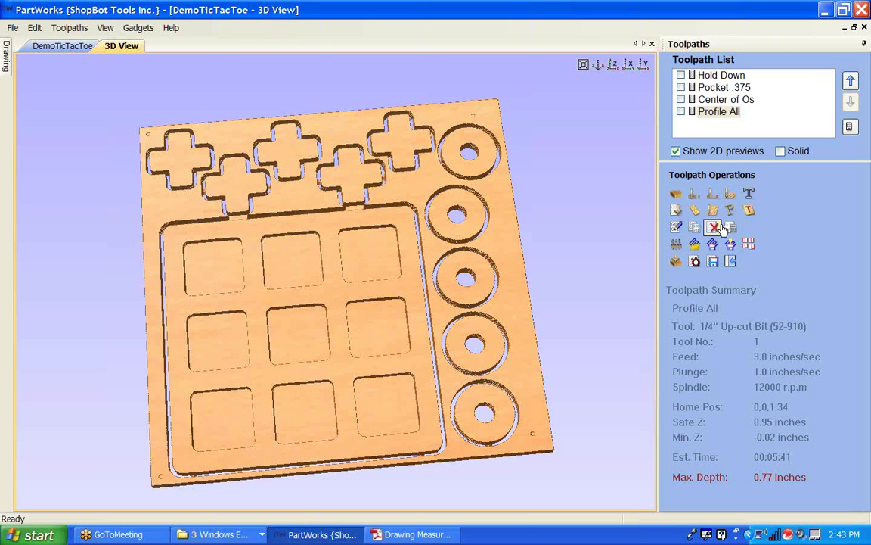
# - In Save Toolpaths, select only the Hold Down toolpath for saving
pyautogui.click(713, 261)
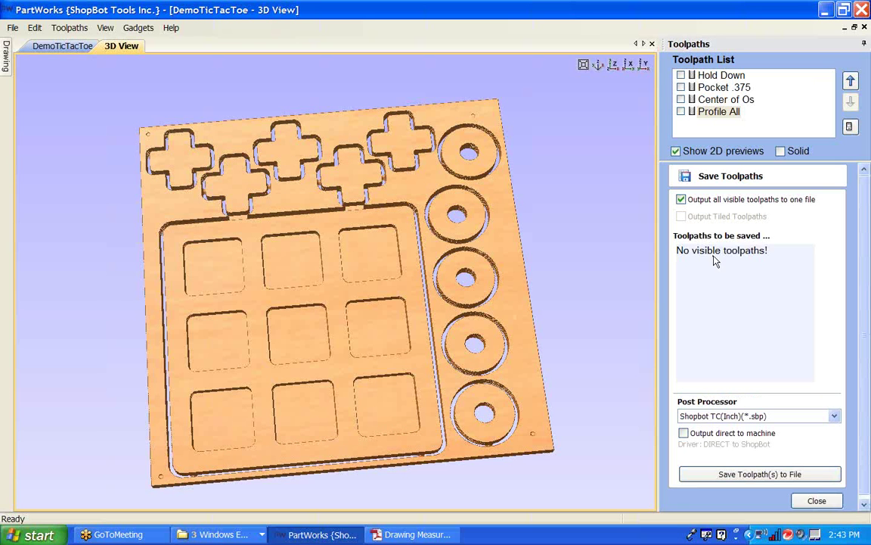
pyautogui.click(681, 75)
pyautogui.click(680, 87)
pyautogui.click(680, 99)
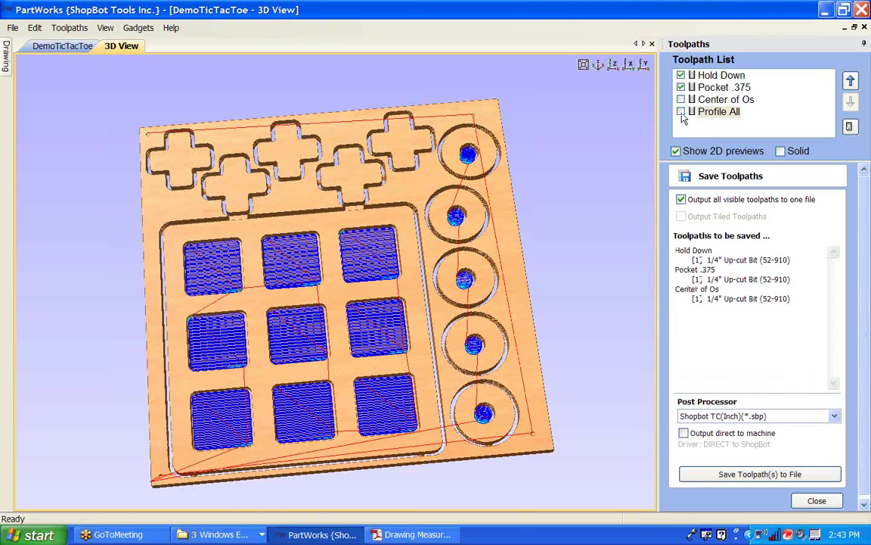
pyautogui.click(681, 111)
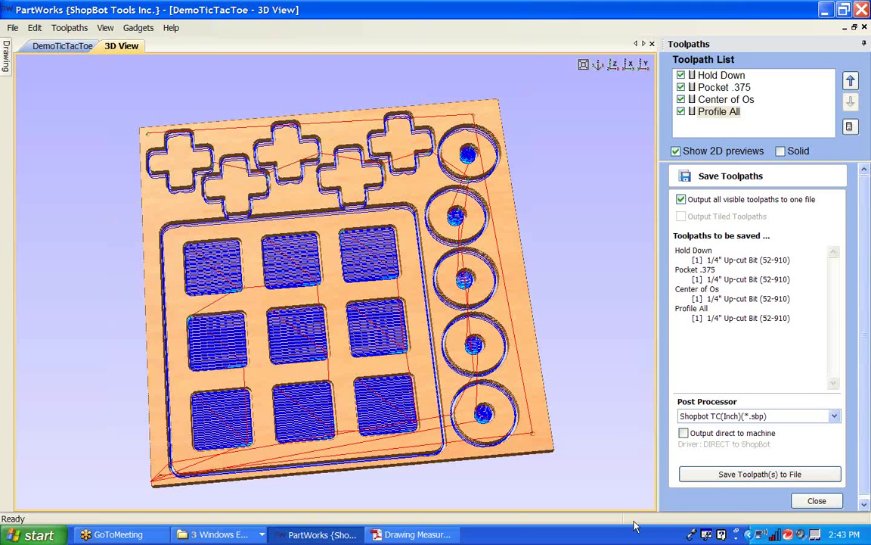
pyautogui.moveTo(685, 250); pyautogui.dragTo(721, 269)
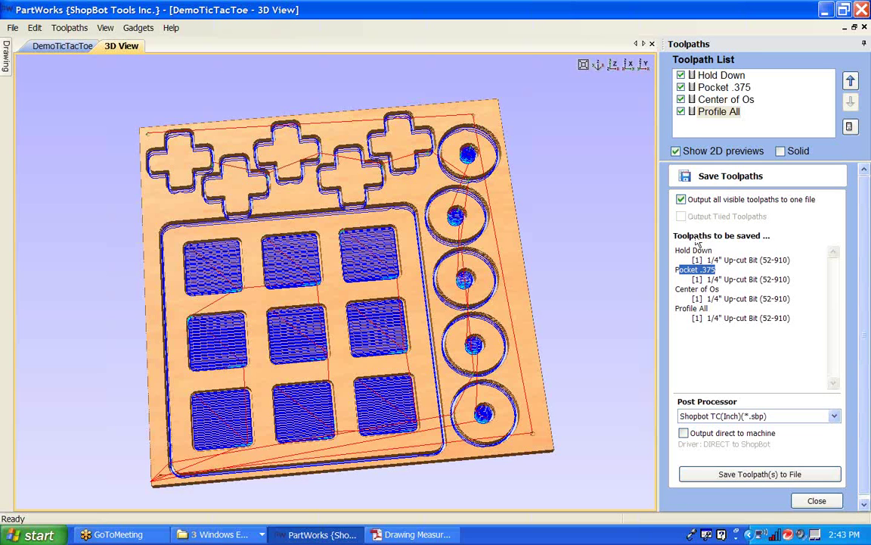
pyautogui.click(681, 87)
pyautogui.click(681, 99)
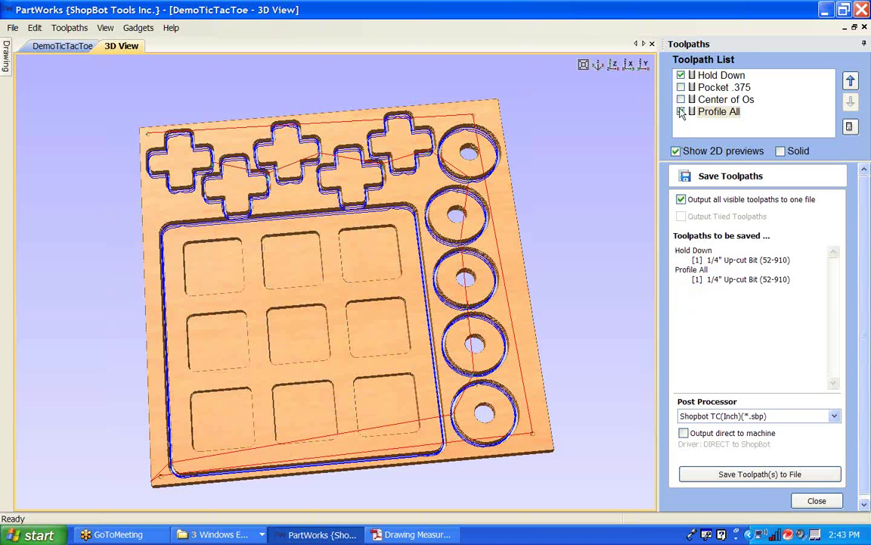
pyautogui.click(681, 111)
# - Save the Hold Down toolpath as 'Hold Down Tic Tac Toe' in Desktop\Start to Finish
pyautogui.click(727, 474)
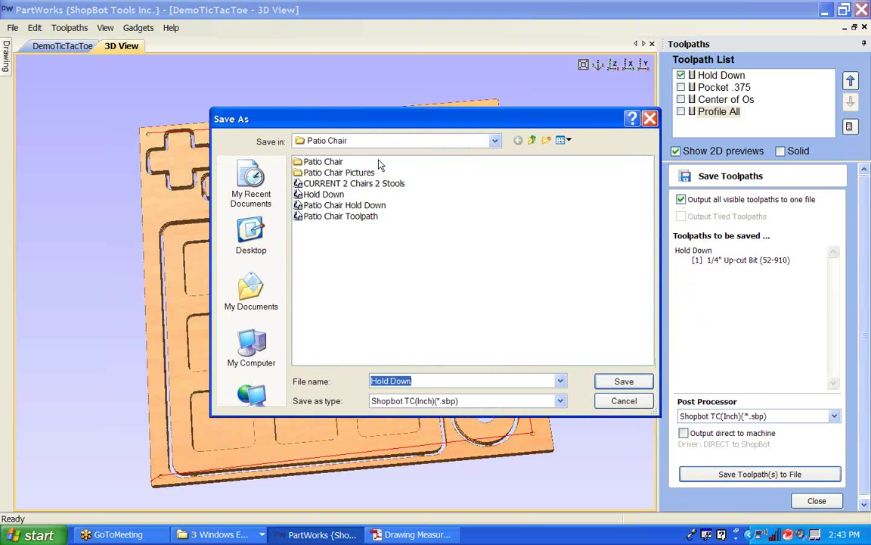
pyautogui.click(257, 257)
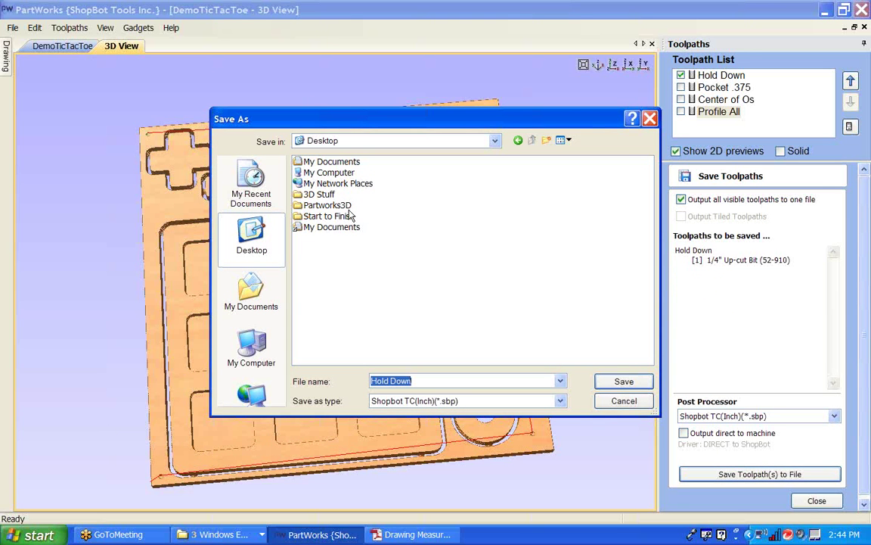
pyautogui.doubleClick(342, 218)
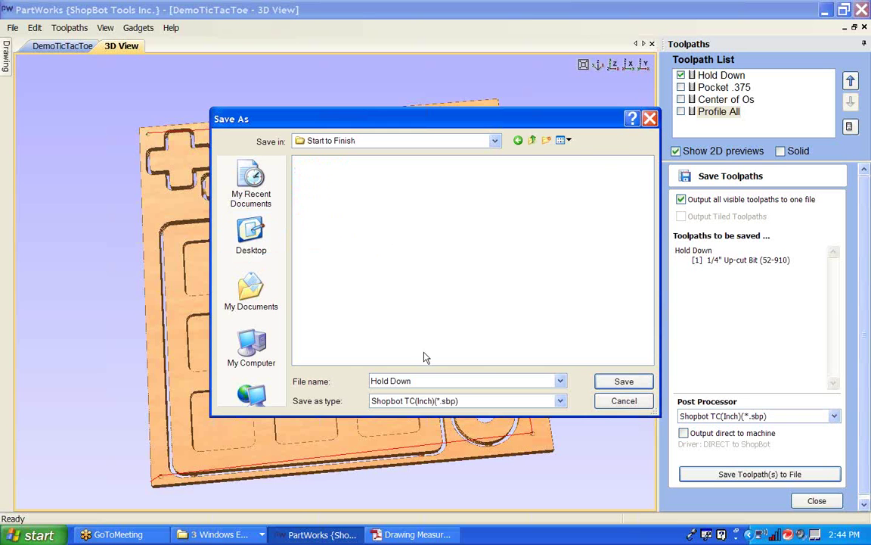
pyautogui.click(441, 381)
pyautogui.click(439, 380)
pyautogui.write('Tic Tac Toe')
pyautogui.click(620, 382)
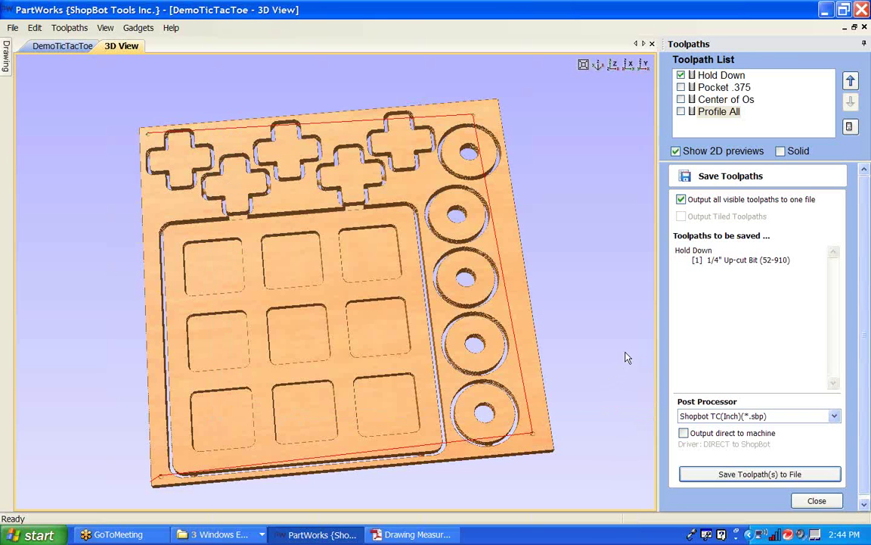
# - Save Pocket .375, Center of Os and Profile All together as 'Tic Tac Toe Toolpaths'
pyautogui.click(680, 76)
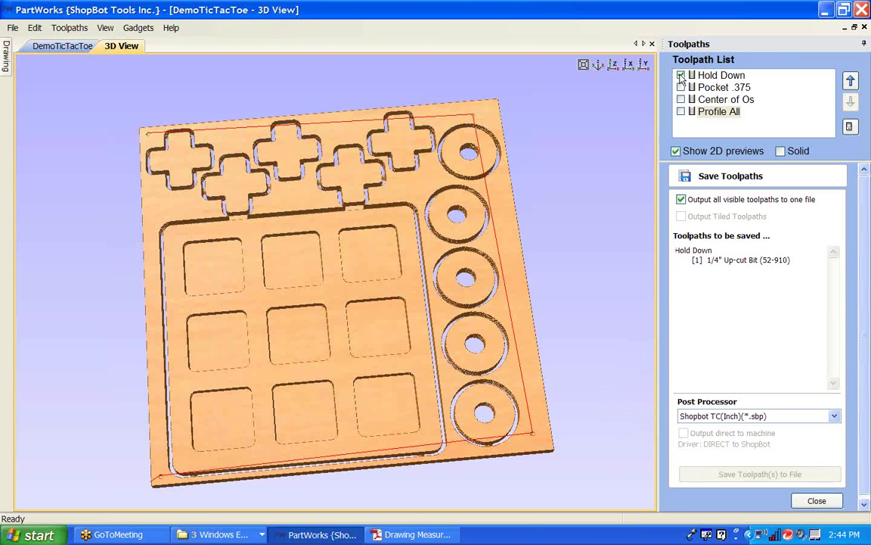
pyautogui.click(681, 87)
pyautogui.click(681, 99)
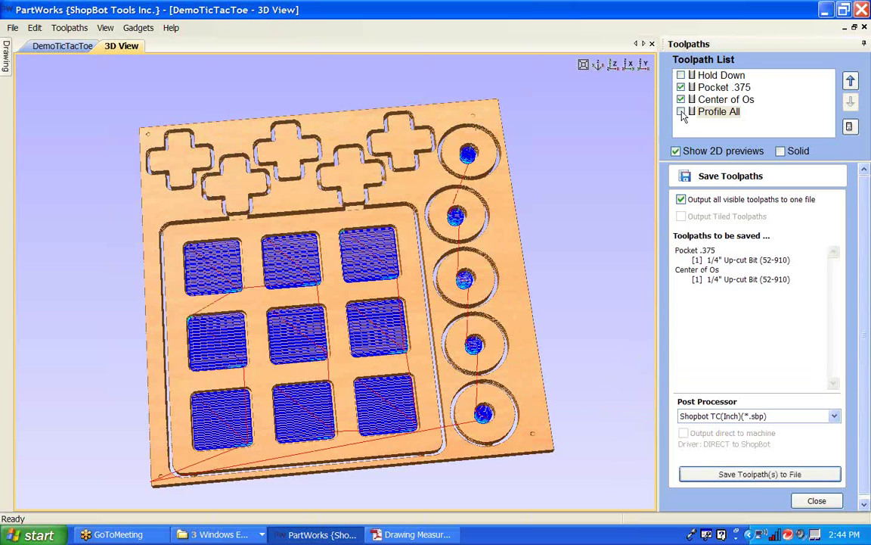
pyautogui.click(681, 111)
pyautogui.click(742, 474)
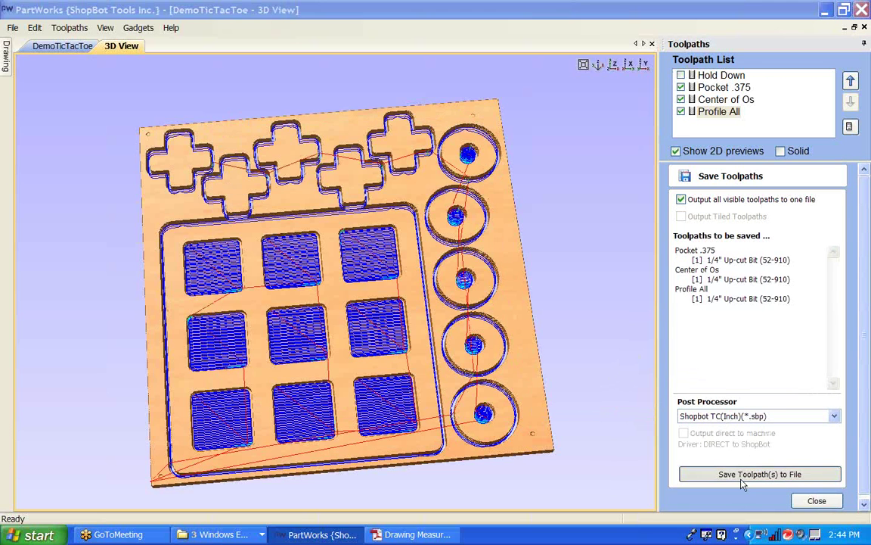
pyautogui.write('Tic Ta')
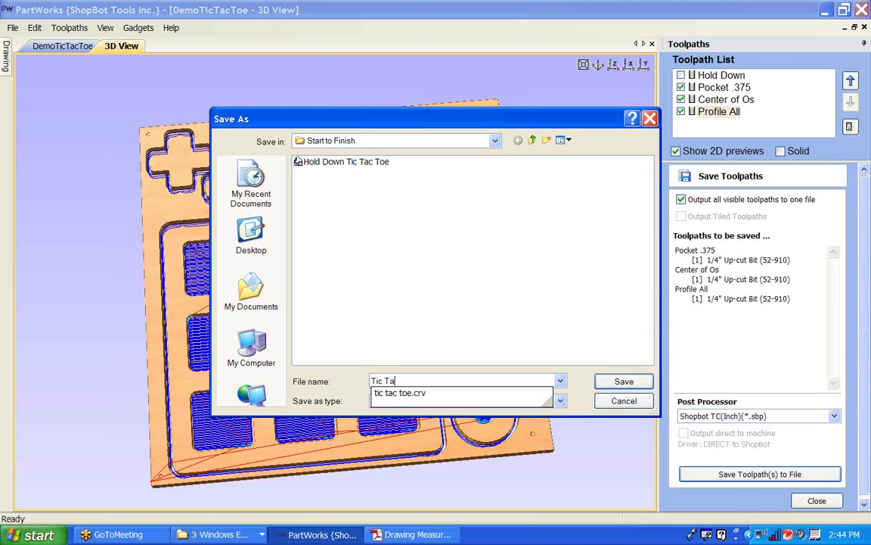
pyautogui.write('c Toe To')
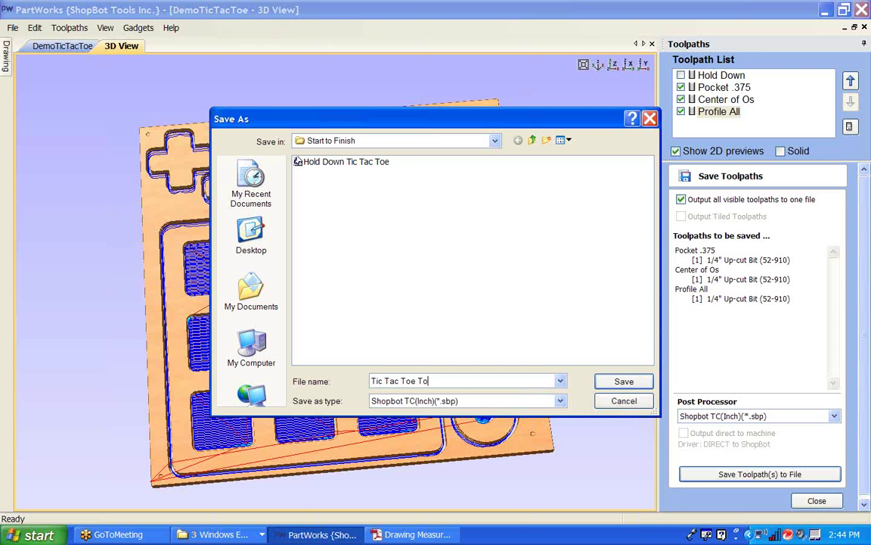
pyautogui.write('olpaths')
pyautogui.click(635, 383)
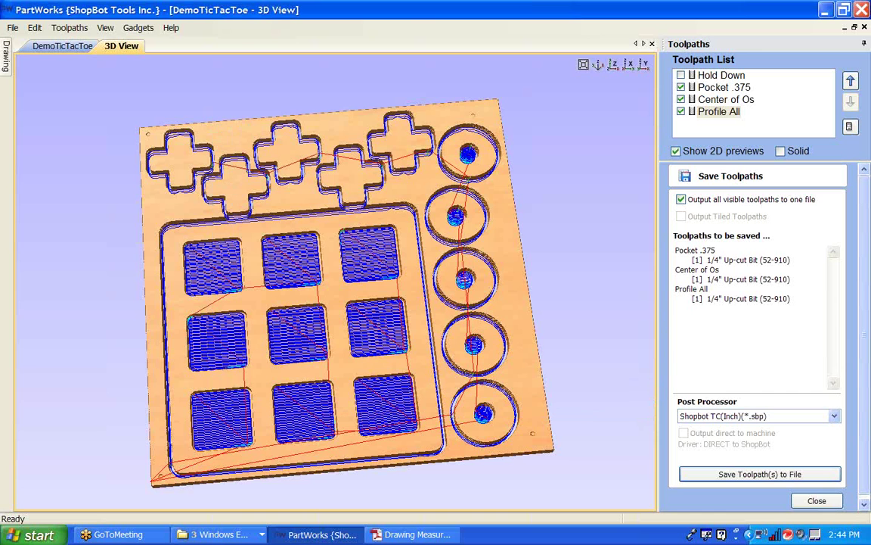
pyautogui.hotkey('alt', 'Tab')
pyautogui.moveTo(185, 6); pyautogui.dragTo(285, 29)
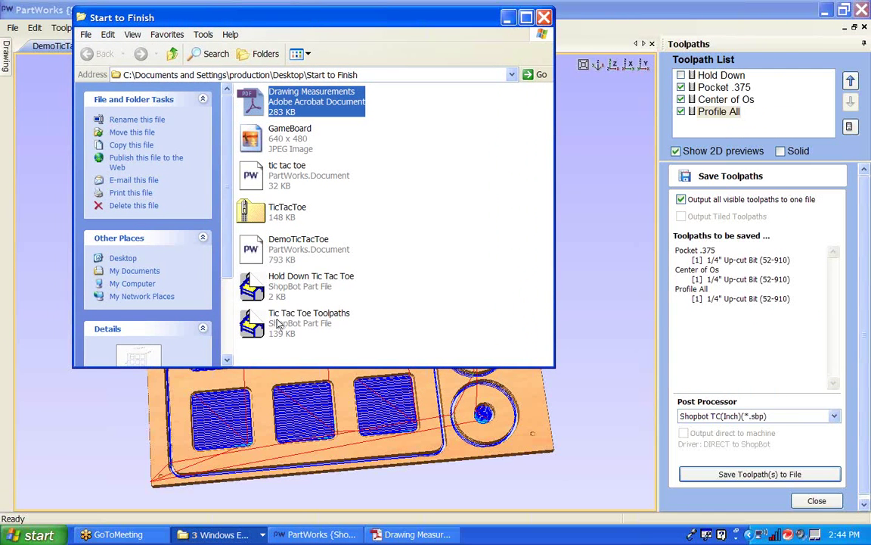
pyautogui.click(261, 319)
pyautogui.click(276, 295)
pyautogui.click(276, 312)
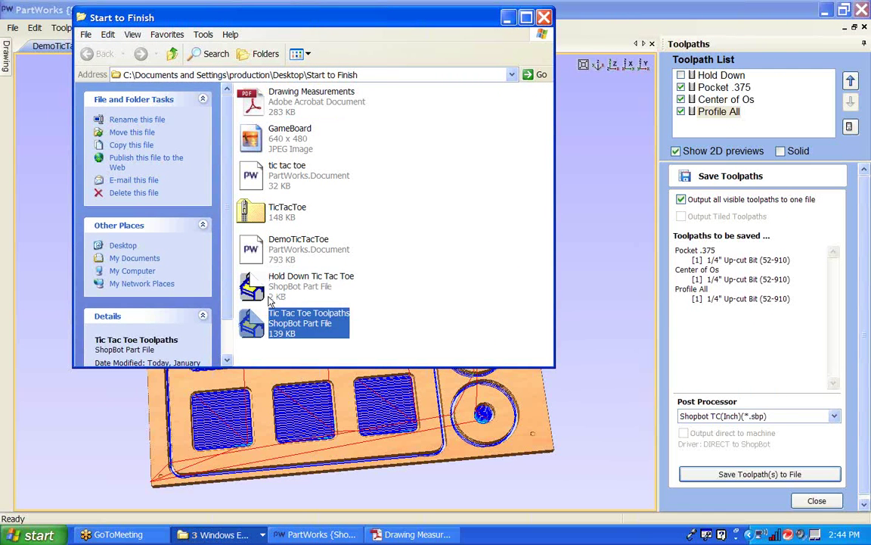
pyautogui.click(275, 294)
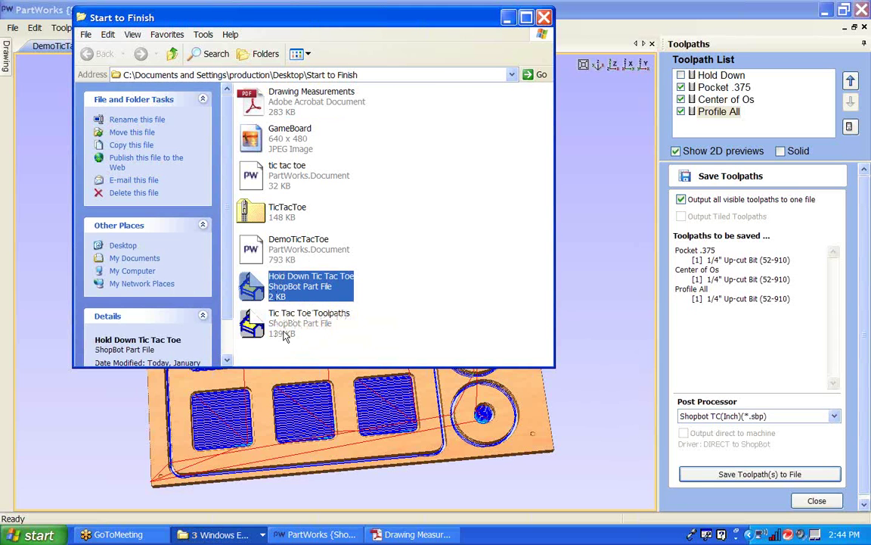
pyautogui.click(261, 312)
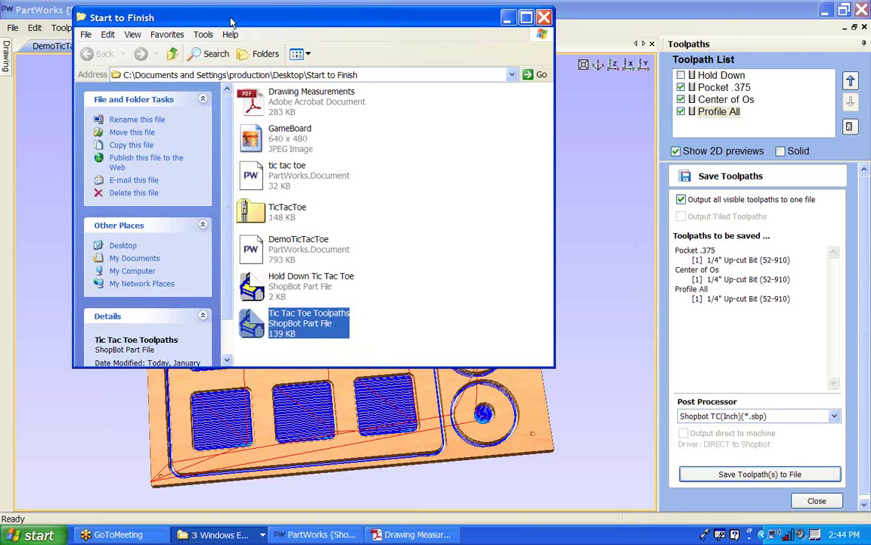
pyautogui.click(507, 17)
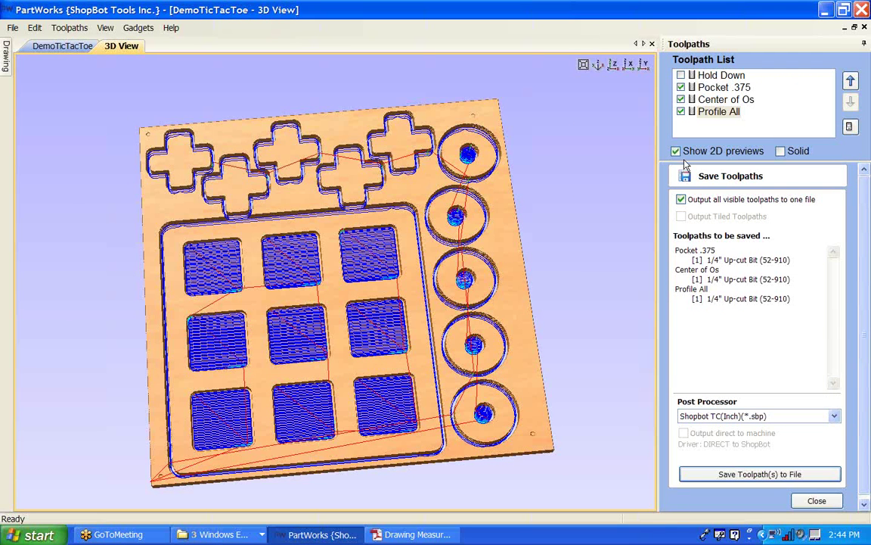
# - Change the Hold Down toolpath's tool number to 12 and recalculate it
pyautogui.doubleClick(720, 76)
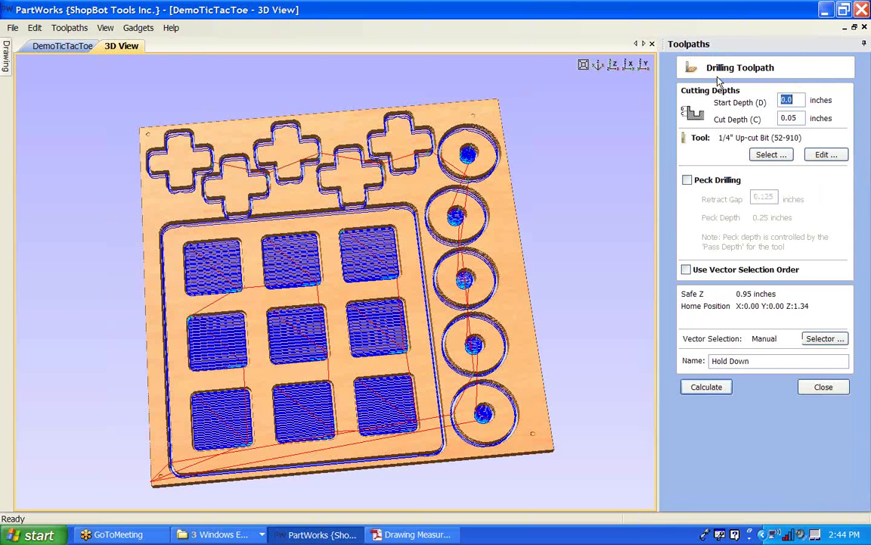
pyautogui.click(824, 155)
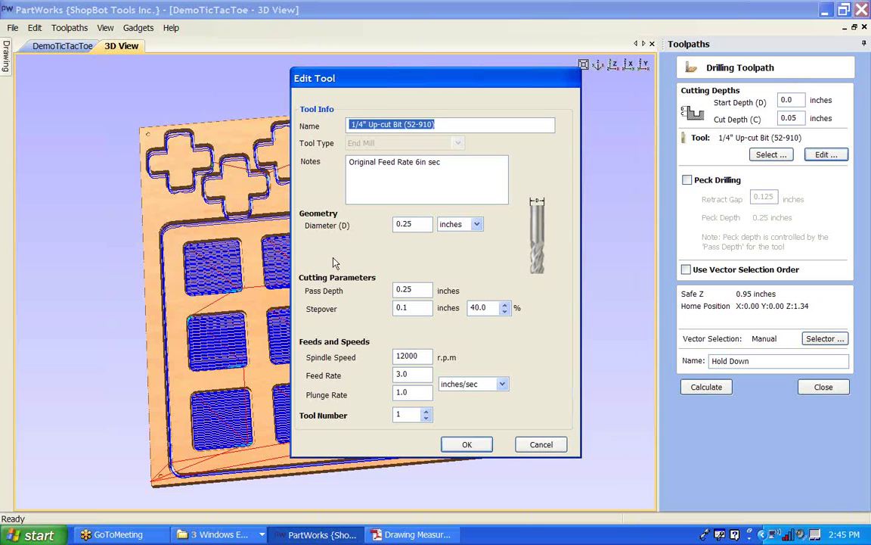
pyautogui.click(399, 415)
pyautogui.write('12')
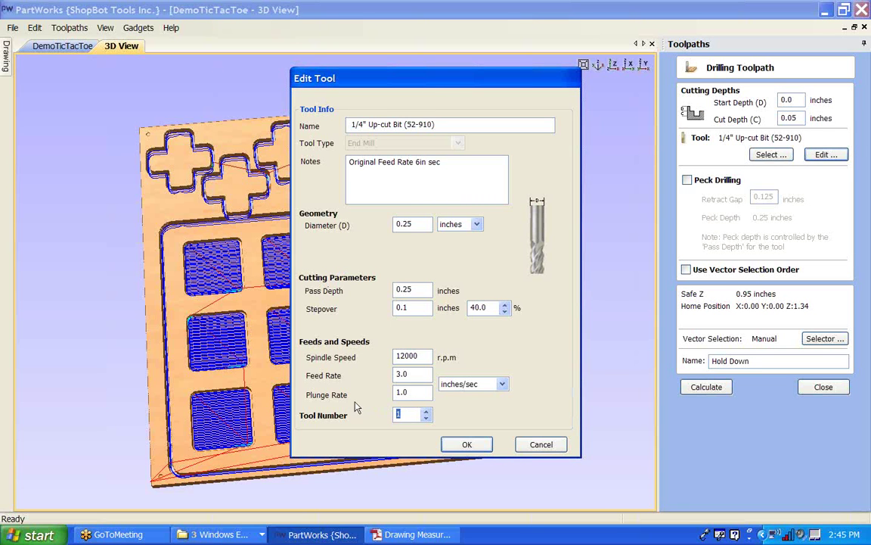
pyautogui.click(469, 445)
pyautogui.click(707, 388)
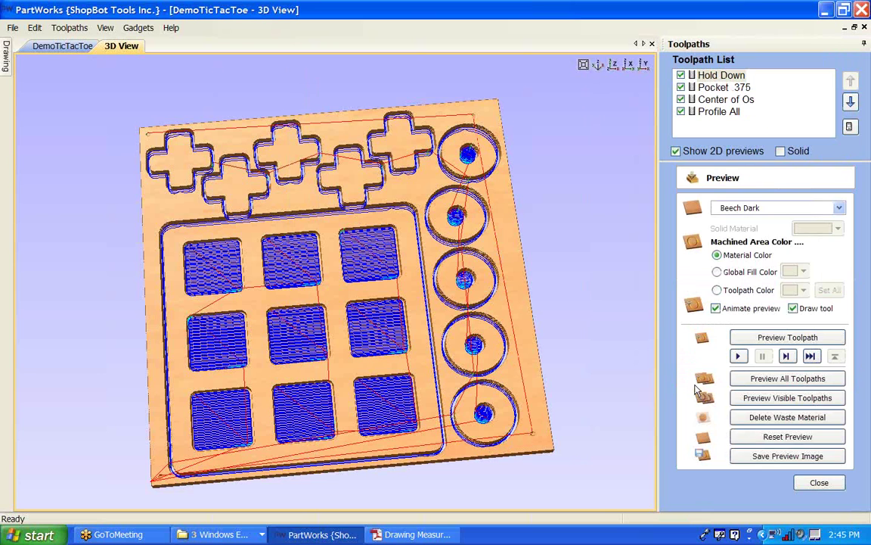
pyautogui.click(817, 487)
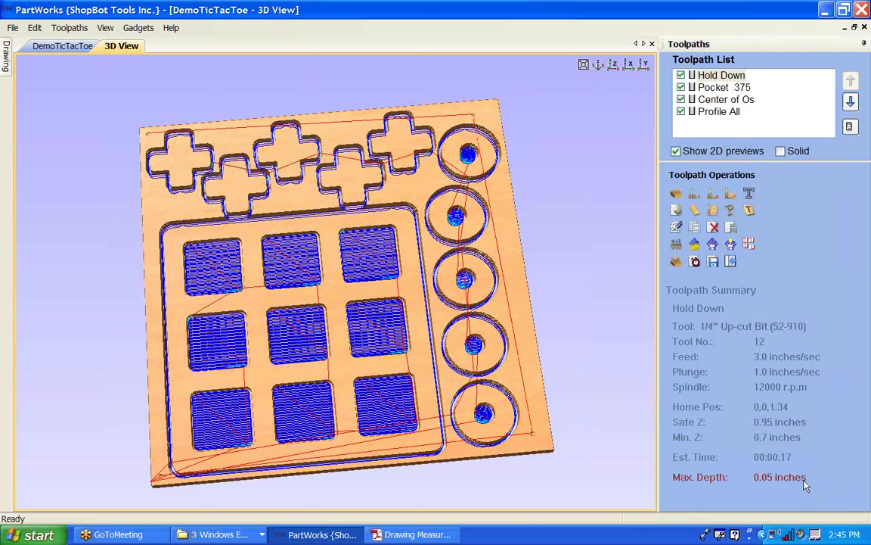
# - Bring up the Save As dialog to write all four toolpaths to one file
pyautogui.click(712, 261)
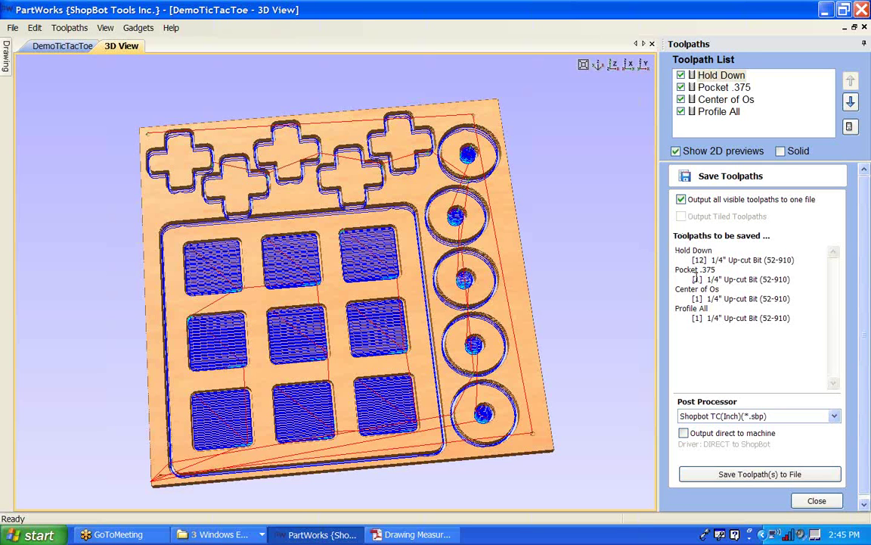
pyautogui.doubleClick(697, 318)
pyautogui.click(723, 473)
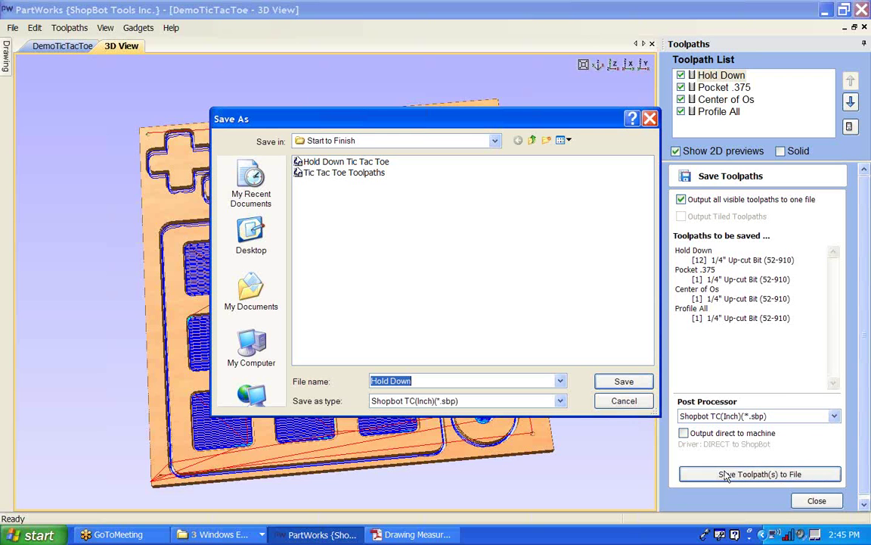
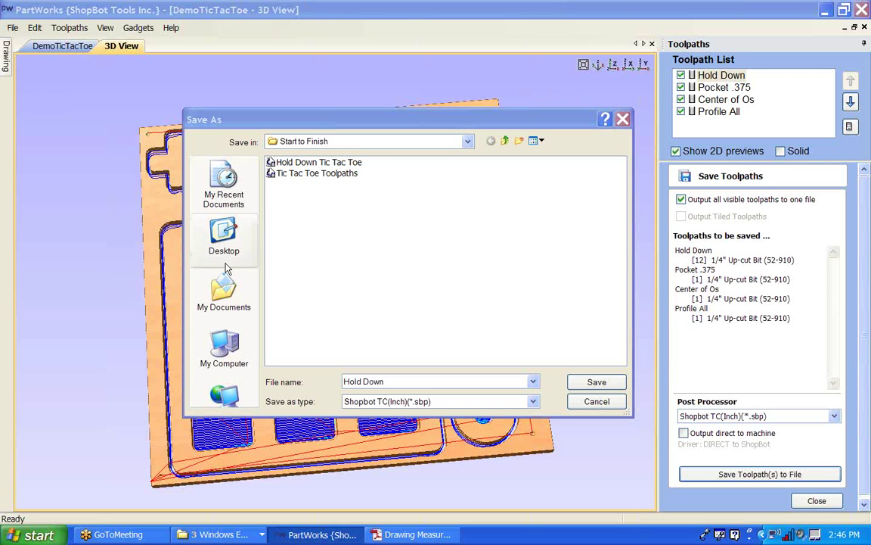
# - Start saving the toolpaths as 'TicTacToe.25upsp', then cancel without saving
pyautogui.click(598, 403)
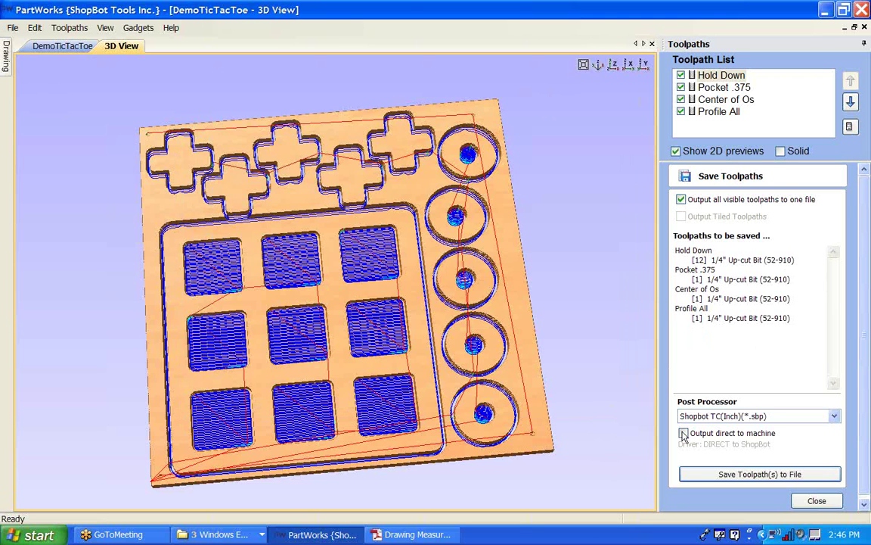
pyautogui.click(740, 474)
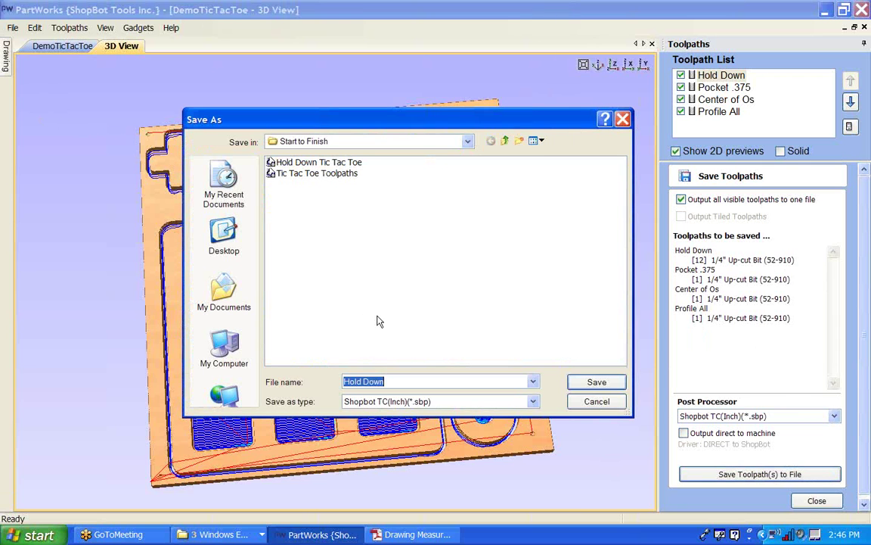
pyautogui.write('TicTac')
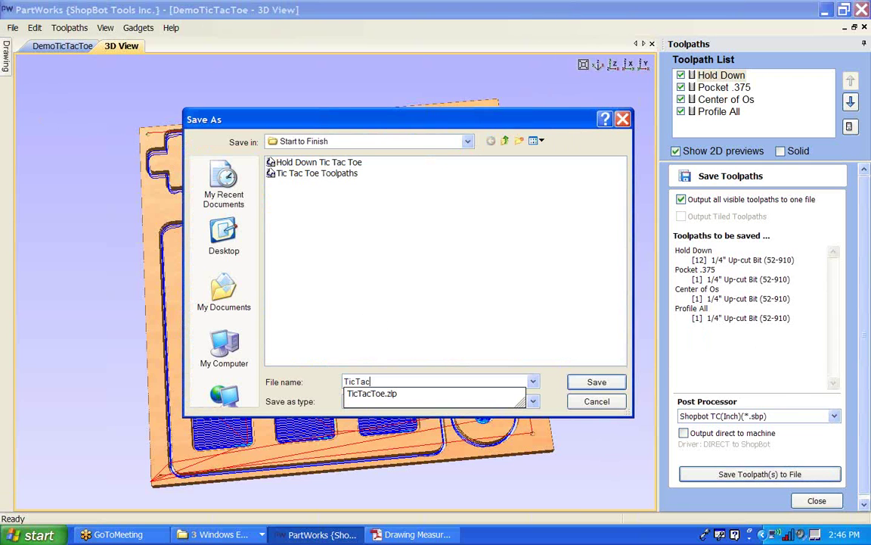
pyautogui.write('Toe.25up')
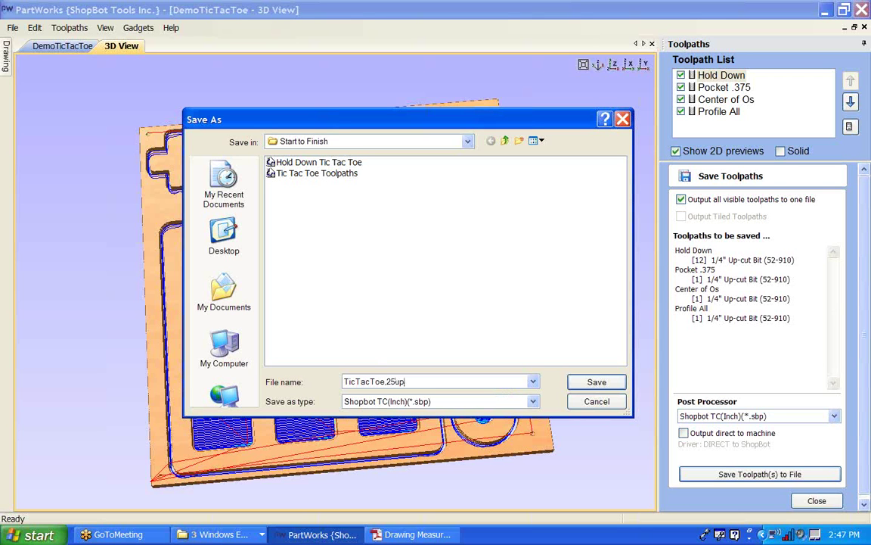
pyautogui.write('spi')
pyautogui.press('BackSpace')
pyautogui.click(619, 398)
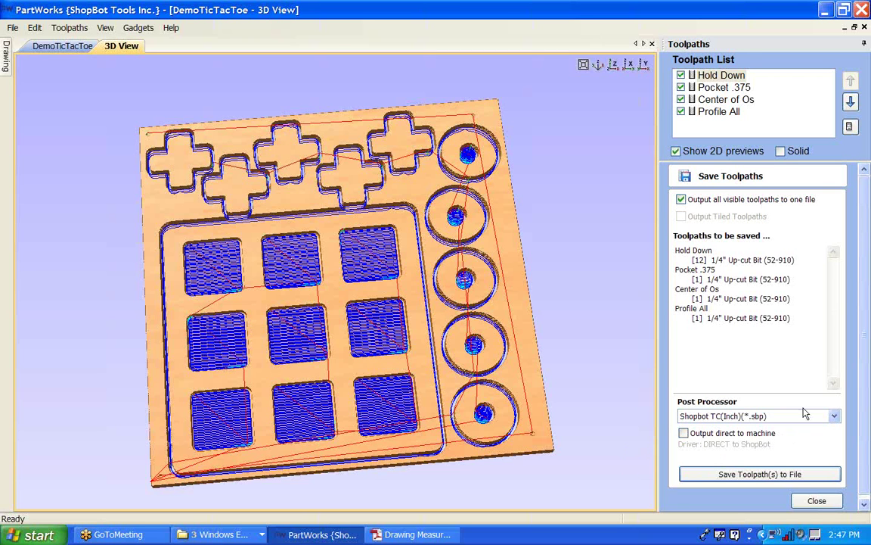
# - Send the toolpaths directly to the machine, saved as part file 'temp'
pyautogui.click(684, 434)
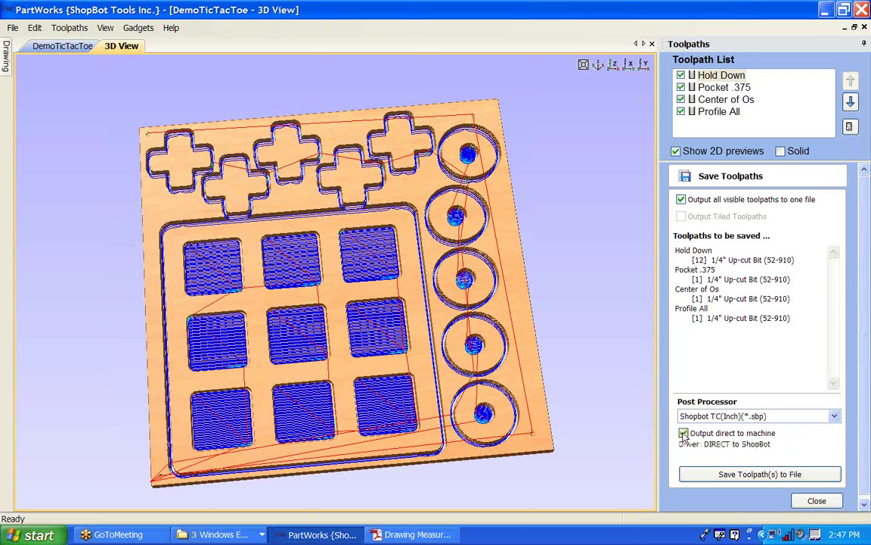
pyautogui.click(688, 478)
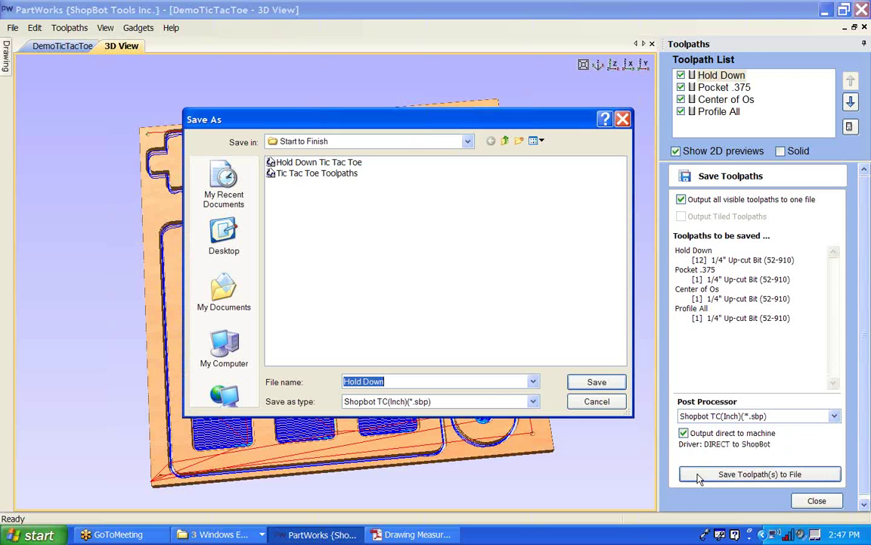
pyautogui.write('temp')
pyautogui.press('Return')
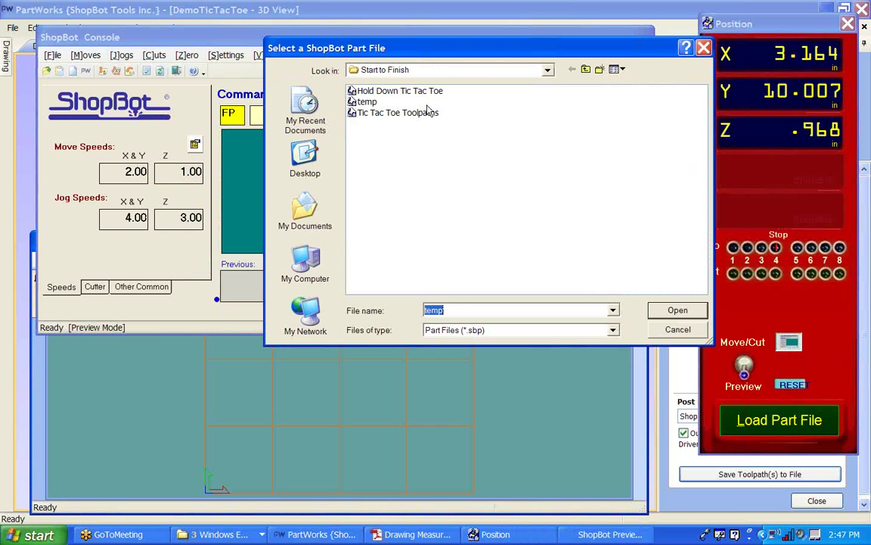
# - Load temp in ShopBot, dismiss the FP fill-in sheet without running, and exit the console
pyautogui.click(678, 312)
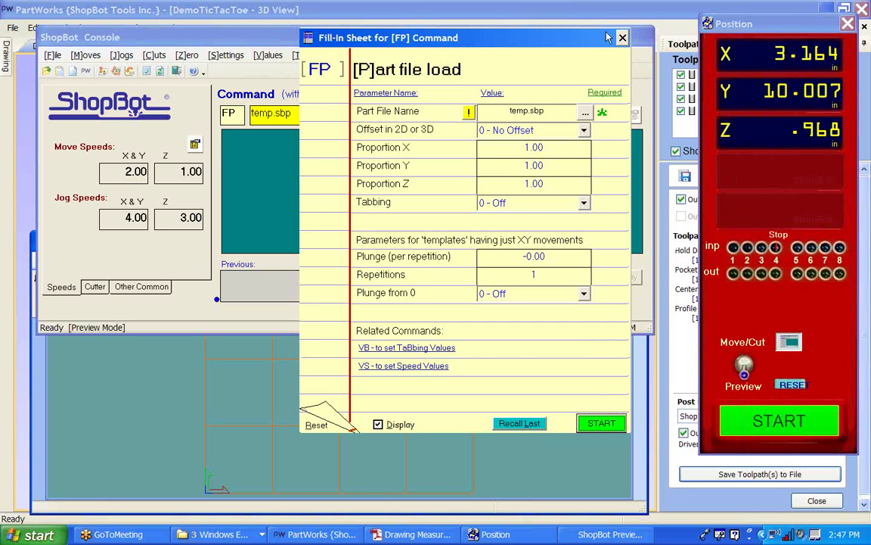
pyautogui.press('Escape')
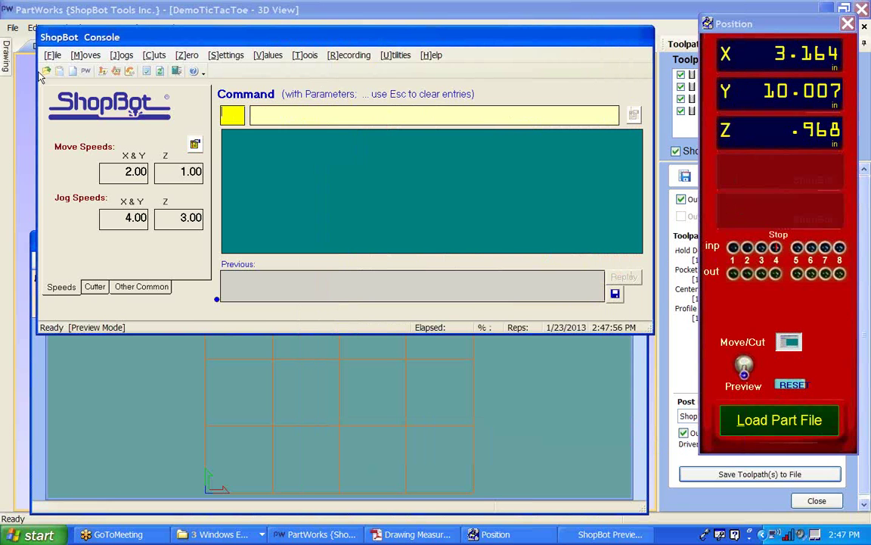
pyautogui.click(53, 56)
pyautogui.click(68, 208)
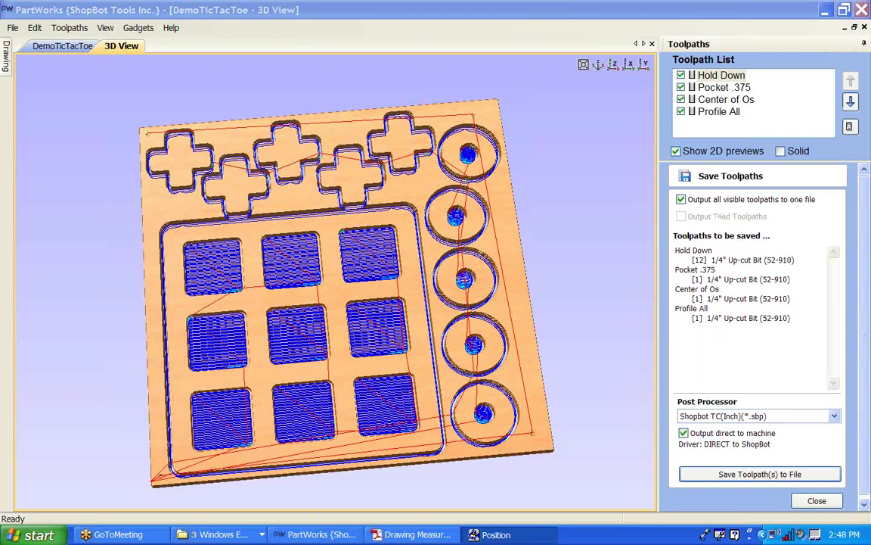
# - Turn off direct machine output, then browse the Start to Finish folder, including the temp file
pyautogui.click(684, 433)
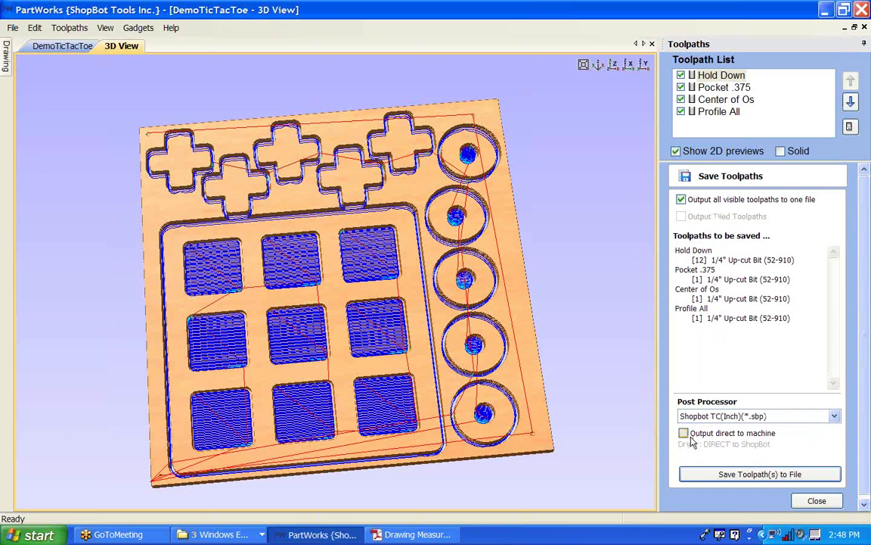
pyautogui.click(817, 501)
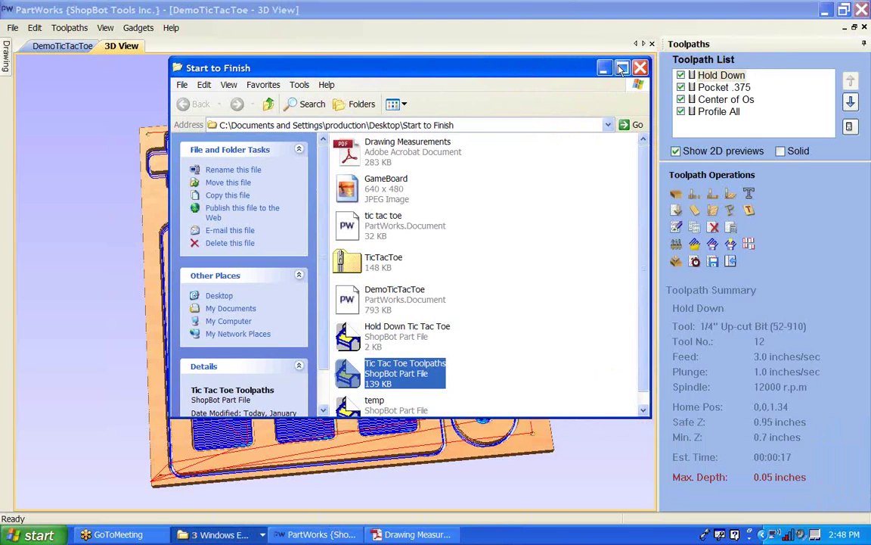
pyautogui.click(621, 69)
pyautogui.click(371, 135)
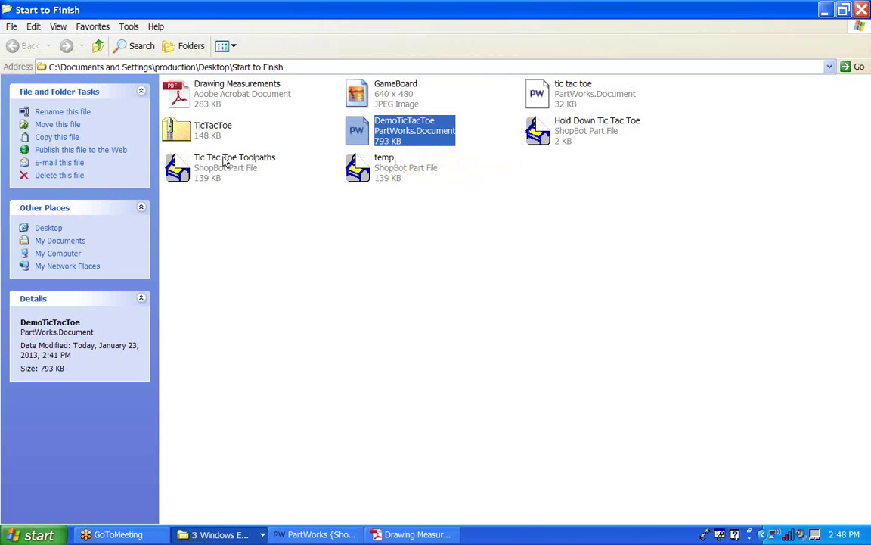
pyautogui.click(265, 167)
pyautogui.click(359, 167)
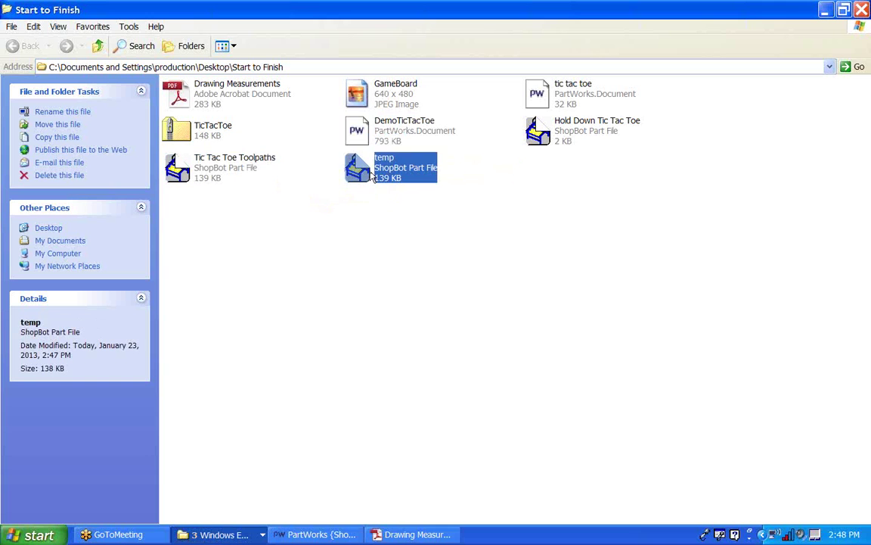
pyautogui.click(386, 144)
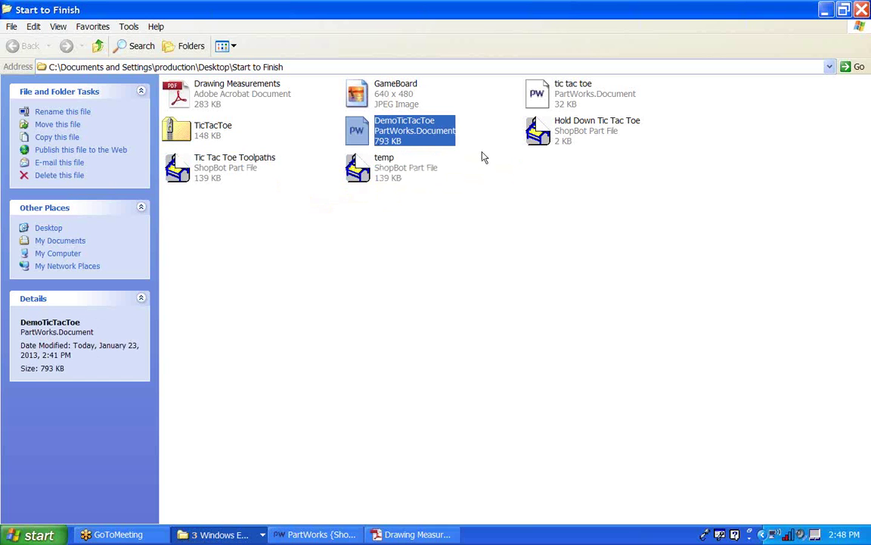
pyautogui.click(830, 11)
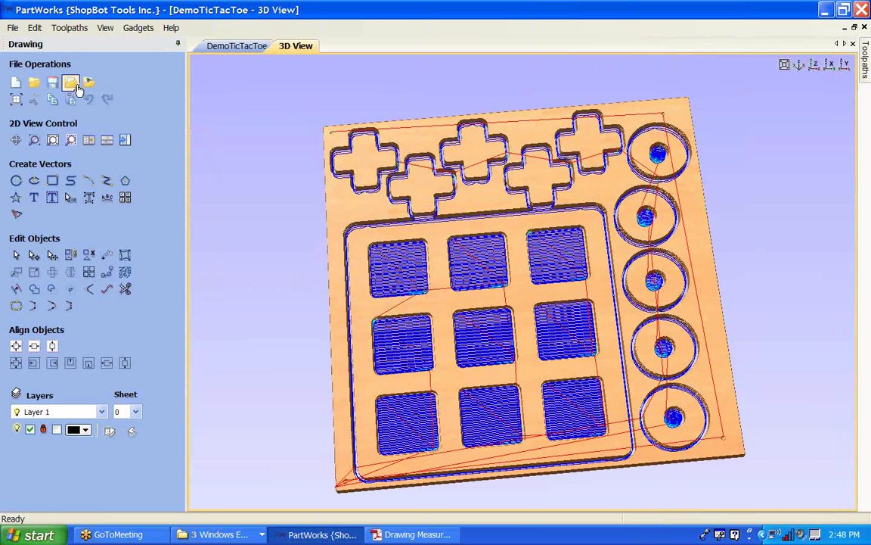
# - Save the DemoTicTacToe drawing, review and close the toolpath saving options, and minimize PartWorks
pyautogui.click(227, 46)
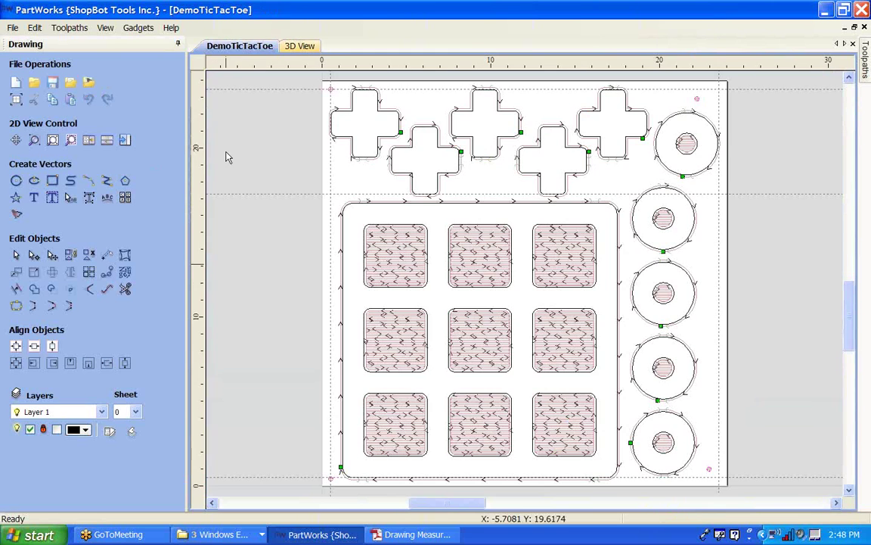
pyautogui.click(53, 83)
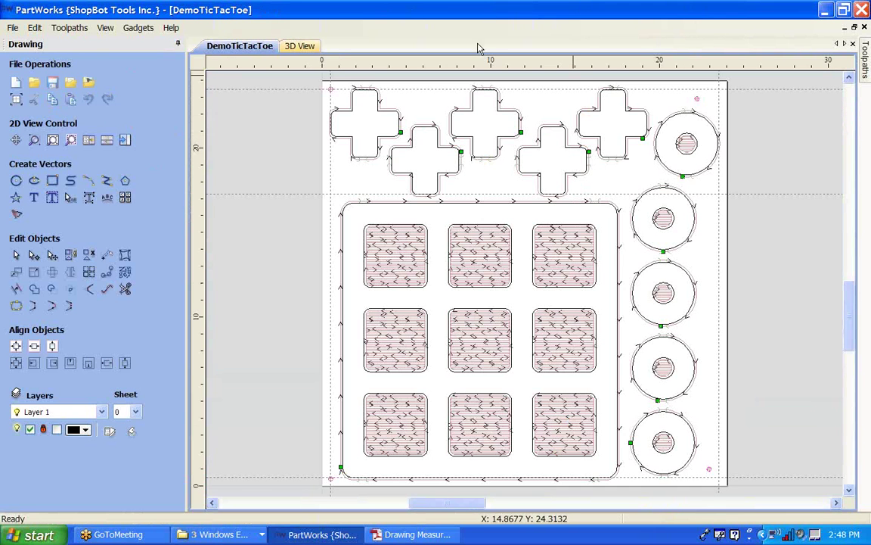
pyautogui.click(125, 140)
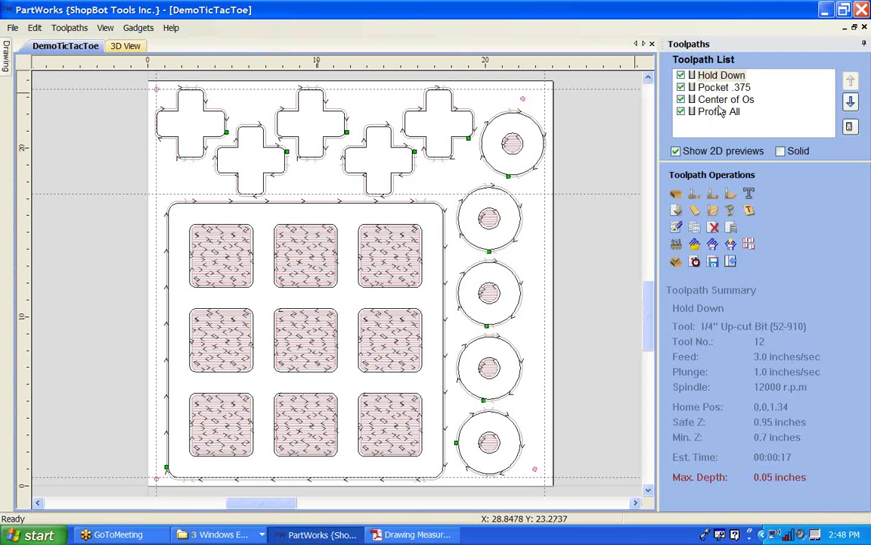
pyautogui.click(714, 262)
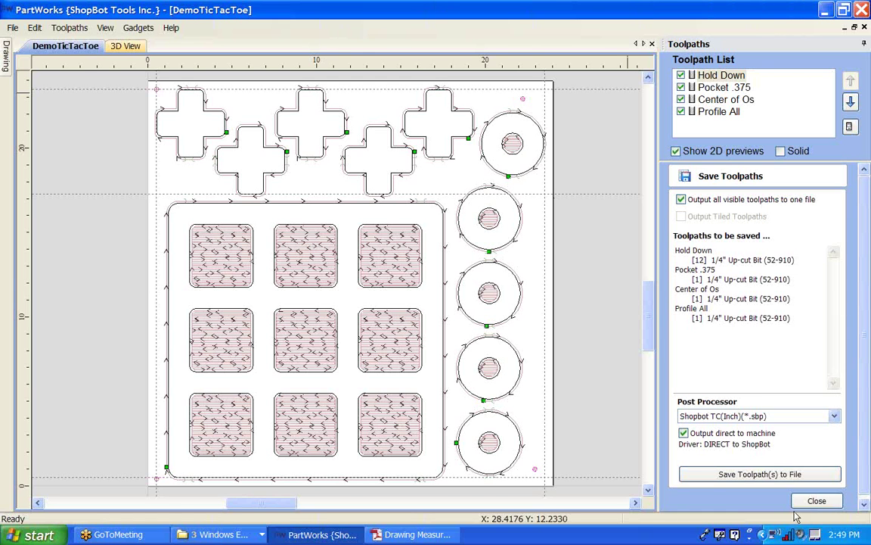
pyautogui.click(815, 501)
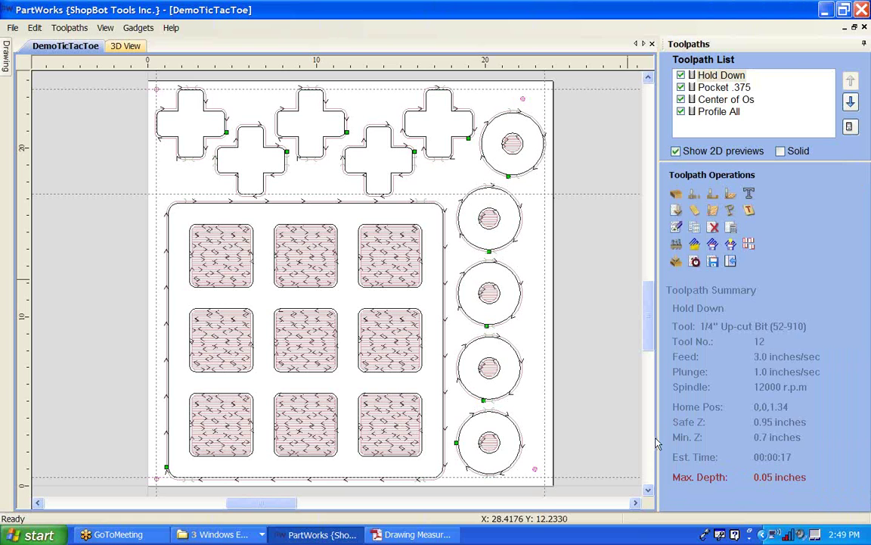
pyautogui.click(825, 11)
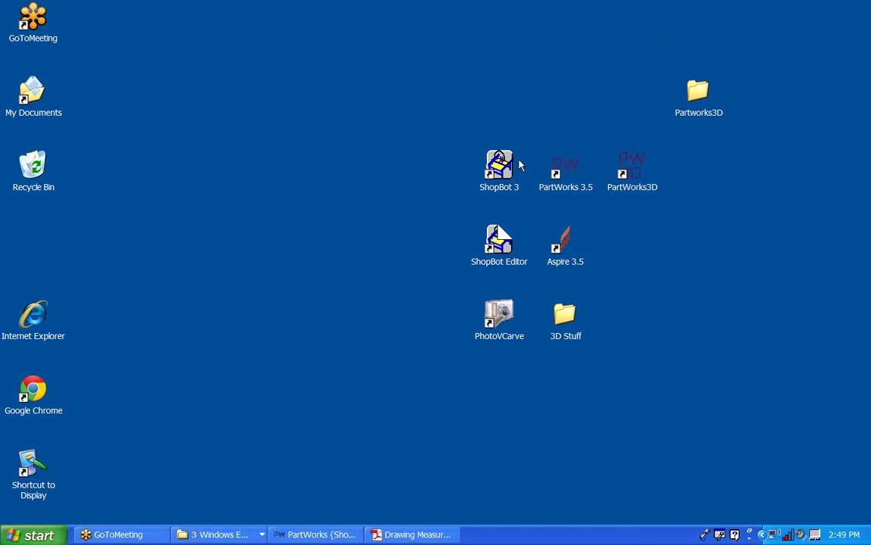
# - Launch ShopBot Editor from its desktop shortcut
pyautogui.click(509, 180)
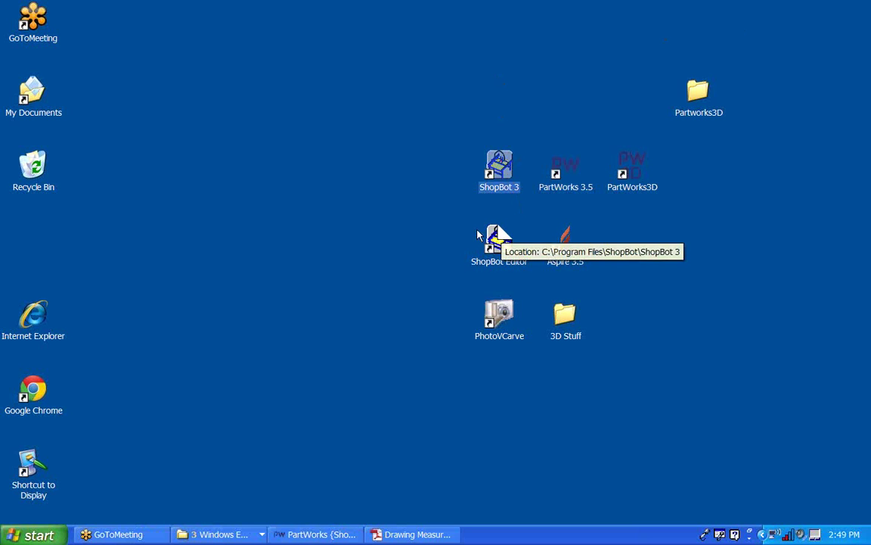
pyautogui.click(496, 254)
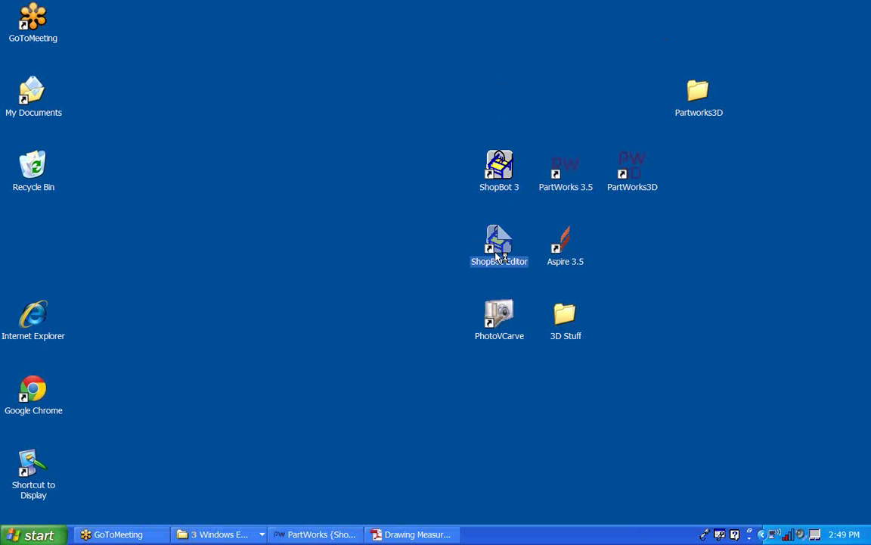
pyautogui.doubleClick(498, 249)
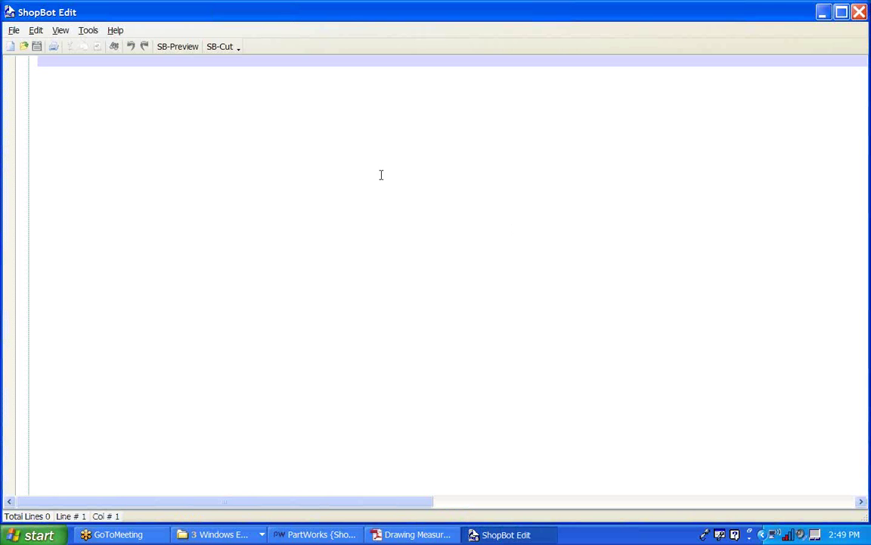
# - Browse to Desktop > Start to Finish and open Hold Down Tic Tac Toe.sbp
pyautogui.click(15, 31)
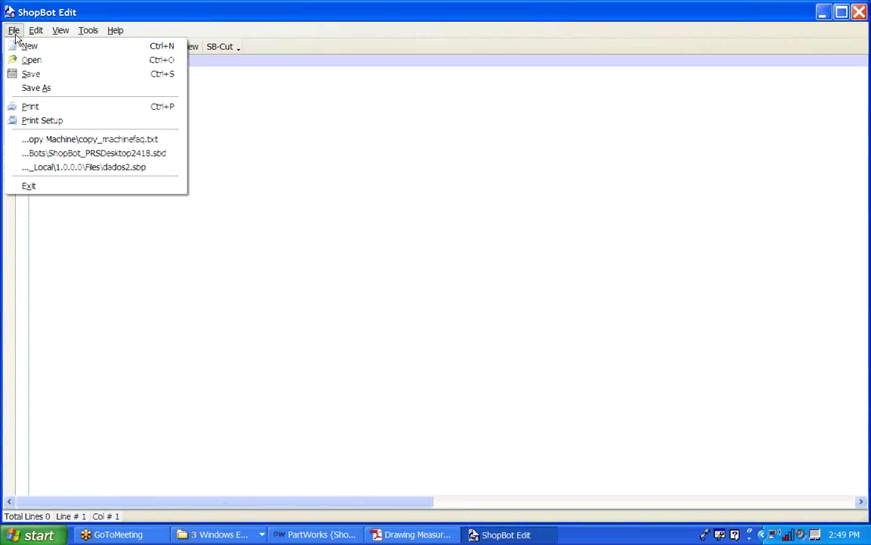
pyautogui.click(29, 61)
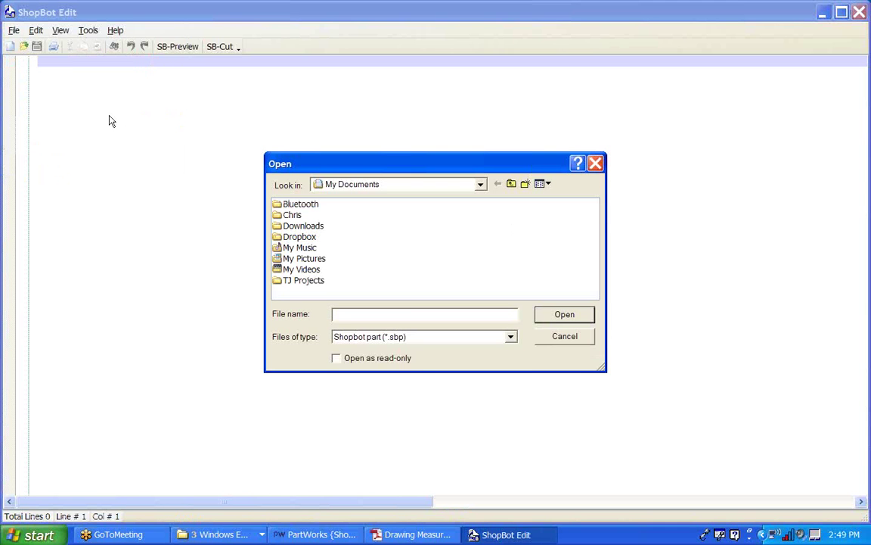
pyautogui.doubleClick(316, 281)
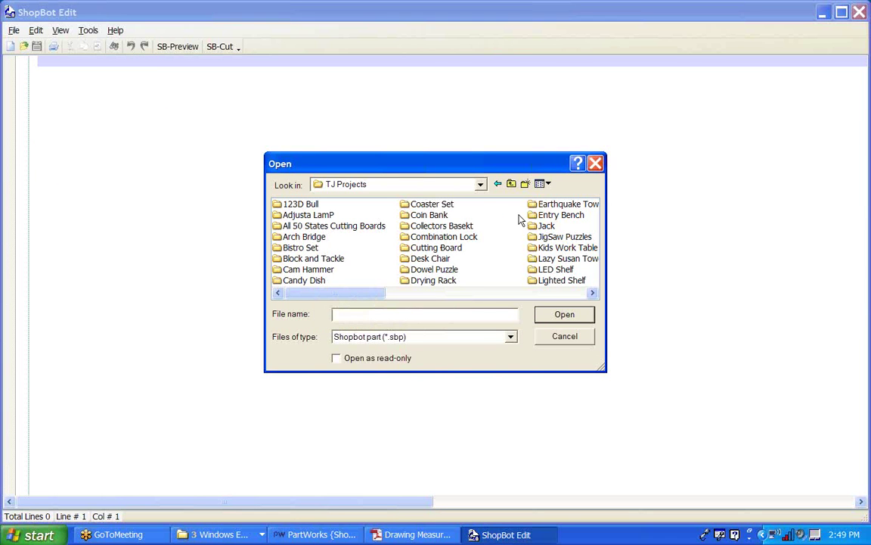
pyautogui.click(479, 185)
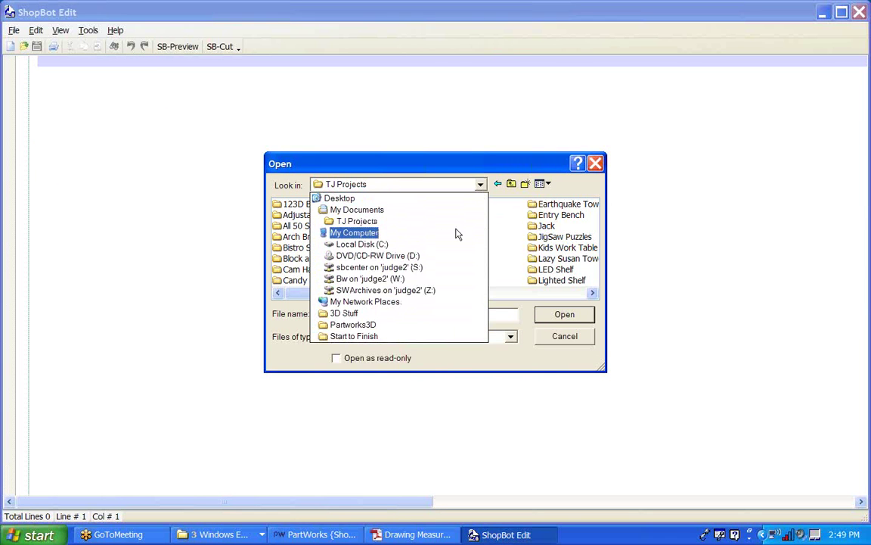
pyautogui.click(452, 211)
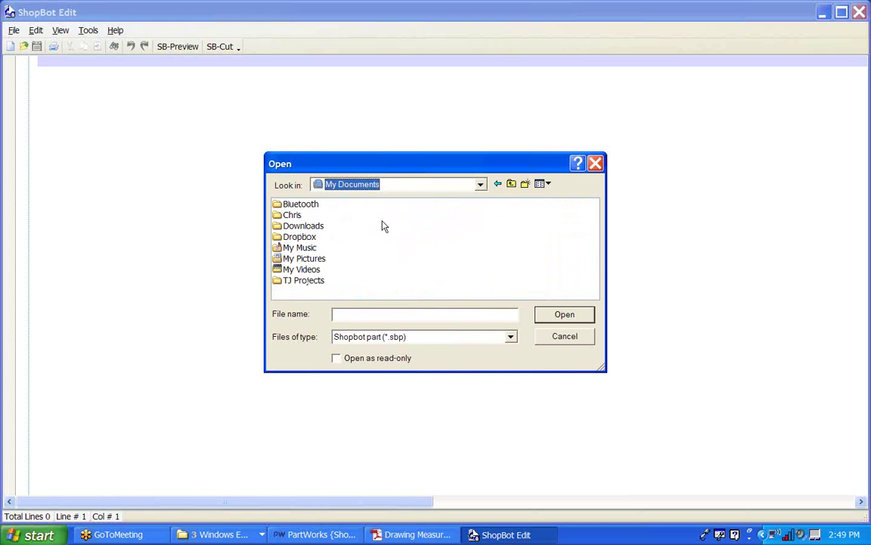
pyautogui.click(454, 185)
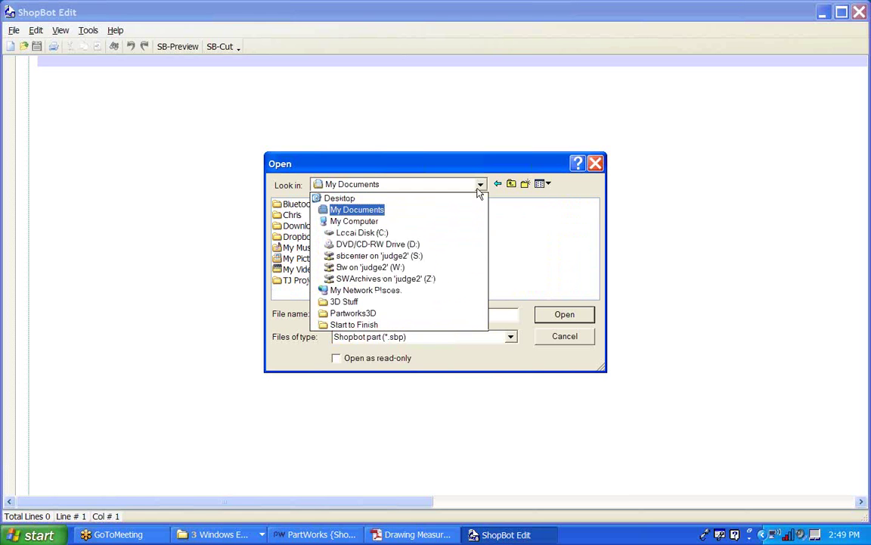
pyautogui.click(452, 198)
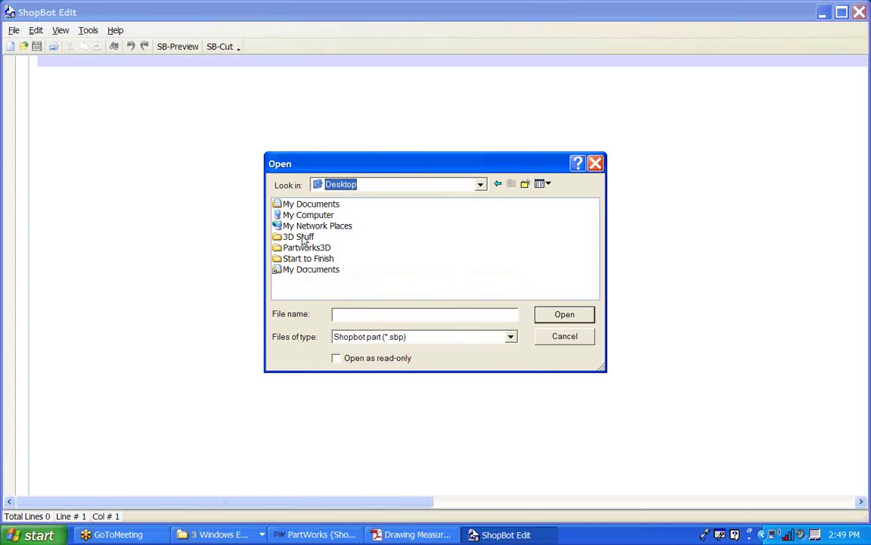
pyautogui.doubleClick(300, 237)
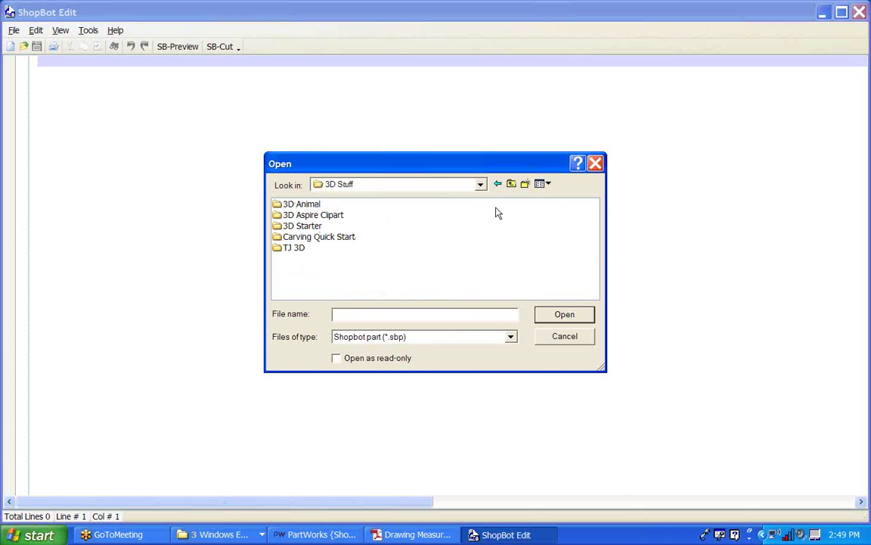
pyautogui.click(512, 183)
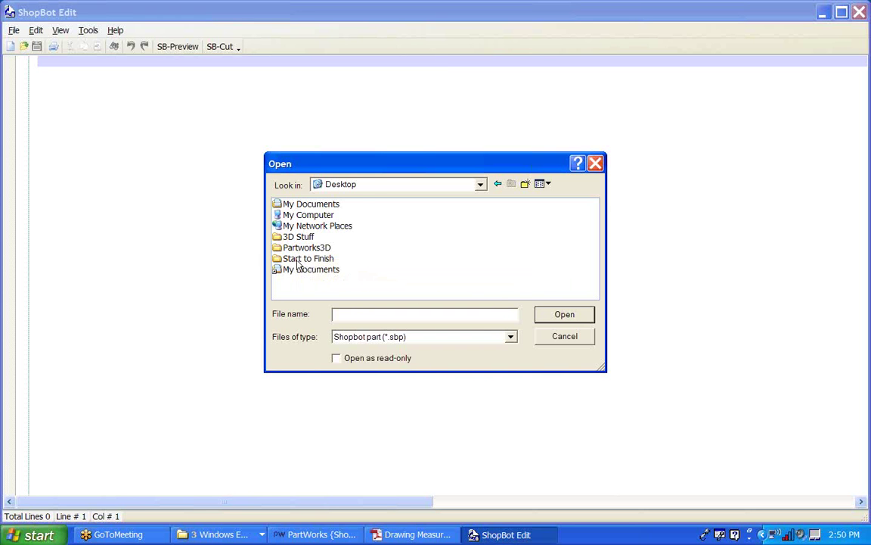
pyautogui.doubleClick(303, 258)
pyautogui.doubleClick(288, 204)
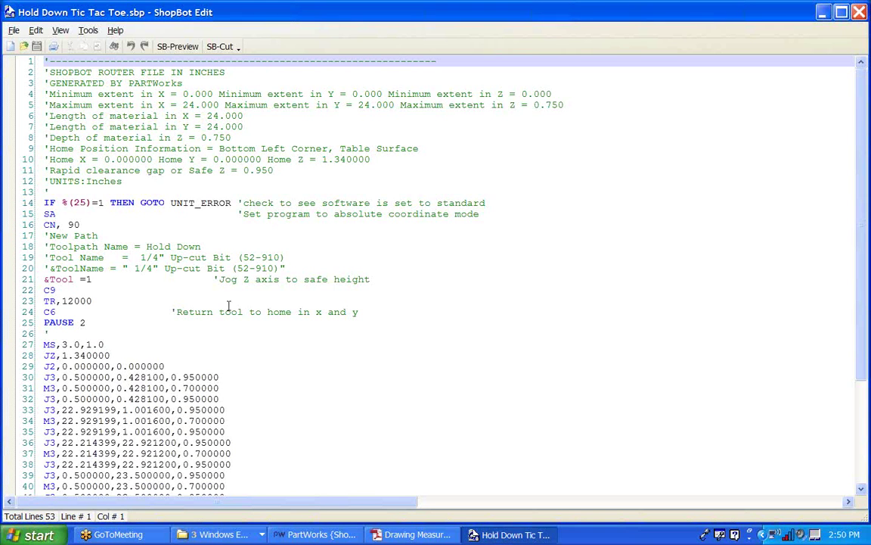
pyautogui.scroll(-4, 141, 244)
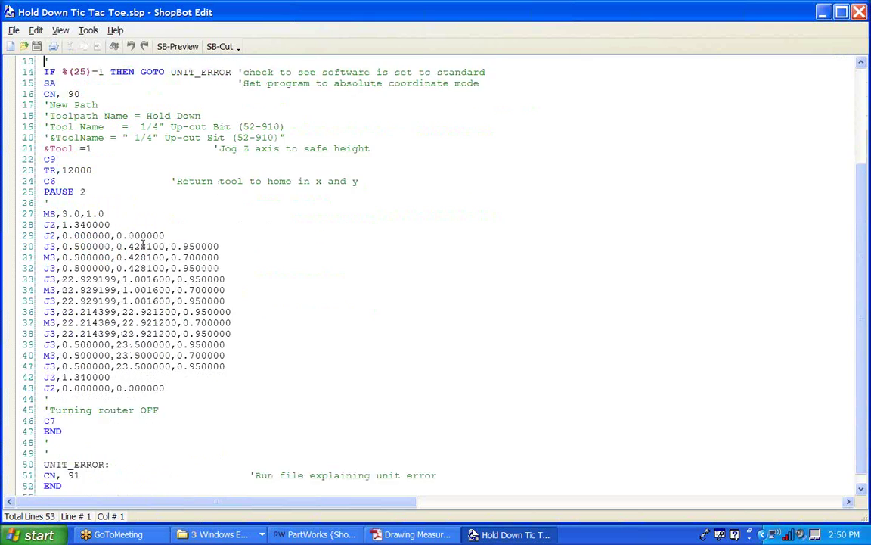
pyautogui.scroll(-1, 142, 244)
pyautogui.moveTo(44, 236); pyautogui.dragTo(64, 246)
pyautogui.click(87, 214)
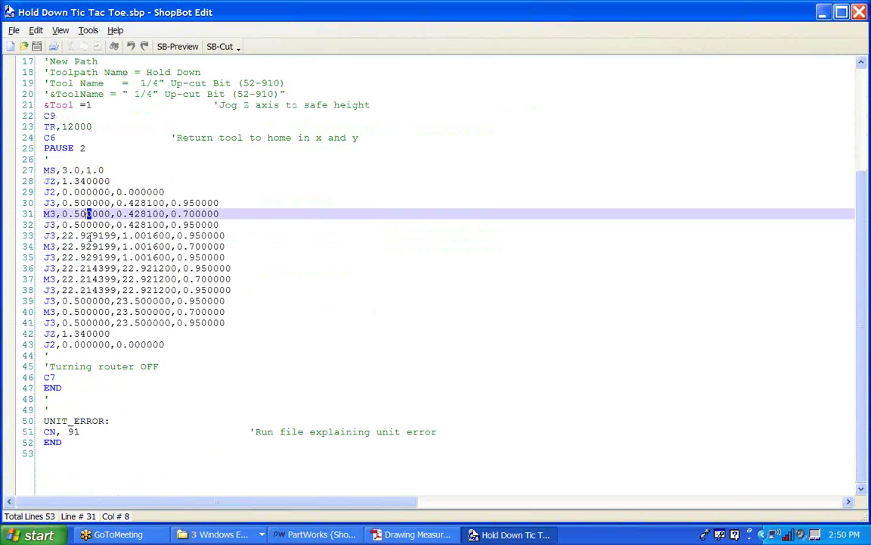
pyautogui.press('Down')
pyautogui.press('Down')
pyautogui.press('Down')
pyautogui.press('Down')
pyautogui.press('Down')
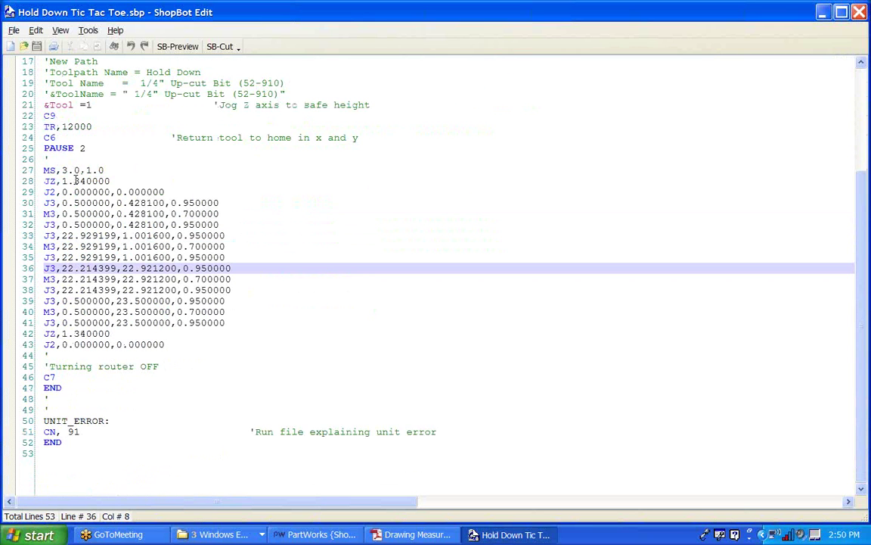
pyautogui.scroll(1, 144, 148)
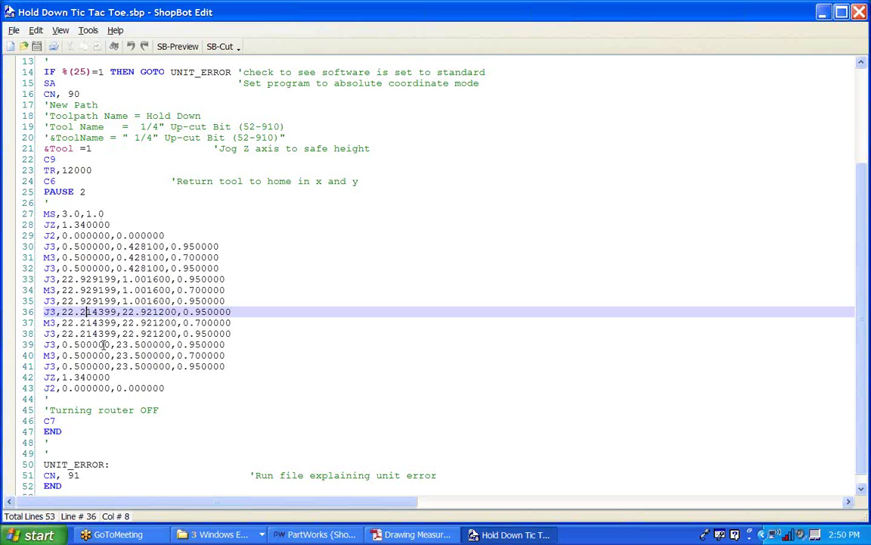
pyautogui.scroll(-2, 102, 335)
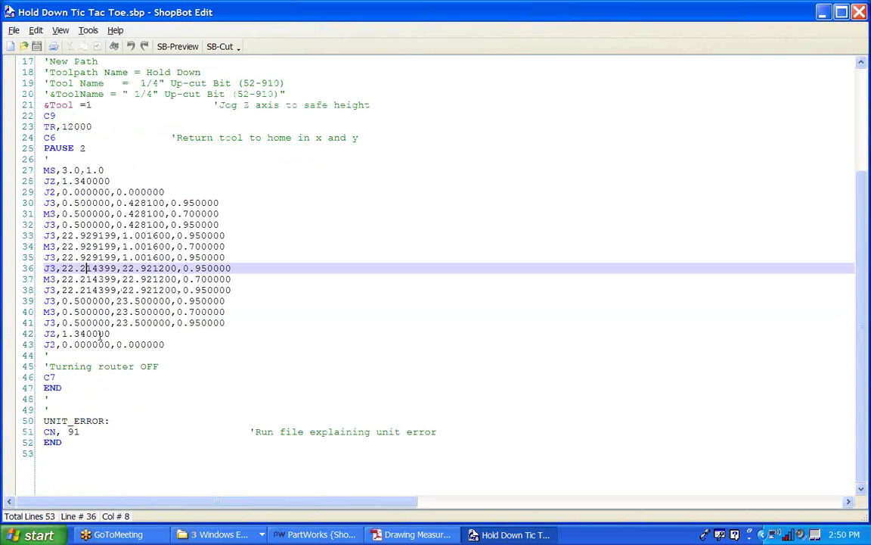
pyautogui.scroll(5, 91, 204)
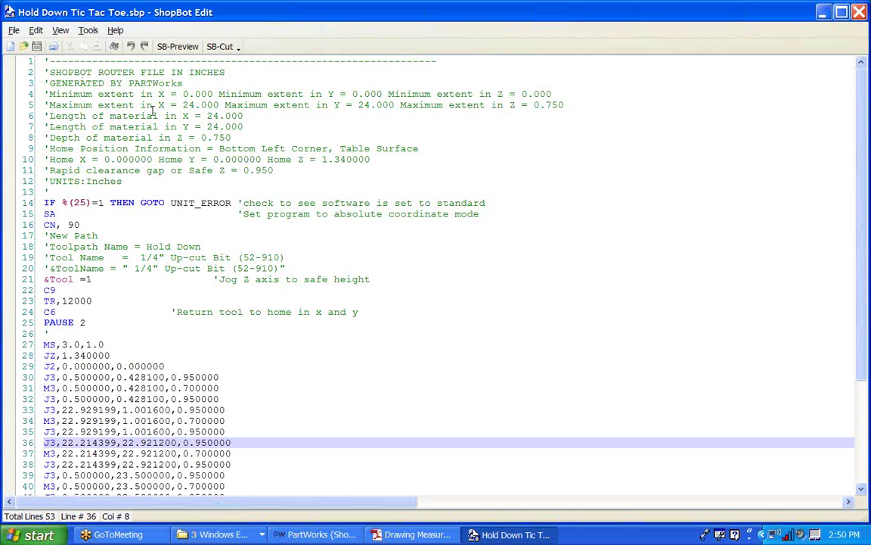
pyautogui.click(183, 115)
pyautogui.hotkey('shift', 'End')
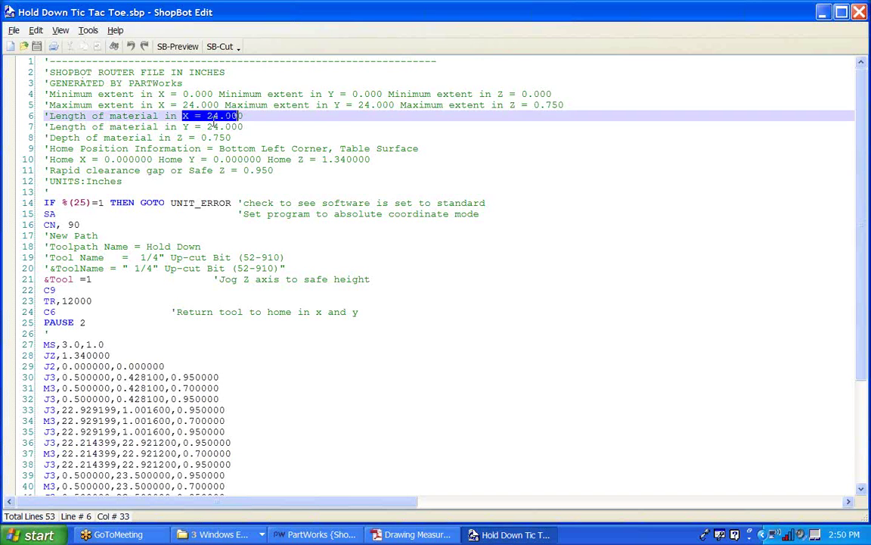
pyautogui.press('Down')
pyautogui.press('End')
pyautogui.hotkey('shift', 'Left')
pyautogui.hotkey('shift', 'Left')
pyautogui.hotkey('shift', 'Left')
pyautogui.hotkey('shift', 'Left')
pyautogui.hotkey('shift', 'Left')
pyautogui.hotkey('shift', 'Left')
pyautogui.hotkey('shift', 'Right')
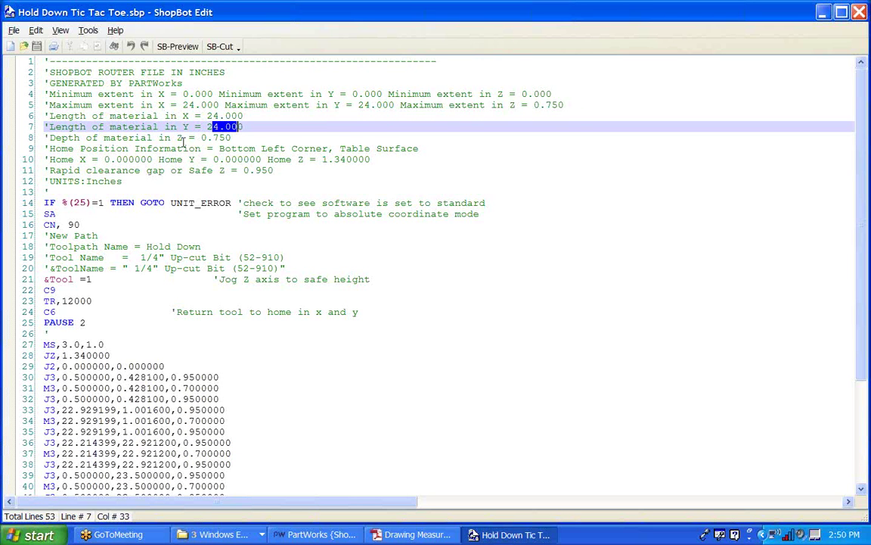
pyautogui.click(171, 139)
pyautogui.hotkey('shift', 'Right')
pyautogui.hotkey('shift', 'Right')
pyautogui.hotkey('shift', 'Right')
pyautogui.hotkey('shift', 'Right')
pyautogui.hotkey('shift', 'Right')
pyautogui.hotkey('shift', 'Right')
pyautogui.hotkey('shift', 'Right')
pyautogui.hotkey('shift', 'Right')
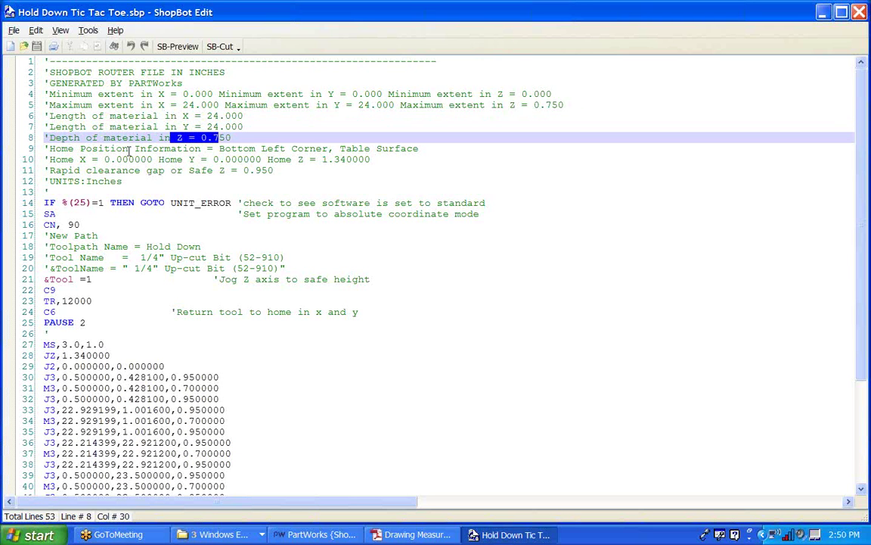
pyautogui.click(317, 149)
pyautogui.hotkey('shift', 'Right')
pyautogui.hotkey('shift', 'Right')
pyautogui.hotkey('shift', 'Right')
pyautogui.hotkey('shift', 'Right')
pyautogui.hotkey('shift', 'Right')
pyautogui.hotkey('shift', 'Right')
pyautogui.hotkey('shift', 'Right')
pyautogui.hotkey('shift', 'Right')
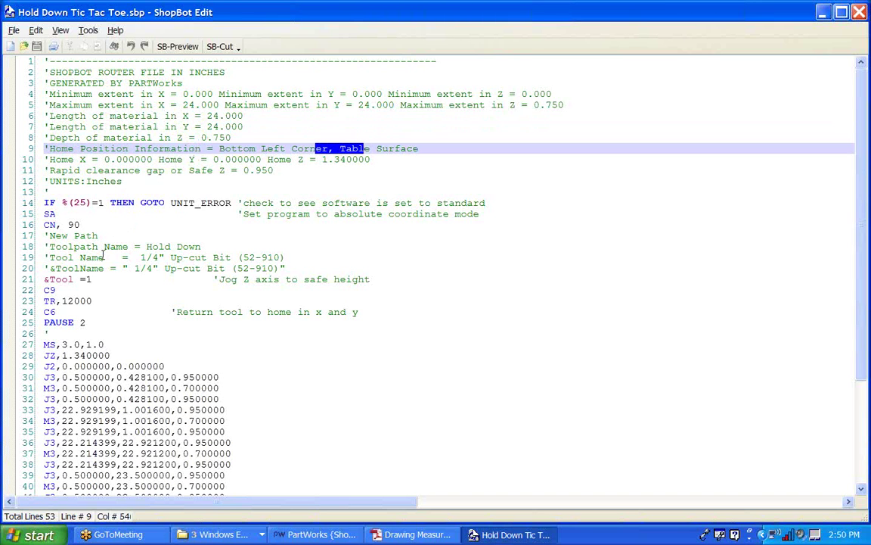
pyautogui.moveTo(144, 257); pyautogui.dragTo(231, 258)
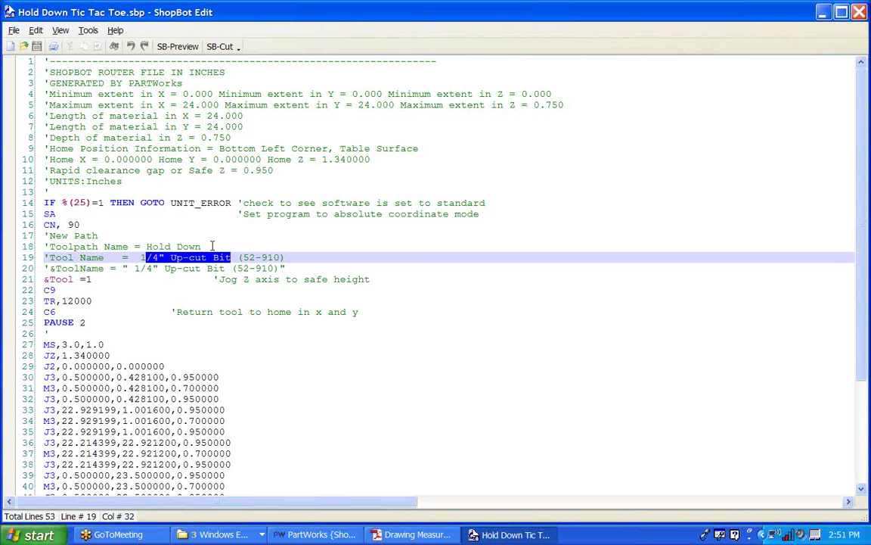
pyautogui.scroll(-1, 75, 257)
pyautogui.scroll(-3, 76, 257)
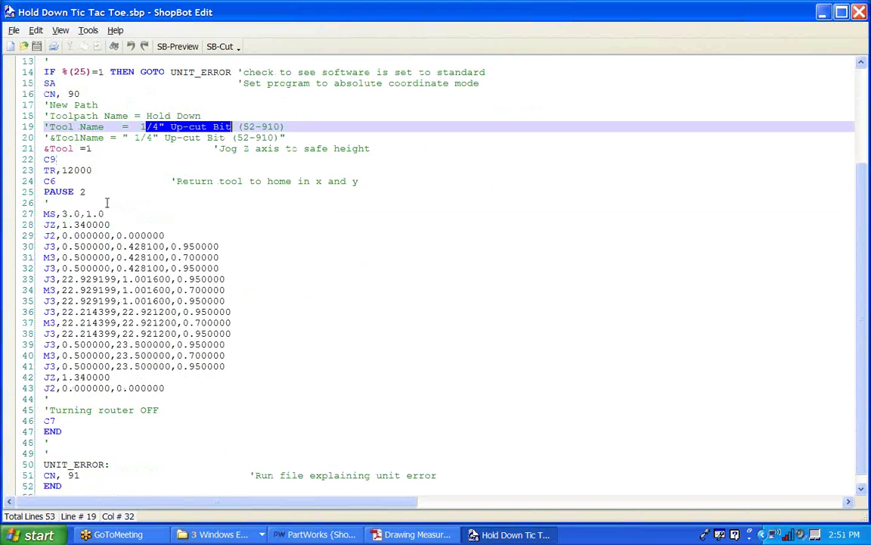
pyautogui.moveTo(96, 148); pyautogui.dragTo(44, 165)
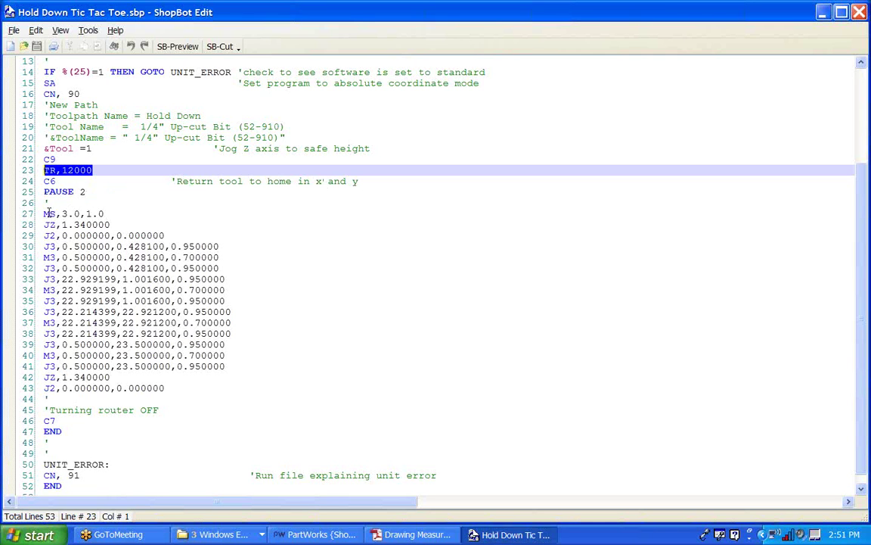
# - Highlight the MS speed command and its 3.0 move speed value
pyautogui.click(45, 214)
pyautogui.doubleClick(45, 213)
pyautogui.click(68, 214)
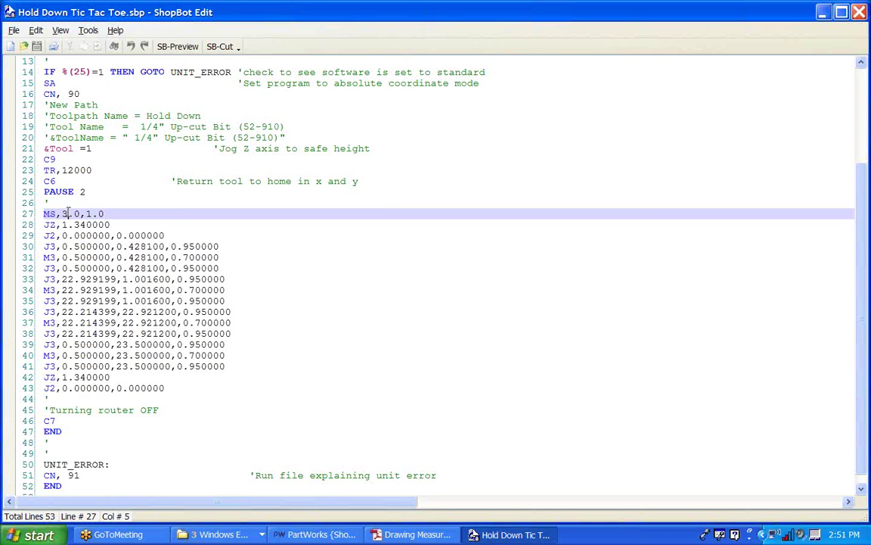
pyautogui.moveTo(61, 213); pyautogui.dragTo(79, 213)
# - Go over the line 30 jog, line 31 plunge, line 32 retract and final return jogs
pyautogui.click(102, 246)
pyautogui.moveTo(182, 246); pyautogui.dragTo(170, 236)
pyautogui.click(198, 242)
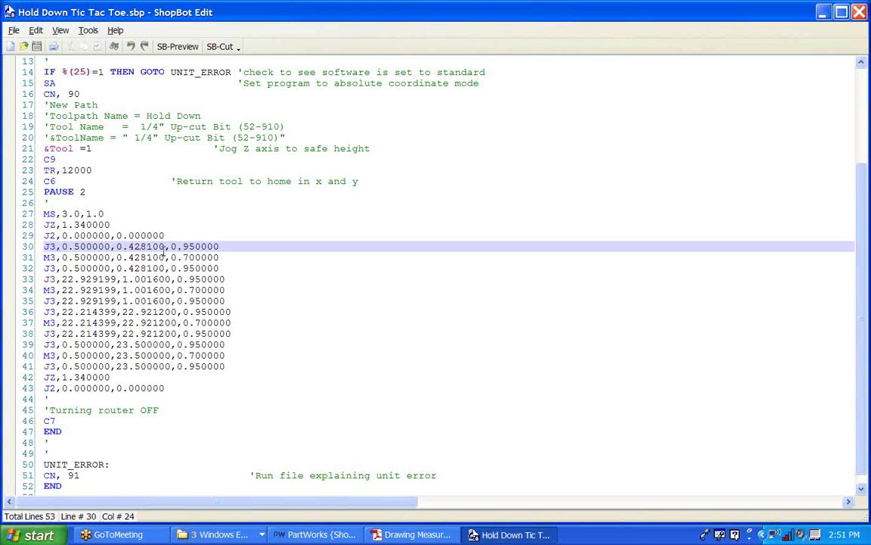
pyautogui.click(190, 257)
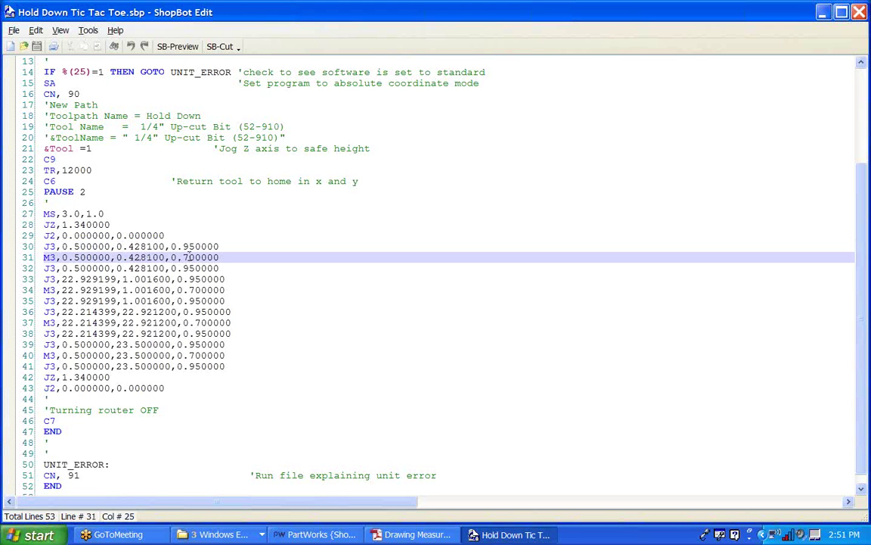
pyautogui.click(68, 268)
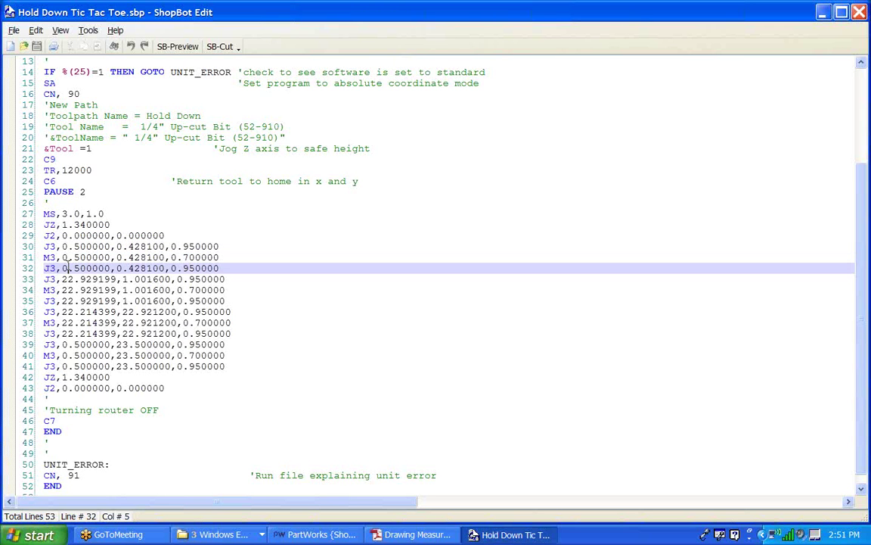
pyautogui.scroll(-2, 57, 246)
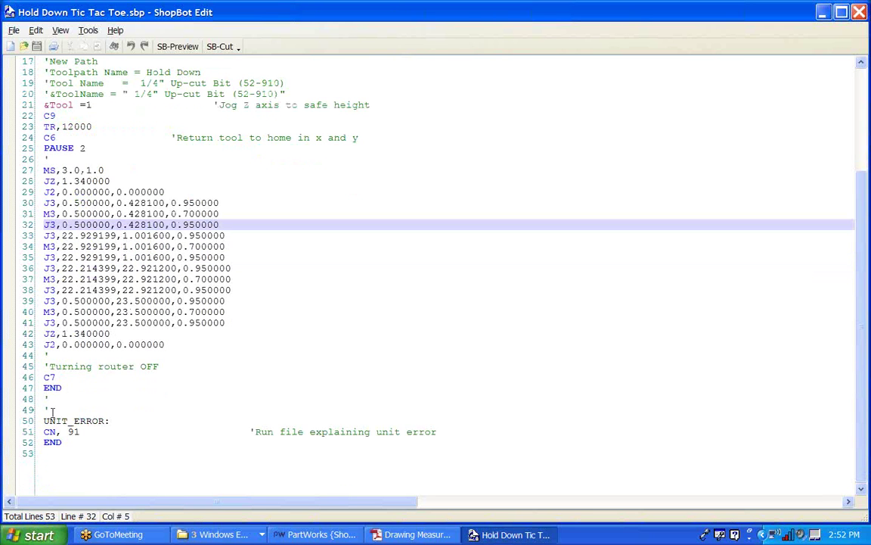
pyautogui.moveTo(73, 345); pyautogui.dragTo(109, 346)
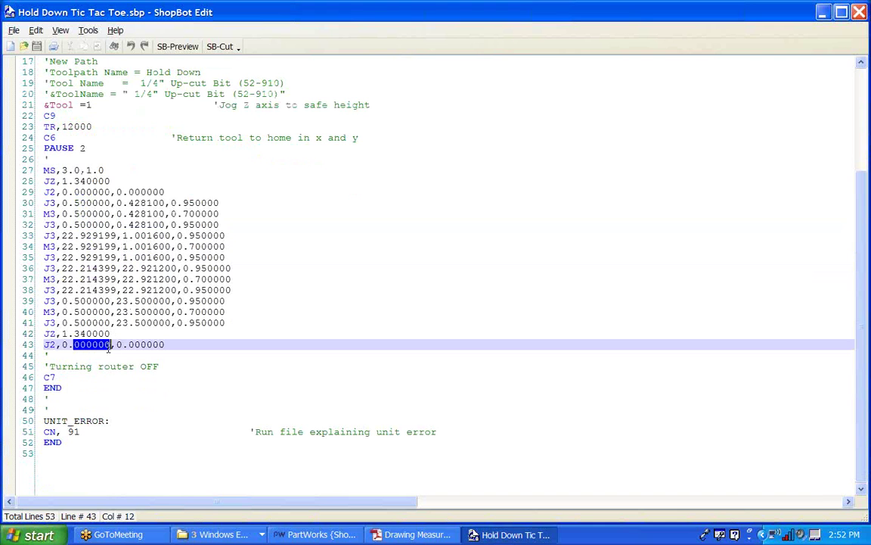
pyautogui.click(292, 334)
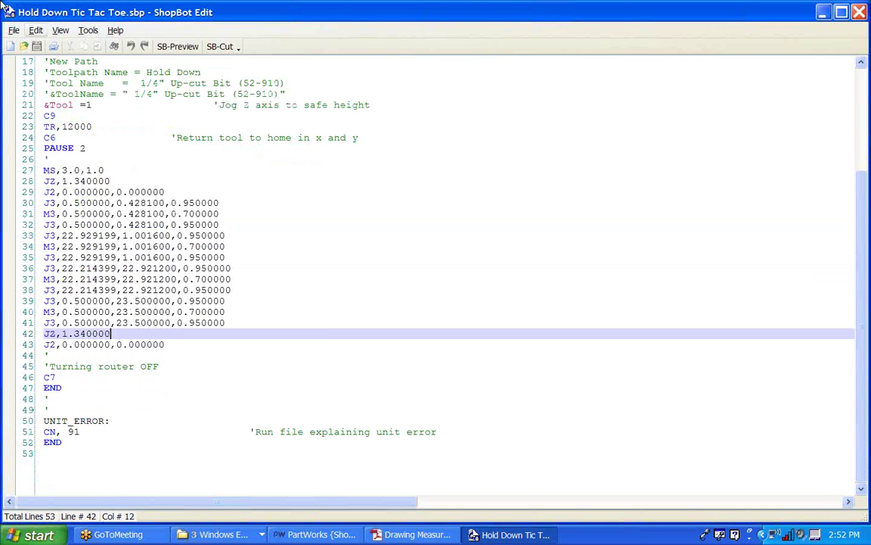
pyautogui.click(13, 30)
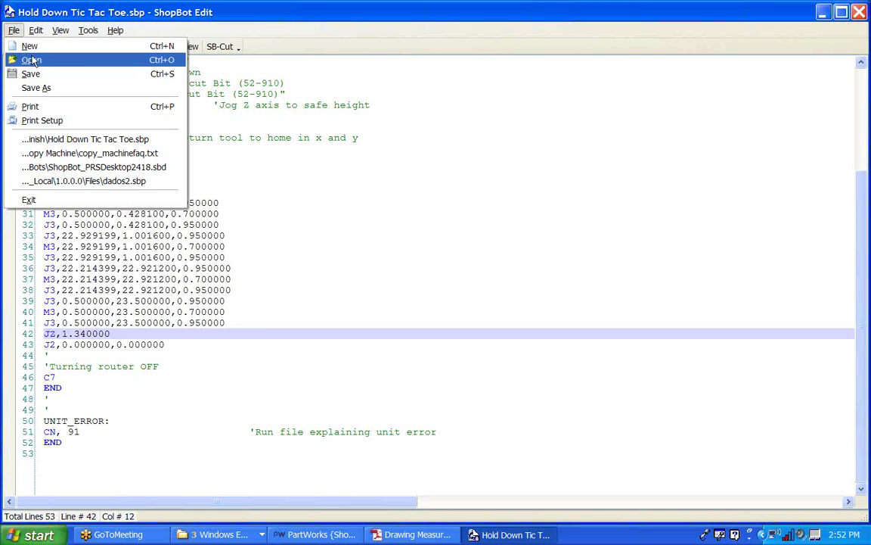
# - Open the Tic Tac Toe Toolpaths file and scroll through its code
pyautogui.click(31, 60)
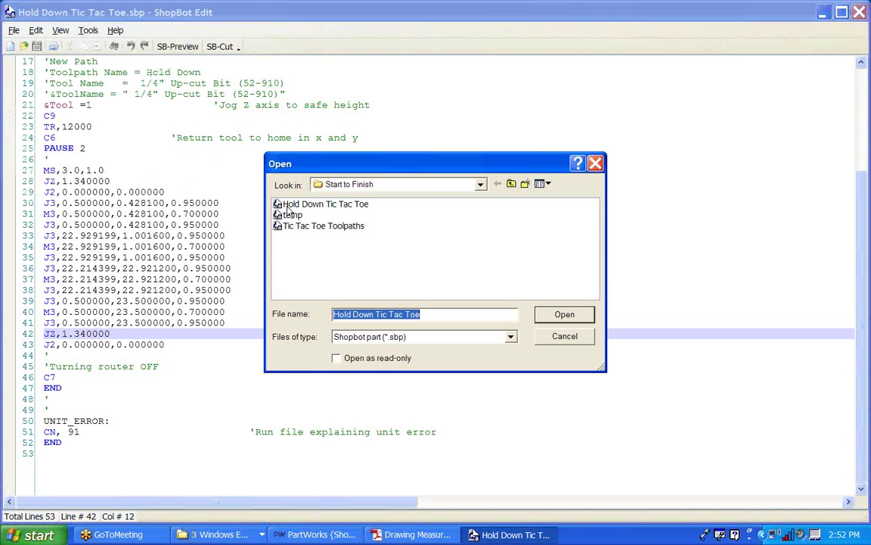
pyautogui.doubleClick(299, 226)
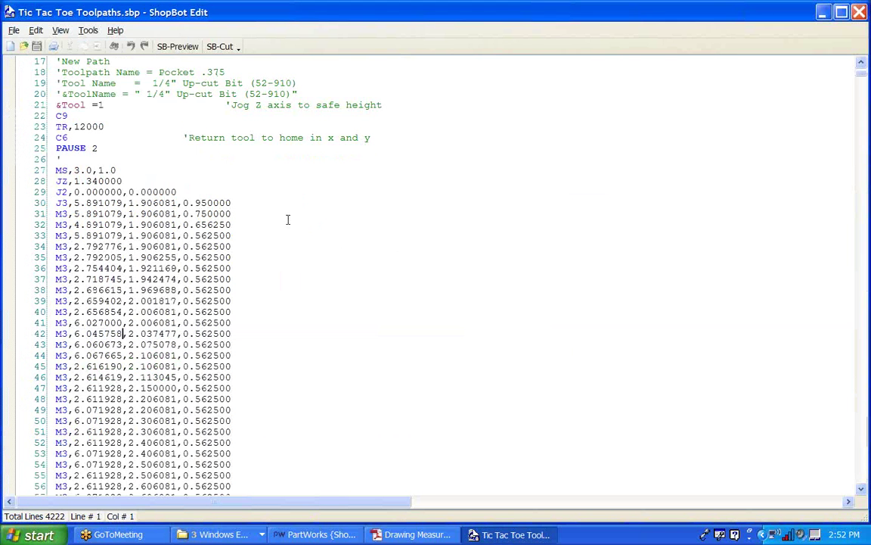
pyautogui.scroll(-4, 152, 201)
pyautogui.scroll(-20, 110, 252)
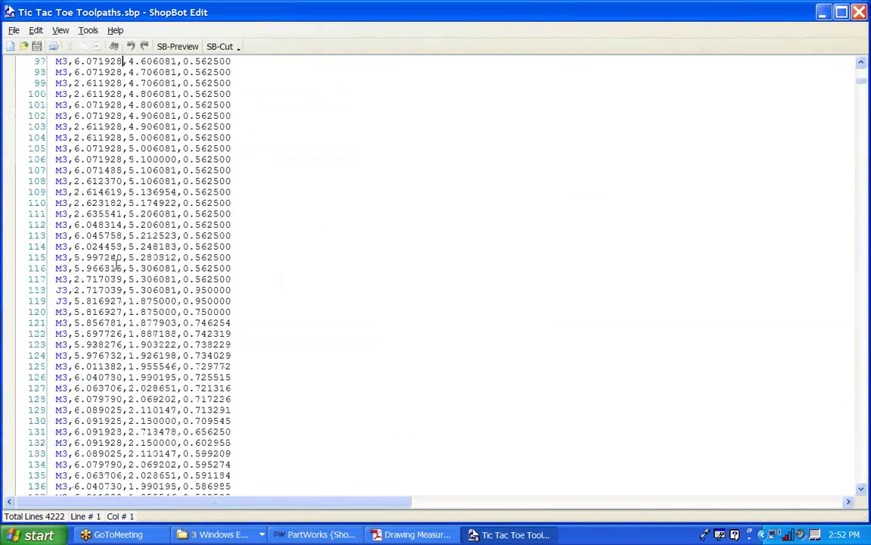
pyautogui.scroll(-20, 112, 284)
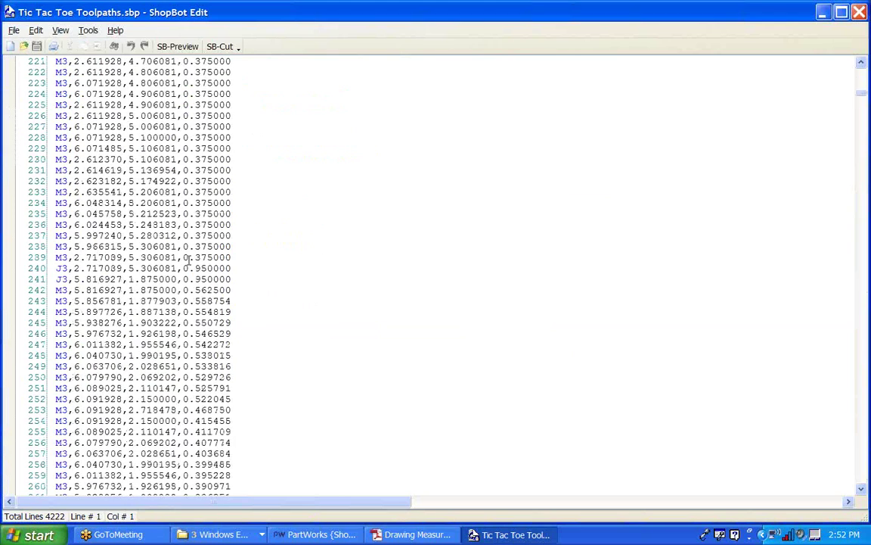
pyautogui.scroll(-20, 92, 198)
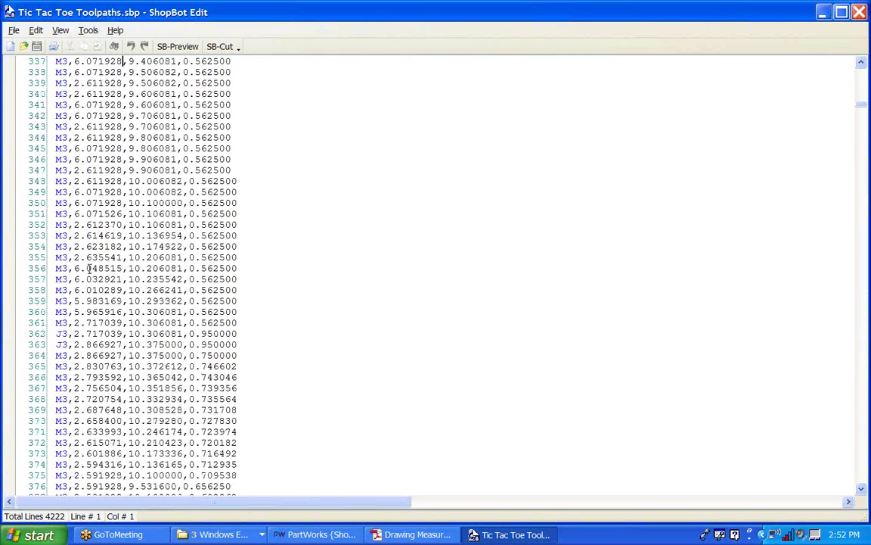
pyautogui.scroll(-20, 141, 288)
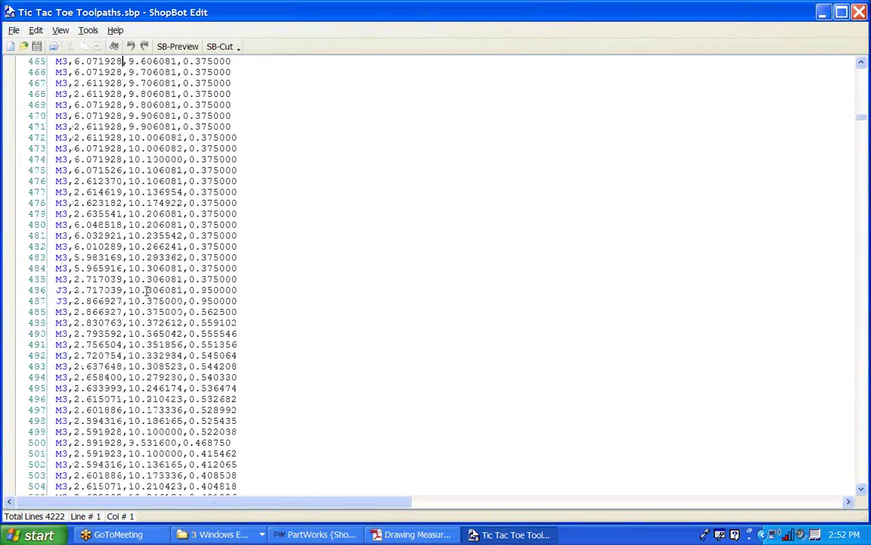
pyautogui.scroll(-20, 131, 312)
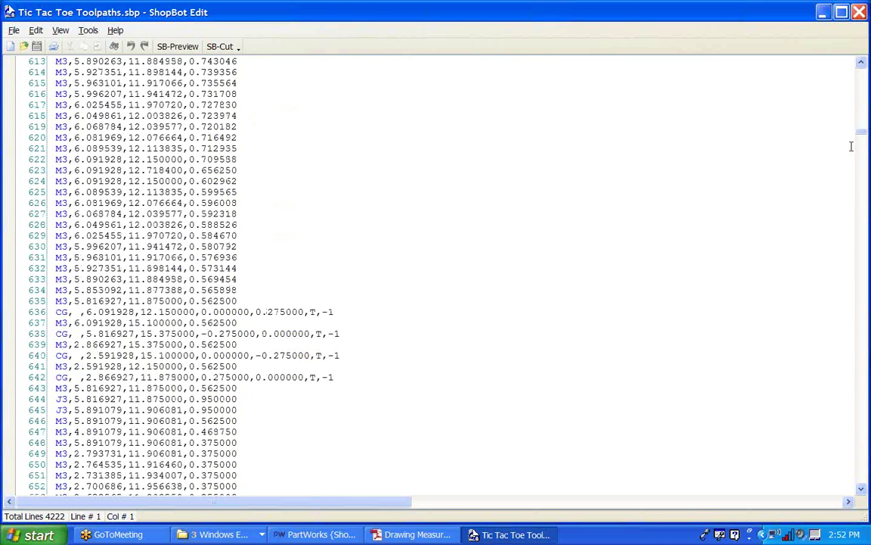
# - Jump to the final line 4222, scroll back up slightly, and close the editor
pyautogui.moveTo(861, 131); pyautogui.dragTo(868, 499)
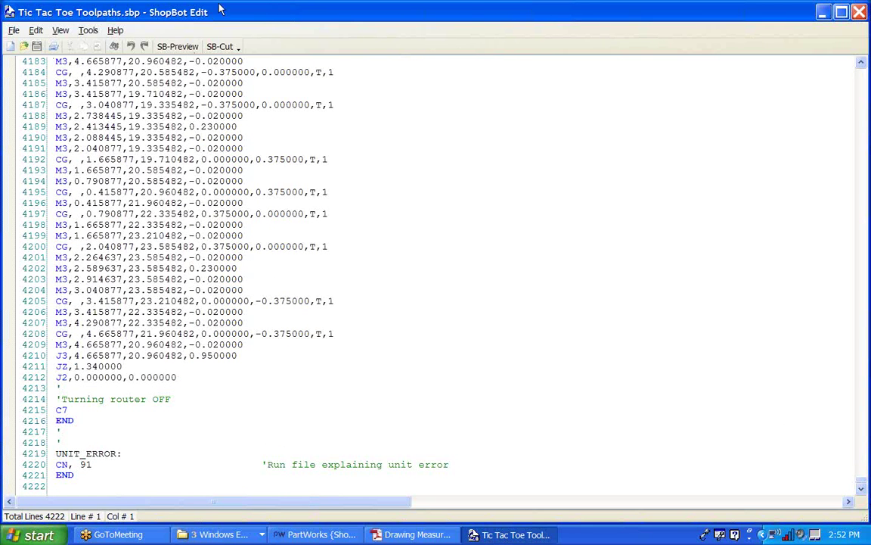
pyautogui.scroll(9, 313, 101)
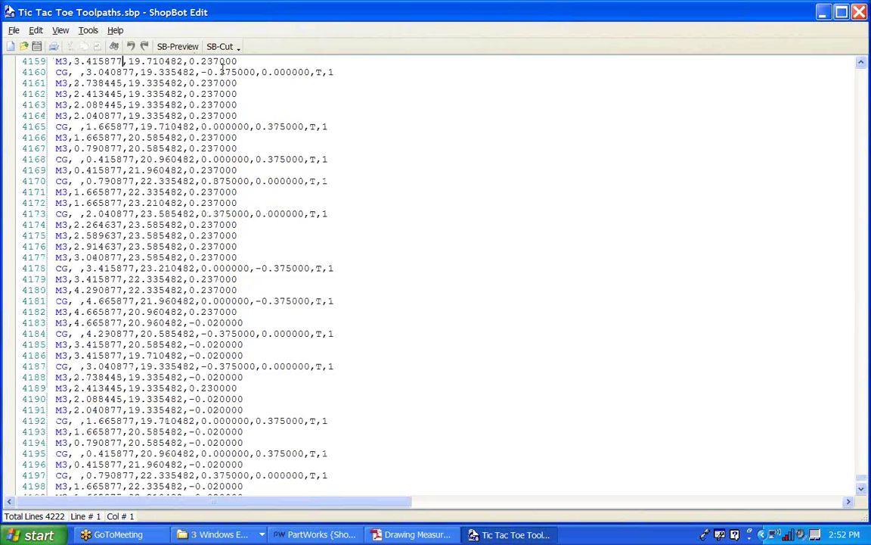
pyautogui.scroll(8, 313, 101)
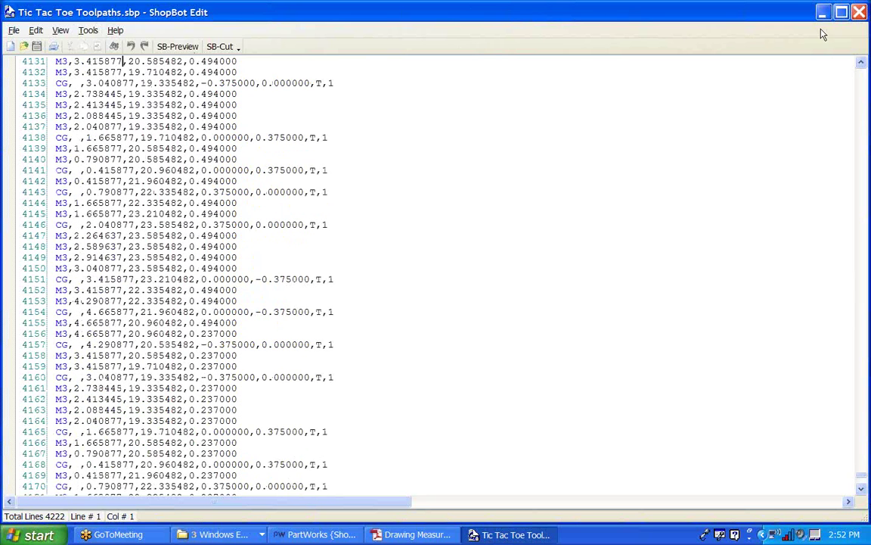
pyautogui.click(859, 12)
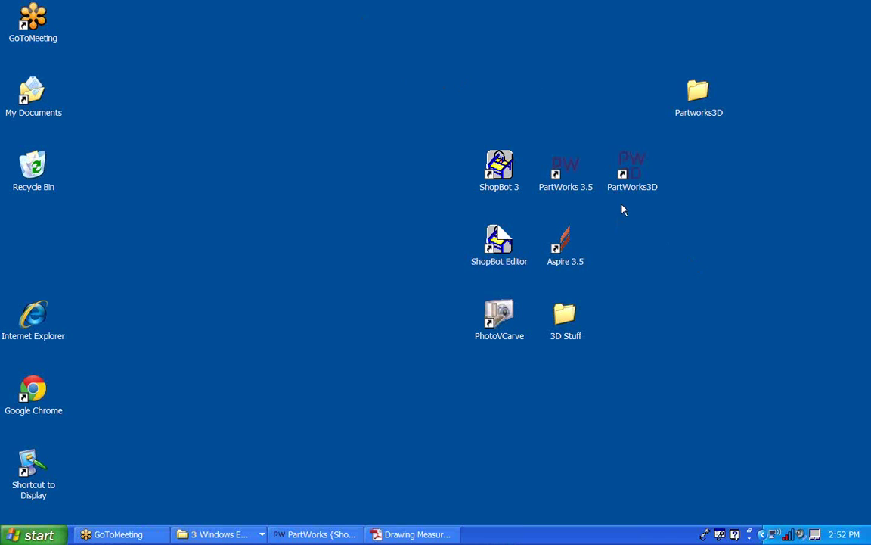
# - Start ShopBot 3 and continue in Preview Mode without a connection
pyautogui.doubleClick(508, 187)
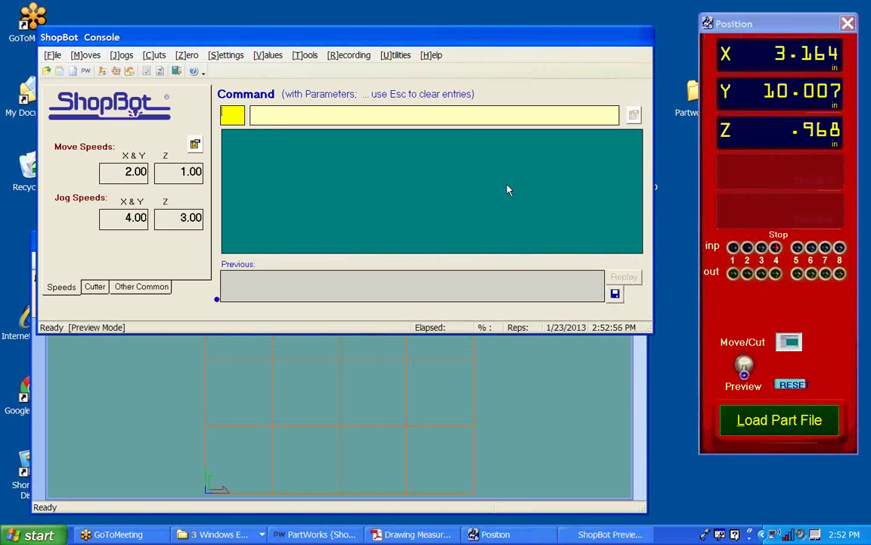
pyautogui.click(745, 368)
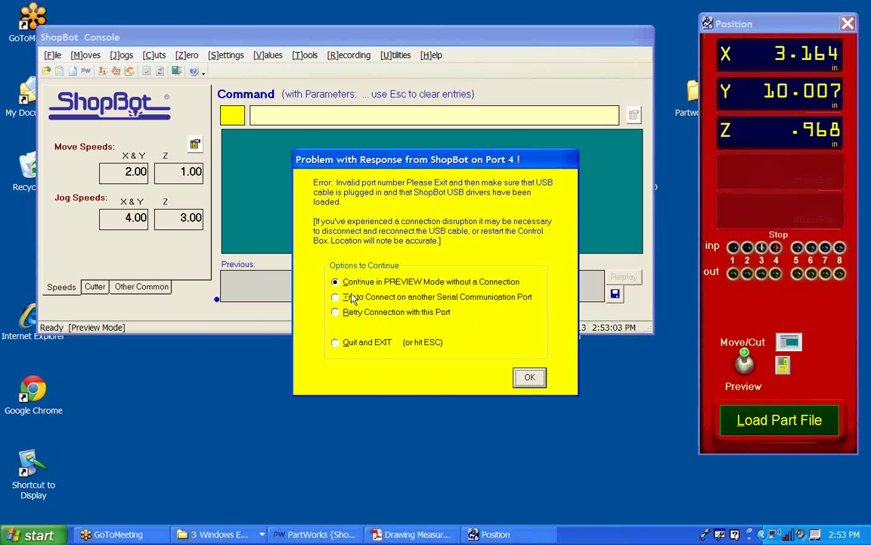
pyautogui.click(537, 381)
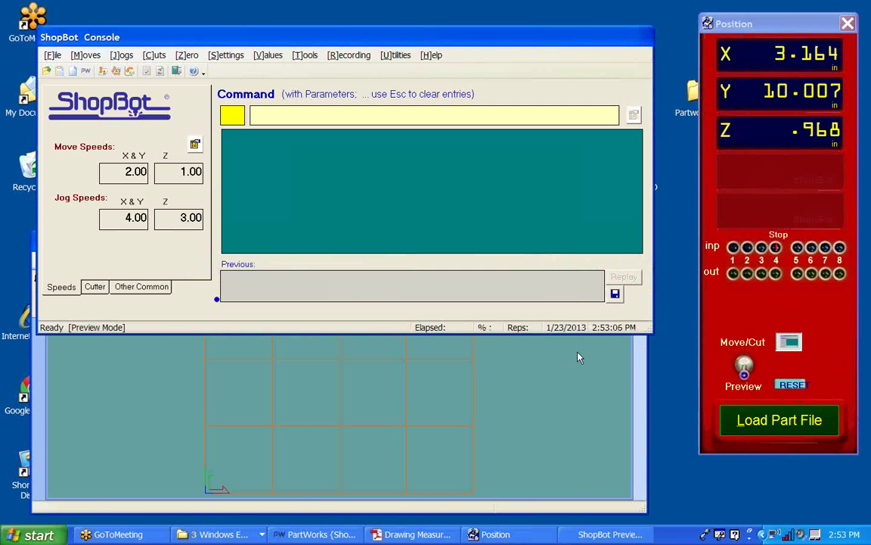
# - Rearrange the Console and 3D Preview windows, leaving the console in front
pyautogui.moveTo(333, 39); pyautogui.dragTo(337, 29)
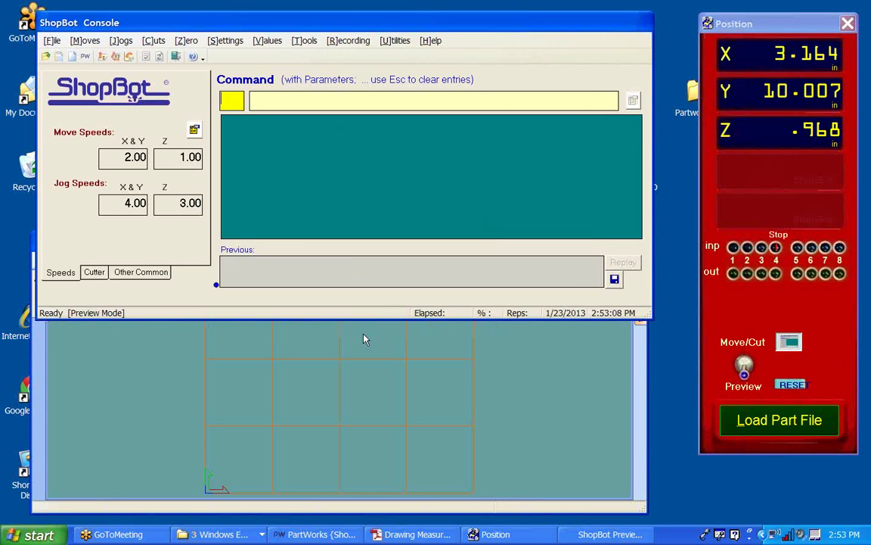
pyautogui.click(363, 338)
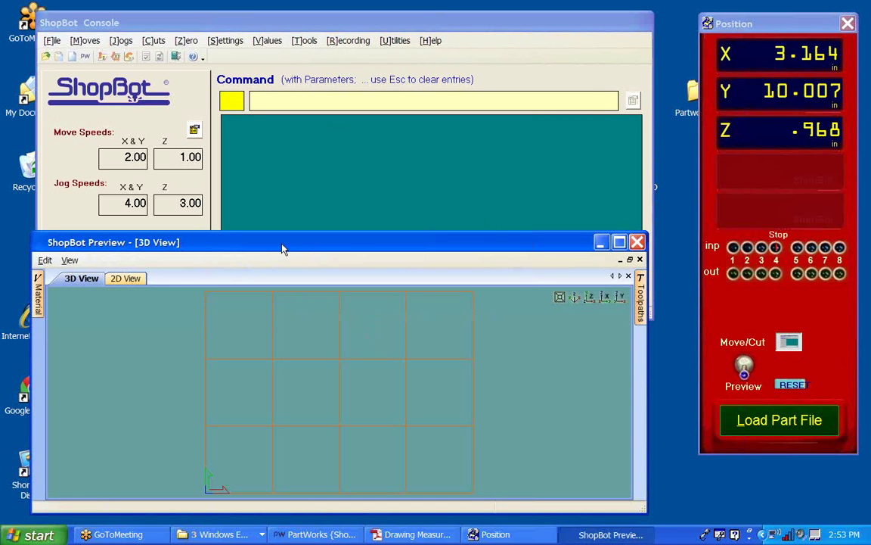
pyautogui.moveTo(282, 249); pyautogui.dragTo(306, 238)
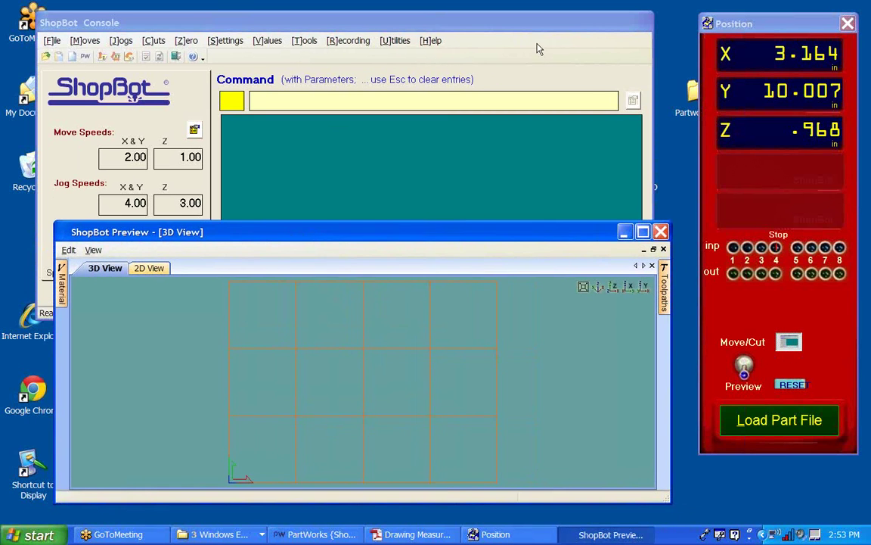
pyautogui.click(749, 28)
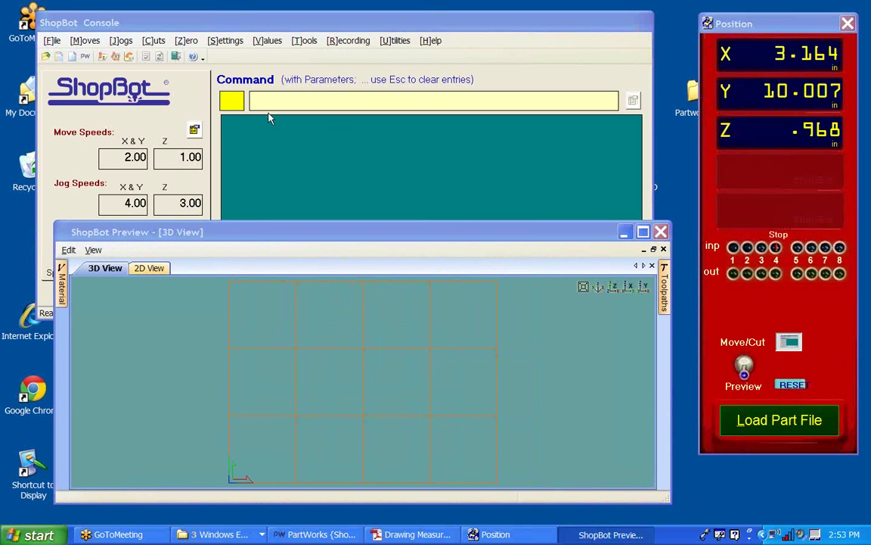
pyautogui.click(235, 28)
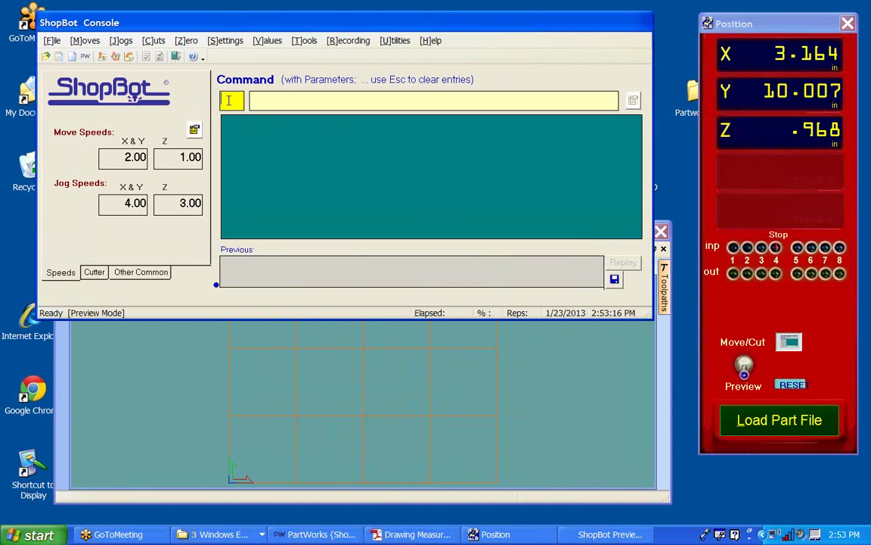
# - Load Hold Down Tic Tac Toe.sbp via FP with default settings and maximize the preview
pyautogui.write('F')
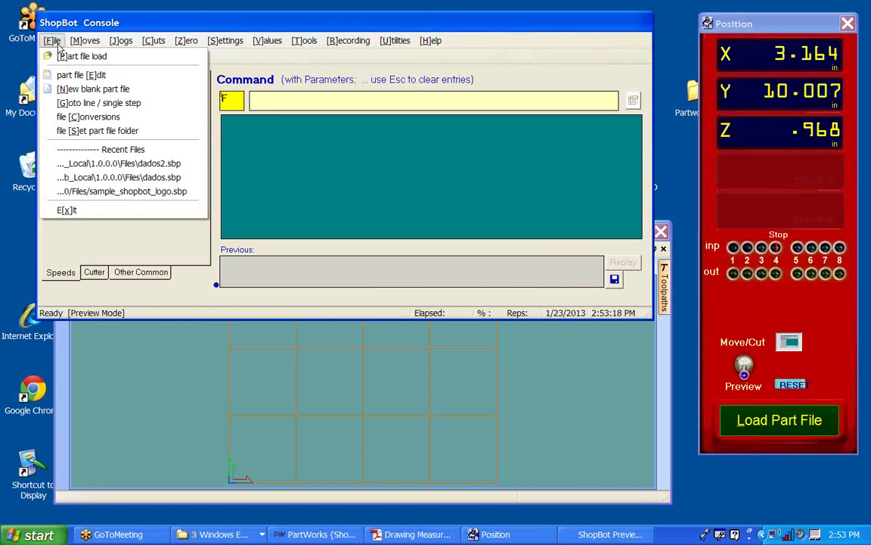
pyautogui.click(78, 53)
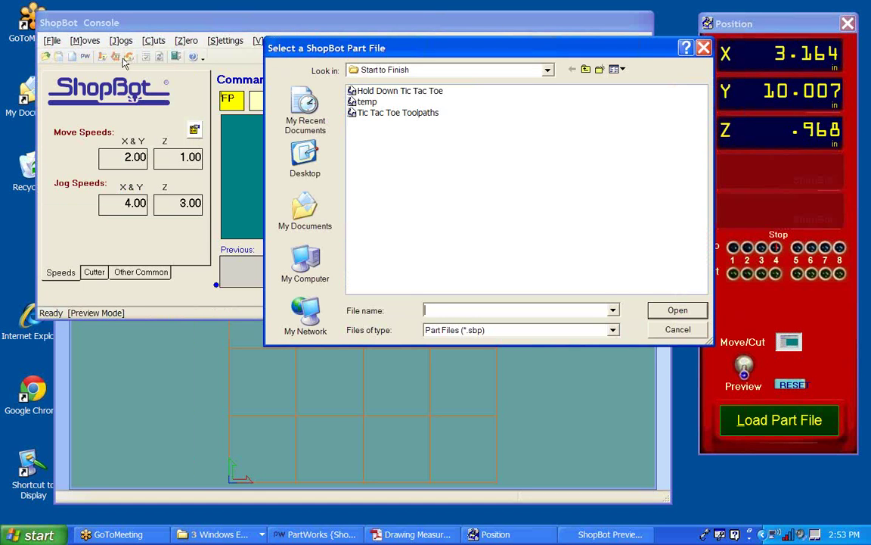
pyautogui.click(403, 91)
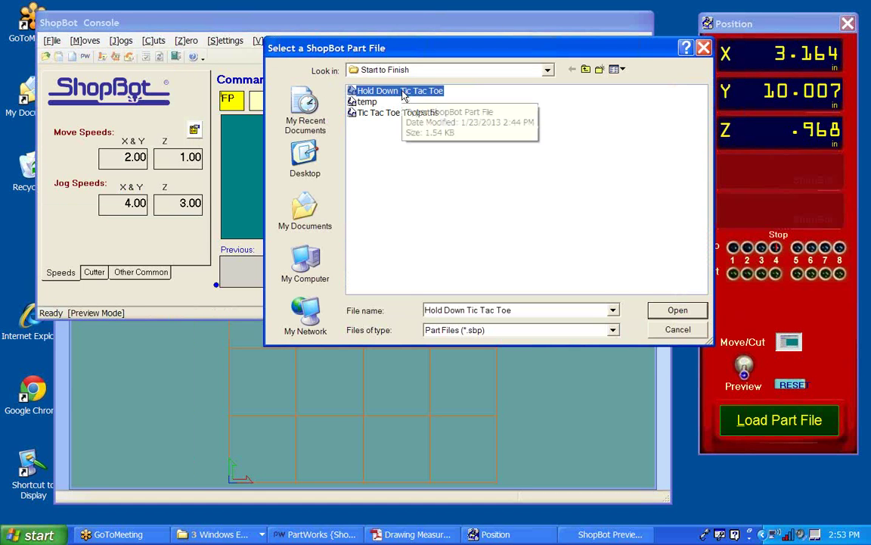
pyautogui.doubleClick(403, 91)
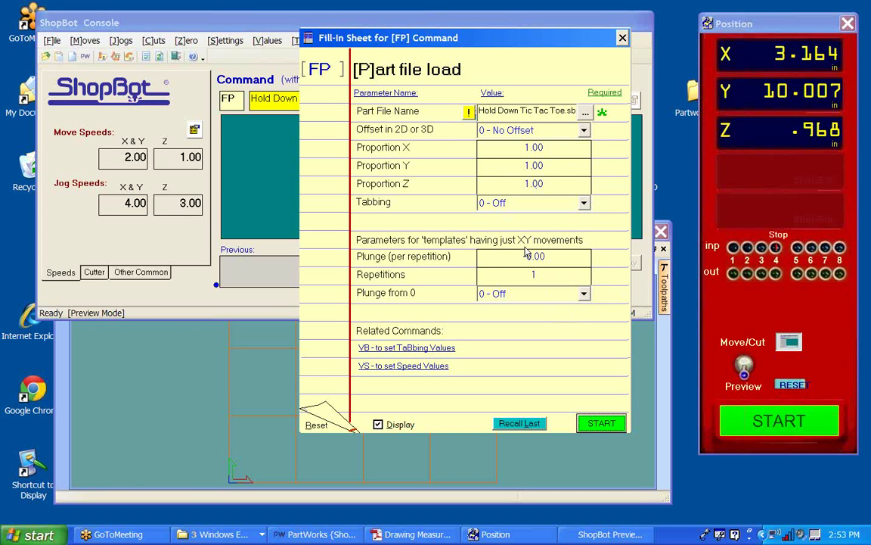
pyautogui.click(600, 423)
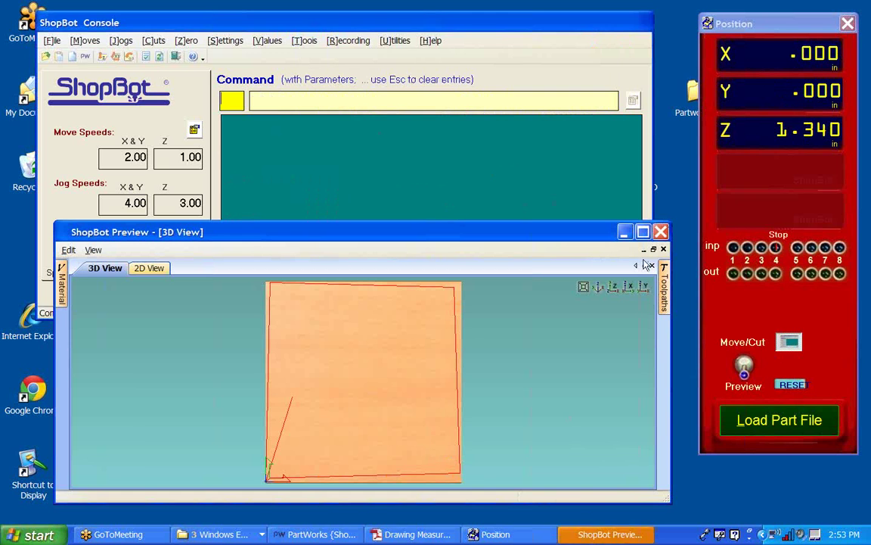
pyautogui.click(643, 232)
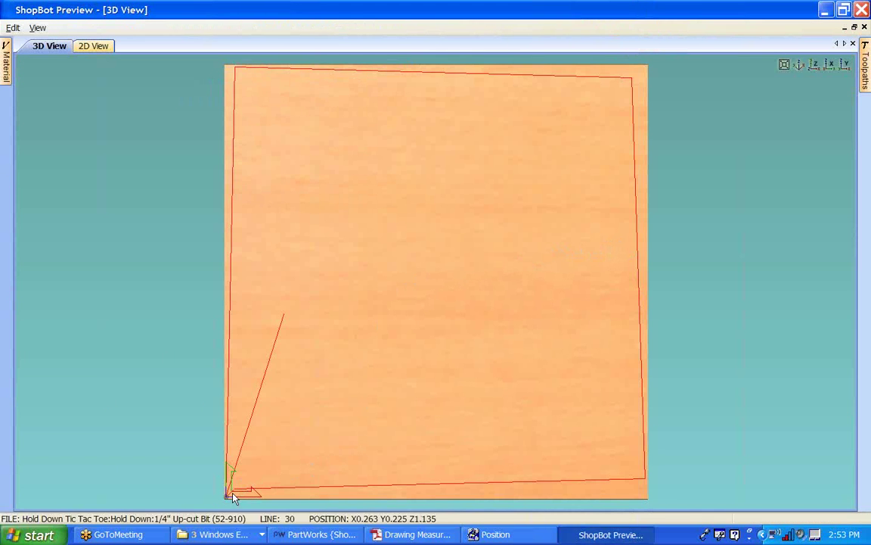
# - Hide the Hold Down toolpath lines and simulate its cut on the board
pyautogui.moveTo(370, 379); pyautogui.dragTo(300, 293)
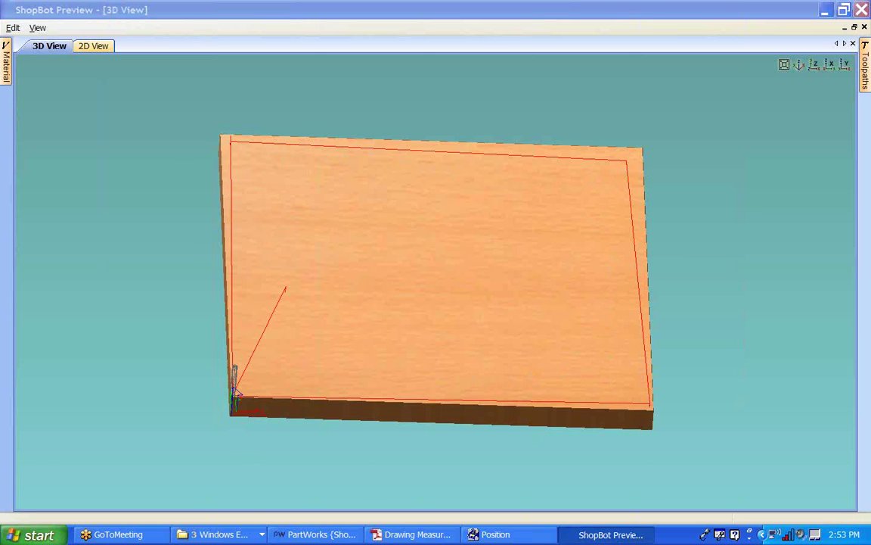
pyautogui.moveTo(528, 256); pyautogui.dragTo(529, 360)
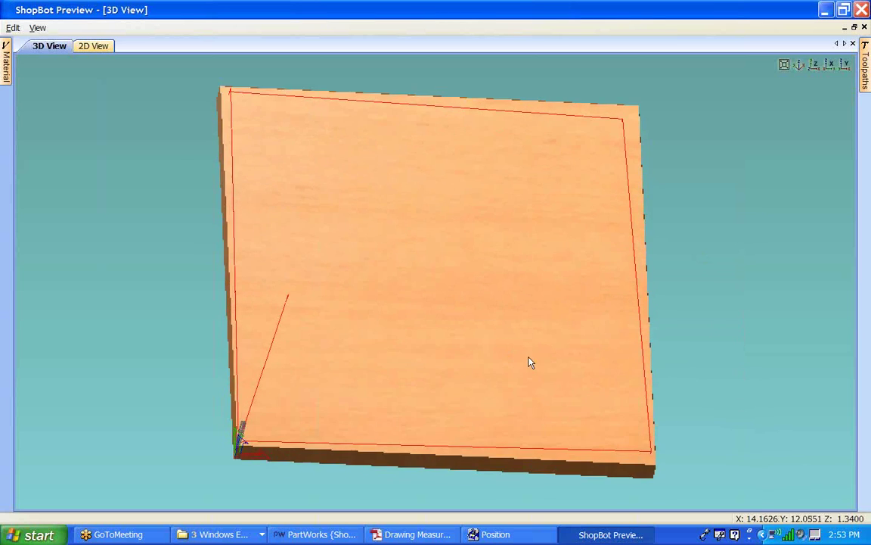
pyautogui.click(866, 64)
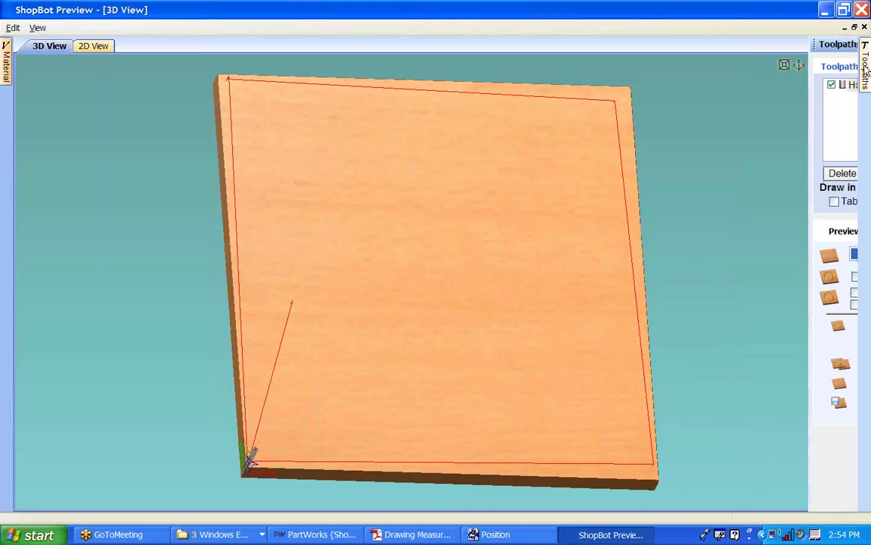
pyautogui.click(682, 85)
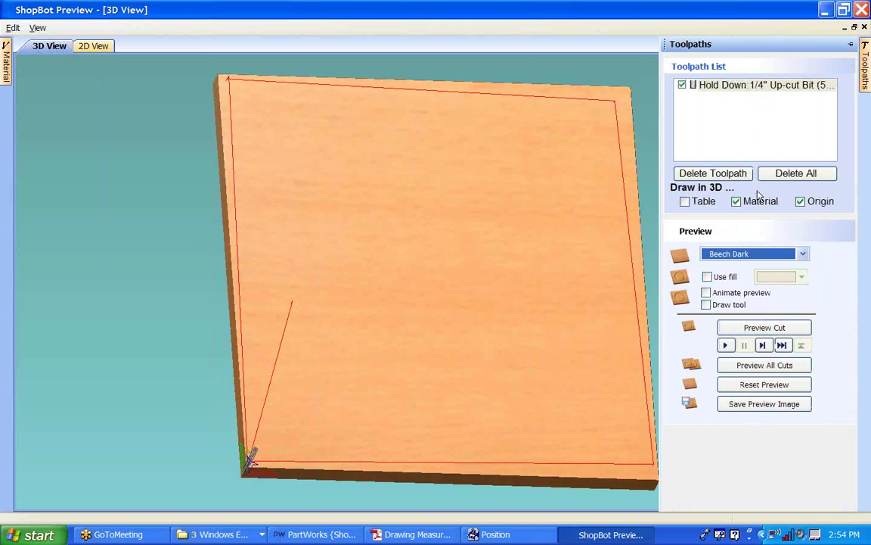
pyautogui.click(747, 333)
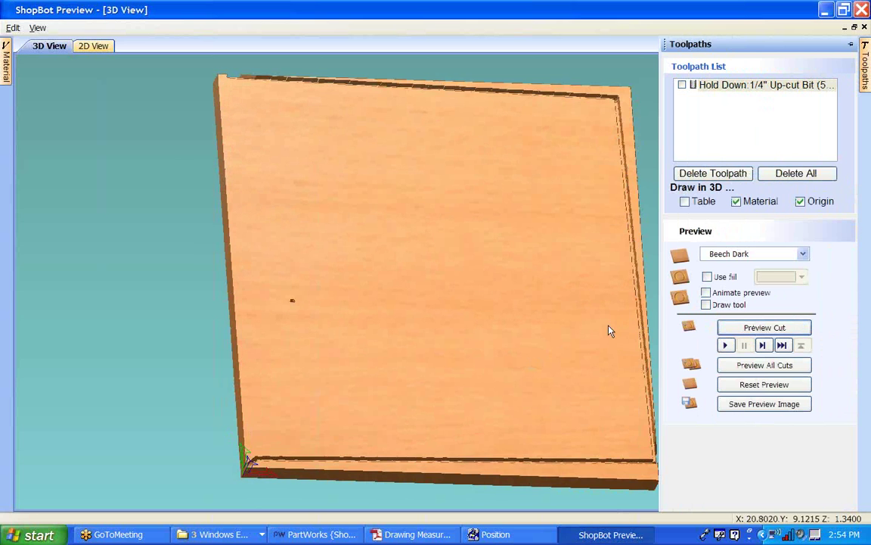
# - Replay all cuts with animation on and inspect the perimeter groove from several angles
pyautogui.moveTo(470, 292); pyautogui.dragTo(450, 388)
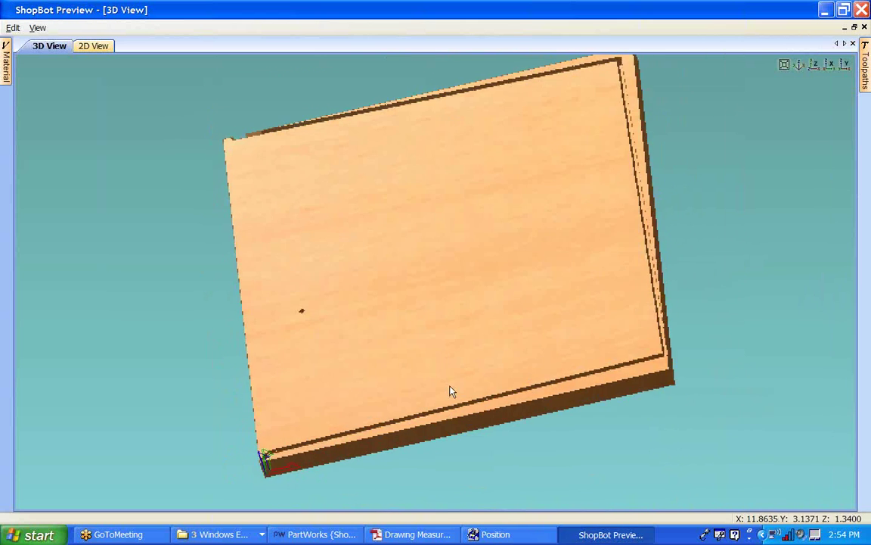
pyautogui.moveTo(865, 76)
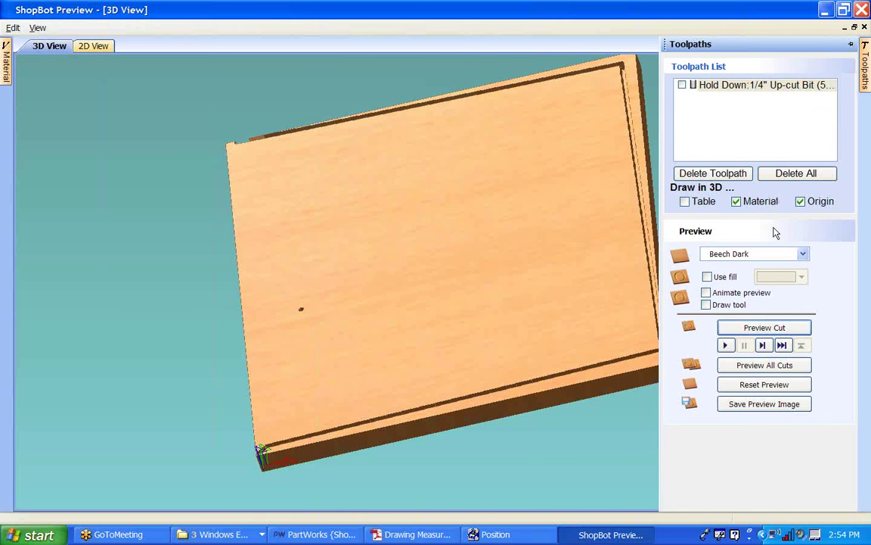
pyautogui.click(706, 293)
pyautogui.click(766, 367)
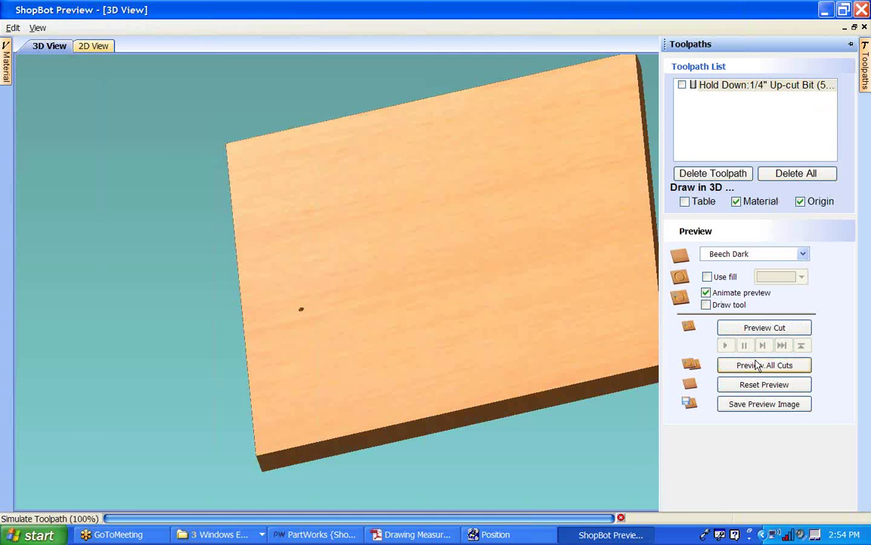
pyautogui.moveTo(475, 305); pyautogui.dragTo(741, 401)
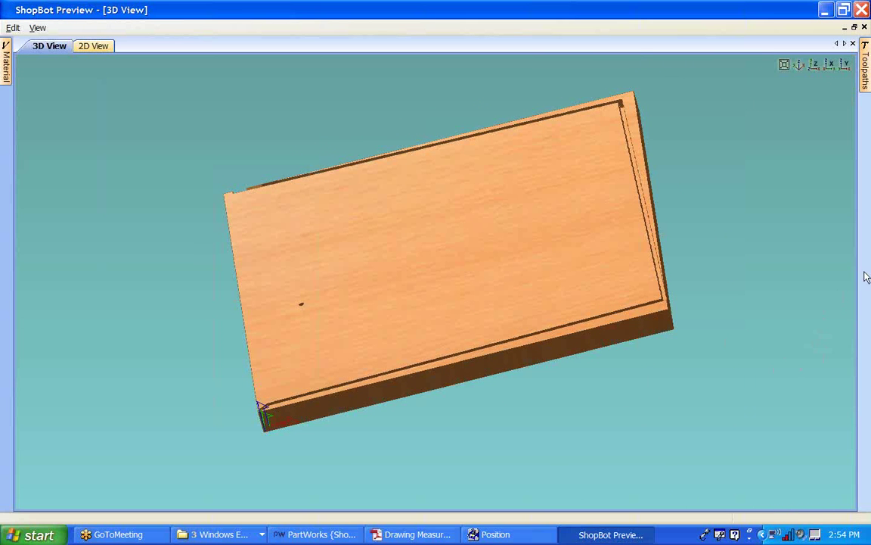
pyautogui.moveTo(661, 334); pyautogui.dragTo(508, 266)
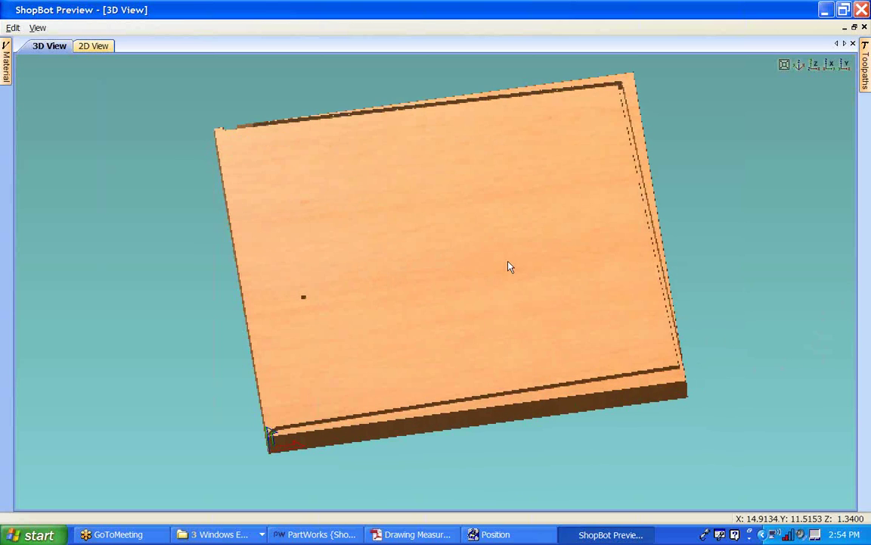
# - Check the board's right edge in the flat 2D view, then close ShopBot Preview
pyautogui.click(92, 46)
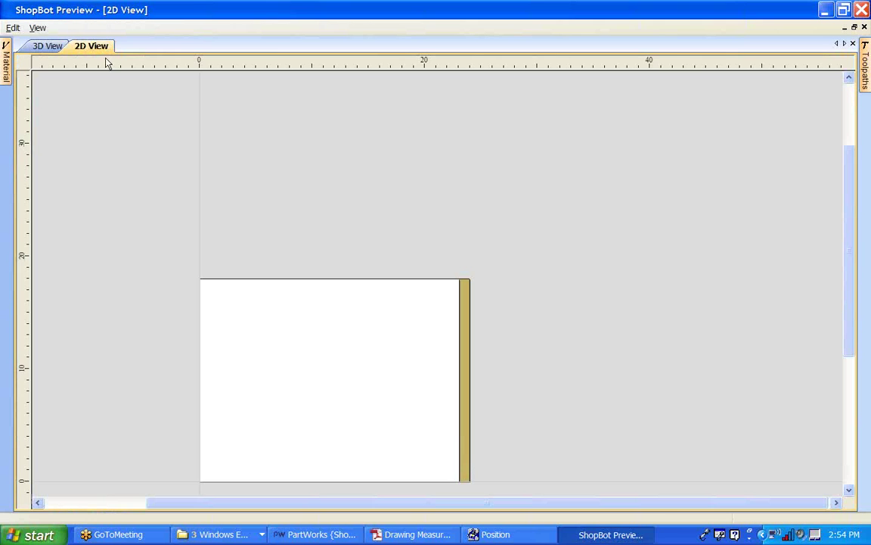
pyautogui.moveTo(323, 383); pyautogui.dragTo(430, 232, button='middle')
pyautogui.scroll(5, 457, 243)
pyautogui.scroll(-2, 479, 243)
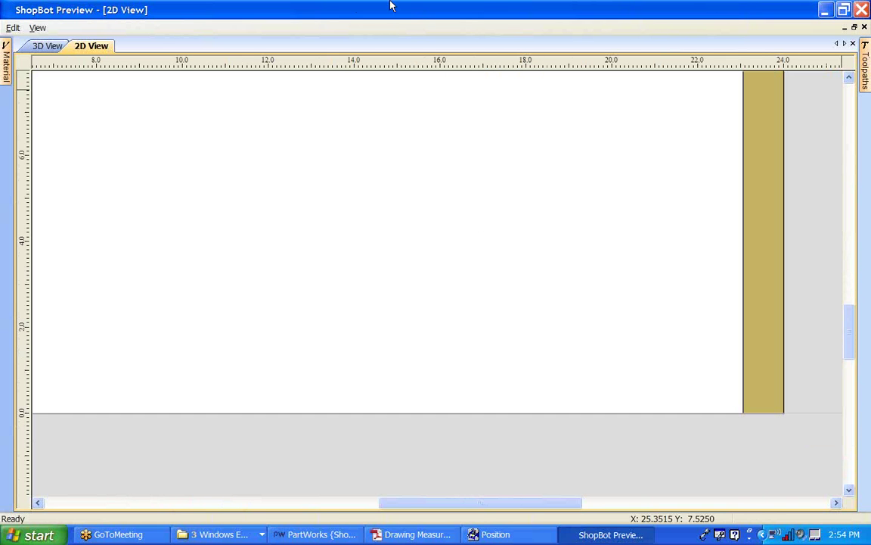
pyautogui.click(862, 9)
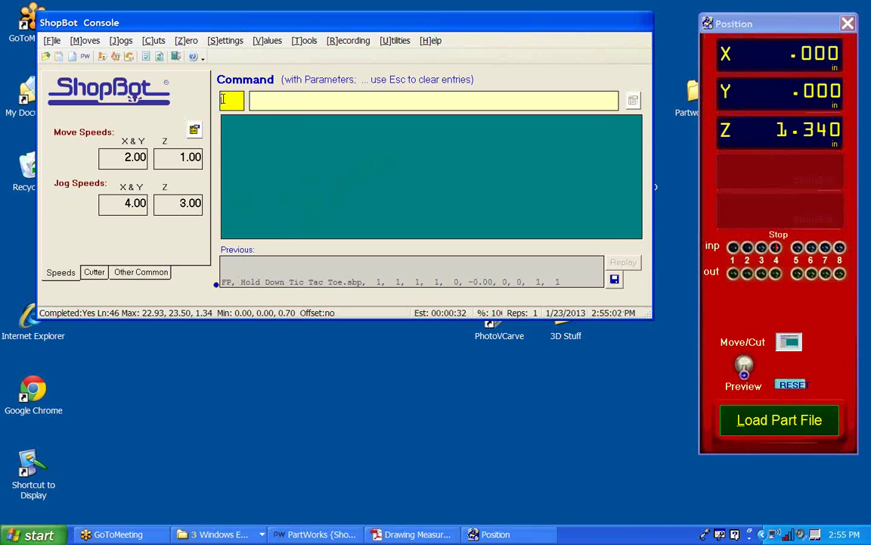
# - Load Tic Tac Toe Toolpaths.sbp through the FP part file loader and start its preview
pyautogui.write('FP')
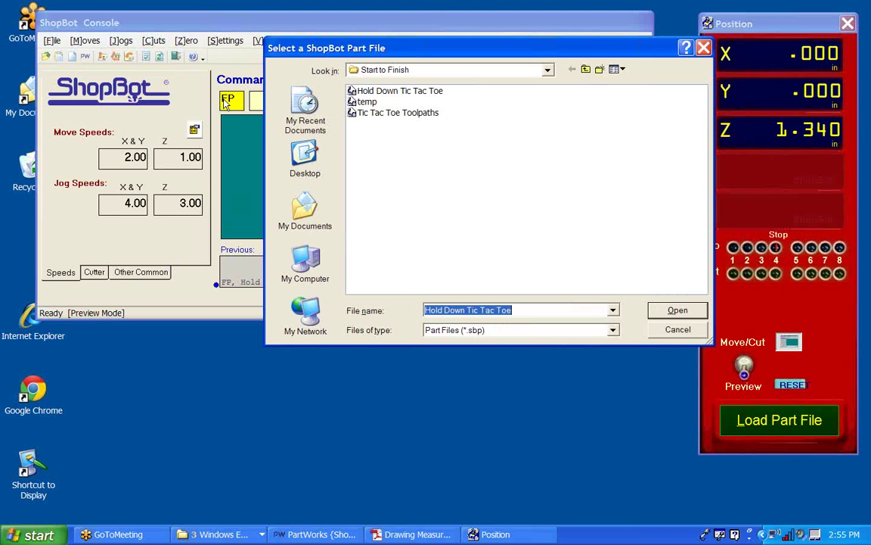
pyautogui.press('Escape')
pyautogui.press('Escape')
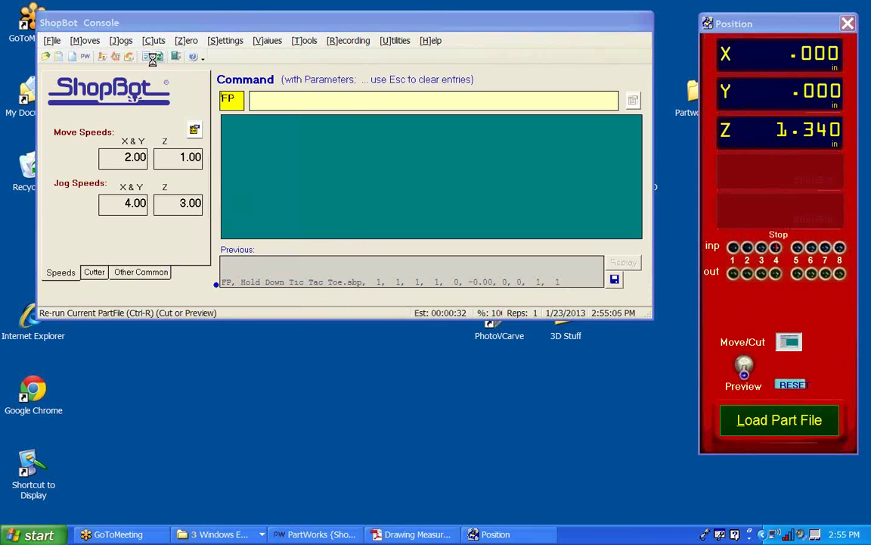
pyautogui.click(151, 58)
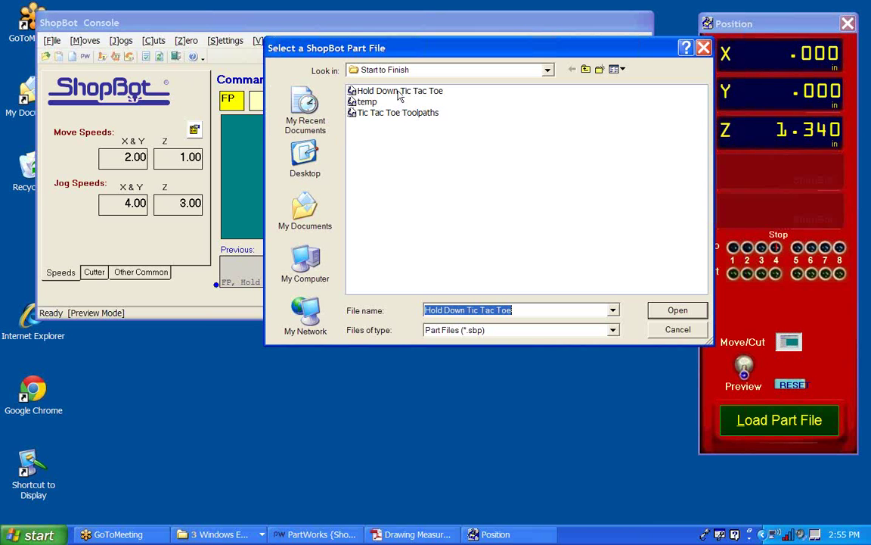
pyautogui.doubleClick(370, 113)
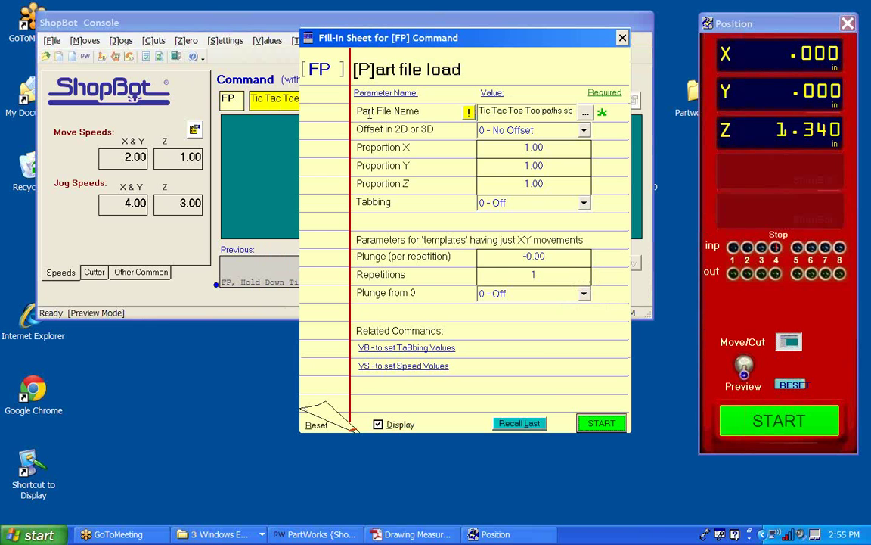
pyautogui.click(602, 422)
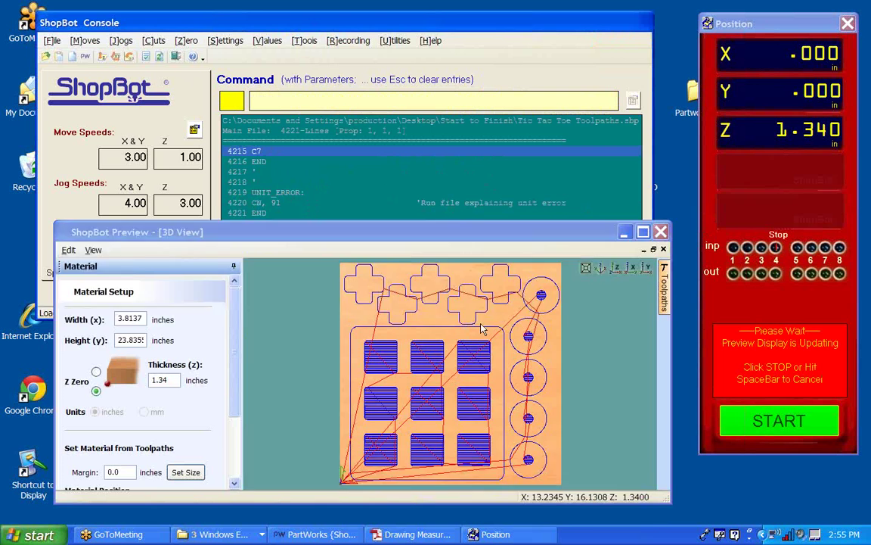
# - Maximize ShopBot Preview and set the material thickness to 0.75 inches
pyautogui.click(559, 406)
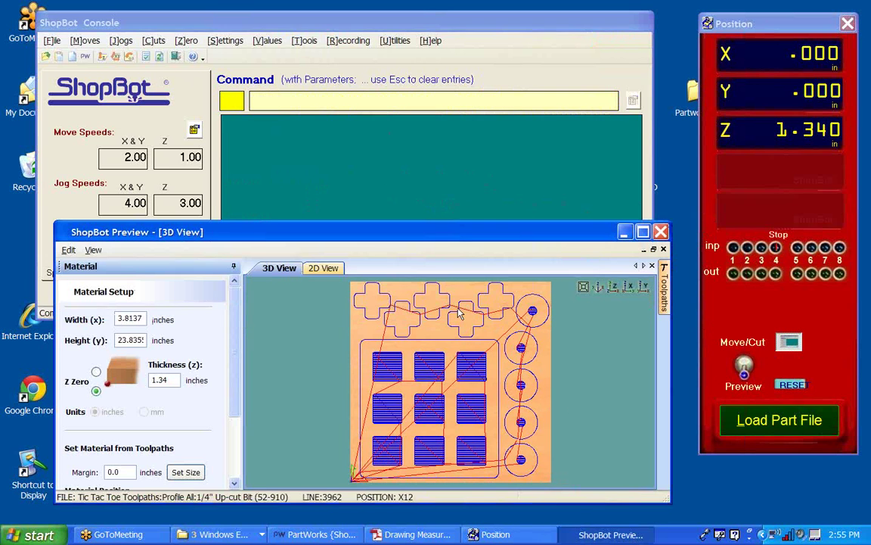
pyautogui.click(643, 232)
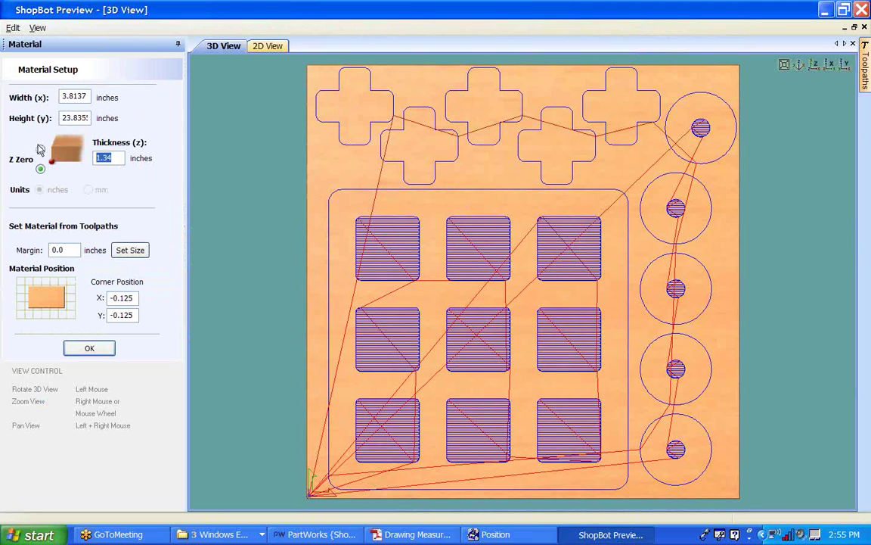
pyautogui.write('.75')
pyautogui.click(71, 347)
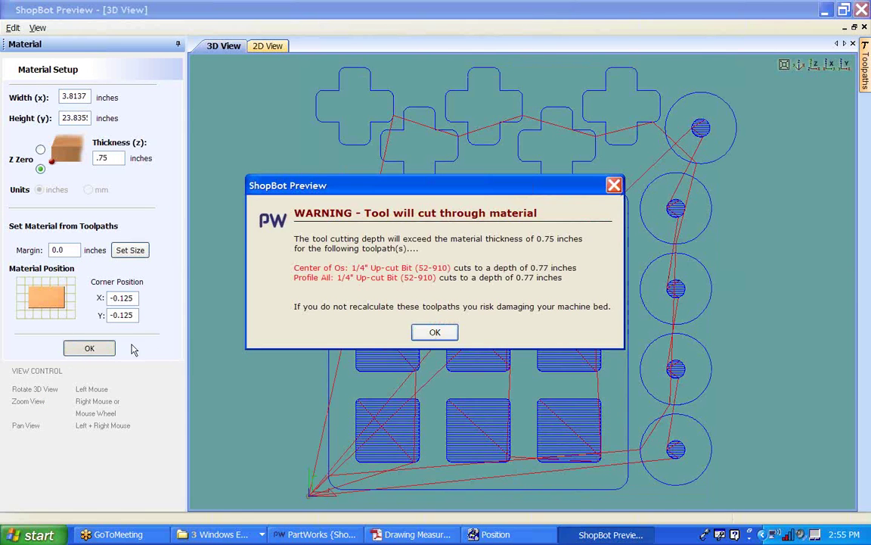
# - Accept the cut-through warning, simulate all toolpaths, and orbit the cut-out board, crosses and rings
pyautogui.click(435, 330)
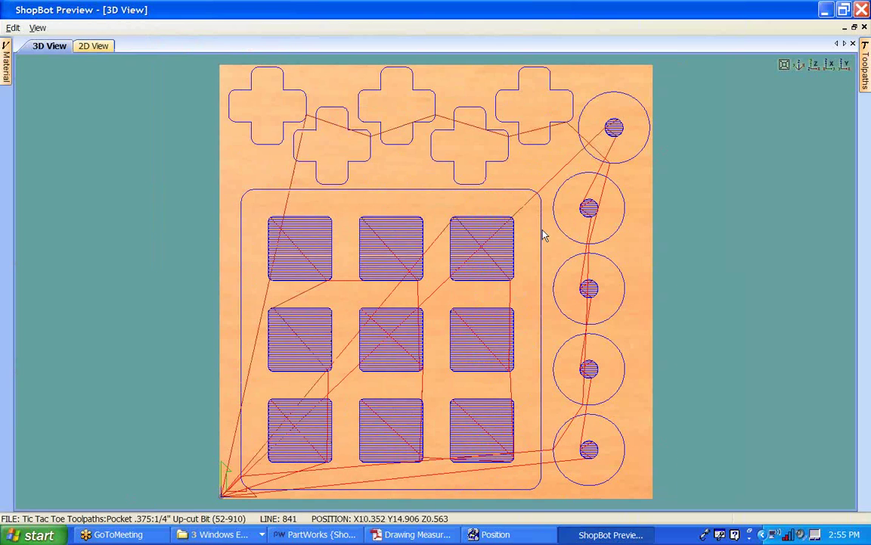
pyautogui.moveTo(865, 67)
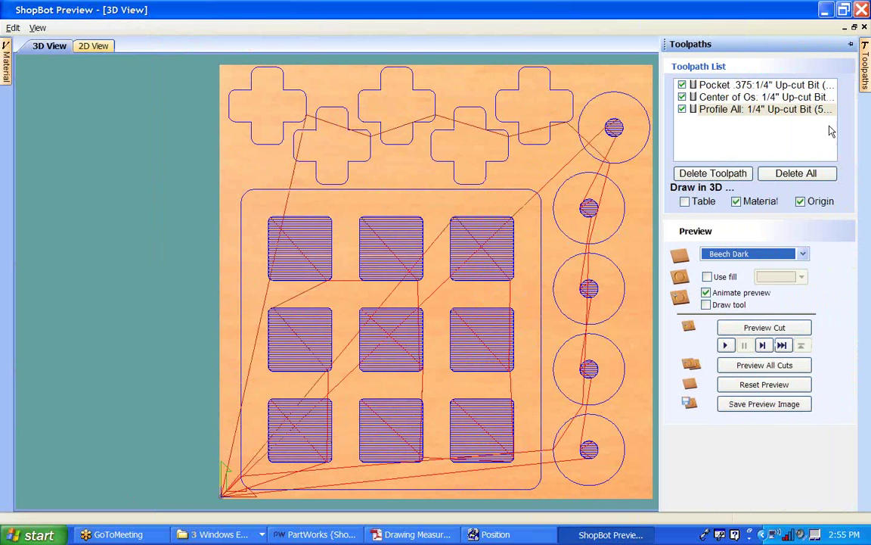
pyautogui.click(751, 366)
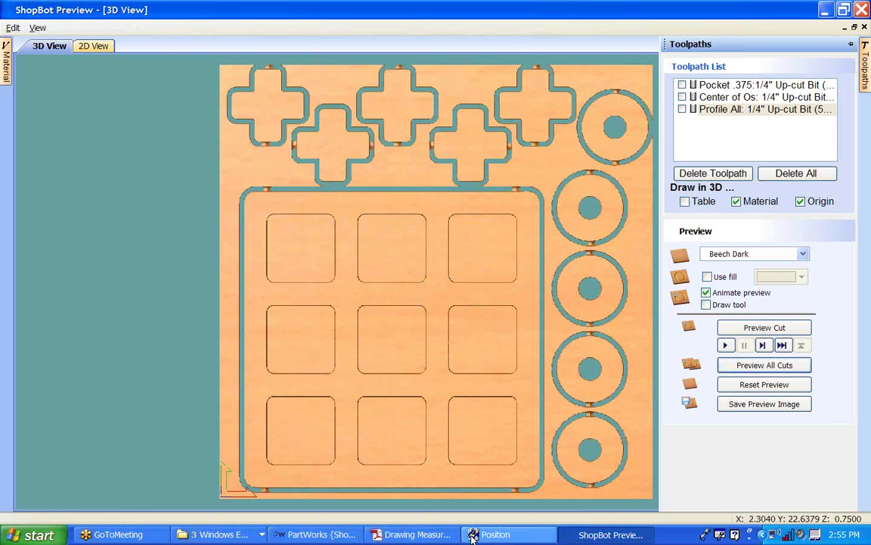
pyautogui.click(495, 534)
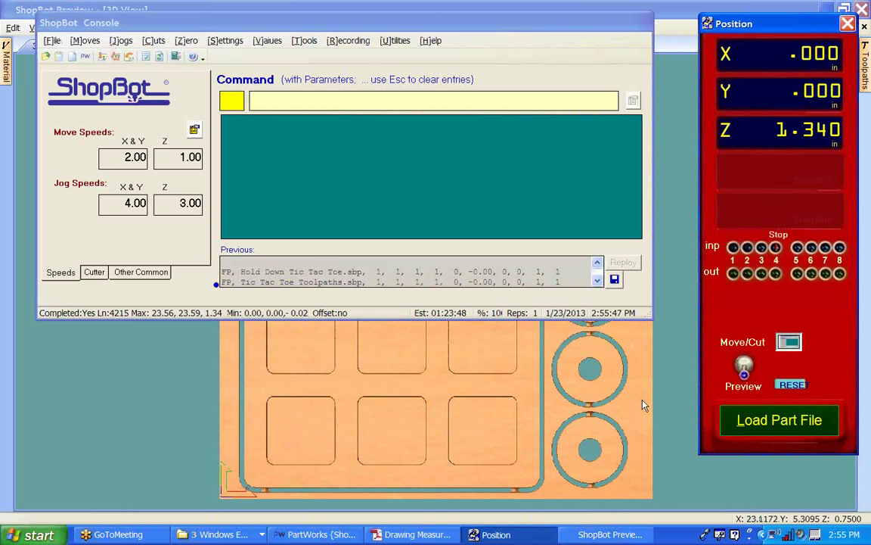
pyautogui.click(610, 535)
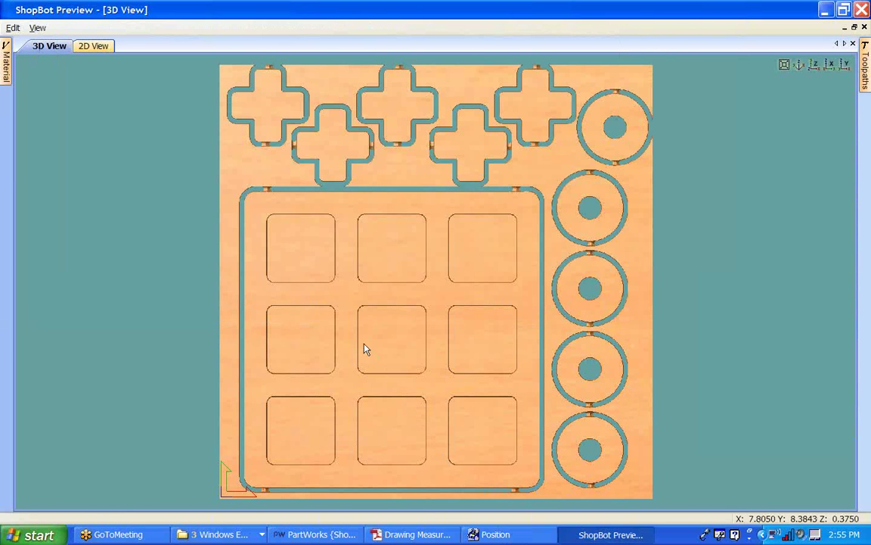
pyautogui.moveTo(356, 317); pyautogui.dragTo(466, 257)
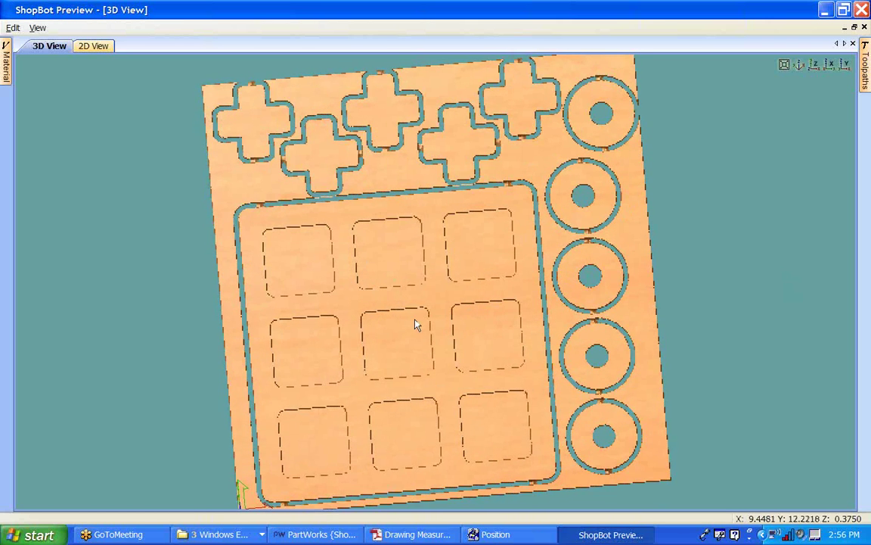
pyautogui.moveTo(420, 296); pyautogui.dragTo(680, 297)
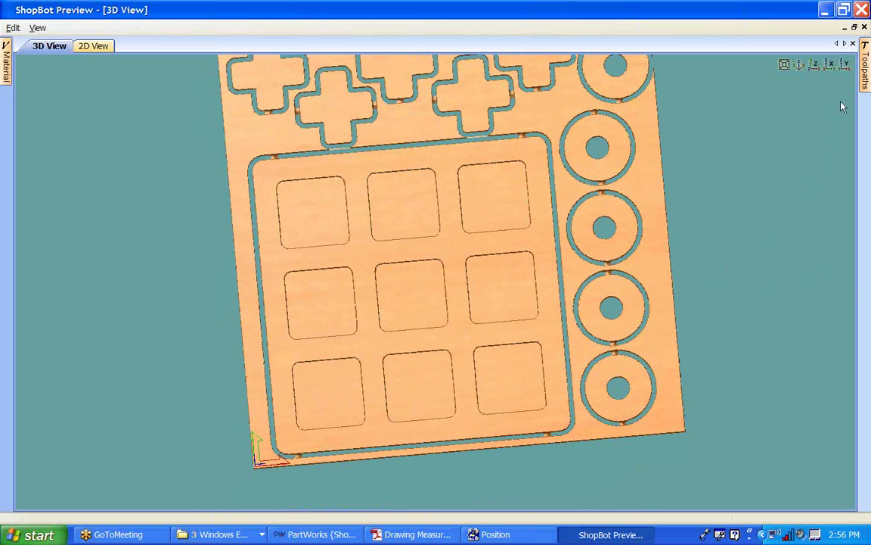
pyautogui.moveTo(866, 85)
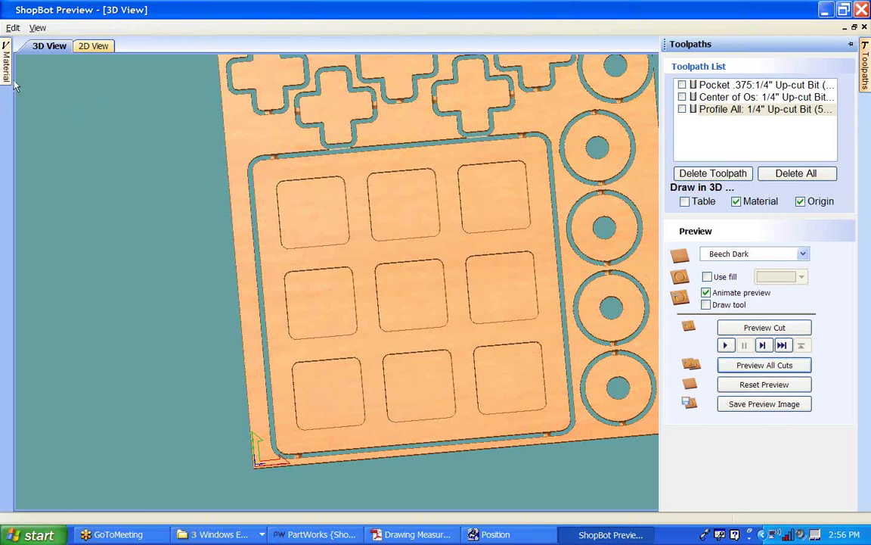
# - Set the material width and height to 24 inches and accept the cut-through warning
pyautogui.moveTo(6, 75)
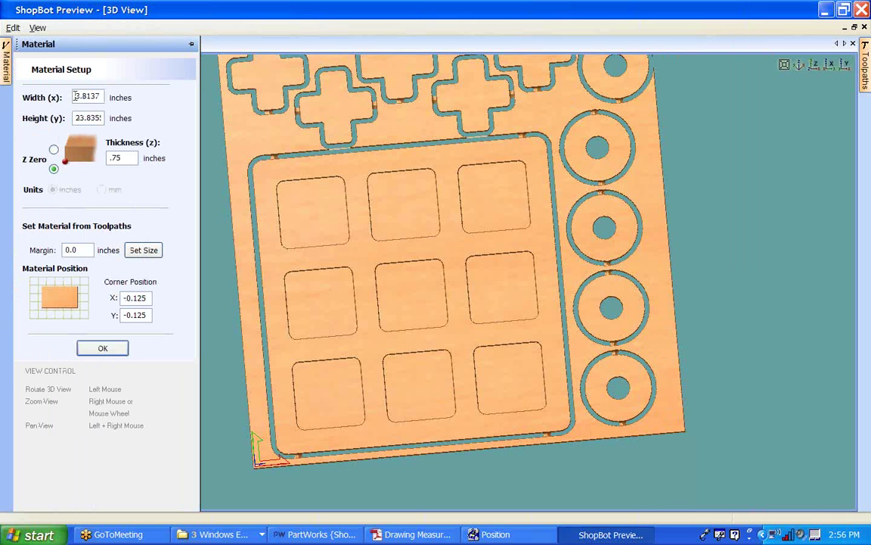
pyautogui.doubleClick(76, 96)
pyautogui.press('BackSpace')
pyautogui.write('4')
pyautogui.press('Tab')
pyautogui.write('24')
pyautogui.click(103, 348)
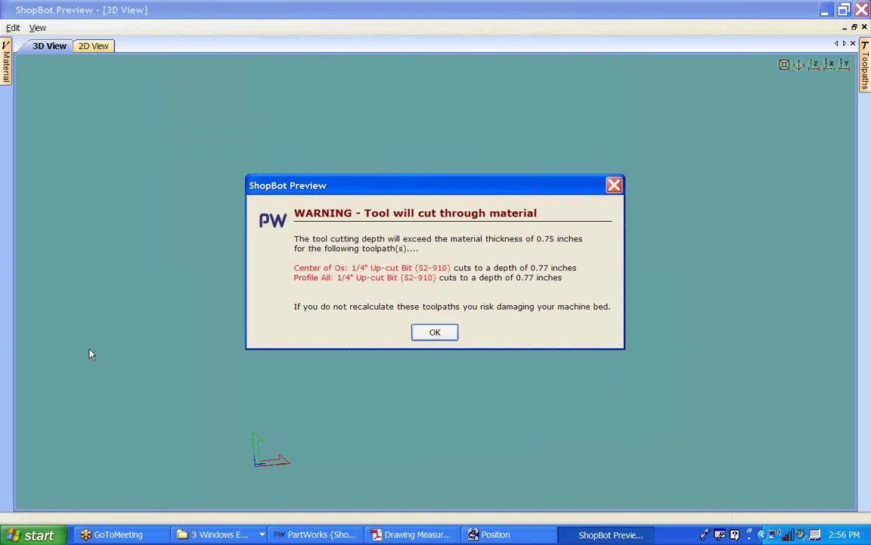
pyautogui.click(435, 333)
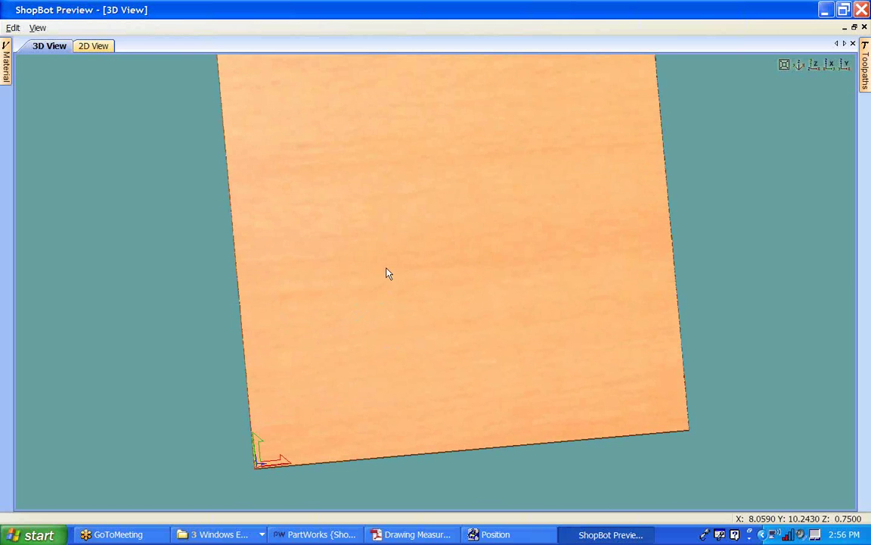
# - Re-simulate all cuts on the 24 x 24 sheet and orbit to inspect the cut depths
pyautogui.scroll(-2, 380, 274)
pyautogui.scroll(-2, 380, 273)
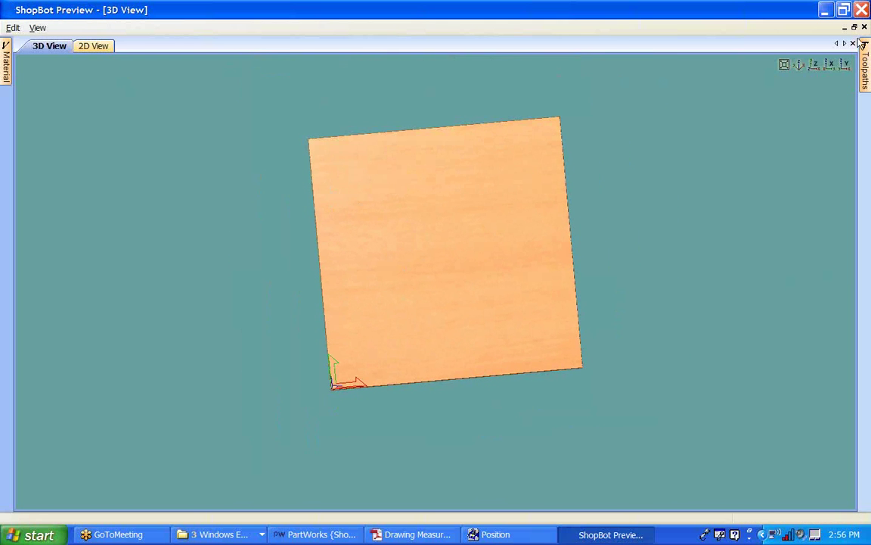
pyautogui.moveTo(861, 90)
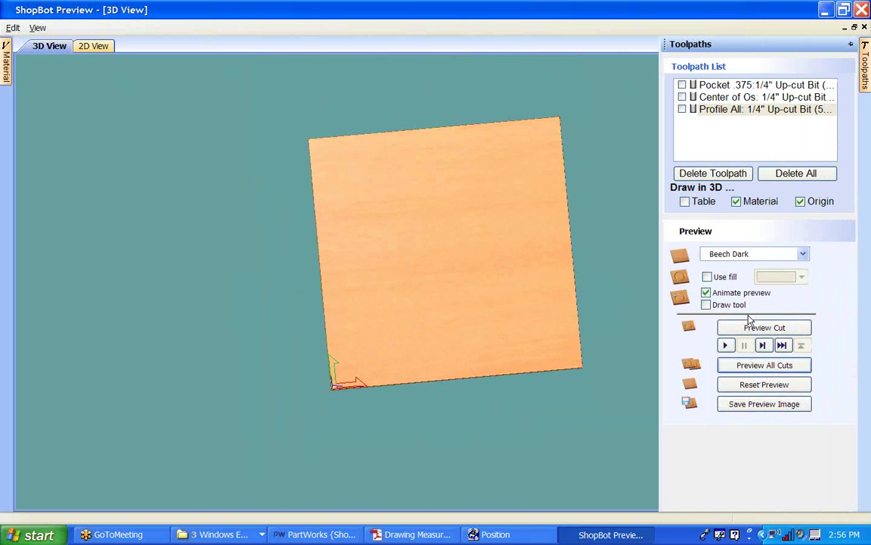
pyautogui.click(749, 368)
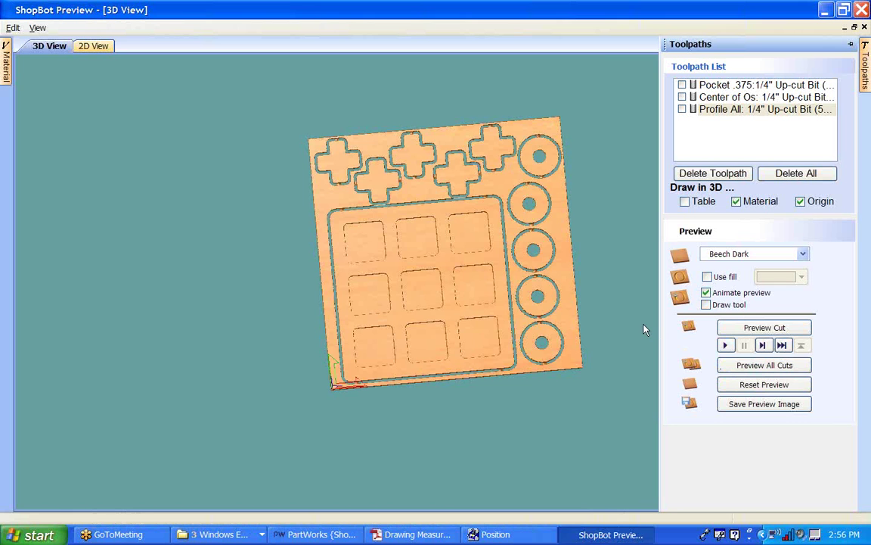
pyautogui.scroll(5, 484, 333)
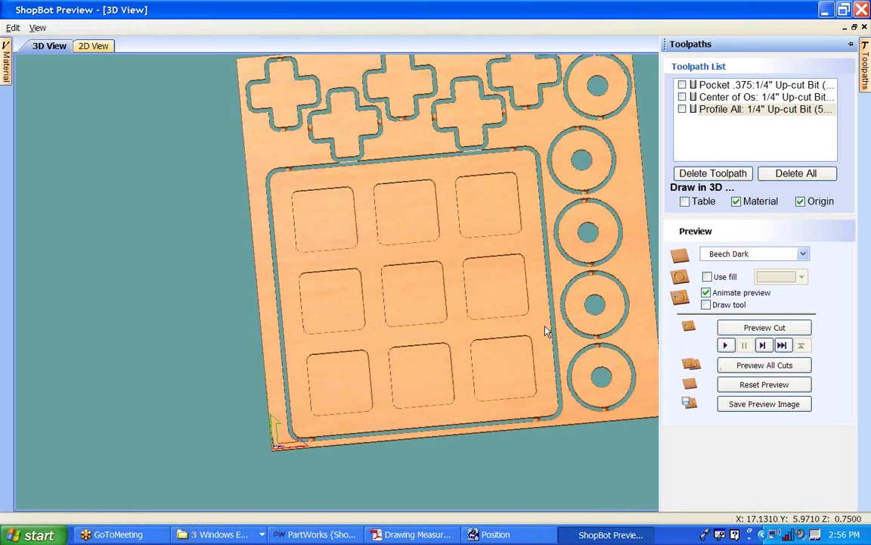
pyautogui.scroll(6, 477, 336)
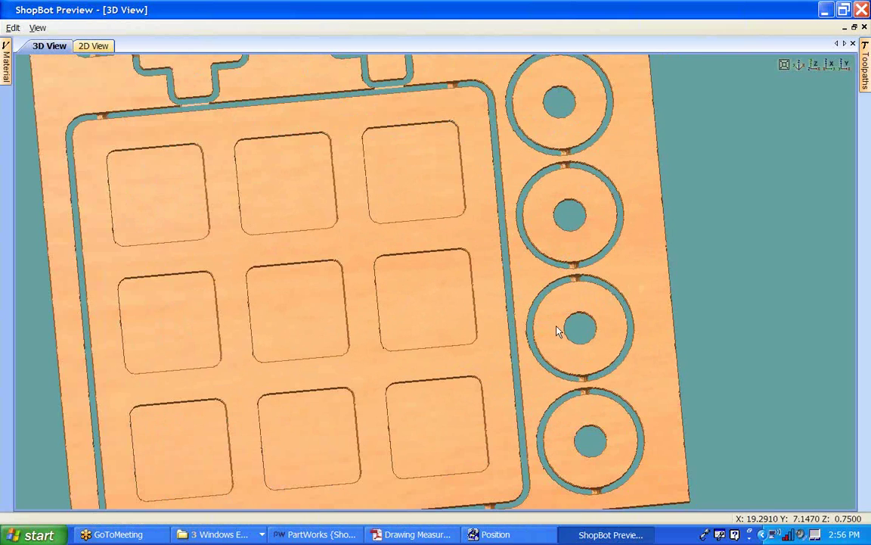
pyautogui.moveTo(562, 415); pyautogui.dragTo(591, 390)
pyautogui.scroll(5, 627, 286)
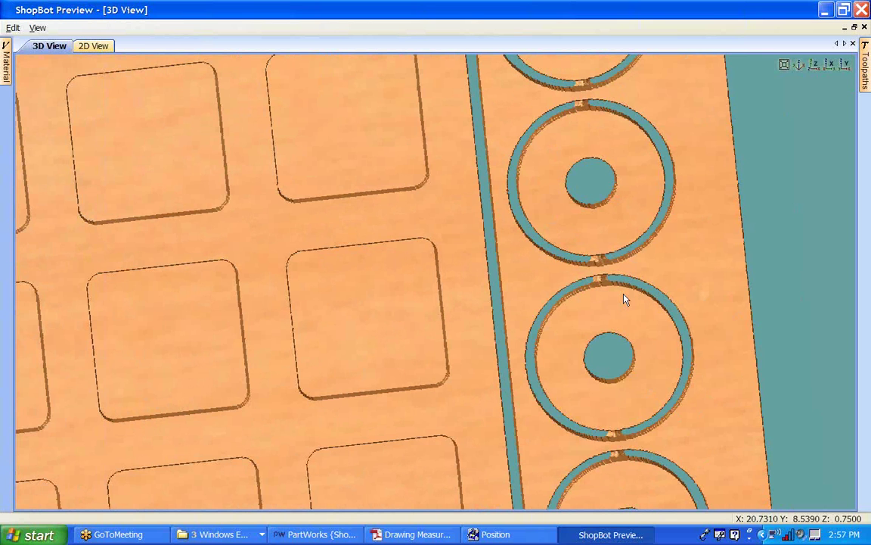
pyautogui.scroll(-2, 575, 257)
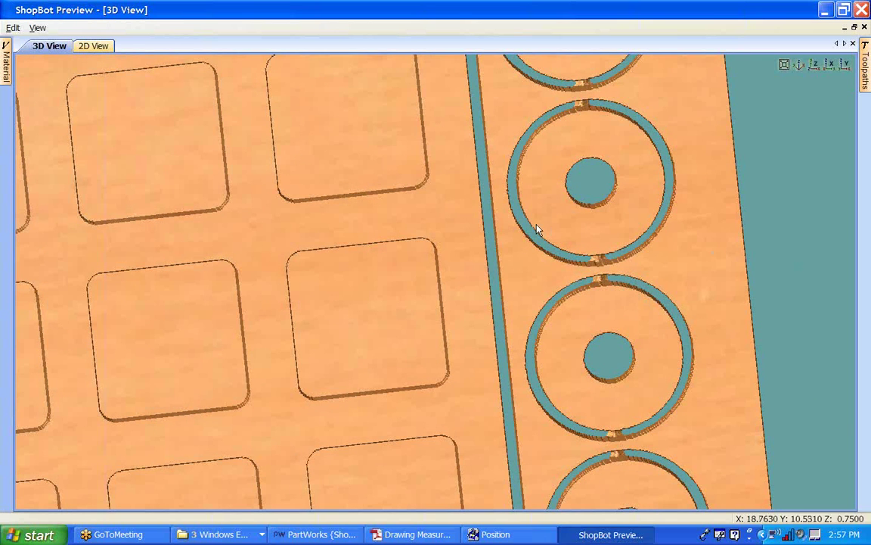
pyautogui.scroll(-2, 446, 317)
pyautogui.scroll(-5, 407, 310)
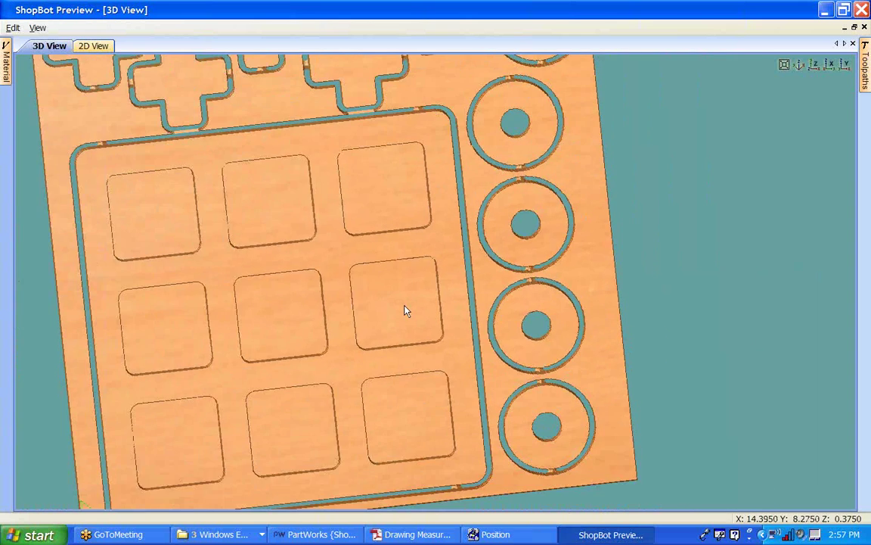
pyautogui.moveTo(383, 308); pyautogui.dragTo(678, 122)
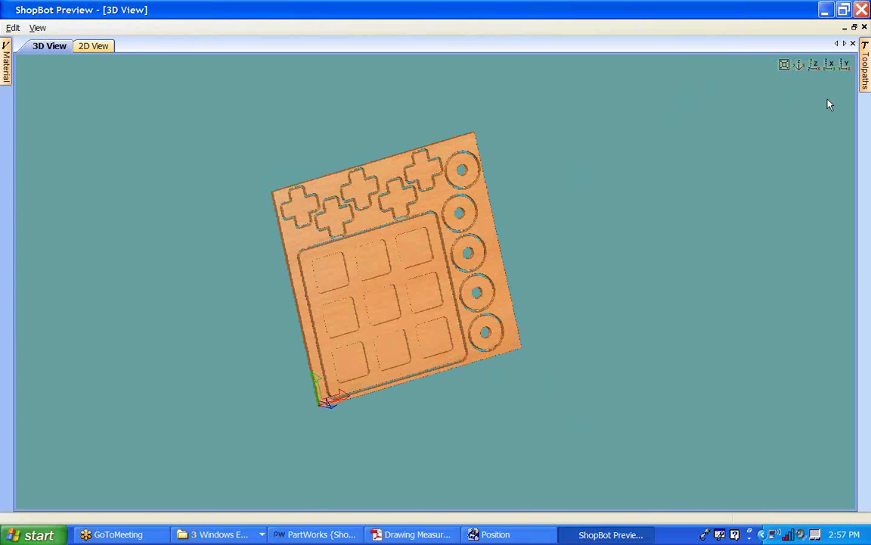
pyautogui.moveTo(865, 68)
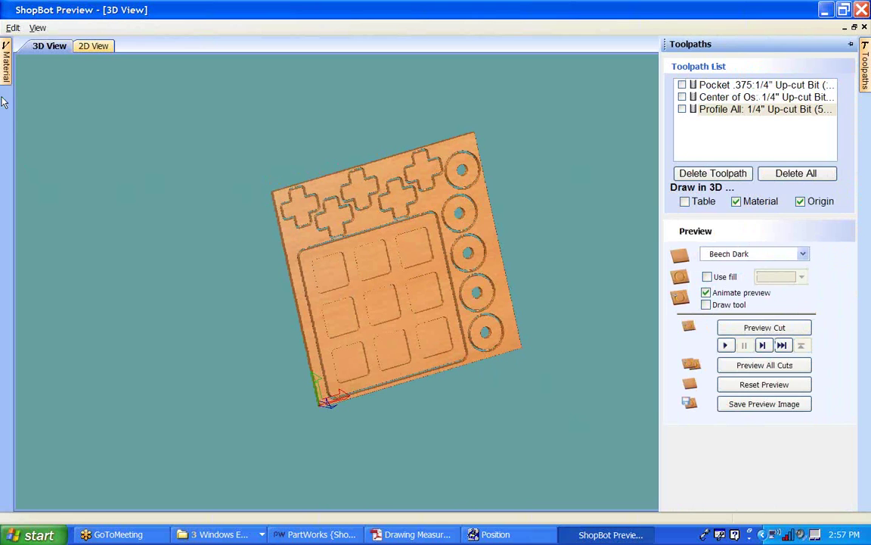
# - Rotate and zoom the simulated board to bring the X pieces into close view
pyautogui.moveTo(3, 100)
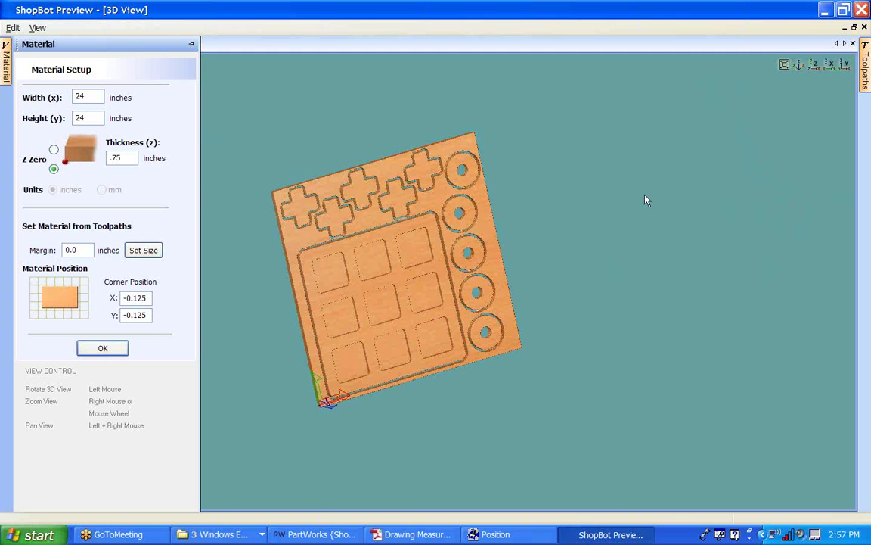
pyautogui.moveTo(645, 200); pyautogui.dragTo(305, 135)
pyautogui.scroll(5, 336, 201)
pyautogui.scroll(4, 305, 135)
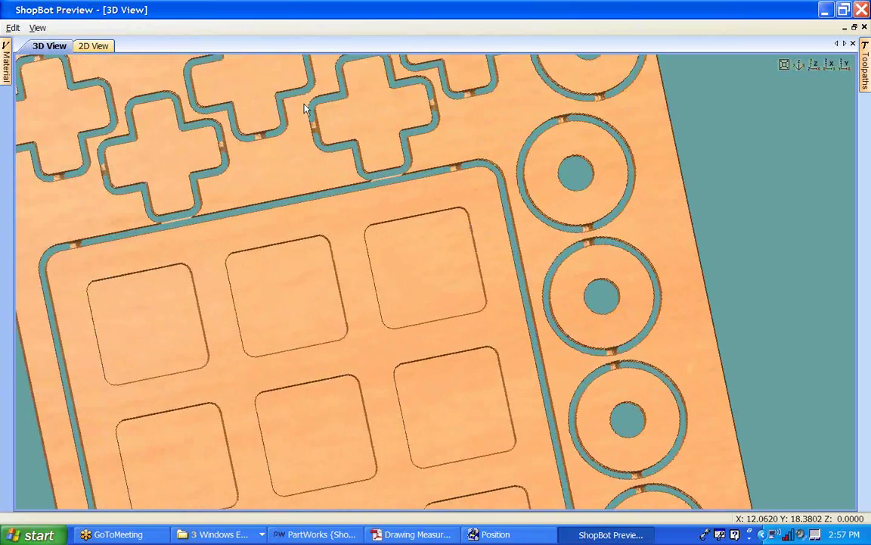
pyautogui.scroll(-2, 303, 102)
pyautogui.moveTo(302, 93); pyautogui.dragTo(463, 286)
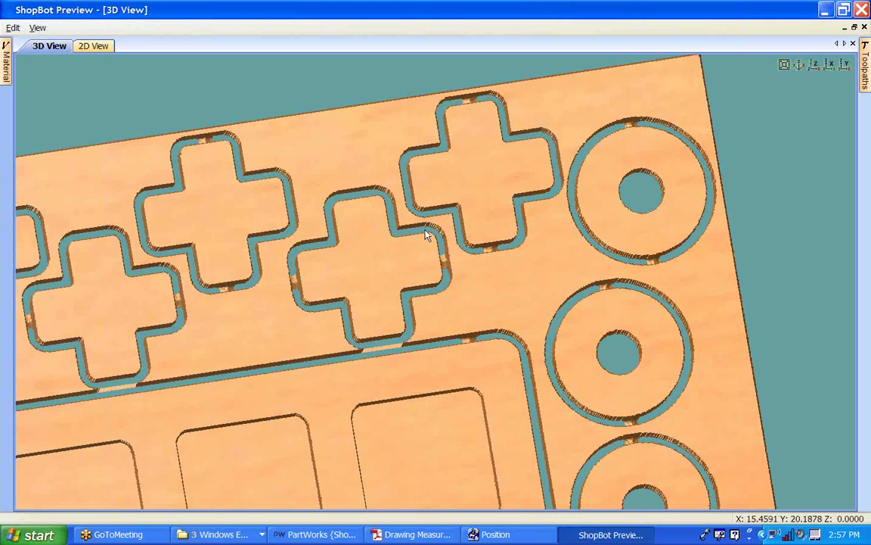
# - Tilt toward the nine square pockets, then zoom out until the whole board shows
pyautogui.moveTo(463, 185); pyautogui.dragTo(479, 221)
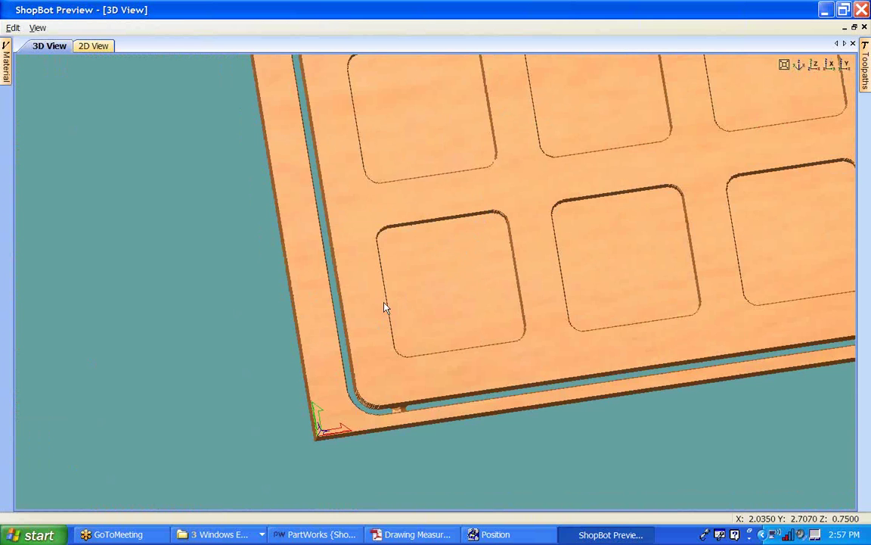
pyautogui.moveTo(385, 306); pyautogui.dragTo(401, 214)
pyautogui.moveTo(398, 315); pyautogui.dragTo(590, 236)
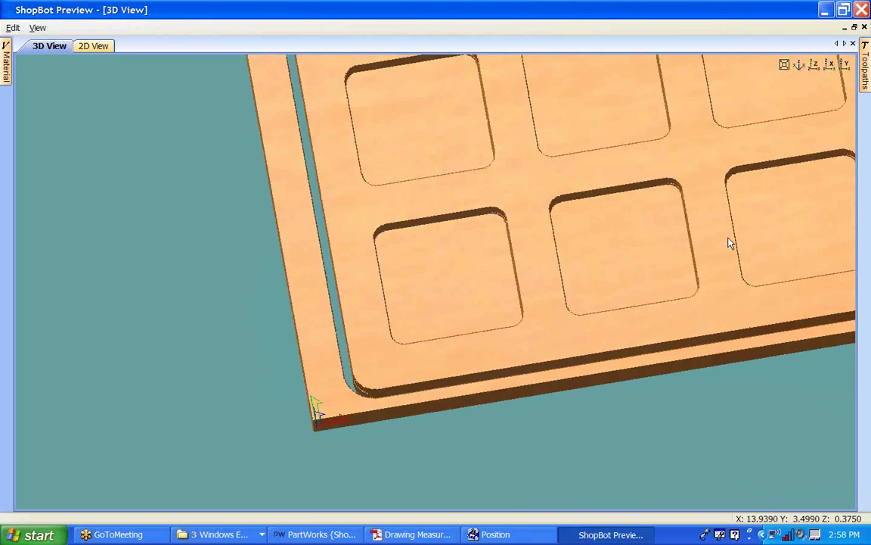
pyautogui.scroll(-5, 728, 241)
pyautogui.moveTo(567, 189); pyautogui.dragTo(578, 228, button='middle')
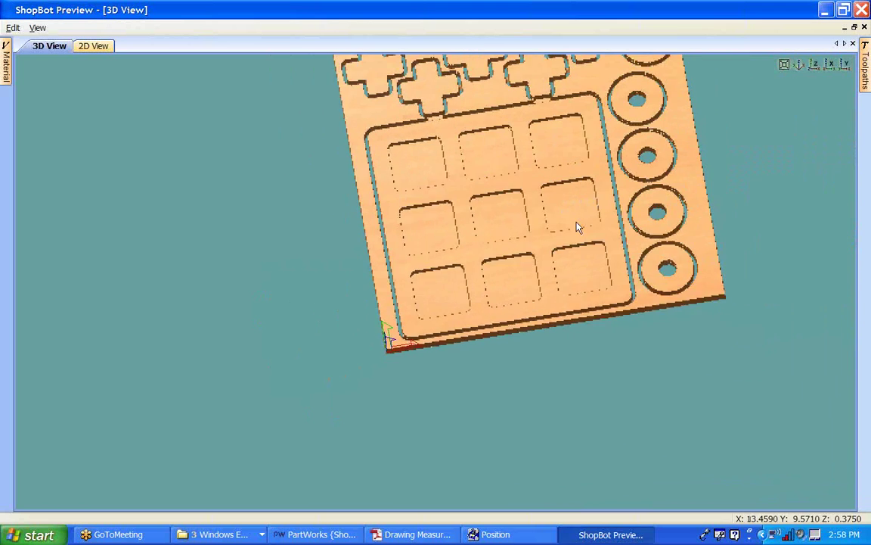
pyautogui.scroll(-2, 585, 314)
pyautogui.scroll(2, 527, 294)
pyautogui.scroll(-2, 359, 223)
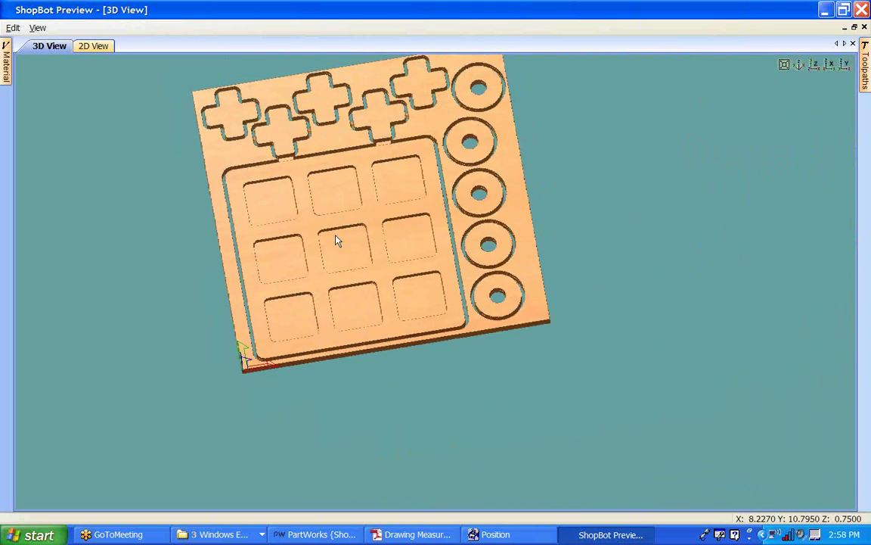
# - Close ShopBot Preview, exit the Console, and bring Drawing Measurements.pdf back on screen
pyautogui.click(863, 9)
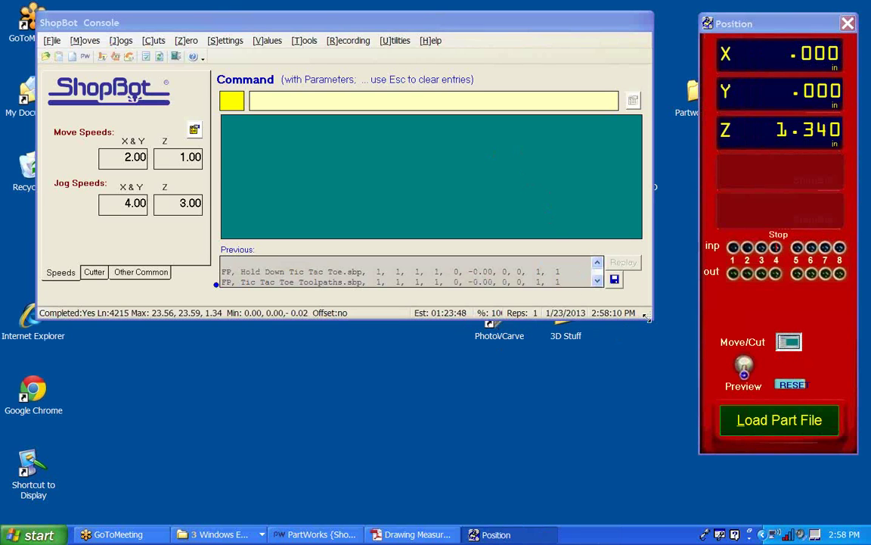
pyautogui.moveTo(648, 317); pyautogui.dragTo(652, 424)
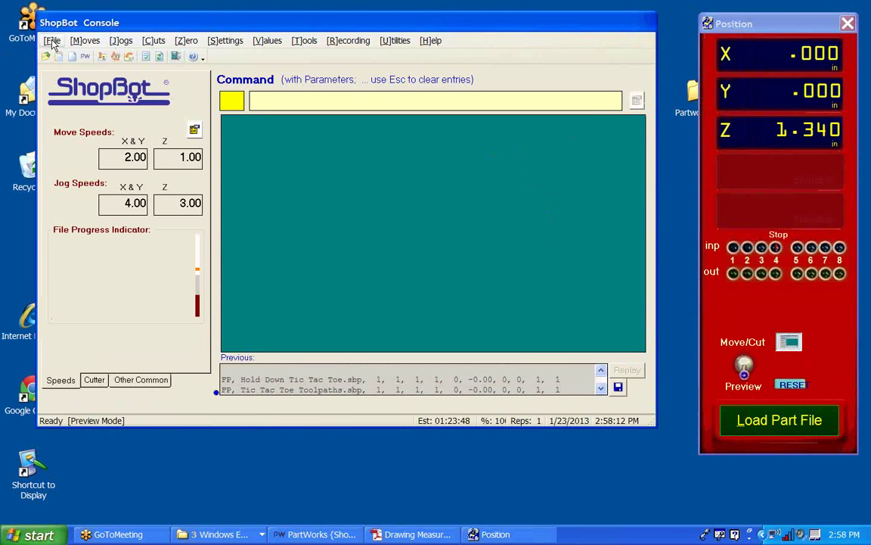
pyautogui.click(49, 41)
pyautogui.click(96, 241)
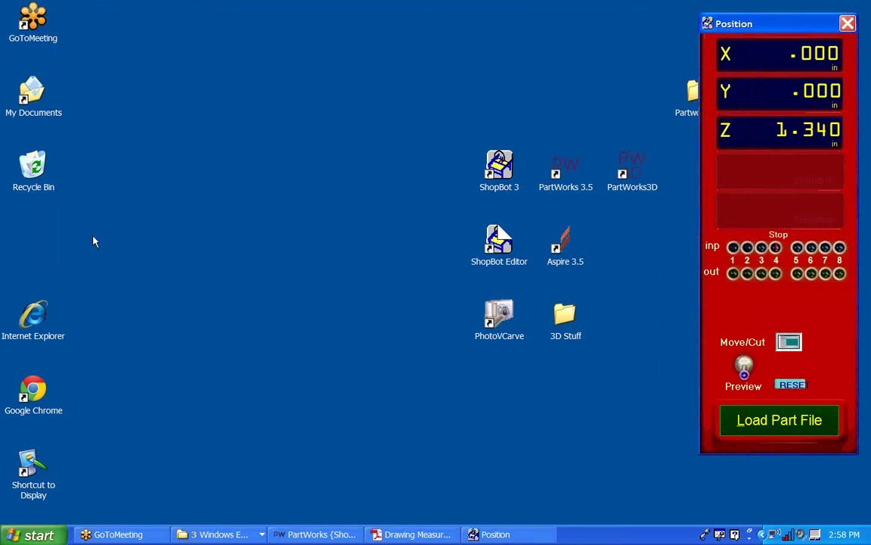
pyautogui.click(412, 534)
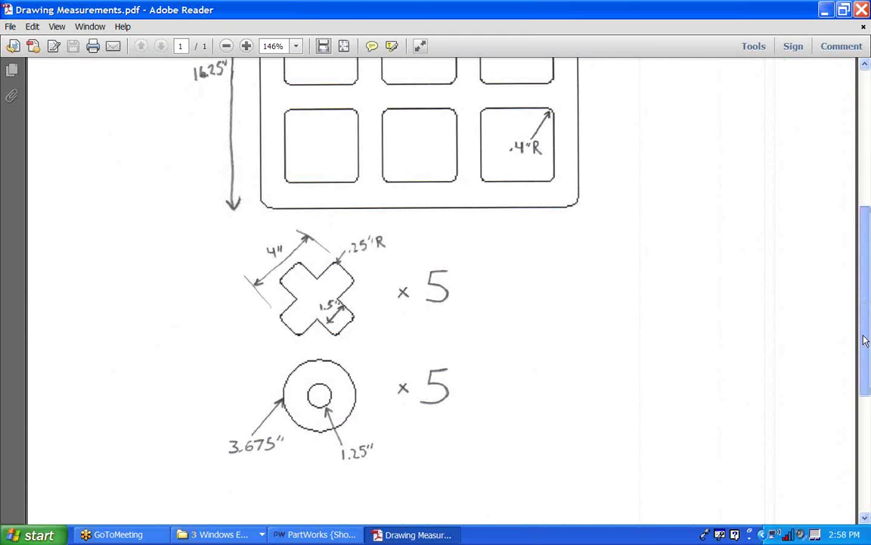
# - Scroll the PDF back up to the .75" Thick Material title, then minimize Adobe Reader
pyautogui.moveTo(867, 297); pyautogui.dragTo(868, 80)
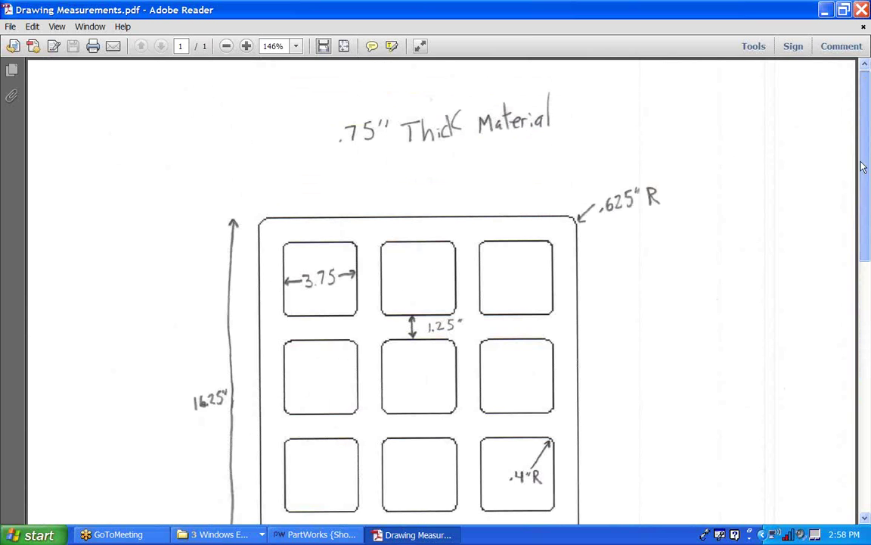
pyautogui.moveTo(860, 204)
pyautogui.mouseDown()
pyautogui.moveTo(864, 346)
pyautogui.moveTo(866, 206)
pyautogui.mouseUp()
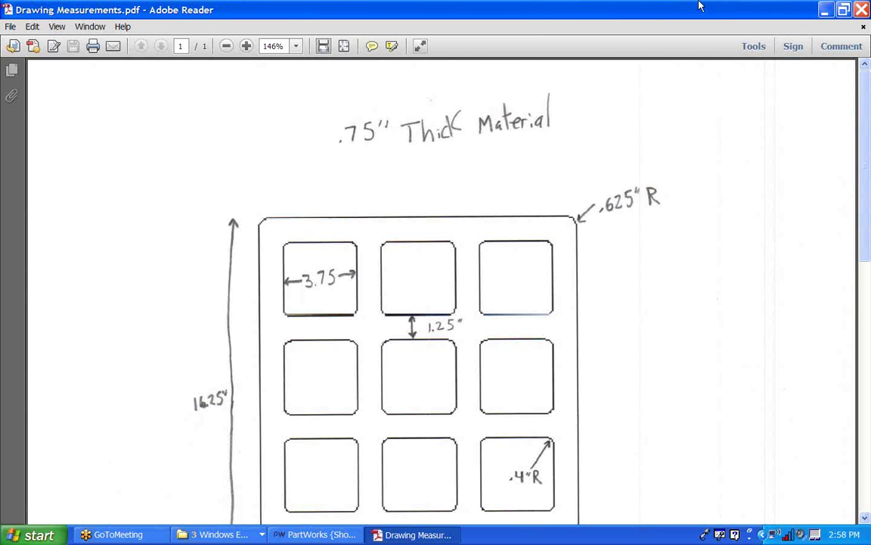
pyautogui.click(825, 9)
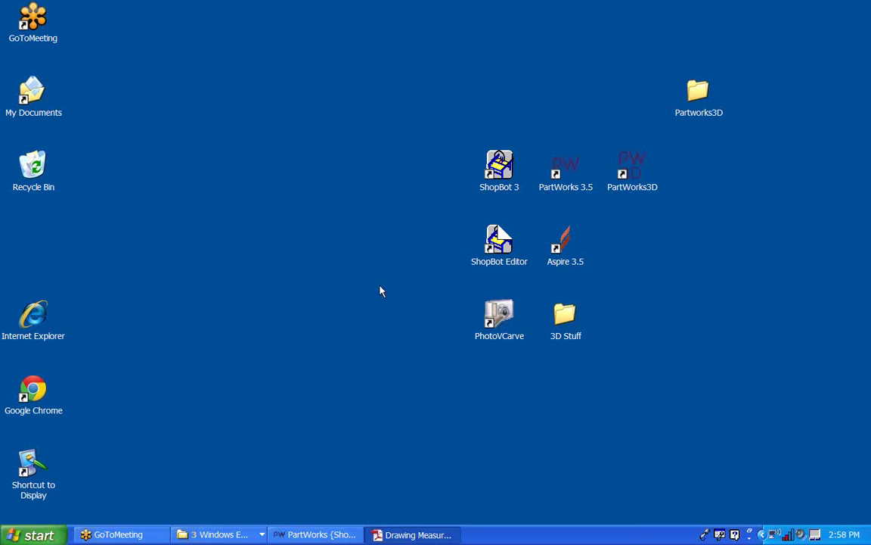
# - Restore PartWorks and hide all four toolpath previews in the Toolpath List
pyautogui.click(321, 536)
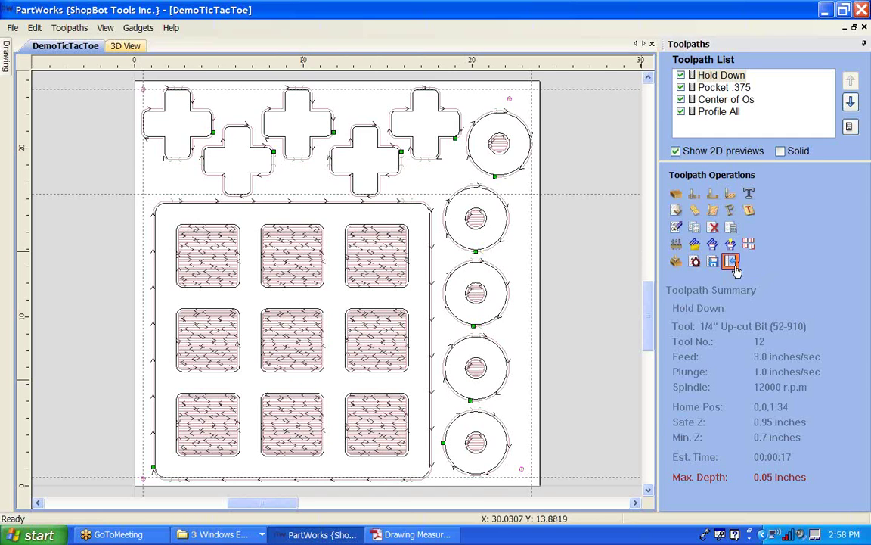
pyautogui.press('F11')
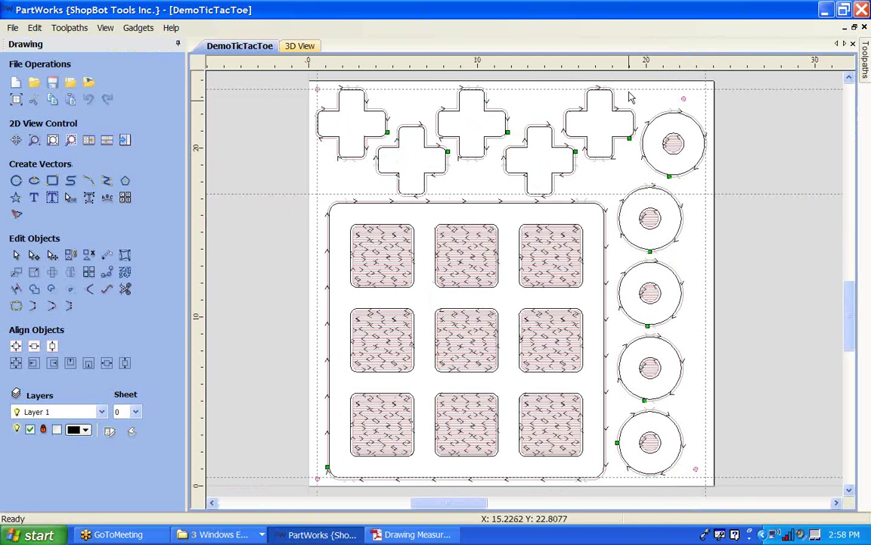
pyautogui.click(125, 140)
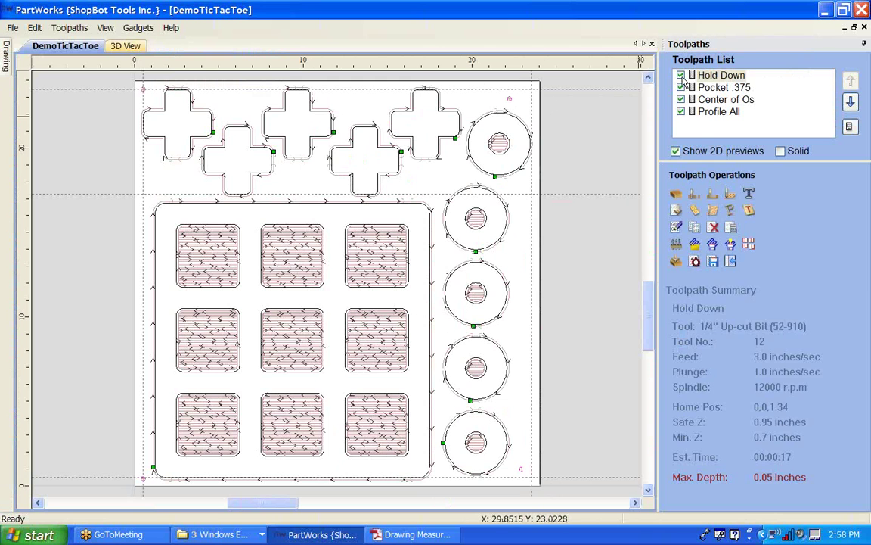
pyautogui.click(681, 76)
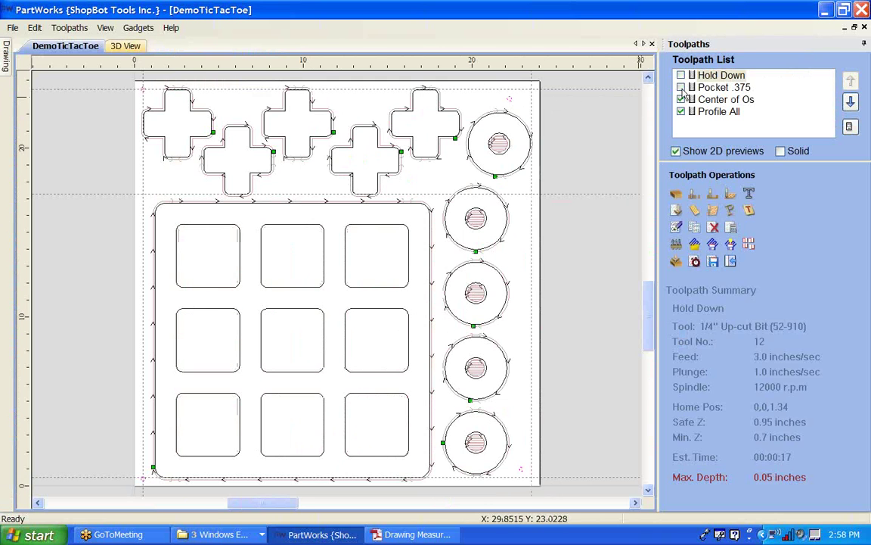
pyautogui.click(731, 262)
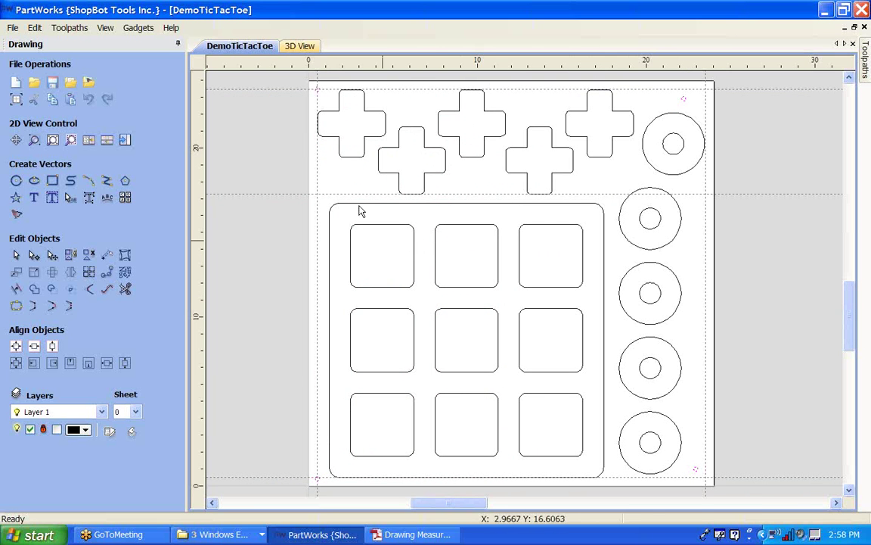
# - Select the nine rounded squares and open, then close, the Draw Rectangle settings
pyautogui.click(393, 226)
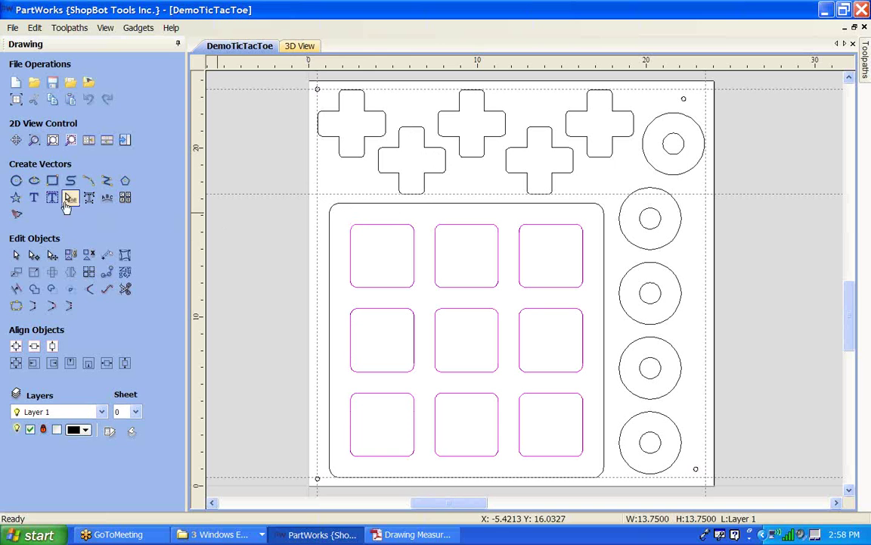
pyautogui.click(52, 180)
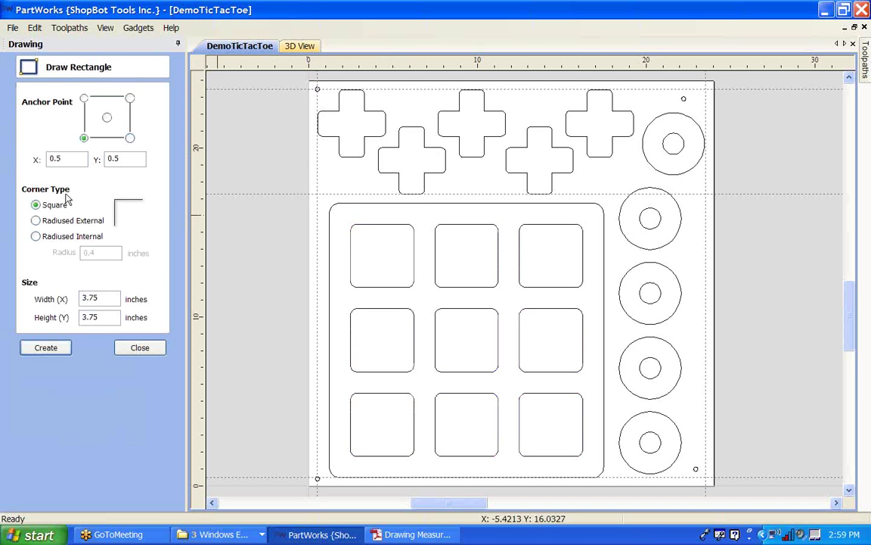
pyautogui.click(134, 348)
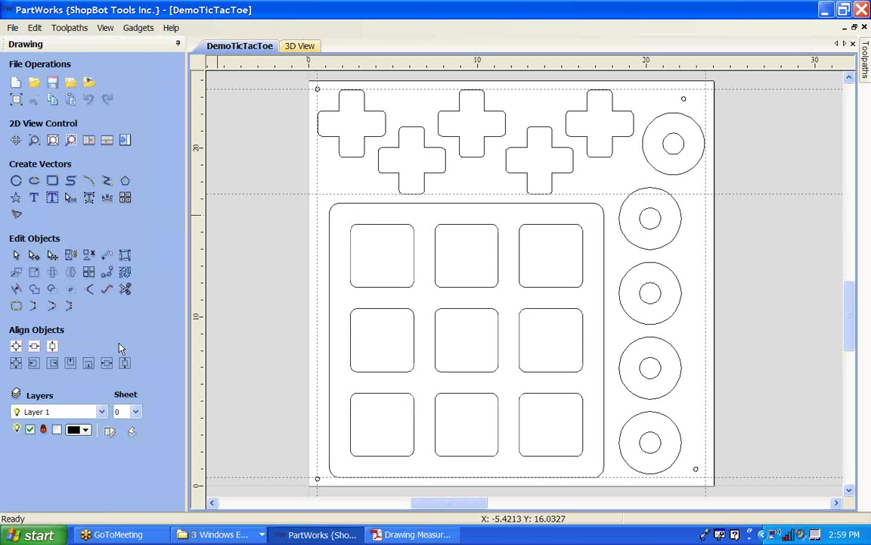
# - Check the Array Copy settings used for the nine squares, then close them
pyautogui.click(86, 273)
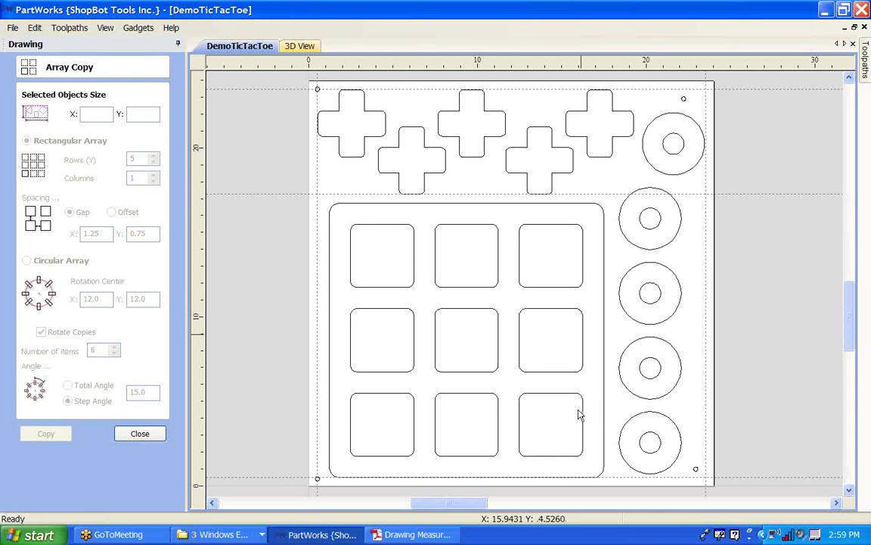
pyautogui.click(541, 398)
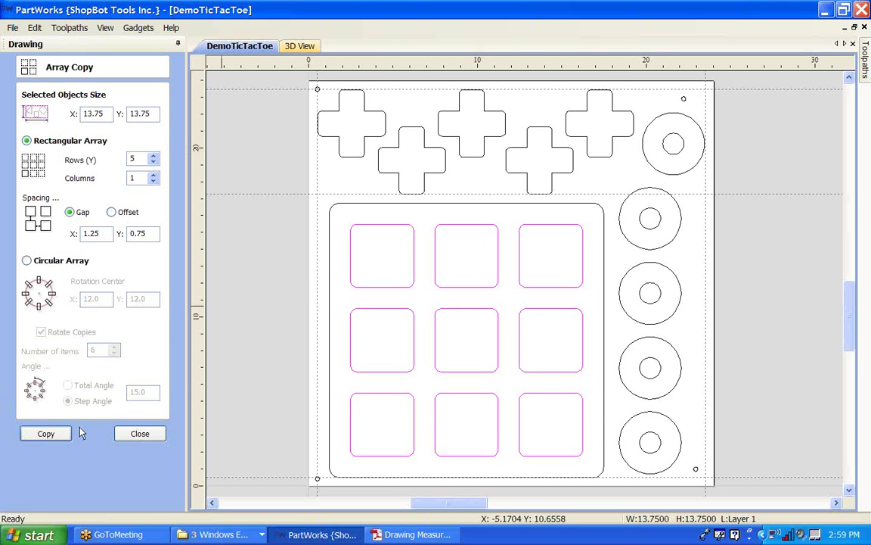
pyautogui.click(120, 434)
# - Select the top-middle cross, raise the horizontal guide toward the crosses, and restore the toolpath list
pyautogui.click(393, 180)
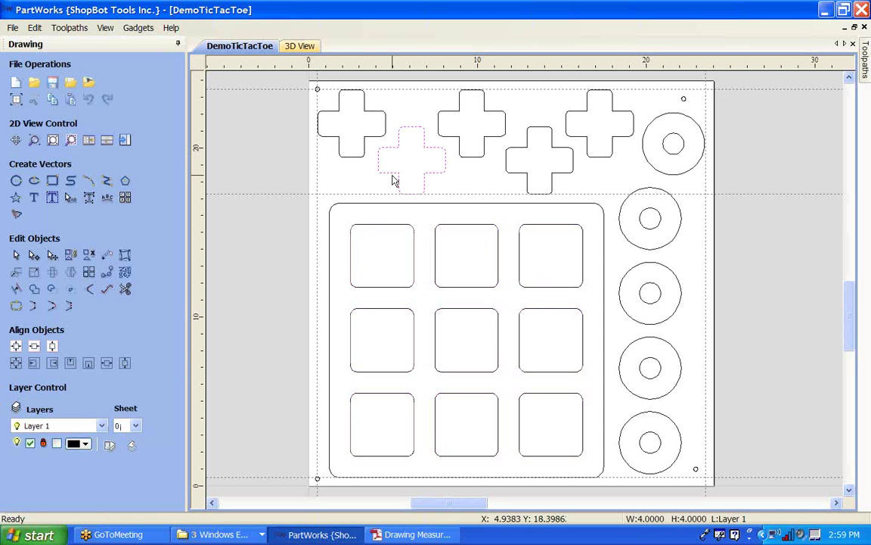
pyautogui.click(460, 145)
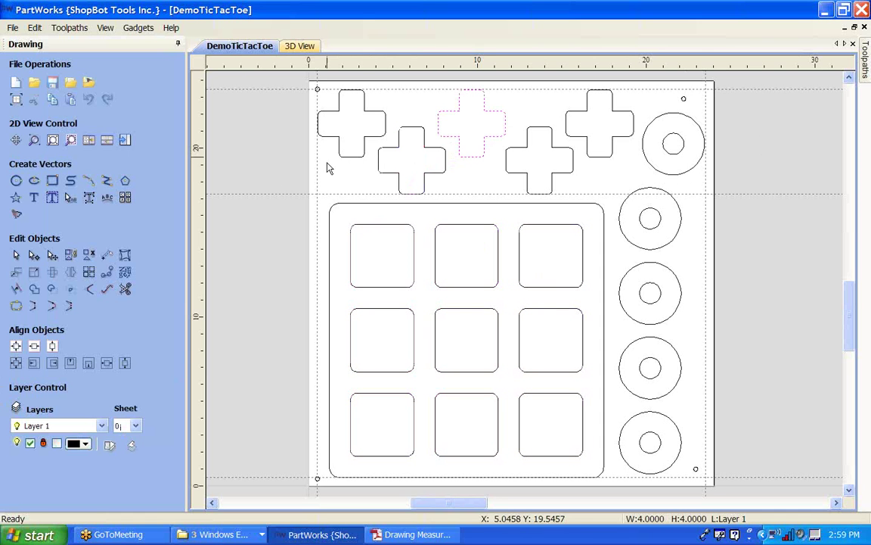
pyautogui.moveTo(270, 195)
pyautogui.mouseDown()
pyautogui.moveTo(270, 139)
pyautogui.moveTo(254, 142)
pyautogui.moveTo(255, 167)
pyautogui.moveTo(252, 32)
pyautogui.moveTo(231, 10)
pyautogui.mouseUp()
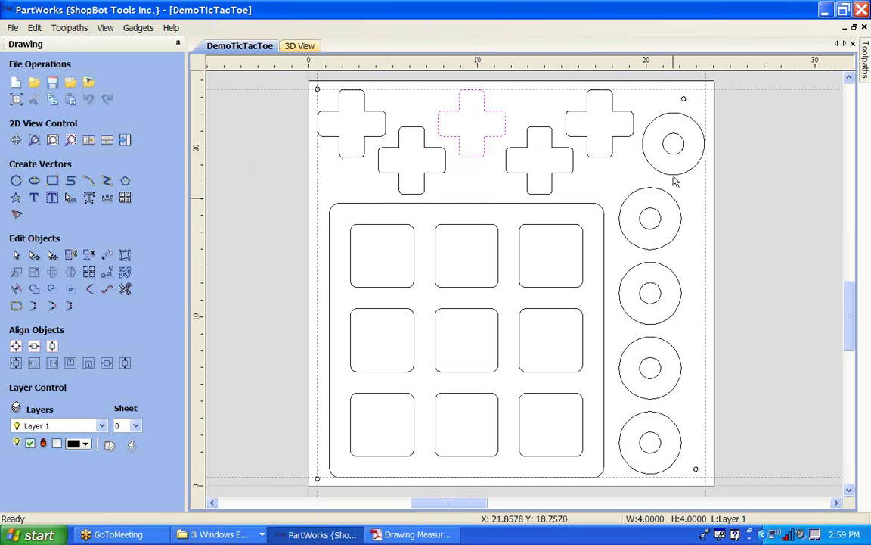
pyautogui.click(125, 140)
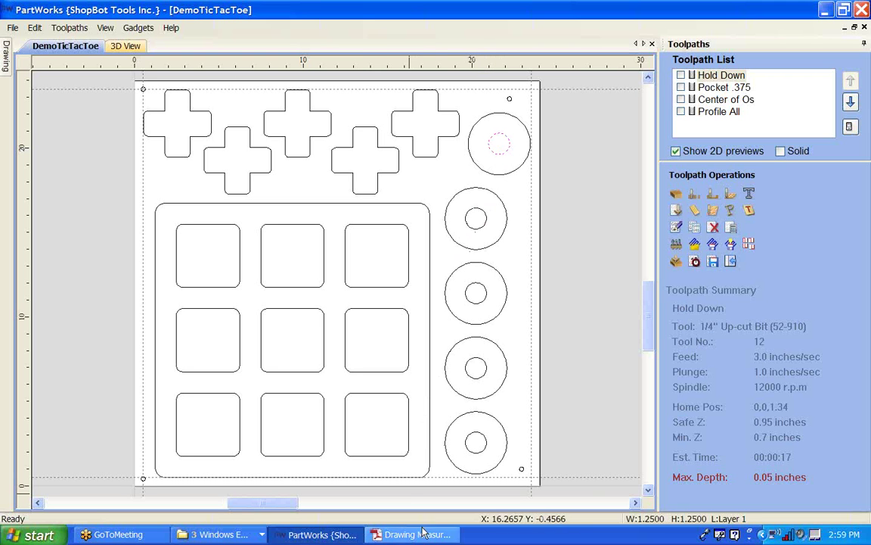
pyautogui.click(239, 537)
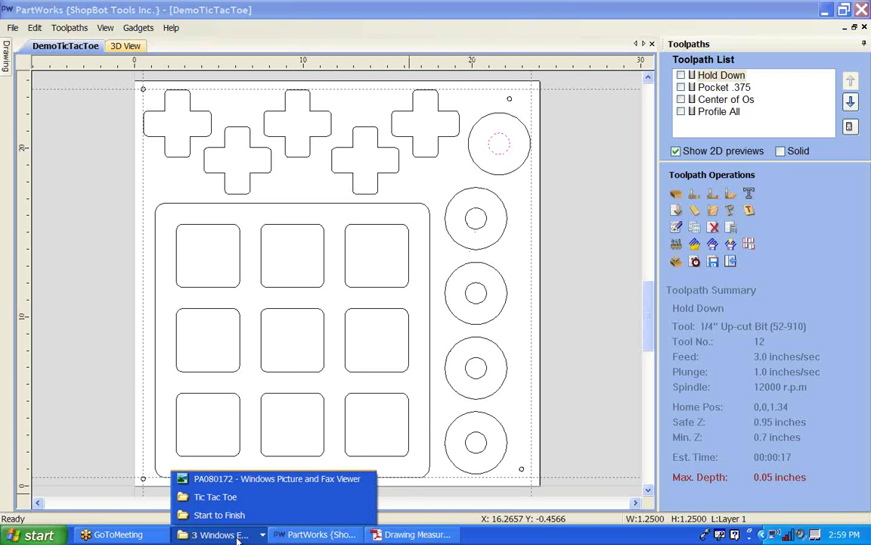
# - View photo PA080172 of the board being cut and the next photo, then minimize the viewer
pyautogui.click(231, 478)
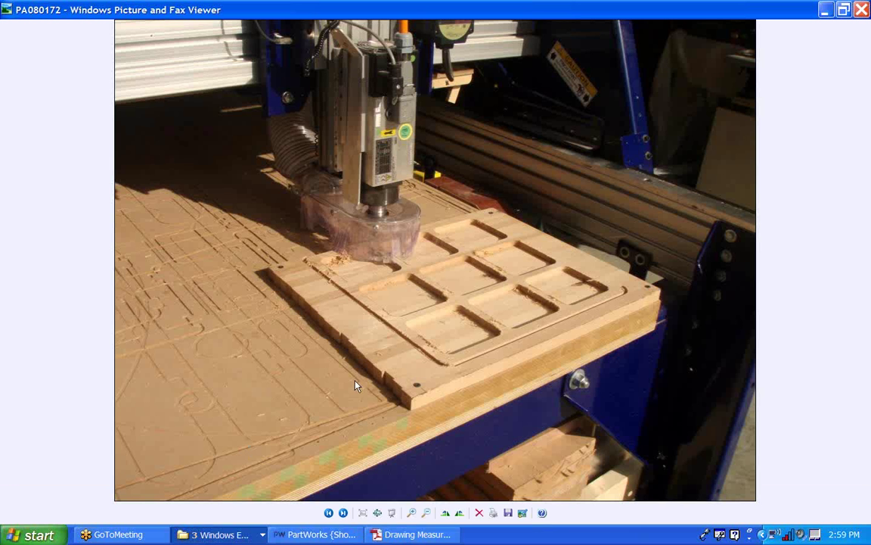
pyautogui.press('Right')
pyautogui.press('Right')
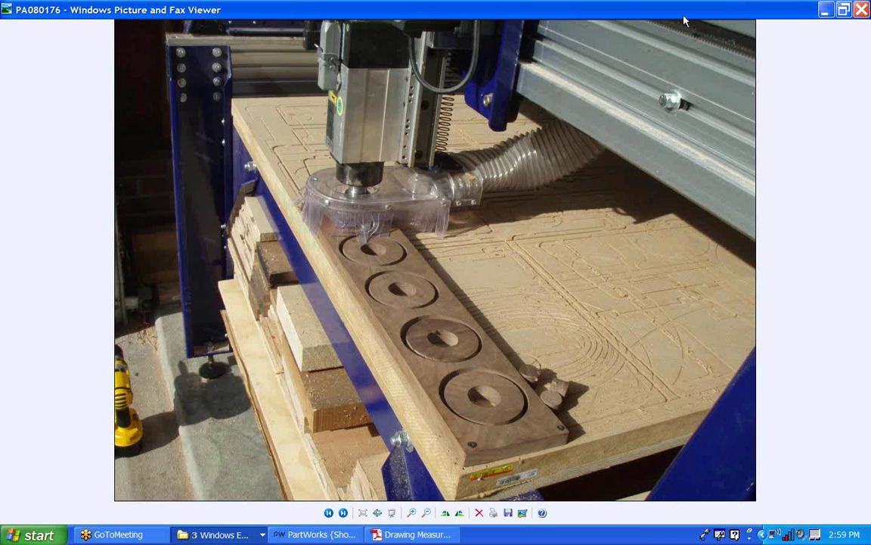
pyautogui.click(824, 9)
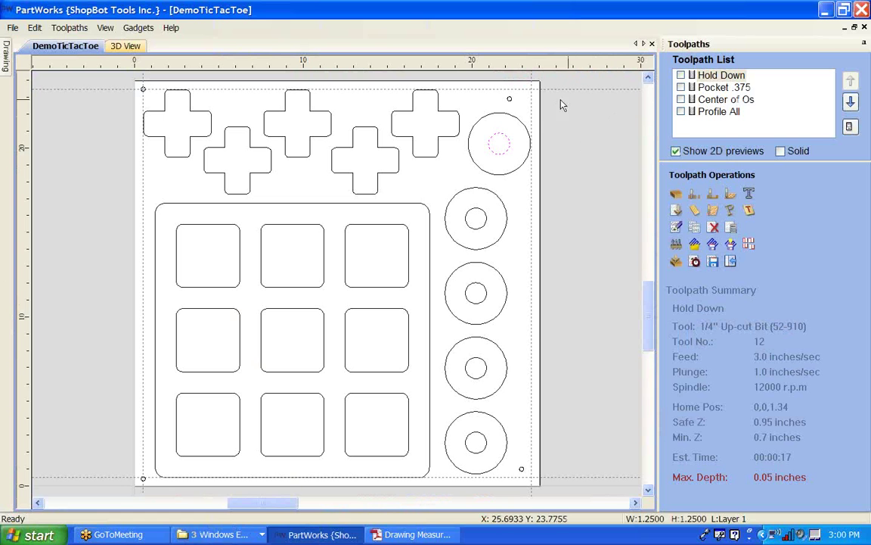
# - Preview the Pocket .375, Center of Os and Profile All toolpaths one after another
pyautogui.click(698, 87)
pyautogui.click(698, 100)
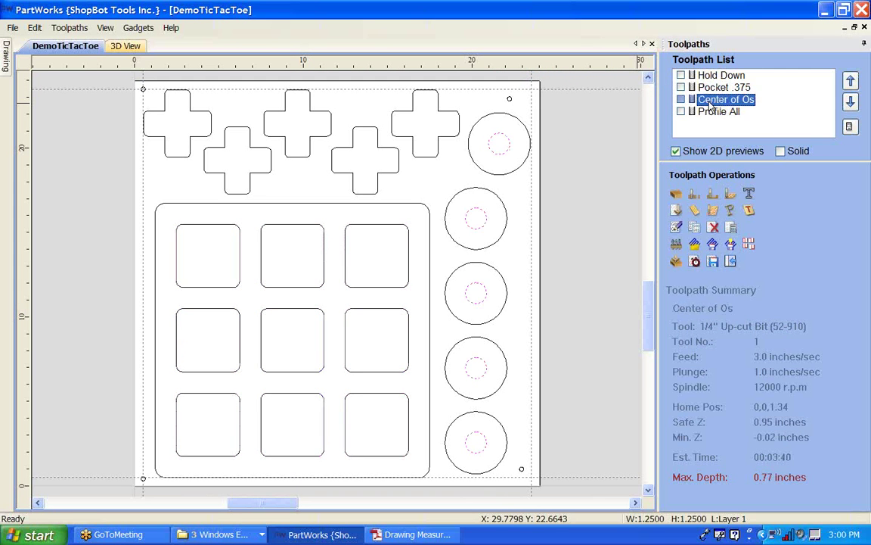
pyautogui.click(694, 113)
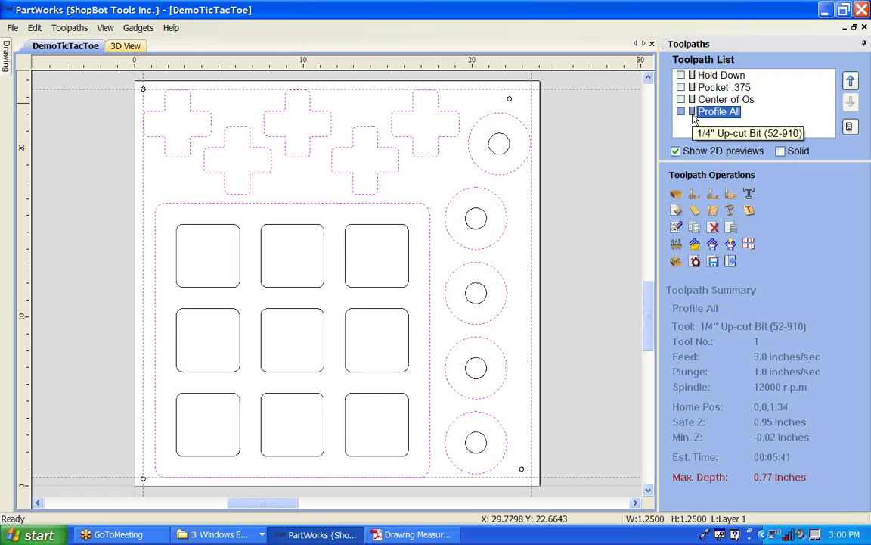